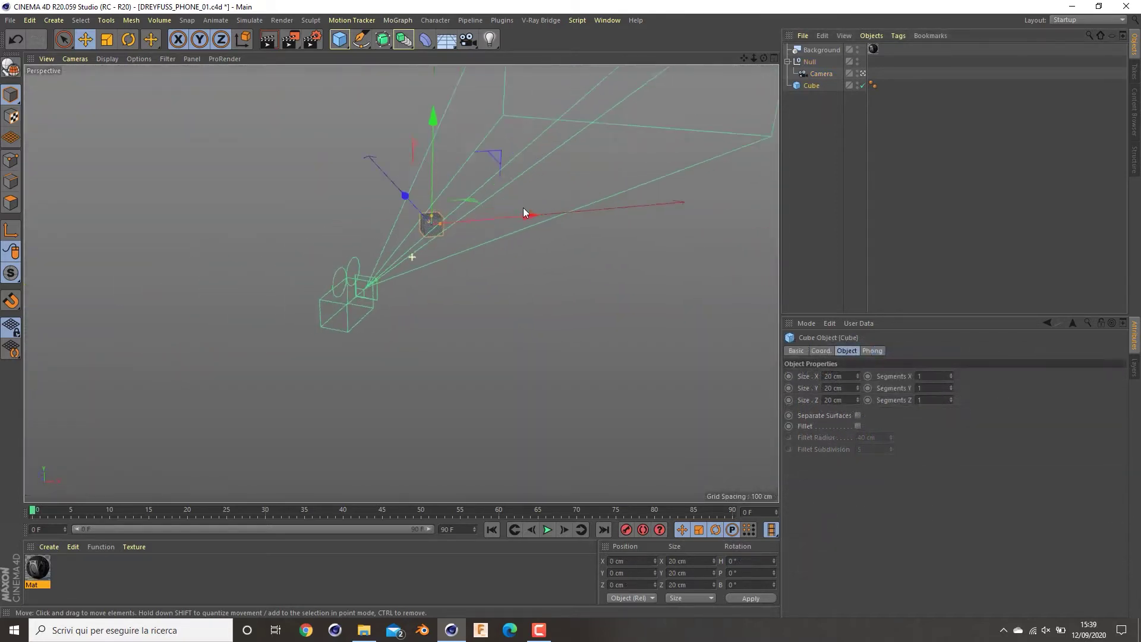
- Compare the render output size with the resolution of the background material's texture
alt+drag(524, 209, 588, 210)
alt+drag(684, 148, 660, 159)
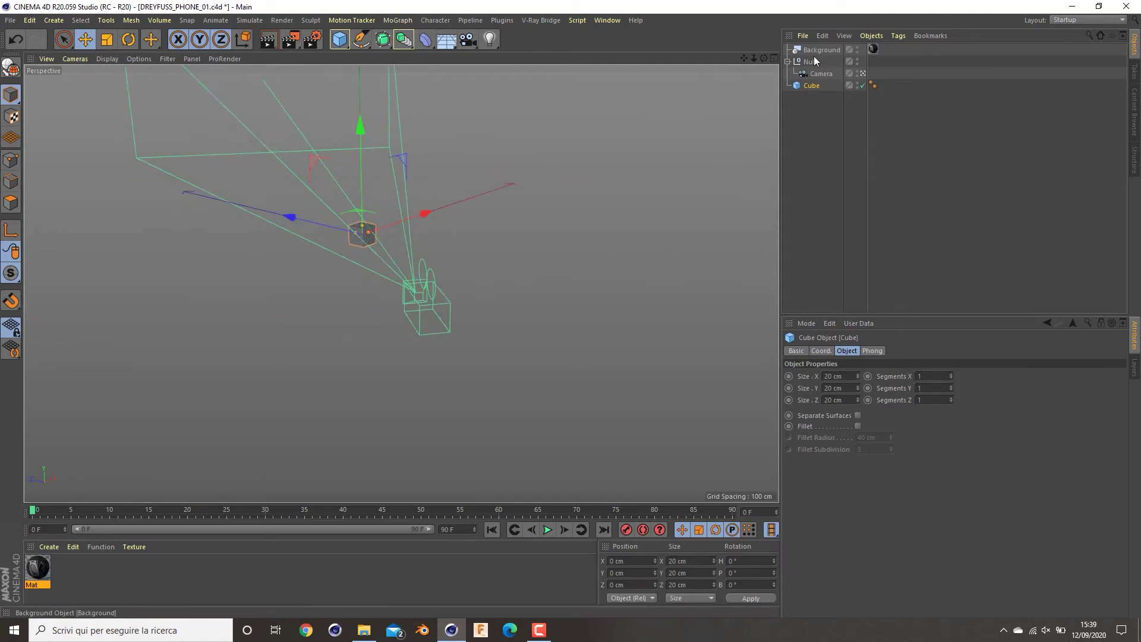
click(815, 52)
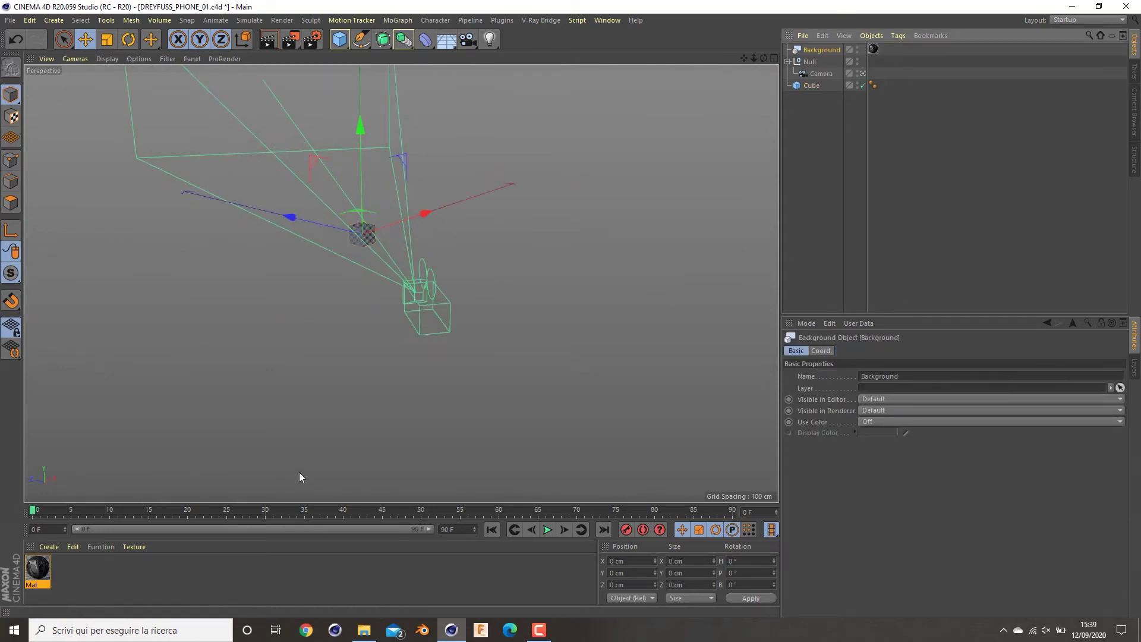
click(313, 39)
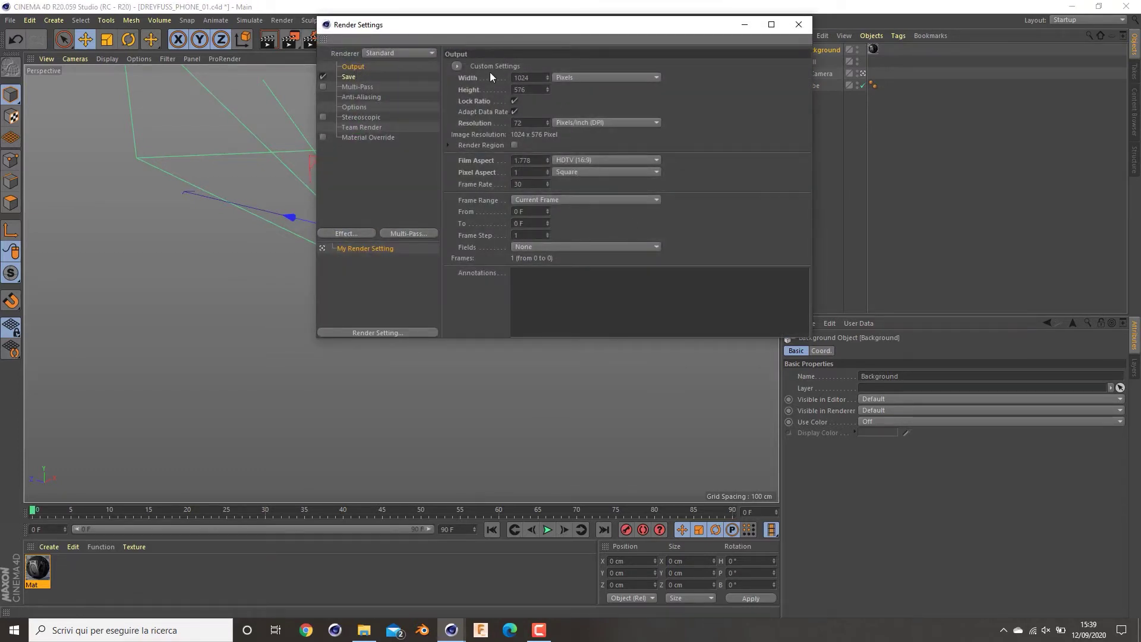
double_click(39, 572)
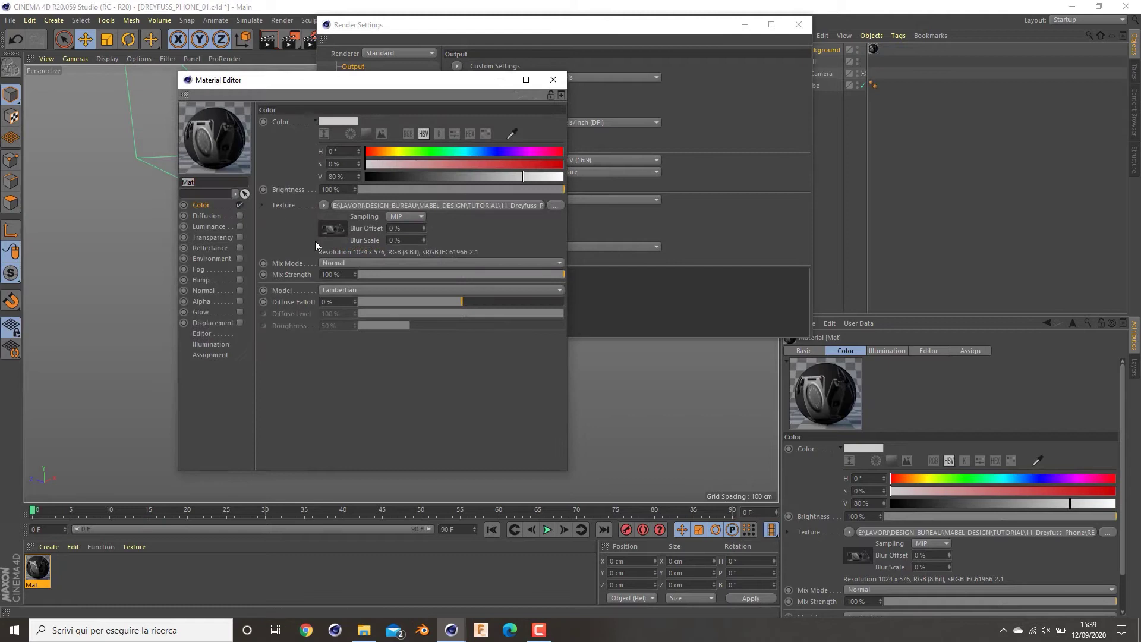
click(553, 80)
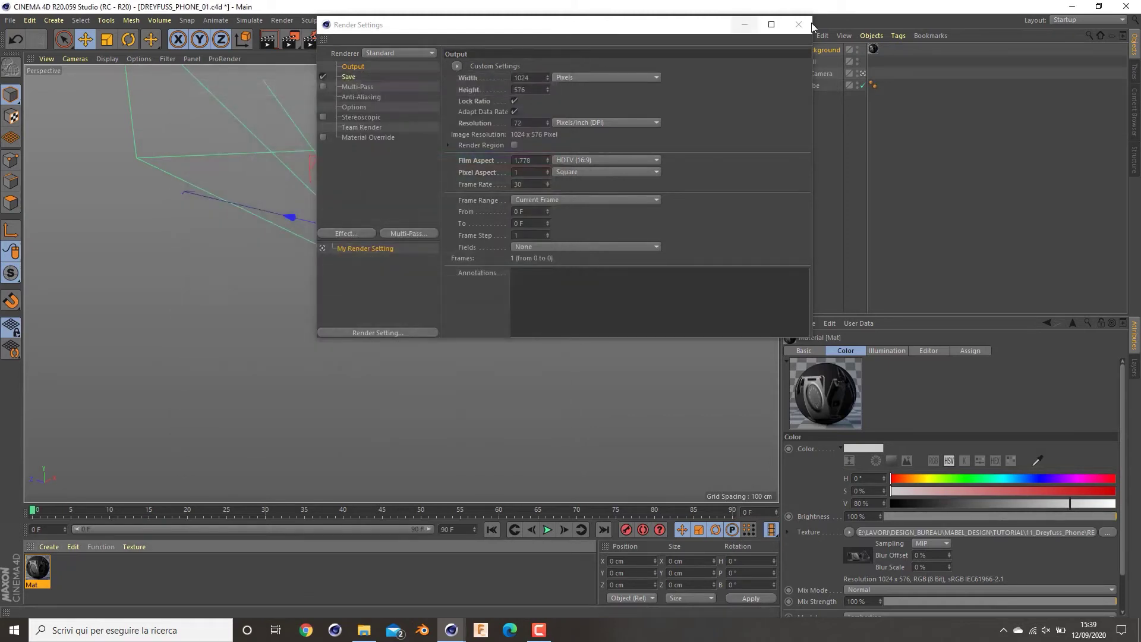
click(800, 25)
- Try rotating the Null that holds the camera, checking the effect in the four-view layout, and undo the rotation
alt+drag(536, 209, 237, 309)
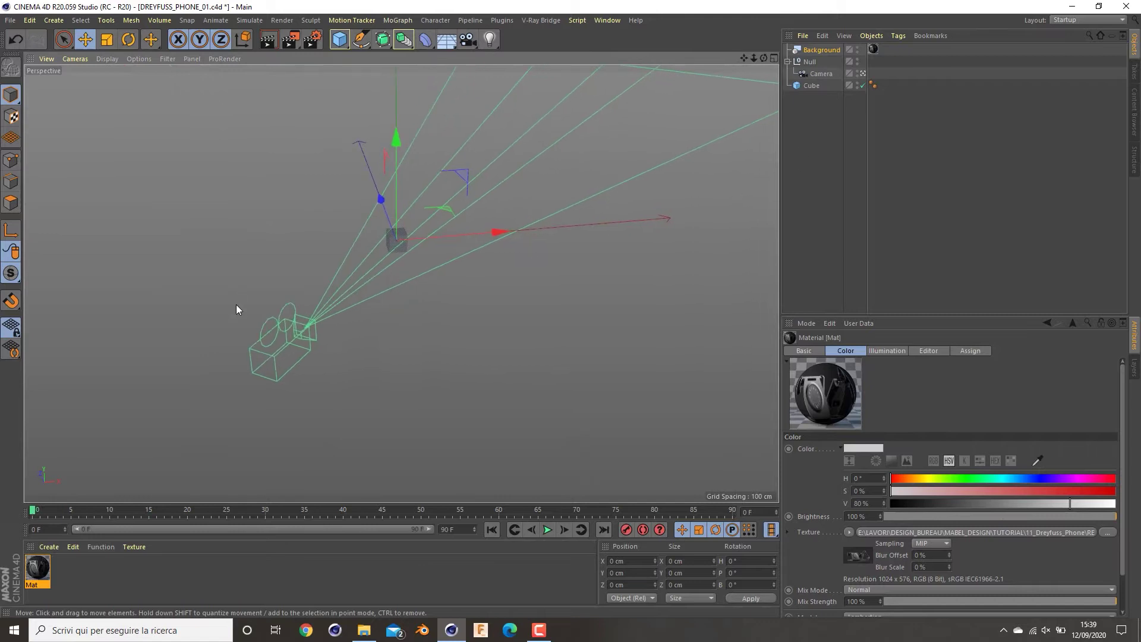
click(809, 62)
alt+drag(640, 173, 261, 313)
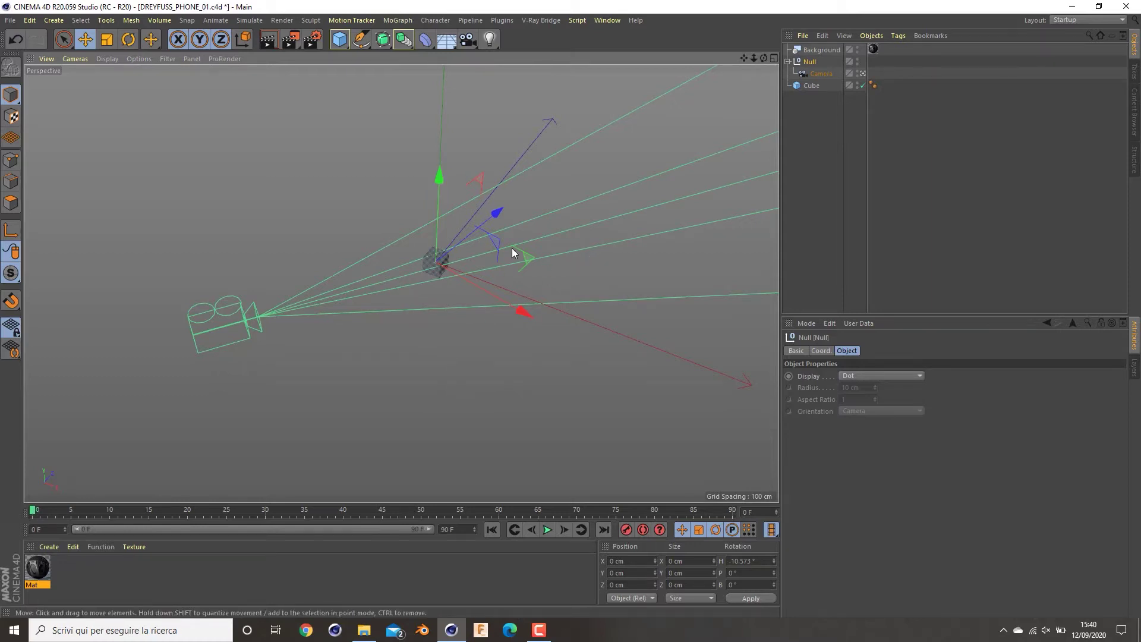
middle_click(522, 335)
middle_click(598, 227)
middle_click(476, 280)
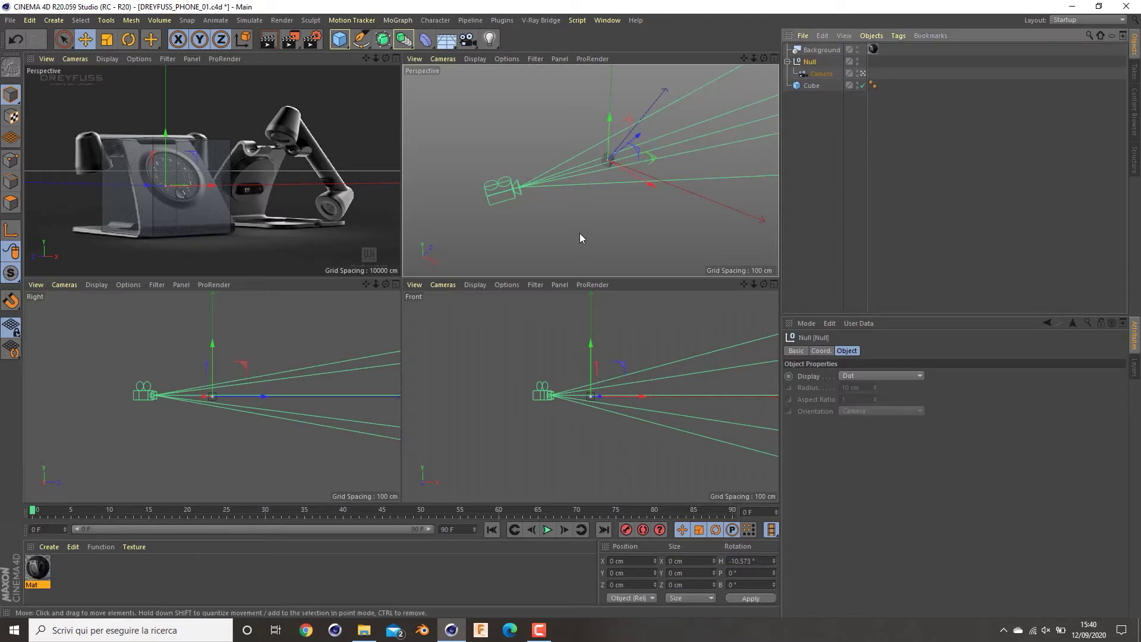
key(r)
mouse_move(612, 180)
mouse_down()
mouse_move(587, 182)
mouse_move(615, 188)
mouse_up()
key(ctrl+z)
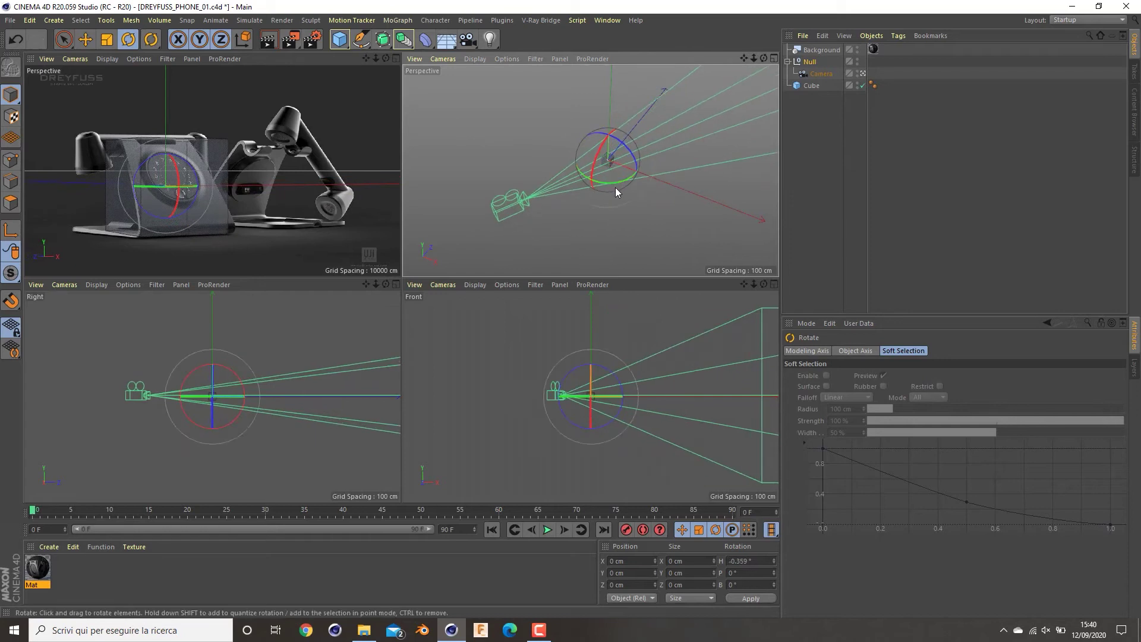
key(ctrl+z)
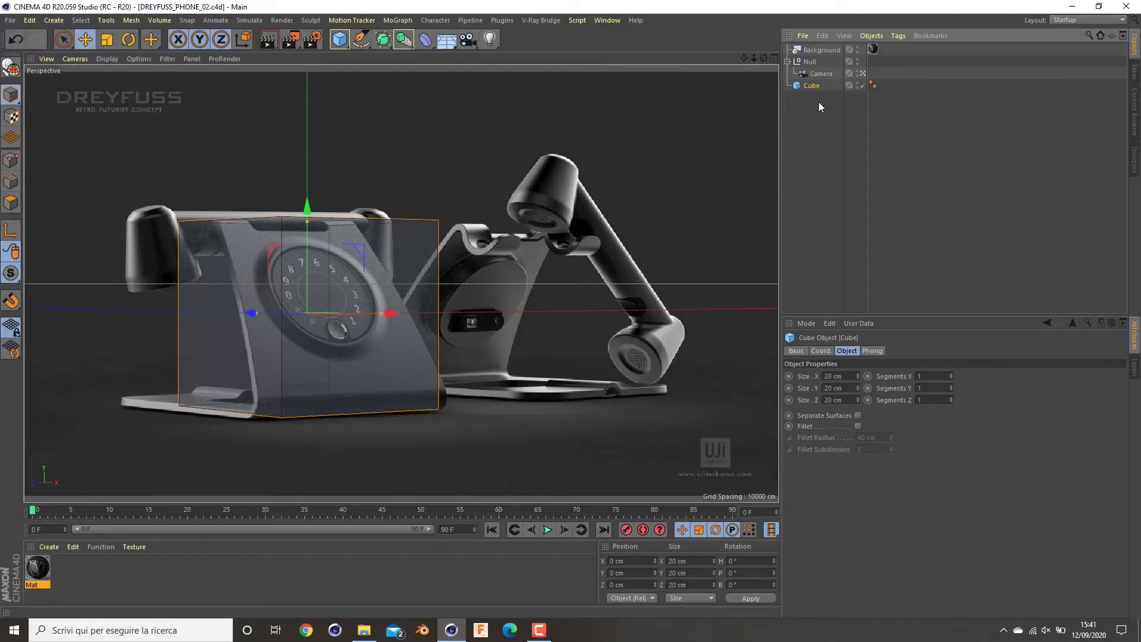
- Make the cube editable and move its four left-side points outward to about X -13.6 cm
click(819, 102)
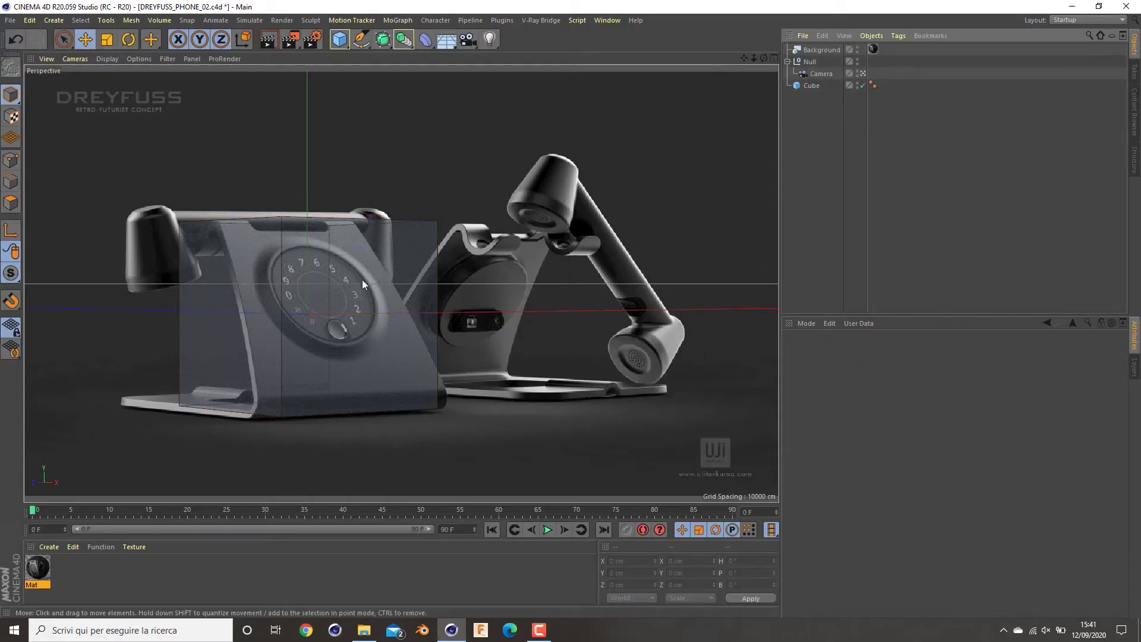
click(812, 85)
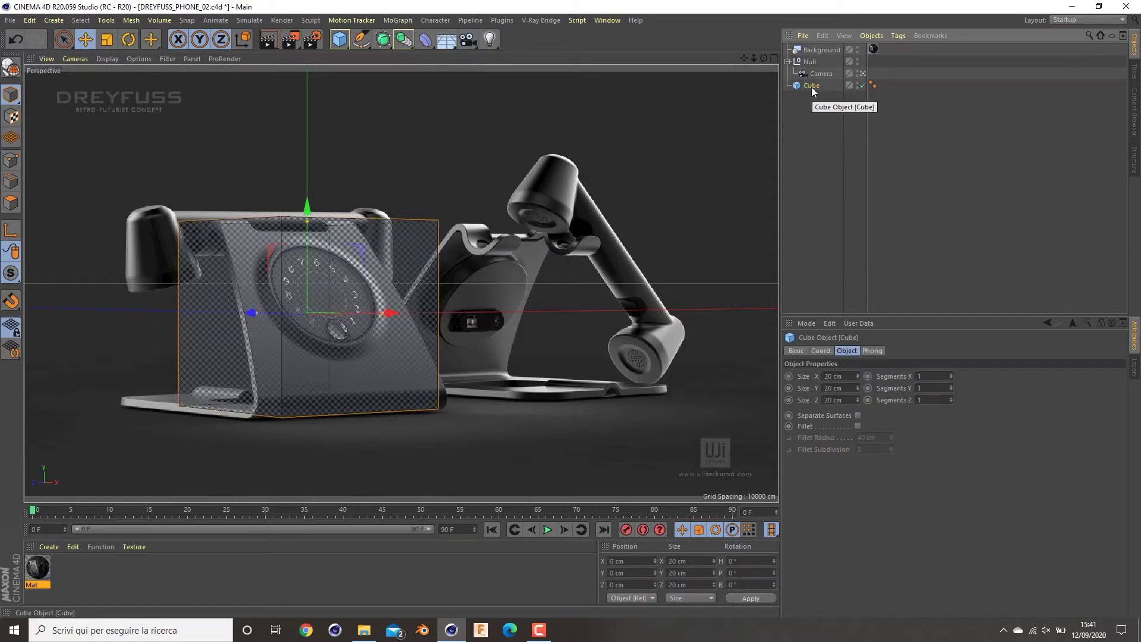
key(c)
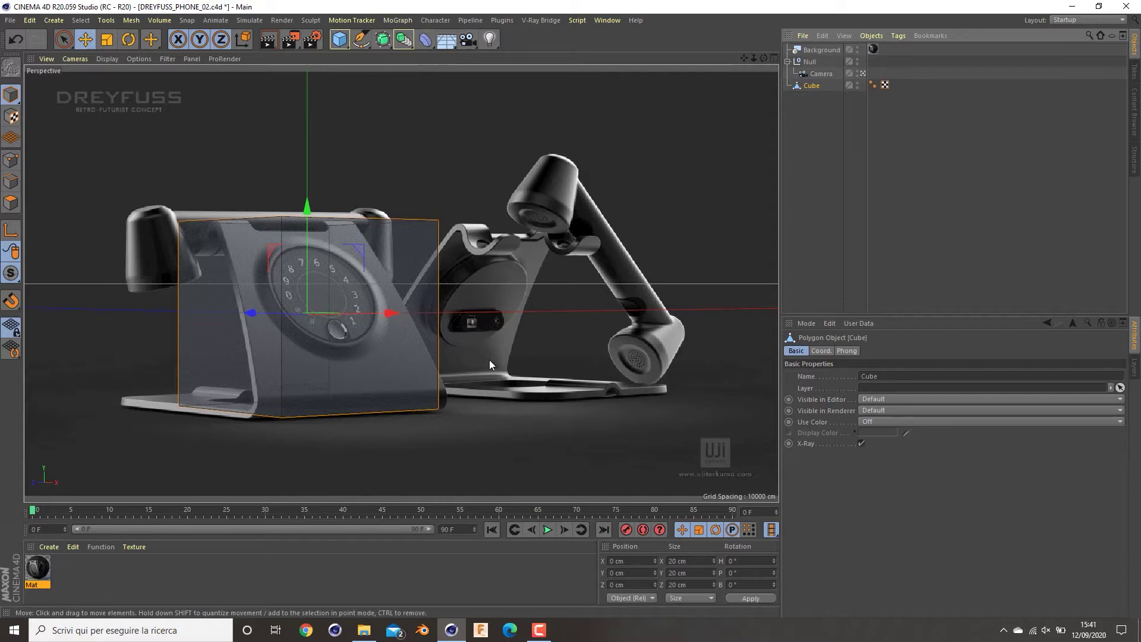
click(10, 160)
key(space)
key(ctrl+a)
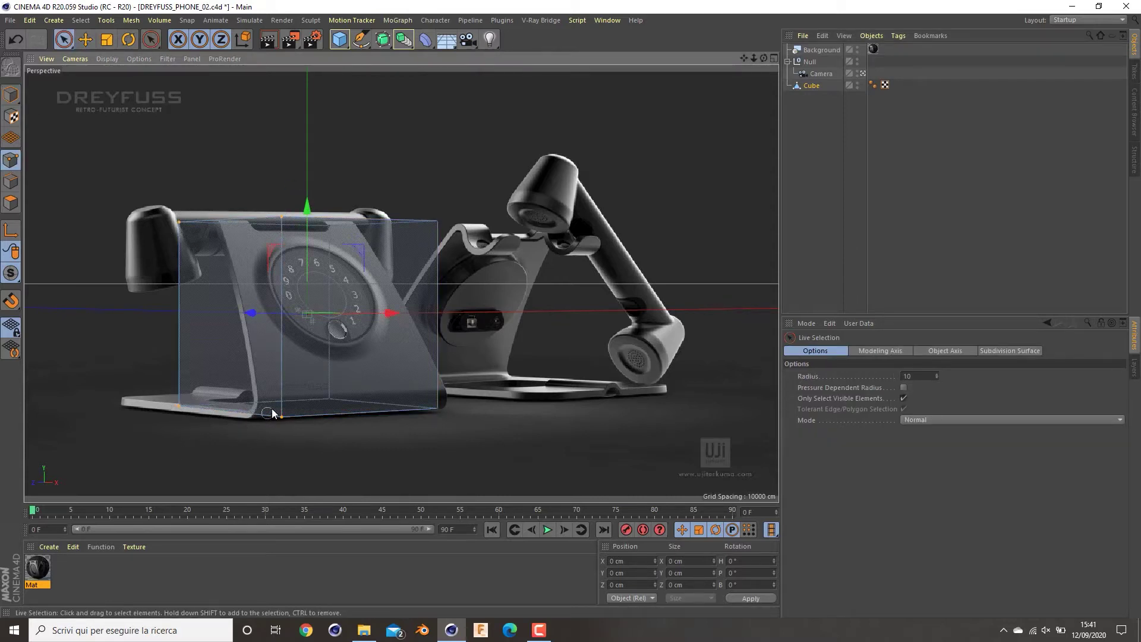
drag(316, 316, 287, 322)
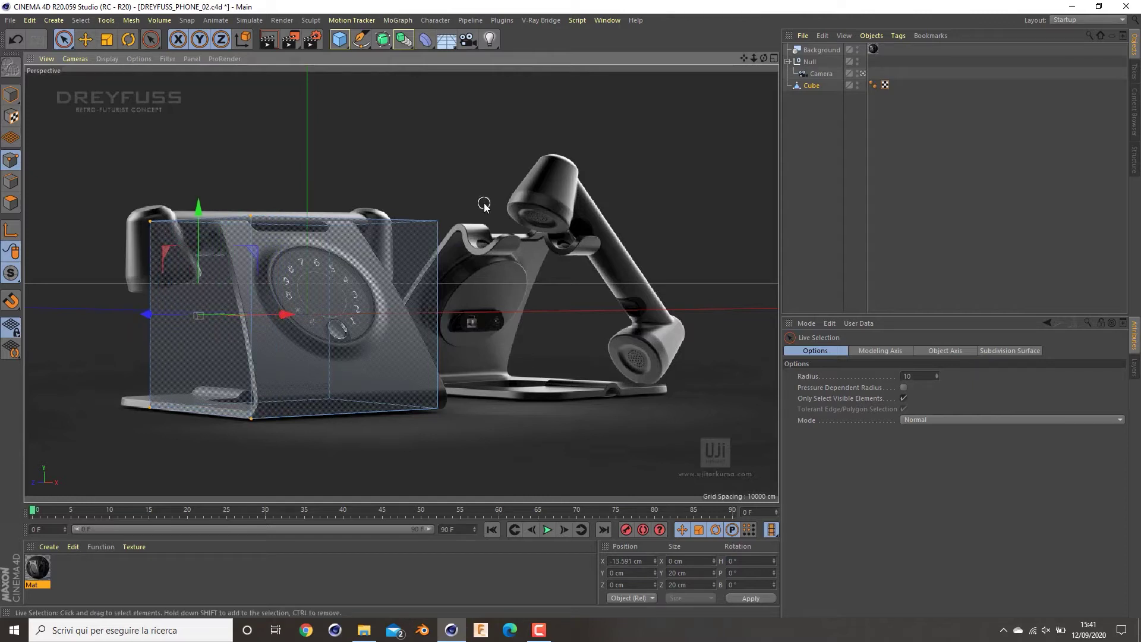
- Allow selection of hidden points and move the cube's four back points to about Z 16.8 cm to match the phone base's depth
click(438, 221)
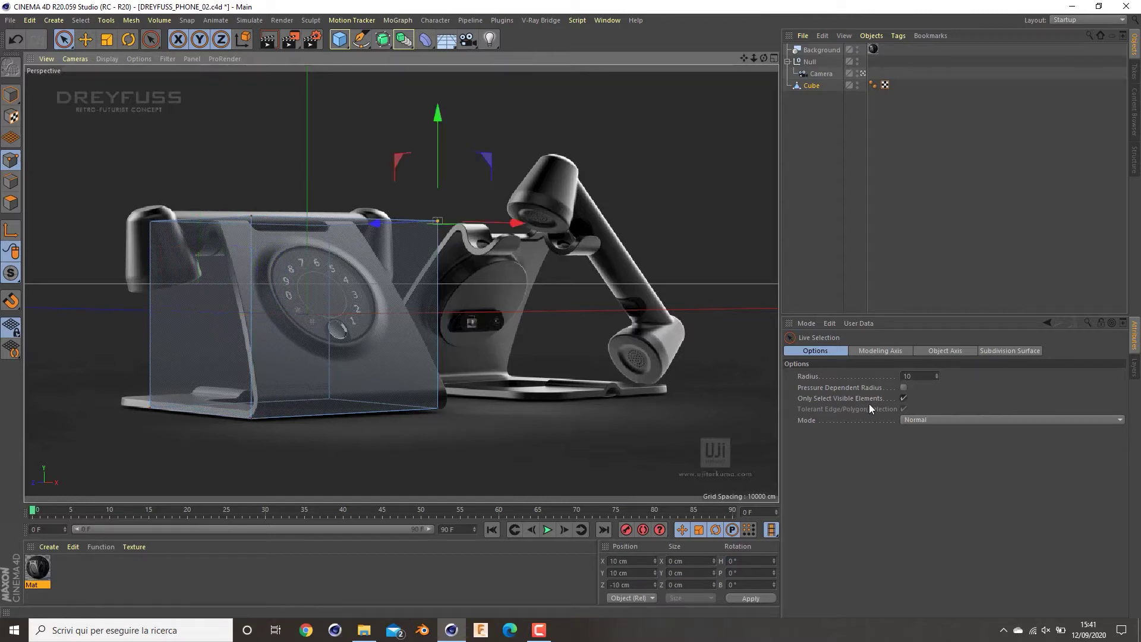
click(904, 397)
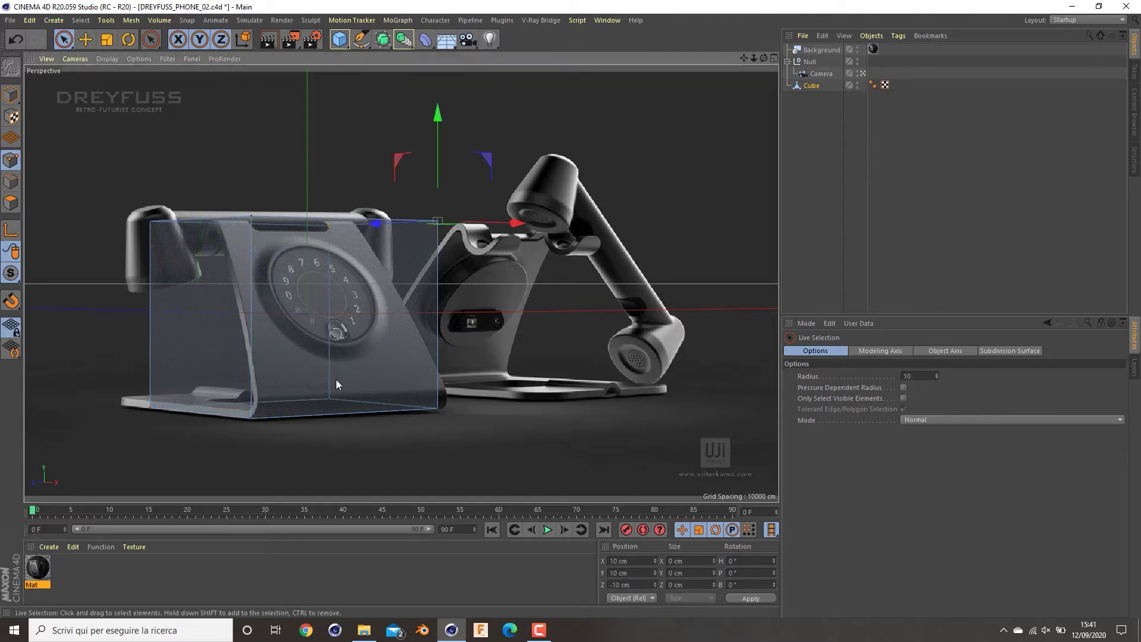
mouse_move(417, 375)
shift+mouse_down()
mouse_move(359, 301)
mouse_move(369, 306)
shift+mouse_up()
mouse_move(466, 320)
mouse_down()
mouse_move(369, 324)
mouse_move(469, 321)
mouse_up()
click(150, 183)
drag(65, 40, 119, 78)
drag(348, 215, 320, 237)
shift+drag(168, 206, 134, 236)
shift+drag(182, 396, 85, 468)
shift+drag(351, 379, 293, 421)
drag(201, 315, 170, 313)
- Move the cube's four right-side points outward along X, making the cube about 24.8 cm wide
click(405, 444)
drag(460, 244, 418, 201)
shift+drag(494, 463, 417, 380)
shift+drag(325, 208, 281, 245)
shift+drag(325, 431, 282, 375)
drag(447, 312, 453, 313)
- Delete the cube's two top back points, leaving only the front panel and the base
click(559, 345)
drag(472, 194, 418, 245)
shift+drag(277, 195, 230, 239)
drag(172, 189, 108, 252)
shift+drag(306, 245, 304, 242)
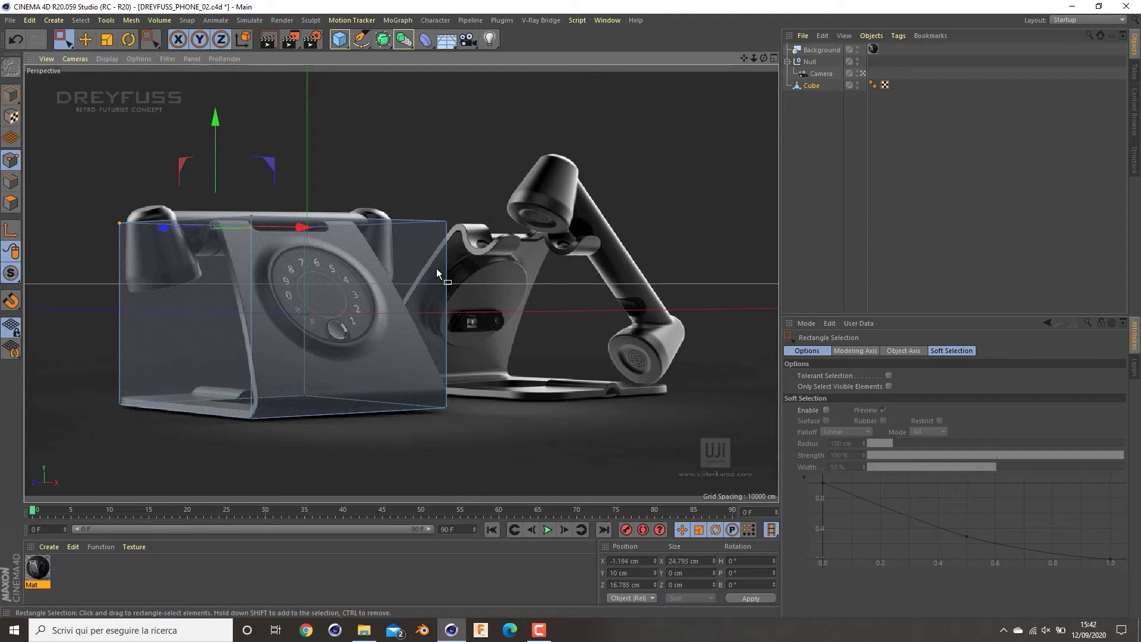
key(Delete)
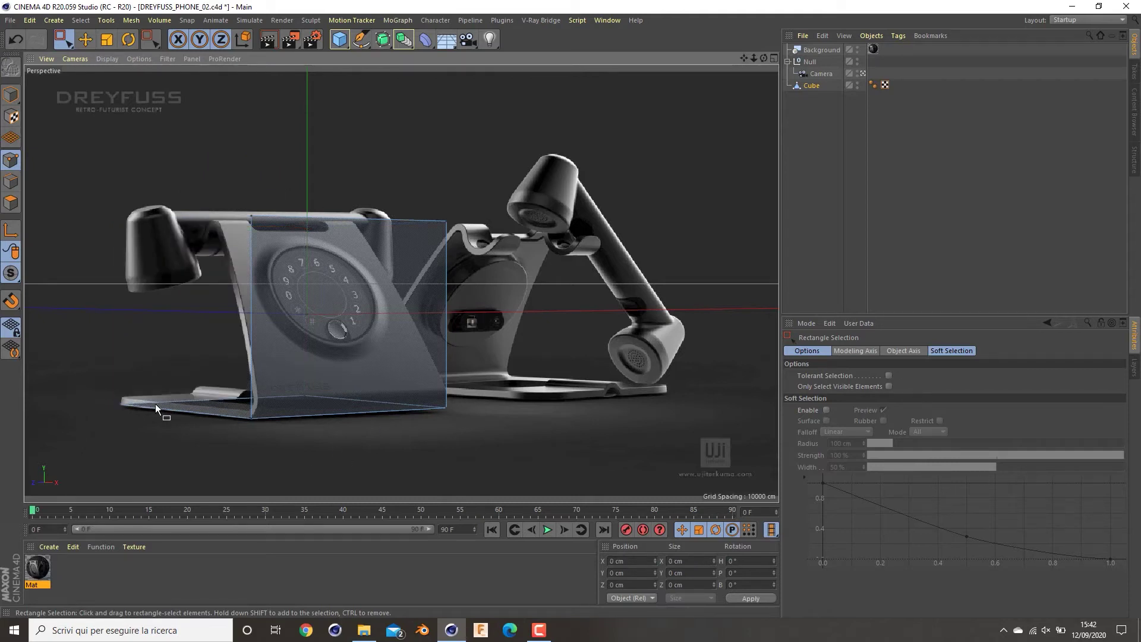
- Move the front panel's two top points back to about Z 0.9 cm so the panel leans like the phone
drag(484, 201, 254, 239)
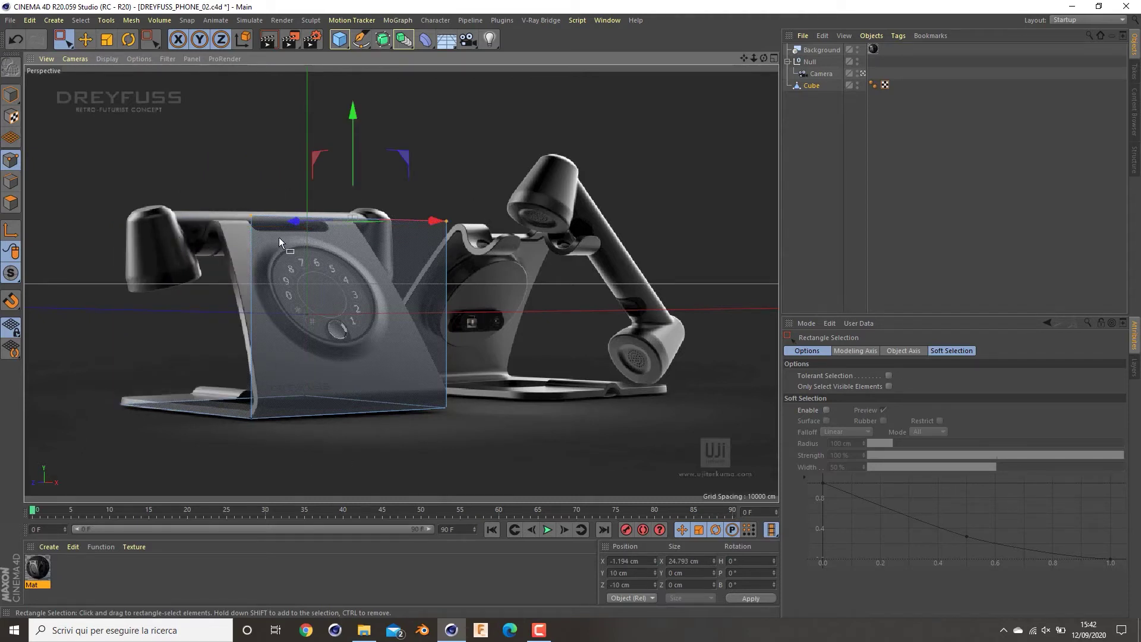
drag(347, 230, 241, 239)
click(482, 280)
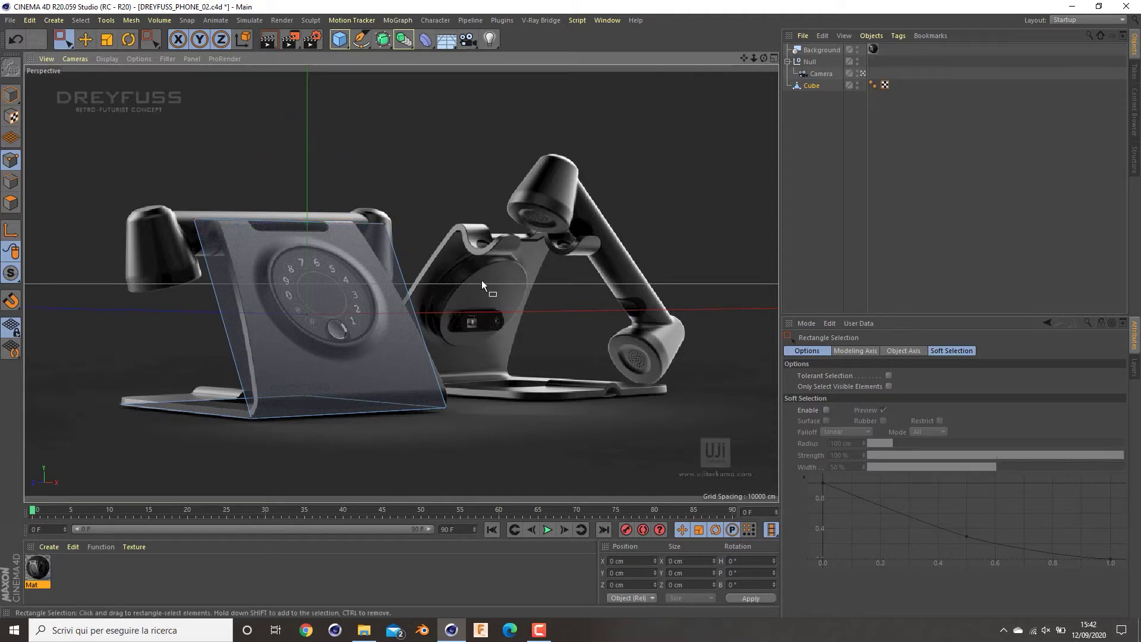
- Scale the front panel's two top points along X to about 17.7 cm apart to taper the panel
click(194, 220)
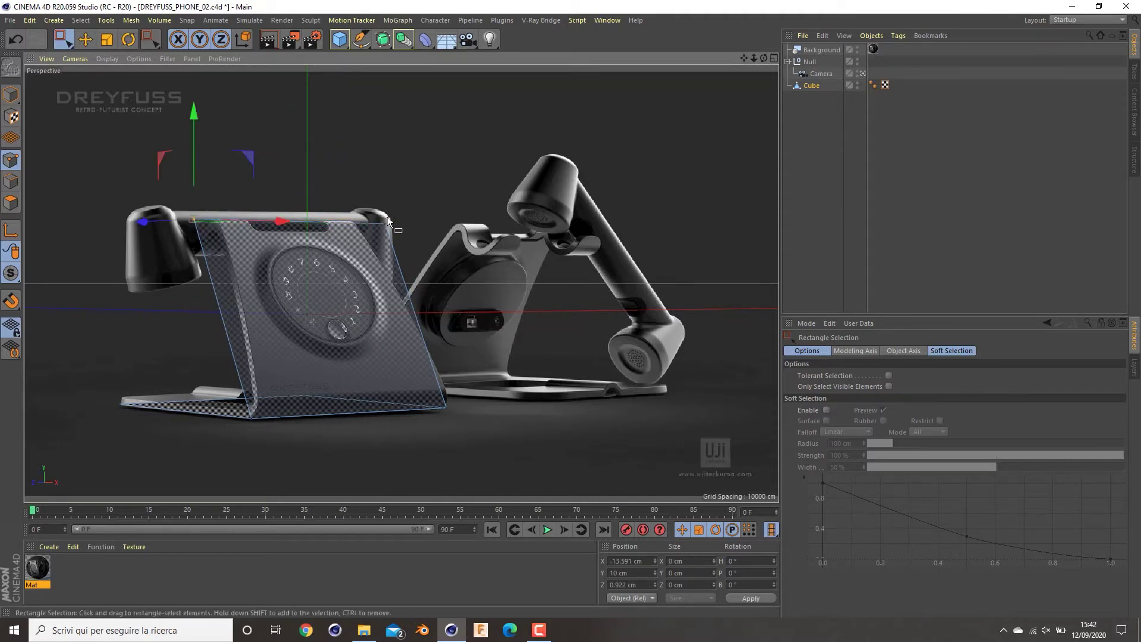
shift+drag(433, 201, 379, 227)
key(t)
key(ctrl+z)
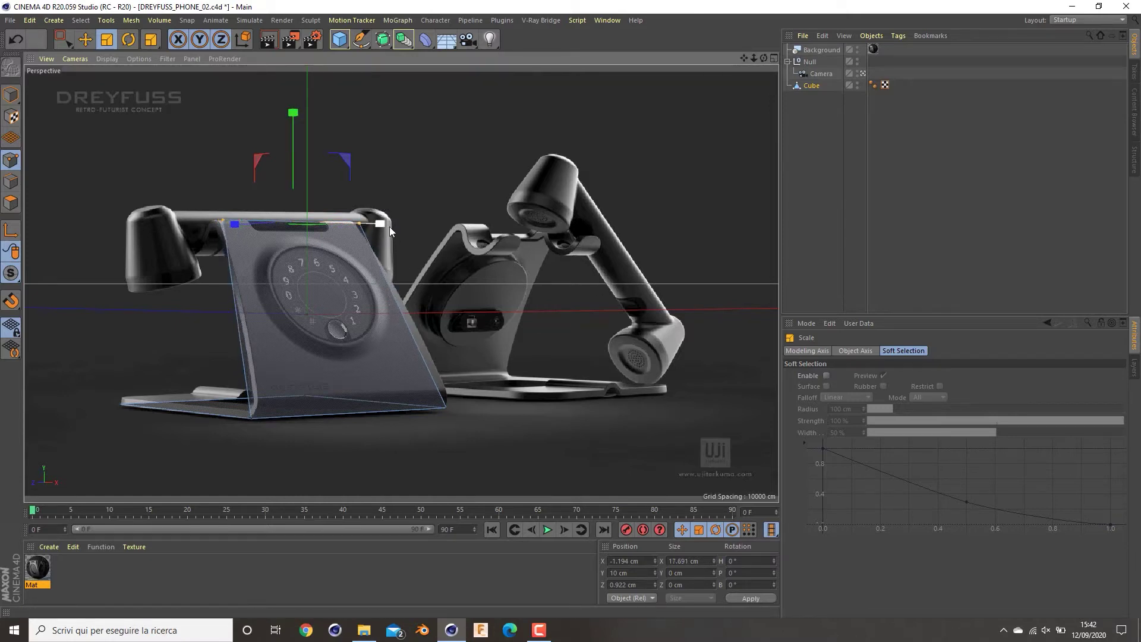
click(426, 231)
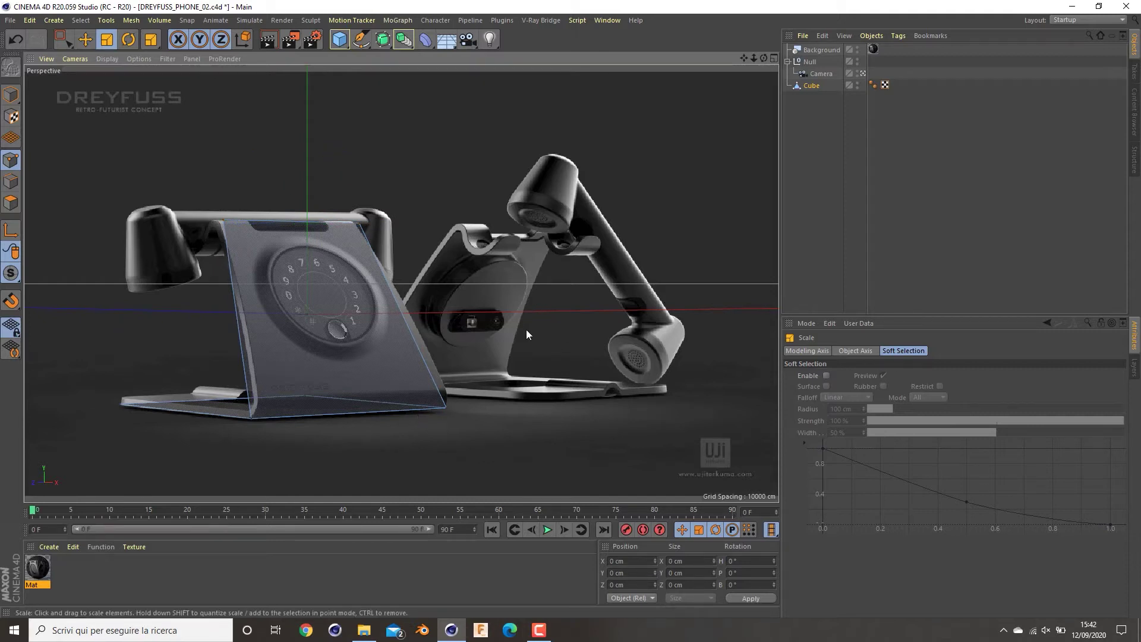
- Add four horizontal loop cuts across the front panel at roughly even spacing
key(k)
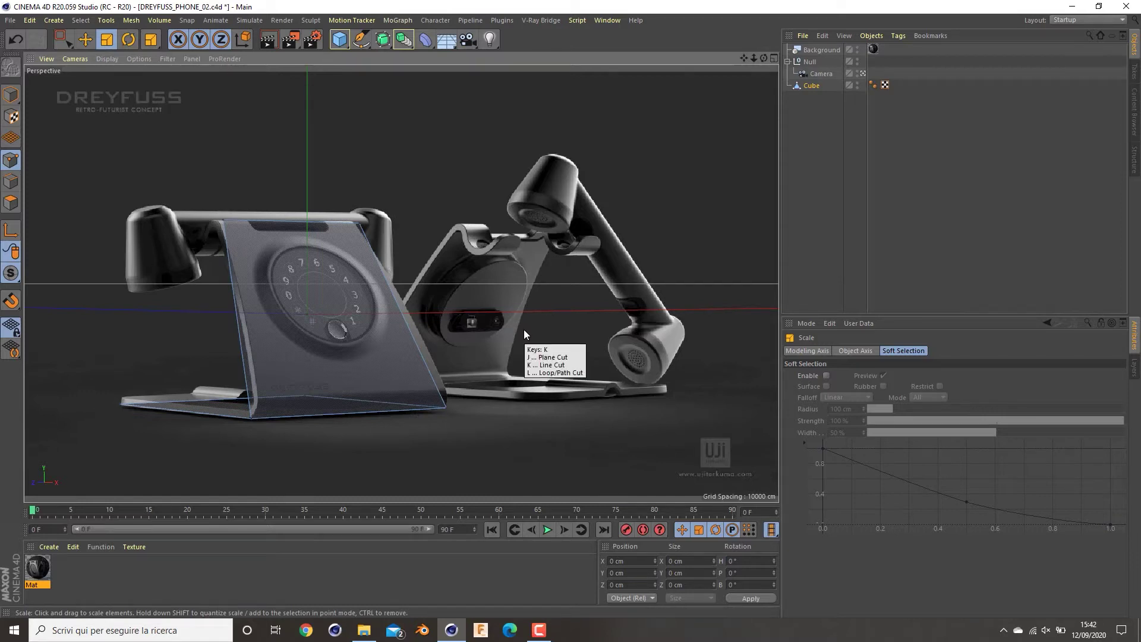
key(l)
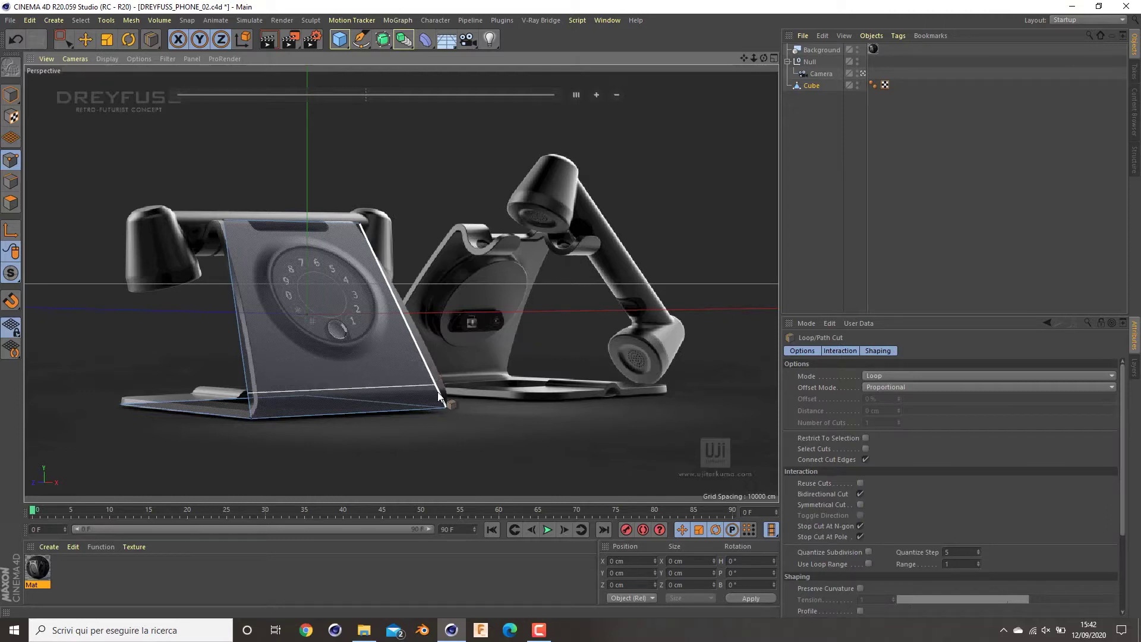
drag(370, 248, 380, 269)
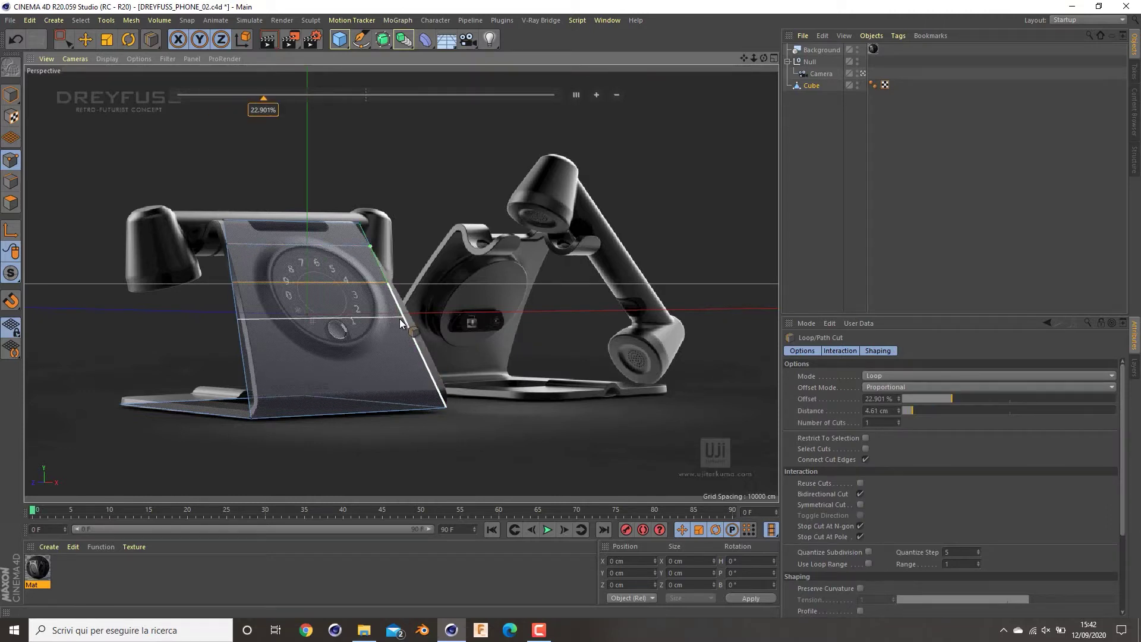
click(427, 360)
- Shift the front panel's point rows along Z to curve the panel along the phone's profile in the background image
key(space)
drag(443, 351, 142, 389)
drag(292, 361, 305, 363)
drag(419, 312, 109, 354)
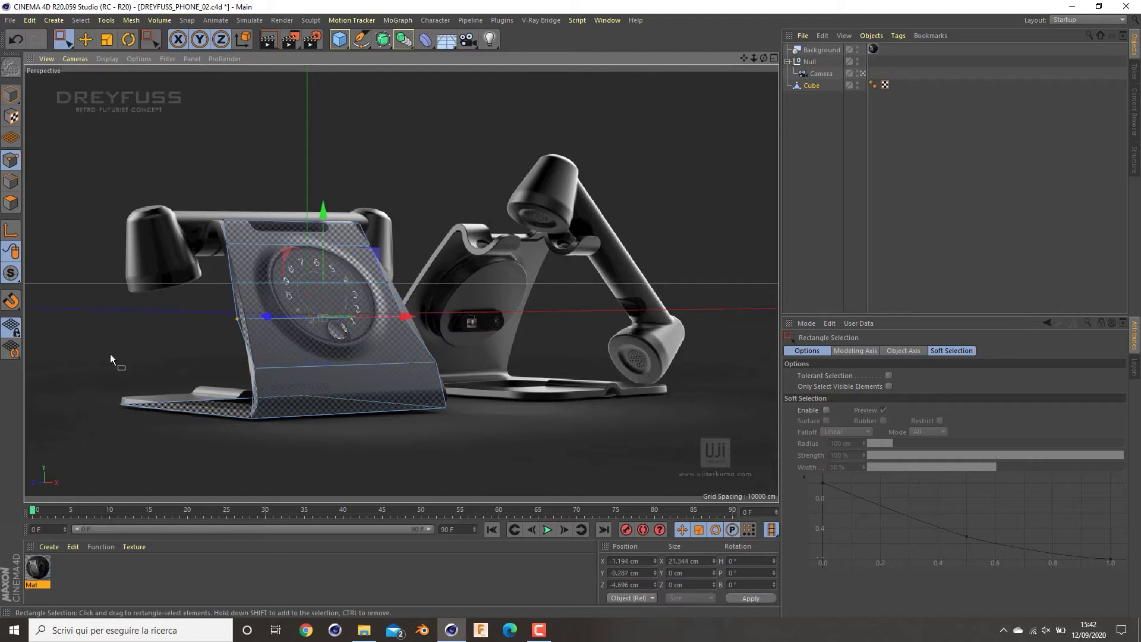
mouse_move(270, 319)
mouse_down()
mouse_move(283, 322)
mouse_move(274, 318)
mouse_up()
key(ctrl+z)
drag(450, 267, 197, 298)
drag(273, 282, 258, 222)
- Hide the camera and adjust the front panel's point rows in the Right view to form a smooth curved profile
middle_click(504, 397)
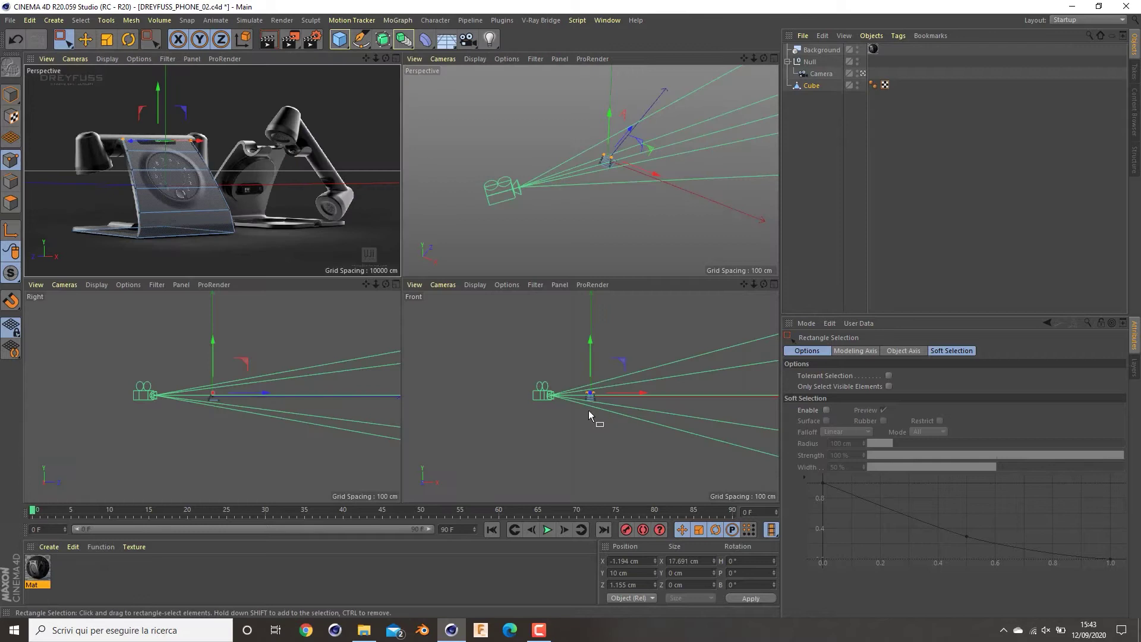
middle_click(230, 417)
double_click(858, 72)
scroll(423, 272, up, 9)
alt+middle_drag(423, 272, 484, 265)
scroll(310, 330, up, 2)
alt+middle_drag(309, 330, 363, 326)
scroll(363, 326, up, 2)
mouse_move(361, 326)
mouse_down()
mouse_move(272, 360)
mouse_move(370, 339)
mouse_up()
drag(370, 297, 327, 232)
drag(400, 244, 359, 187)
drag(446, 200, 442, 200)
drag(480, 154, 217, 347)
click(376, 373)
- Bevel the bottom front edge between panel and base with Phong Break Rounding off, reducing the offset to a narrow chamfer
drag(372, 372, 243, 439)
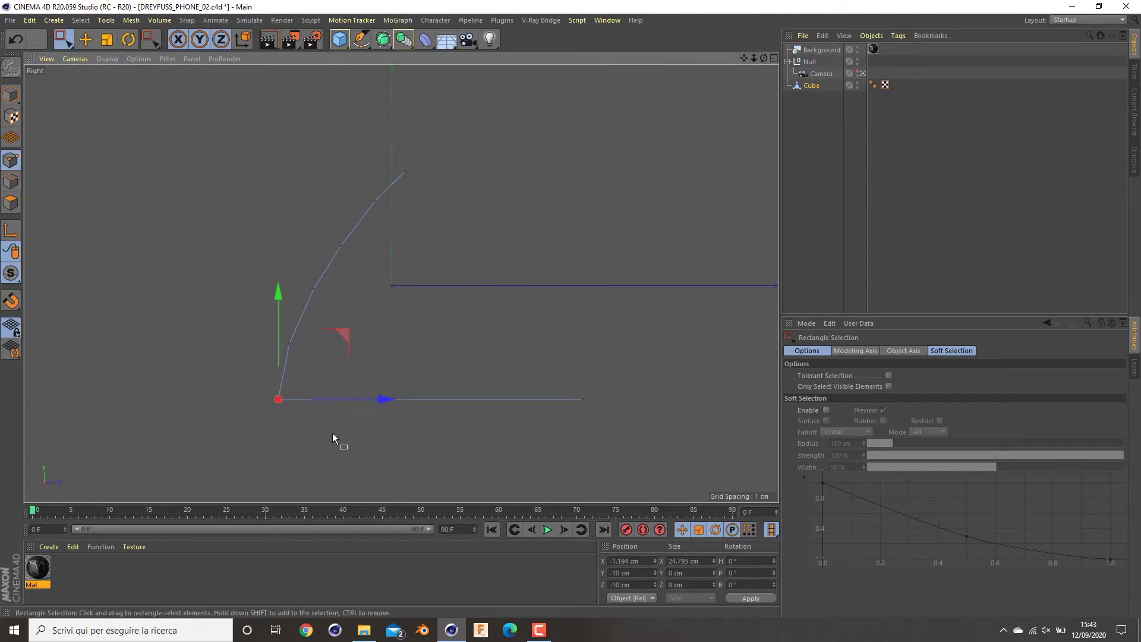
click(10, 182)
drag(327, 370, 250, 430)
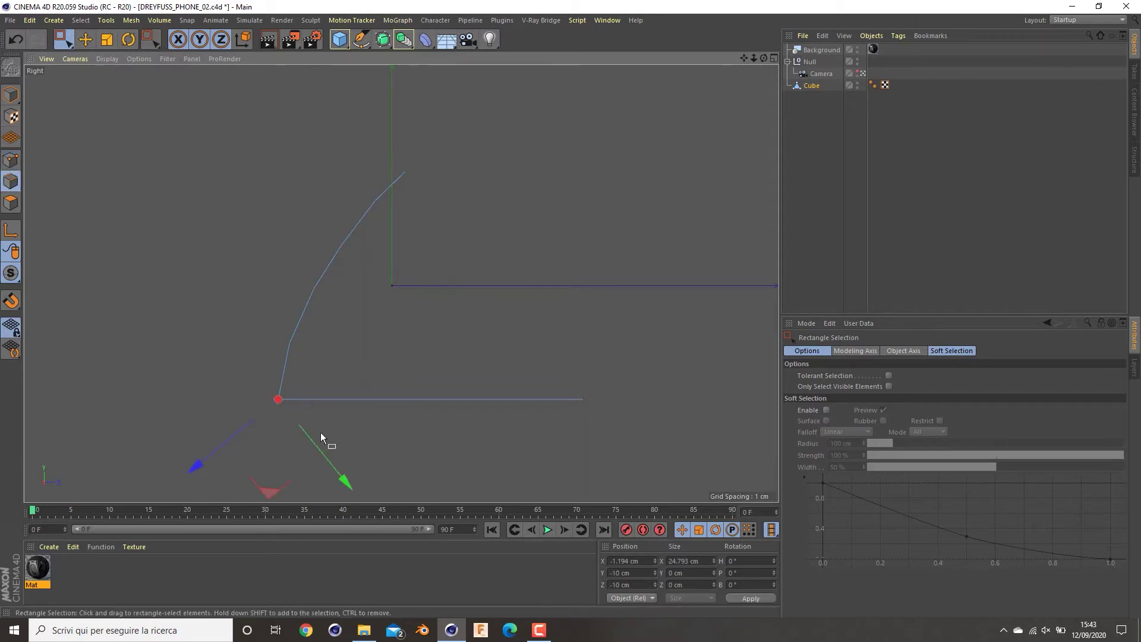
middle_click(363, 365)
right_click(342, 240)
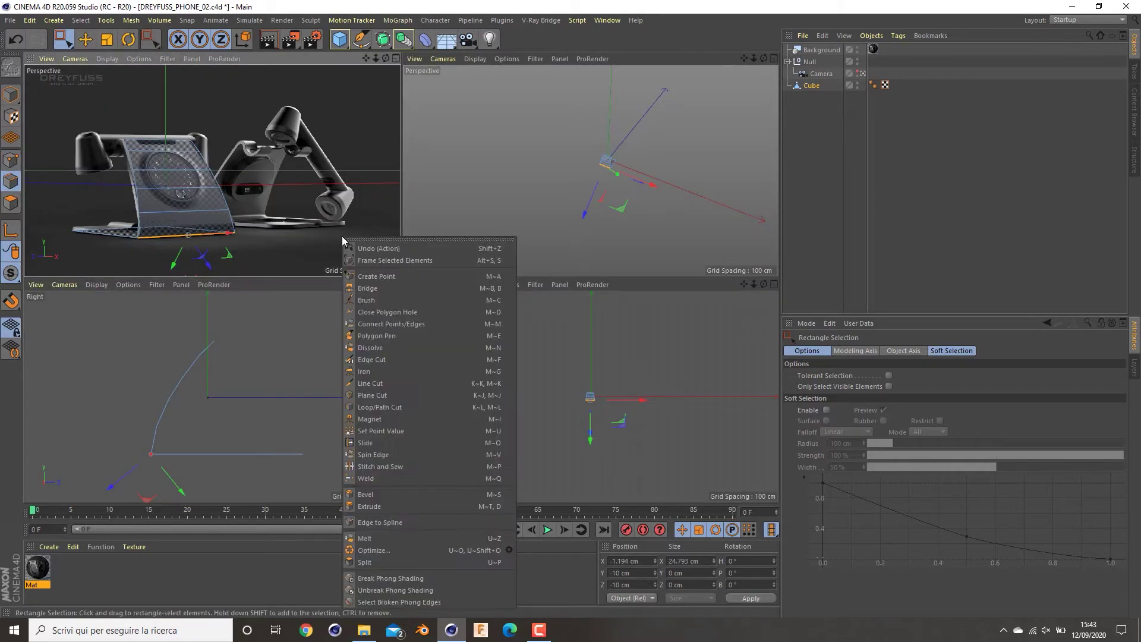
click(369, 495)
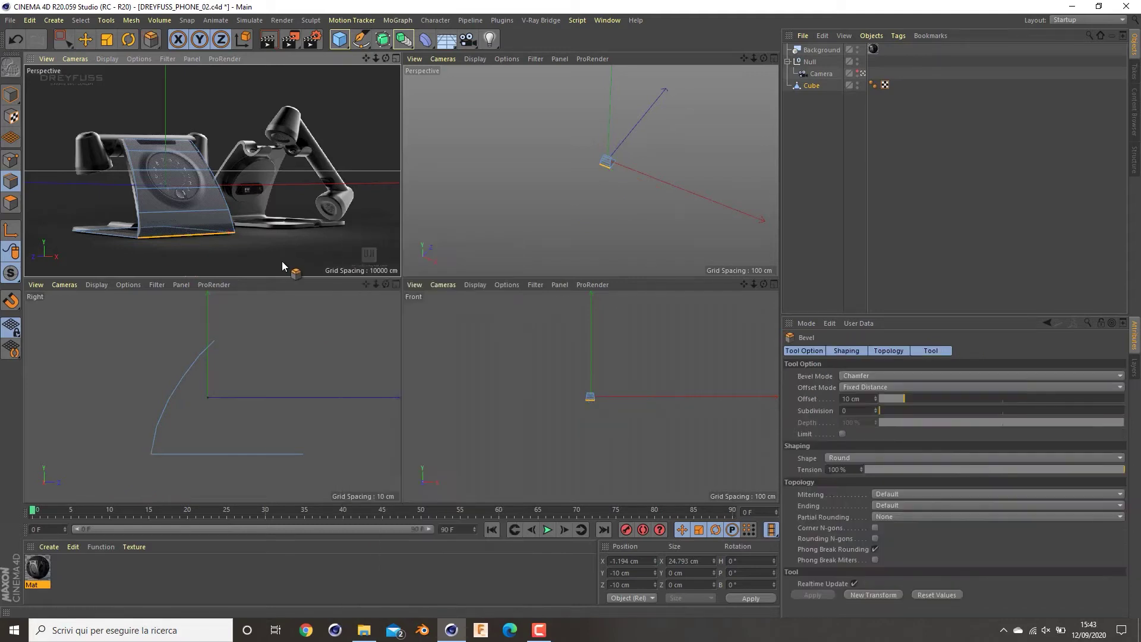
click(875, 549)
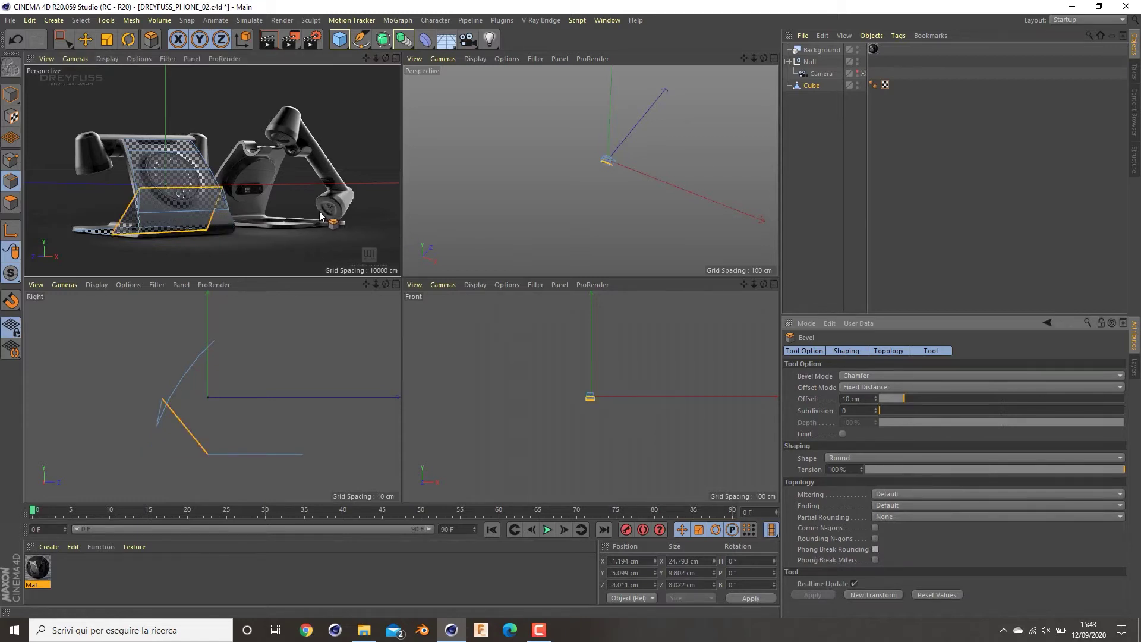
drag(897, 401, 886, 401)
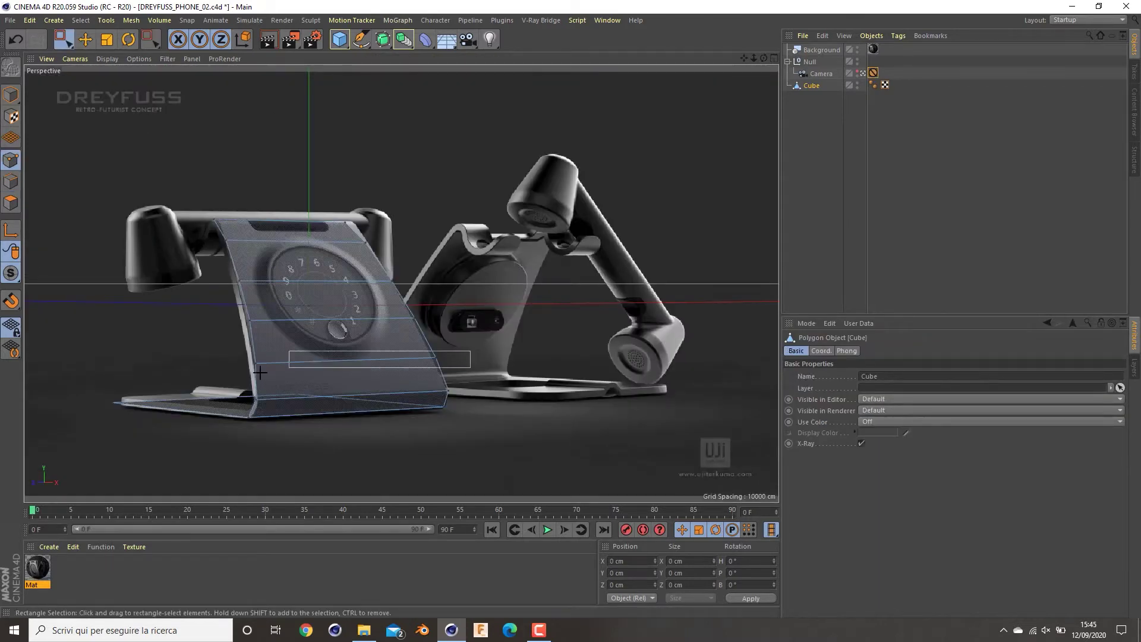
- In the Front view, narrow the front panel's second-lowest inner point row along X to about 21.03 cm wide
middle_click(401, 384)
middle_click(594, 396)
scroll(464, 315, up, 10)
alt+middle_drag(503, 337, 467, 317)
key(t)
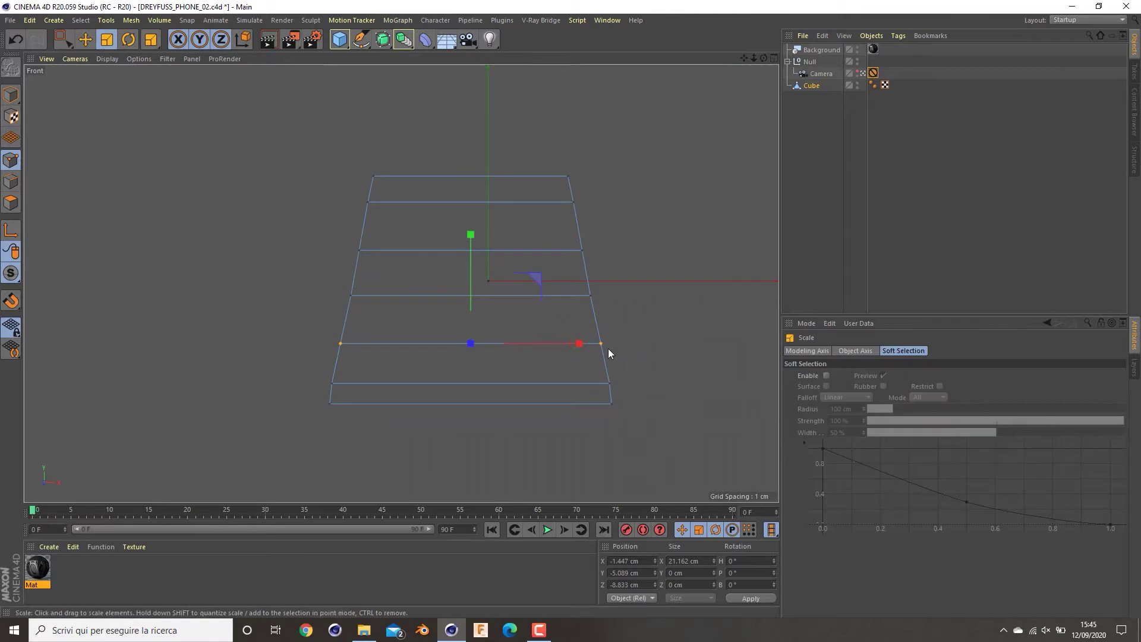
drag(583, 342, 578, 342)
drag(641, 373, 512, 385)
key(ctrl+z)
key(0)
- Scale the point row just above the bottom chamfer along X to about 22.19 cm to straighten the panel's side edges
drag(632, 374, 308, 391)
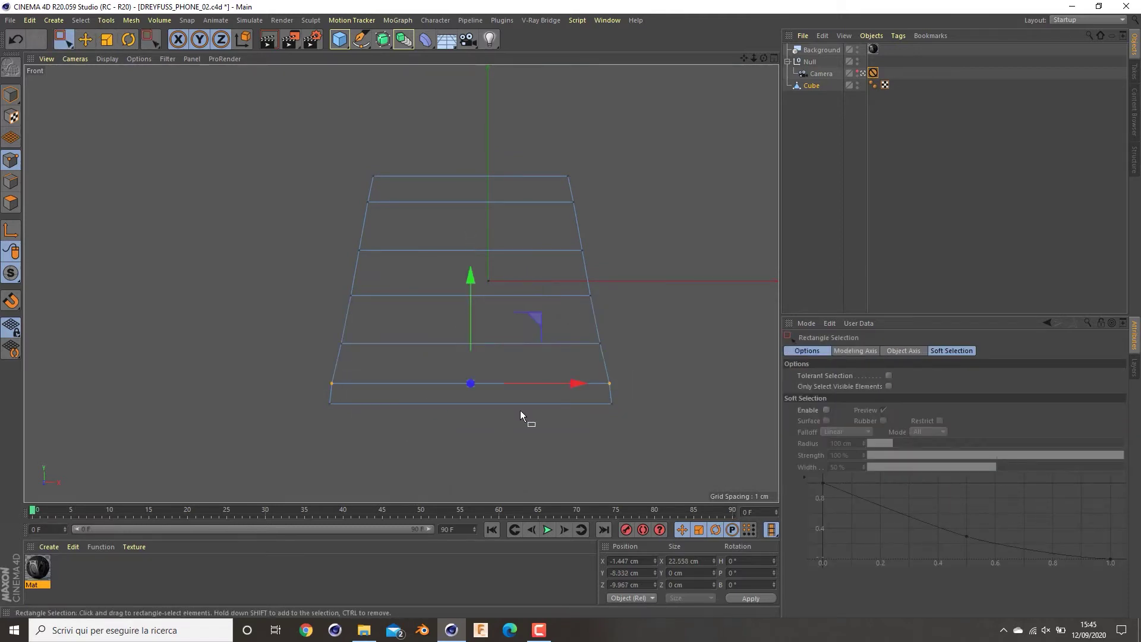
key(r)
key(t)
drag(582, 384, 579, 384)
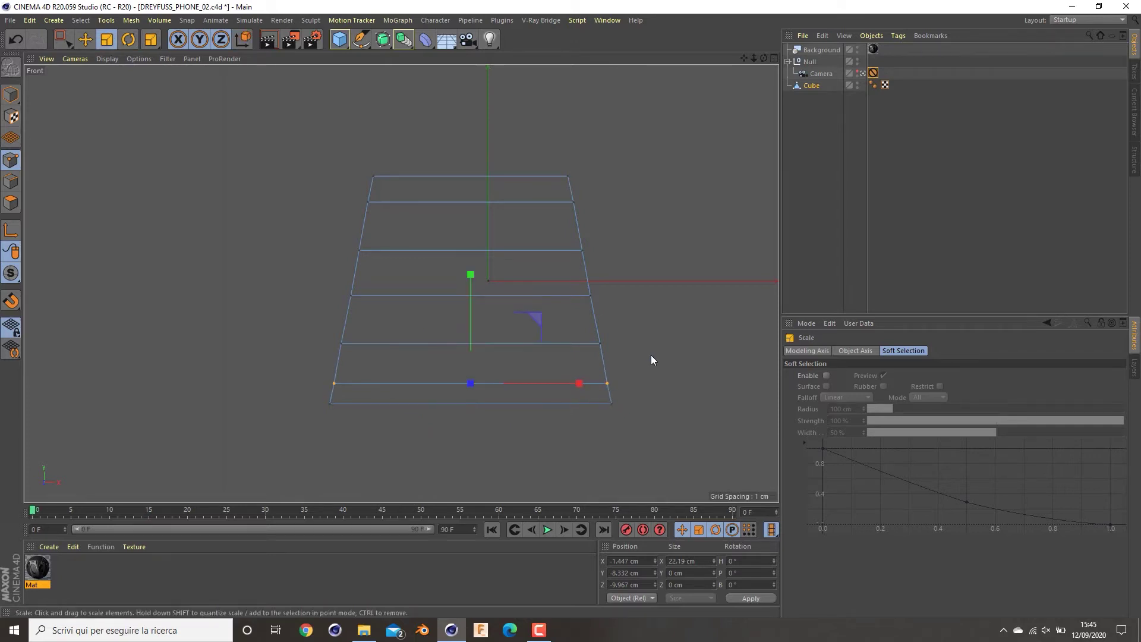
key(0)
drag(631, 337, 425, 360)
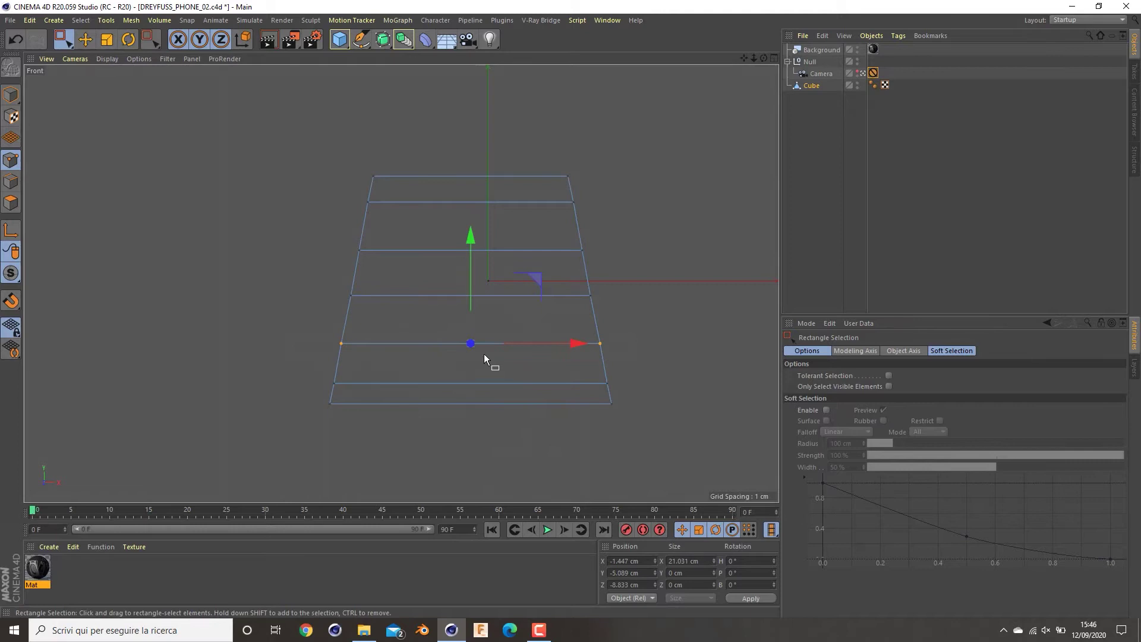
key(r)
key(t)
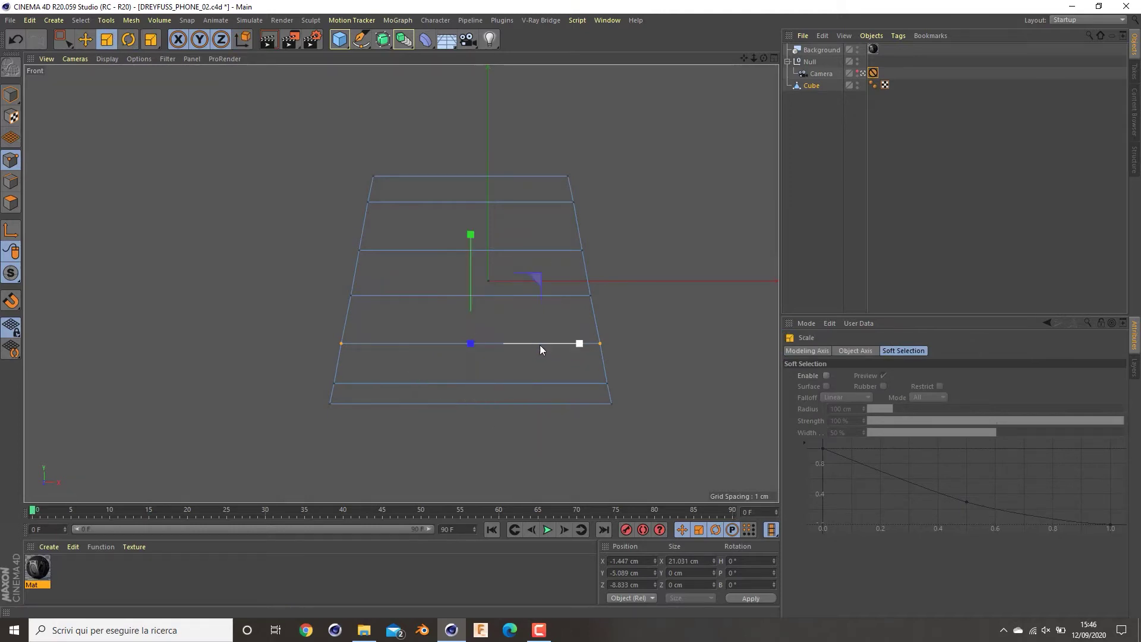
middle_click(659, 287)
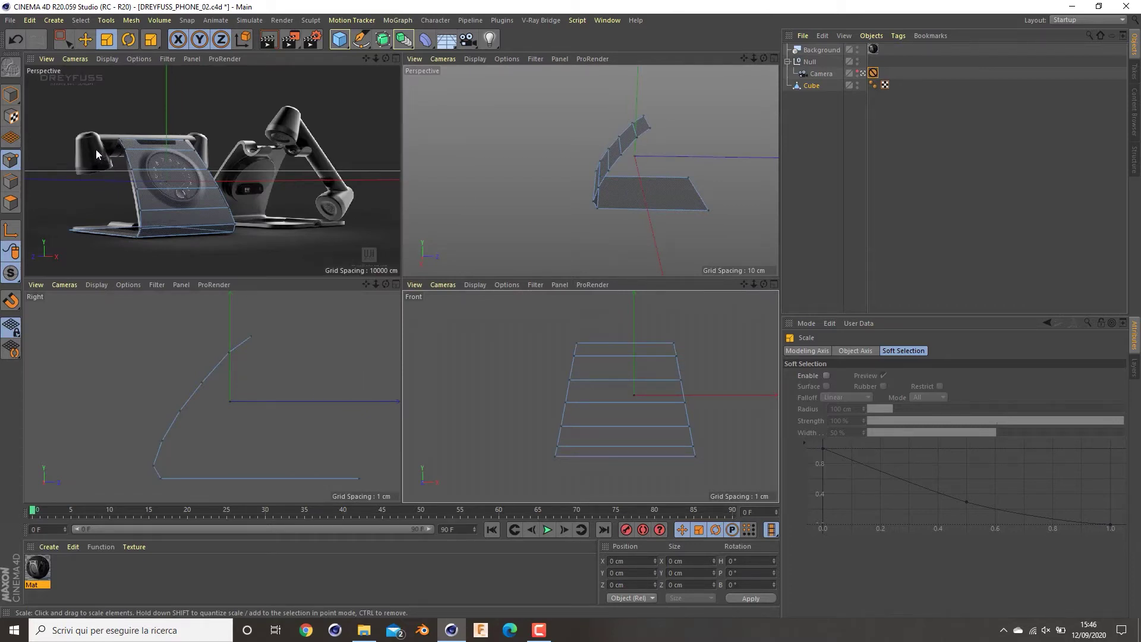
- Extrude the front panel's top edge by about 1.6 cm and shift it against the background image in the camera view
key(0)
drag(243, 319, 299, 360)
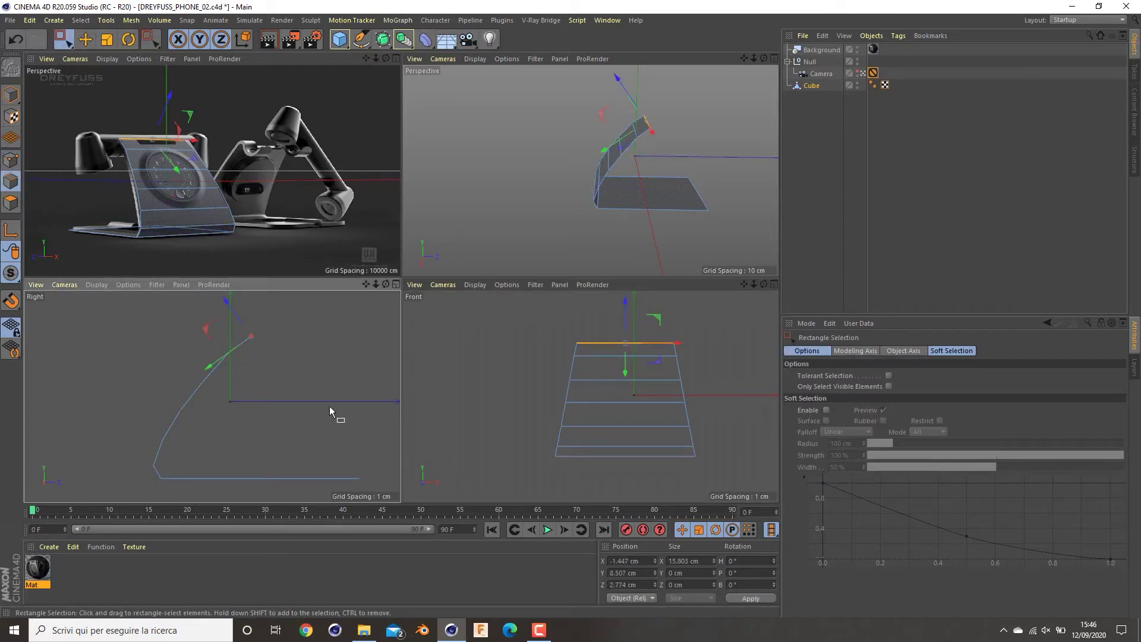
key(d)
drag(313, 369, 325, 368)
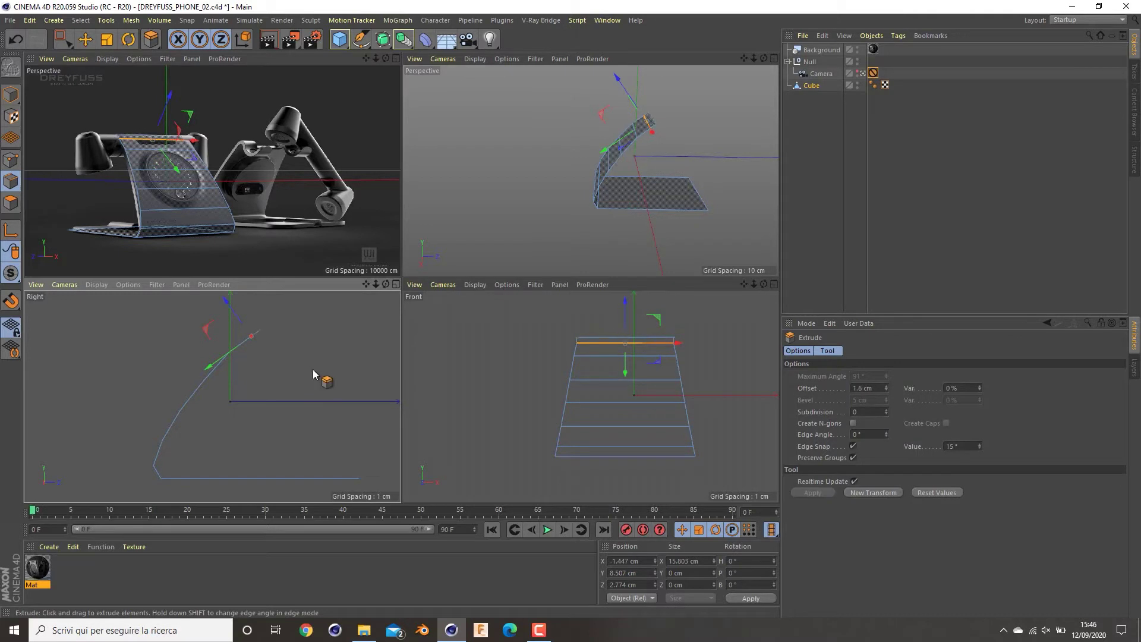
middle_click(143, 170)
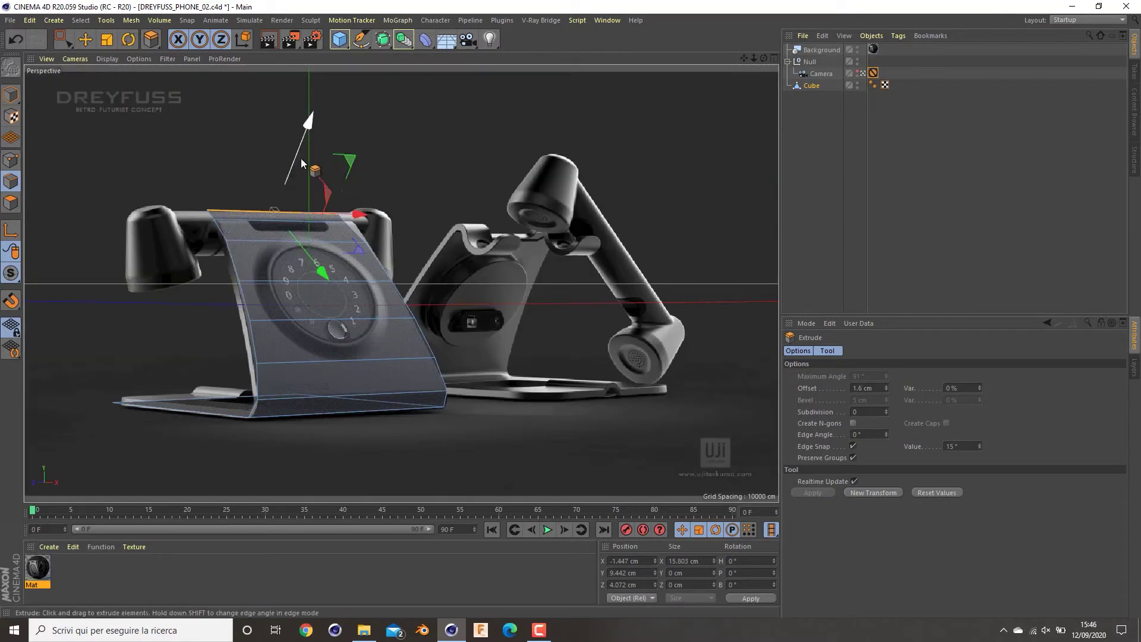
drag(300, 161, 293, 175)
middle_click(308, 289)
middle_click(265, 357)
- Reposition the extruded top point row in the Right view and align it with the phone's top in the camera view
drag(441, 158, 535, 206)
key(e)
click(11, 159)
key(space)
drag(489, 173, 515, 151)
middle_click(516, 150)
middle_click(145, 149)
drag(275, 144, 276, 146)
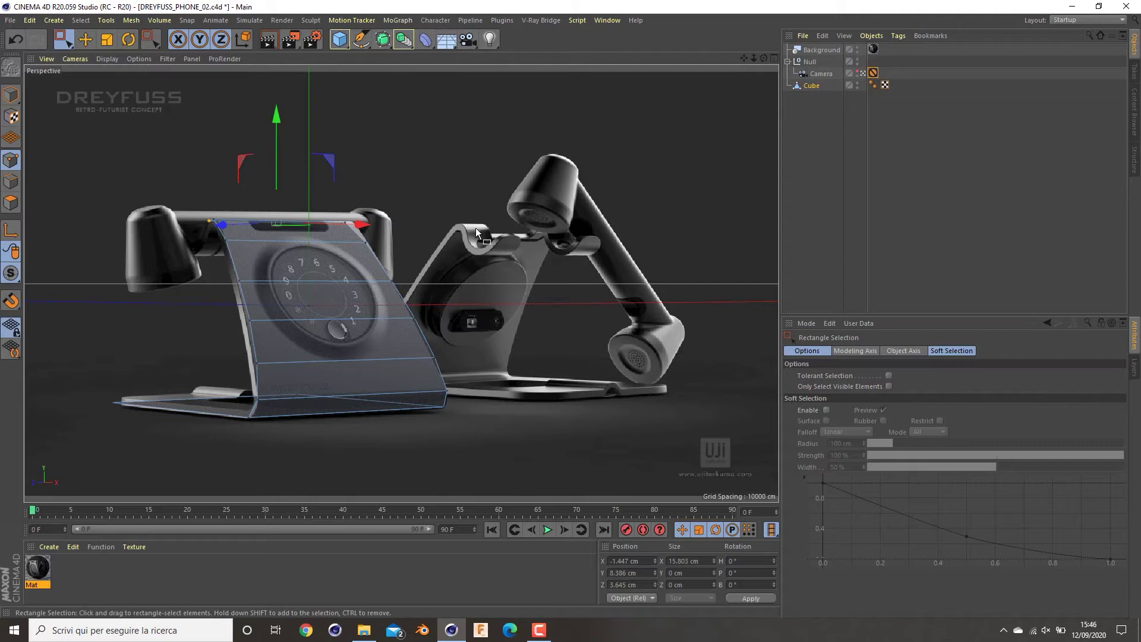
- Raise the rear point row of the short top strip slightly so the strip runs nearly level
middle_click(579, 385)
scroll(711, 327, up, 3)
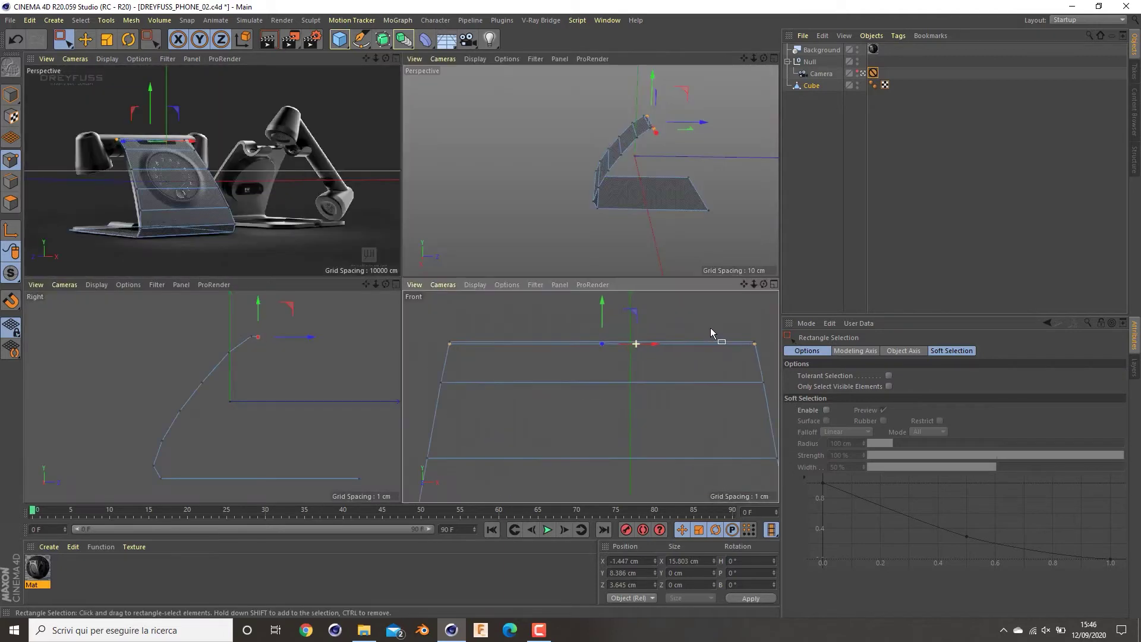
middle_click(711, 327)
drag(423, 137, 429, 132)
middle_click(429, 132)
middle_click(313, 351)
scroll(486, 148, up, 3)
drag(505, 150, 506, 148)
click(525, 239)
- Extrude the rear top edge backwards by about 5.3 cm and move it along its depth to match the reference
alt+middle_drag(525, 239, 463, 203)
scroll(474, 237, down, 5)
drag(485, 176, 449, 204)
click(11, 182)
key(d)
drag(491, 241, 523, 241)
middle_click(383, 244)
middle_click(387, 248)
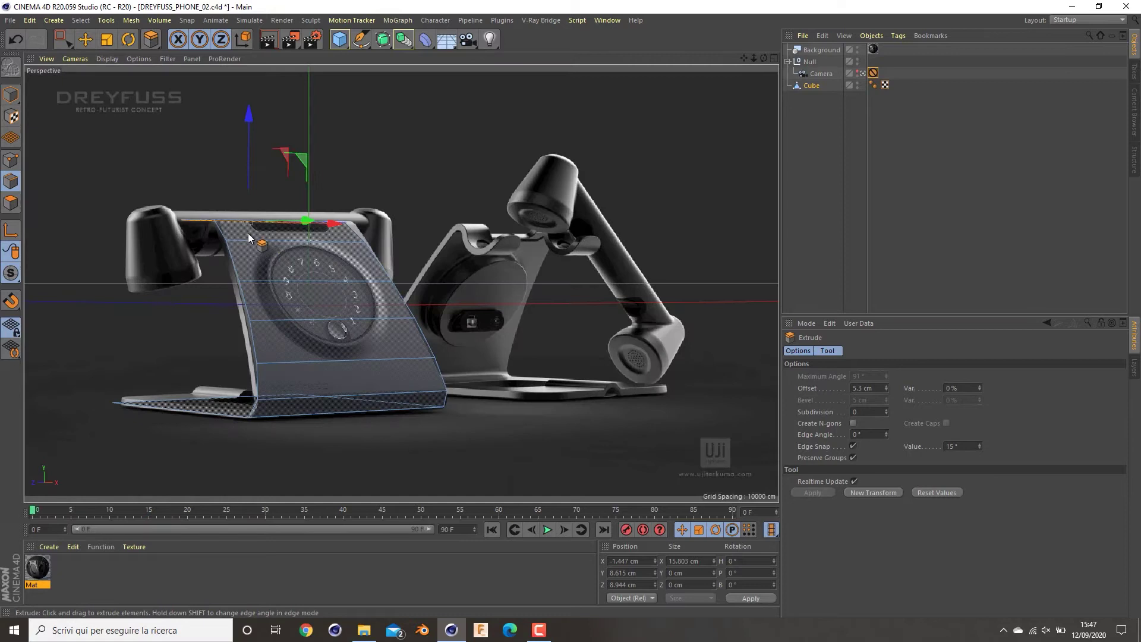
key(e)
drag(311, 222, 297, 225)
- Flatten the top point rows along Y in the Right view so the whole top strip lies at one height
middle_click(469, 284)
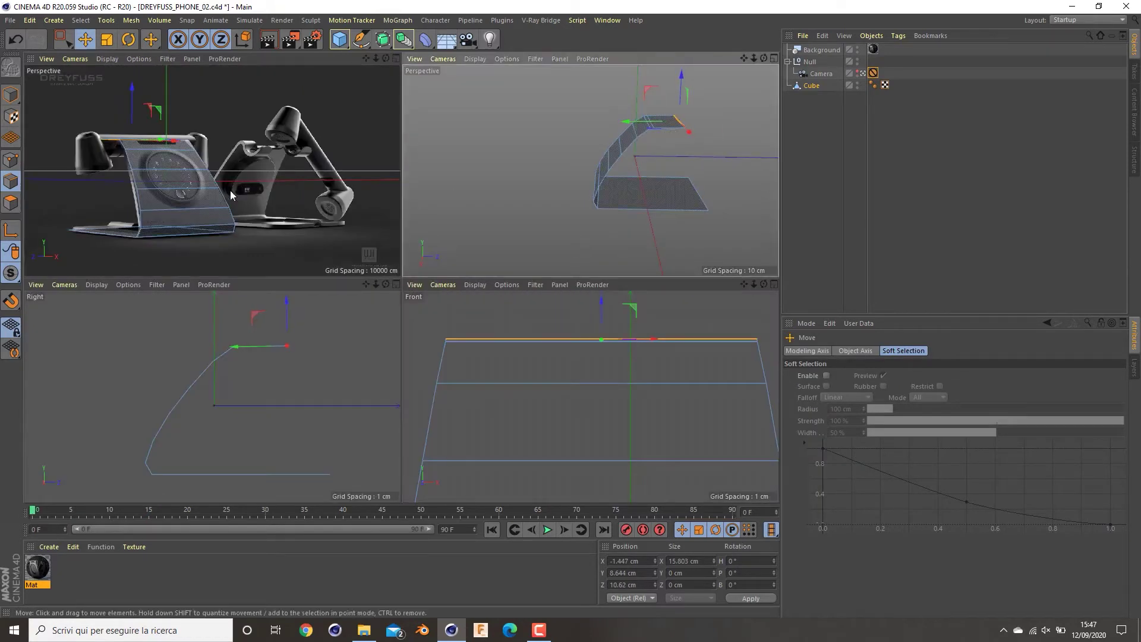
middle_click(316, 345)
key(Return)
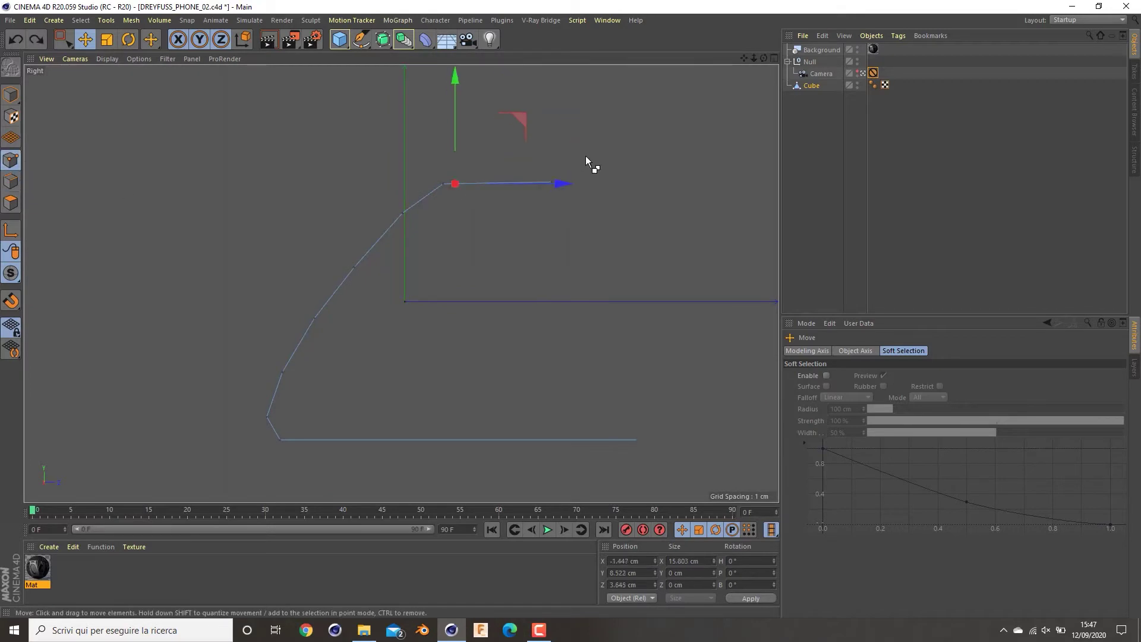
key(0)
drag(592, 147, 519, 225)
drag(551, 135, 554, 136)
drag(646, 155, 425, 205)
key(e)
key(t)
drag(498, 81, 495, 181)
click(585, 191)
- Add three loop cuts at roughly even spacing across the rear top strip
key(0)
key(k)
key(l)
middle_click(570, 297)
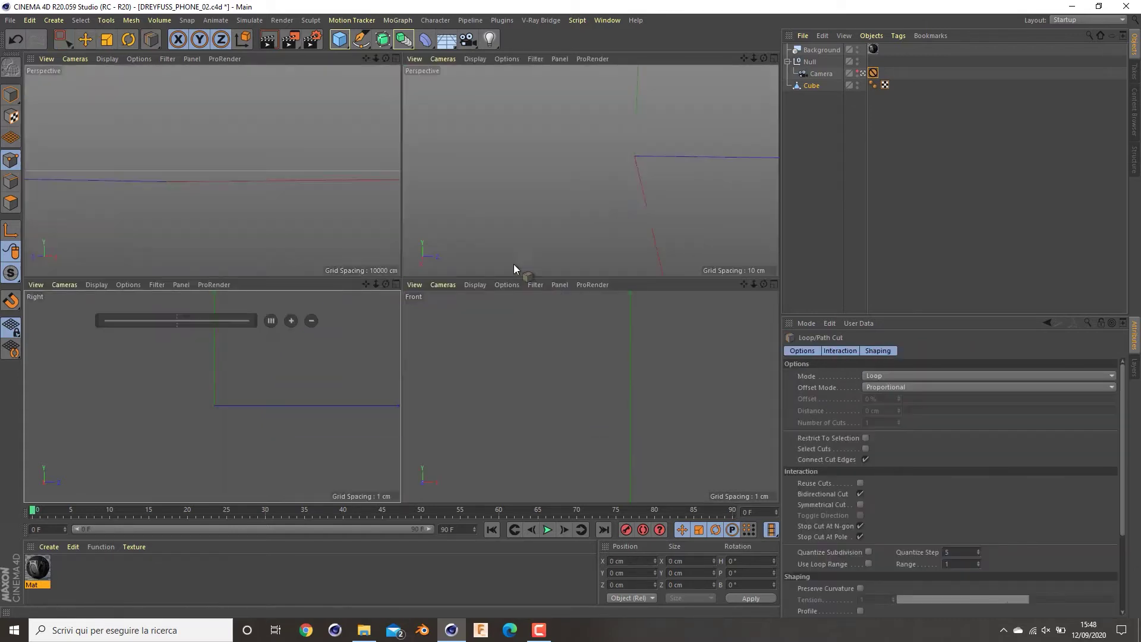
middle_click(359, 198)
middle_click(359, 198)
alt+drag(636, 177, 648, 243)
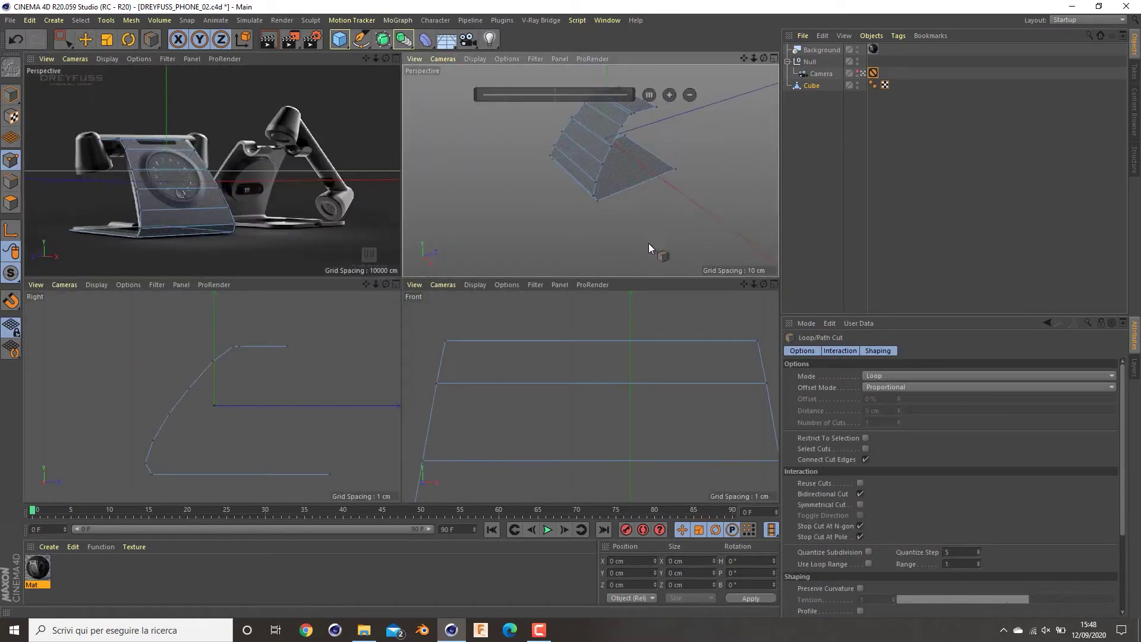
scroll(644, 161, up, 5)
alt+drag(644, 158, 630, 222)
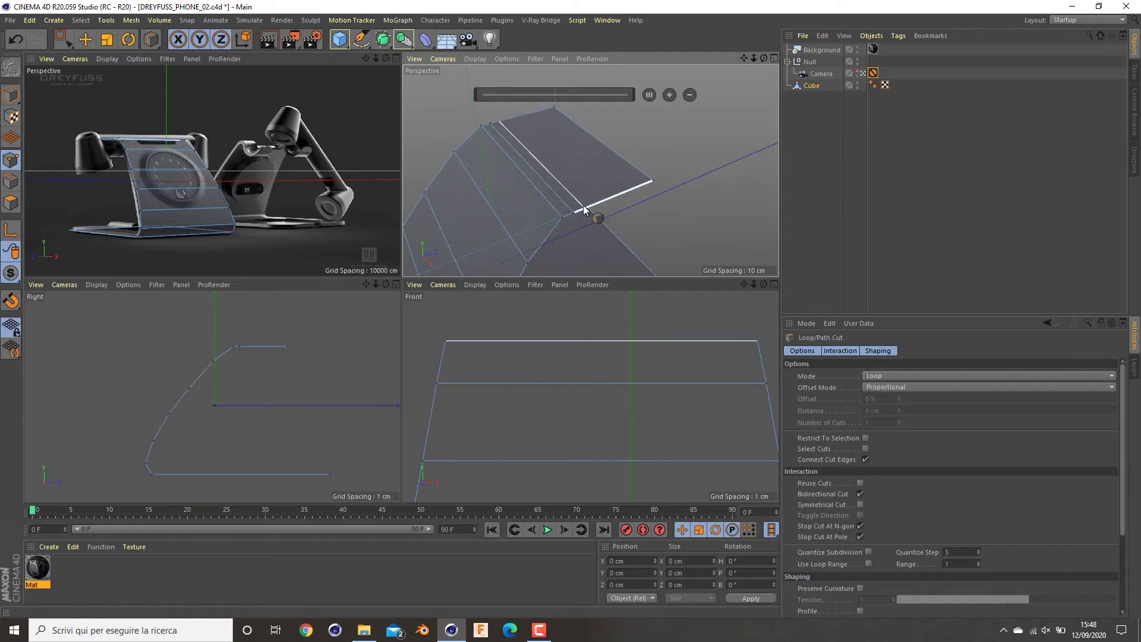
click(591, 206)
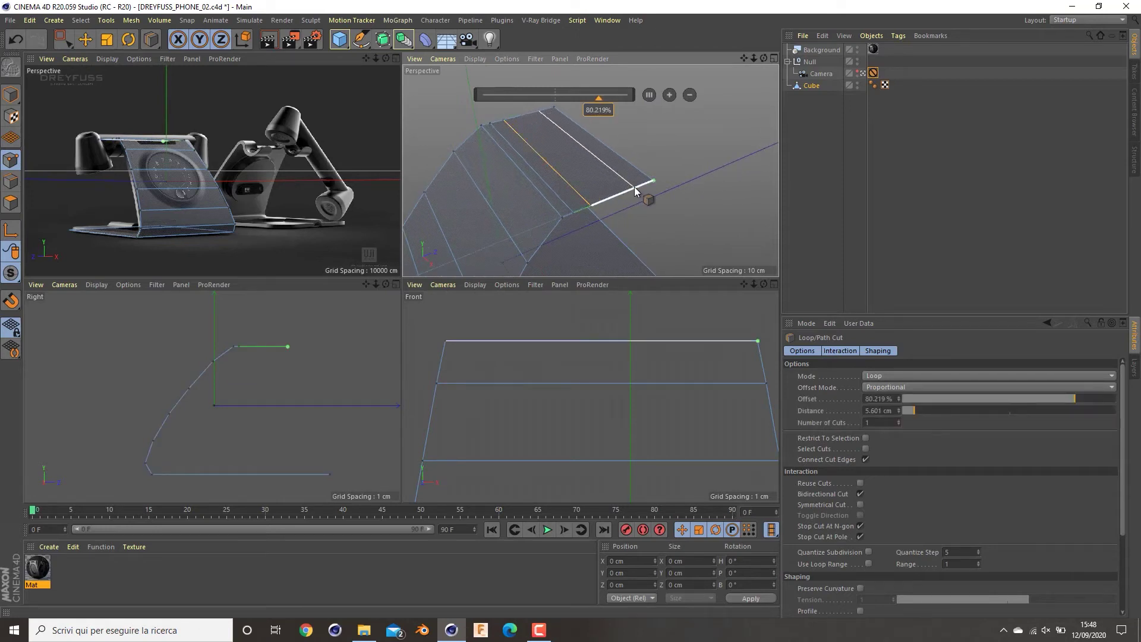
click(635, 189)
click(612, 197)
key(space)
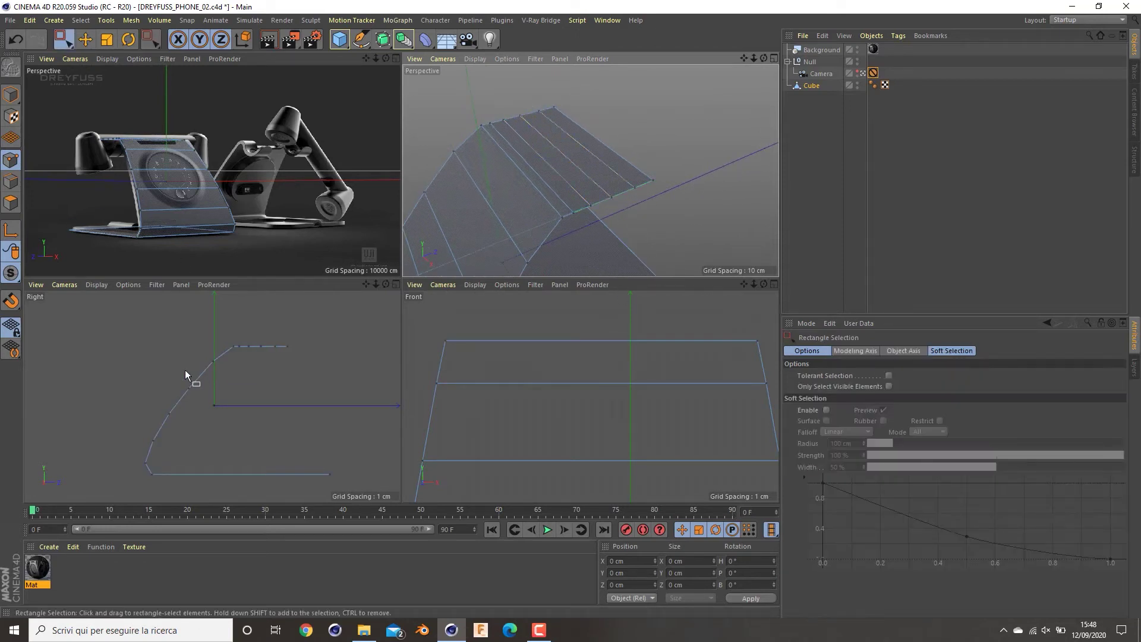
- Move the rear top strip's point rows in the Right view to form a curved cradle dip with a raised rear lip
scroll(273, 351, up, 3)
click(223, 350)
click(285, 343)
drag(286, 342, 215, 369)
drag(241, 312, 203, 389)
drag(246, 342, 310, 349)
click(272, 376)
drag(228, 366, 212, 386)
key(ctrl+z)
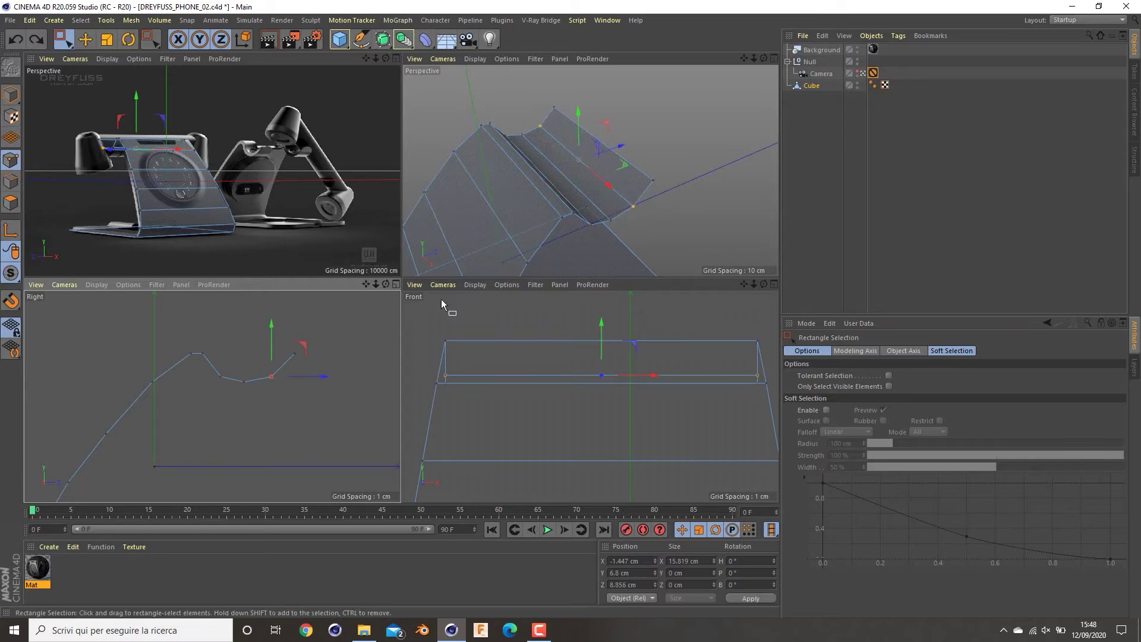
click(720, 173)
- Create a cylinder with a 2 cm radius and 2 cm height
alt+drag(531, 205, 577, 223)
scroll(569, 219, down, 6)
alt+middle_drag(577, 224, 575, 172)
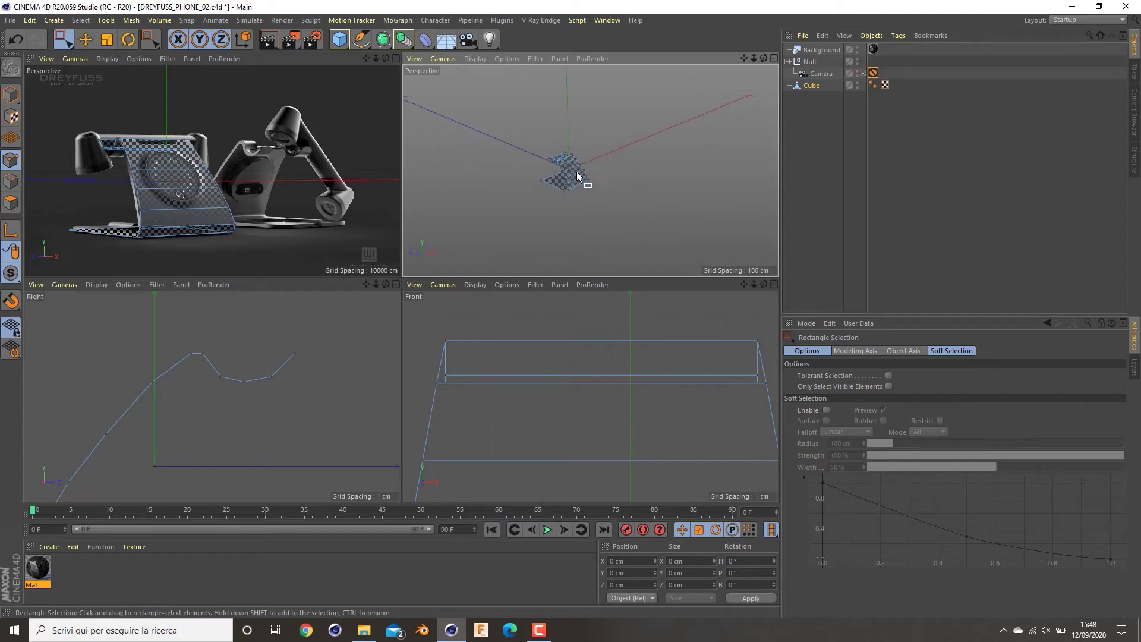
alt+right_drag(574, 171, 653, 176)
alt+drag(652, 175, 589, 190)
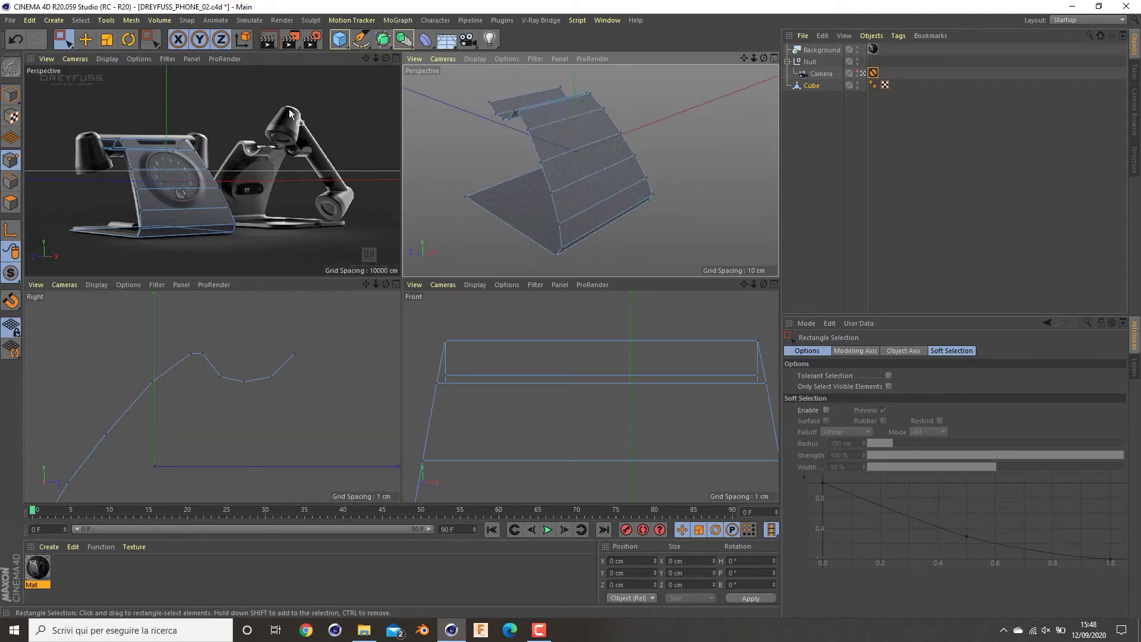
click(345, 42)
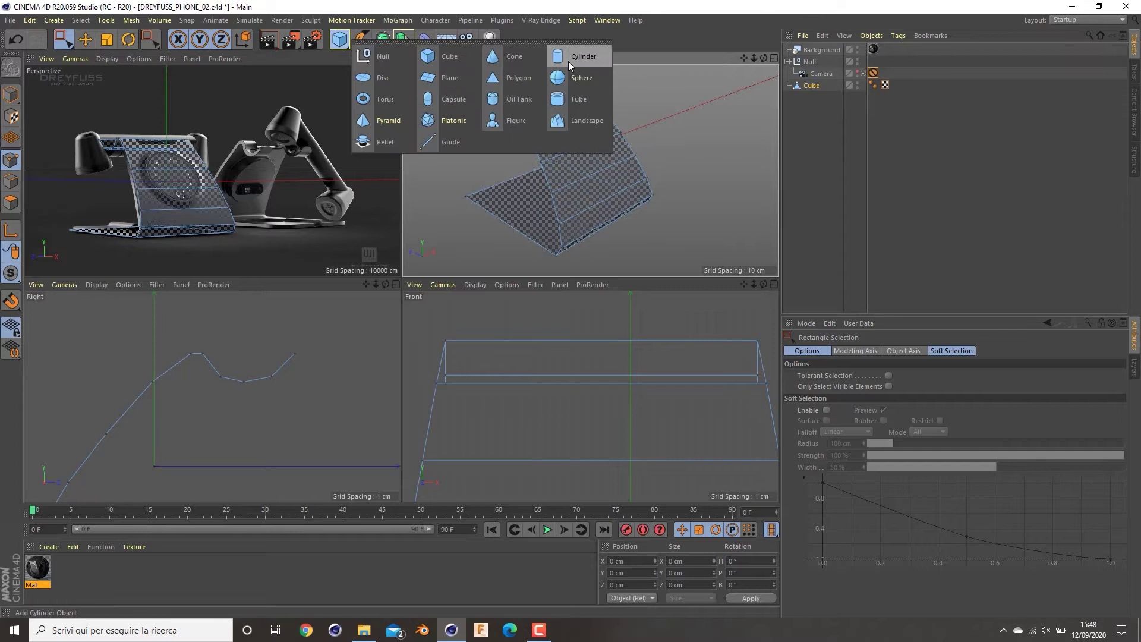
click(569, 63)
double_click(874, 388)
text(2)
key(Return)
double_click(873, 376)
text(2)
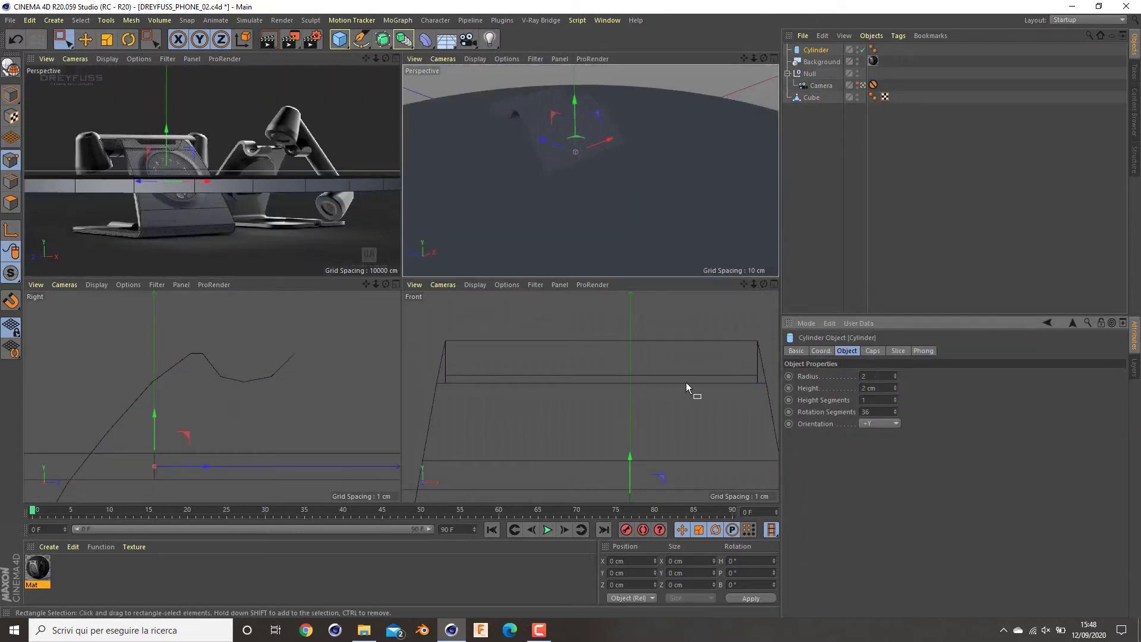
key(Return)
- Rotate the cylinder to lie along the X axis and move it into the cradle at the top of the body
key(r)
shift+drag(559, 133, 530, 227)
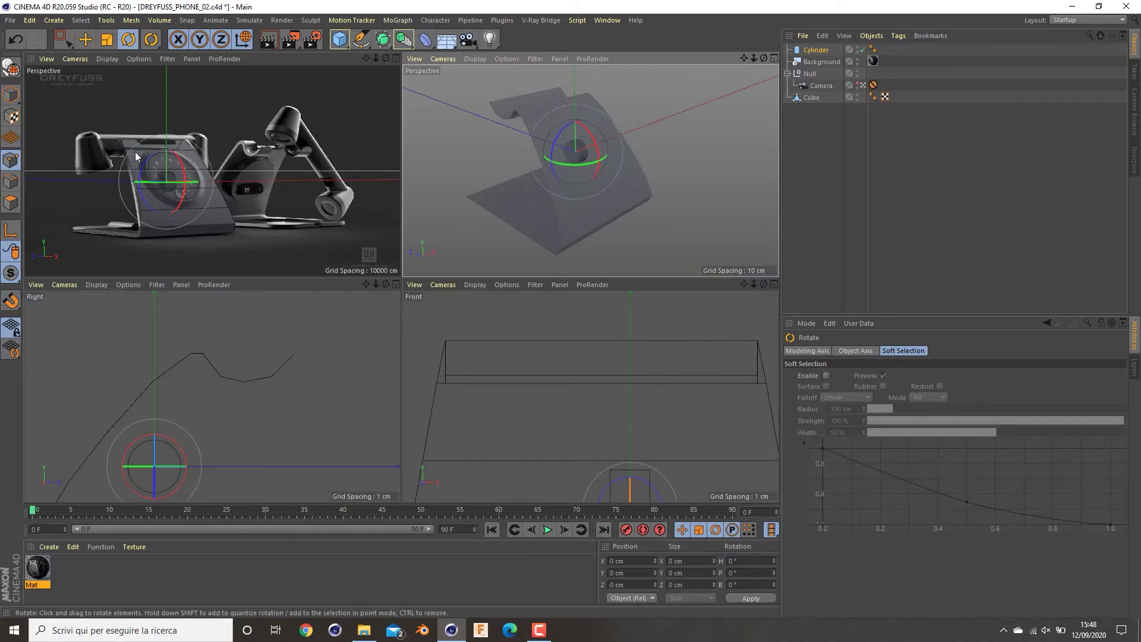
key(e)
middle_click(626, 151)
middle_click(597, 173)
middle_click(500, 308)
middle_click(501, 313)
middle_click(194, 444)
drag(355, 356, 537, 130)
middle_click(537, 130)
middle_click(153, 161)
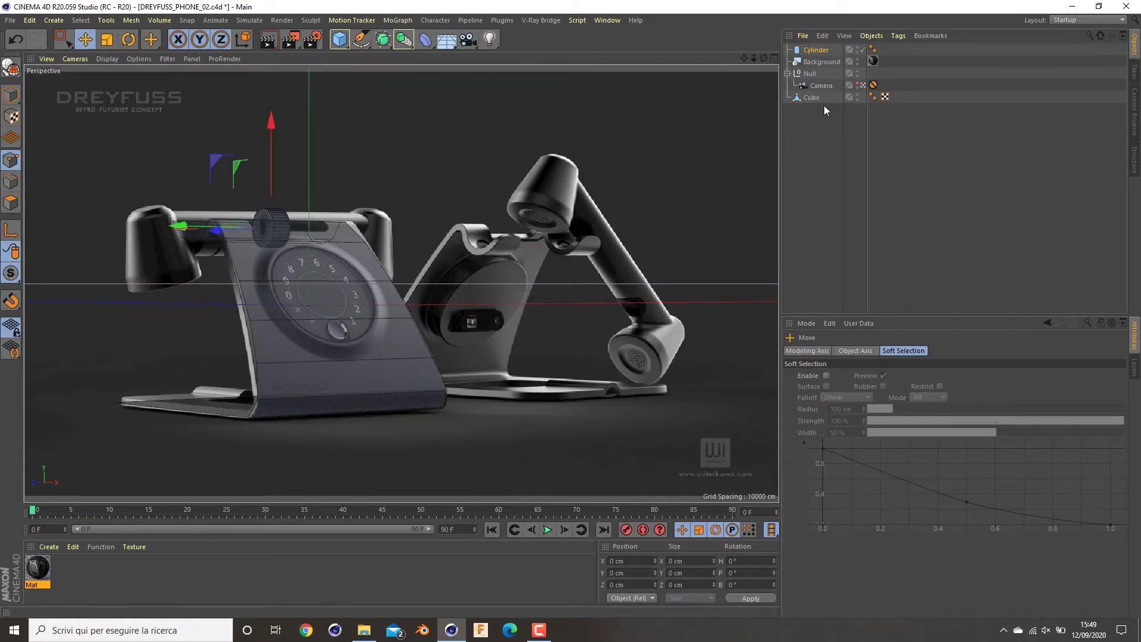
- Set the cylinder to 20 rotation segments, 22 cm height and 2 cm radius, with X-Ray on
click(817, 50)
drag(876, 413, 837, 418)
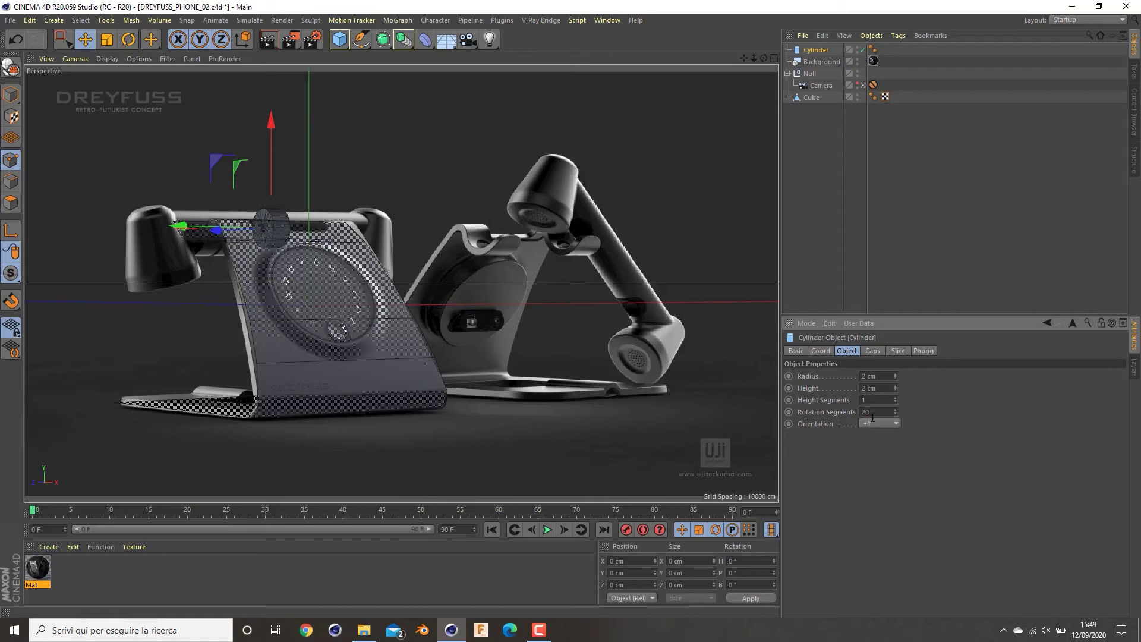
click(890, 379)
text(3)
key(Return)
text(2.5)
key(Return)
mouse_move(895, 388)
mouse_down()
mouse_move(895, 365)
mouse_move(895, 376)
mouse_up()
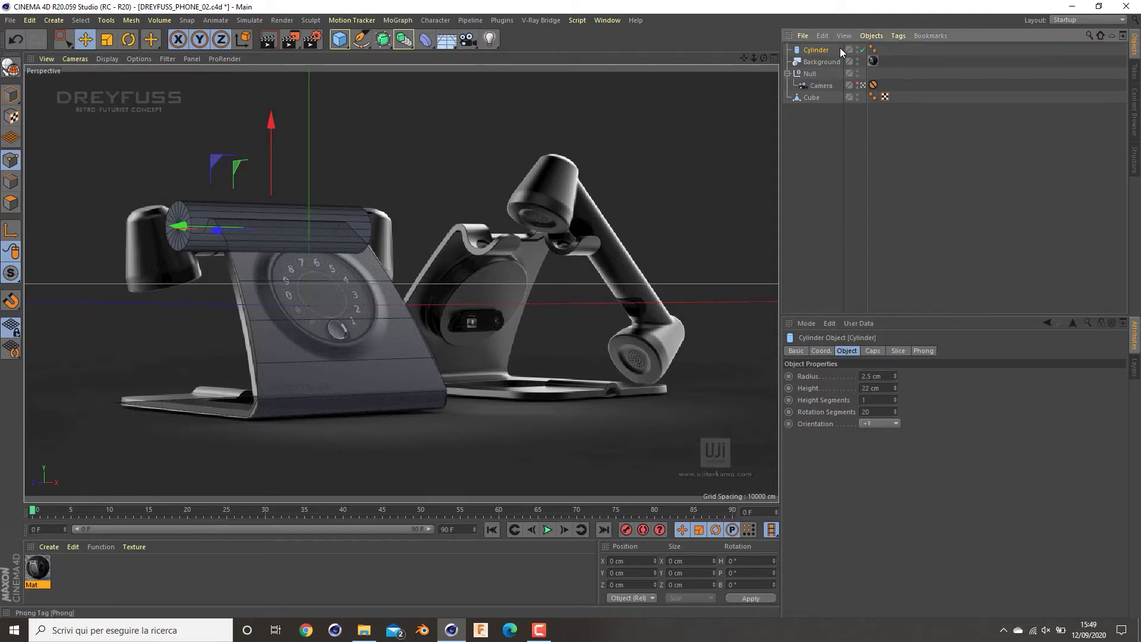
click(802, 350)
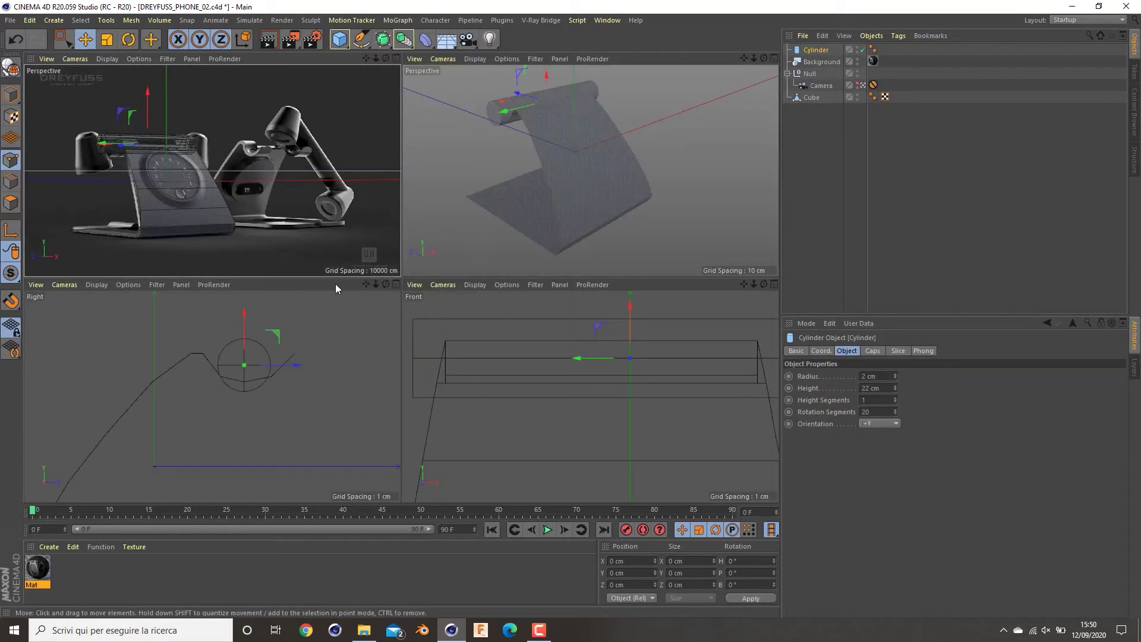
- In the Right view, move the body's cradle point rows to wrap around the underside and rear of the cylinder
middle_click(225, 372)
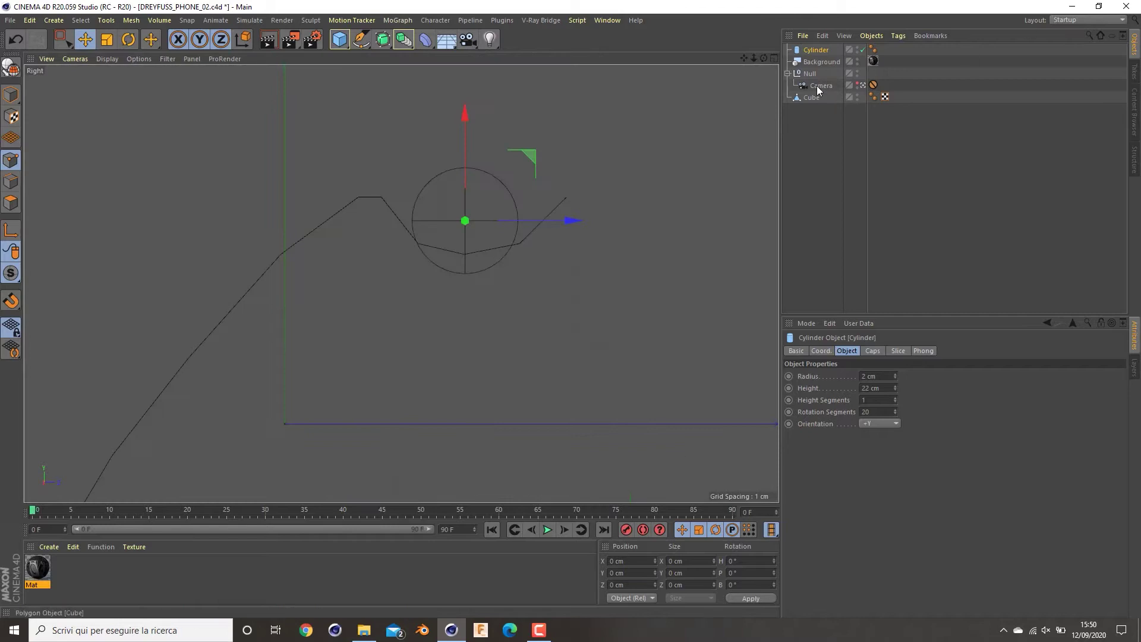
click(804, 99)
key(space)
drag(431, 226, 409, 256)
drag(418, 185, 418, 202)
drag(477, 240, 454, 265)
drag(465, 197, 505, 283)
drag(517, 196, 522, 216)
drag(606, 168, 548, 220)
drag(630, 134, 595, 134)
- Select the top point rows on both sides of the cradle and flatten them to one height along Y
shift+drag(397, 185, 266, 211)
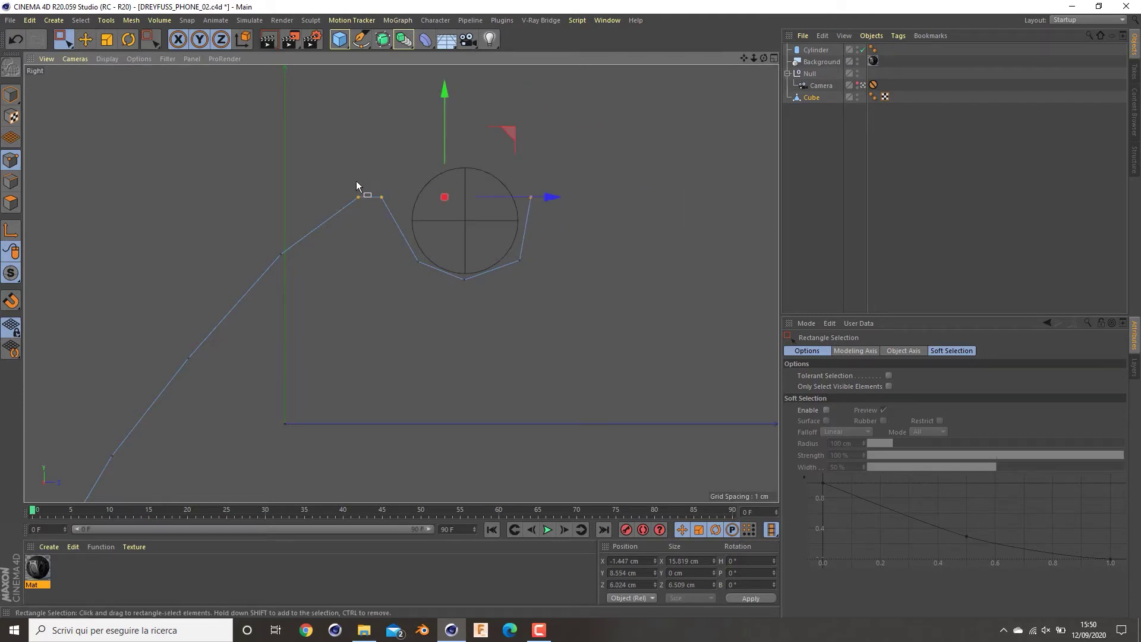
key(t)
drag(444, 181, 444, 181)
middle_click(597, 312)
middle_click(341, 220)
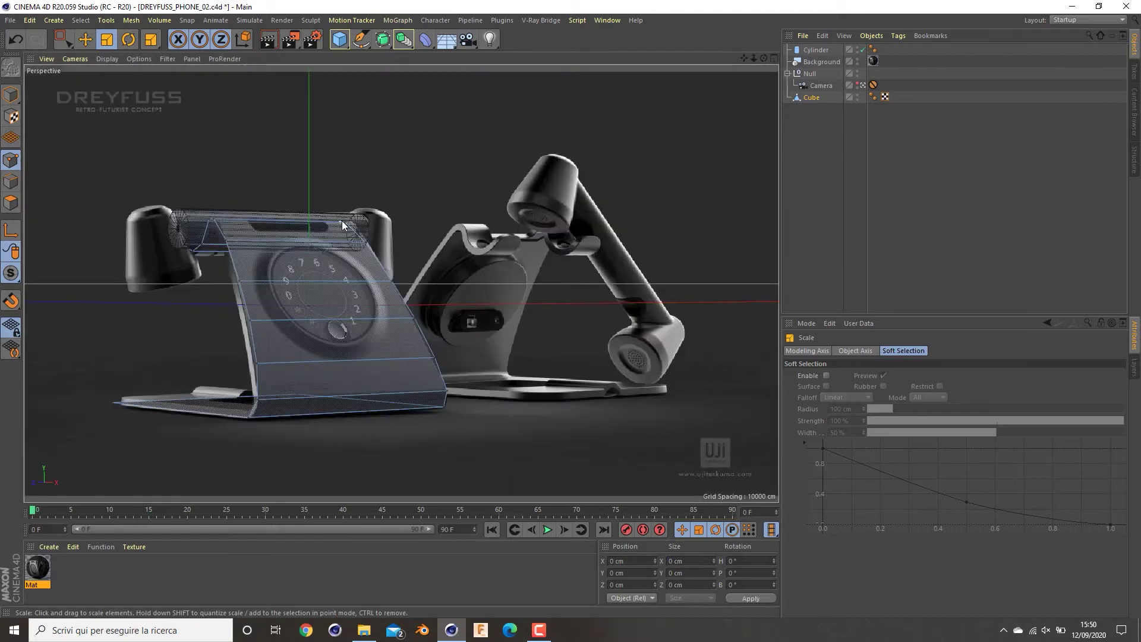
- Duplicate the handle cylinder, move the copy over the handset's near end piece and rotate it upright
click(341, 220)
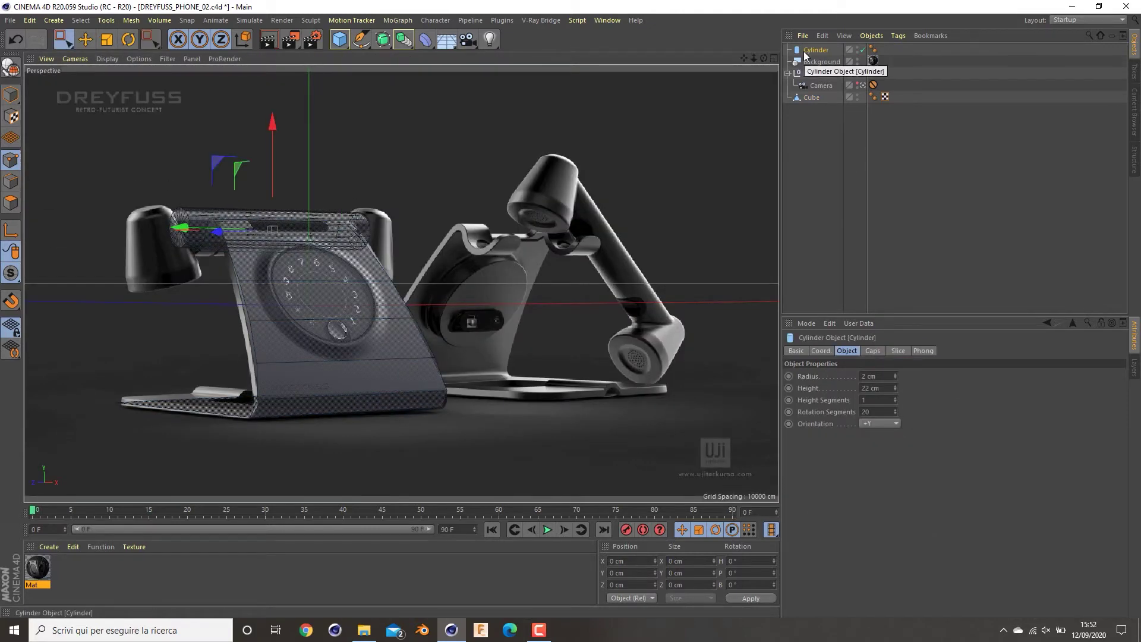
key(ctrl+c)
key(ctrl+v)
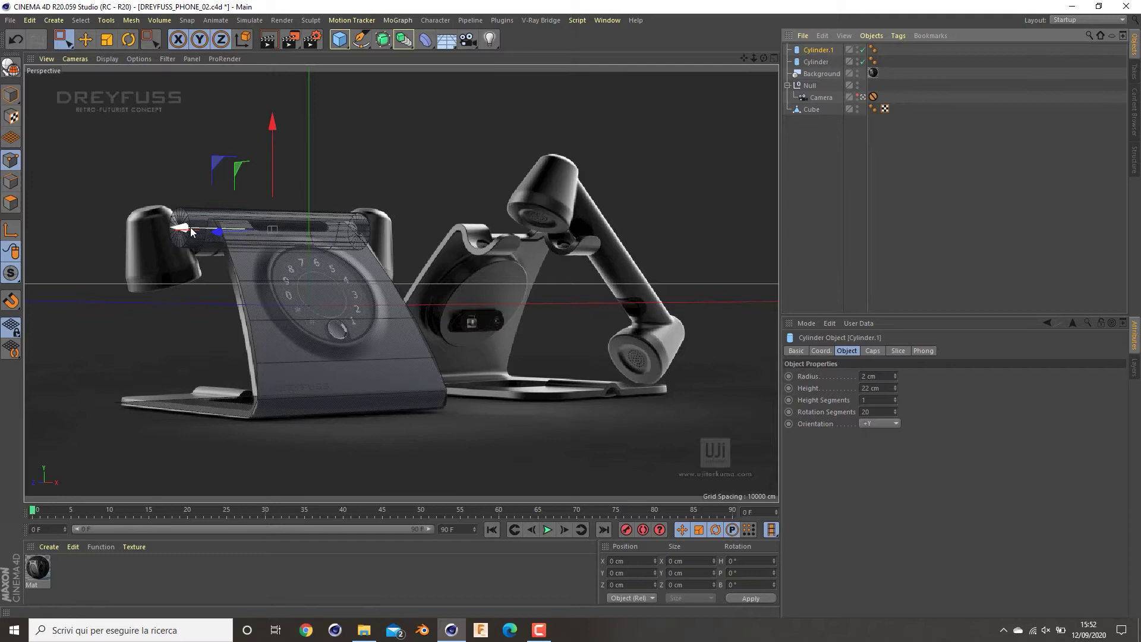
drag(190, 232, 85, 240)
key(r)
drag(101, 189, 108, 316)
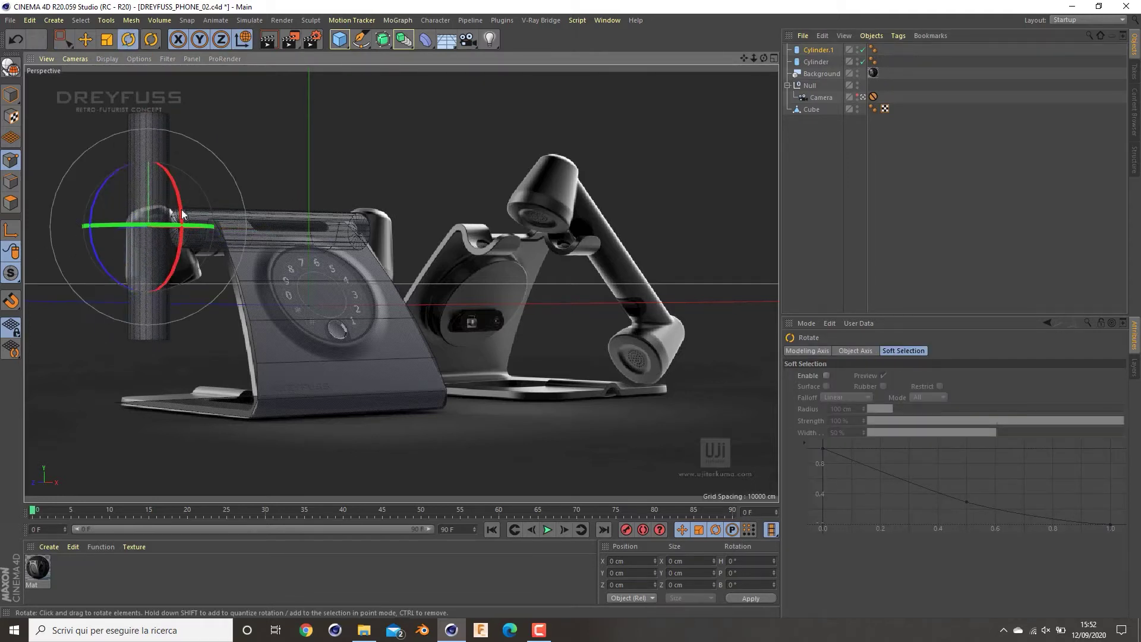
- Shorten the upright cylinder copy to 8 cm height and set its bank rotation to -195°
click(818, 51)
key(ctrl+z)
key(e)
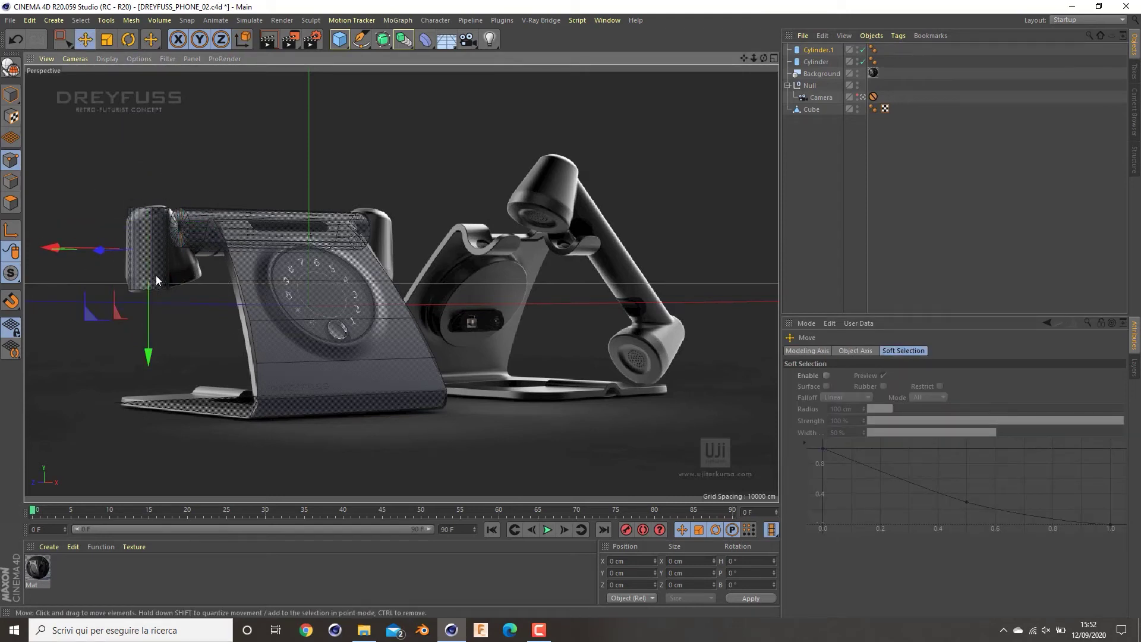
key(r)
drag(95, 220, 98, 232)
click(11, 95)
drag(751, 585, 636, 573)
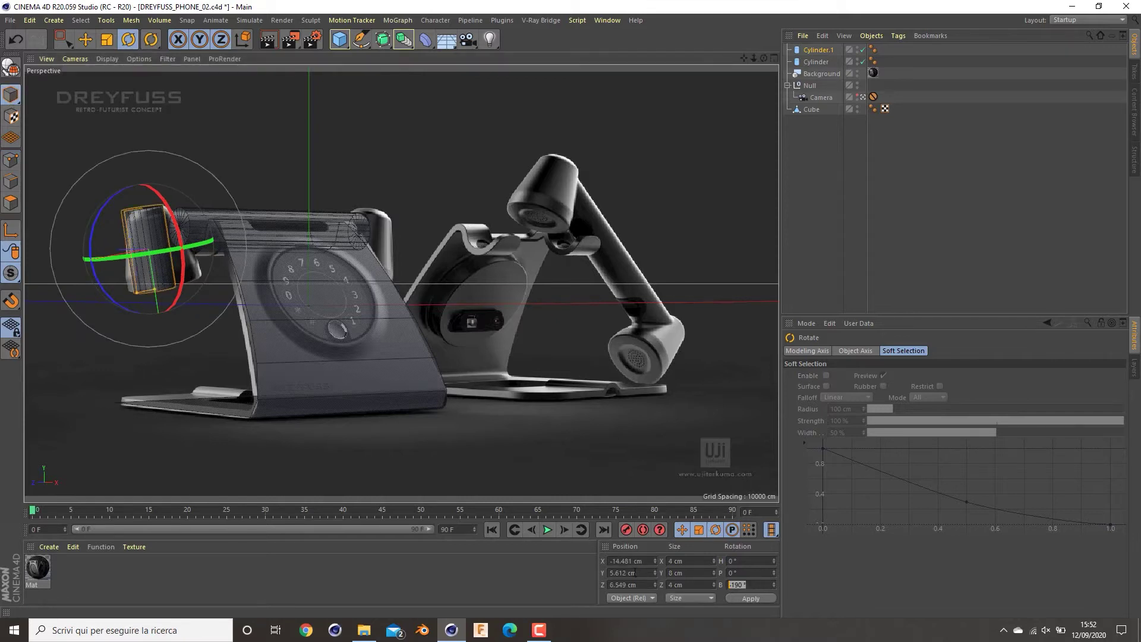
text(-195)
key(Return)
- Move the tilted cylinder in the camera and Front views so it covers the handset's near end piece in the reference
key(e)
key(w)
drag(225, 256, 243, 253)
middle_click(616, 149)
middle_click(618, 148)
middle_click(342, 241)
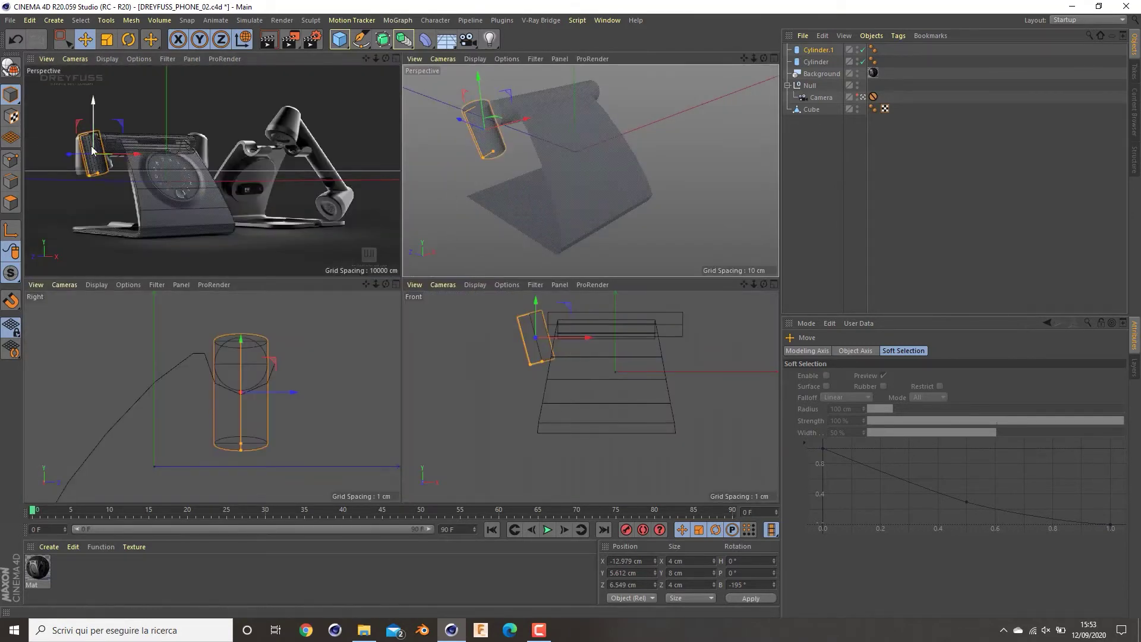
key(F1)
middle_click(533, 445)
drag(569, 305, 561, 302)
key(F1)
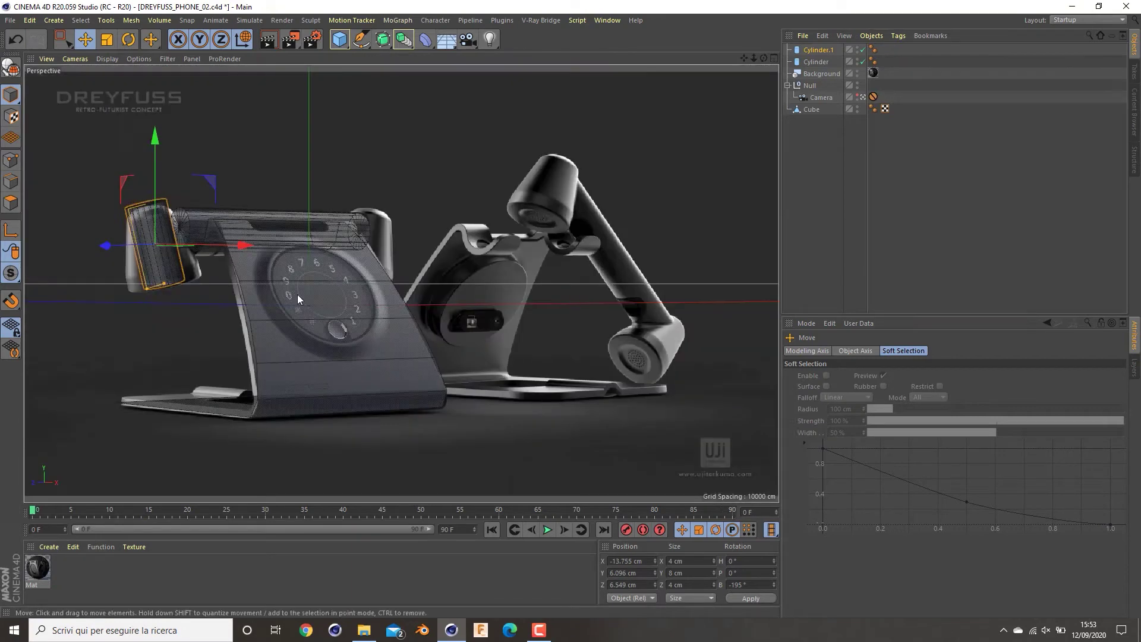
- Make the tilted cylinder editable and add an edge loop cut near each of its two ends
key(c)
click(10, 160)
key(0)
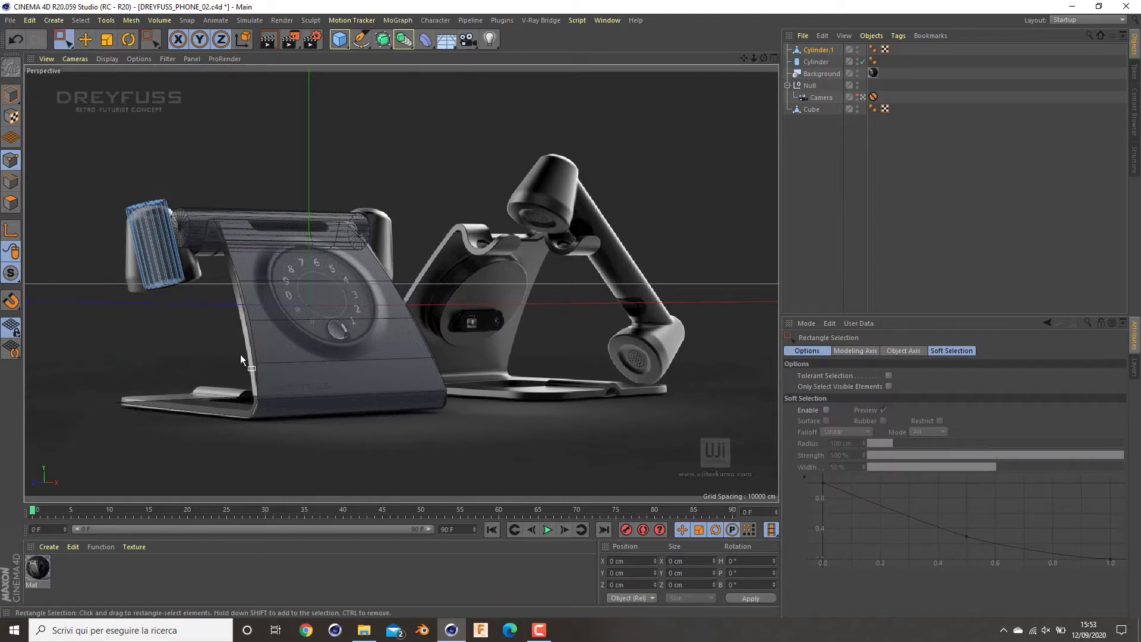
key(k)
key(l)
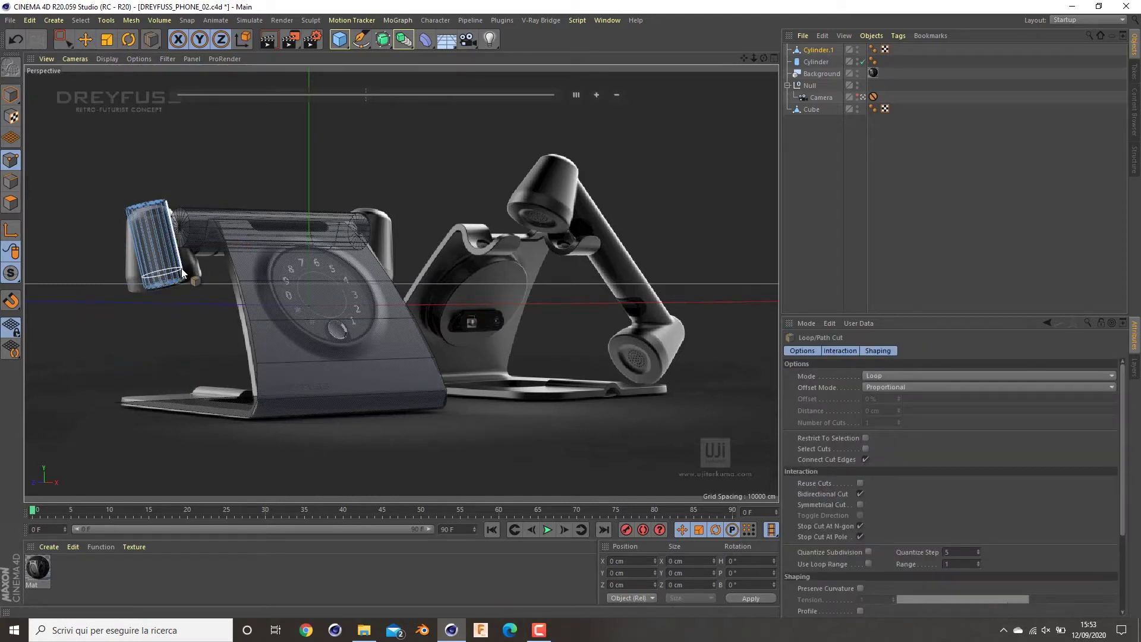
click(182, 273)
click(170, 213)
key(space)
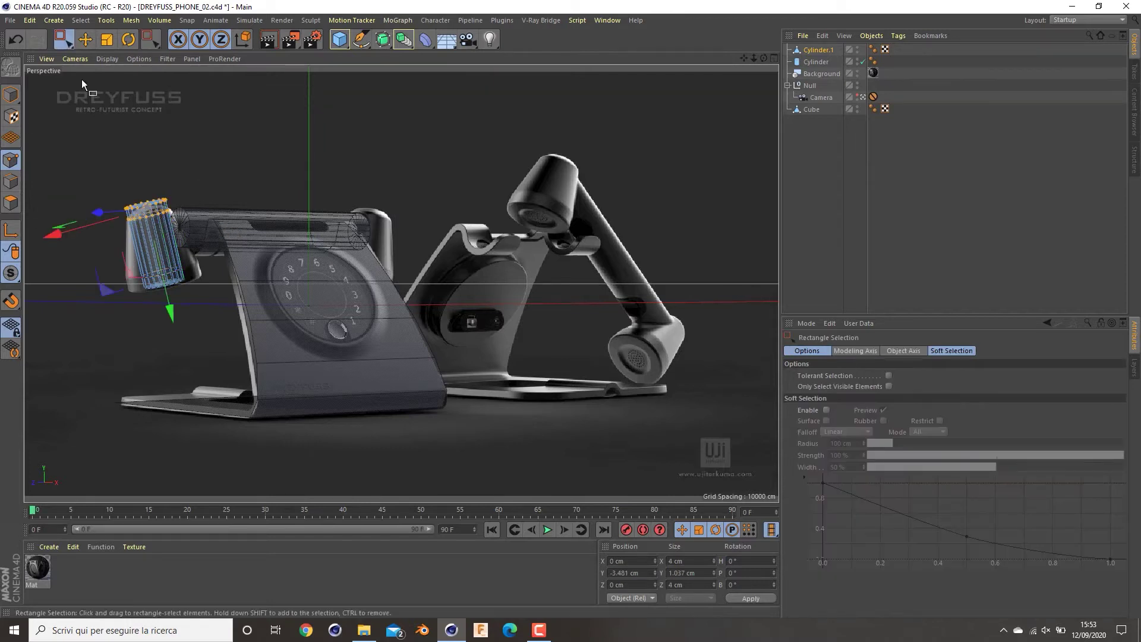
- Select only the cut loop near the end piece's upper end and scale it outward to about 4.6 cm wide
drag(62, 39, 113, 119)
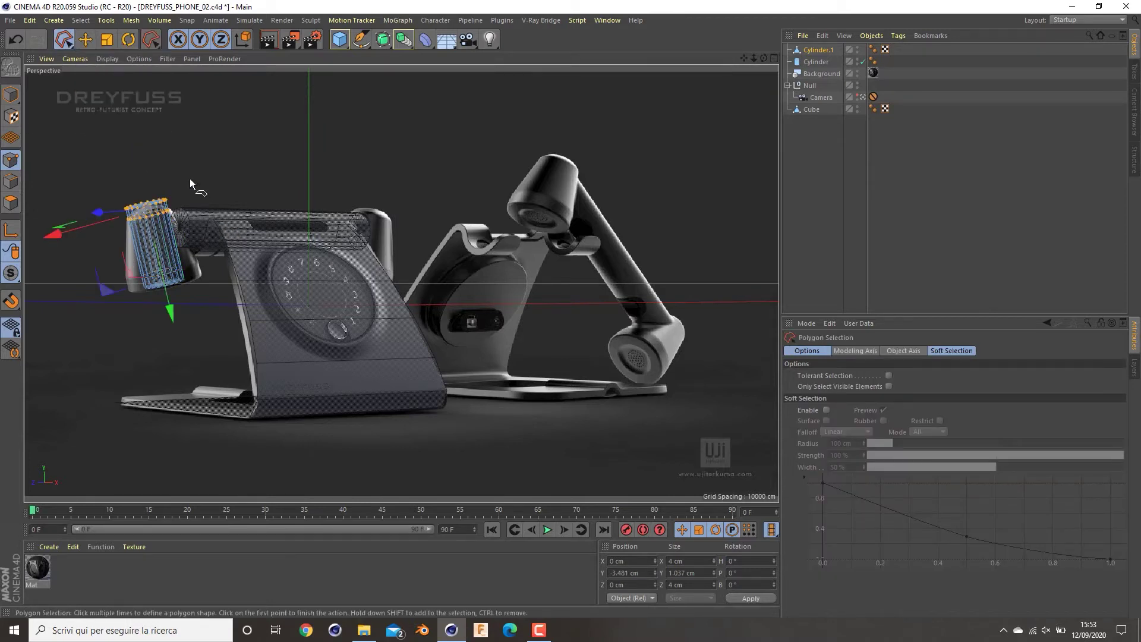
ctrl+click(192, 179)
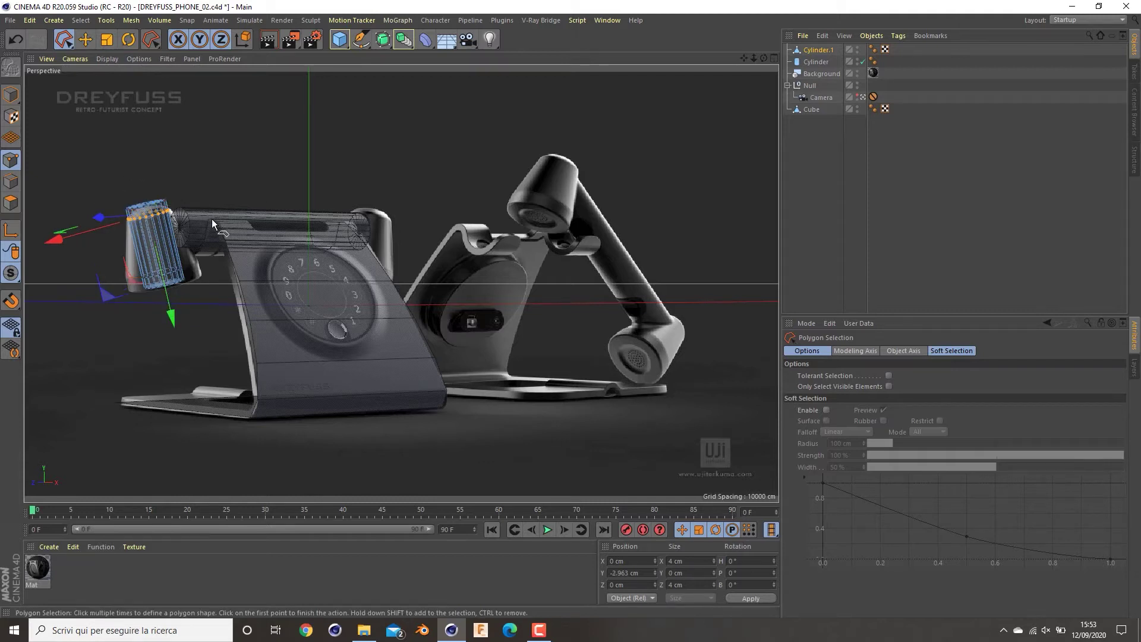
key(r)
key(t)
drag(61, 232, 48, 235)
key(space)
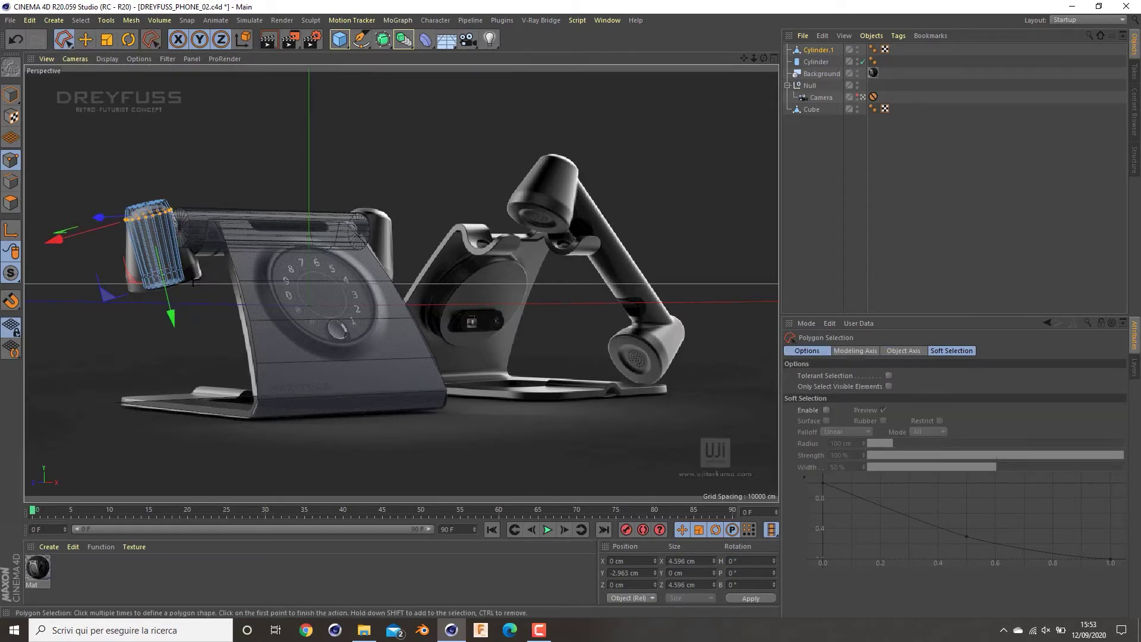
- Select the two lowest point rings of the end piece and scale them outward into a flare matching the reference
click(193, 282)
middle_click(351, 371)
middle_click(436, 381)
scroll(272, 173, up, 4)
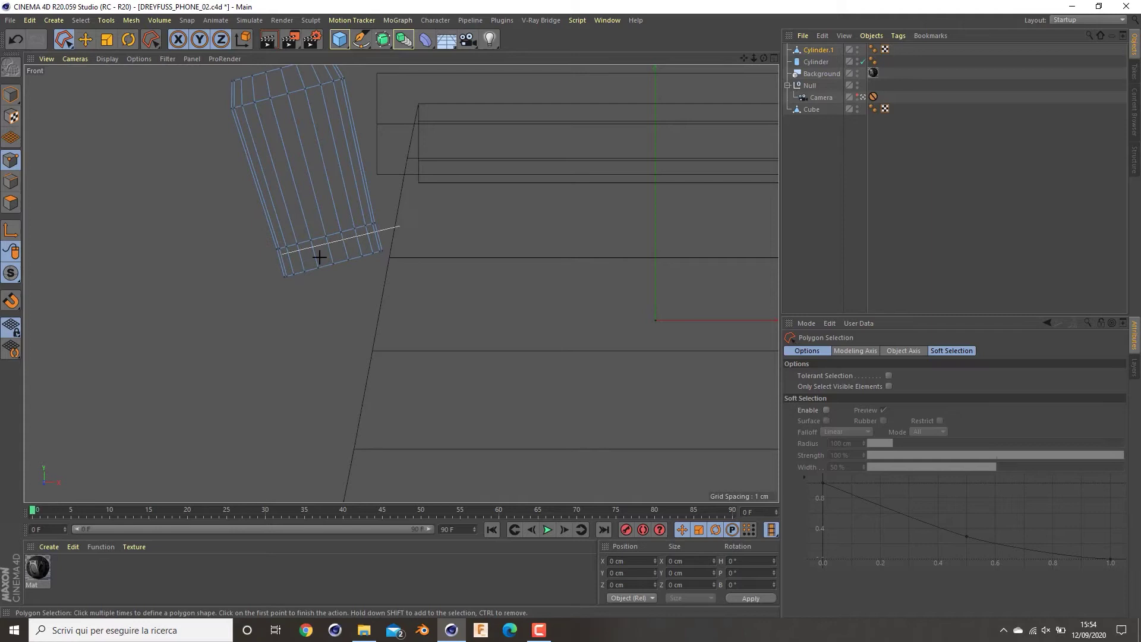
click(400, 227)
middle_click(439, 282)
middle_click(327, 273)
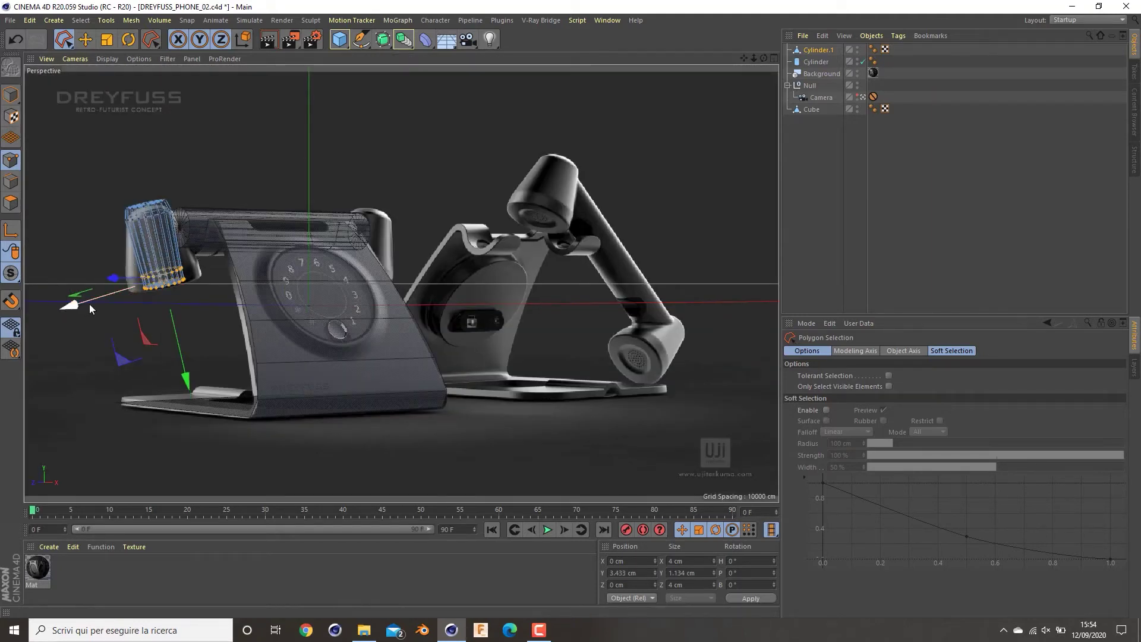
drag(76, 291, 524, 221)
key(ctrl+z)
key(t)
click(238, 289)
- Select the end piece's top cap ring and lower it along the axis to a Y position of about -3.7 cm
key(space)
click(187, 181)
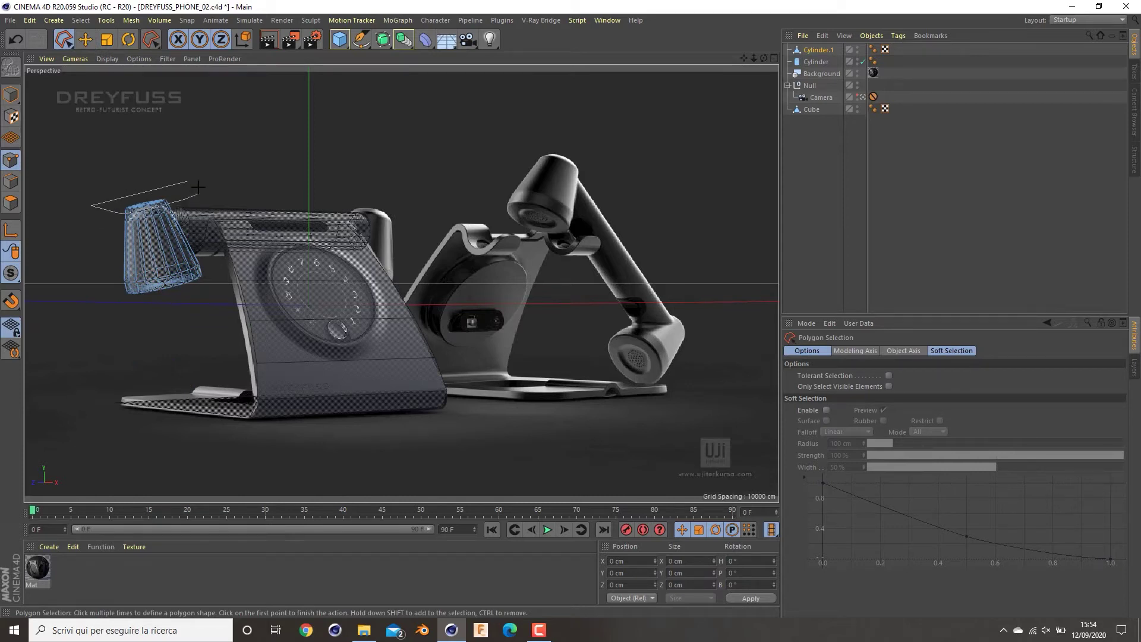
click(188, 182)
middle_click(304, 309)
middle_click(475, 356)
middle_click(303, 138)
middle_click(484, 368)
alt+middle_drag(311, 131, 391, 291)
drag(390, 330, 393, 337)
middle_click(395, 330)
middle_click(259, 265)
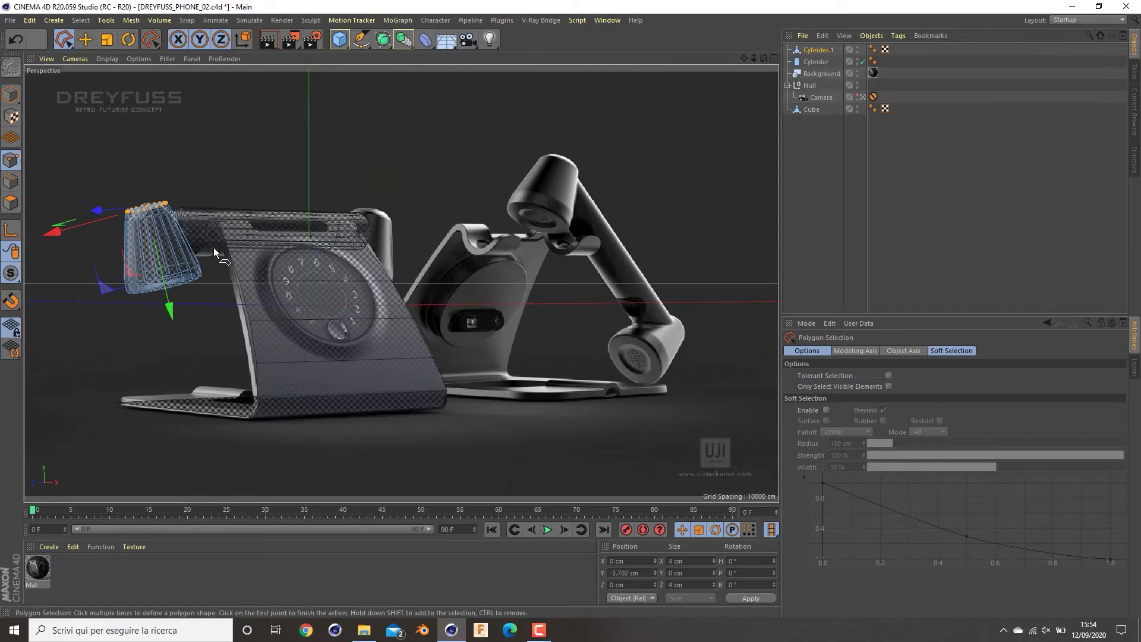
- Add a Symmetry object mirroring across the ZY plane and nest the tapered end piece inside it
click(844, 178)
click(816, 62)
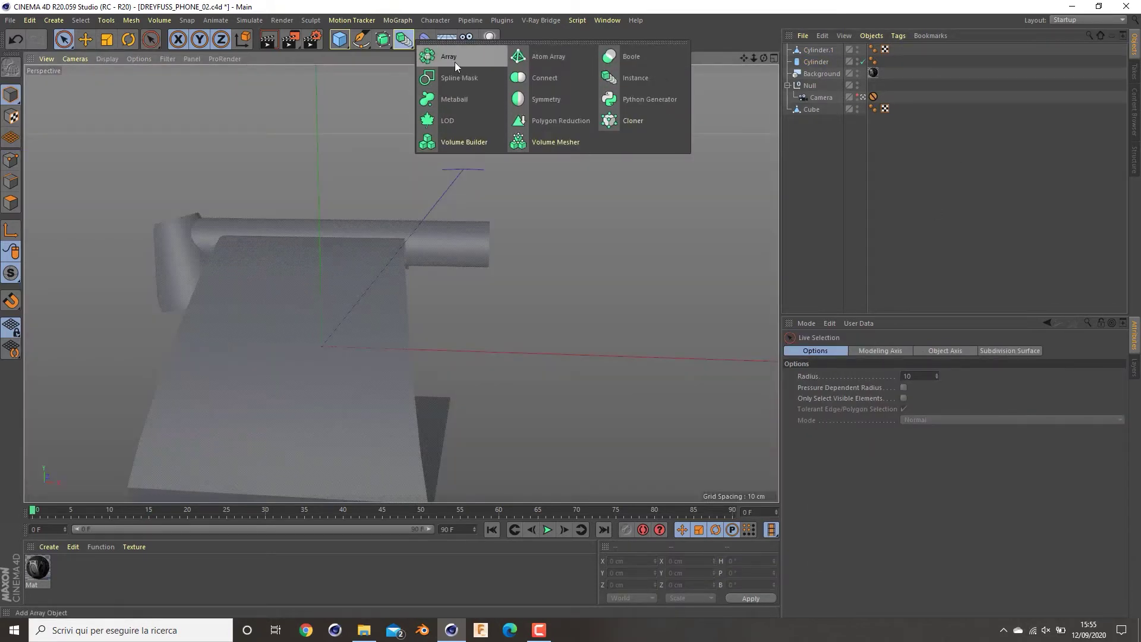
click(565, 95)
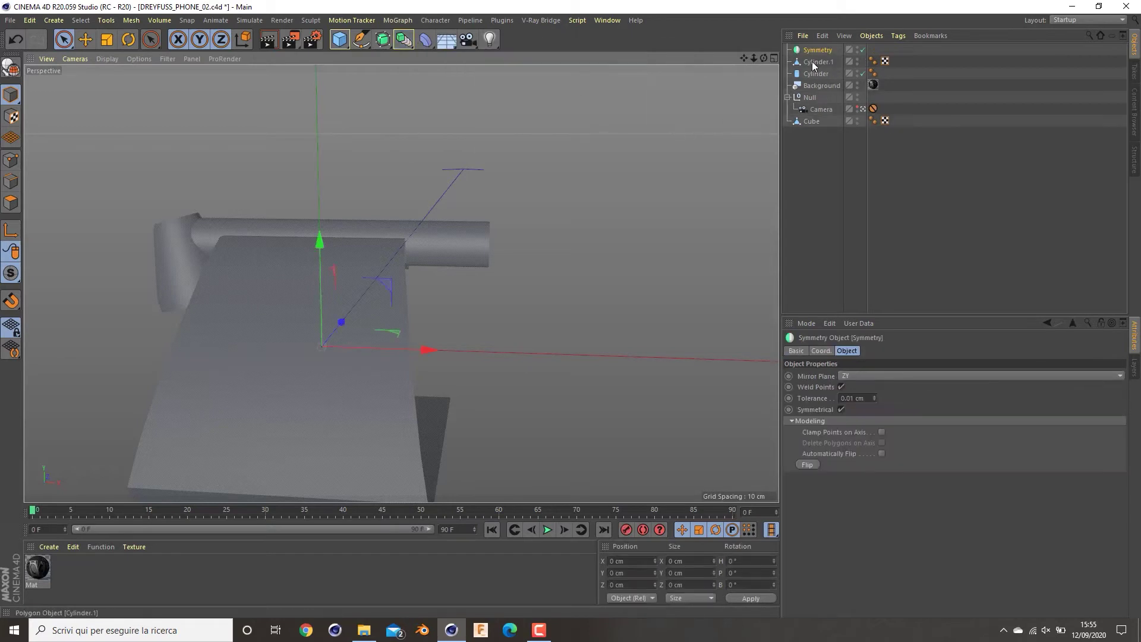
click(818, 62)
drag(822, 51, 820, 51)
click(919, 189)
- In the Front view, shift the Symmetry object to about -1.28 cm in X and centre the handle cylinder between the end pieces
alt+drag(347, 280, 356, 249)
click(315, 239)
middle_click(333, 246)
middle_click(618, 321)
alt+right_drag(614, 317, 773, 208)
click(817, 51)
drag(638, 364, 623, 365)
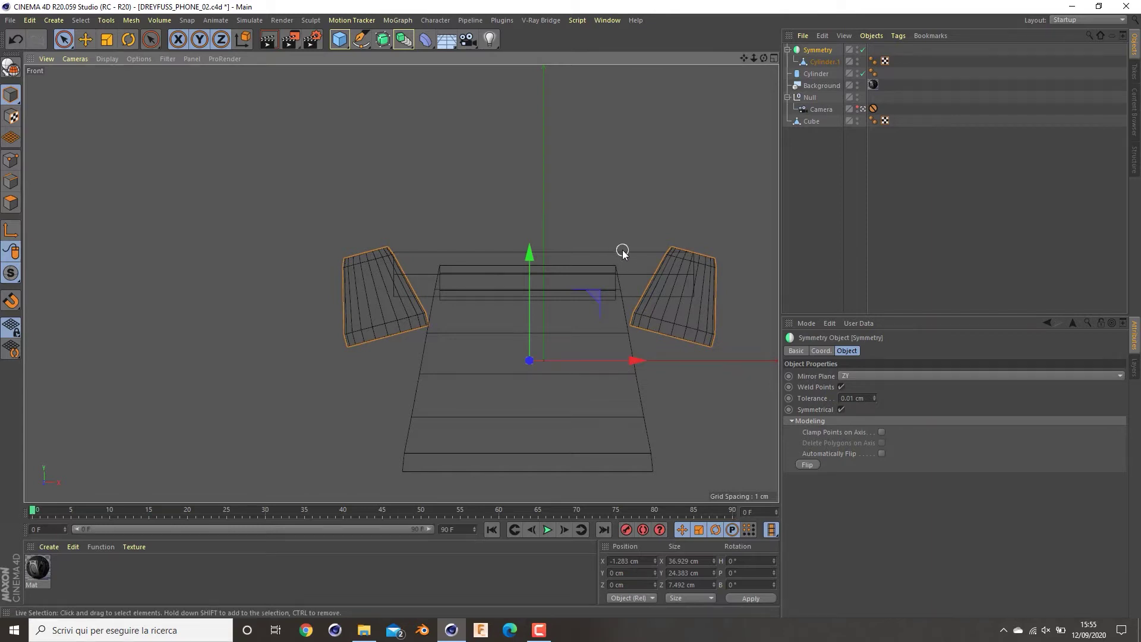
click(643, 265)
drag(481, 271, 463, 271)
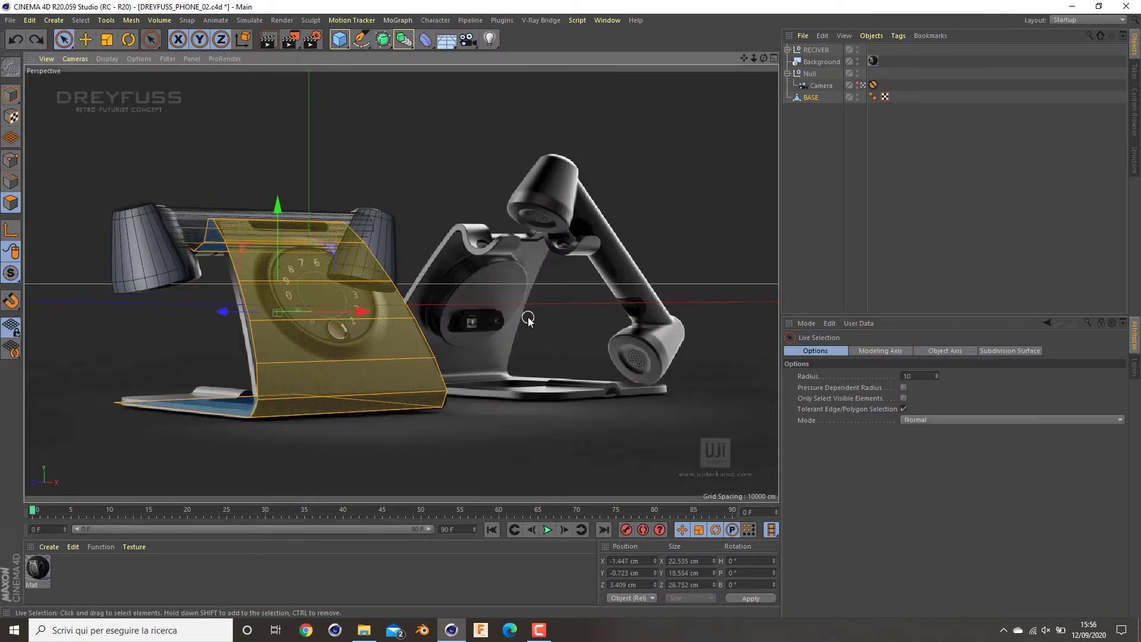
- Extrude the BASE polygons inward by about 0.6 cm with Create Caps enabled to give the body thickness
key(d)
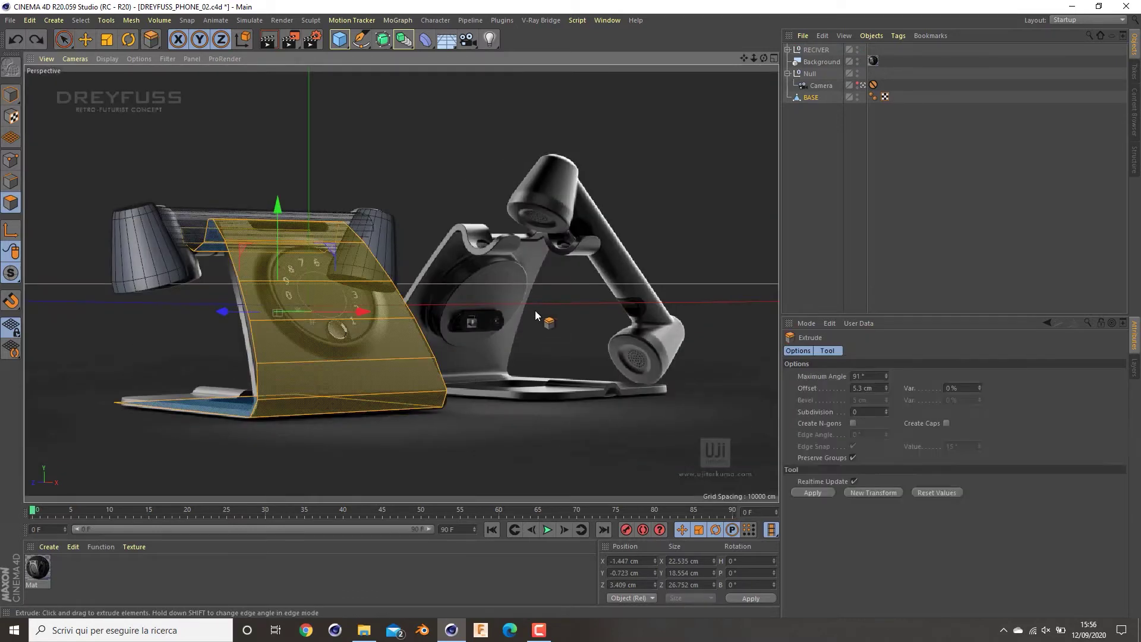
drag(547, 293, 521, 294)
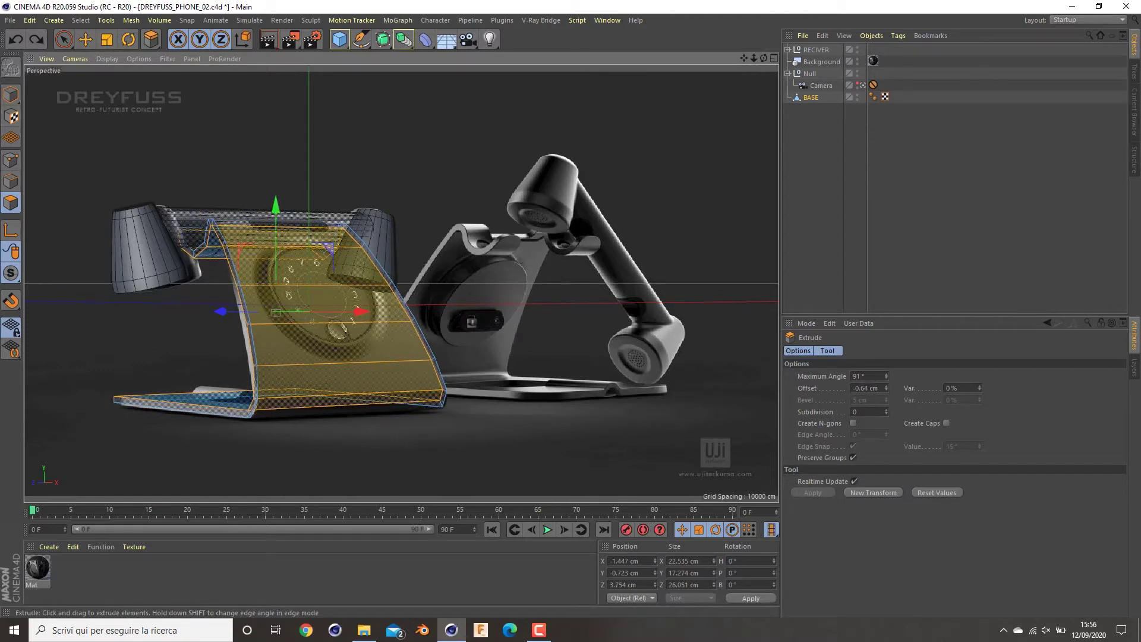
click(946, 423)
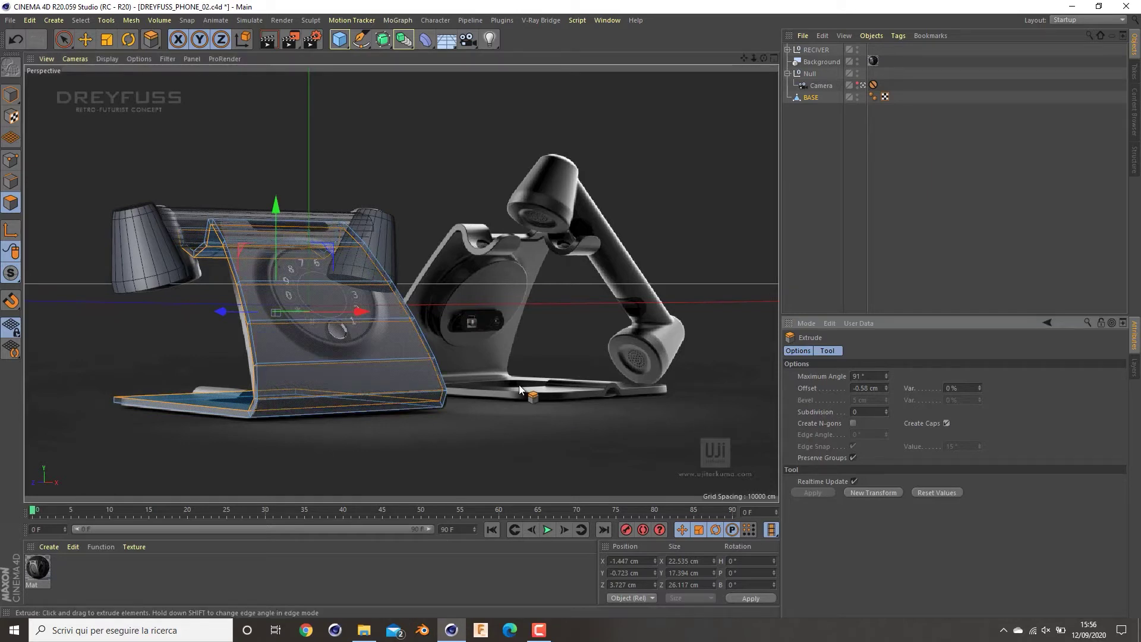
click(887, 386)
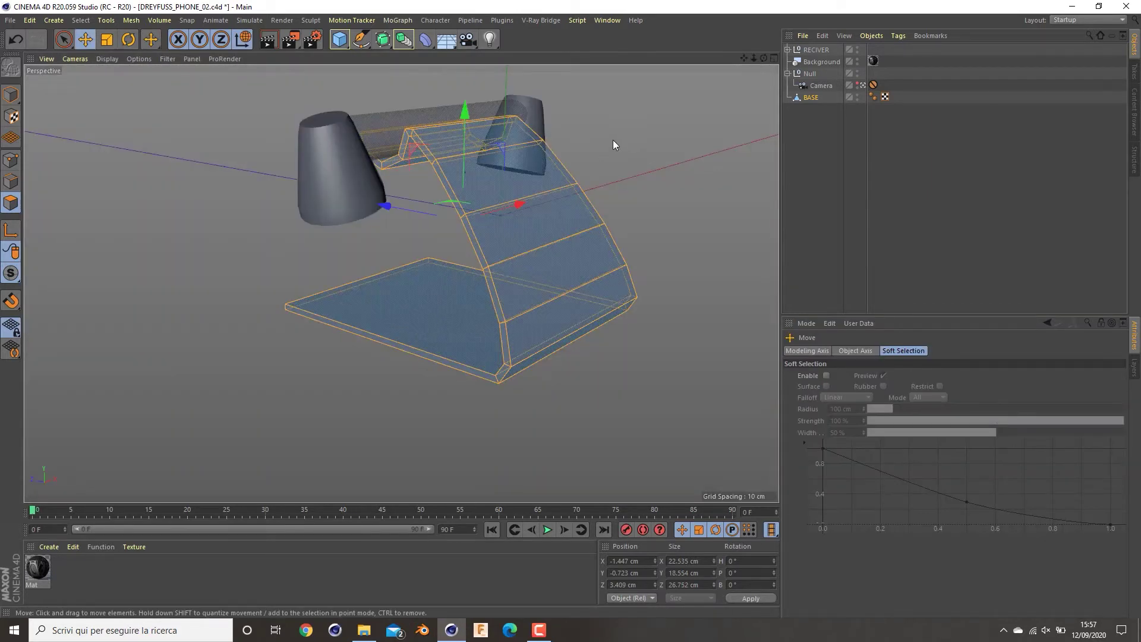
- Reverse the normals of all BASE polygons and clear the selection
right_click(613, 141)
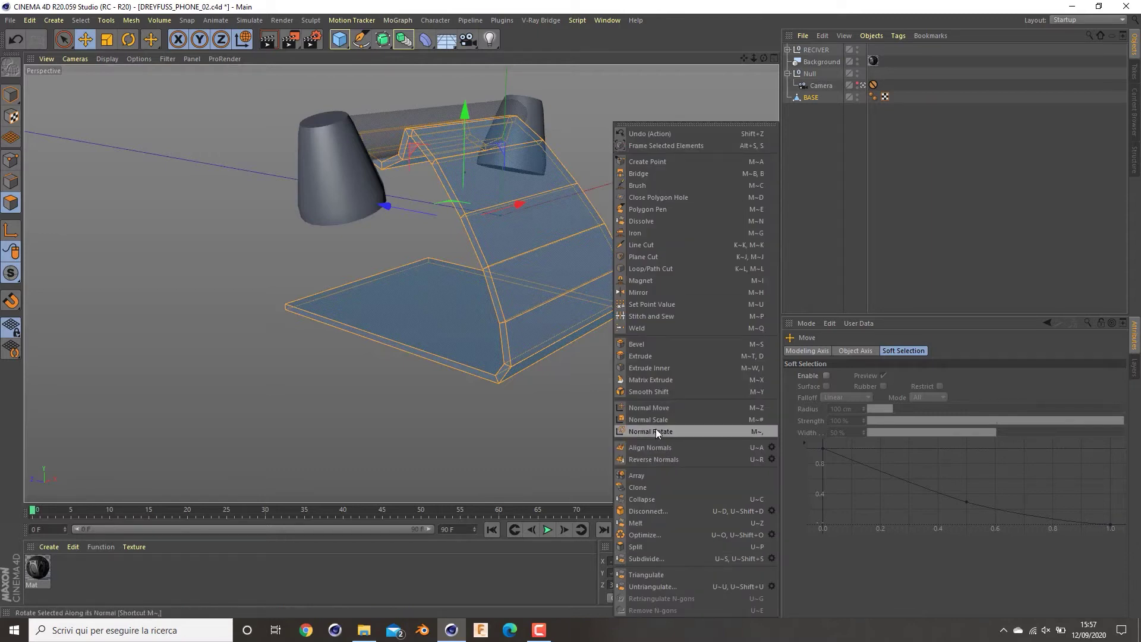
click(655, 459)
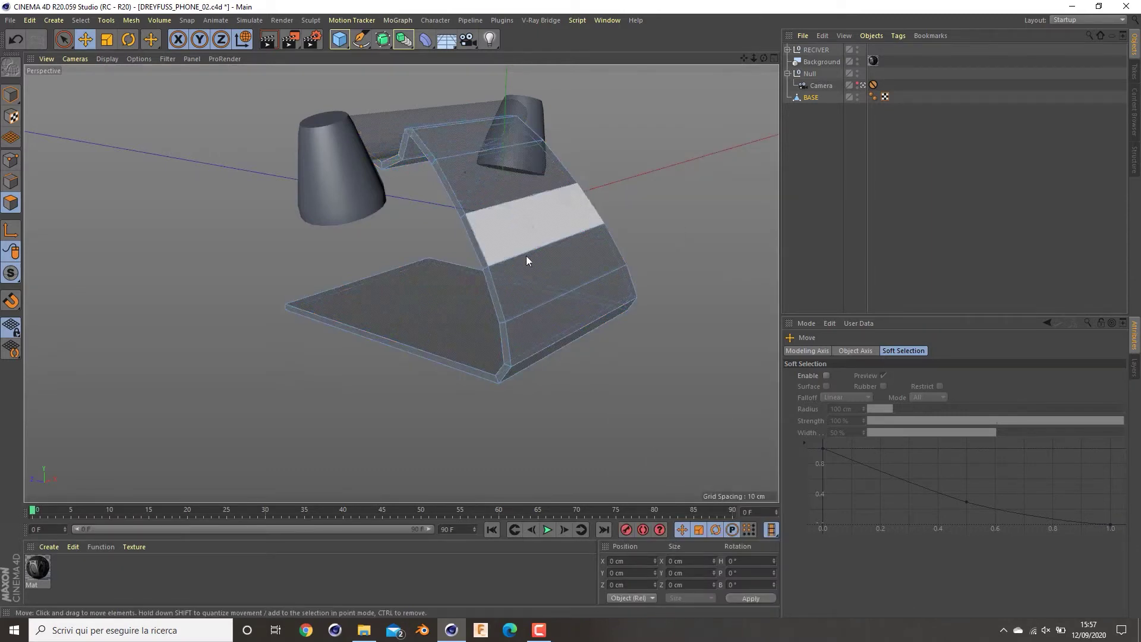
middle_click(601, 296)
middle_click(269, 222)
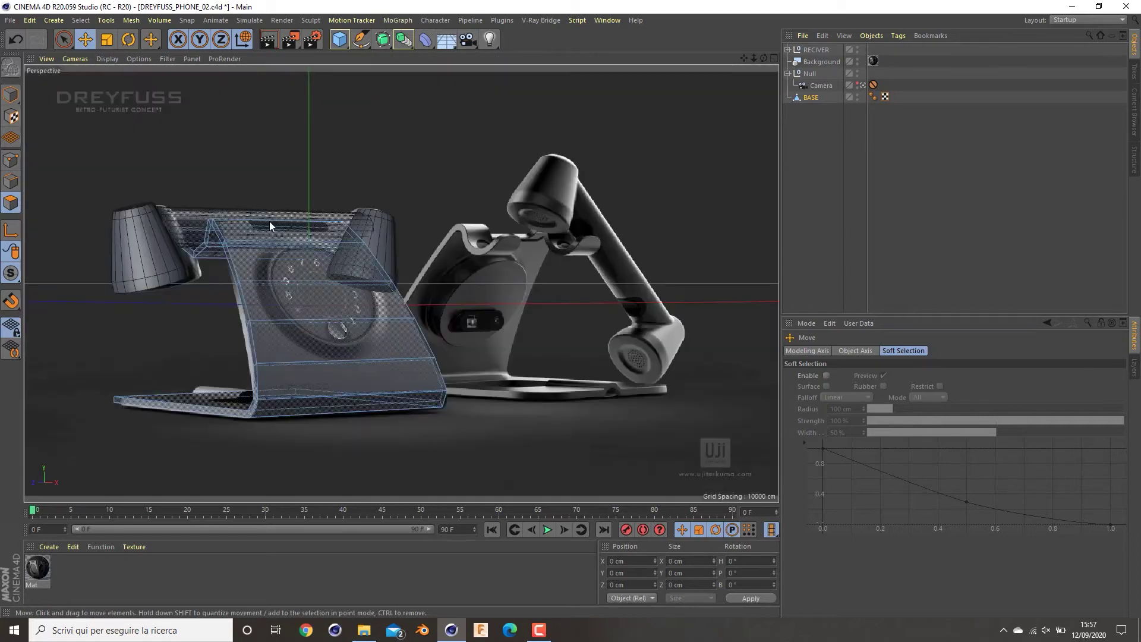
click(827, 217)
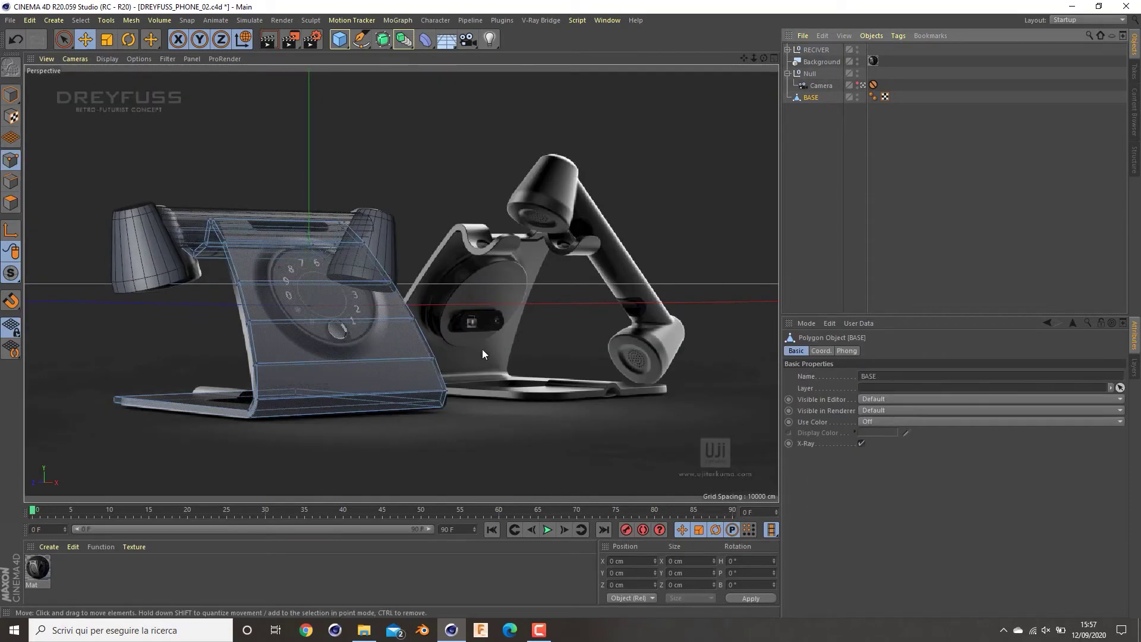
- Select the lower point rows of BASE's front panel and shift them along Z to follow the reference curve
click(64, 40)
drag(64, 48, 117, 76)
middle_click(518, 354)
middle_click(682, 433)
drag(592, 353, 337, 386)
middle_click(248, 388)
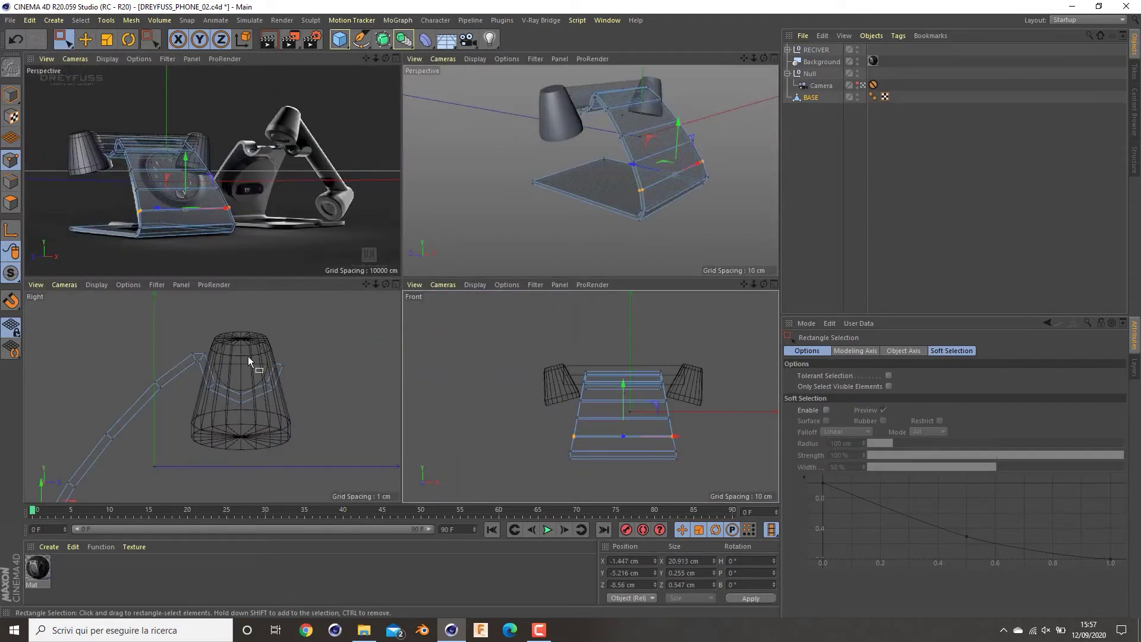
click(254, 124)
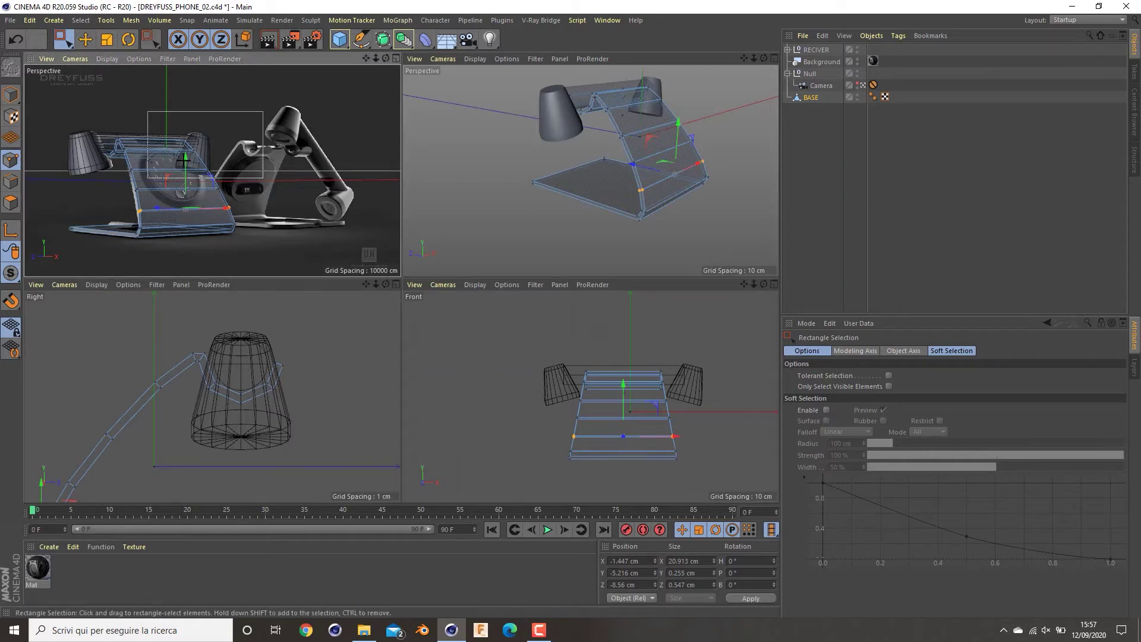
drag(700, 348, 522, 443)
drag(137, 173, 134, 174)
middle_click(161, 193)
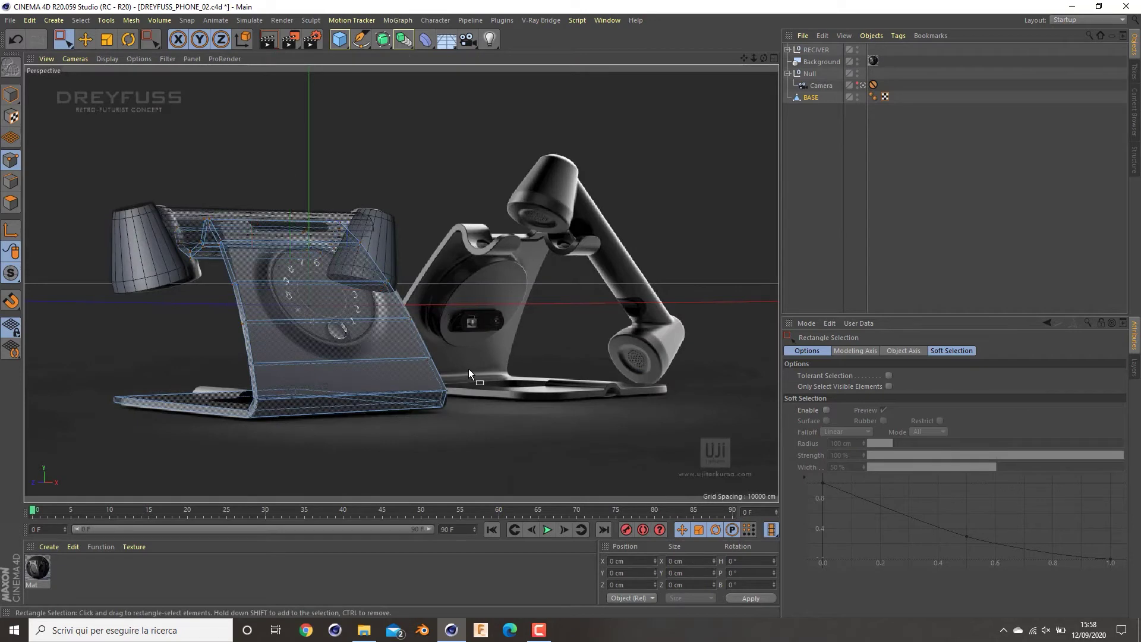
- Select the upper point rows of BASE's front panel in turn and shift them along Z to match the reference
drag(284, 290, 261, 292)
drag(447, 166, 134, 333)
drag(435, 129, 119, 293)
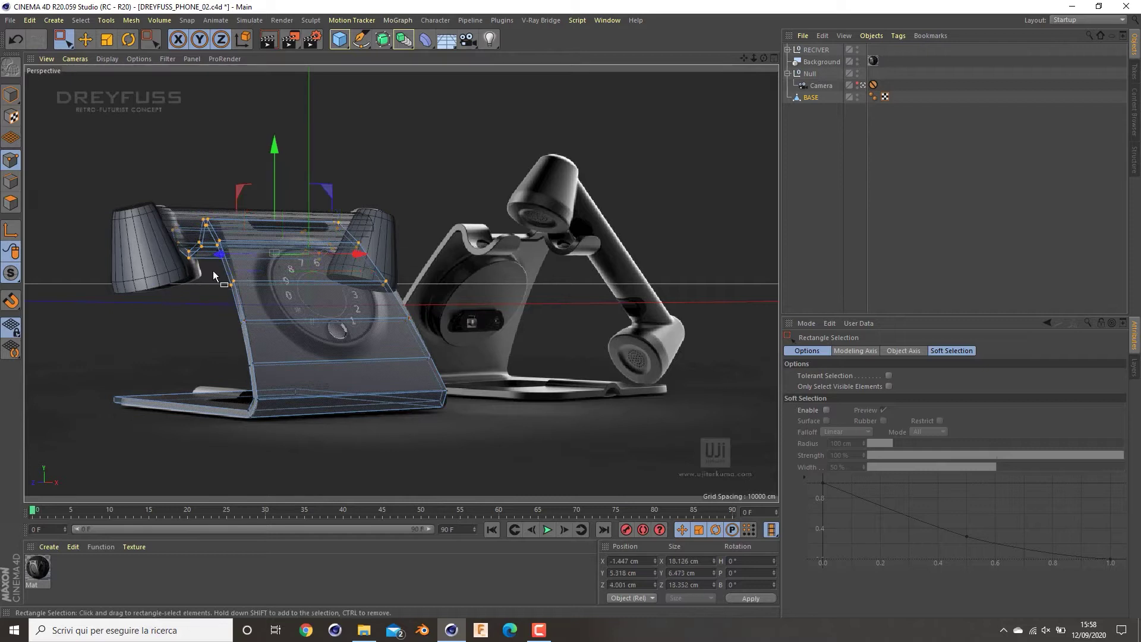
drag(424, 140, 101, 260)
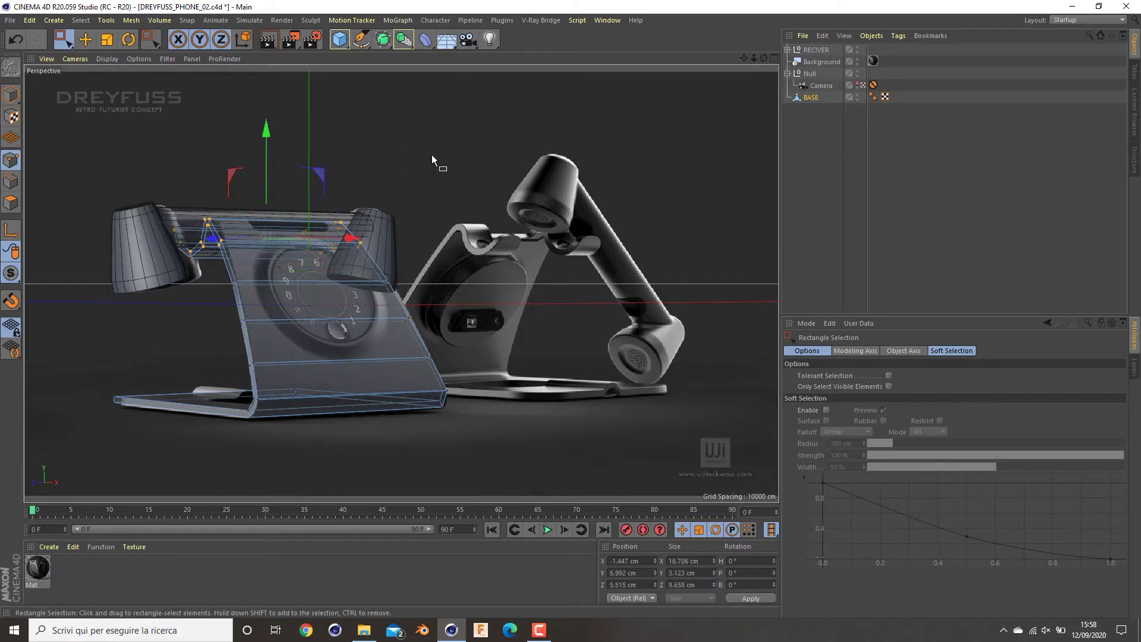
drag(218, 244, 215, 247)
drag(395, 138, 197, 239)
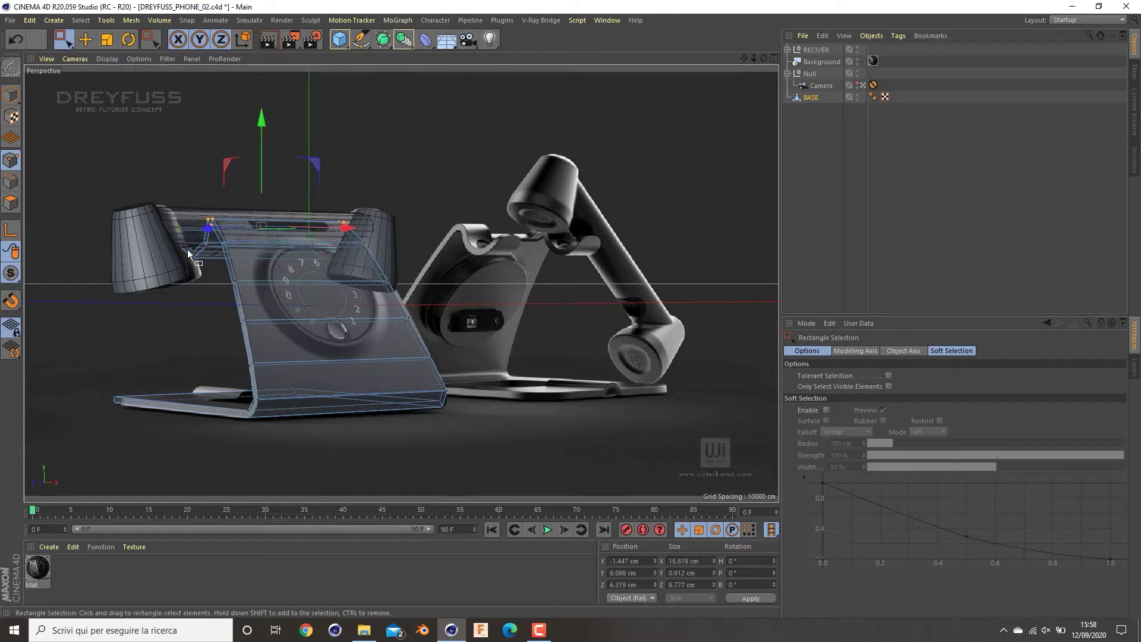
- Select the cradle's top ridge and lower point rows using the Front view, and adjust their position along Z
middle_click(188, 254)
middle_click(237, 408)
drag(588, 143, 336, 337)
middle_click(324, 327)
middle_click(163, 200)
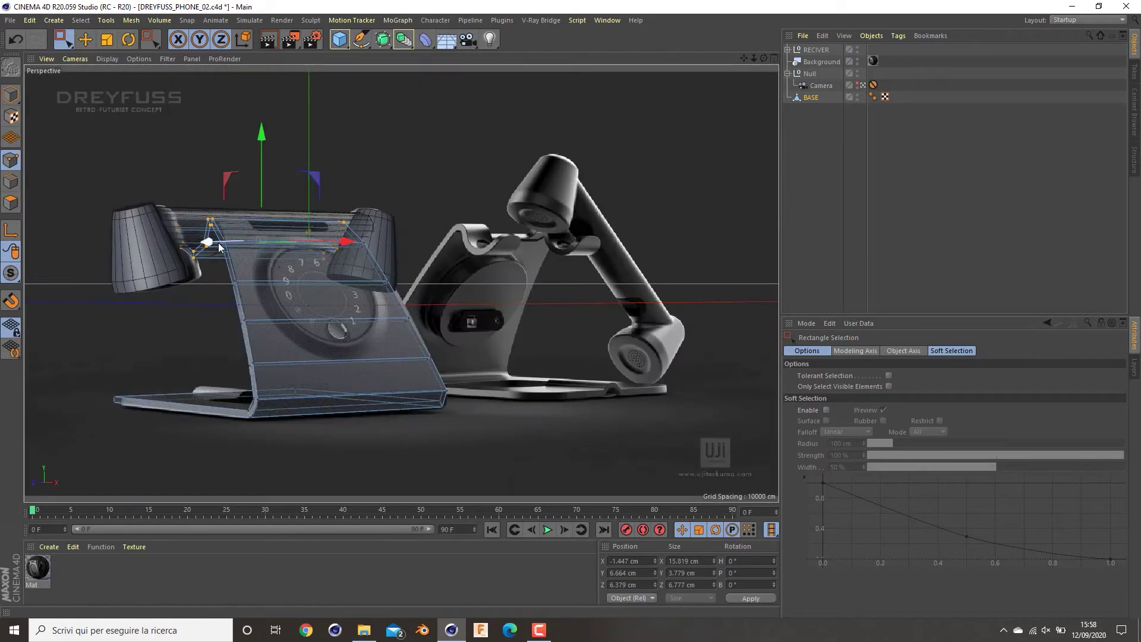
drag(225, 243, 227, 242)
- In the Right view, move the RECIVER group along Z so the handset sits in the shifted cradle
middle_click(521, 399)
middle_click(100, 333)
click(816, 50)
drag(472, 323, 455, 329)
middle_click(434, 323)
middle_click(155, 207)
click(827, 217)
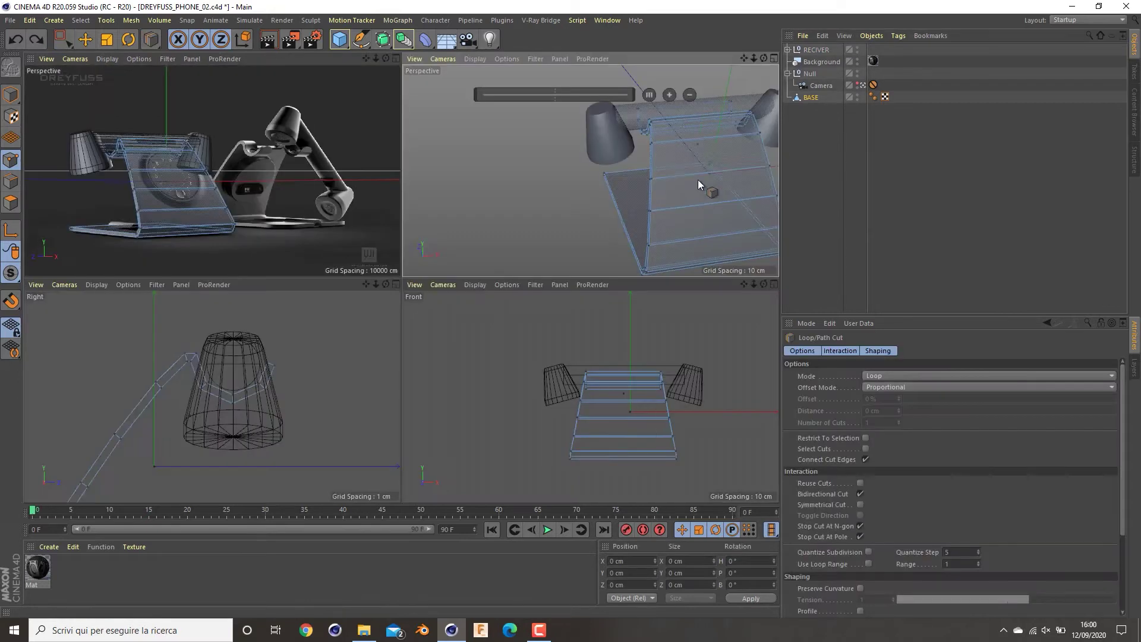
- Add a Loop Cut with 2 evenly spaced cuts running lengthwise through BASE's front panel
click(713, 179)
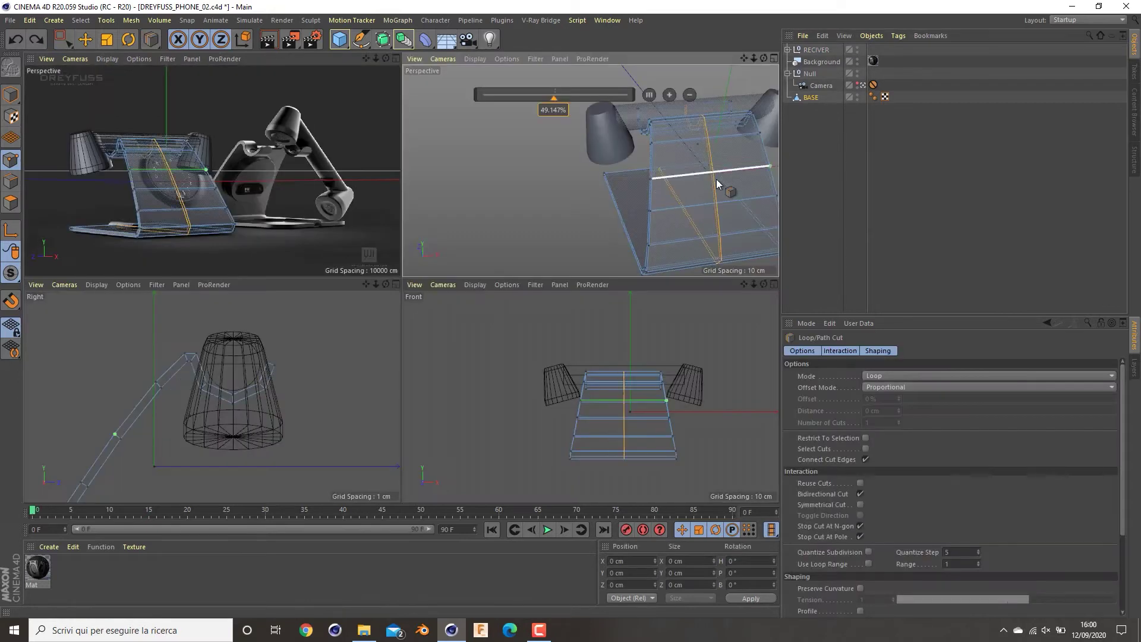
text(50)
key(Return)
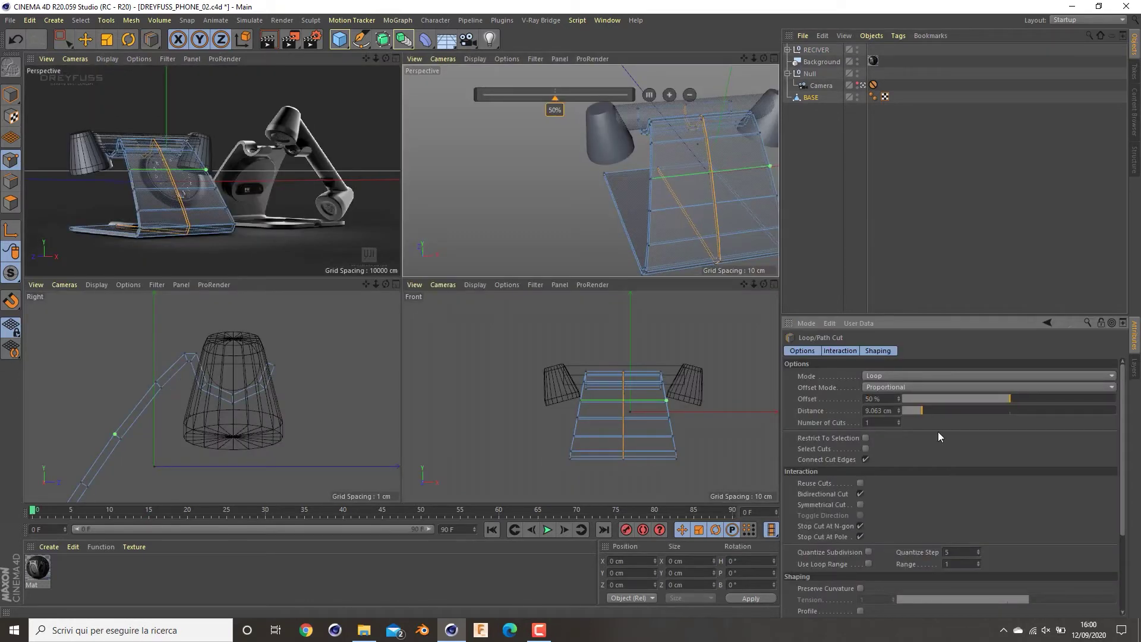
click(899, 420)
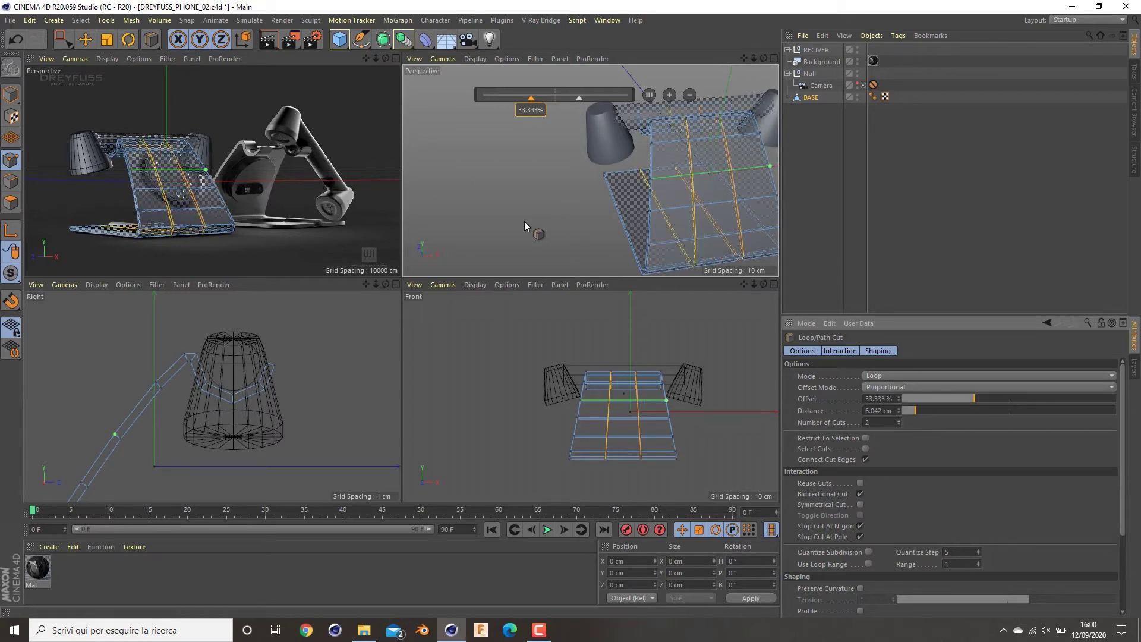
- Select both lengthwise edge loops of BASE and scale them apart along X to about 13.3 cm
key(e)
key(u)
key(l)
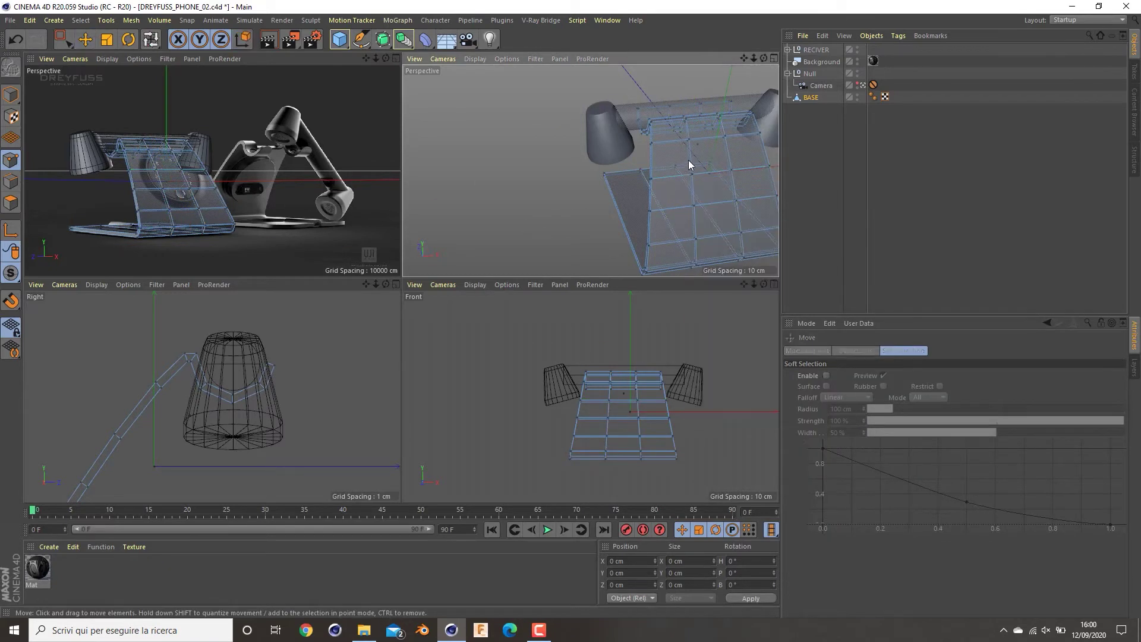
click(694, 157)
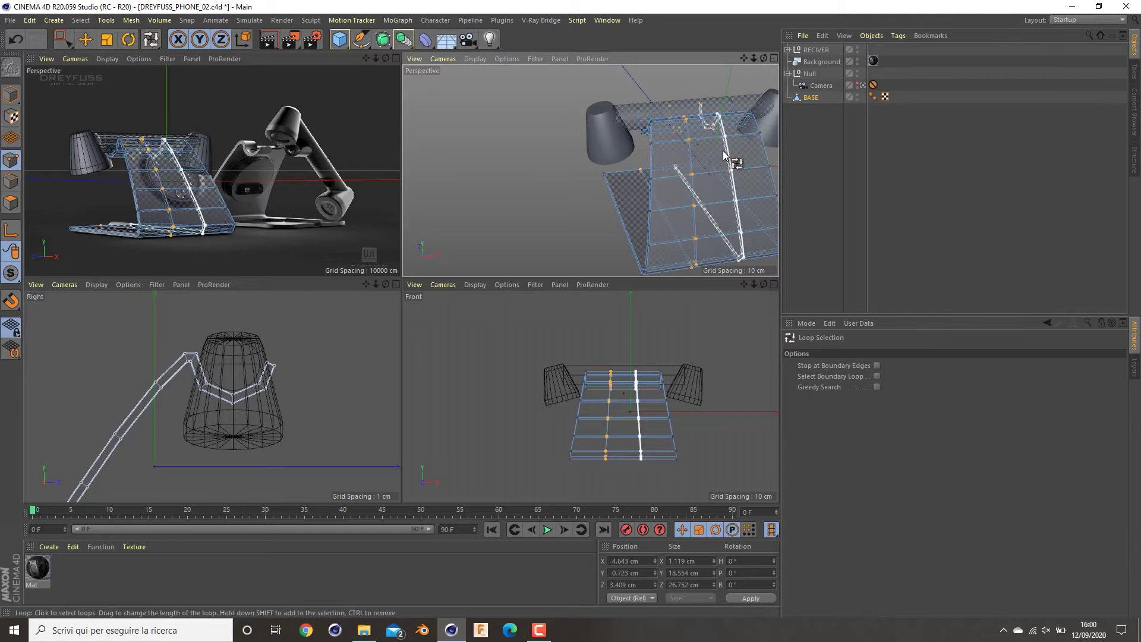
shift+click(745, 198)
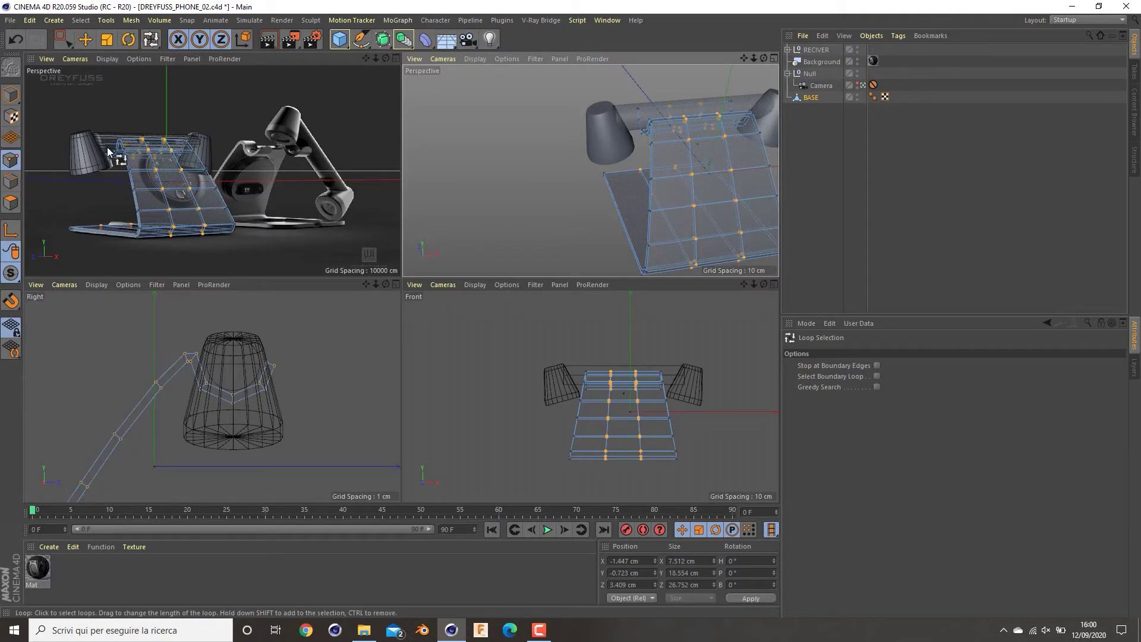
middle_click(107, 152)
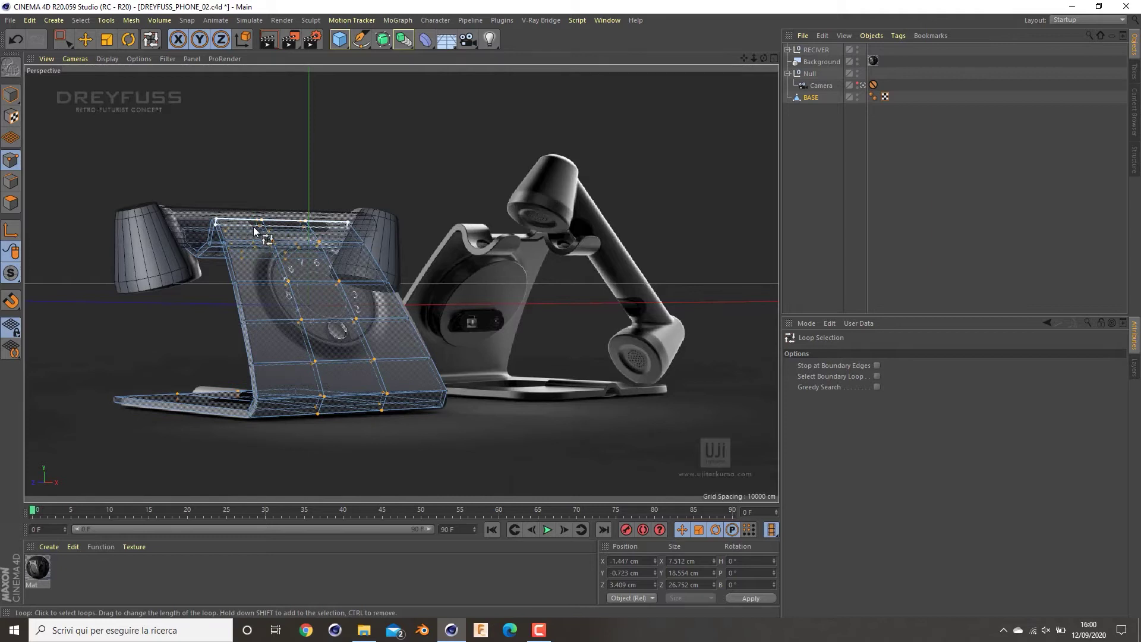
key(r)
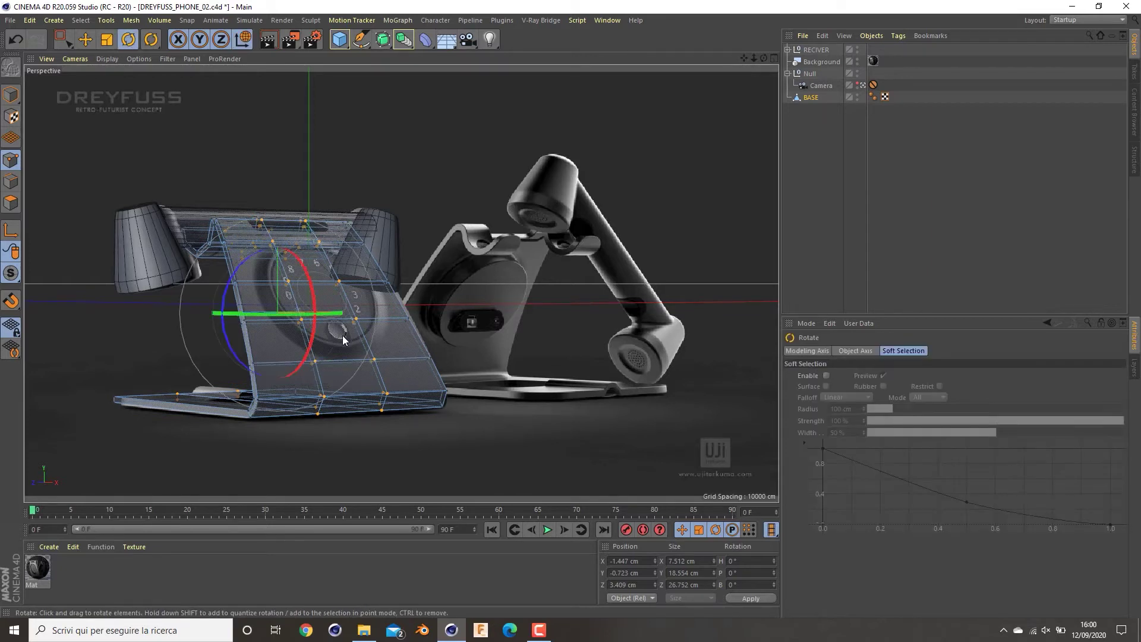
key(t)
drag(364, 312, 433, 310)
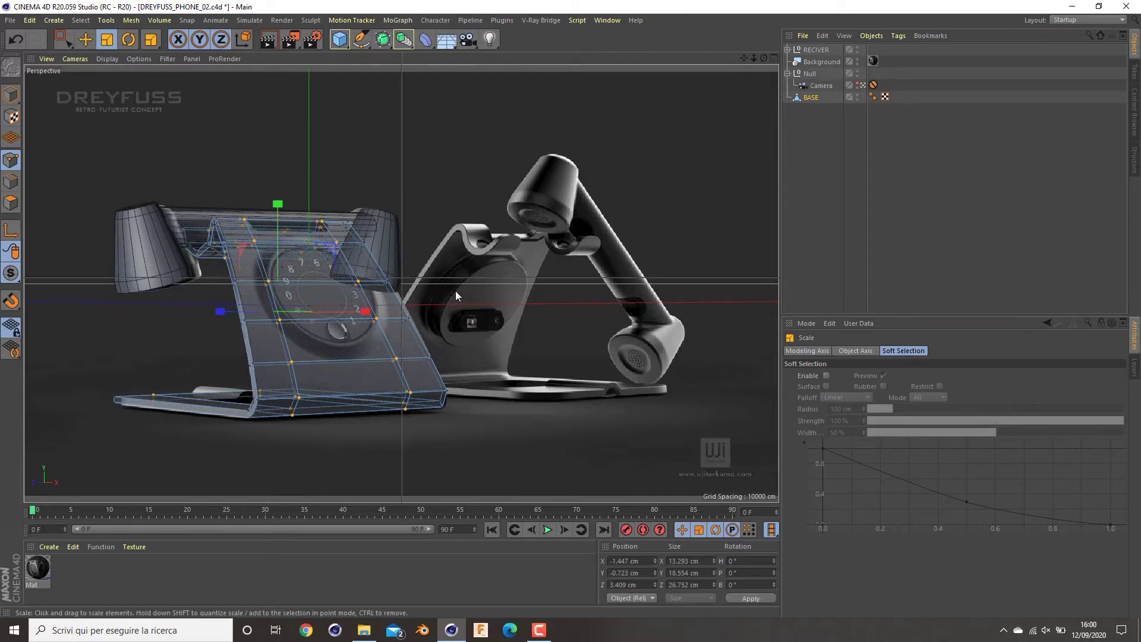
- Narrow the two lengthwise loops along X to about 12 cm, and clear the selection
middle_click(456, 296)
middle_click(651, 156)
drag(718, 279, 702, 283)
middle_click(198, 244)
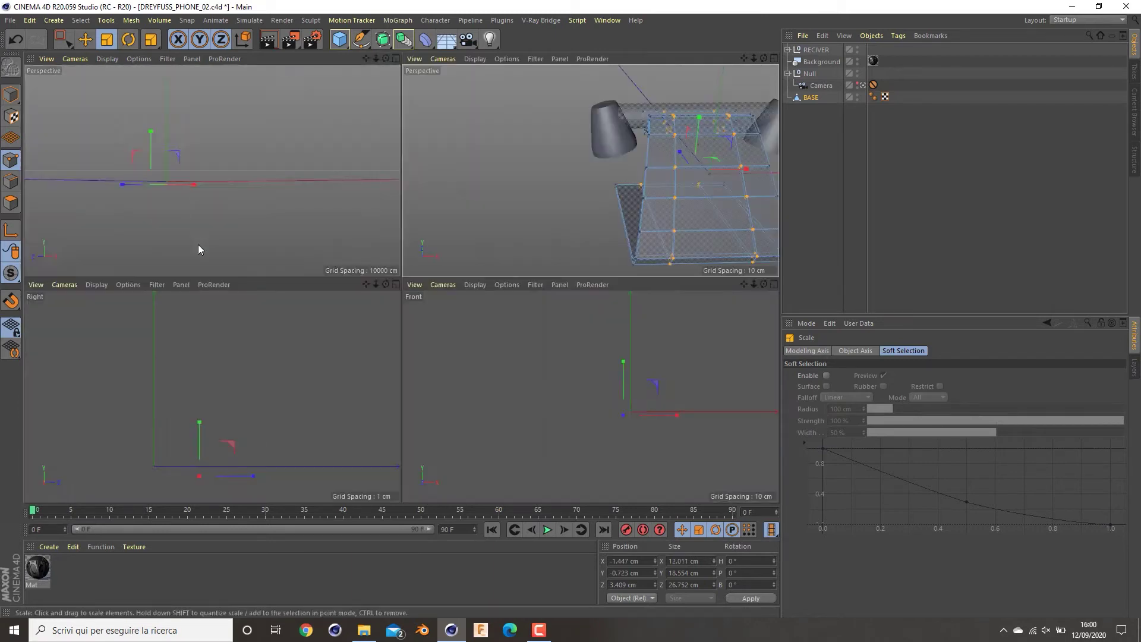
click(370, 241)
middle_click(356, 223)
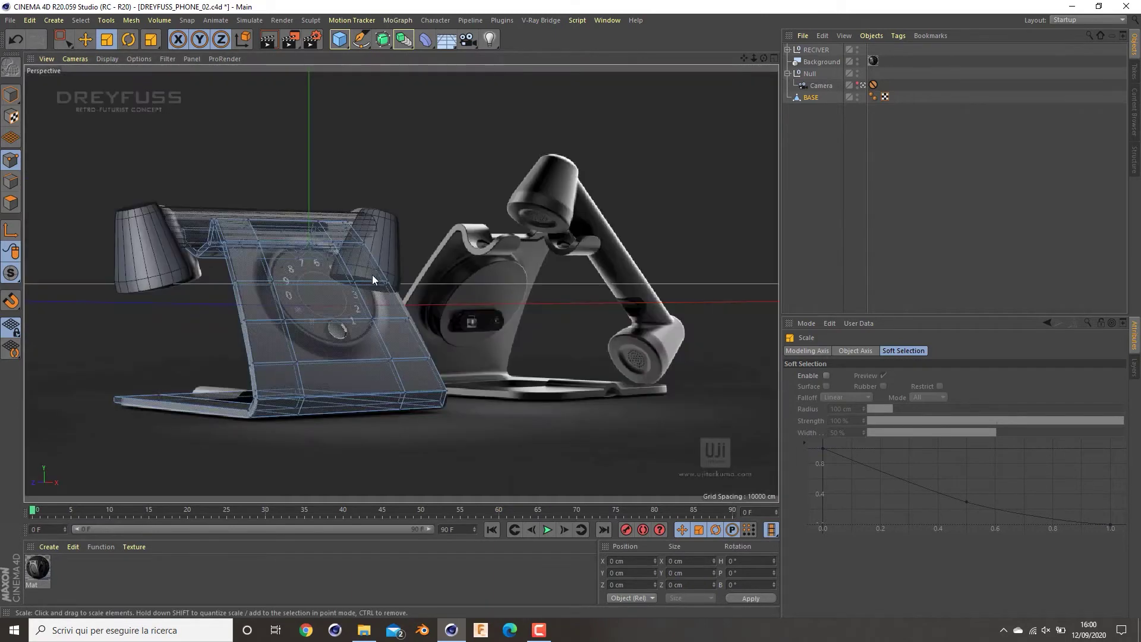
- Turn off X-Ray for BASE and hide the RECIVER group
key(k)
key(l)
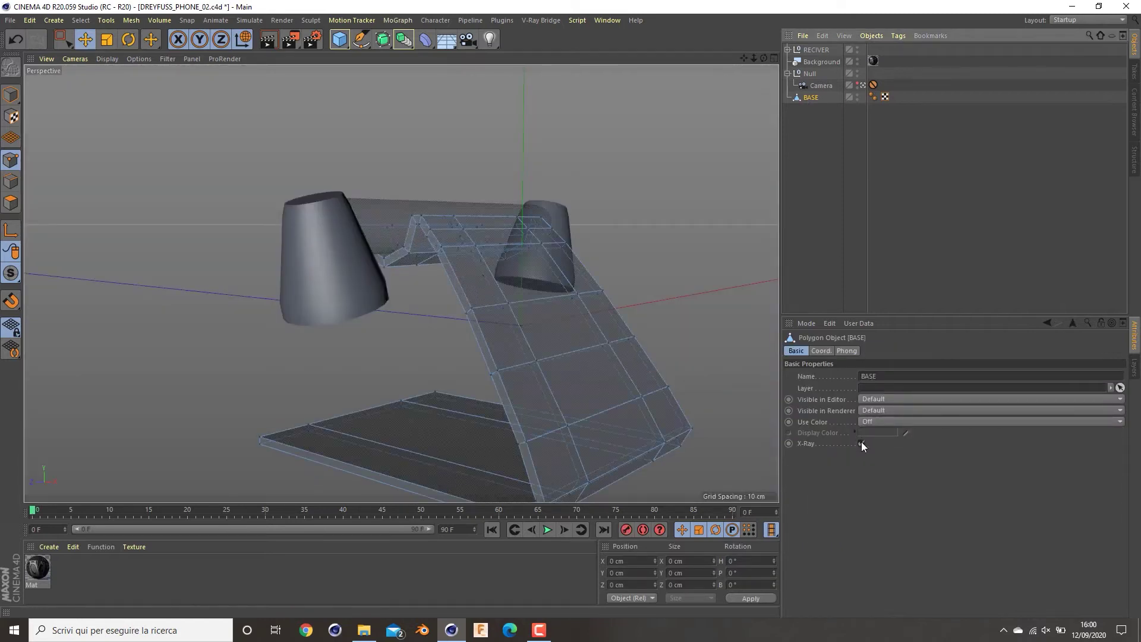
click(861, 444)
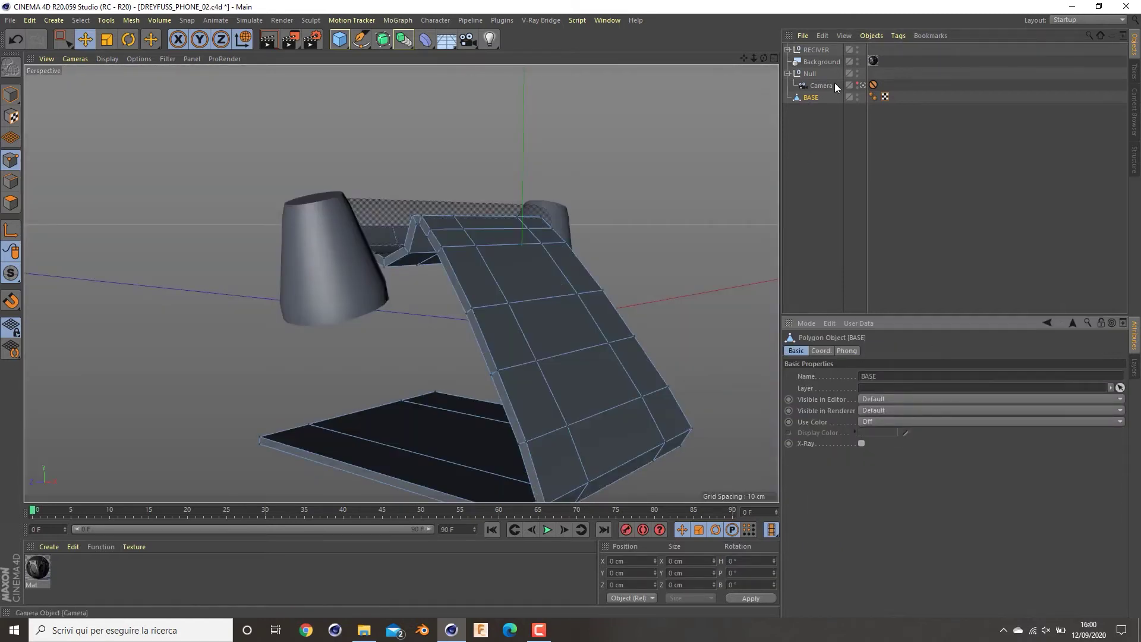
click(860, 45)
alt+double_click(858, 48)
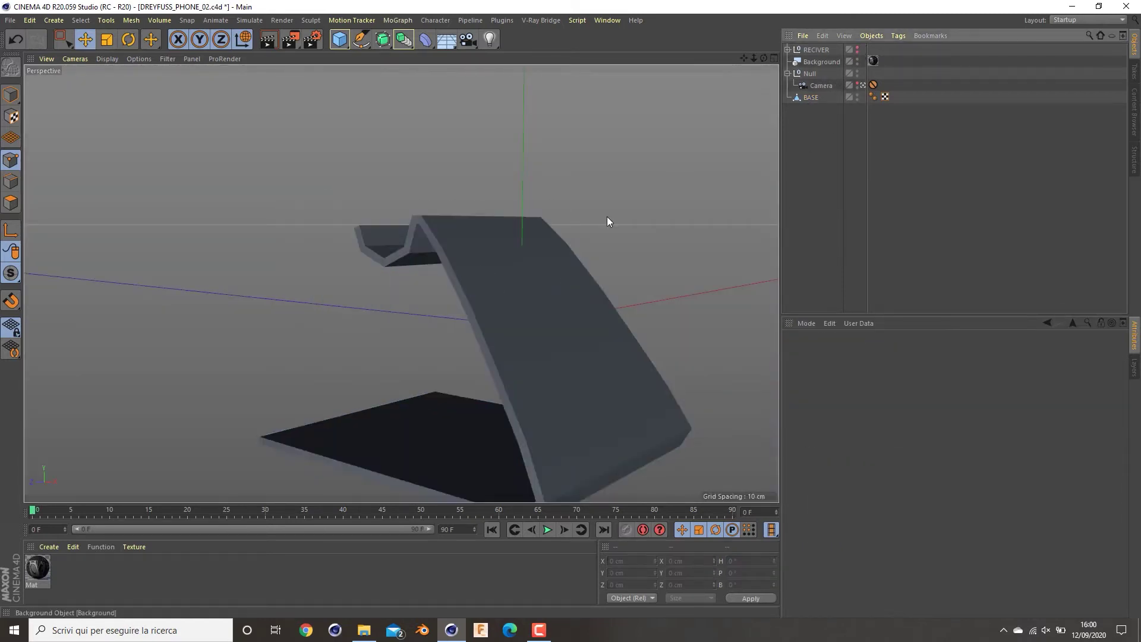
alt+drag(397, 290, 428, 339)
middle_click(428, 339)
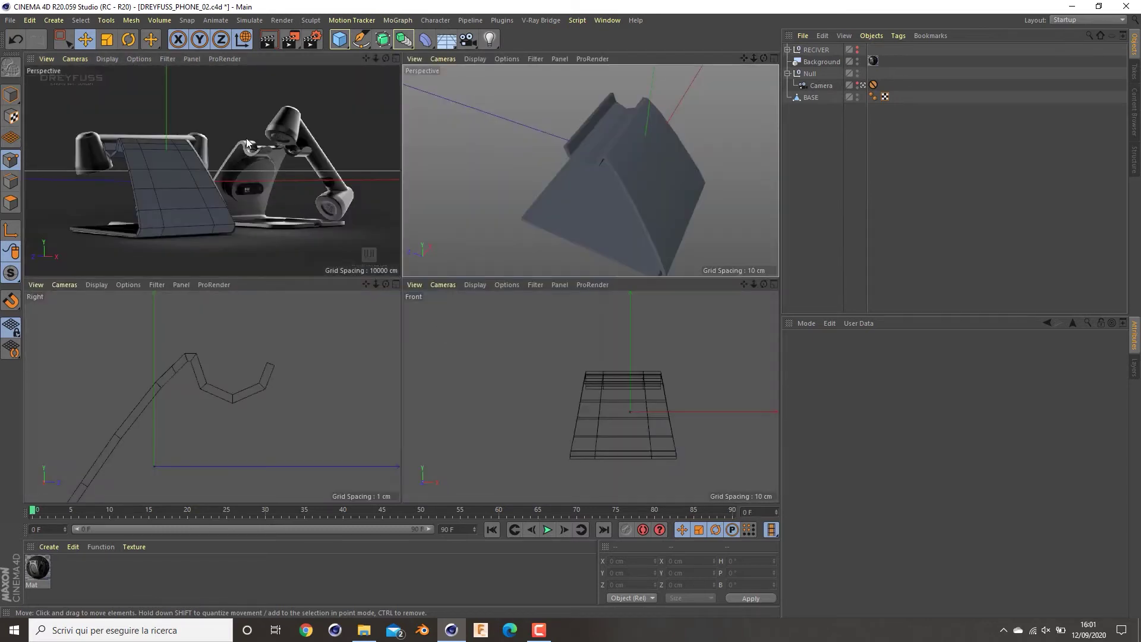
- Select the polygons forming the cradle's middle section between the two lengthwise loops and delete them, leaving two separate hooks
click(629, 136)
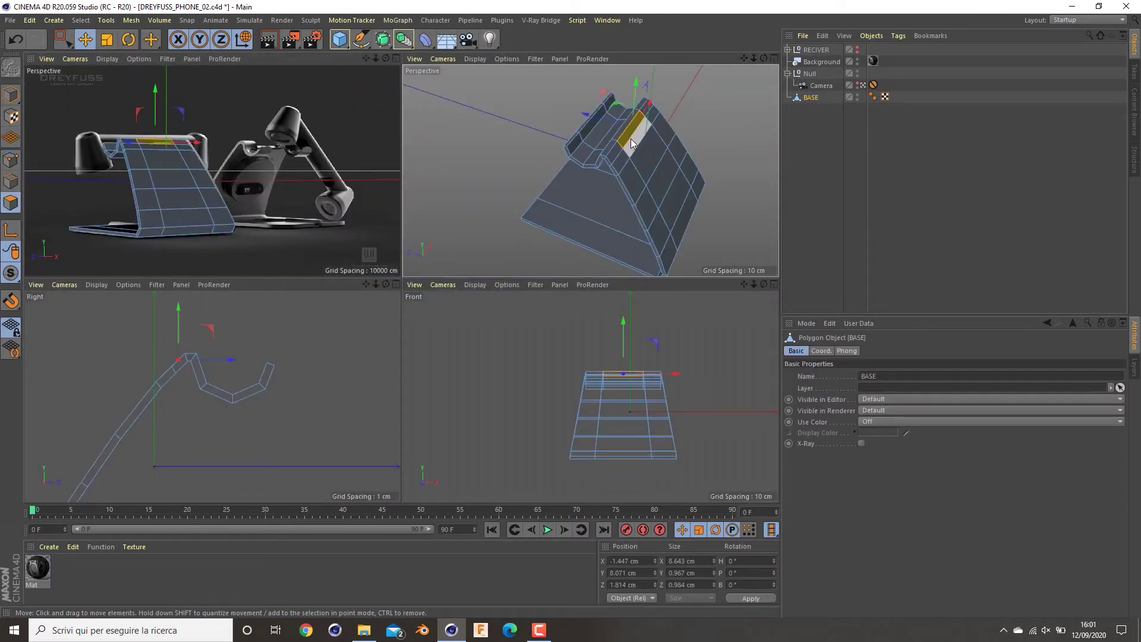
click(861, 443)
click(861, 443)
alt+drag(583, 134, 611, 171)
shift+click(620, 128)
scroll(611, 171, up, 6)
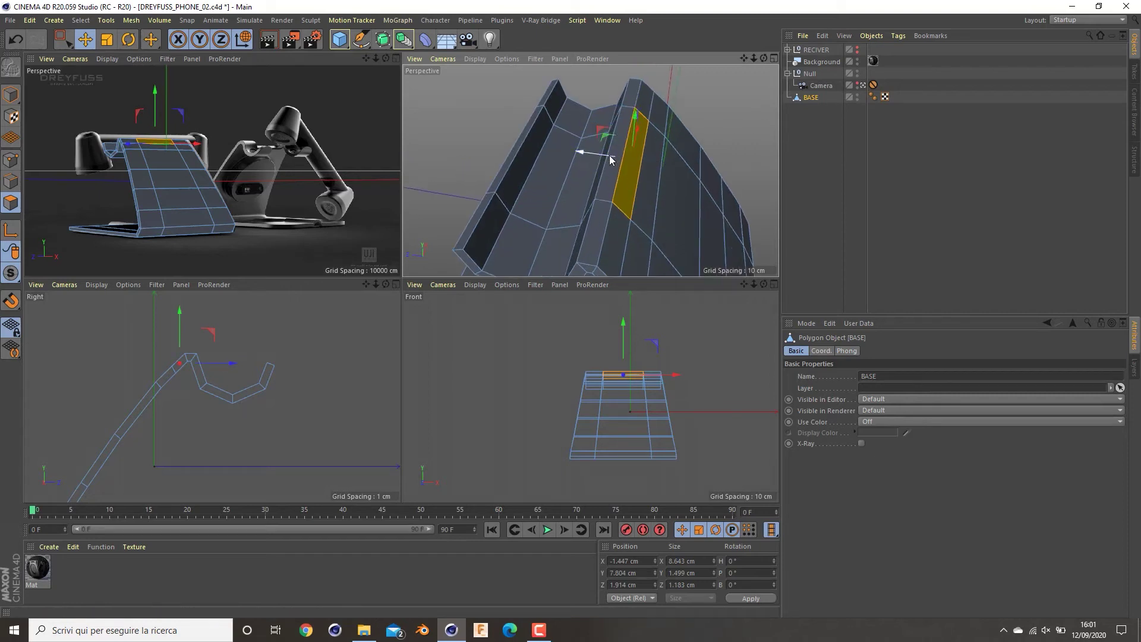
middle_click(595, 160)
mouse_move(451, 259)
shift+right_down()
mouse_move(314, 261)
mouse_move(250, 233)
shift+right_up()
alt+drag(249, 233, 371, 259)
shift+click(206, 342)
shift+click(346, 207)
alt+drag(359, 204, 244, 262)
shift+click(444, 169)
shift+click(467, 142)
alt+drag(483, 109, 632, 199)
key(Delete)
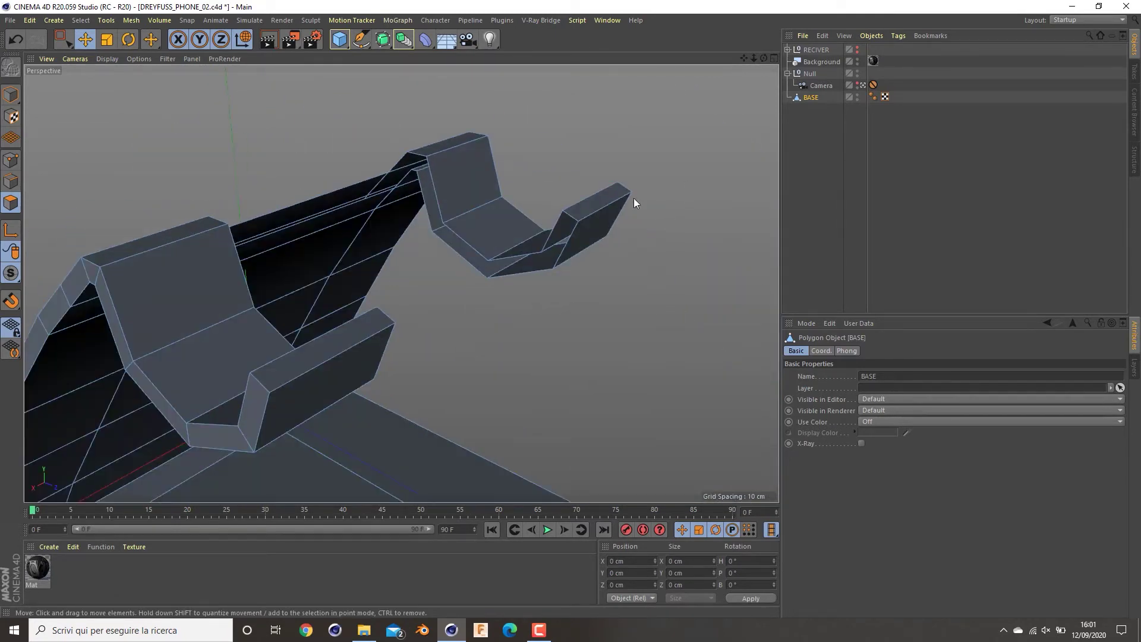
- Bridge the open edges on the inner sides of the two cradle hooks to close their thickness
right_click(664, 199)
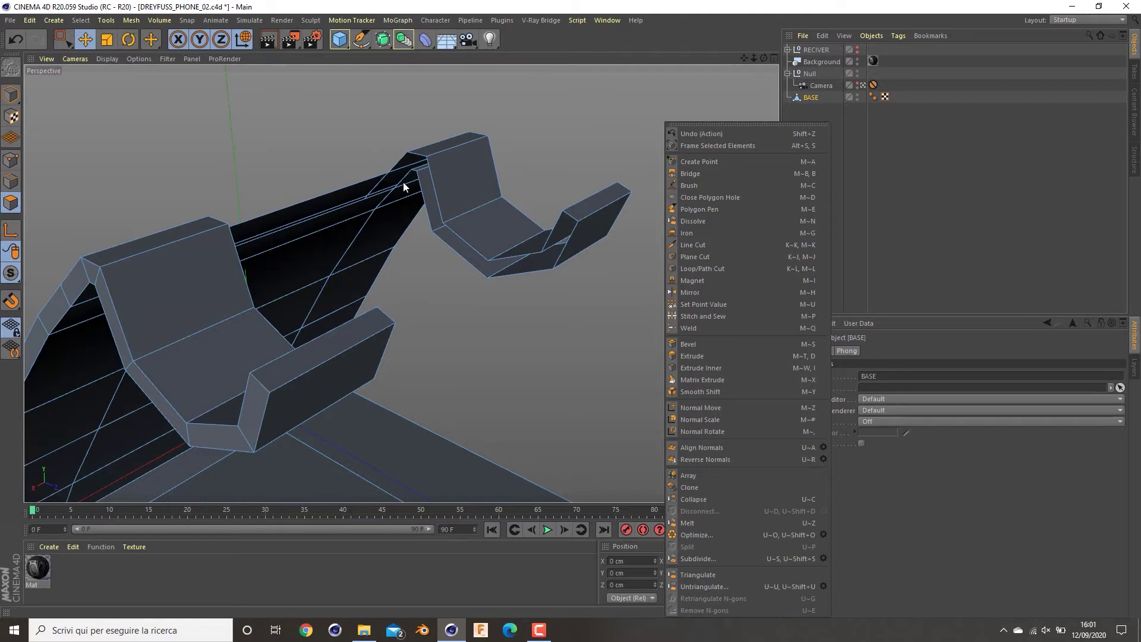
click(699, 174)
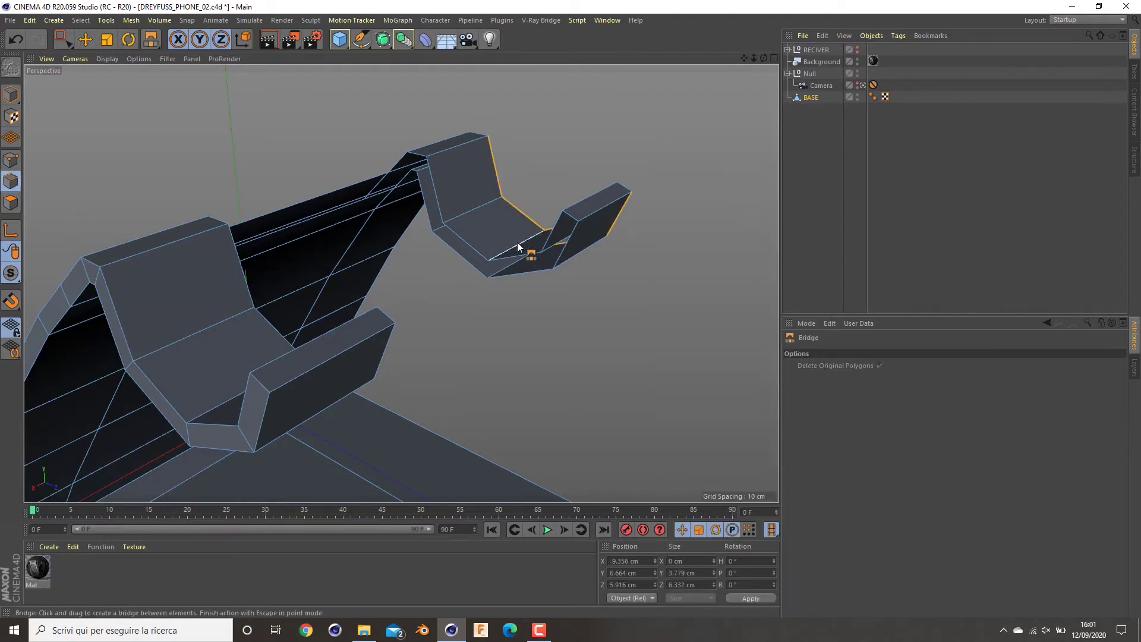
drag(518, 272, 273, 272)
drag(320, 206, 315, 155)
alt+drag(394, 129, 338, 198)
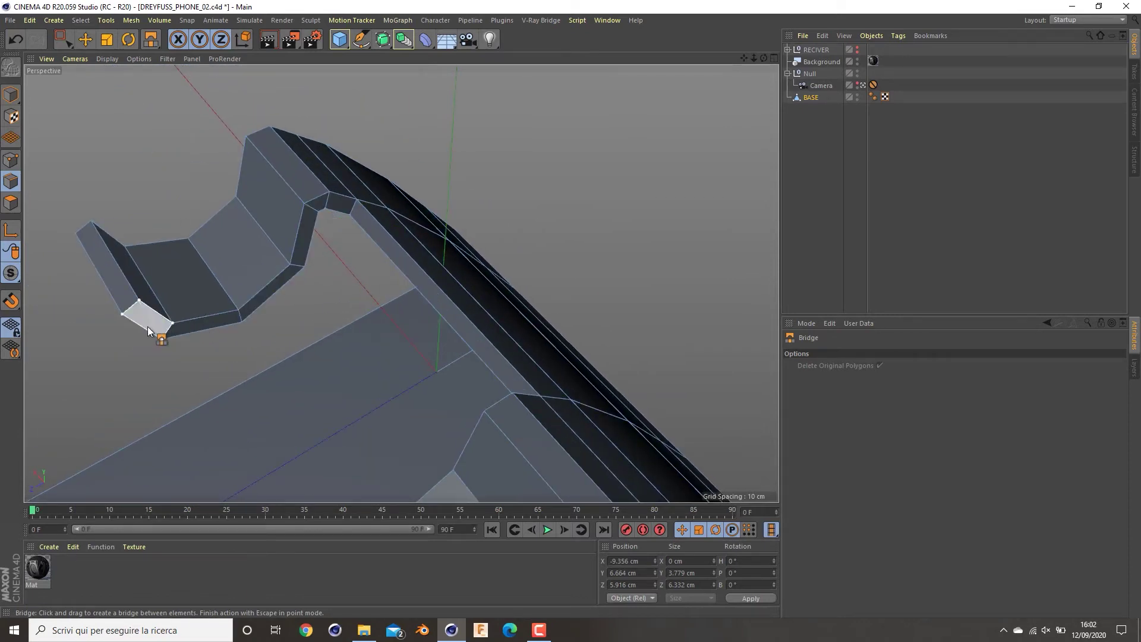
- Add a single loop cut across BASE's foot plate near the bend, at a 92.175% offset
middle_click(636, 173)
middle_click(635, 174)
alt+middle_drag(573, 261, 507, 252)
alt+drag(517, 241, 583, 211)
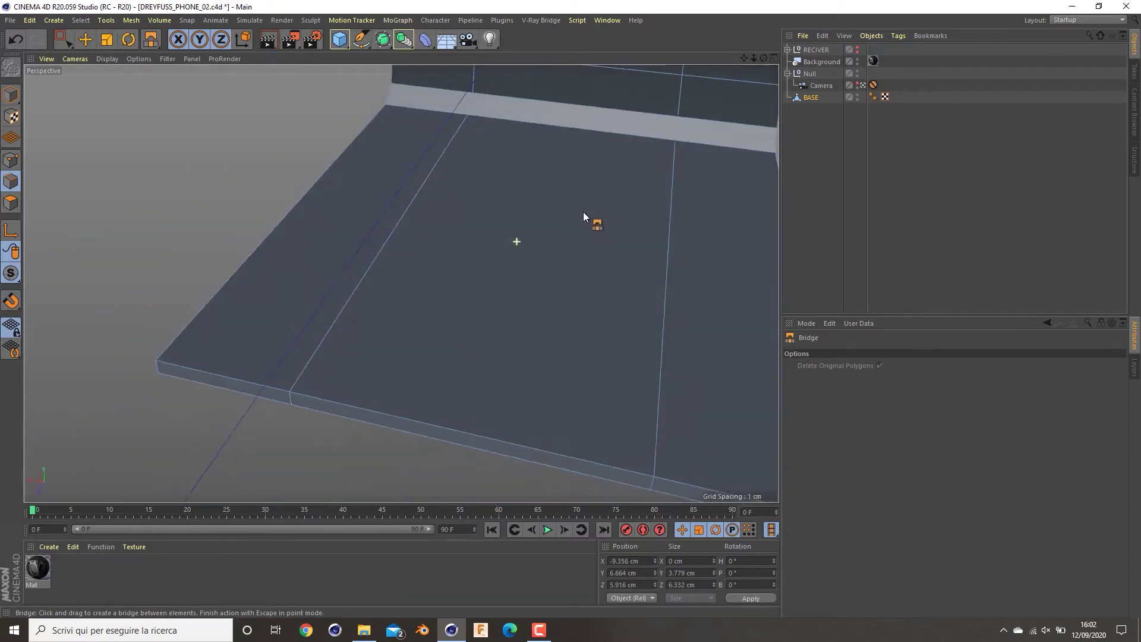
alt+right_drag(570, 218, 474, 222)
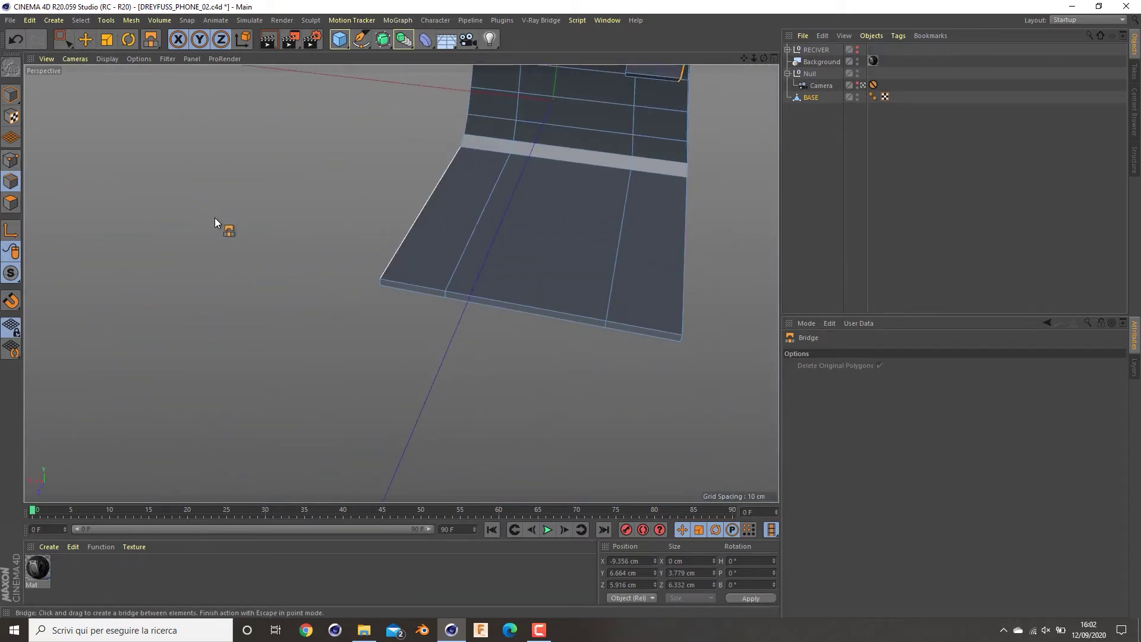
key(k)
key(l)
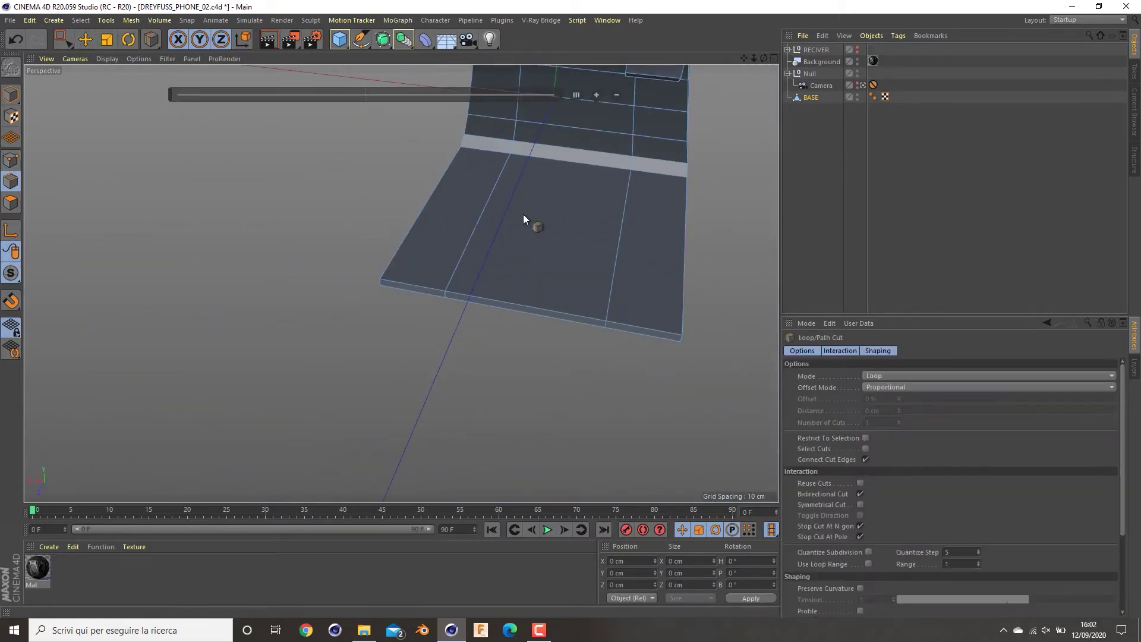
click(510, 162)
alt+drag(510, 163, 412, 272)
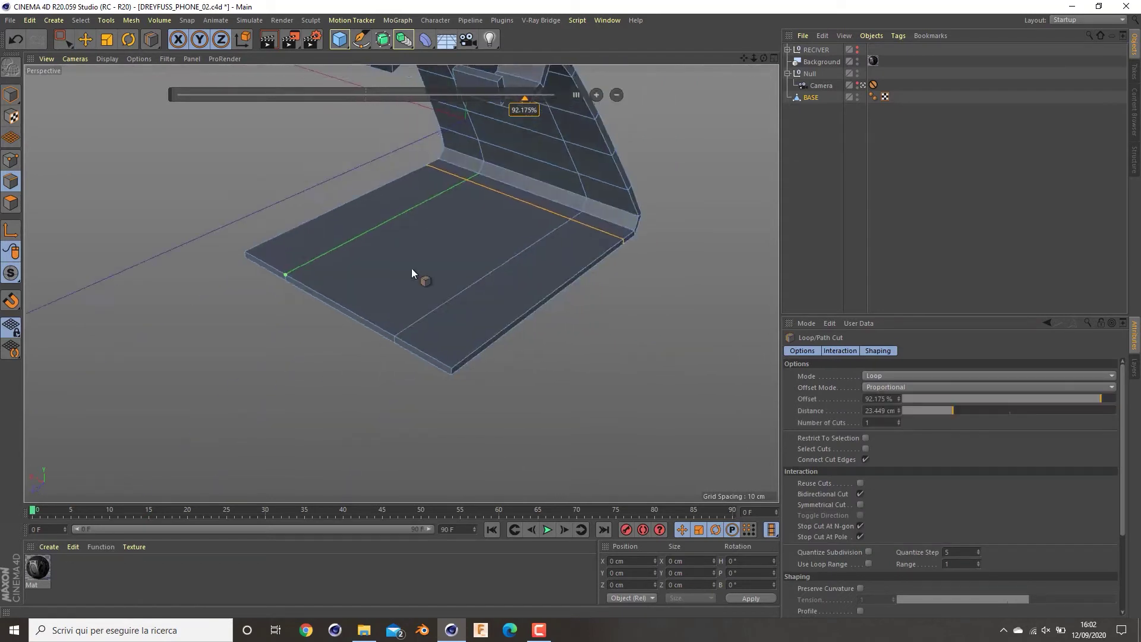
middle_click(411, 272)
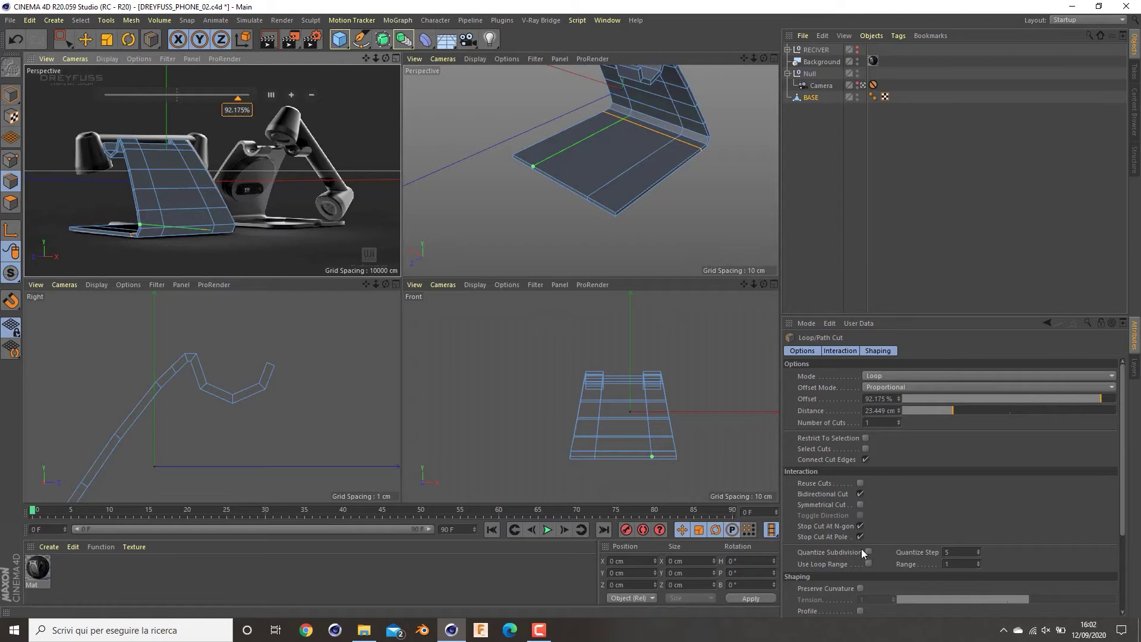
- Turn X-Ray back on for BASE and adjust the foot plate's cross loop near the bend against the reference
click(803, 98)
click(862, 444)
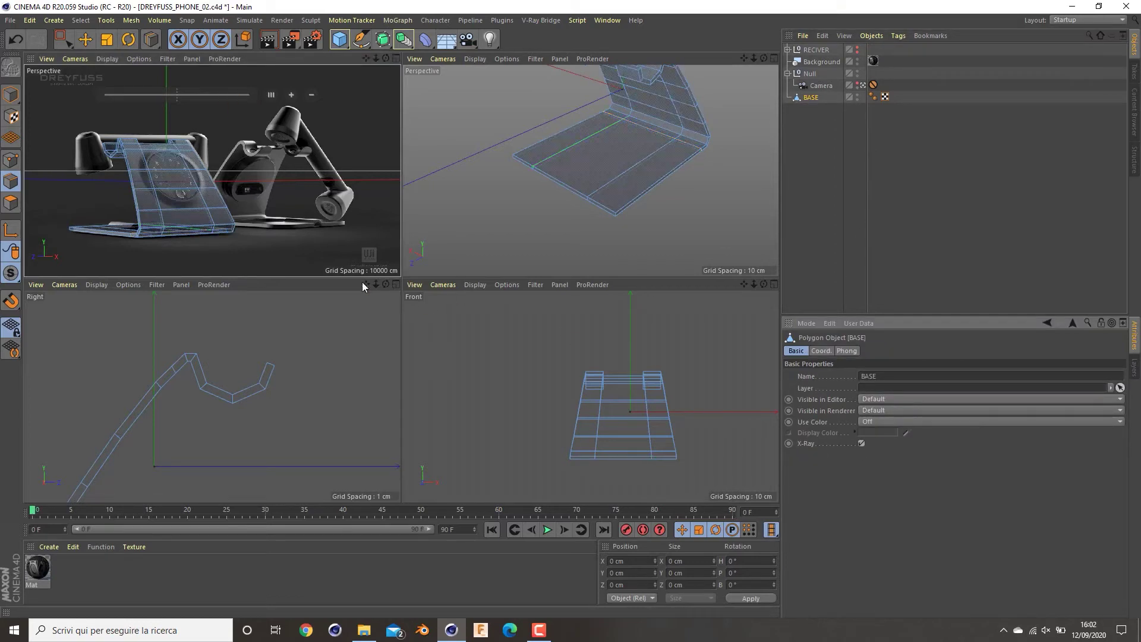
click(688, 144)
key(e)
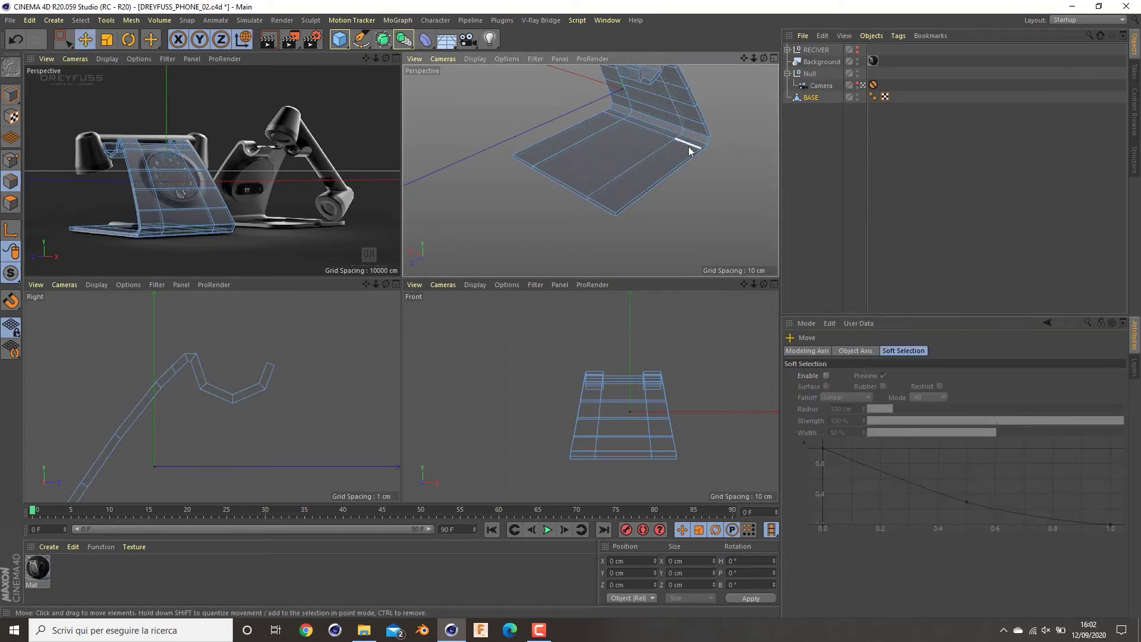
middle_click(149, 231)
drag(265, 415, 271, 402)
- Add a second loop cut across the foot plate at a 56.367% offset
click(377, 456)
key(k)
key(l)
key(e)
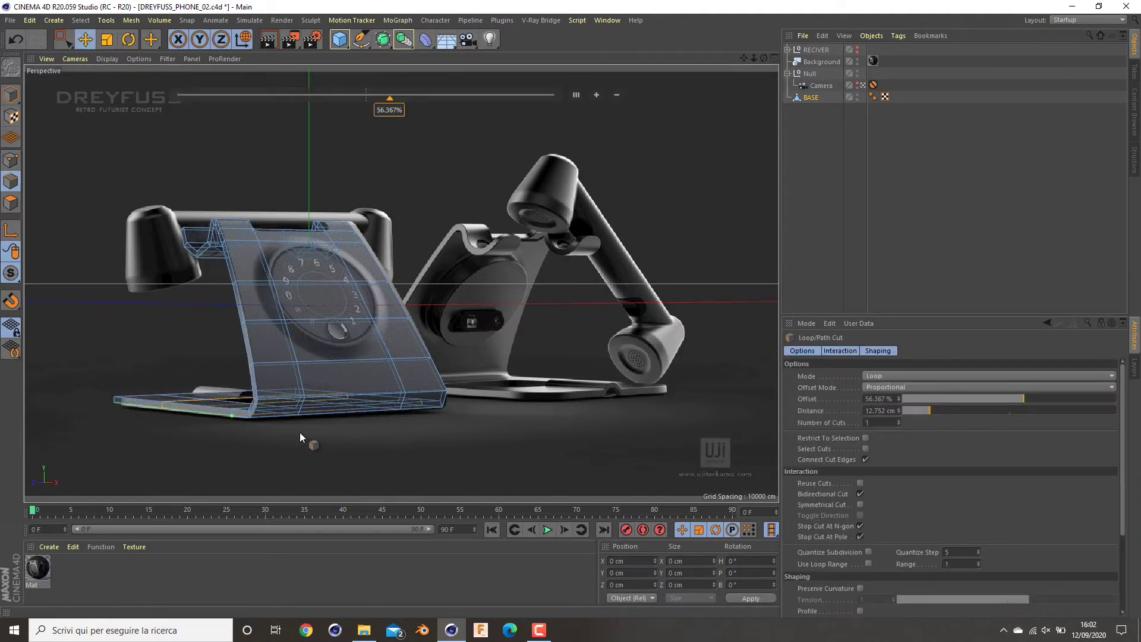
key(e)
- Move the foot plate's two cross loops along Z, one near the bend and one near the rear edge, to frame the opening
middle_click(185, 400)
middle_click(526, 227)
drag(372, 285, 460, 228)
drag(451, 238, 453, 237)
middle_click(450, 239)
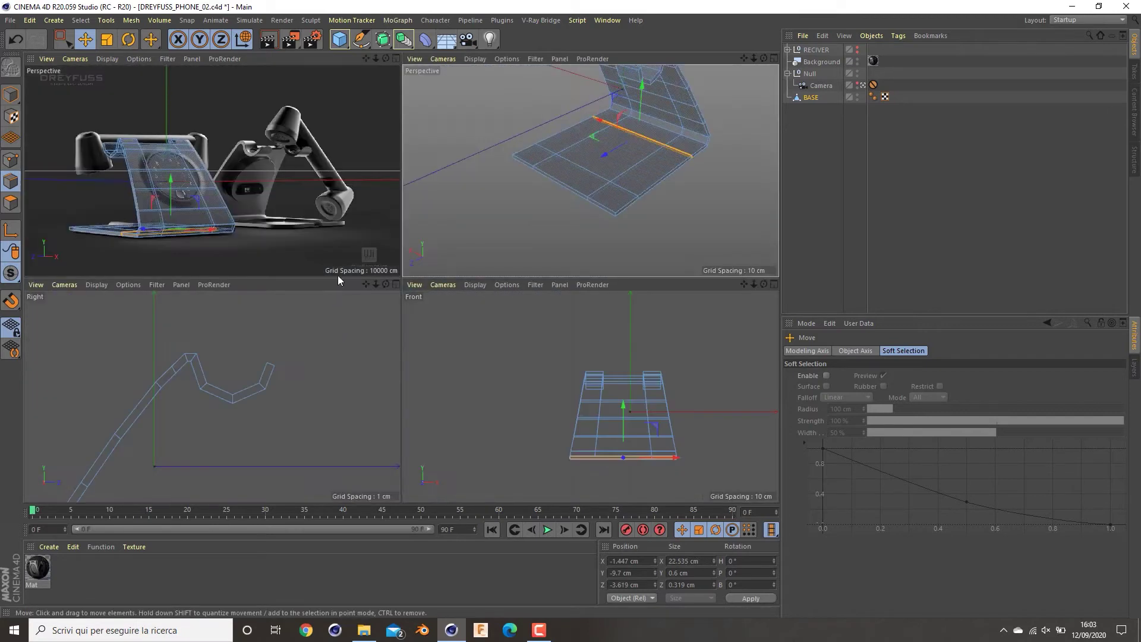
middle_click(323, 248)
middle_click(396, 423)
drag(613, 153, 630, 143)
double_click(584, 170)
drag(541, 190, 533, 197)
click(580, 190)
click(511, 258)
alt+drag(590, 172, 616, 188)
double_click(647, 159)
double_click(581, 138)
click(651, 142)
double_click(651, 142)
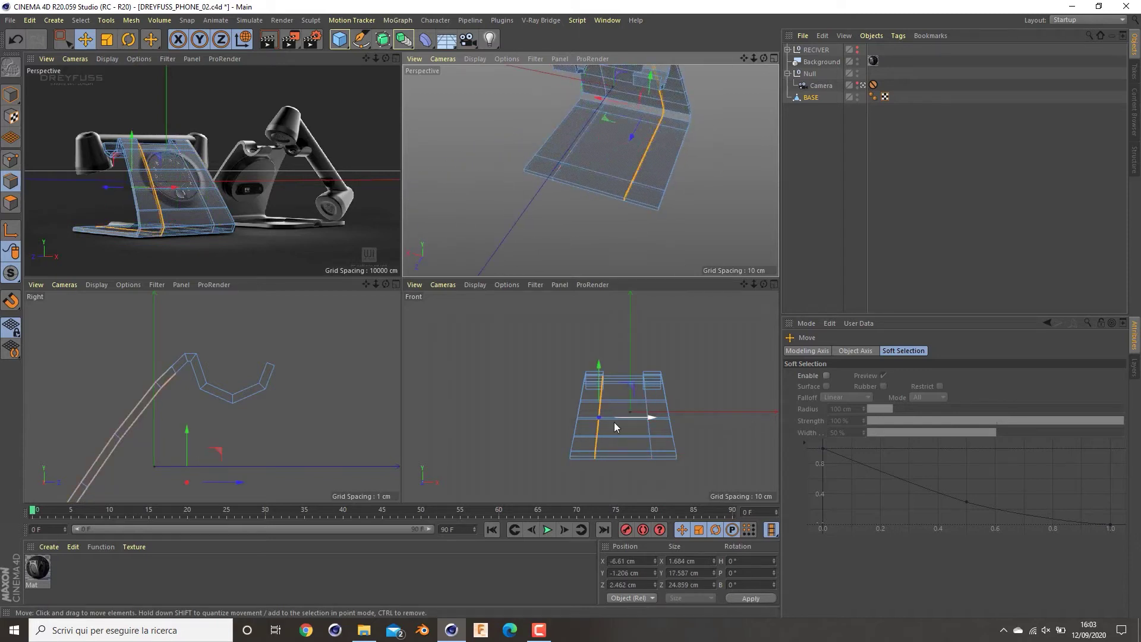
key(0)
click(622, 148)
- Select the points at the four inner corners of the foot plate's centre panel
click(11, 160)
click(659, 124)
shift+click(599, 111)
shift+click(563, 162)
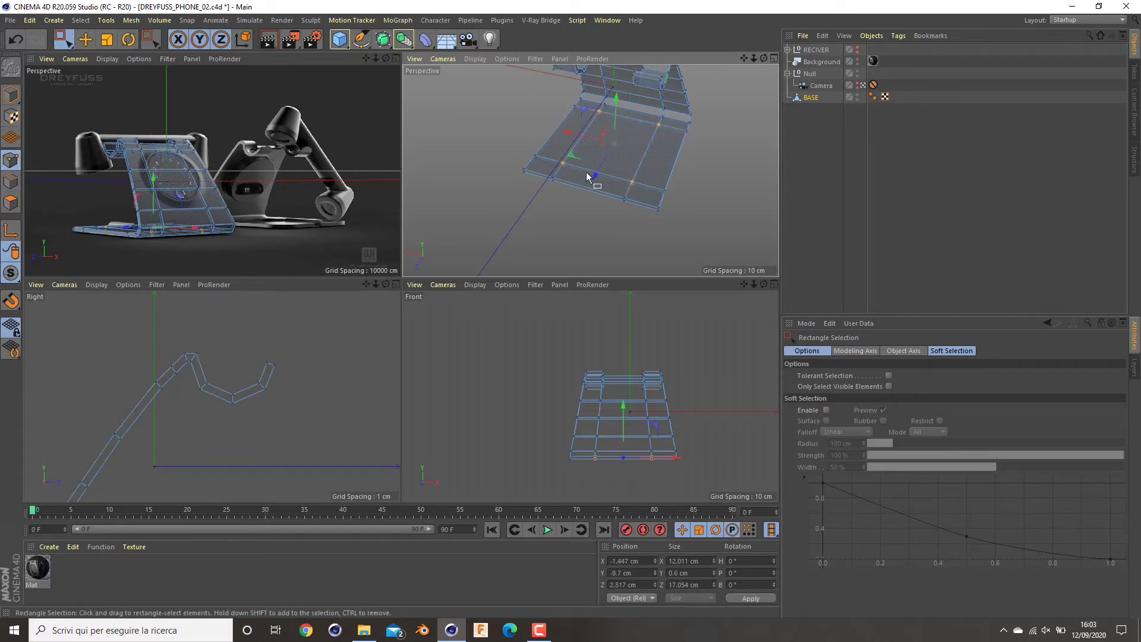
scroll(586, 177, up, 4)
alt+drag(573, 161, 365, 270)
middle_click(605, 183)
middle_click(301, 261)
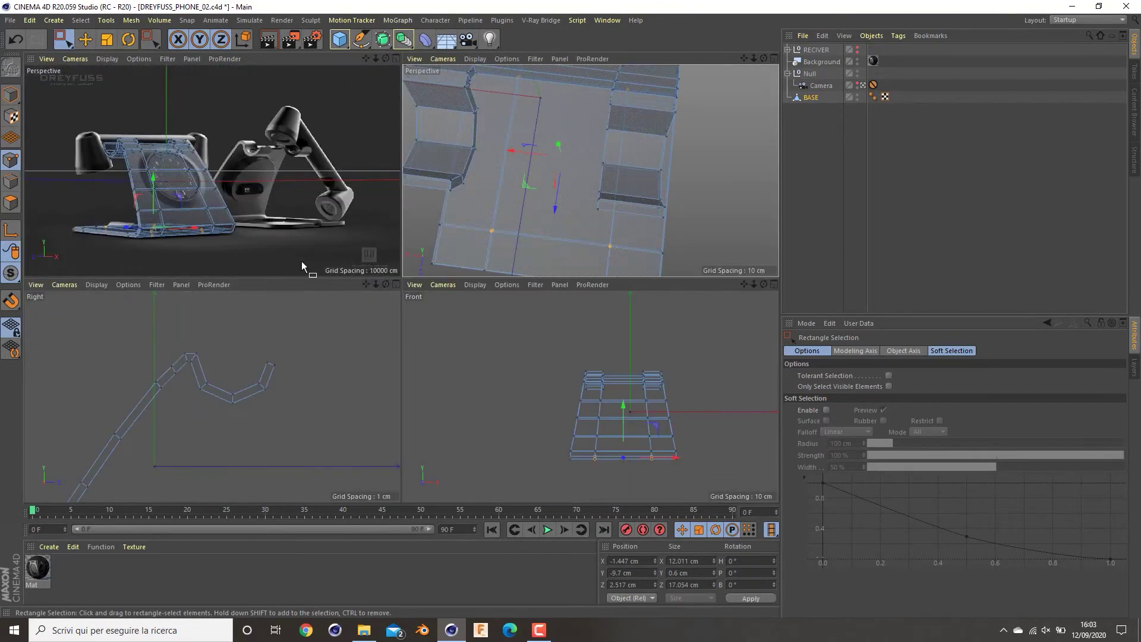
- Try to scale the foot plate's inner corner points along X, and undo the change
key(t)
drag(517, 150, 501, 150)
alt+middle_drag(590, 262, 595, 224)
key(ctrl+z)
- Extend the point selection around the foot plate's centre panel and scale it to shape the opening
key(space)
shift+drag(624, 259, 483, 220)
mouse_move(526, 136)
alt+mouse_down()
mouse_move(549, 116)
mouse_move(519, 182)
mouse_move(488, 176)
mouse_move(497, 151)
mouse_move(522, 145)
alt+mouse_up()
key(t)
alt+drag(516, 161, 504, 121)
alt+drag(502, 124, 427, 155)
- Delete the foot plate's centre panel polygons to cut a rectangular opening through it
click(11, 202)
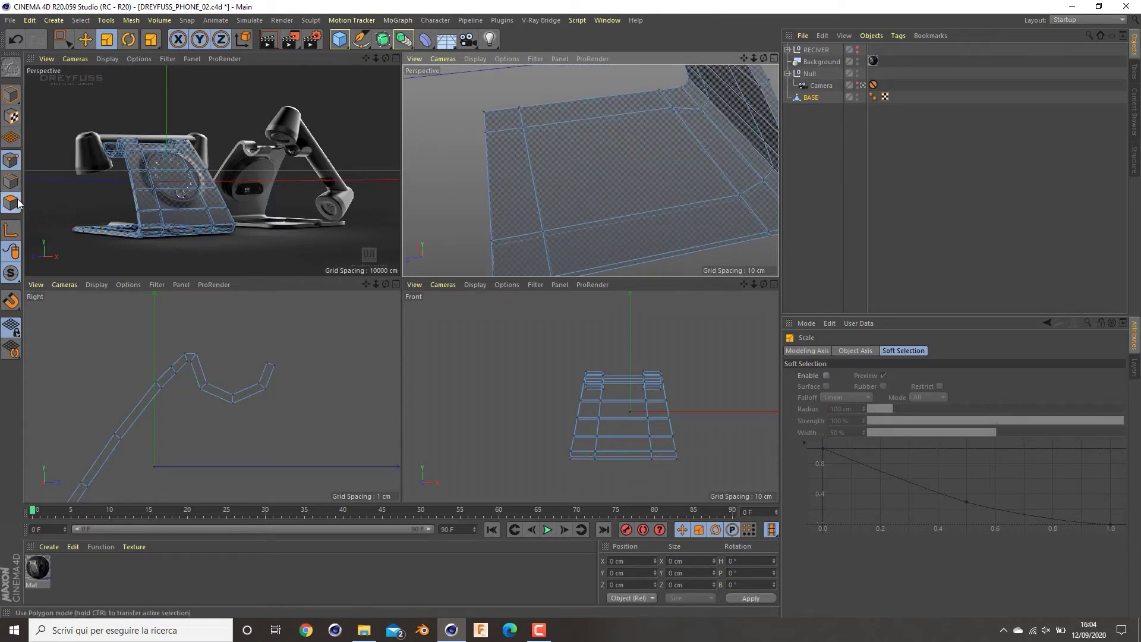
click(586, 180)
key(Delete)
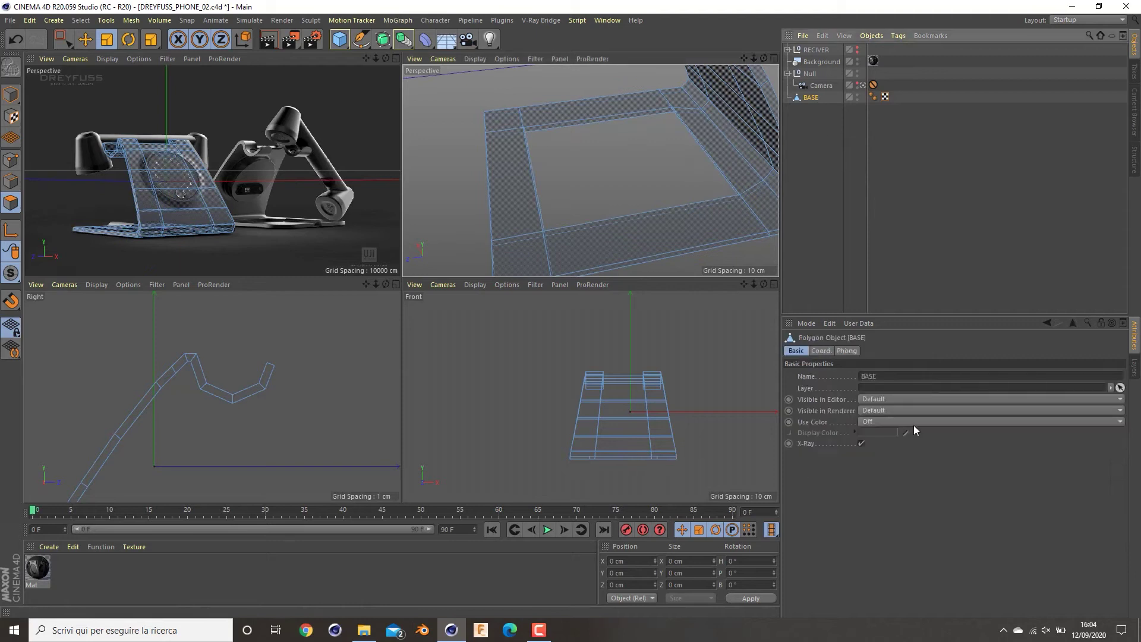
- Turn off X-Ray for BASE and bridge the open edges around the foot plate's rectangular opening to form its inner walls
click(861, 443)
middle_click(602, 256)
click(11, 181)
click(311, 191)
shift+click(306, 201)
shift+click(604, 194)
shift+click(592, 197)
alt+drag(367, 277, 636, 238)
shift+click(313, 236)
shift+click(328, 244)
click(630, 184)
right_click(630, 184)
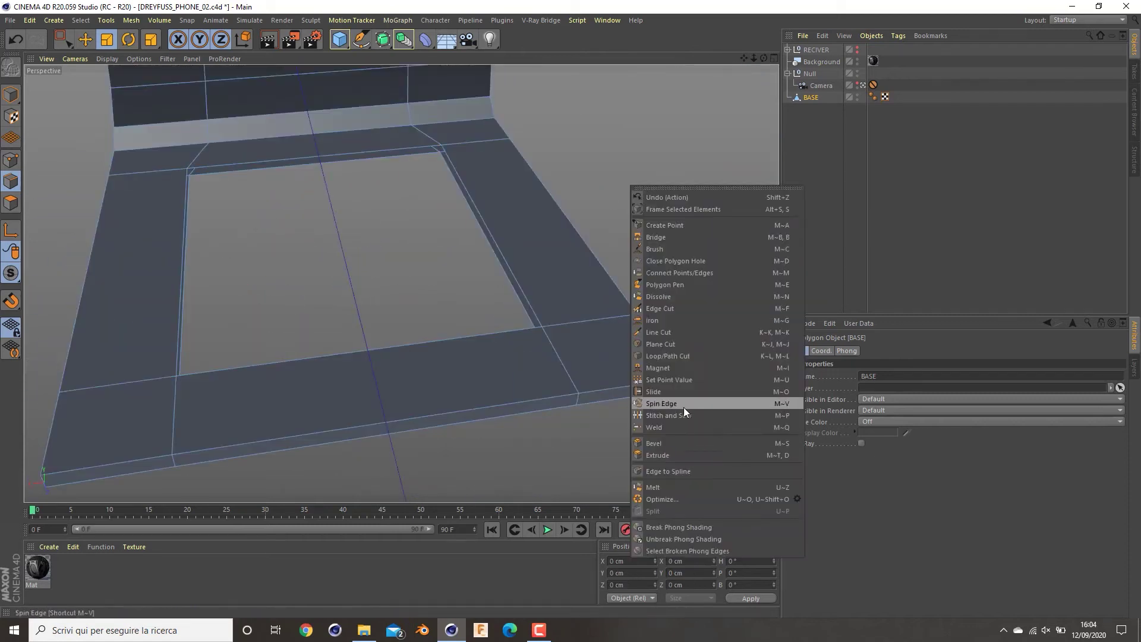
click(672, 237)
alt+drag(358, 159, 305, 214)
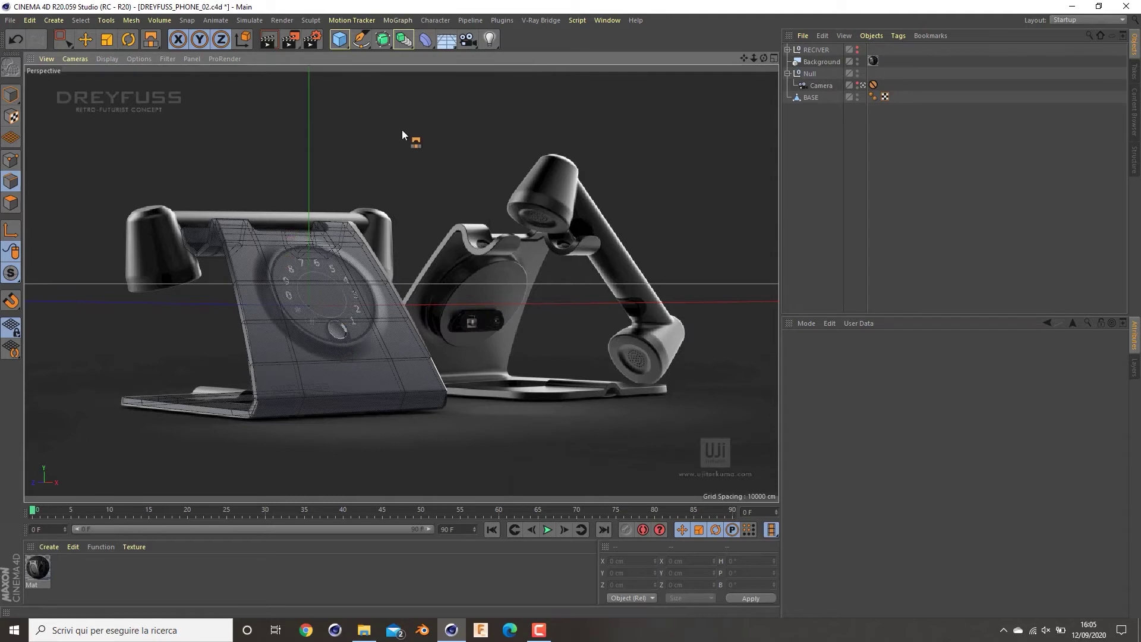
- Add a cylinder for the dial with a radius of 5 cm and a height of 3 cm
click(339, 42)
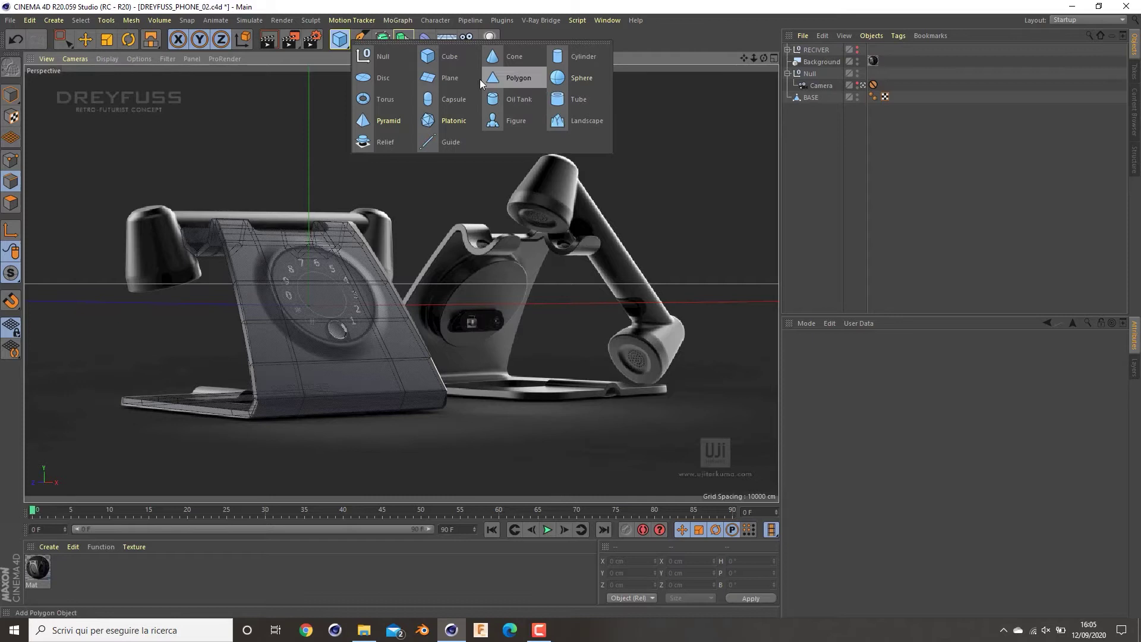
click(556, 57)
click(878, 376)
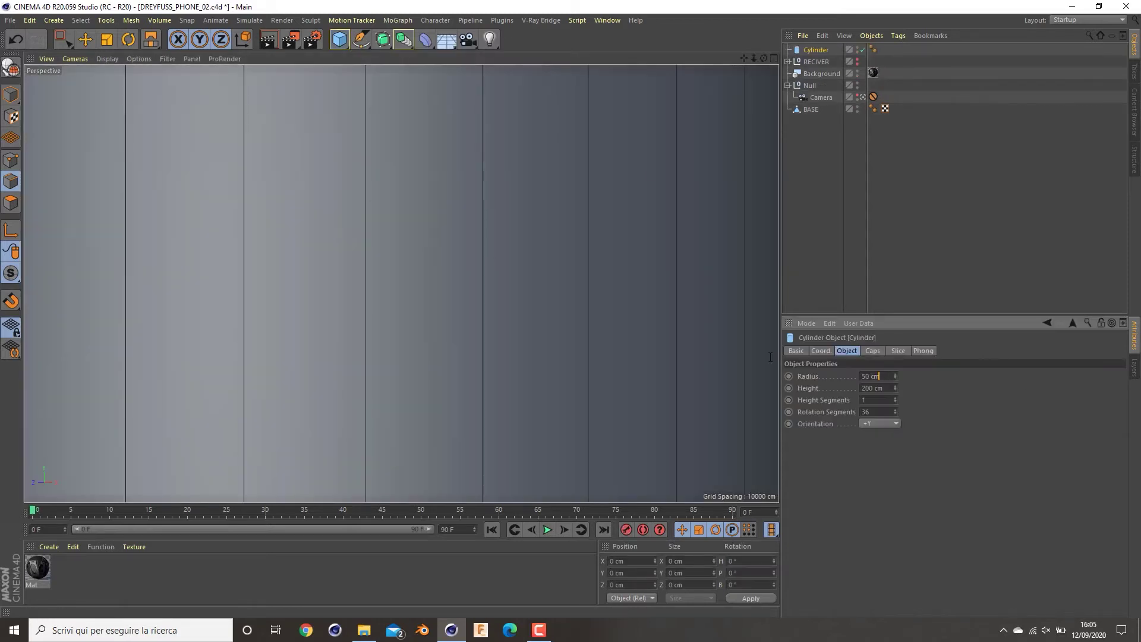
text(5)
key(Return)
key(r)
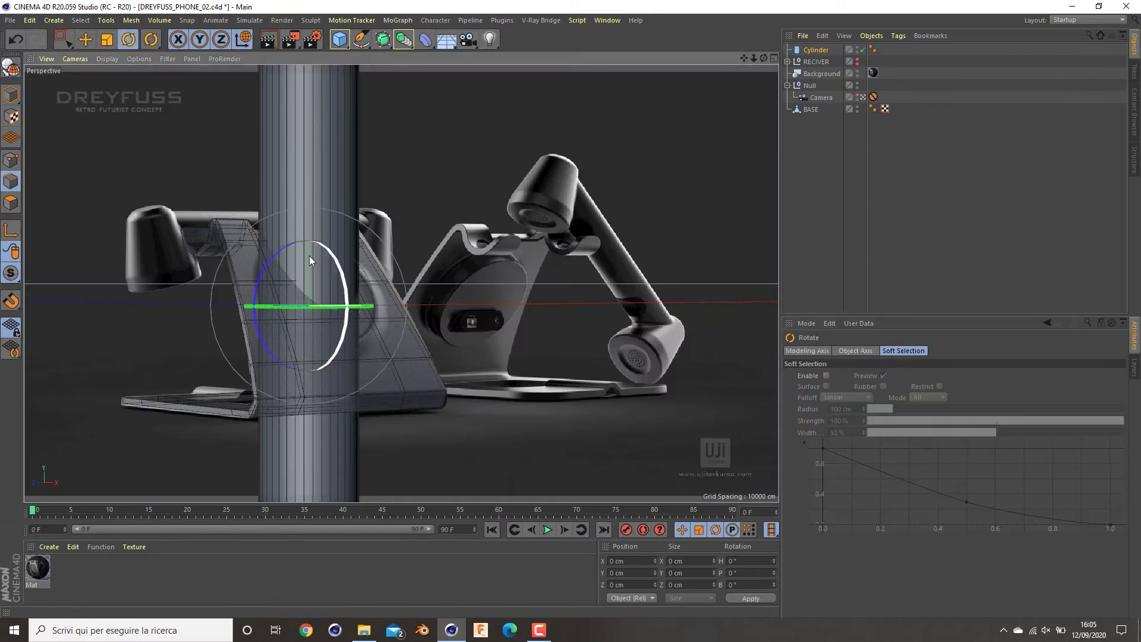
click(803, 50)
drag(886, 388, 817, 374)
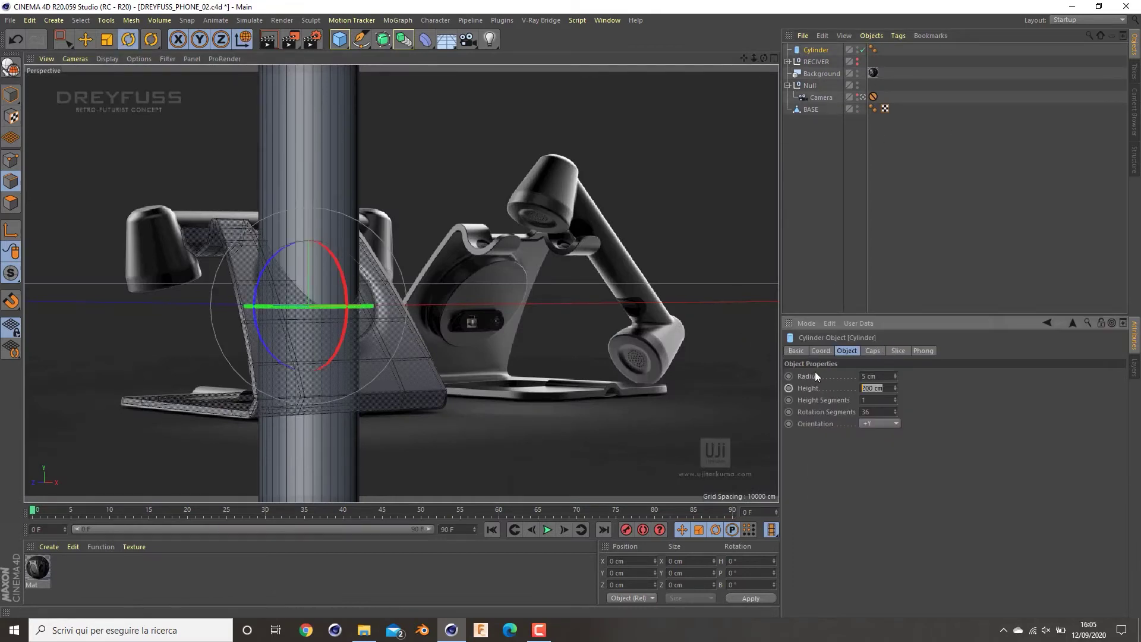
text(3)
key(Return)
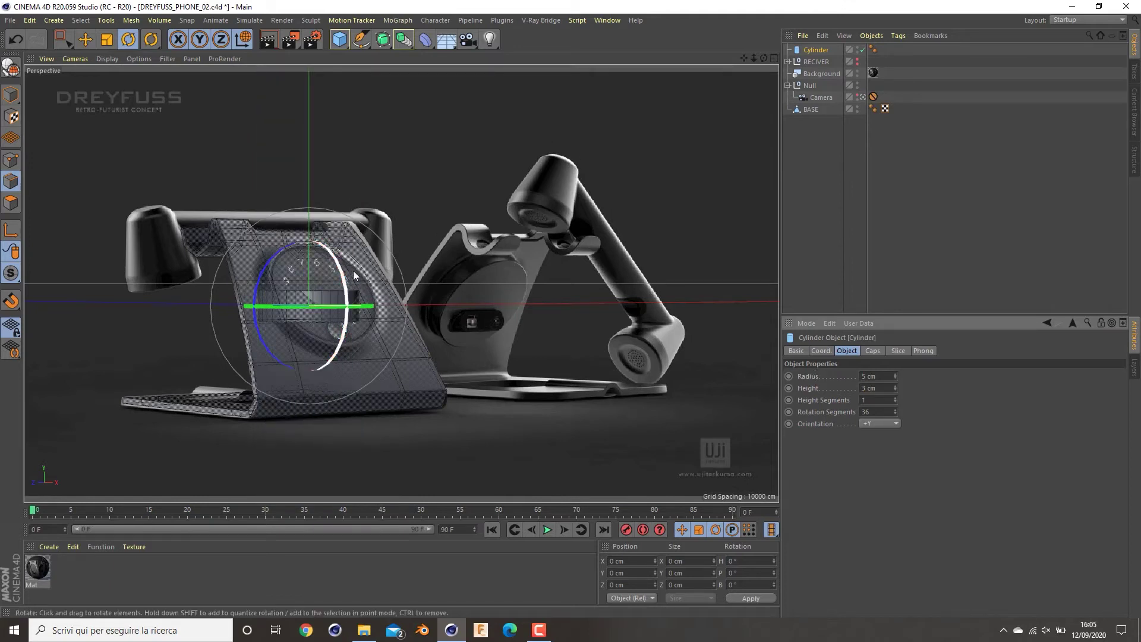
- Tilt the cylinder to a pitch of about 60.5° and place it over the reference dial
drag(341, 280, 391, 305)
key(ctrl+z)
key(e)
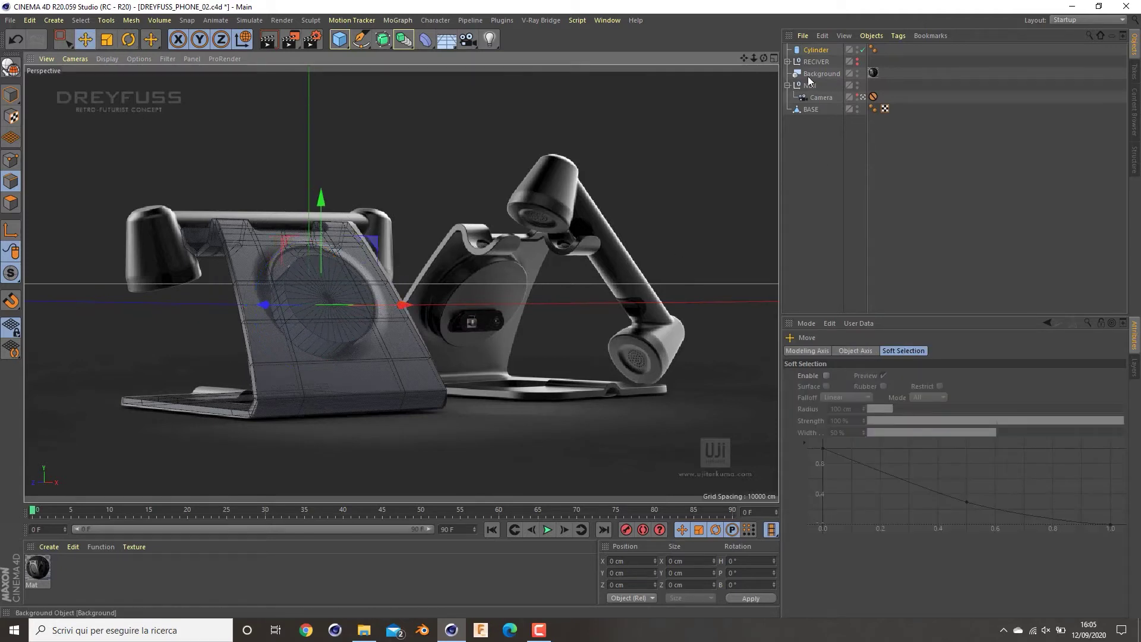
- Centre the axis of the BASE object on its geometry
click(811, 110)
click(10, 95)
click(52, 20)
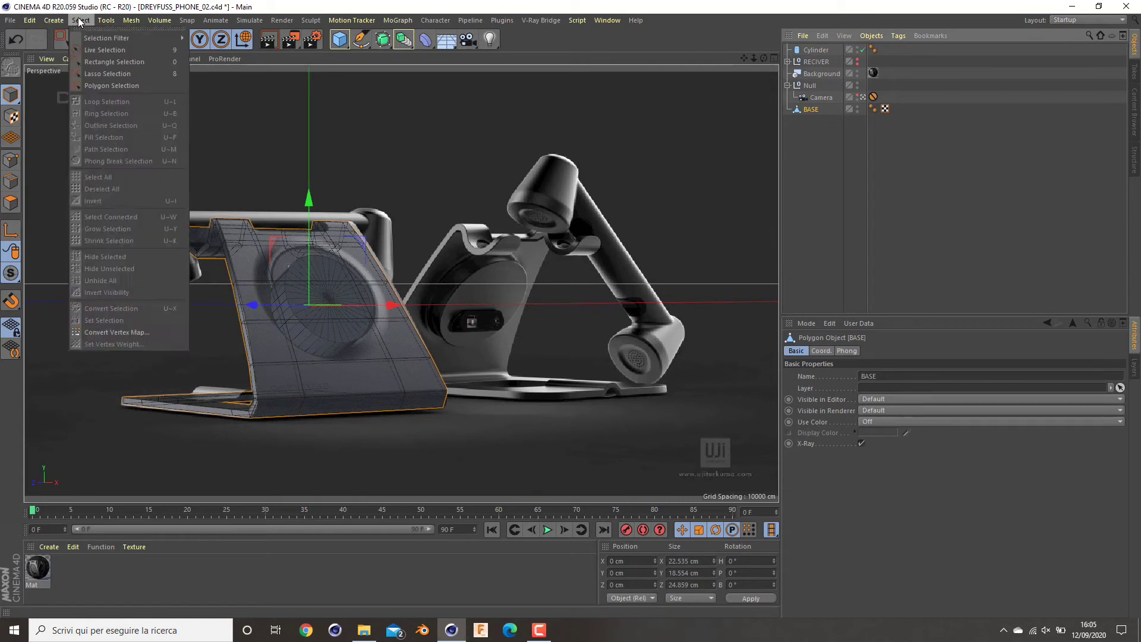
mouse_move(134, 21)
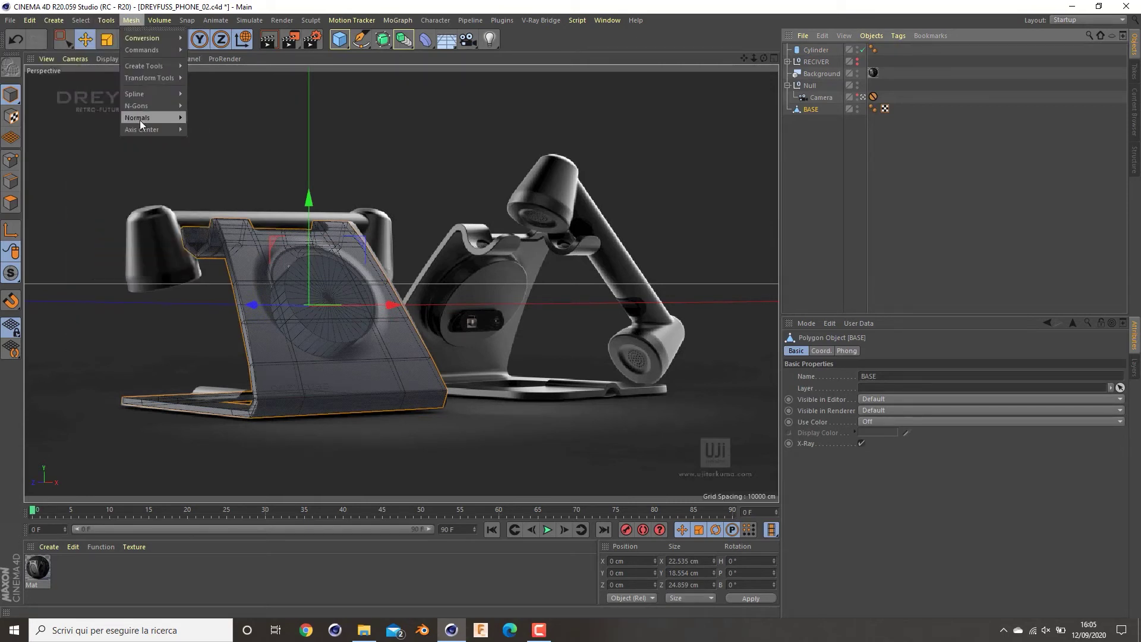
mouse_move(140, 132)
click(220, 152)
click(863, 98)
alt+drag(611, 209, 484, 229)
middle_click(484, 228)
middle_click(568, 418)
- Make the cylinder a child of BASE and set its X, Y and Z position to 0 cm
drag(816, 50, 808, 110)
double_click(632, 573)
text(0)
key(Return)
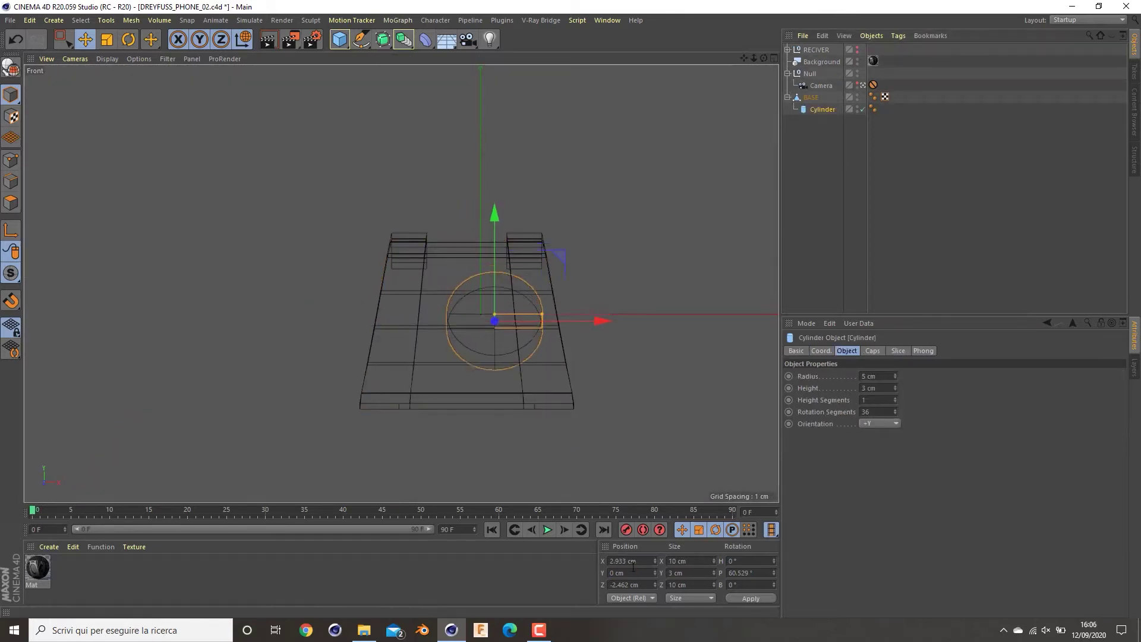
key(Return)
double_click(636, 585)
text(0)
key(Return)
key(F5)
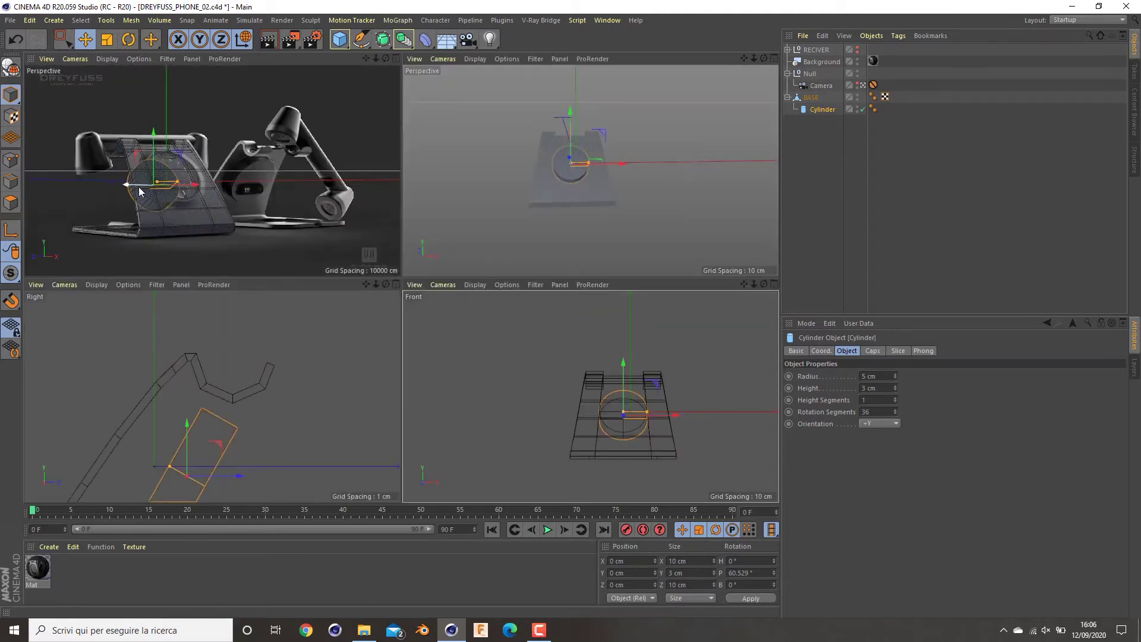
- Move the cylinder onto the sloped panel at the reference dial and enlarge its radius to about 6.6 cm
key(w)
drag(178, 160, 188, 151)
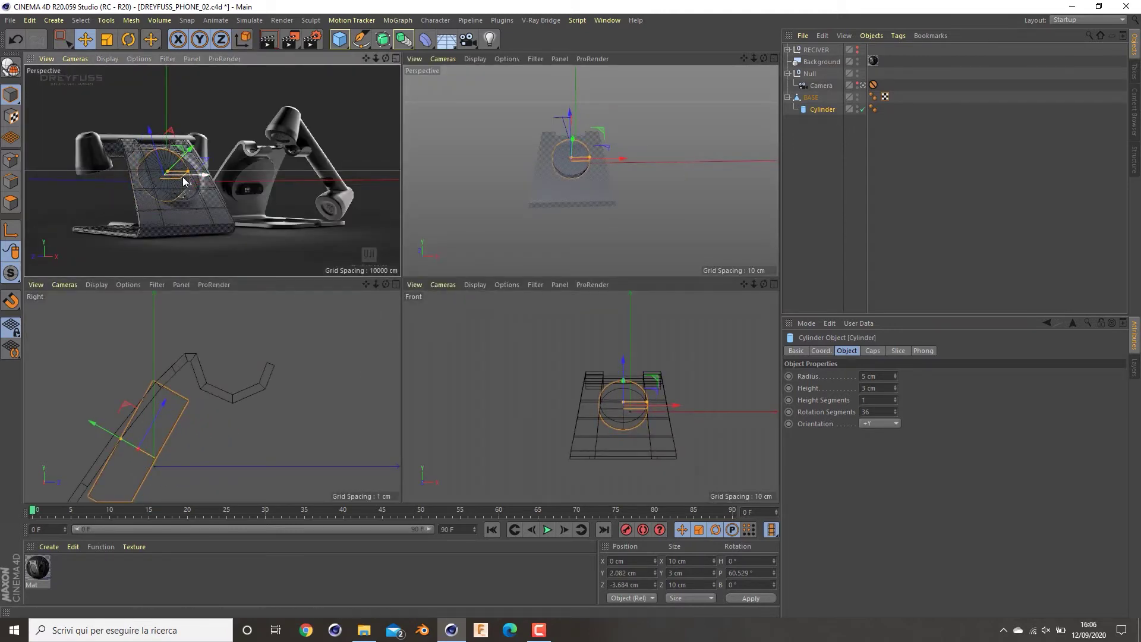
middle_click(123, 166)
mouse_move(336, 258)
mouse_down()
mouse_move(405, 223)
mouse_move(358, 261)
mouse_up()
drag(287, 198, 291, 208)
drag(362, 289, 393, 288)
drag(314, 238, 312, 227)
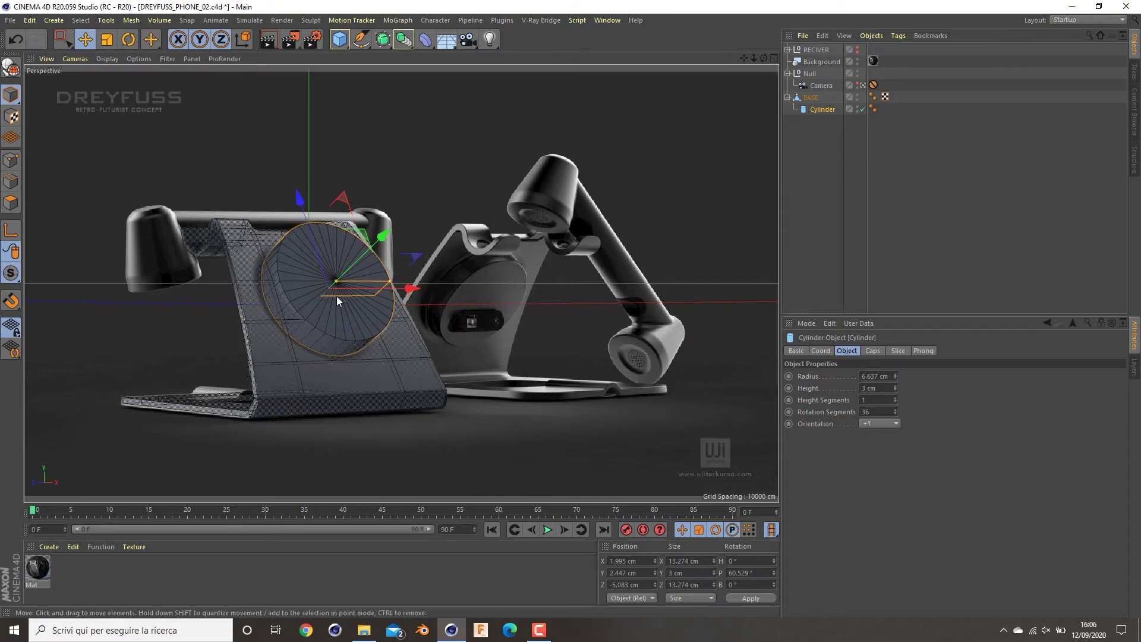
middle_click(341, 316)
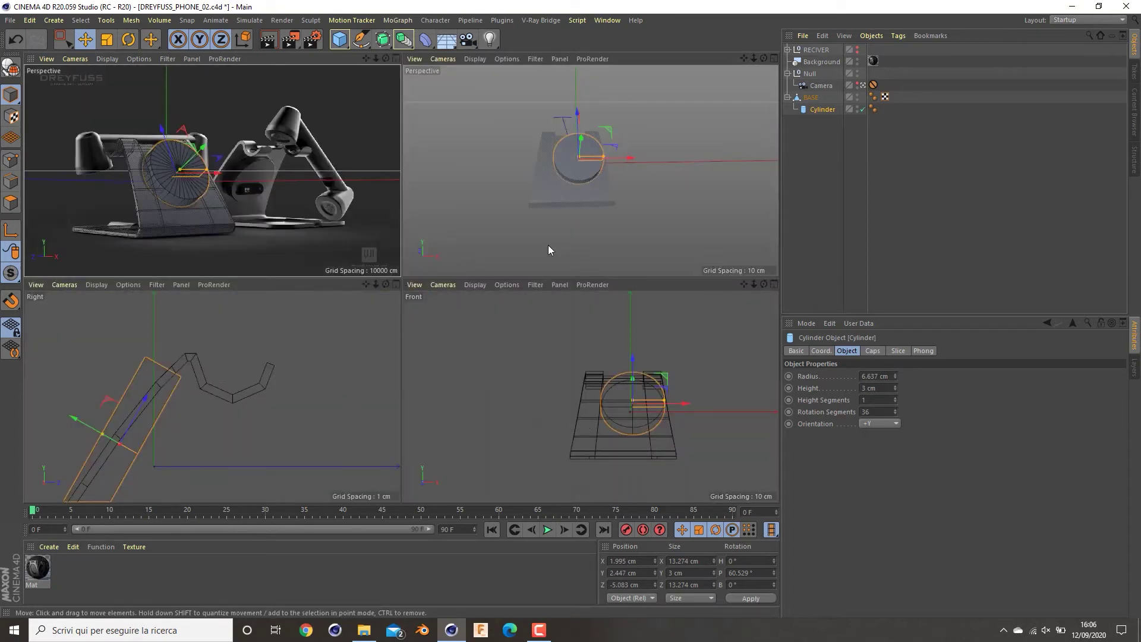
middle_click(375, 376)
alt+middle_drag(376, 376, 532, 223)
scroll(504, 252, down, 5)
scroll(479, 249, up, 1)
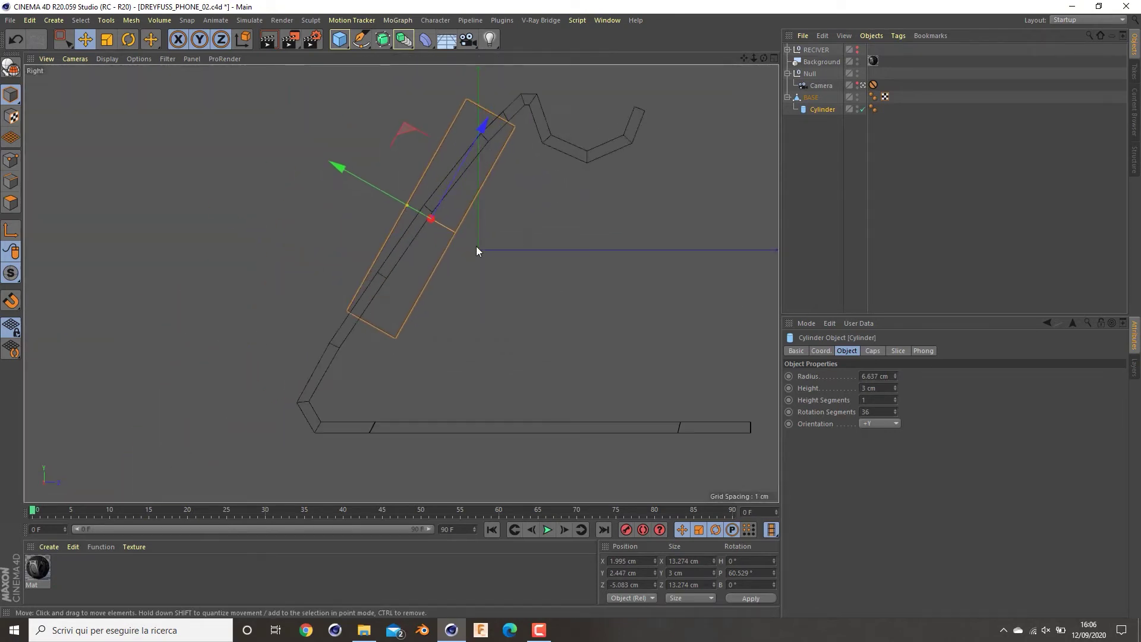
- Try setting the cylinder's Z position to 0 cm, and undo the change
middle_click(294, 320)
middle_click(294, 259)
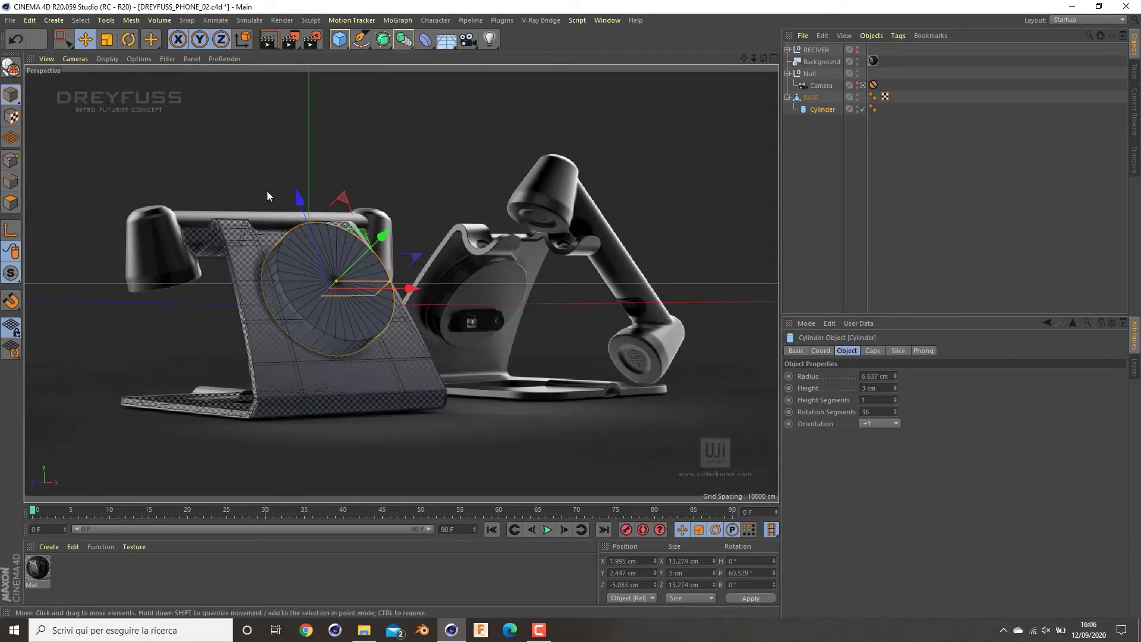
text(0)
key(Return)
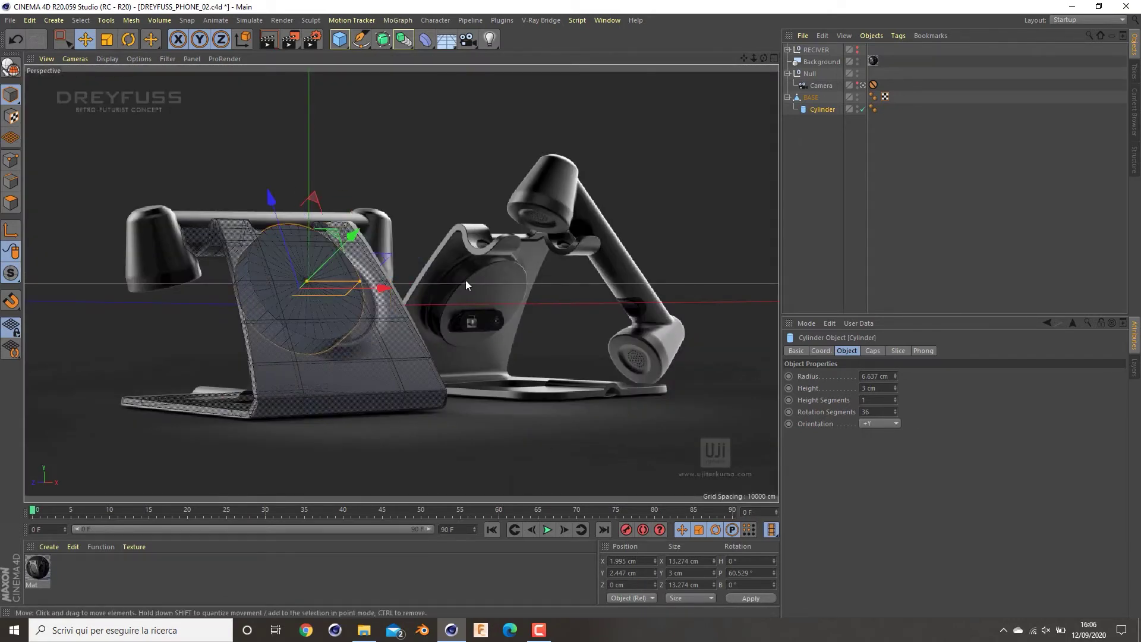
middle_click(519, 190)
key(ctrl+z)
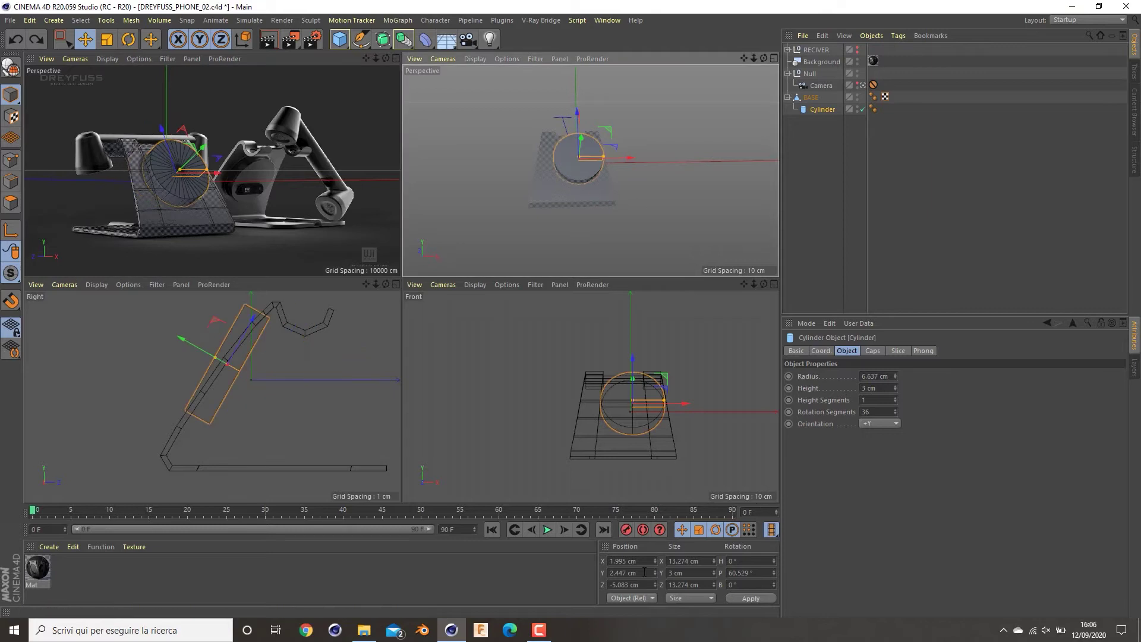
- Set the cylinder's X position to 0 cm to centre it across the body's width
click(624, 572)
click(678, 576)
text(0)
key(Return)
alt+drag(500, 202, 571, 167)
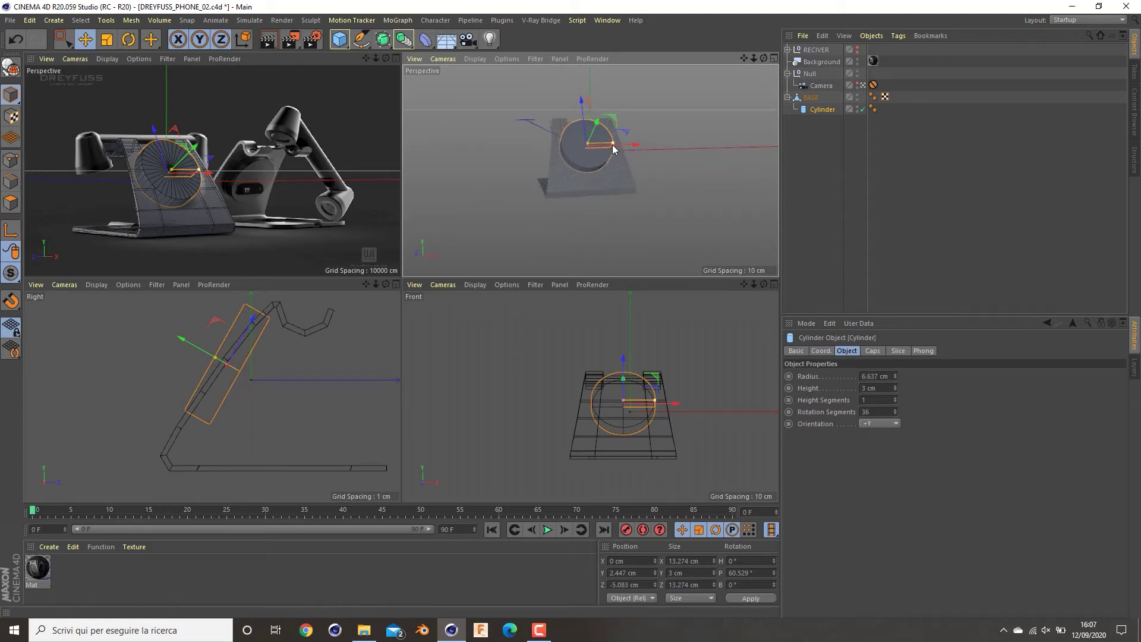
- Try cylinder radii of 5.75, 5.85 and 6 cm against the reference dial, and settle on 6.2 cm
click(877, 376)
text(5.75)
key(Return)
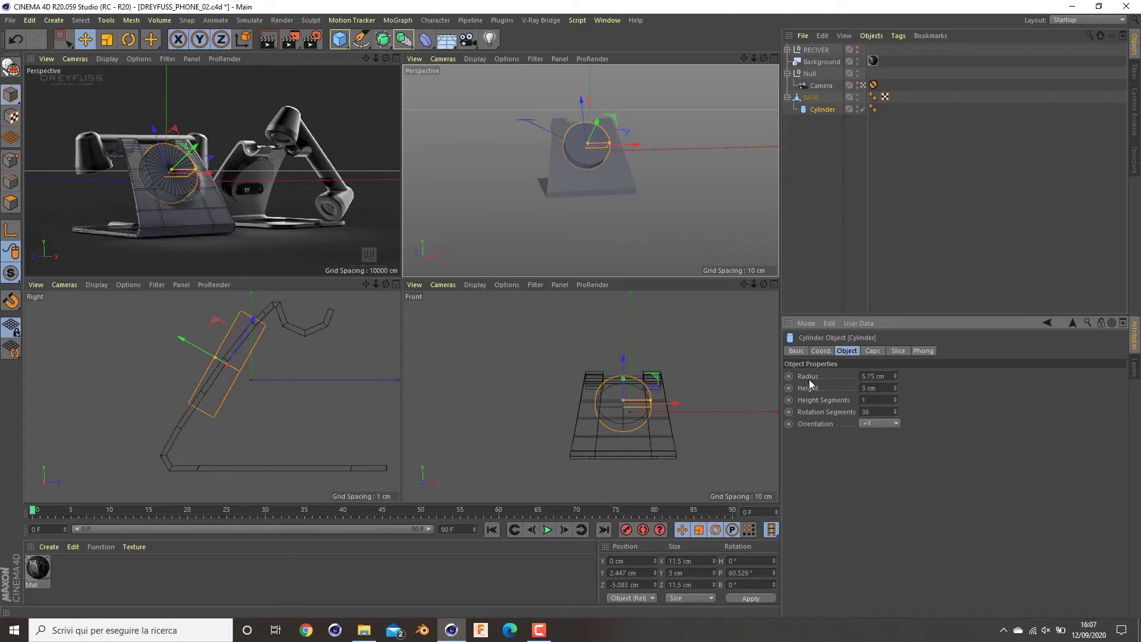
text(5.85)
key(Return)
double_click(874, 376)
text(6)
key(Return)
middle_click(561, 155)
middle_click(422, 238)
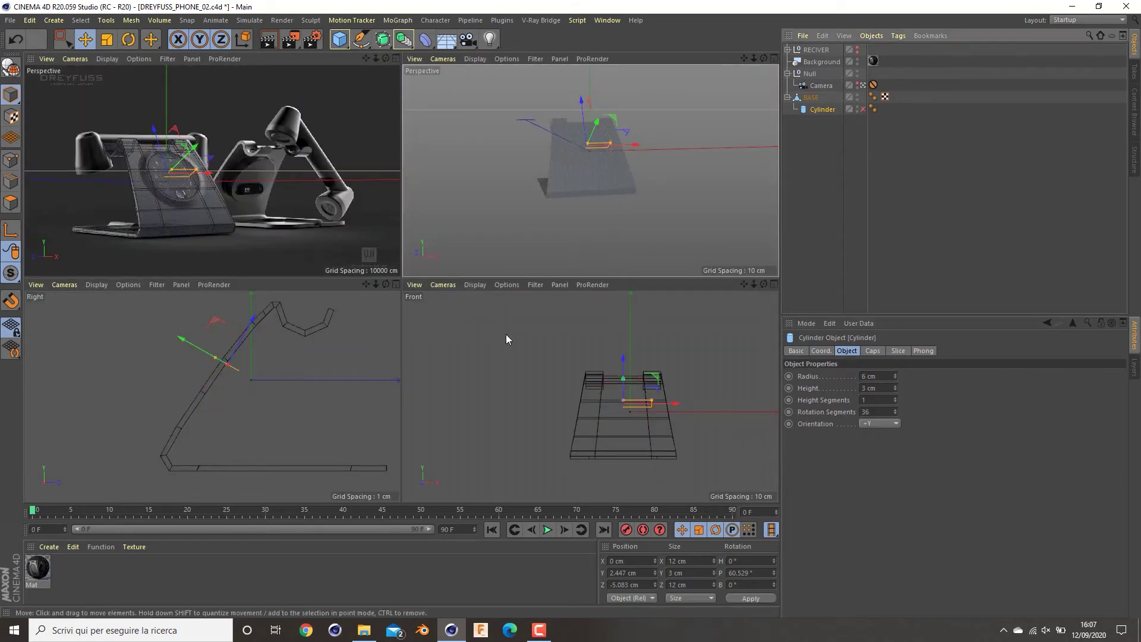
click(862, 110)
text(6.2)
key(Return)
- Slide the cylinder down the sloped panel to about 1.6 cm in Y and -5.56 cm in Z
middle_click(565, 181)
drag(334, 168, 336, 176)
middle_click(336, 176)
middle_click(113, 191)
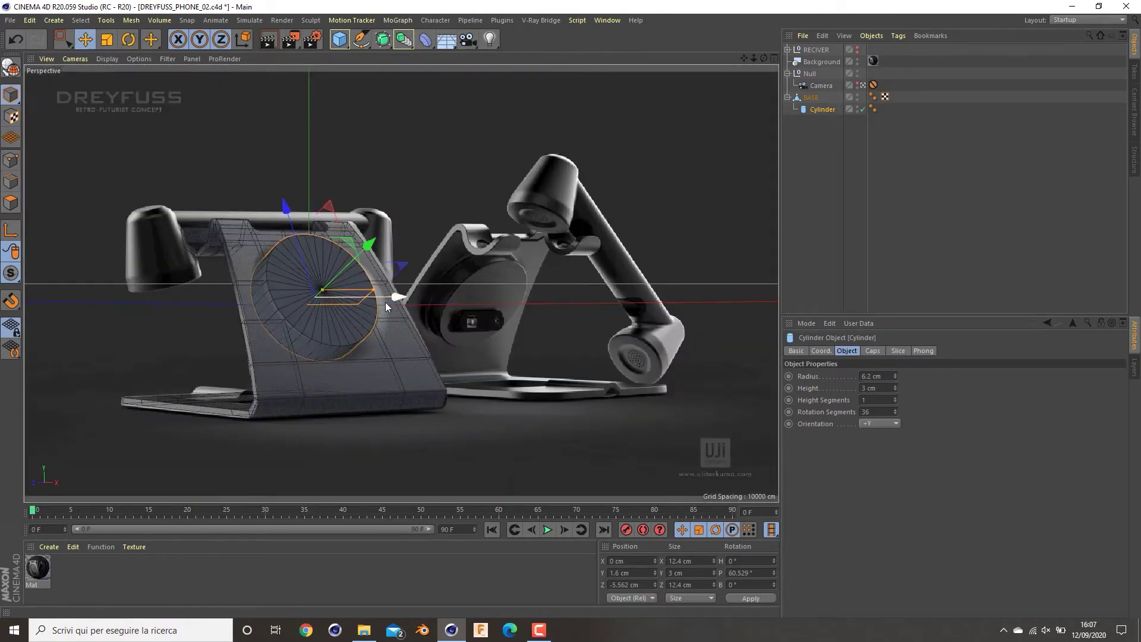
middle_click(334, 345)
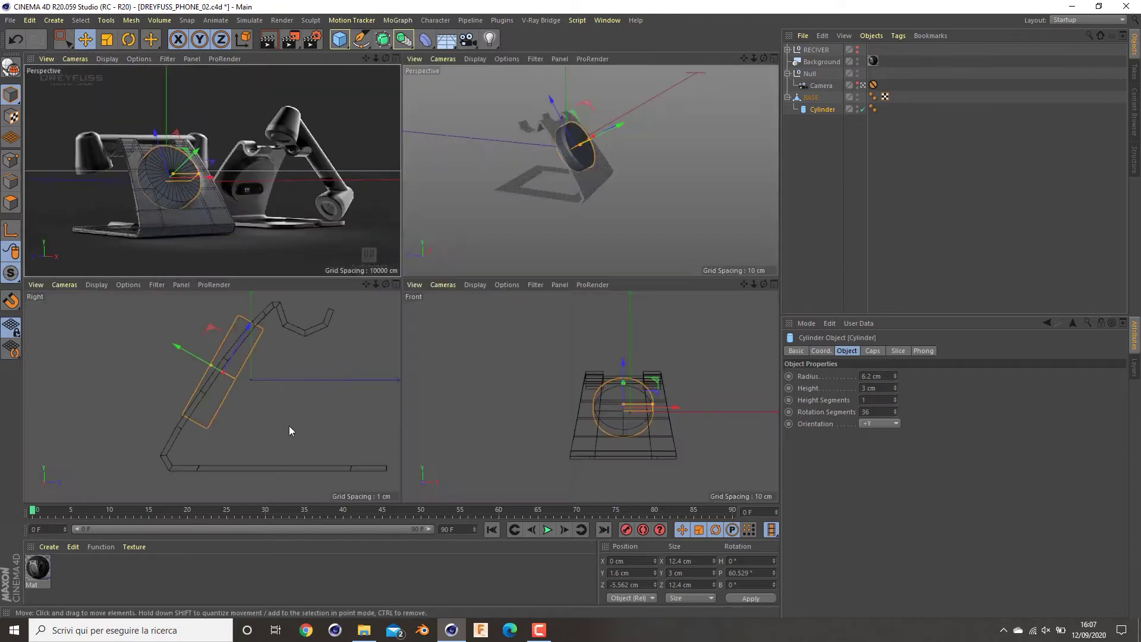
- Rotate the cylinder to a pitch of about 55.5° and shift it to line up with the sloped panel's profile
key(r)
drag(236, 341, 193, 350)
key(w)
key(e)
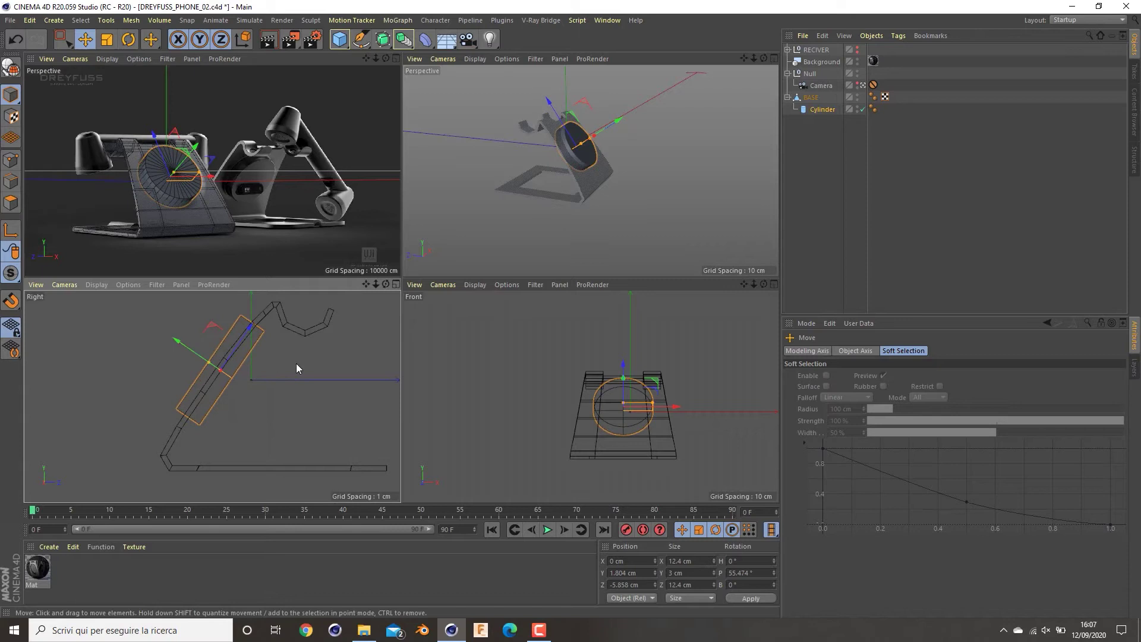
- Turn off X-Ray for BASE and toggle the cylinder's X-Ray option
middle_click(505, 253)
click(527, 301)
click(813, 98)
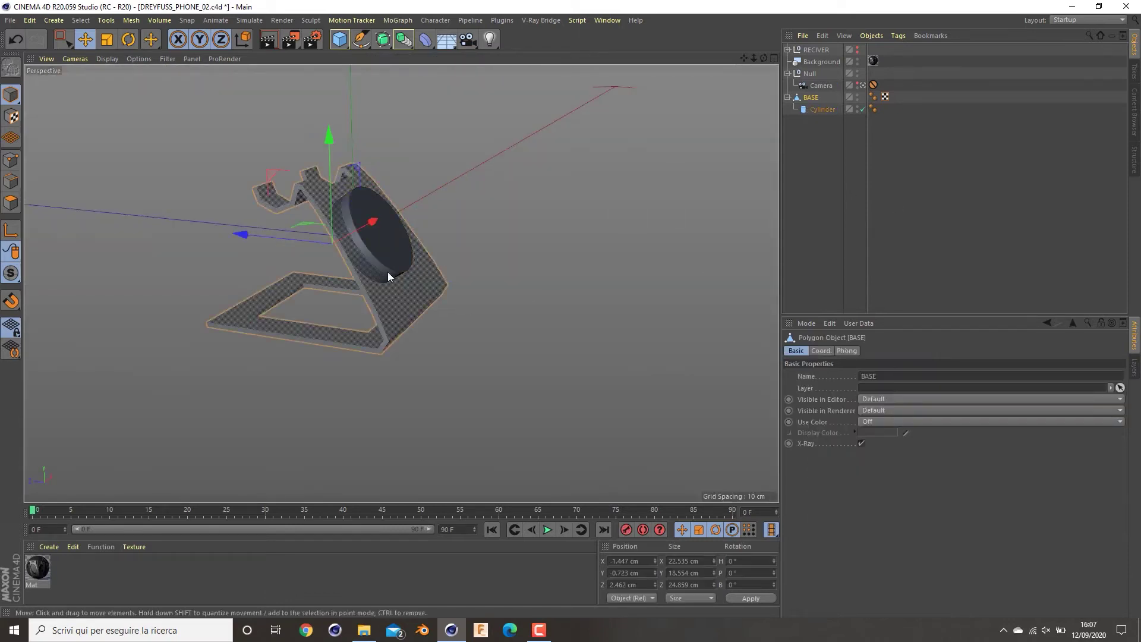
click(860, 444)
alt+drag(558, 334, 498, 284)
click(808, 110)
click(797, 350)
click(861, 455)
click(570, 348)
click(817, 110)
click(517, 345)
click(401, 290)
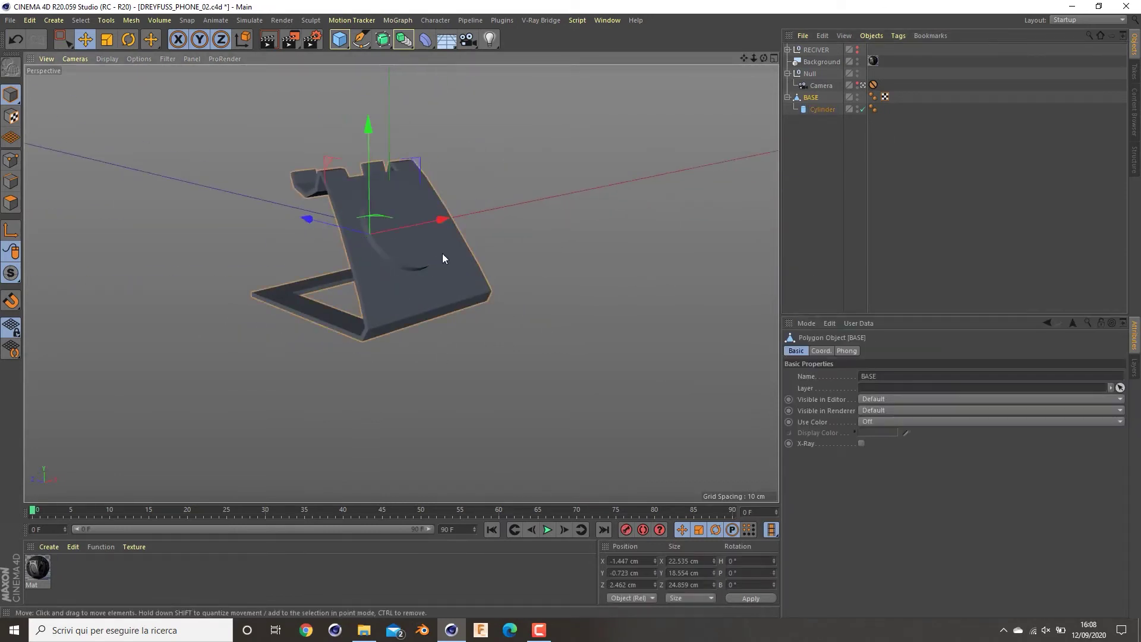
- Switch BASE to point editing and set the cylinder's rotation segments to 12
click(10, 160)
alt+drag(389, 258, 287, 293)
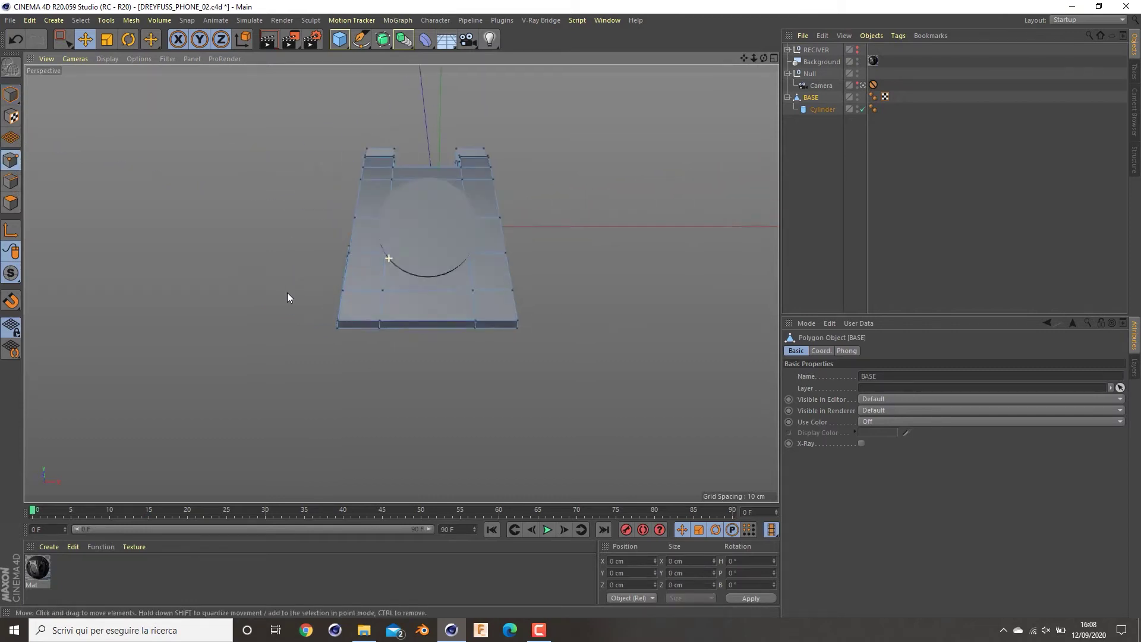
middle_click(287, 297)
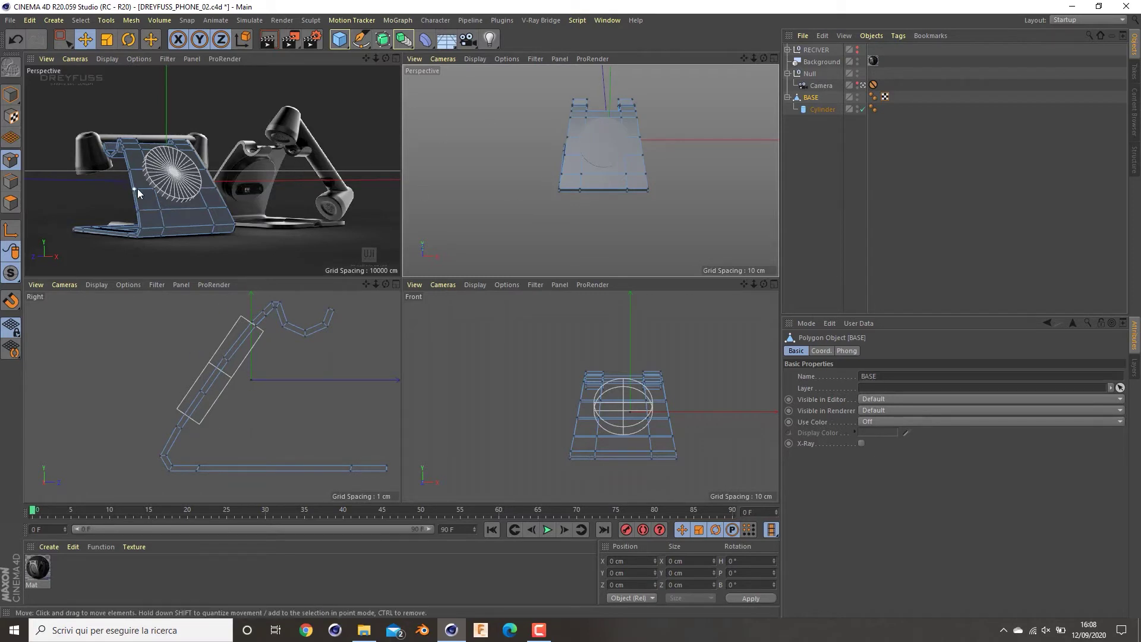
click(822, 110)
click(873, 351)
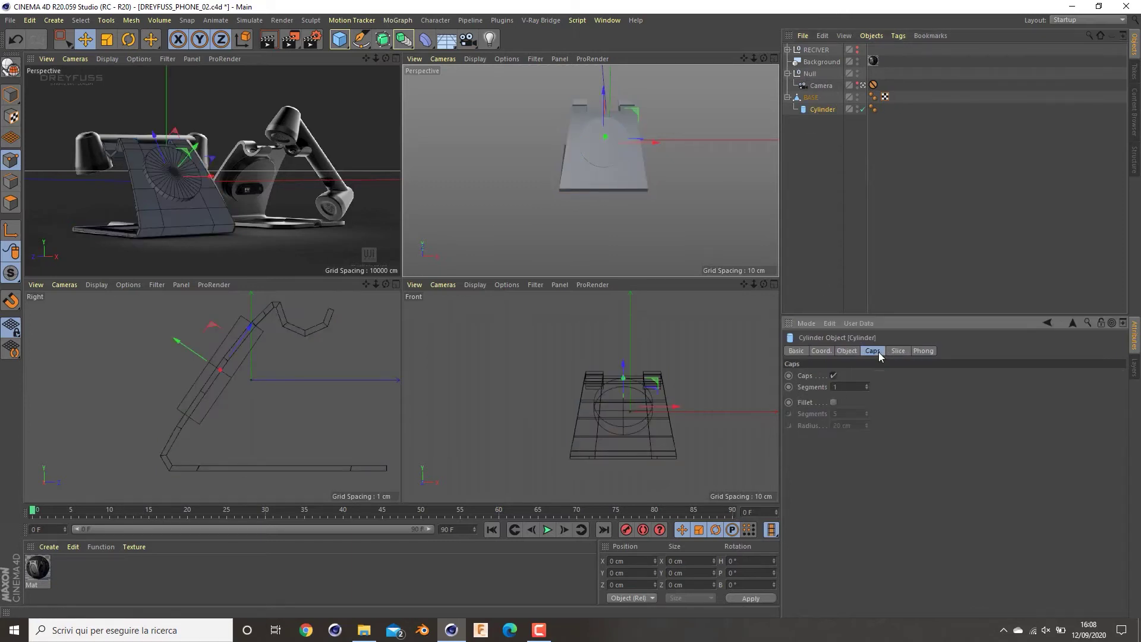
click(848, 351)
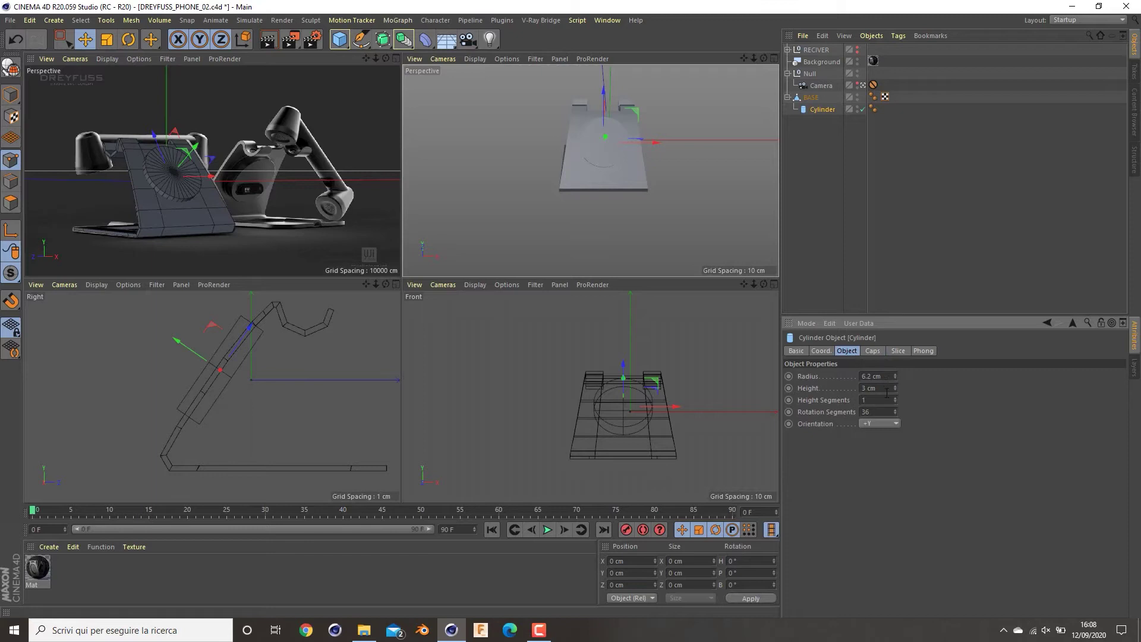
click(877, 414)
text(12)
key(Return)
- Set the cylinder's radius to 6.4 cm and nudge it to match the dial in the reference image
text(4)
key(Return)
drag(162, 145, 162, 148)
middle_click(191, 218)
middle_click(332, 259)
middle_click(169, 206)
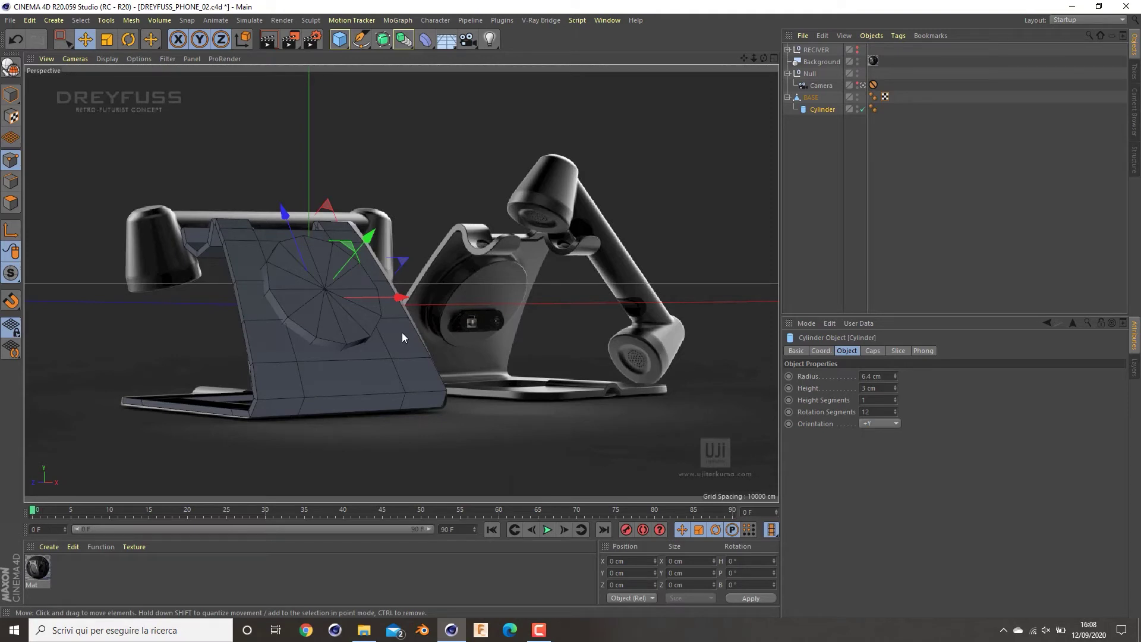
- Move the cylinder out of the BASE hierarchy to the top level
middle_click(330, 333)
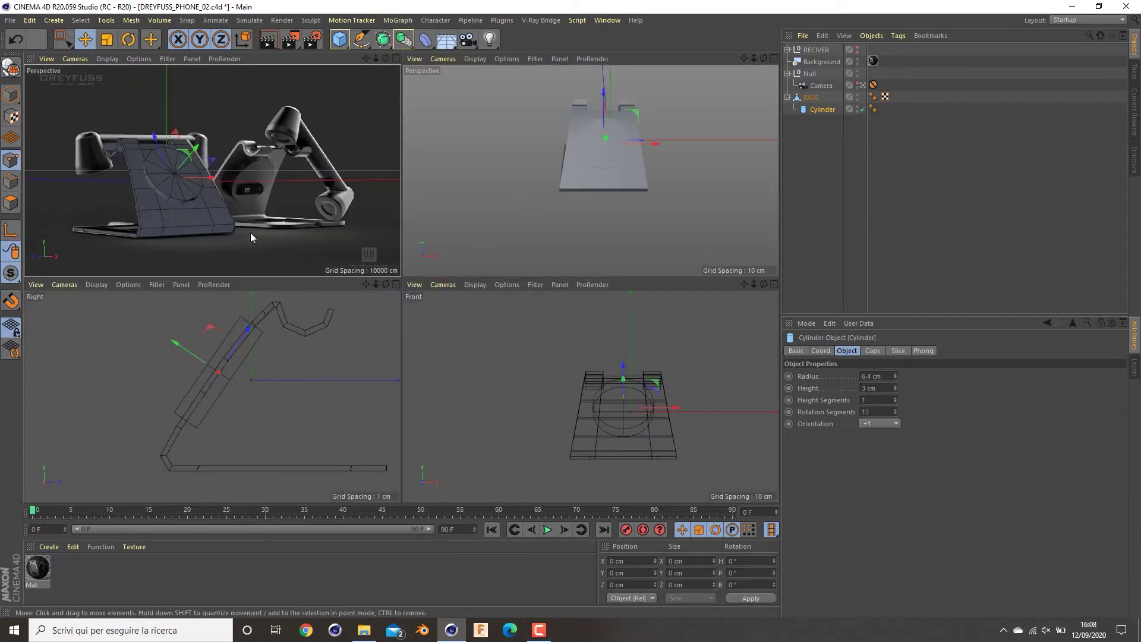
click(811, 97)
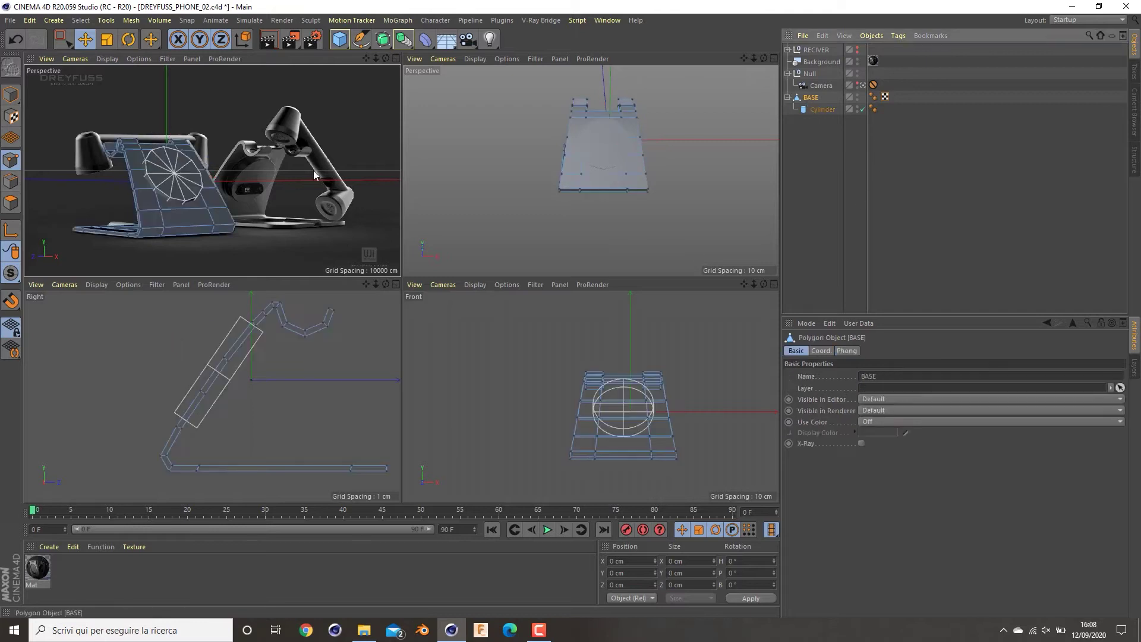
click(815, 110)
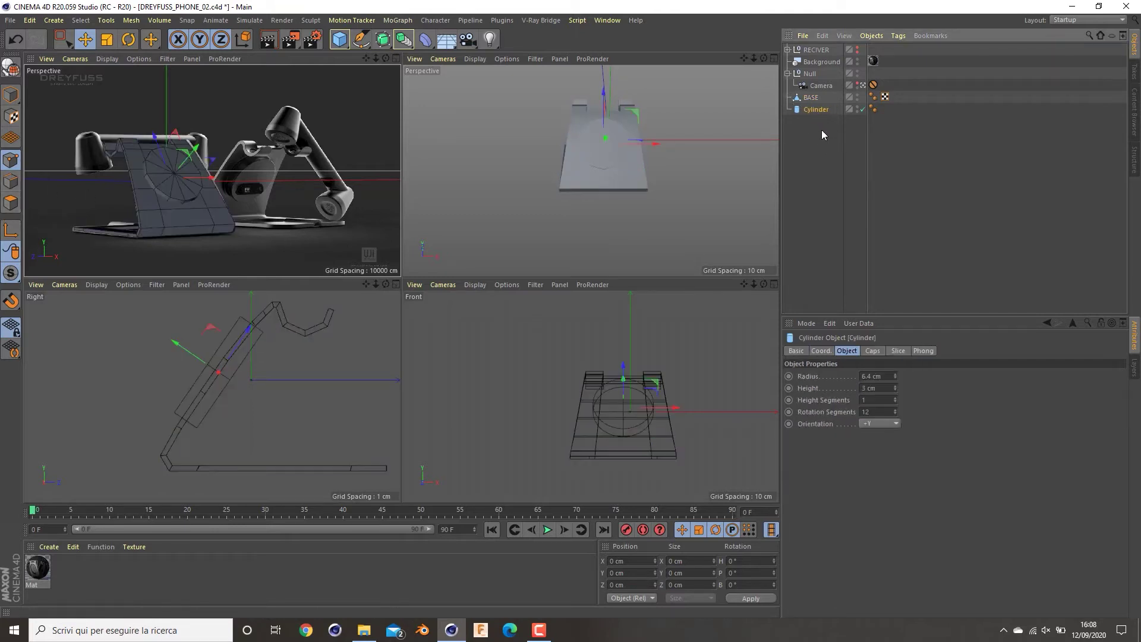
- Add a loop cut at 50% offset down the middle of BASE
click(814, 98)
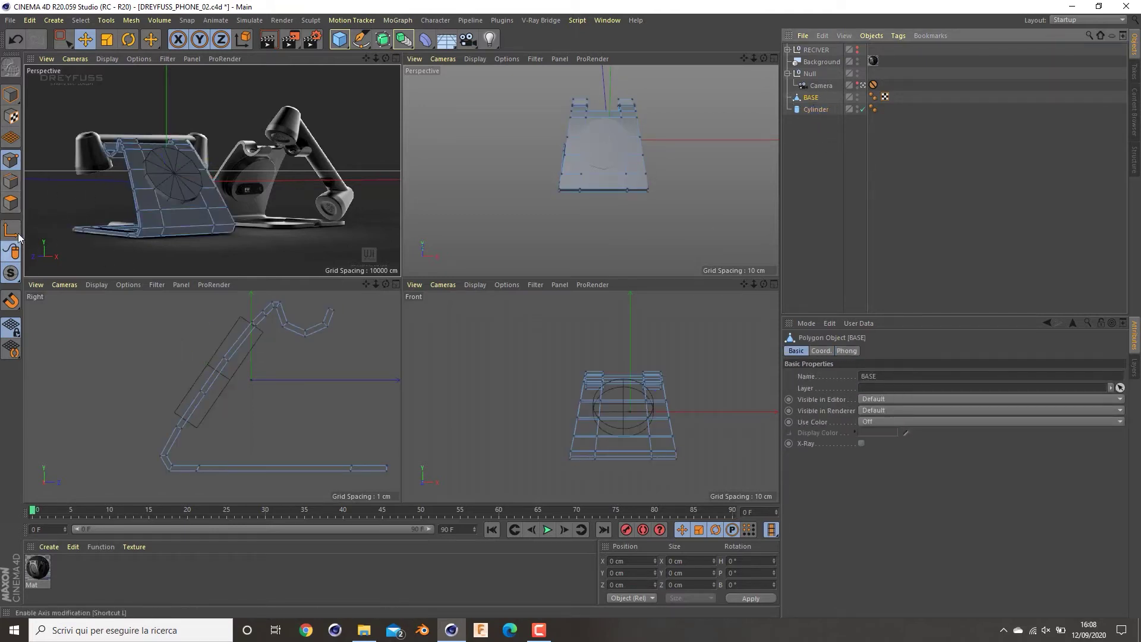
key(k)
key(l)
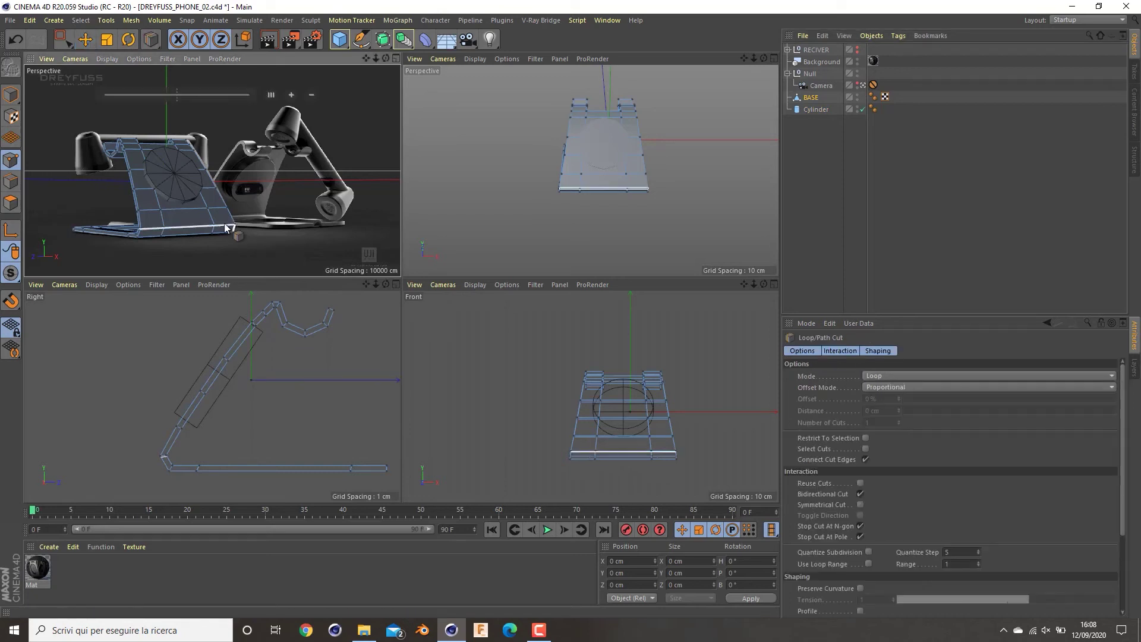
click(190, 225)
click(898, 398)
drag(896, 399, 814, 409)
text(50)
key(Return)
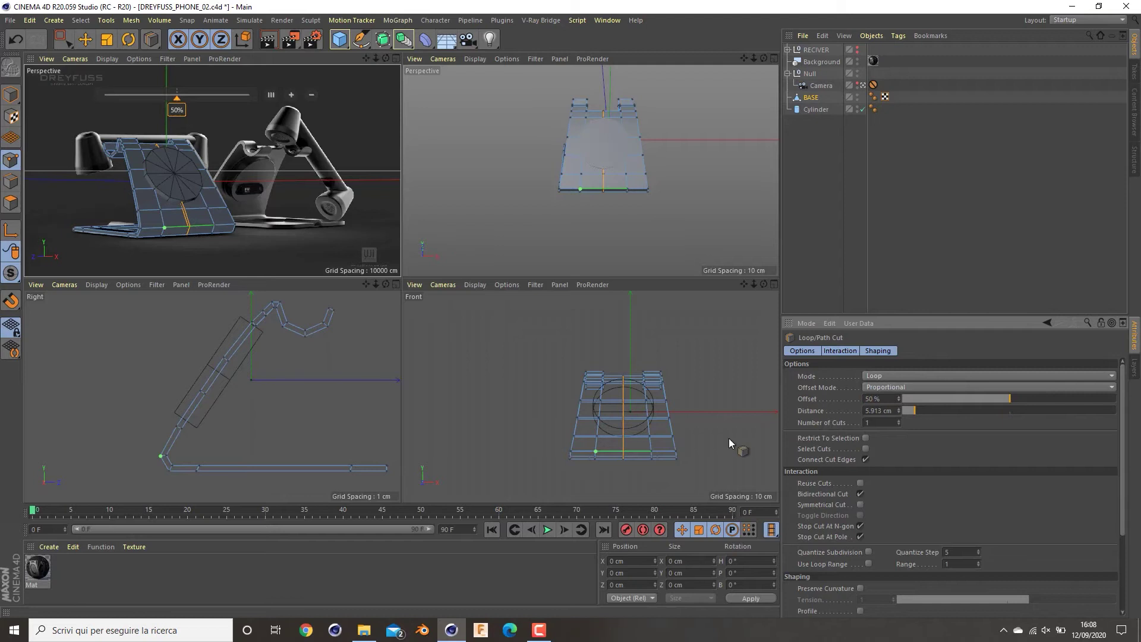
middle_click(138, 187)
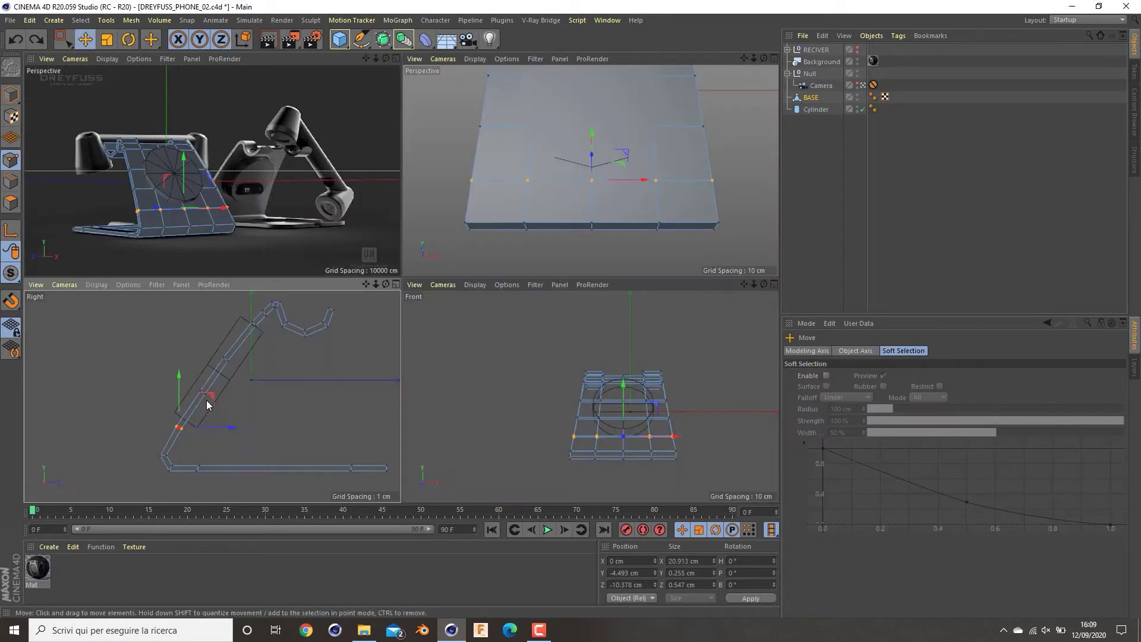
- Move BASE's row of points below the dial up the slope to line up with the cylinder's lower edge
drag(211, 395, 219, 386)
alt+right_drag(194, 436, 263, 414)
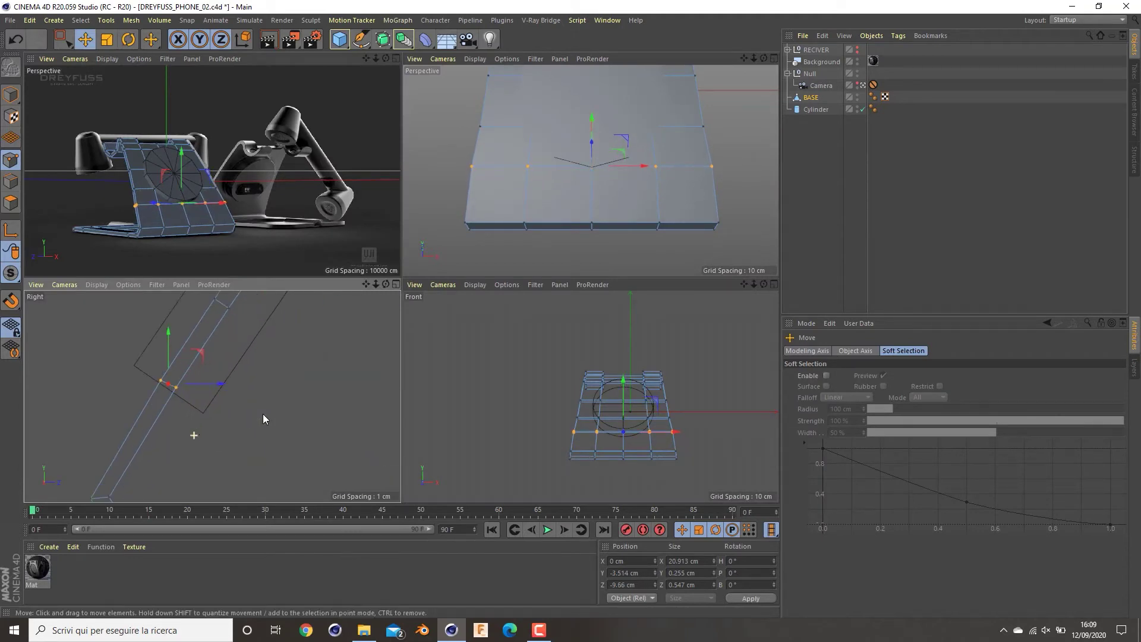
drag(200, 358, 199, 361)
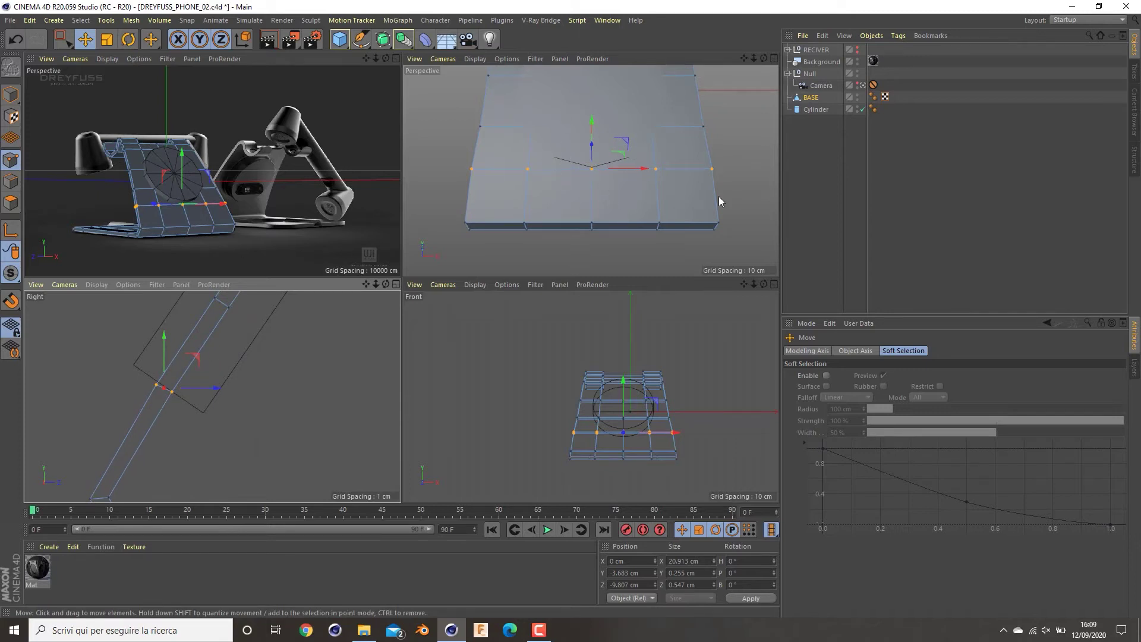
- Scale the row of points below the dial slightly along X to follow BASE's tapered sides, and deselect it
alt+right_drag(637, 438, 752, 432)
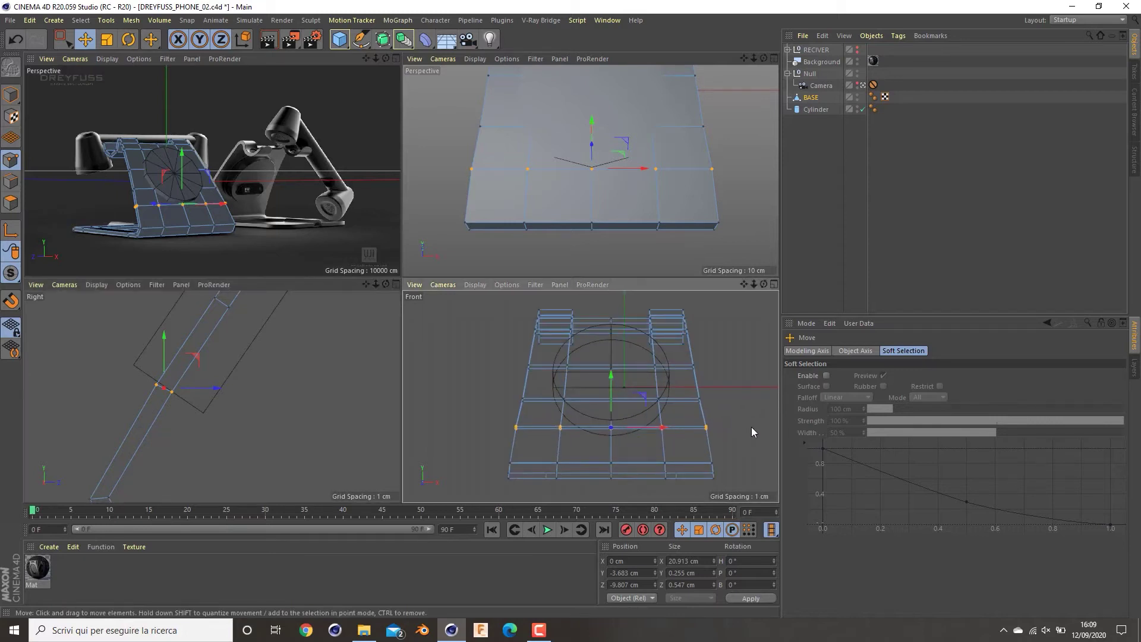
key(0)
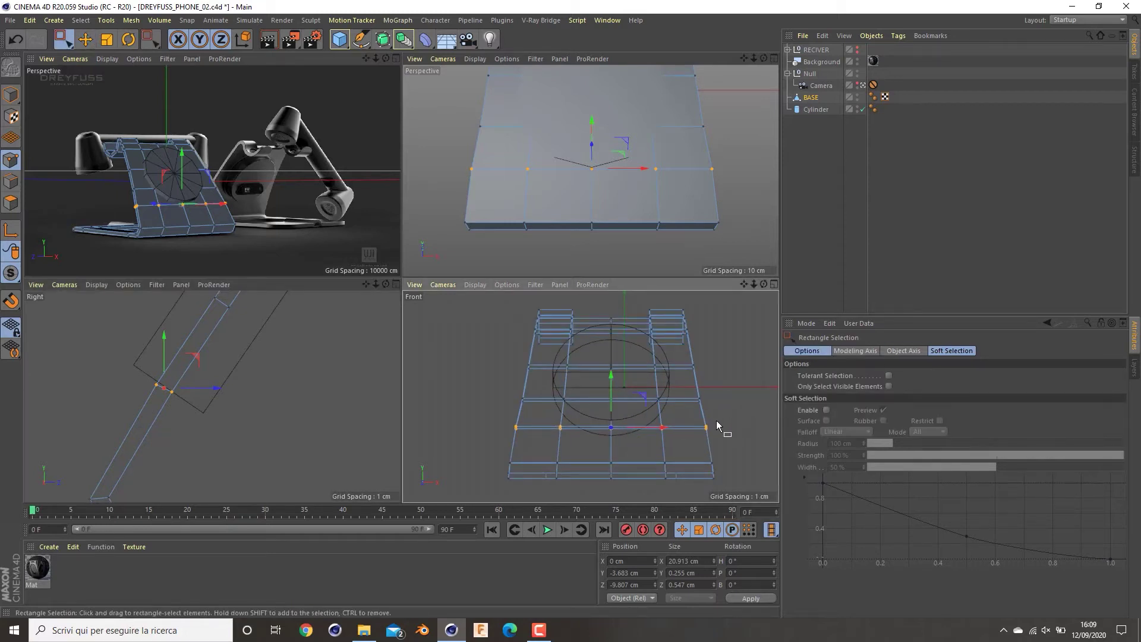
key(r)
key(t)
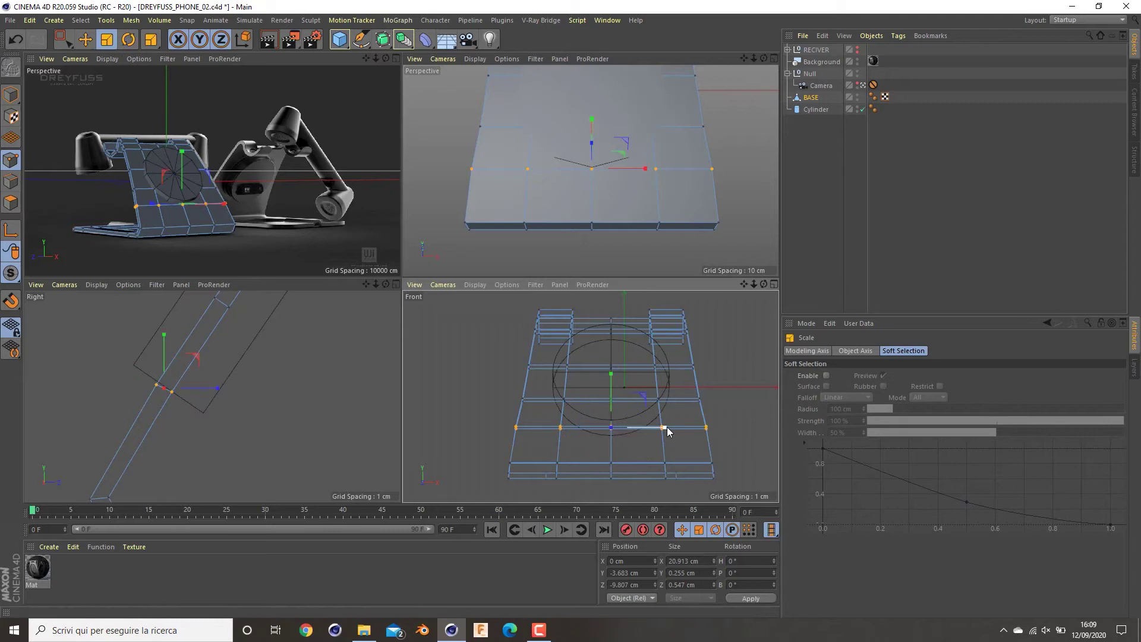
drag(665, 427, 665, 429)
click(740, 409)
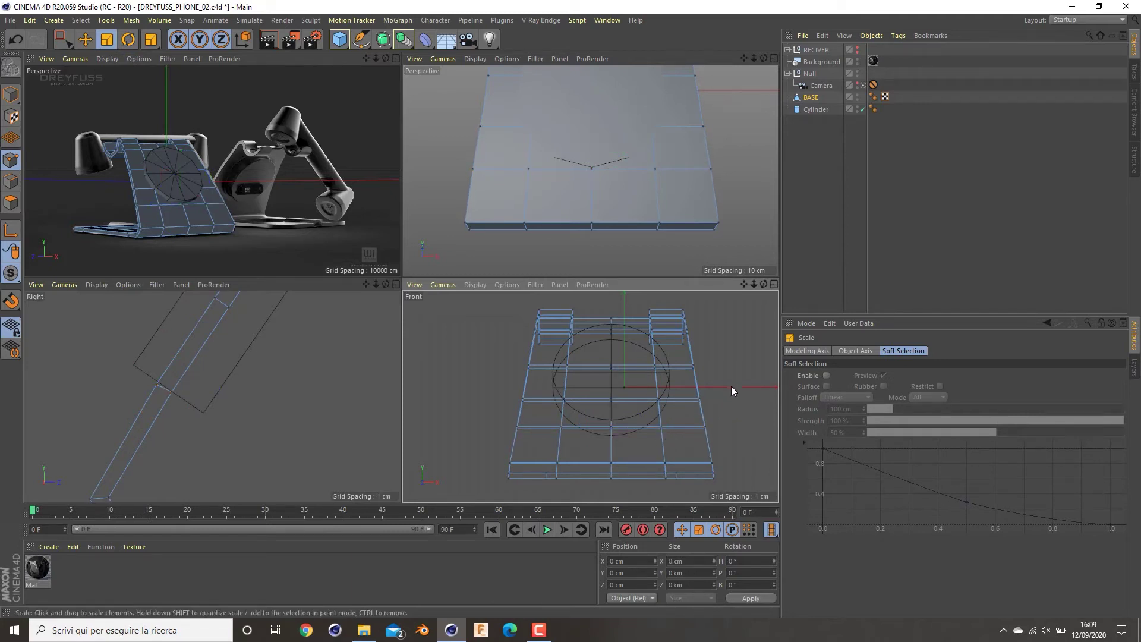
- Delete all BASE points on the left of the new centre line
key(space)
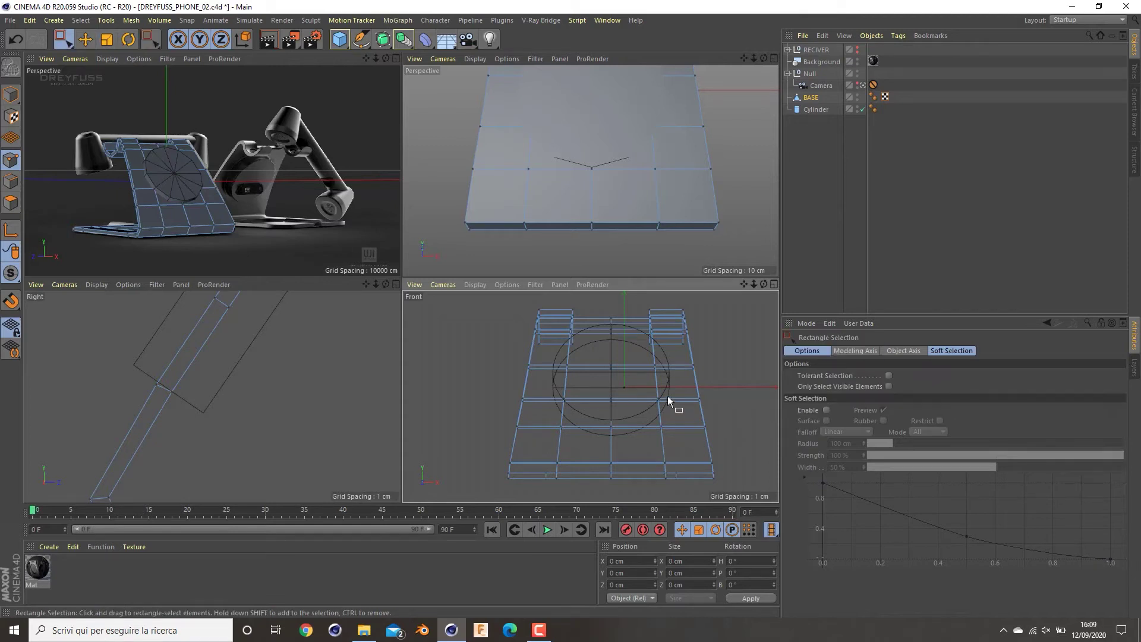
drag(670, 392, 627, 413)
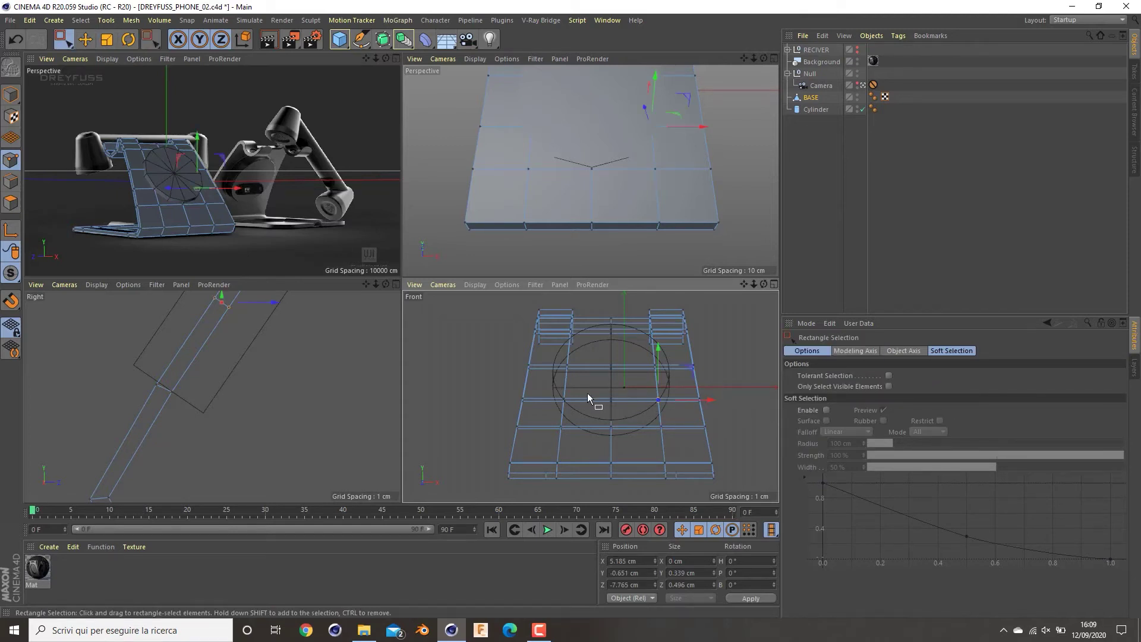
drag(590, 295, 442, 514)
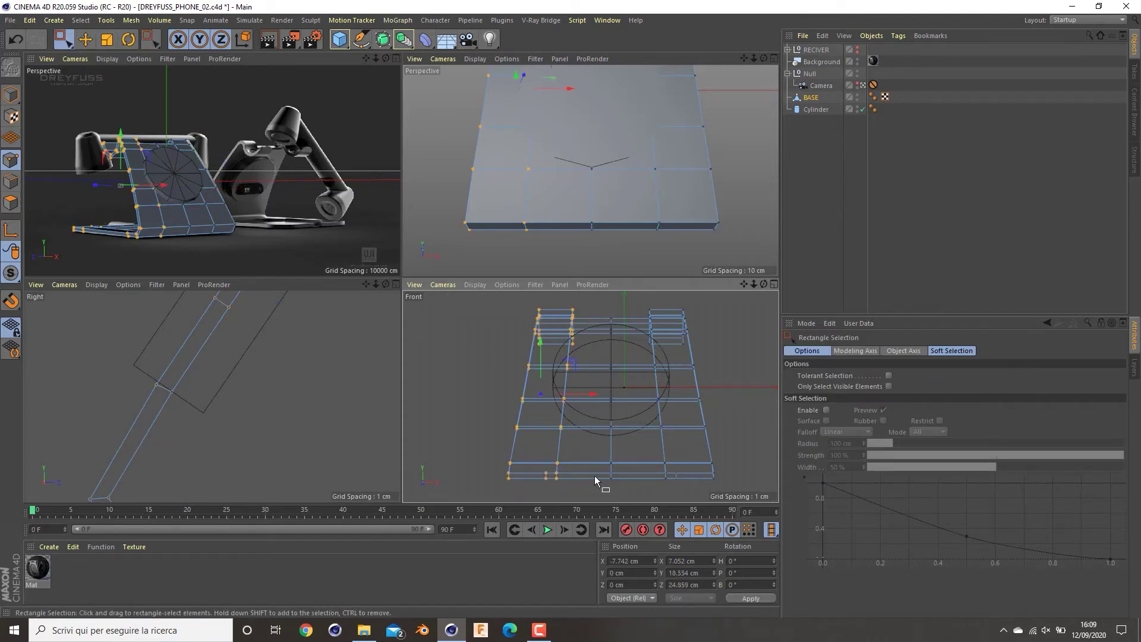
key(Delete)
- Create a Symmetry object and nest it under BASE
click(380, 45)
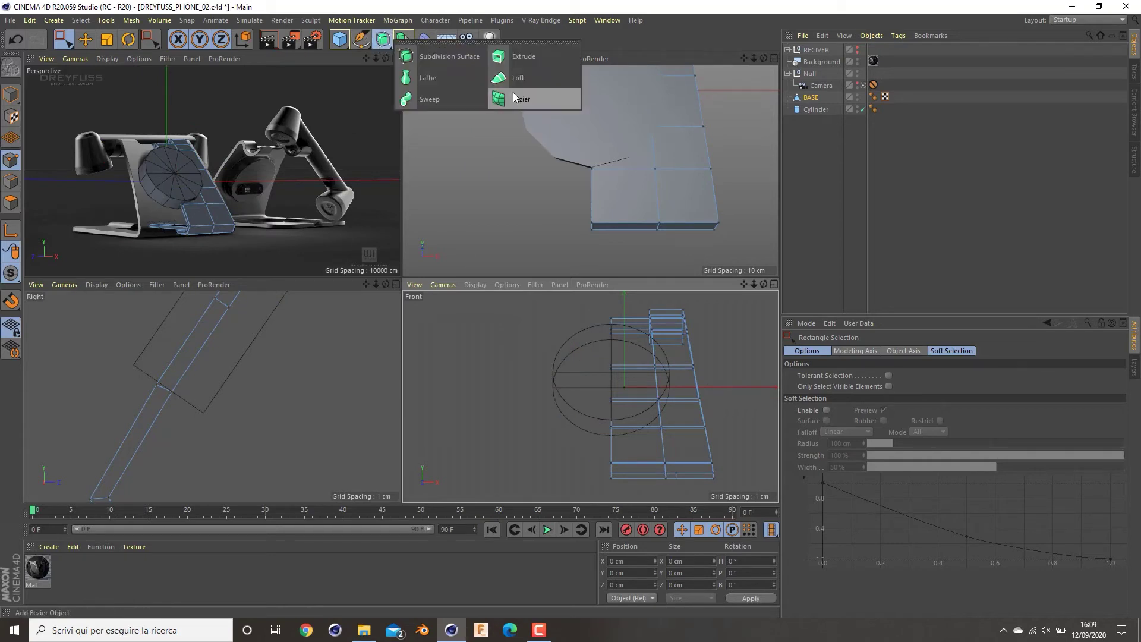
click(402, 39)
drag(584, 72, 558, 104)
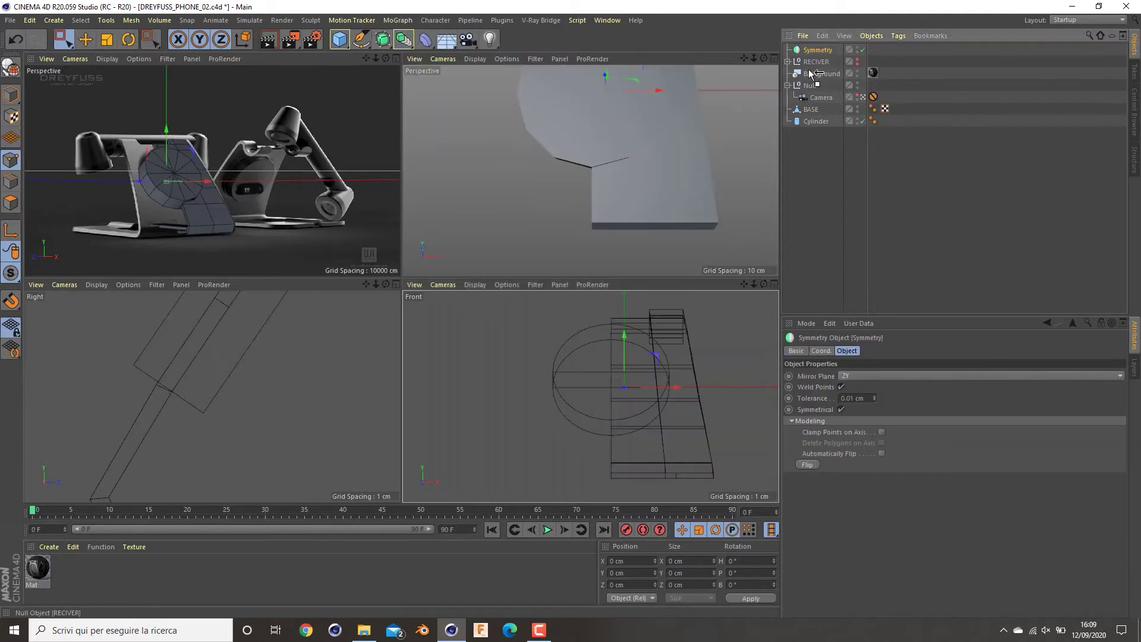
drag(812, 98, 820, 109)
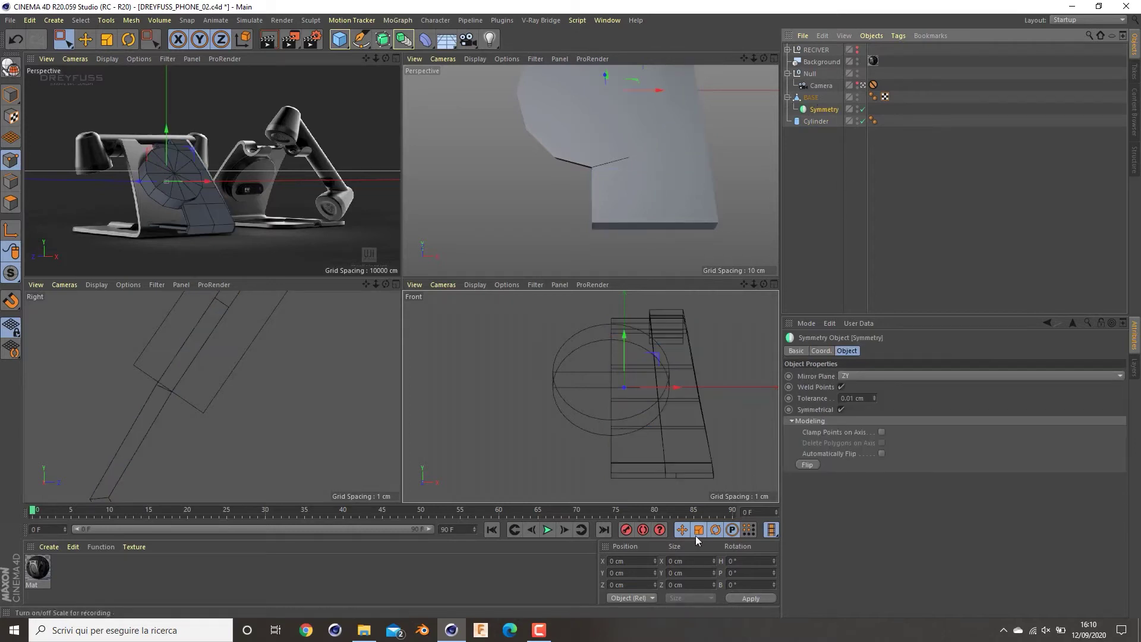
- Set the Symmetry object's X, Y and Z position relative to BASE to 0 cm
click(11, 93)
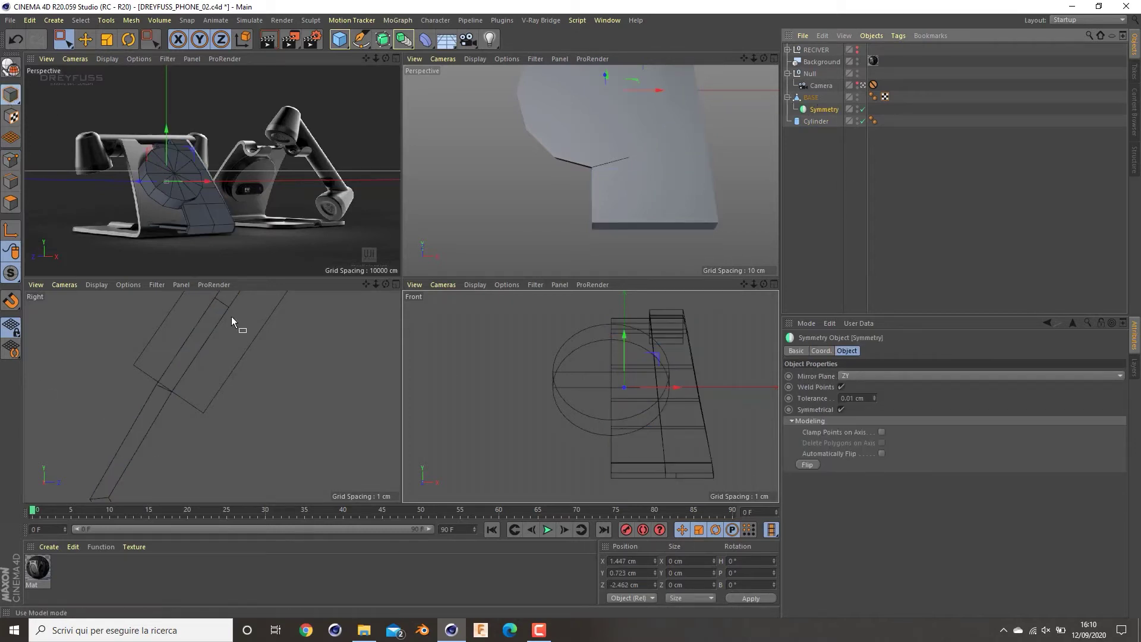
double_click(637, 565)
text(0)
click(638, 585)
text(0)
key(Return)
double_click(640, 573)
text(0)
key(Return)
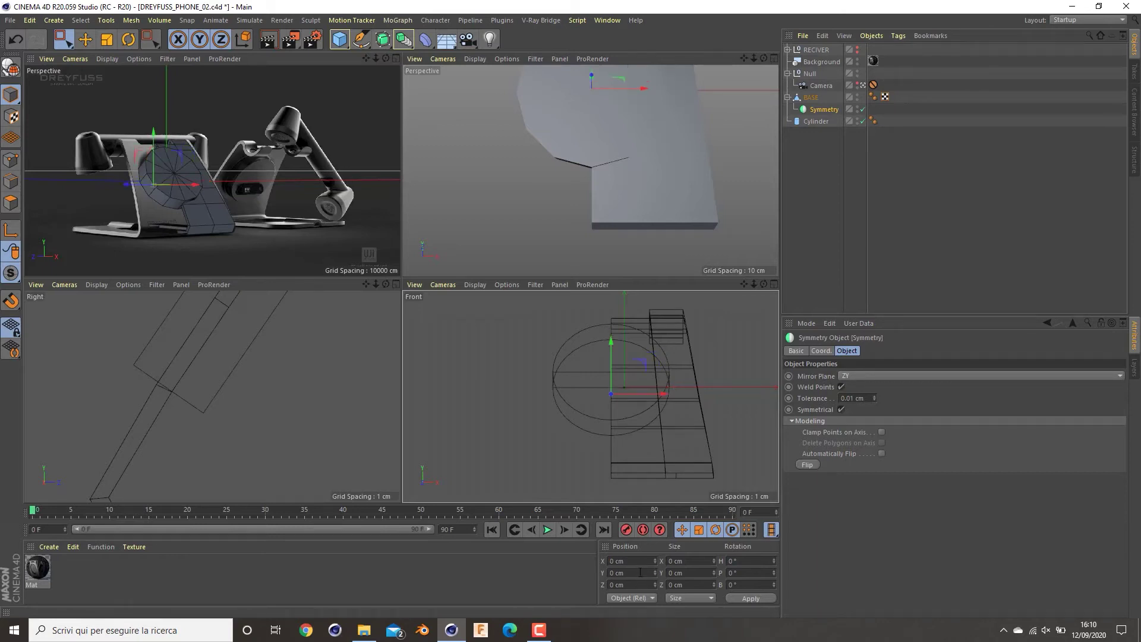
- Make BASE the child of the Symmetry object and switch it to point editing
drag(823, 110, 815, 107)
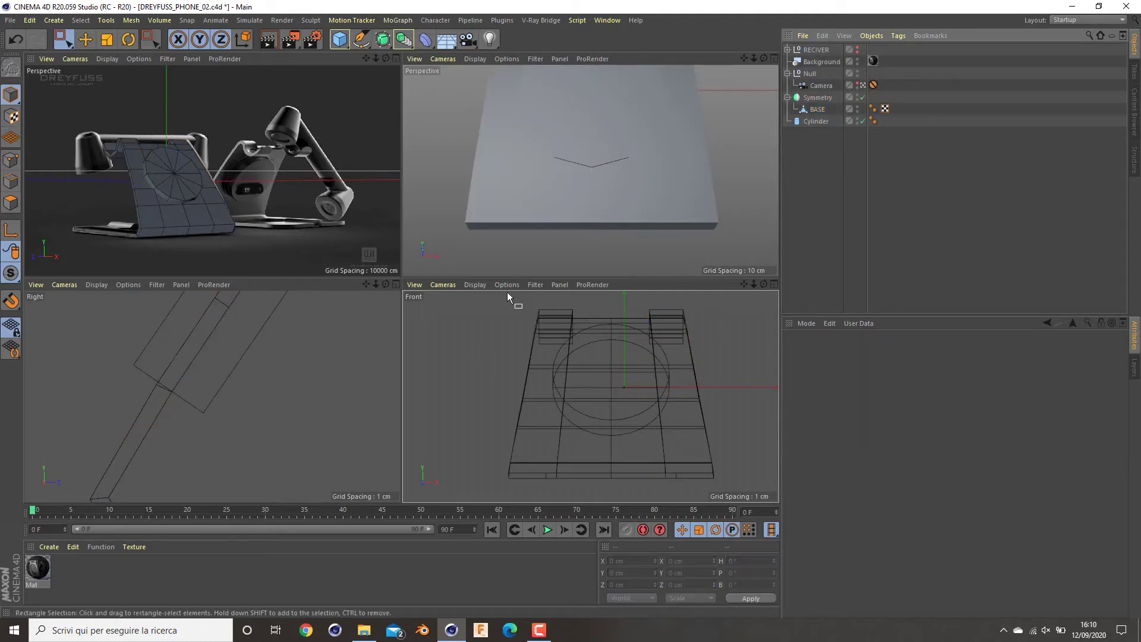
click(817, 109)
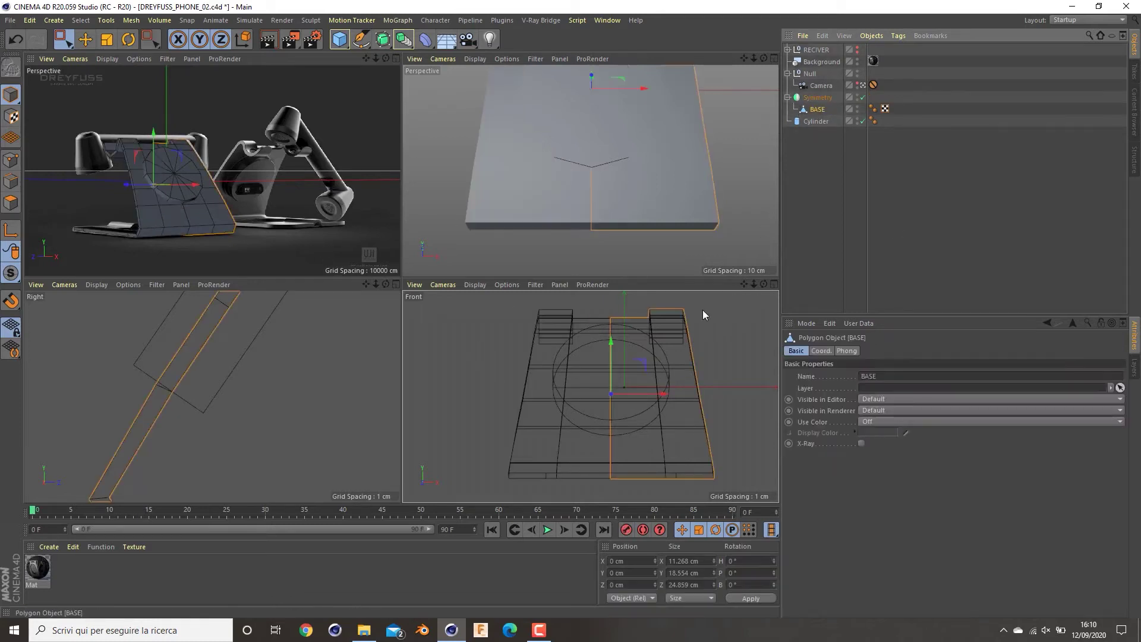
click(11, 159)
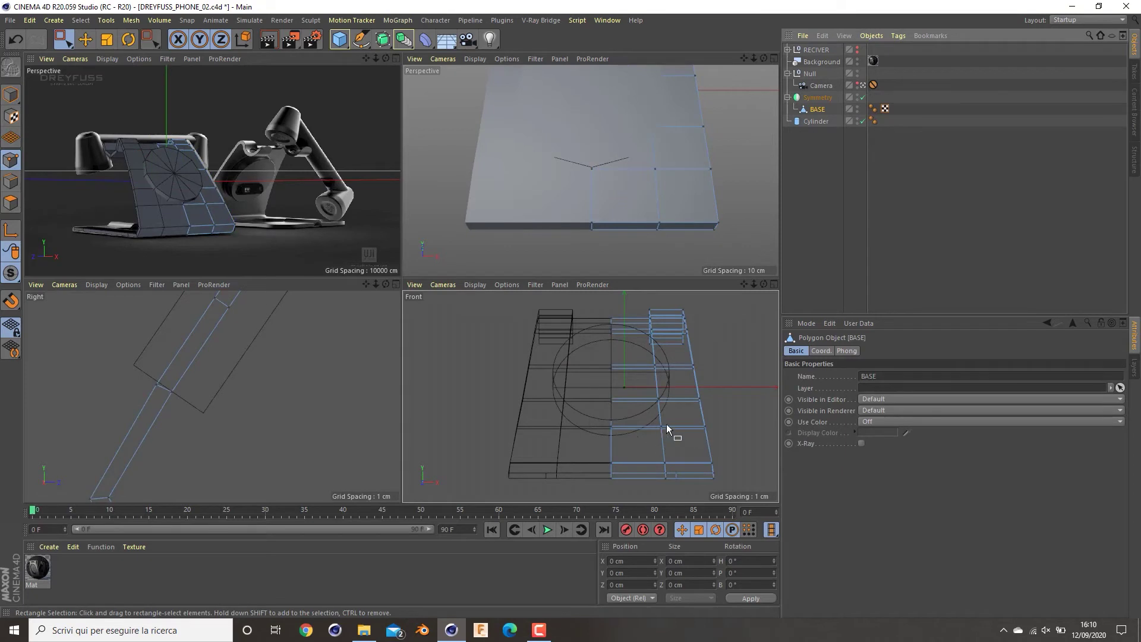
- Move BASE's inner pair of points just below the dial inward to about X 3.95 cm
scroll(666, 425, up, 3)
drag(671, 417, 608, 438)
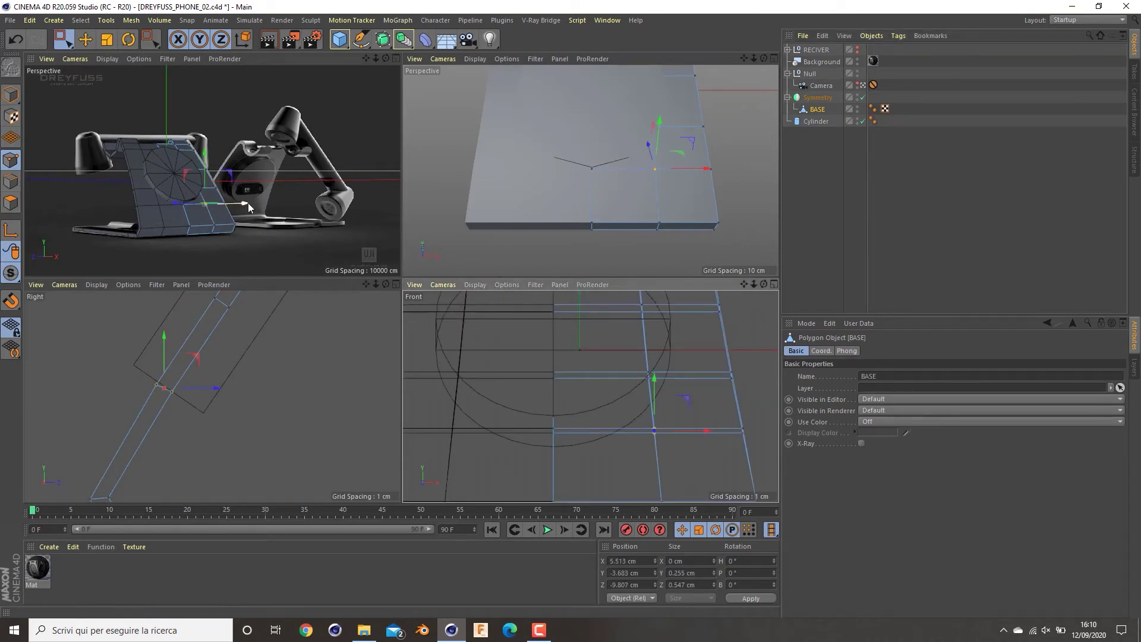
drag(689, 169, 670, 171)
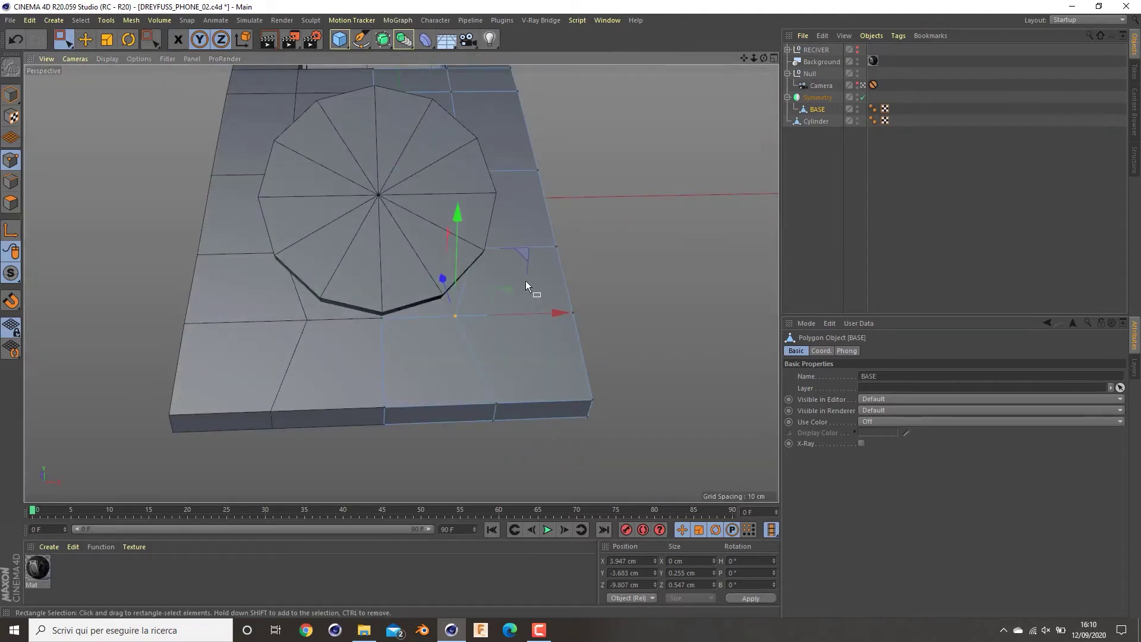
alt+drag(526, 259, 504, 302)
middle_click(501, 304)
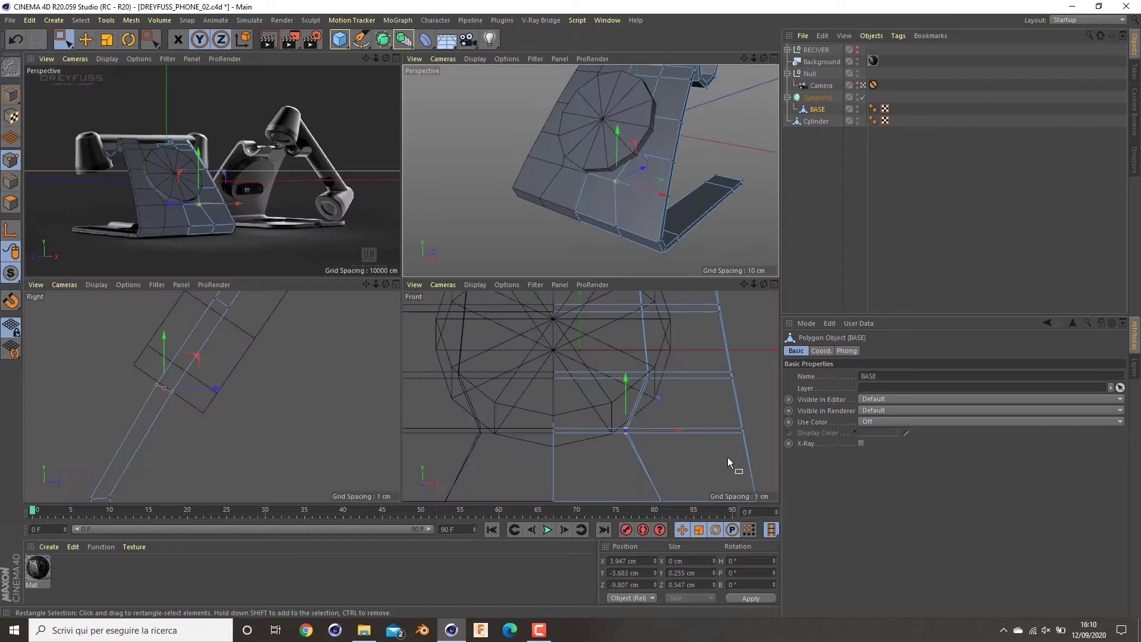
- Raise the inner pair of points to about Y -3.21 cm, towards the dial's outline
middle_click(728, 458)
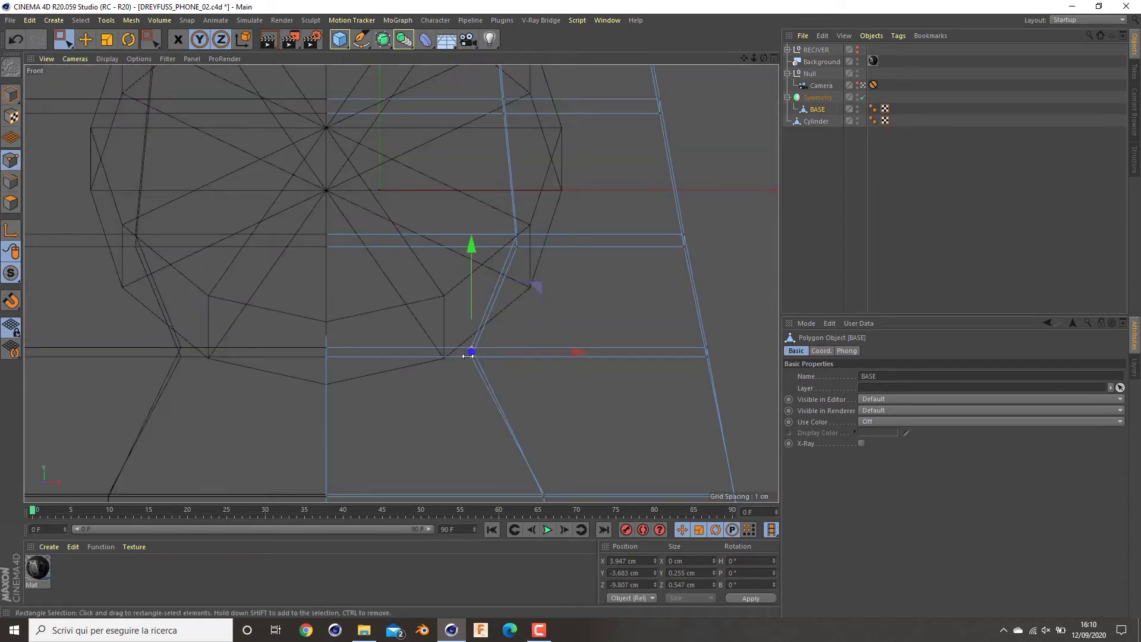
drag(470, 314, 477, 295)
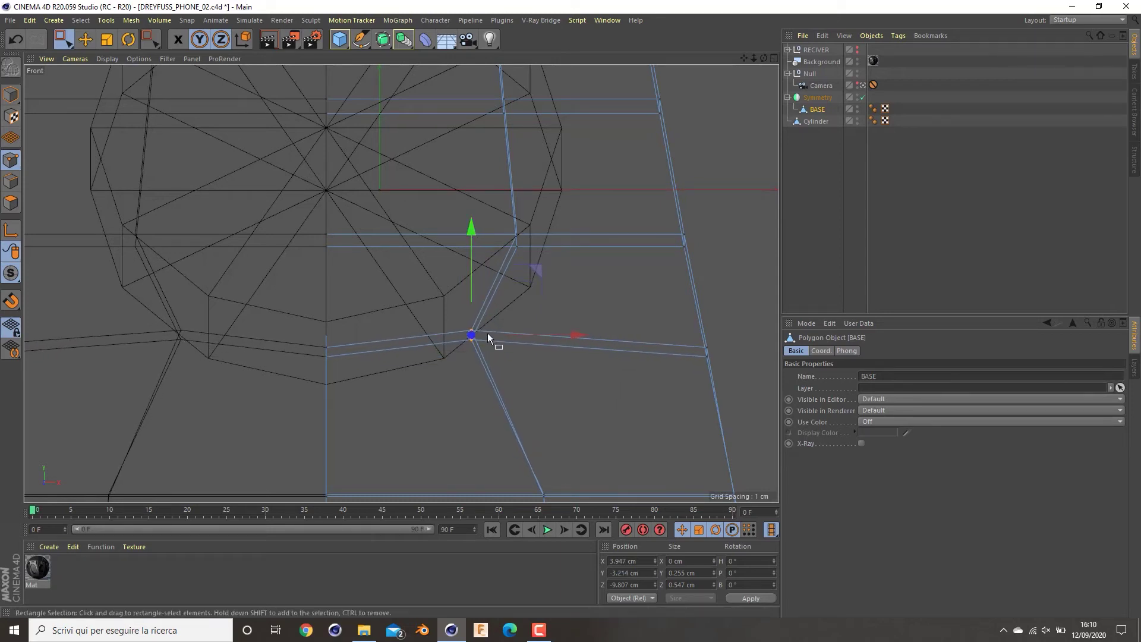
middle_click(475, 330)
middle_click(152, 234)
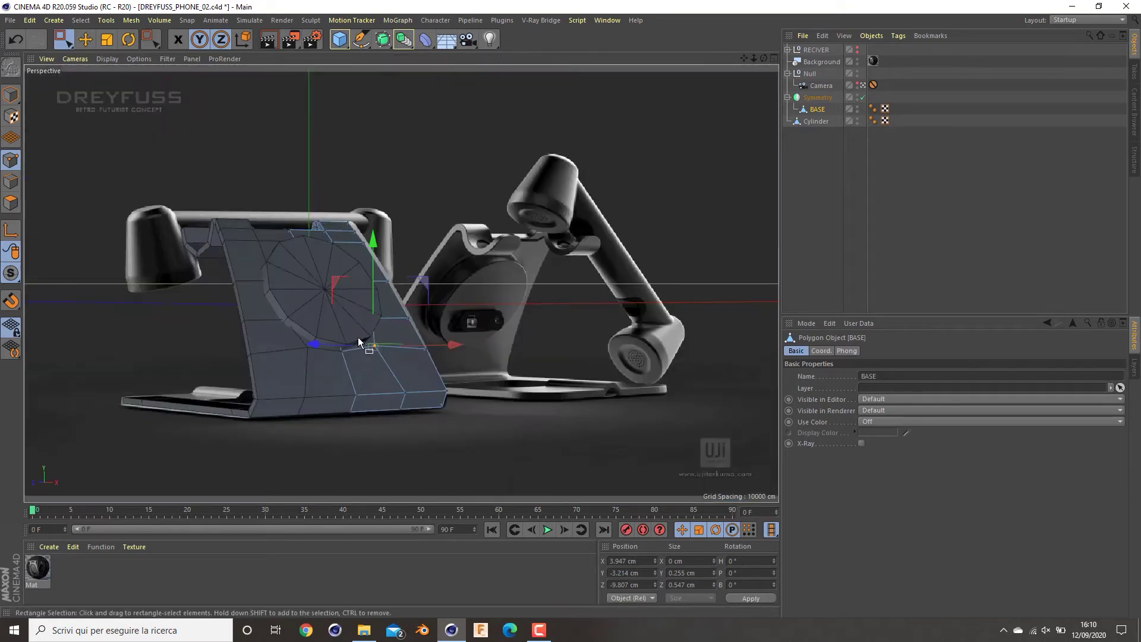
- Fit the inner point pair to the dial's lower corner at about X 3.36, Y -2.95 and Z -9.32 cm
drag(422, 282, 430, 277)
middle_click(429, 278)
drag(198, 329, 211, 336)
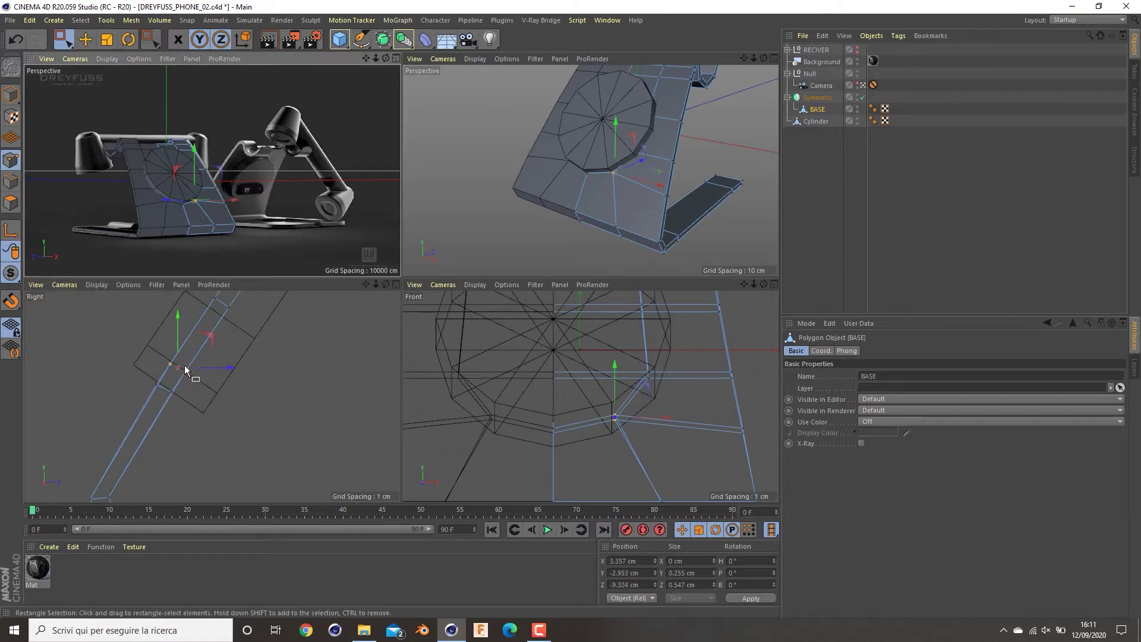
- Nudge the centre and outer points of the row below the dial to about Y -3.69 cm and Z -9.79 cm
middle_click(186, 370)
drag(330, 254, 260, 287)
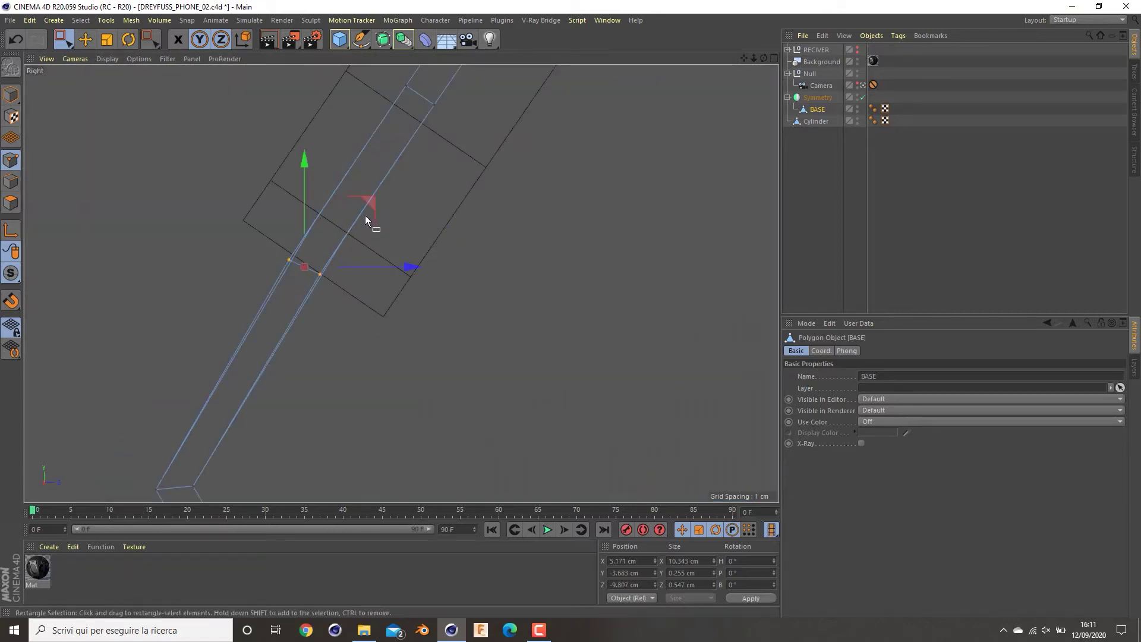
drag(367, 215, 369, 209)
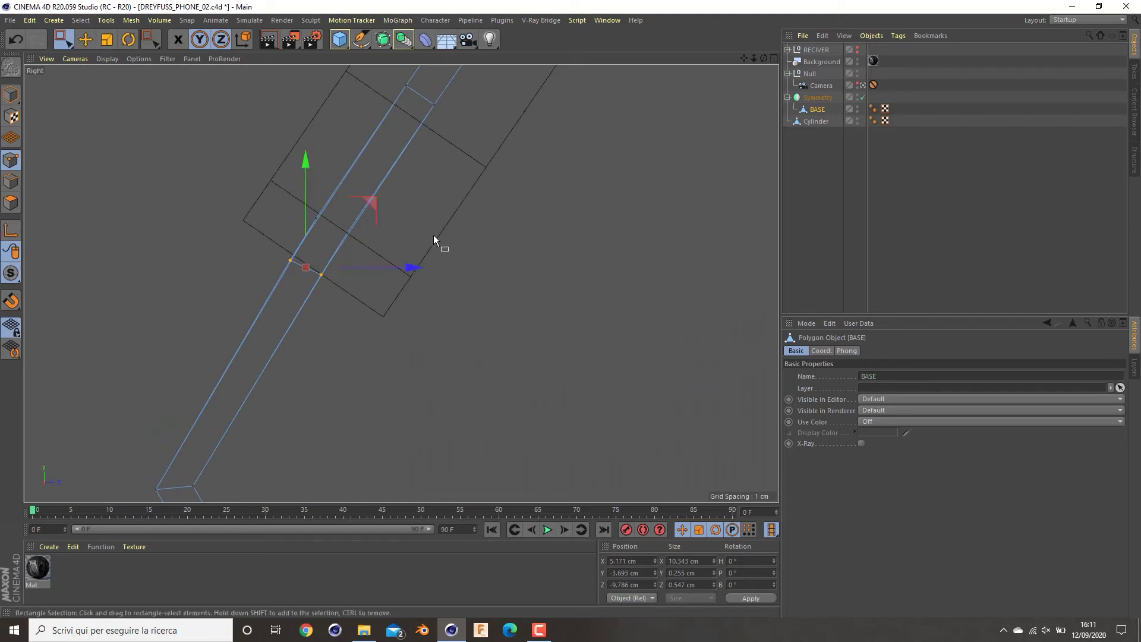
middle_click(434, 234)
- Deselect the points and add a loop cut across BASE beside the dial at about 35.4% offset
middle_click(364, 262)
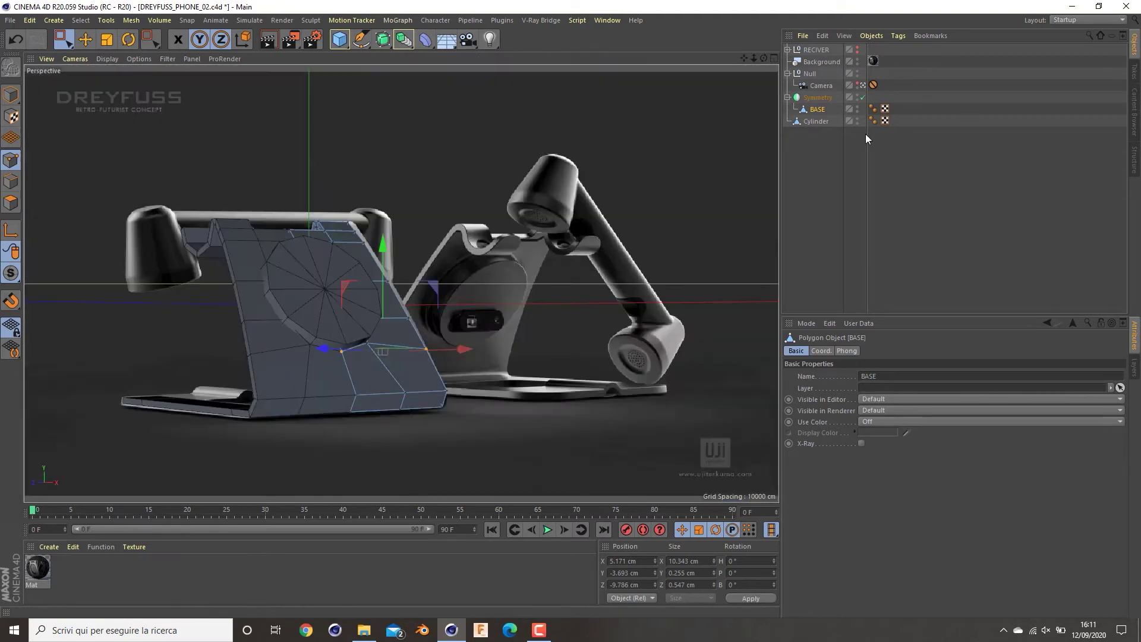
click(863, 85)
click(873, 85)
middle_click(489, 252)
middle_click(551, 249)
mouse_move(545, 264)
alt+mouse_down()
mouse_move(519, 246)
mouse_move(476, 261)
mouse_move(554, 263)
alt+mouse_up()
click(629, 243)
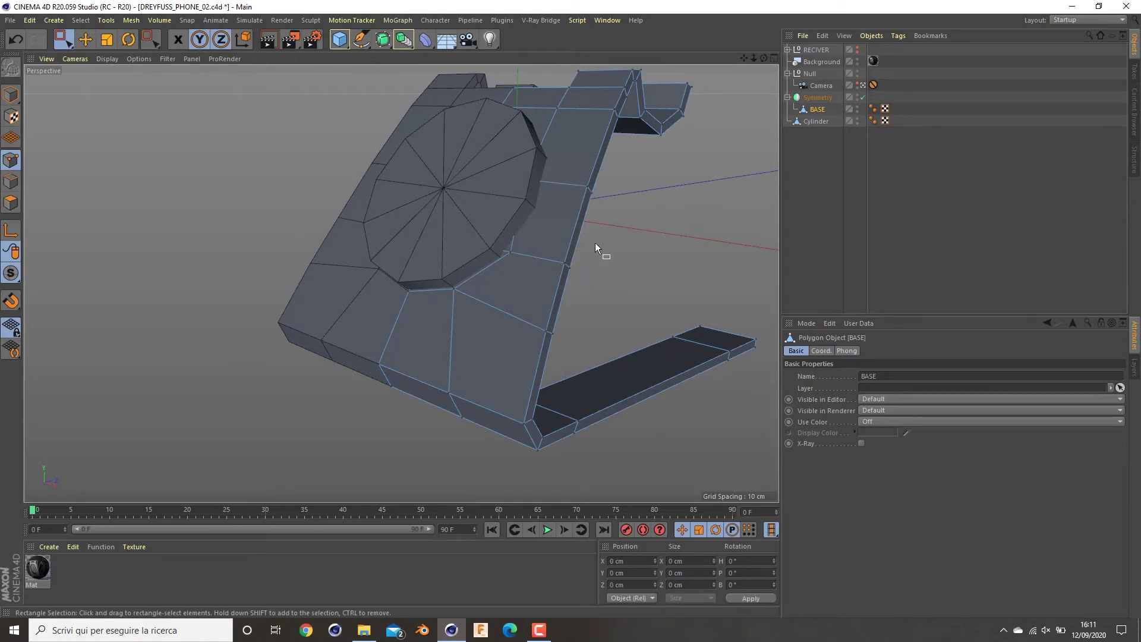
key(k)
key(l)
click(584, 220)
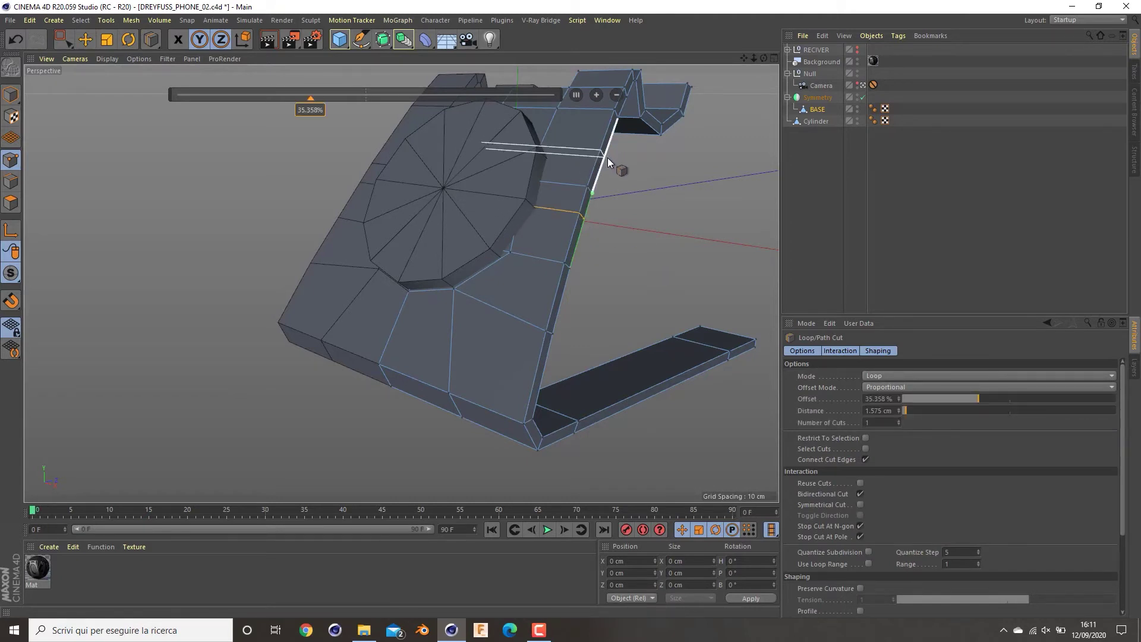
- Select BASE's point row at the dial's lower side and lower it to about Y -1.13 cm
key(e)
middle_click(644, 218)
middle_click(350, 334)
alt+middle_drag(541, 136, 437, 350)
alt+right_drag(473, 304, 448, 287)
key(space)
drag(441, 289, 394, 317)
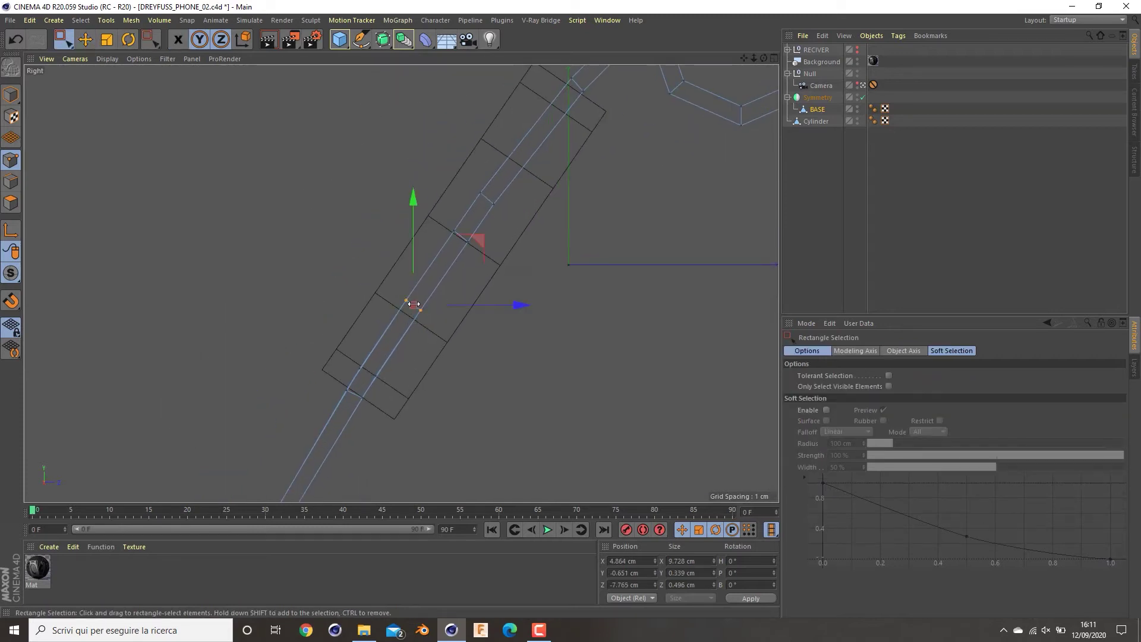
middle_click(418, 238)
middle_click(213, 194)
middle_click(476, 304)
middle_click(629, 165)
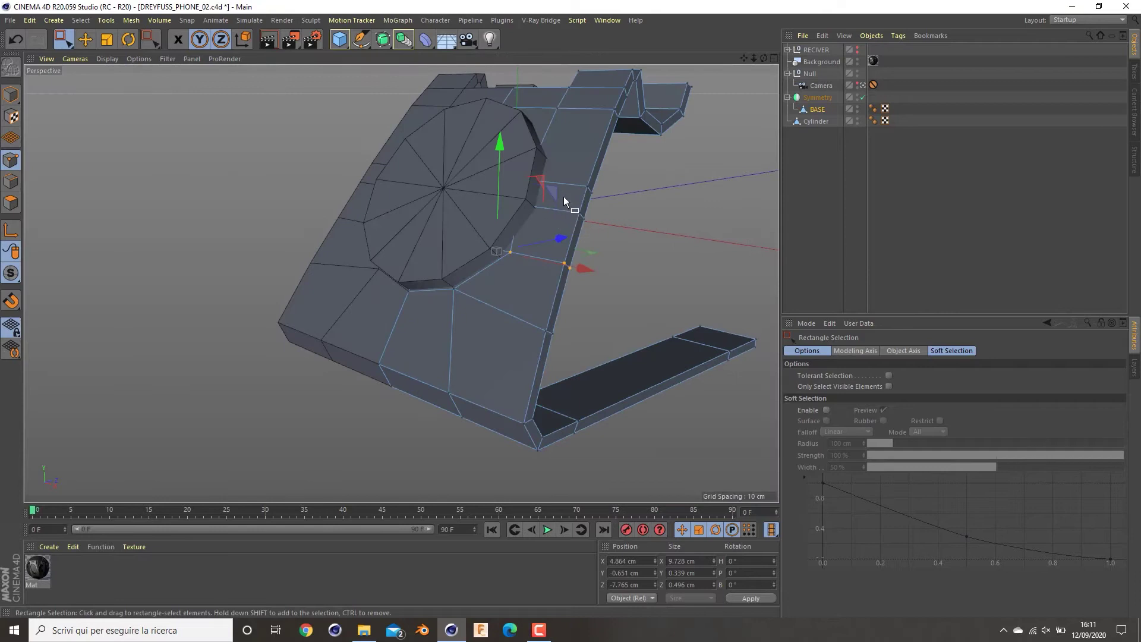
drag(502, 181, 498, 182)
- Move the same point row in side view onto the panel's slope, at about Y -0.92 and Z -8.05 cm
middle_click(499, 182)
middle_click(289, 388)
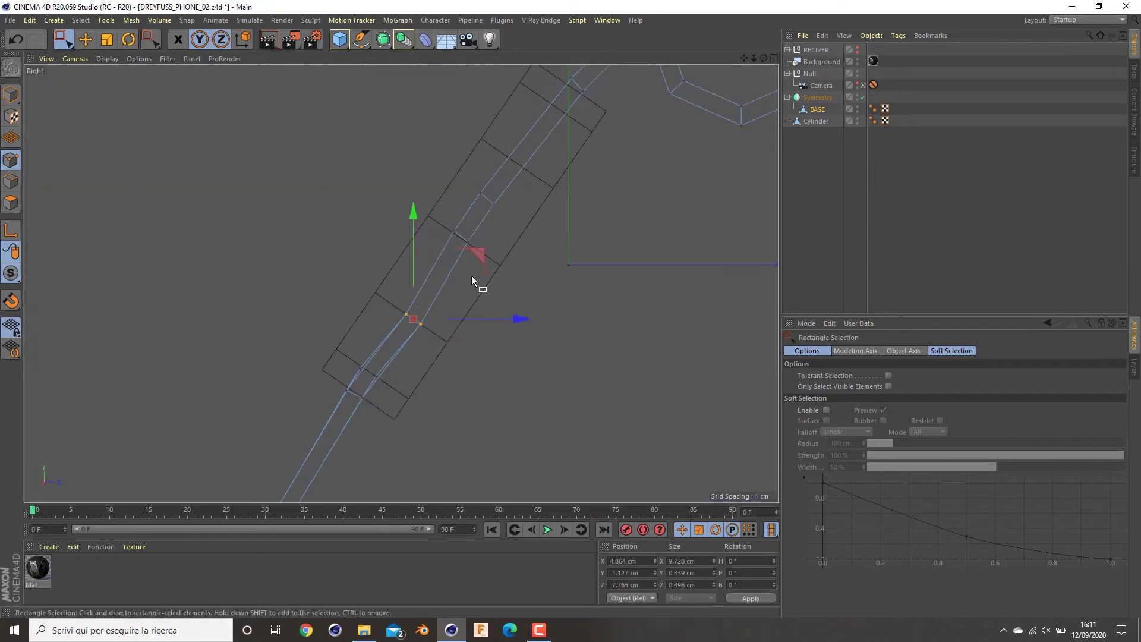
drag(477, 249, 469, 245)
- Check BASE's lower point rows against the dial outline in the side, front and perspective views
drag(371, 419, 314, 387)
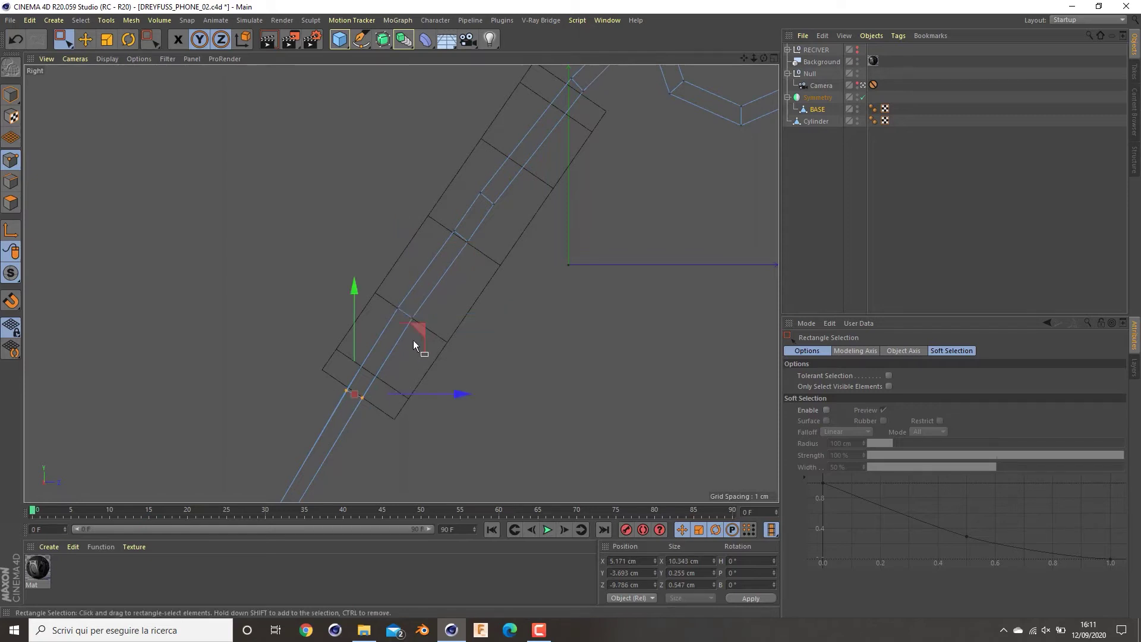
drag(416, 333, 354, 377)
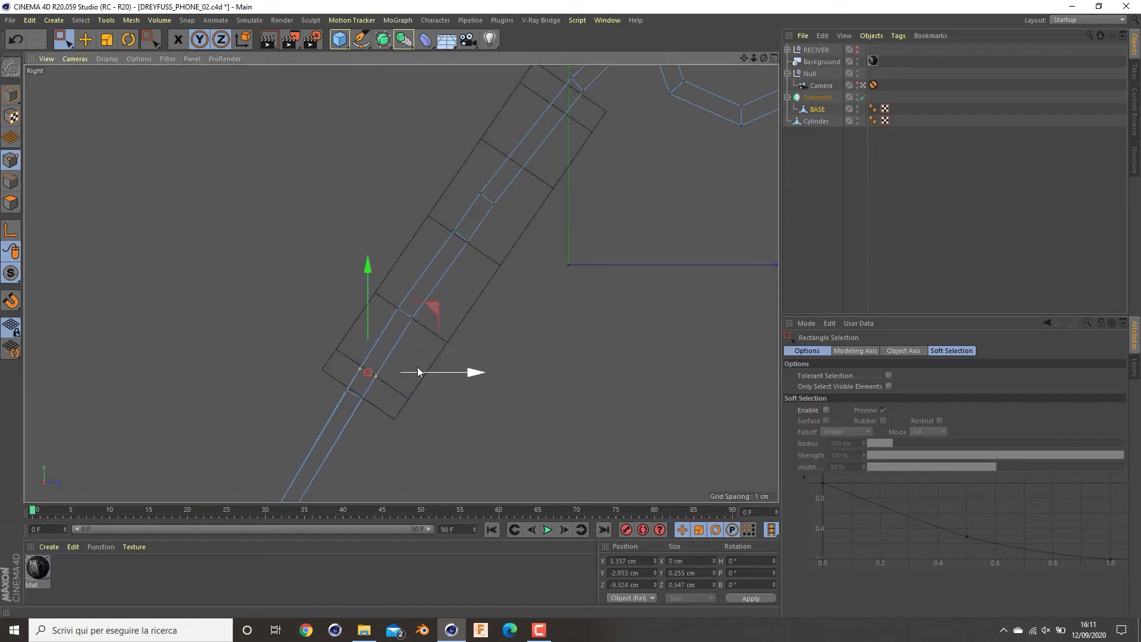
key(F1)
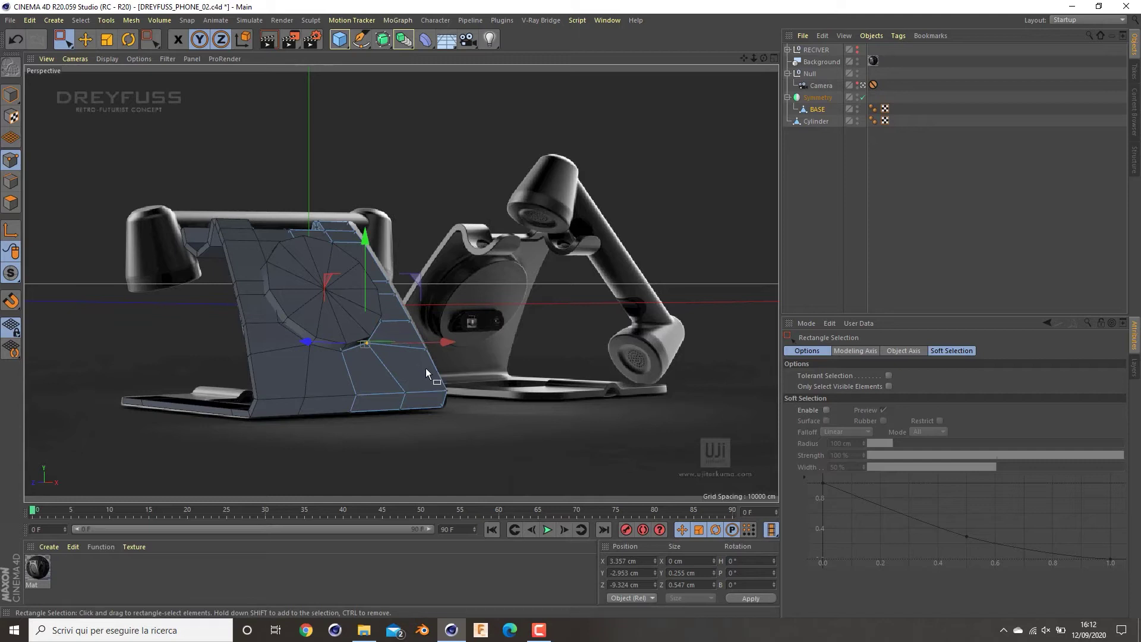
key(F5)
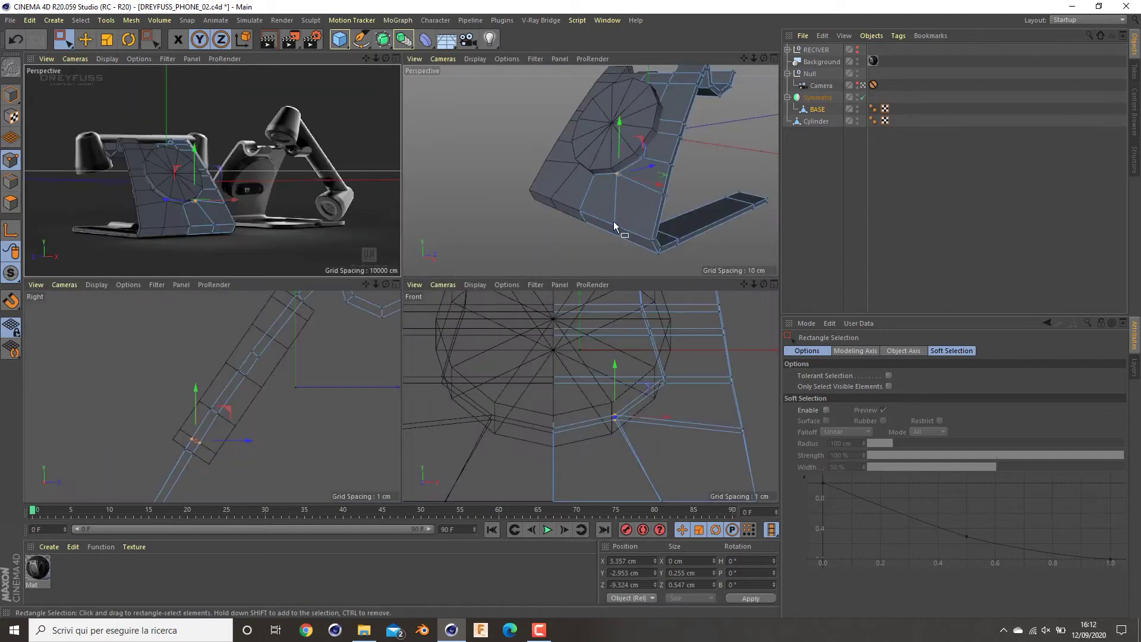
middle_click(580, 369)
alt+middle_drag(599, 438, 581, 275)
drag(593, 322, 543, 473)
drag(626, 405, 535, 424)
click(523, 278)
middle_click(509, 330)
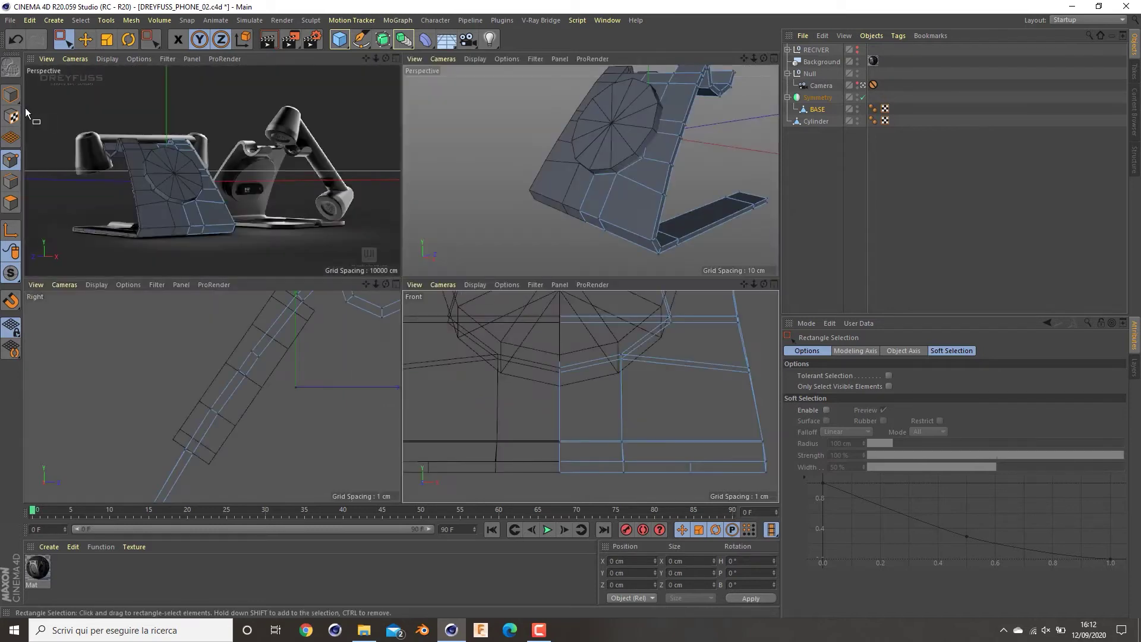
middle_click(333, 268)
middle_click(395, 301)
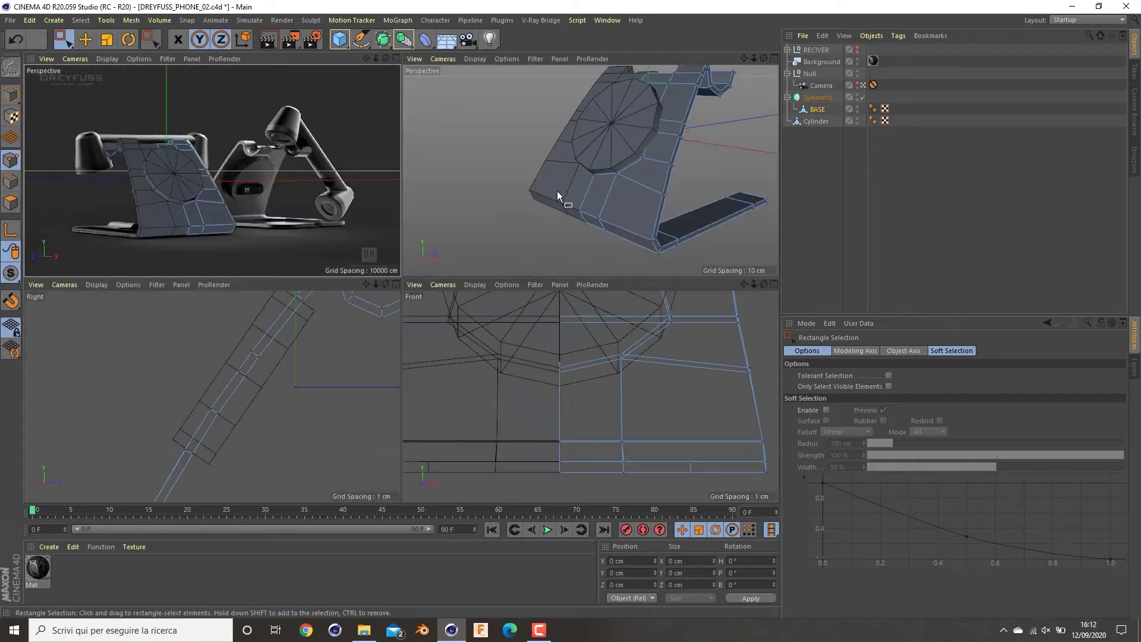
- Slide BASE's upper point row beside the dial up along the slope to about Y 4.22 and Z -4.26 cm
middle_click(558, 191)
drag(506, 192, 571, 217)
middle_click(563, 225)
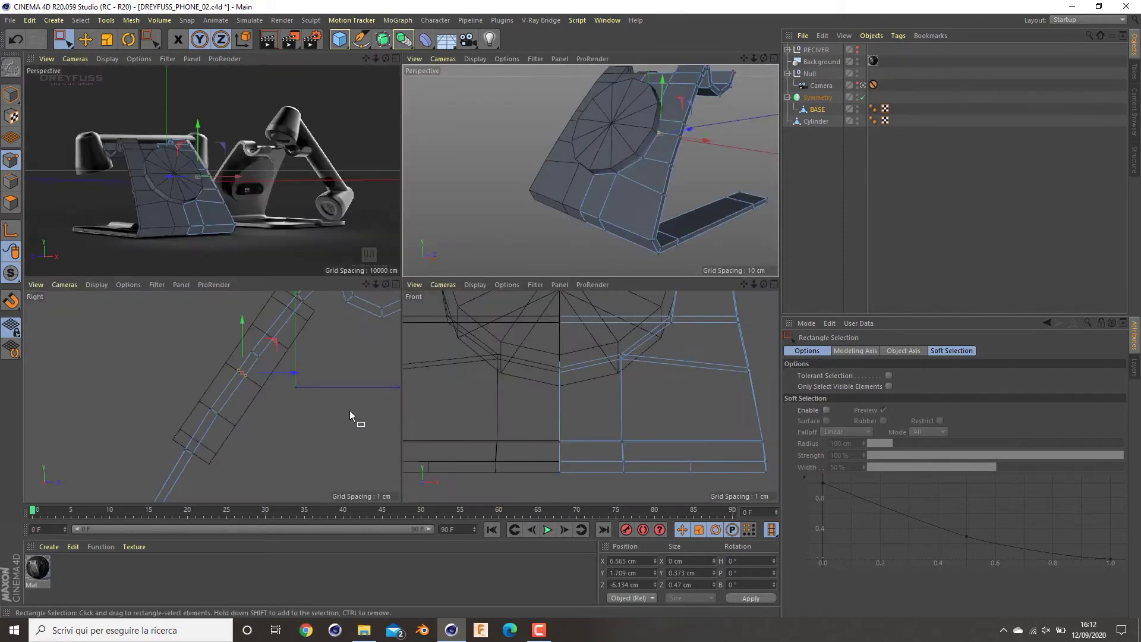
drag(672, 106, 642, 129)
drag(259, 351, 336, 356)
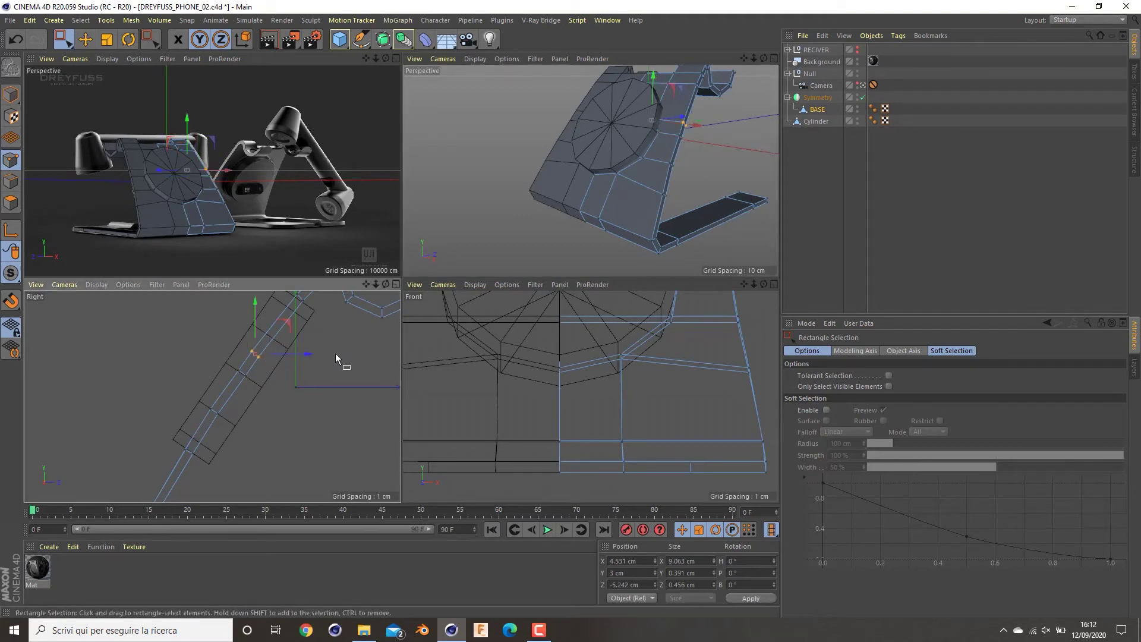
drag(290, 323, 304, 310)
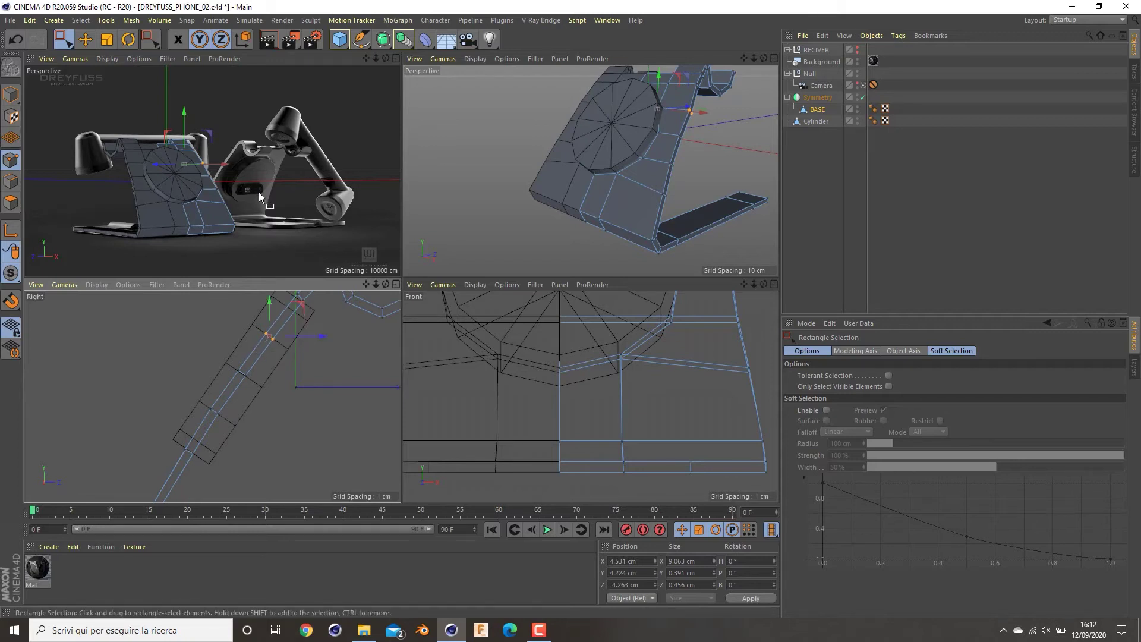
- Move the outer point pair of the row below the dial inwards to about X 10.16 cm
middle_click(280, 377)
middle_click(448, 373)
middle_click(535, 362)
scroll(564, 339, down, 3)
drag(620, 298, 666, 279)
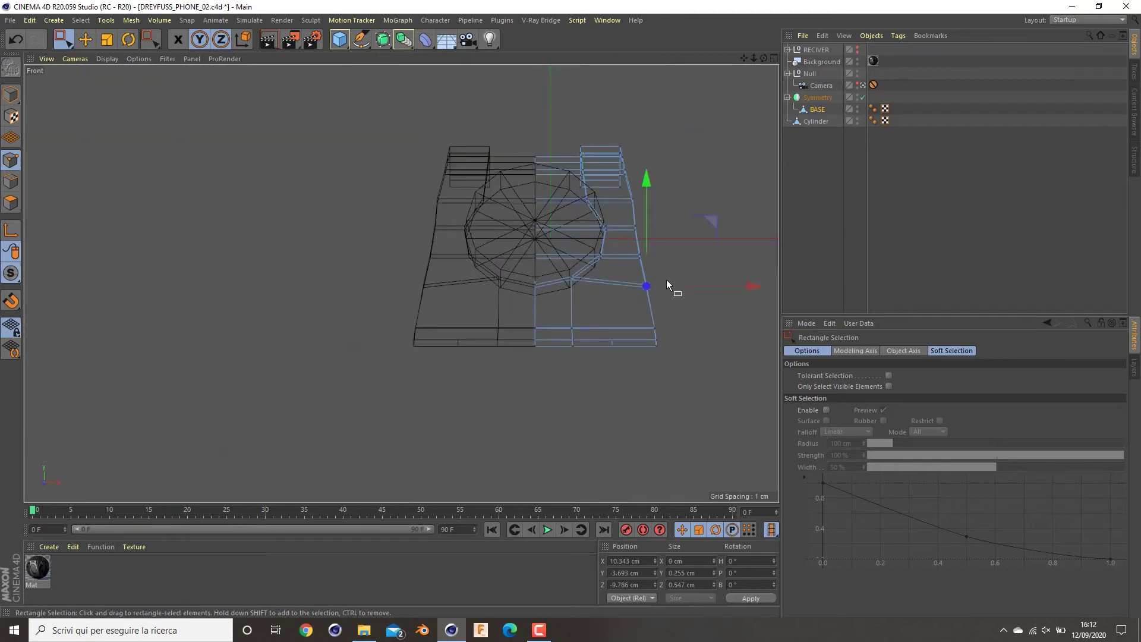
scroll(678, 234, up, 2)
drag(641, 218, 612, 236)
drag(640, 186, 610, 205)
drag(677, 191, 660, 227)
drag(650, 251, 677, 260)
drag(665, 286, 619, 312)
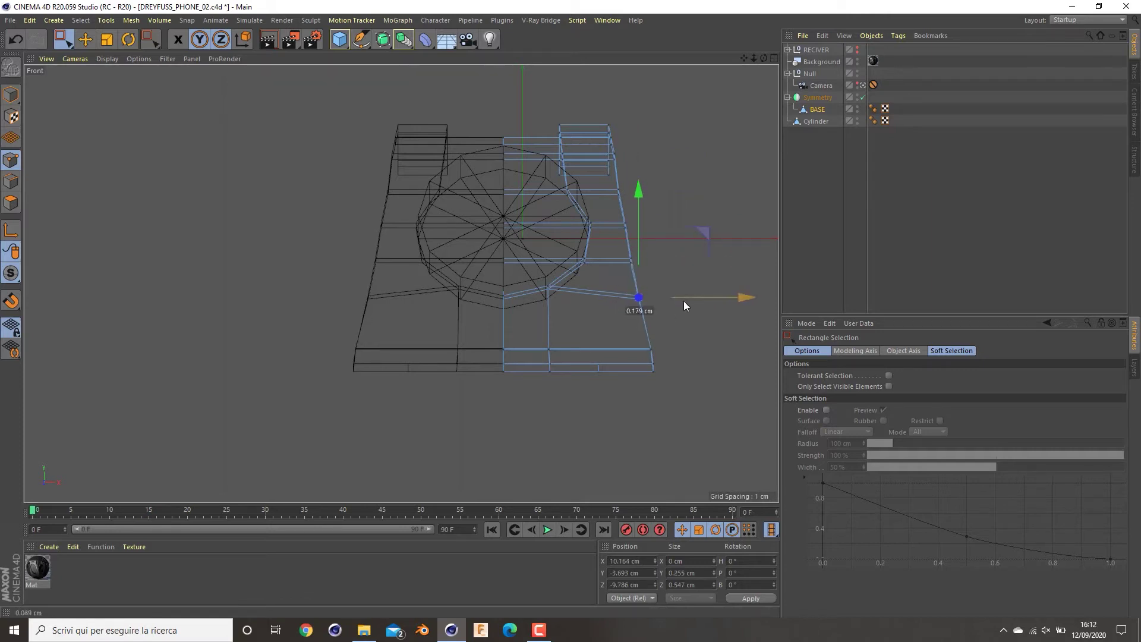
scroll(671, 280, up, 5)
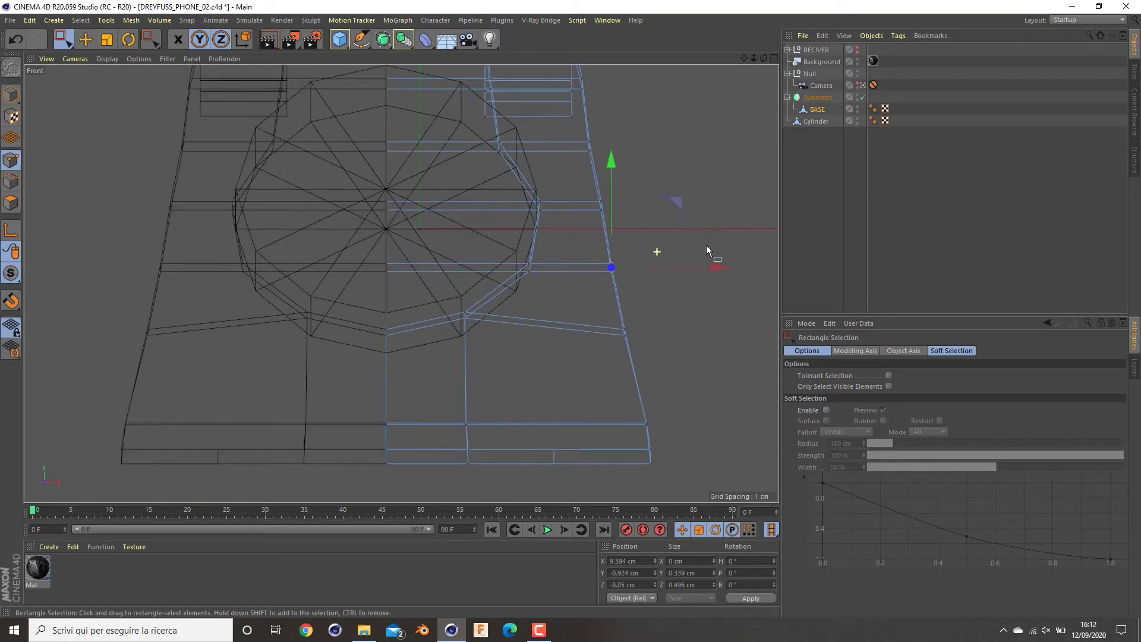
- Move the outer point pairs of the two middle rows beside the dial outwards to about X 9.66 and X 9.34 cm
drag(670, 269, 672, 269)
drag(632, 334, 676, 345)
click(607, 271)
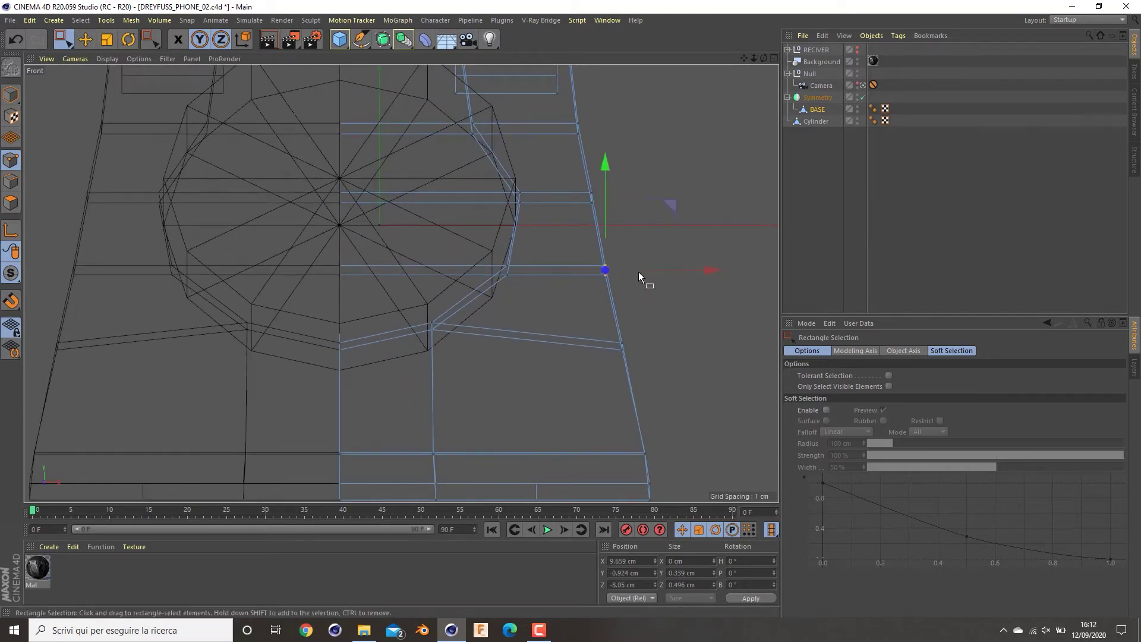
drag(667, 268, 666, 268)
drag(644, 167, 569, 218)
drag(638, 200, 643, 200)
- Shift the outer point pairs of the two lower rows slightly further outwards to straighten BASE's side edge
drag(636, 248, 581, 294)
drag(672, 269, 675, 269)
drag(649, 324, 599, 367)
drag(672, 344, 676, 344)
drag(667, 252, 594, 285)
drag(642, 181, 574, 230)
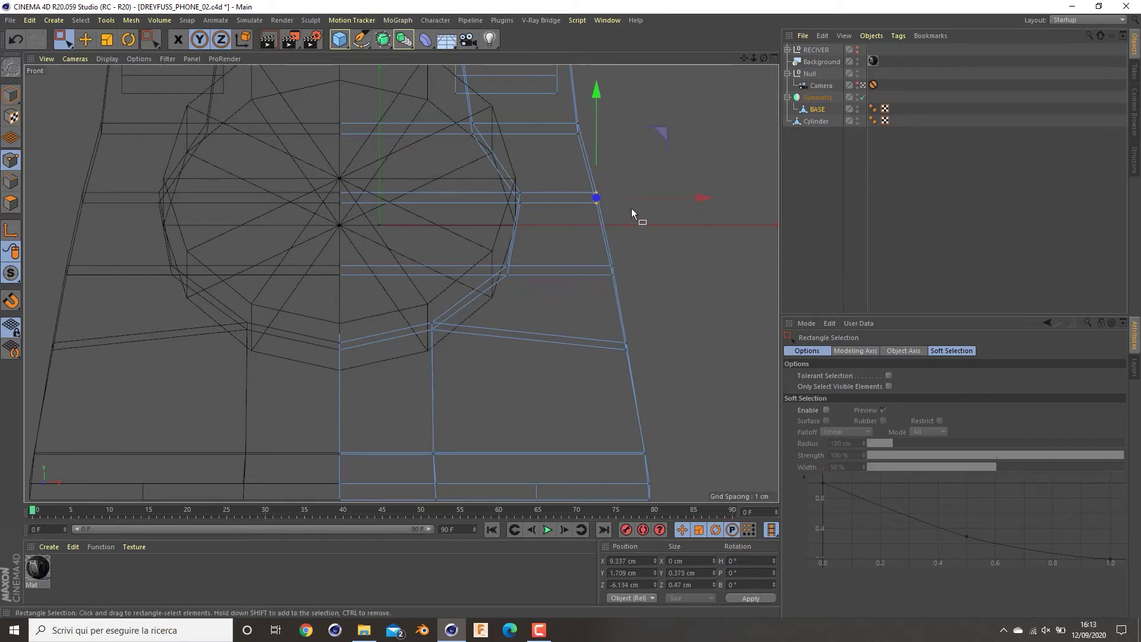
- Move the outer point pair of the upper row outwards to about X 8.96 cm, in line with the side edge
drag(628, 112, 567, 137)
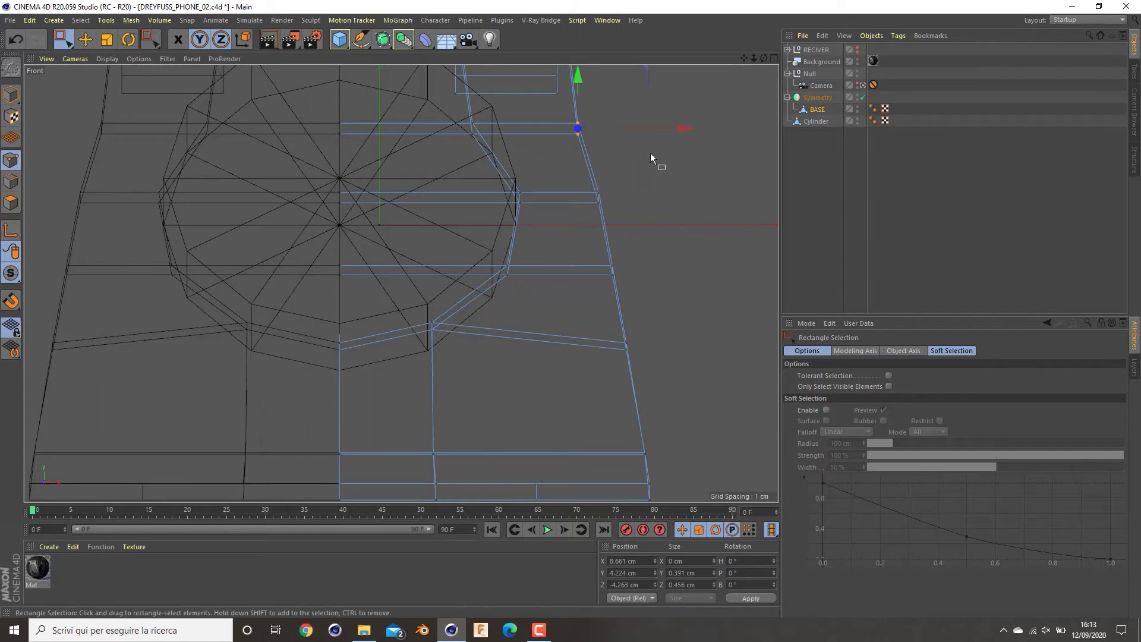
alt+middle_drag(650, 157, 665, 228)
drag(664, 244, 673, 246)
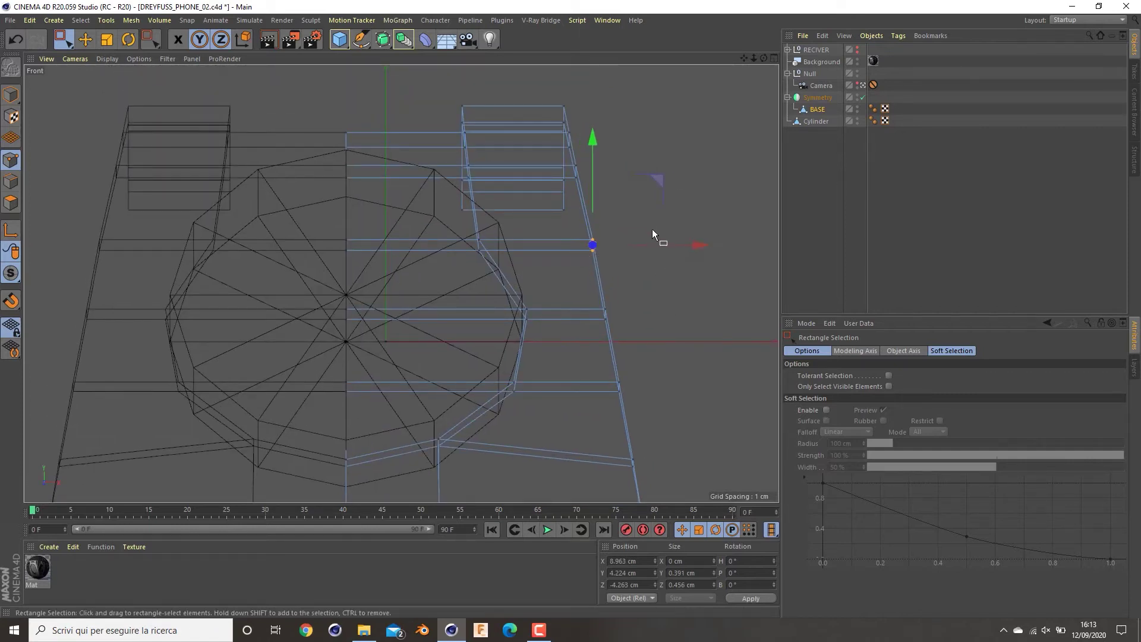
middle_click(652, 213)
middle_click(276, 269)
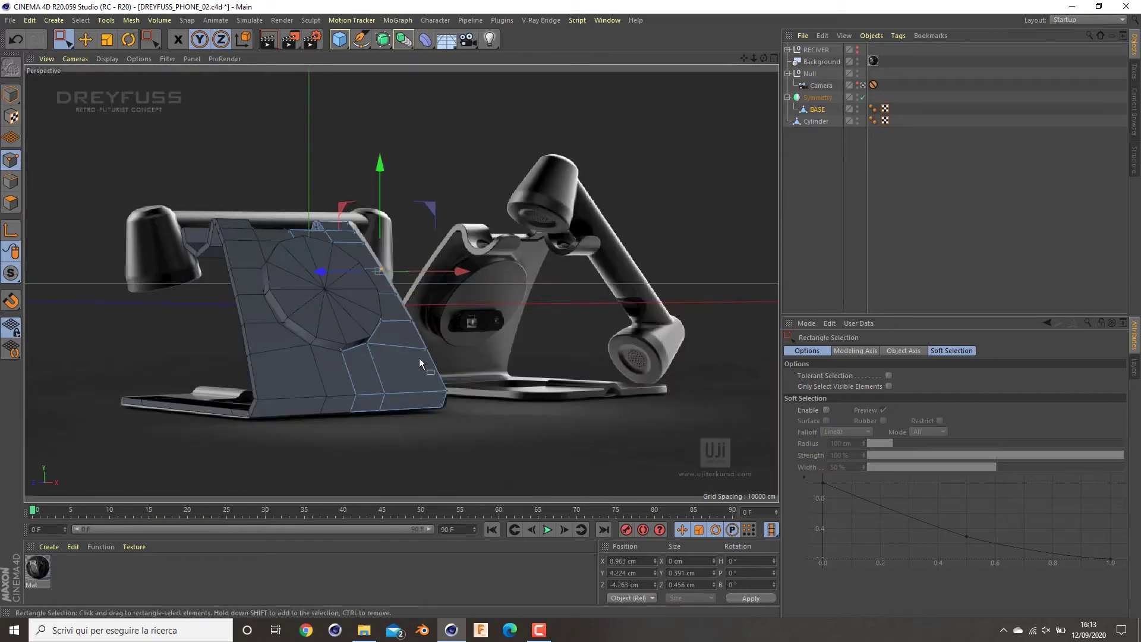
- Move the upper row's inner point pair outwards to the dial's rim at about X 5.67 cm
middle_click(612, 170)
middle_click(605, 168)
alt+drag(612, 263, 644, 286)
alt+middle_drag(644, 286, 421, 350)
scroll(422, 252, up, 5)
alt+drag(465, 260, 421, 275)
mouse_move(458, 233)
mouse_down()
mouse_move(411, 270)
mouse_move(342, 191)
mouse_move(263, 156)
mouse_move(459, 239)
mouse_up()
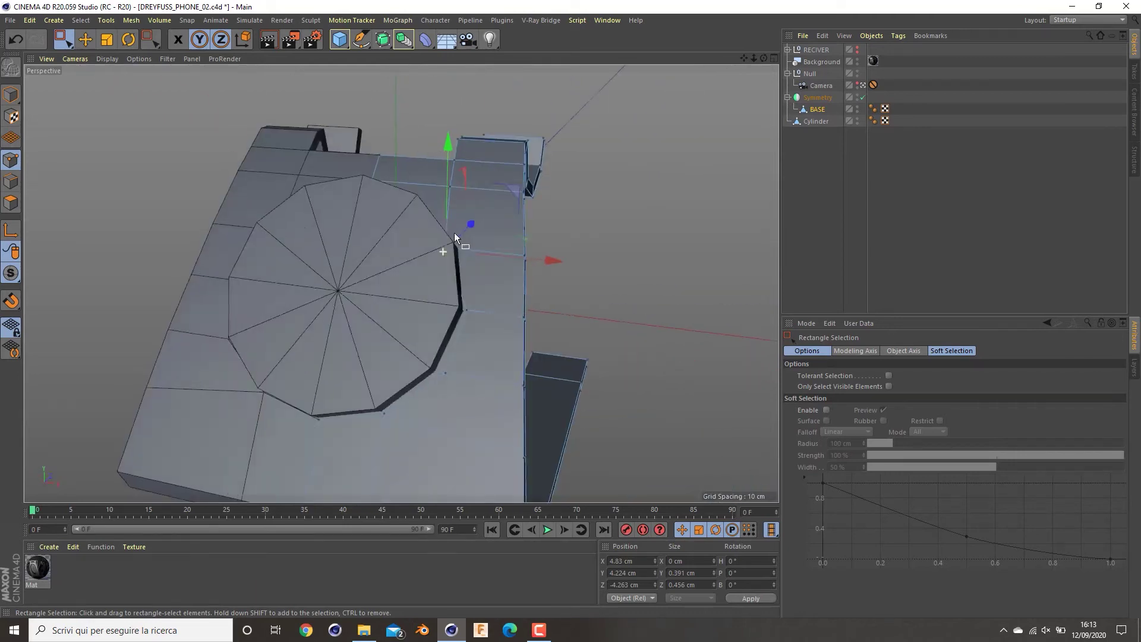
drag(551, 260, 562, 261)
alt+drag(442, 255, 532, 257)
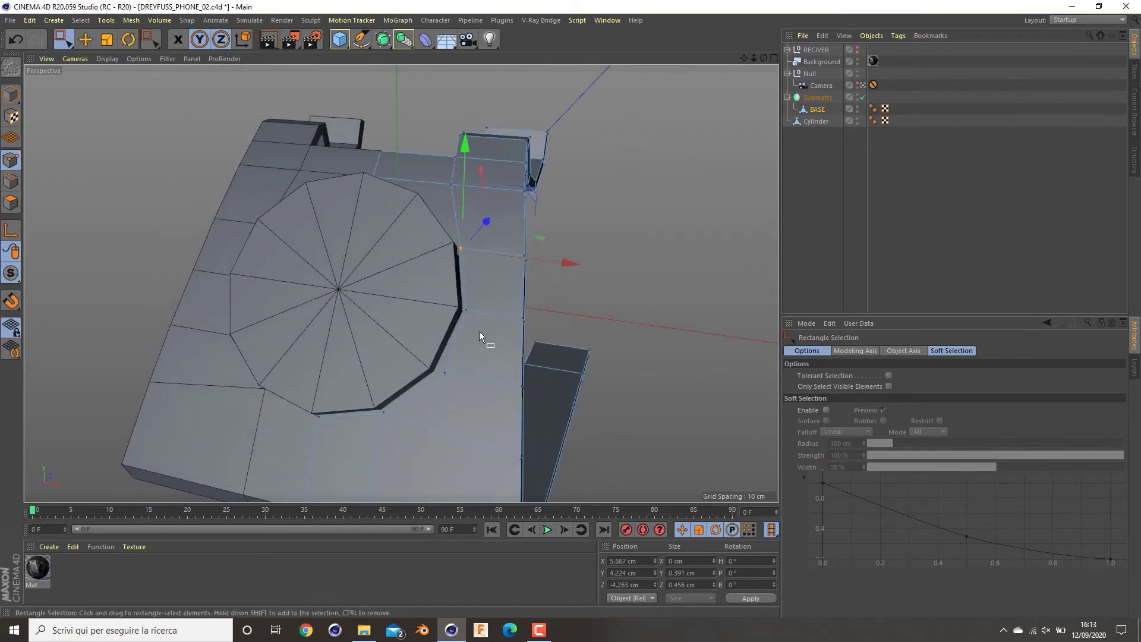
- Lower the inner point pair below the cradle hook to about Y 5.94 cm, towards the dial
alt+drag(479, 330, 474, 291)
click(475, 258)
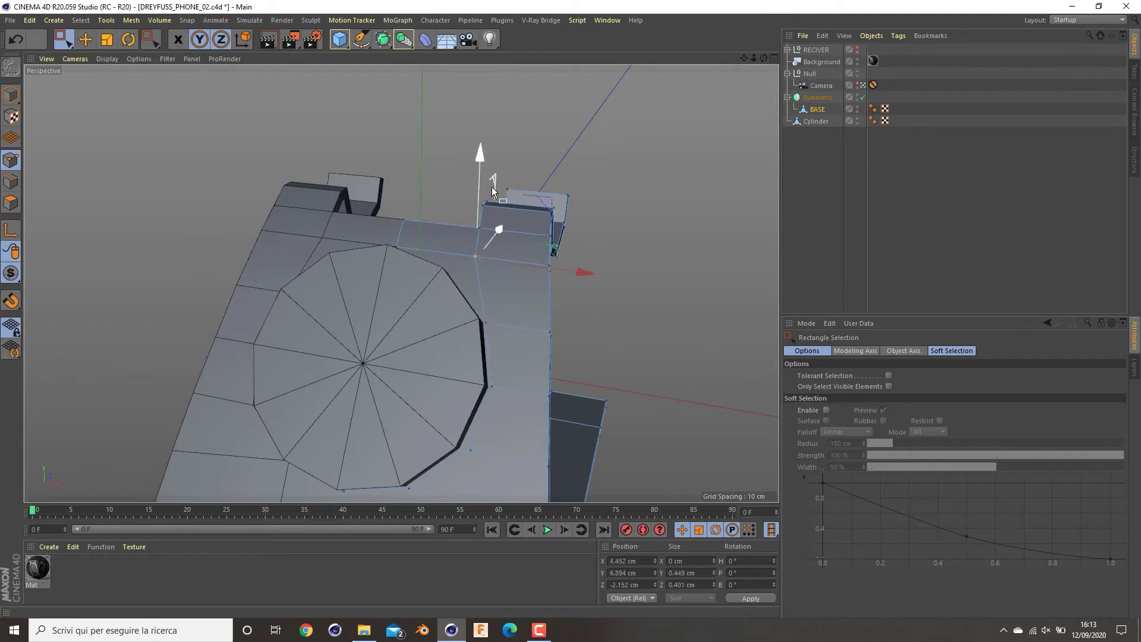
drag(473, 190, 474, 207)
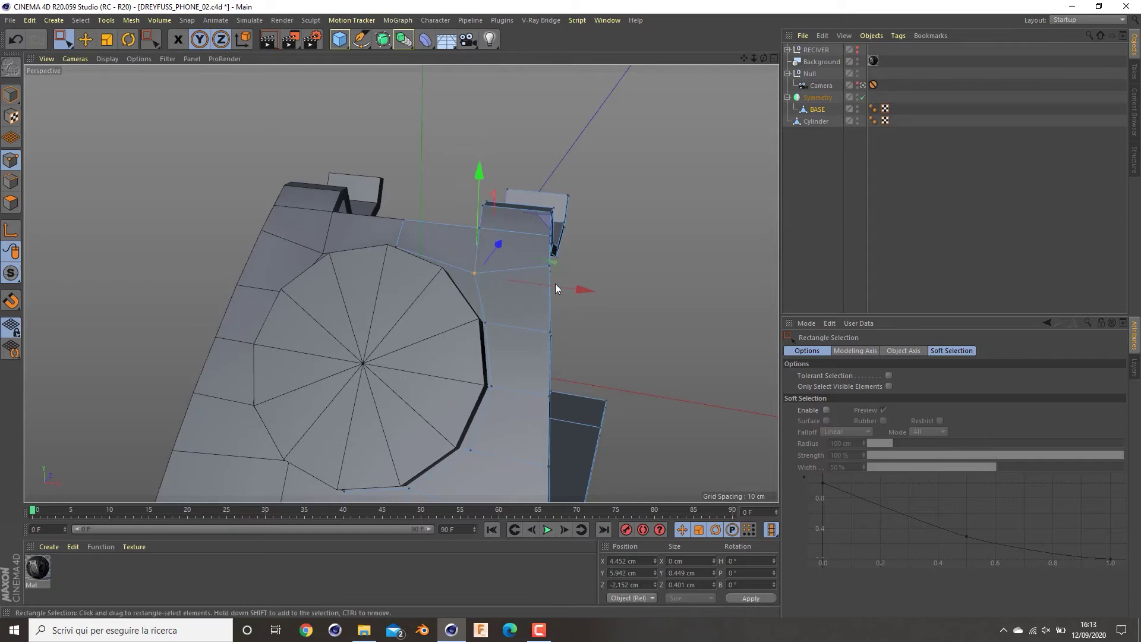
- Move the same inner pair towards the dial's upper corner, at about X 3.2, Y 6.68 and Z -2.34 cm
middle_click(513, 296)
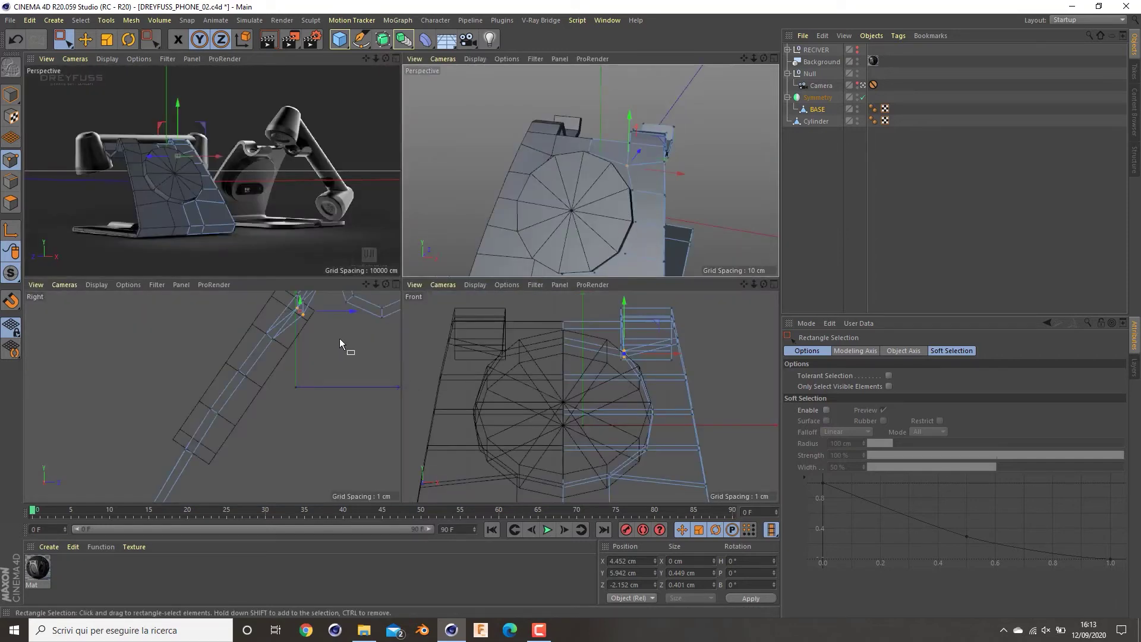
middle_click(589, 371)
drag(539, 137, 500, 122)
middle_click(425, 280)
middle_click(239, 368)
drag(549, 224, 545, 220)
middle_click(545, 220)
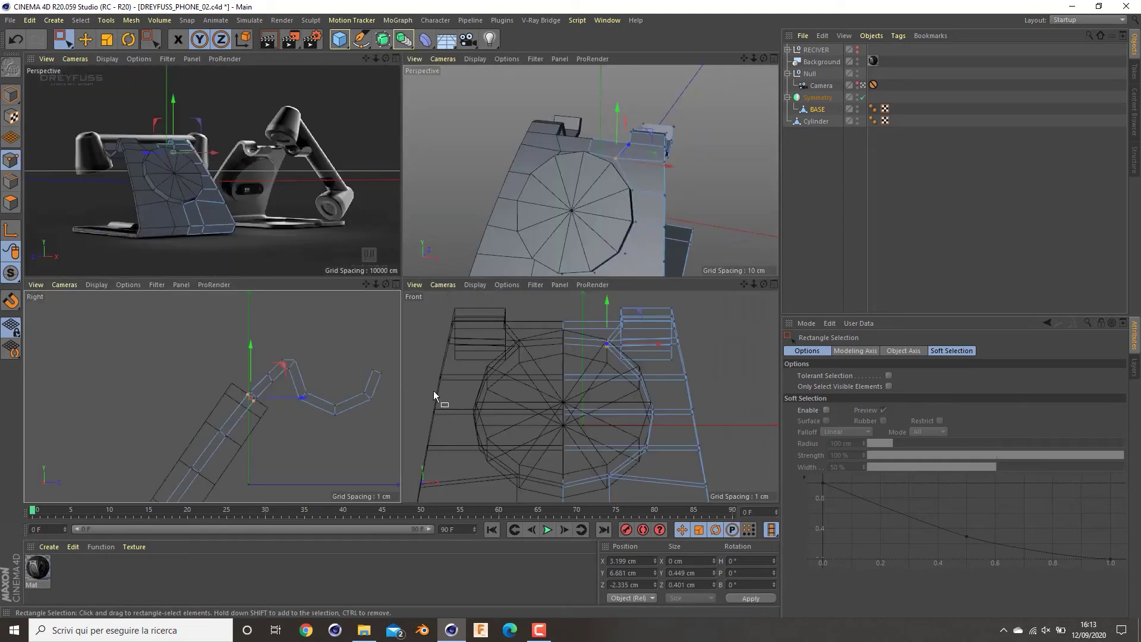
- Nudge the point row at the dial's lower side along the slope to about Y -0.95 and Z -7.86 cm
middle_click(264, 410)
scroll(376, 252, down, 3)
scroll(364, 251, up, 3)
drag(324, 268, 384, 310)
drag(424, 224, 428, 227)
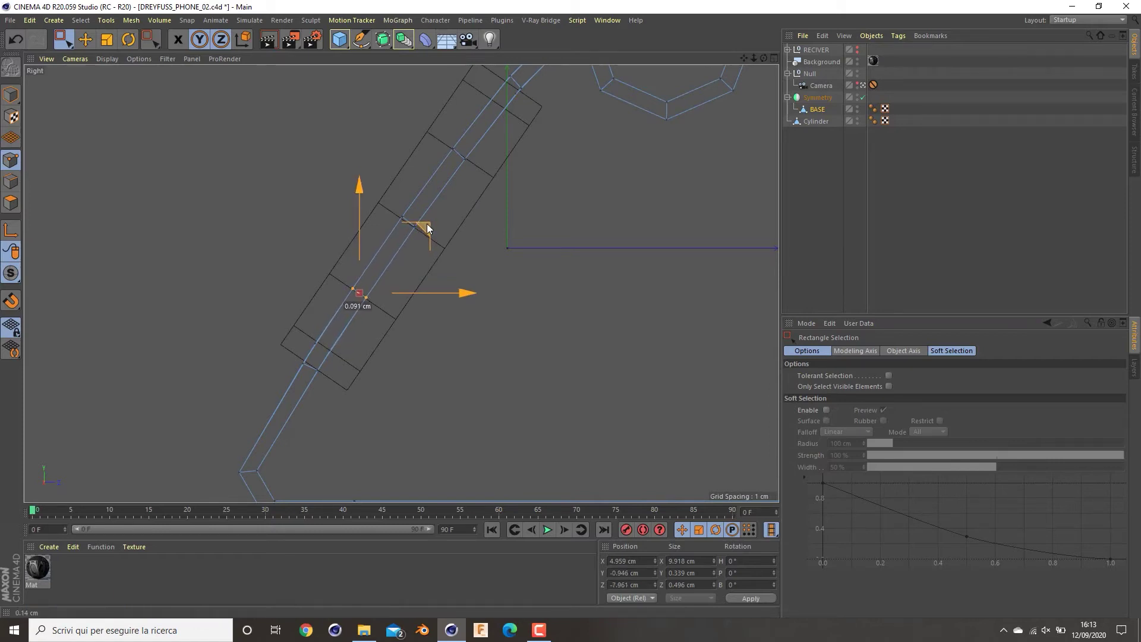
- Lower the centre point pair above the dial to about Y 6.75 cm, towards the dial's outline
middle_click(437, 224)
middle_click(582, 196)
alt+middle_drag(550, 314, 563, 226)
alt+drag(517, 231, 475, 286)
drag(447, 123, 415, 148)
drag(429, 101, 427, 102)
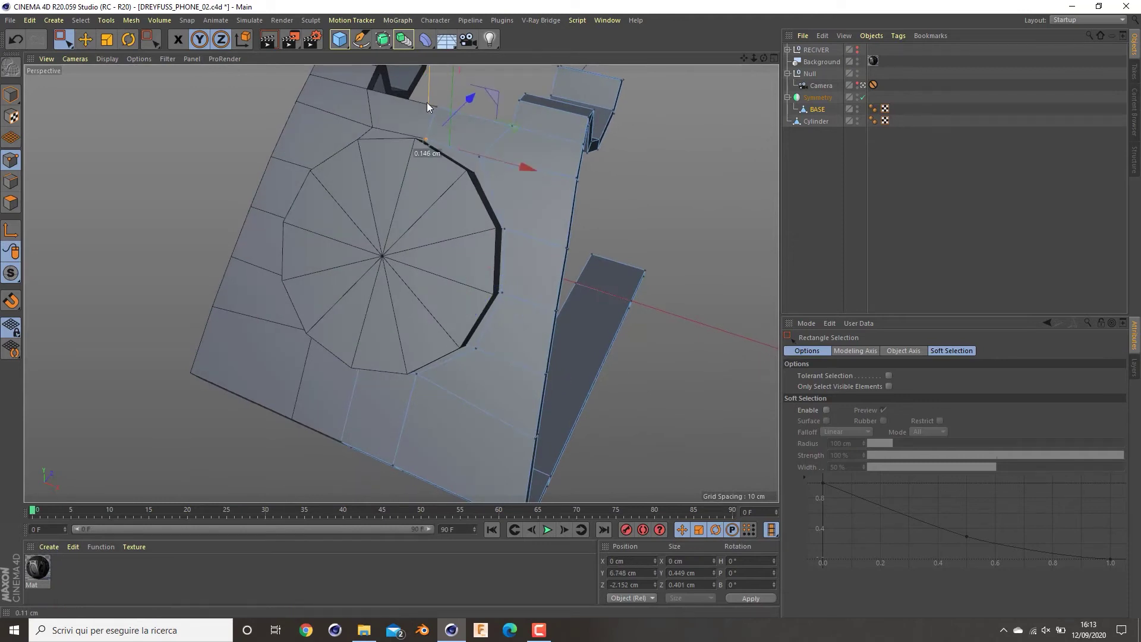
- Fit the inner point pair to the dial's upper corner at about Y 5.93 and Z -2.93 cm
click(479, 155)
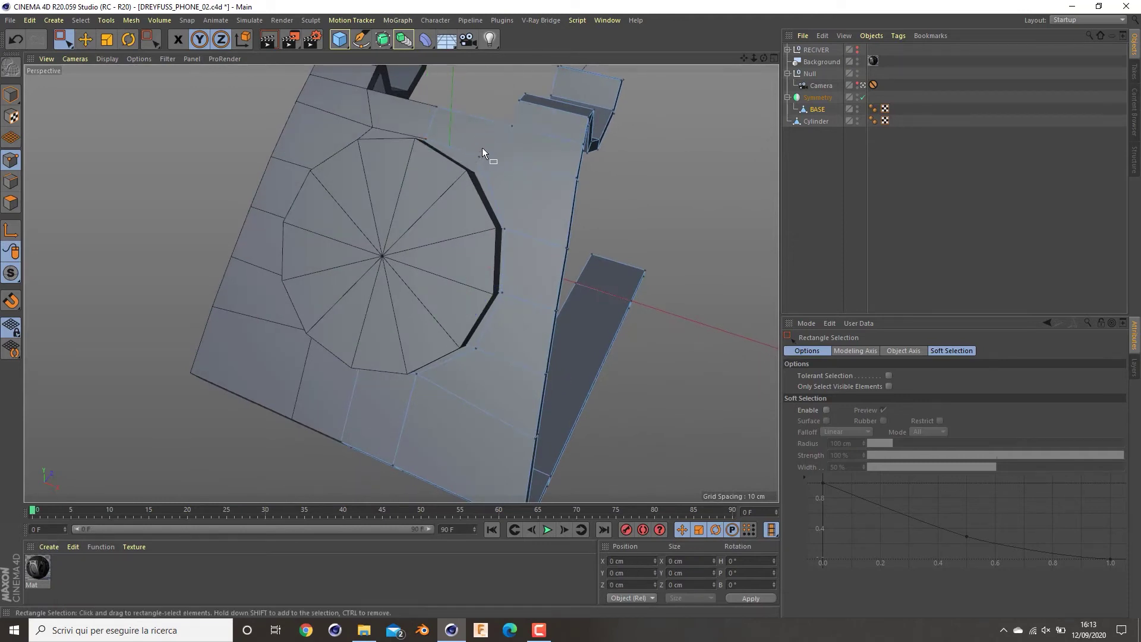
drag(481, 130, 479, 141)
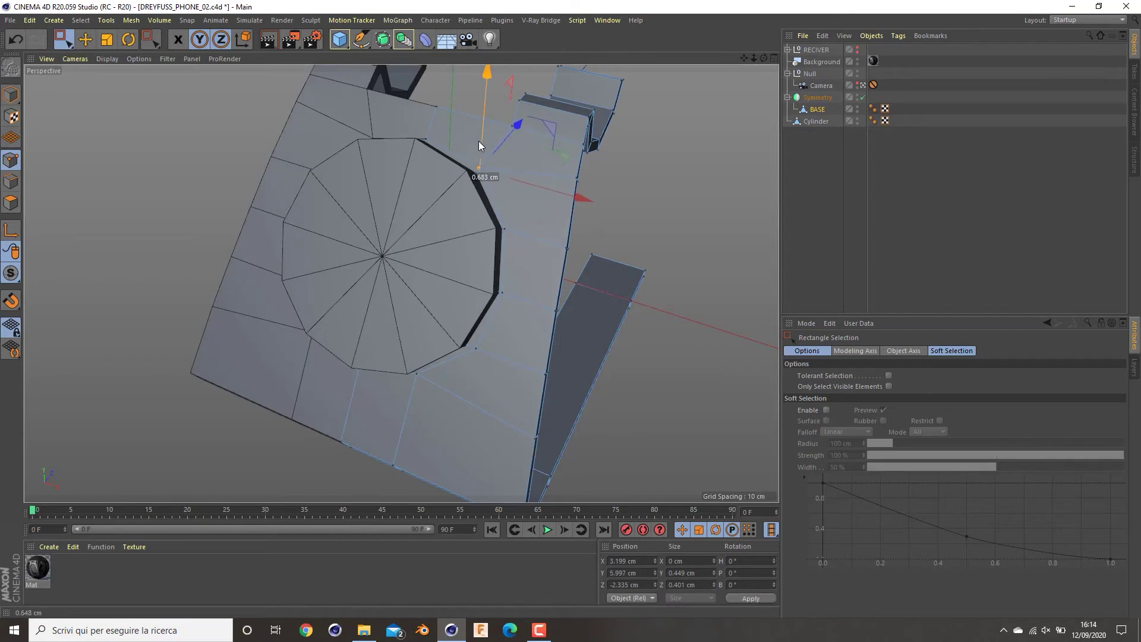
middle_click(525, 248)
middle_click(309, 311)
drag(570, 106, 552, 108)
middle_click(554, 121)
middle_click(601, 134)
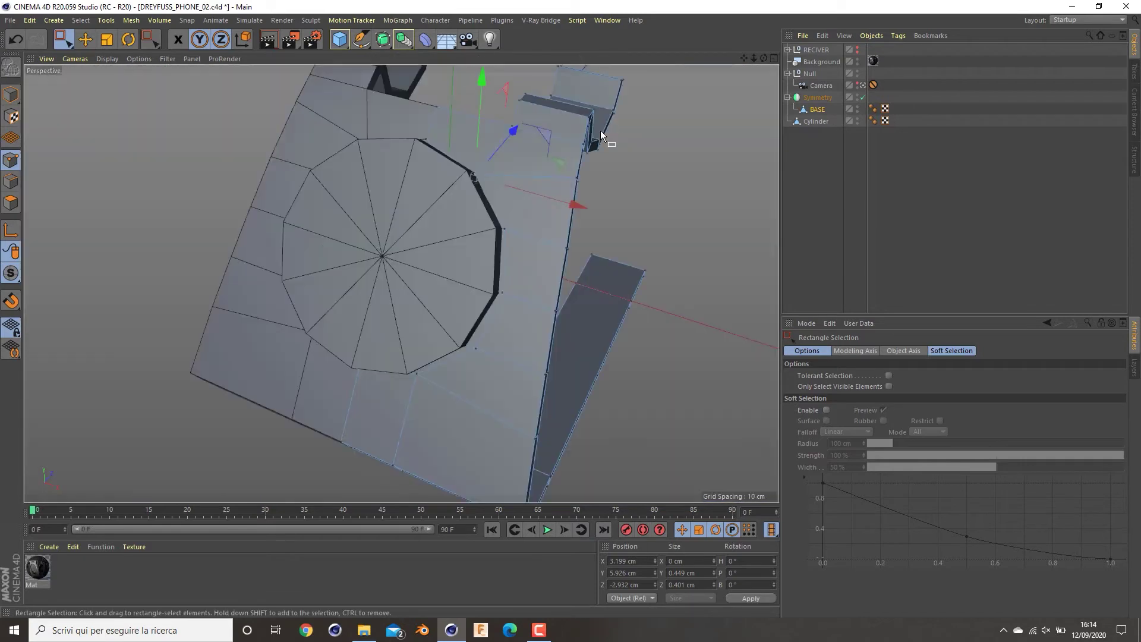
- Align the remaining inner point pairs along the dial's side with its outline
alt+drag(476, 172, 486, 139)
drag(501, 229, 531, 309)
drag(475, 377, 471, 378)
drag(528, 372, 523, 372)
alt+middle_drag(533, 325, 560, 229)
alt+drag(526, 292, 597, 236)
- Hide Cylinder and select the four front polygons inside the dial outline on the BASE half
click(512, 284)
click(857, 119)
alt+middle_drag(597, 237, 559, 178)
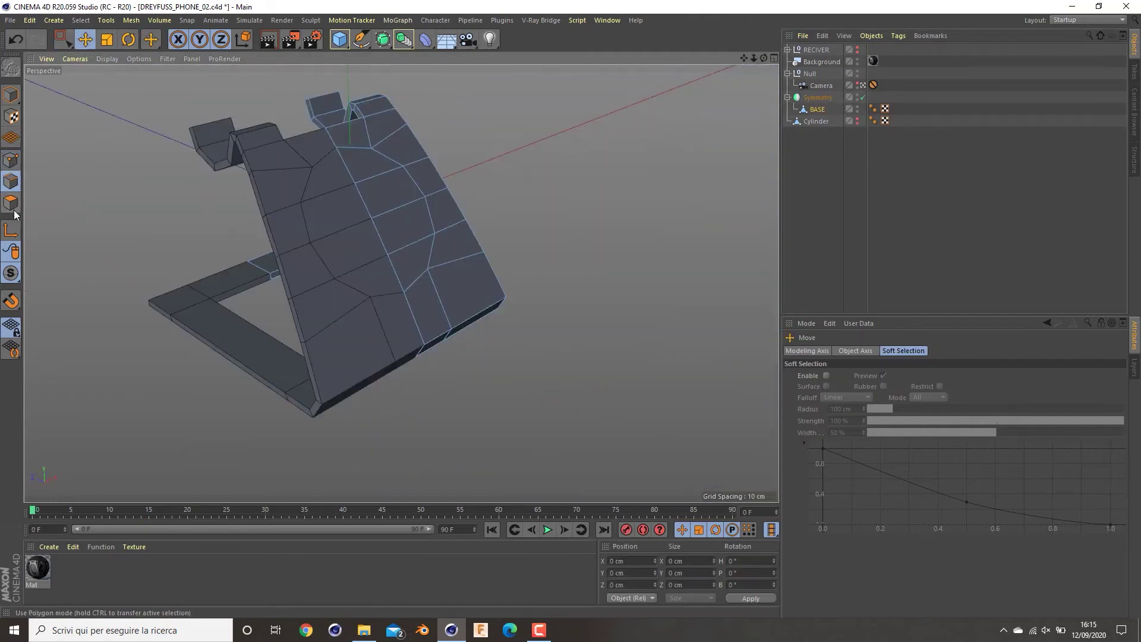
click(10, 204)
click(373, 166)
shift+click(385, 199)
shift+click(399, 234)
shift+click(412, 262)
alt+drag(547, 308, 445, 239)
alt+drag(426, 313, 262, 348)
- Convert the Symmetry object to editable geometry, take BASE out of it, and delete the leftover null
click(811, 100)
key(c)
click(787, 98)
drag(804, 108, 806, 116)
click(815, 97)
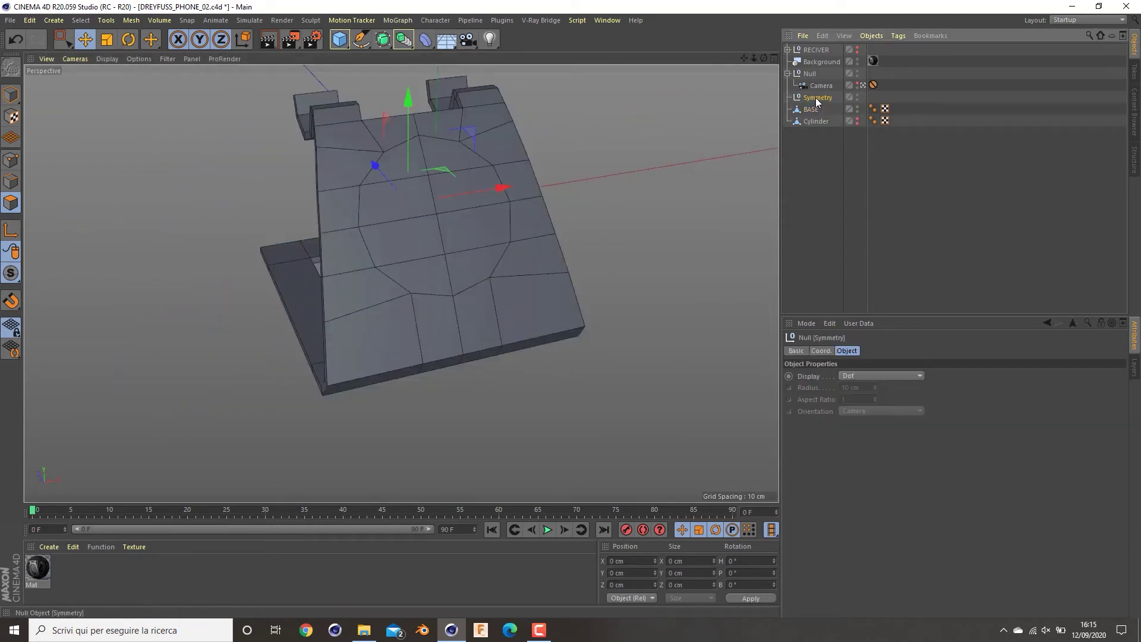
key(Delete)
click(810, 98)
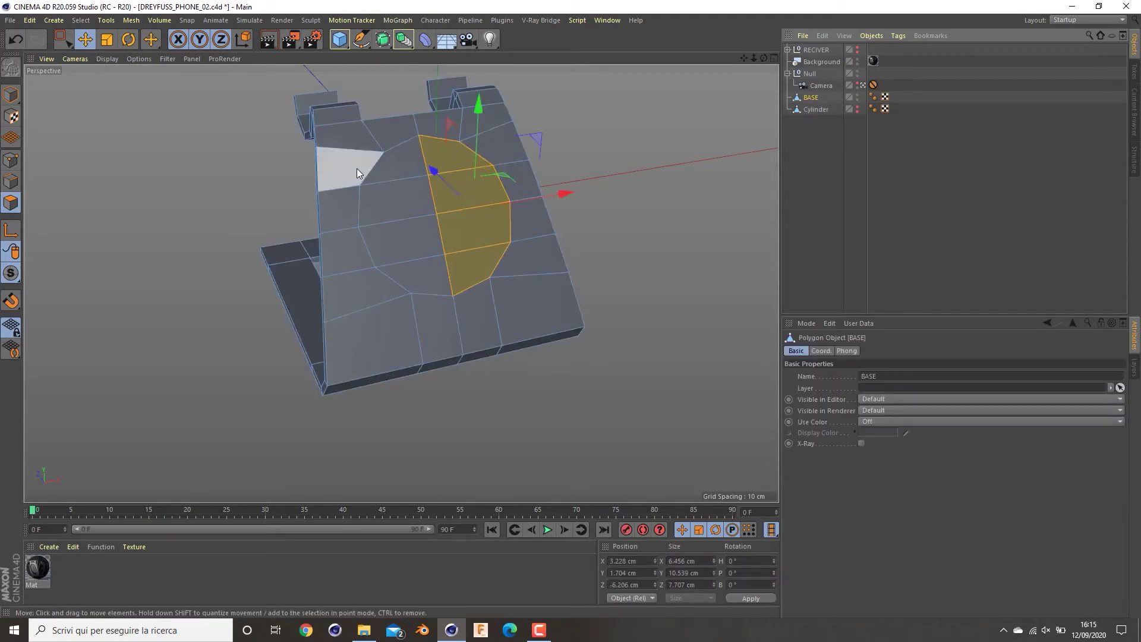
alt+drag(356, 169, 394, 163)
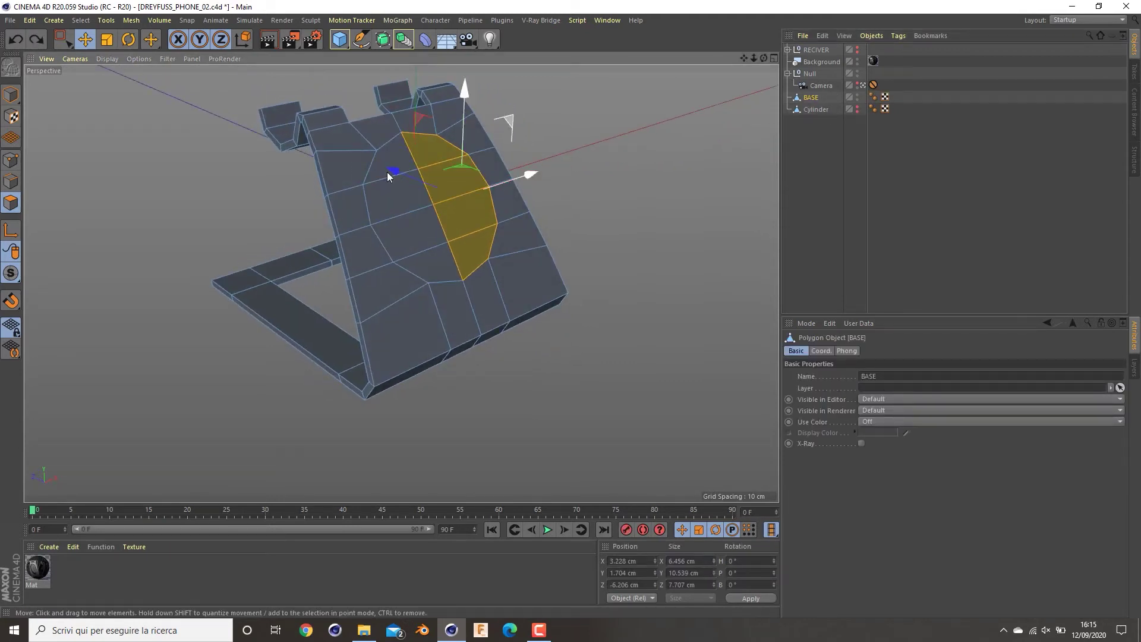
- Add the remaining front polygons inside the dial outline to the selection and inset them all with Extrude Inner by about 0.88 cm
shift+click(398, 150)
shift+click(379, 205)
shift+click(397, 239)
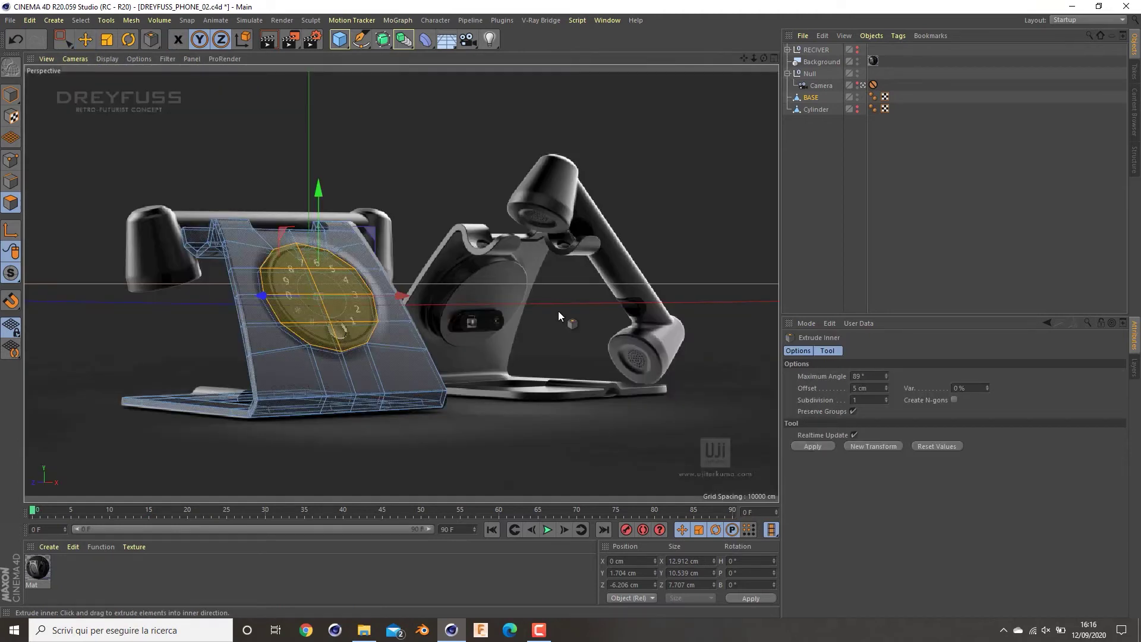
drag(556, 308, 573, 308)
drag(344, 328, 341, 328)
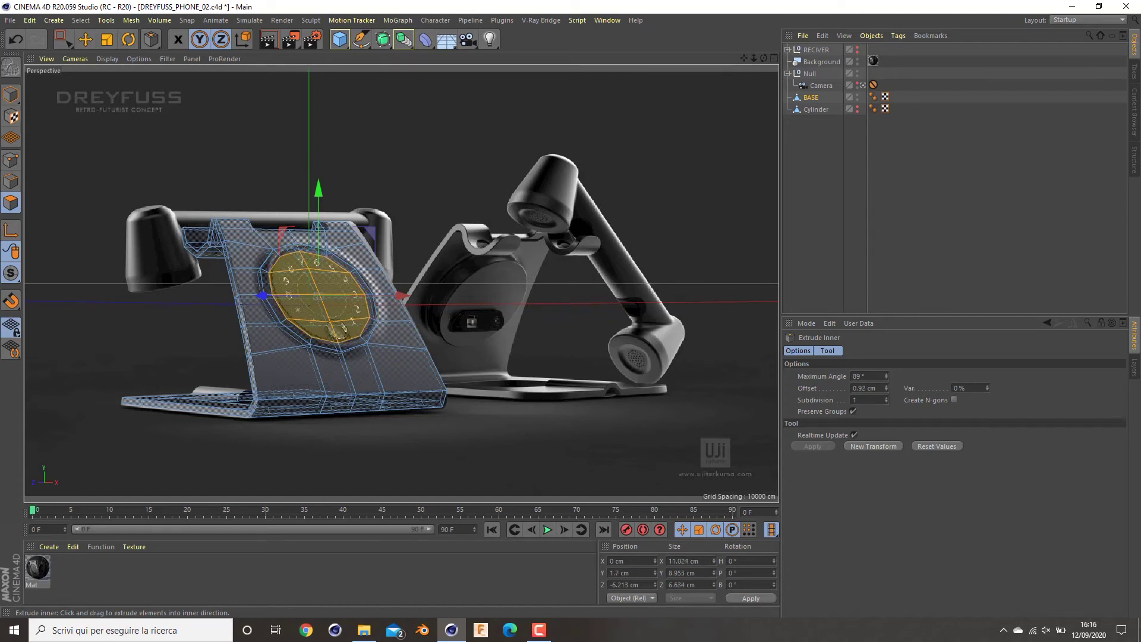
middle_click(454, 370)
middle_click(579, 234)
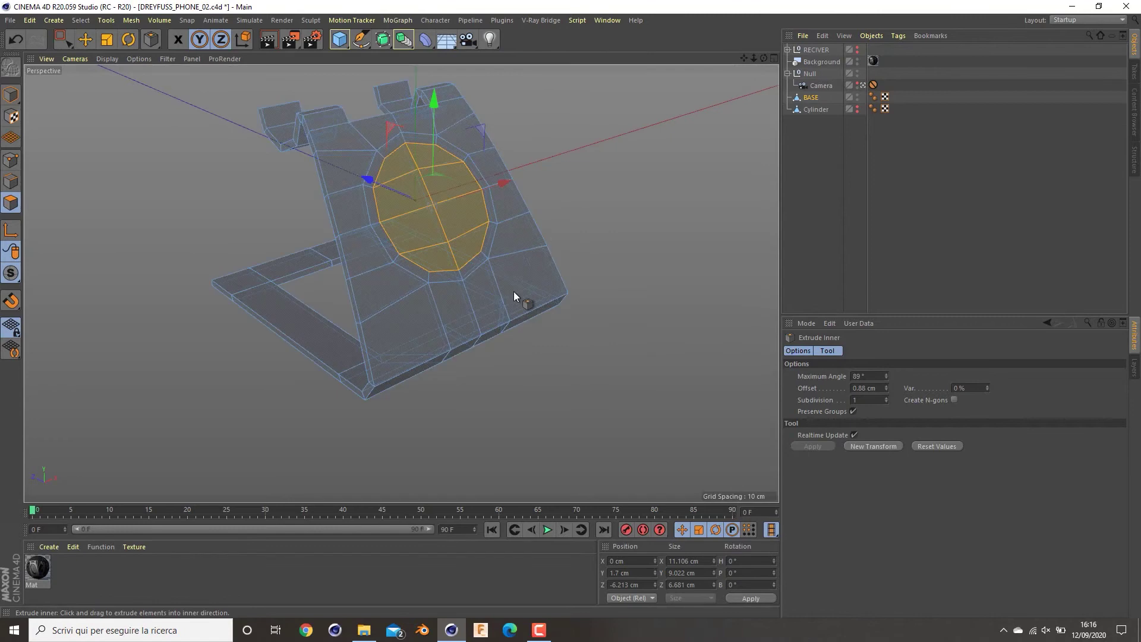
middle_click(422, 251)
middle_click(261, 392)
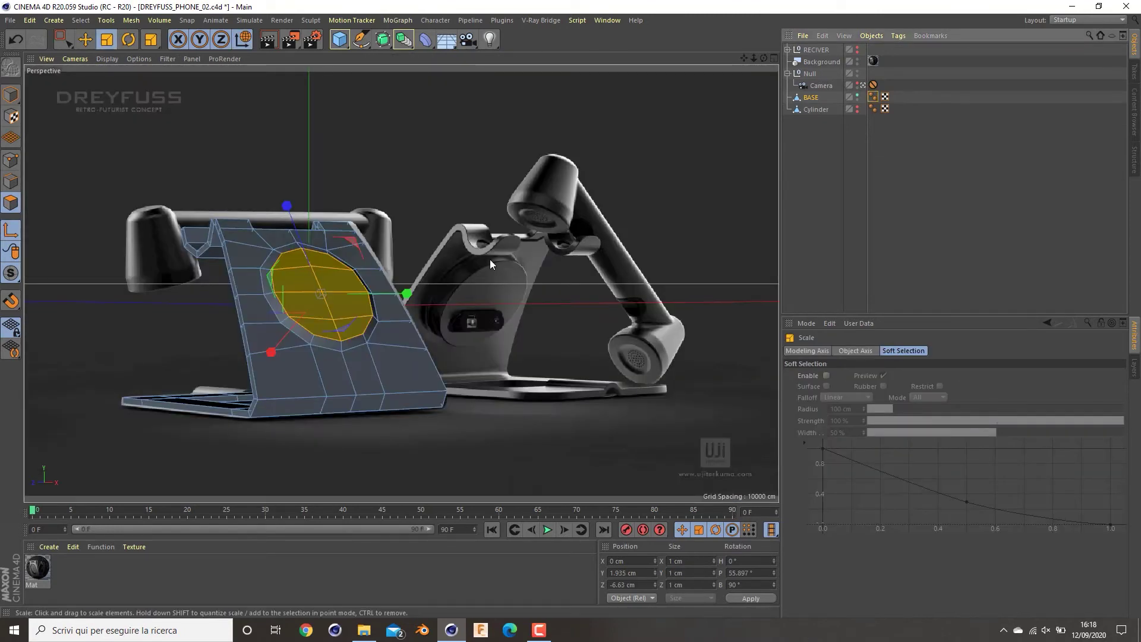
- Inset the front dial polygons again by about 0.24 cm with Extrude Inner
key(i)
drag(519, 253, 513, 253)
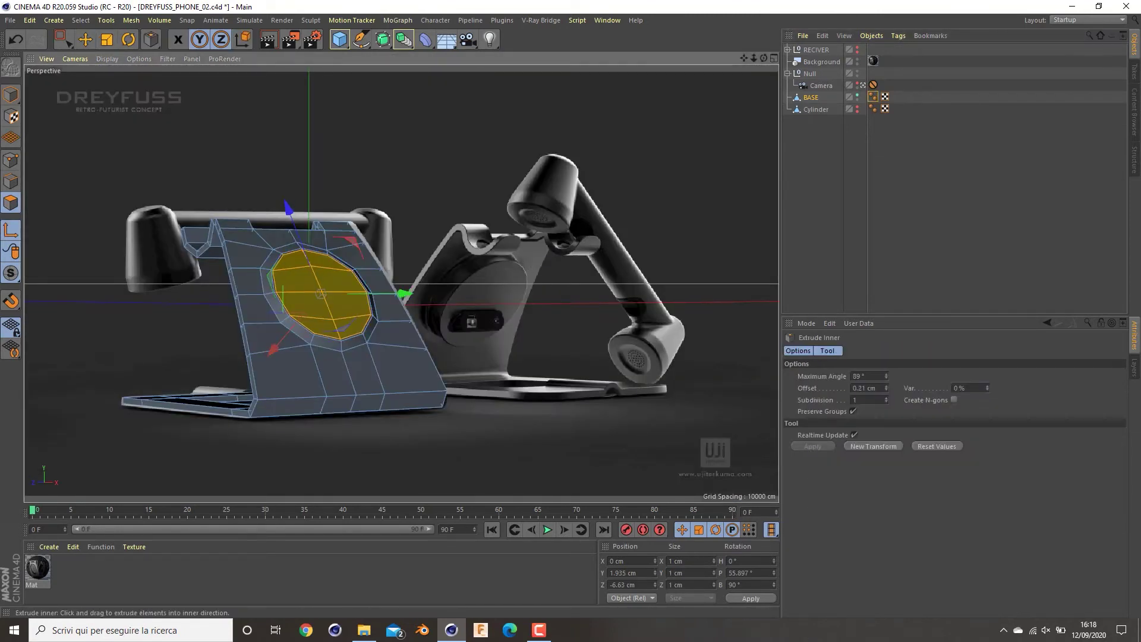
middle_click(523, 262)
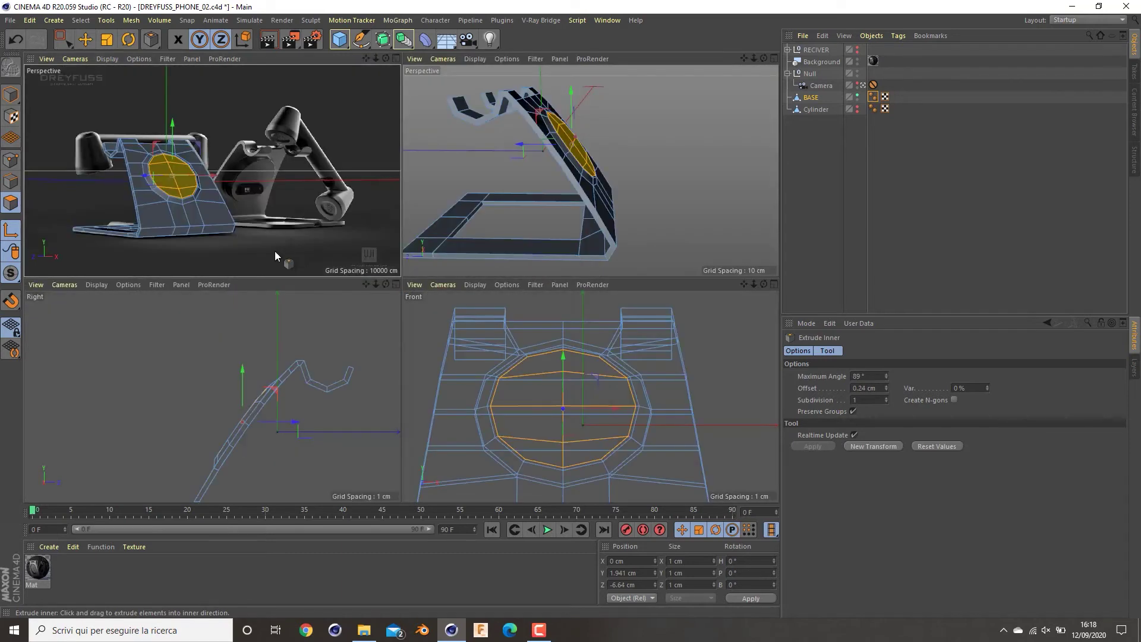
- Turn off Create Caps and extrude the inset dial polygons into the body by about -0.31 cm
key(d)
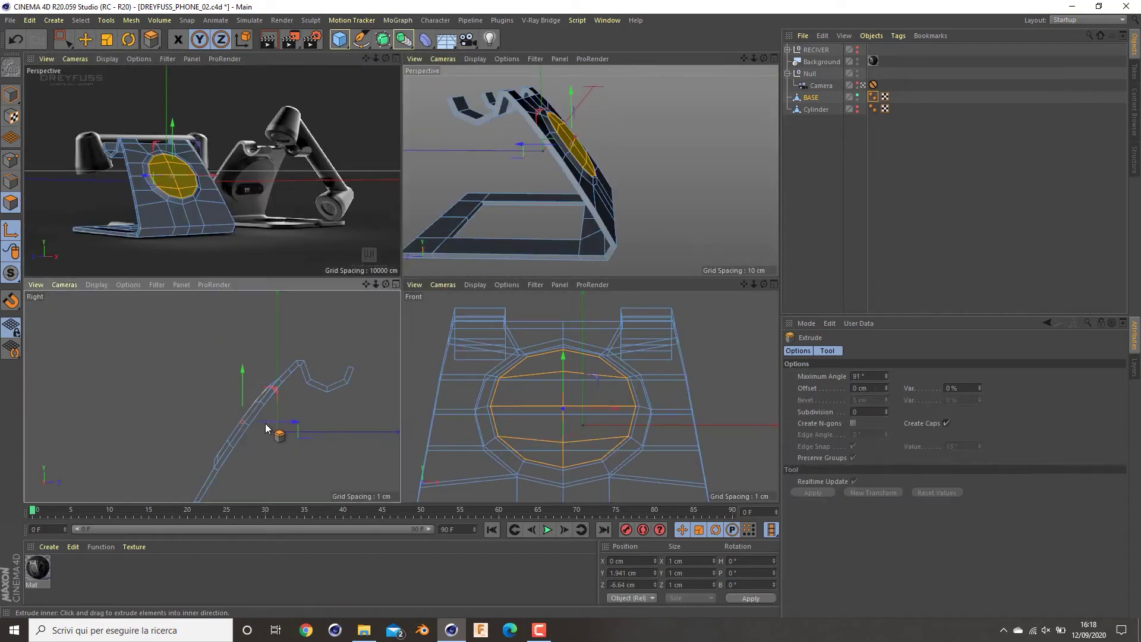
drag(313, 440, 315, 441)
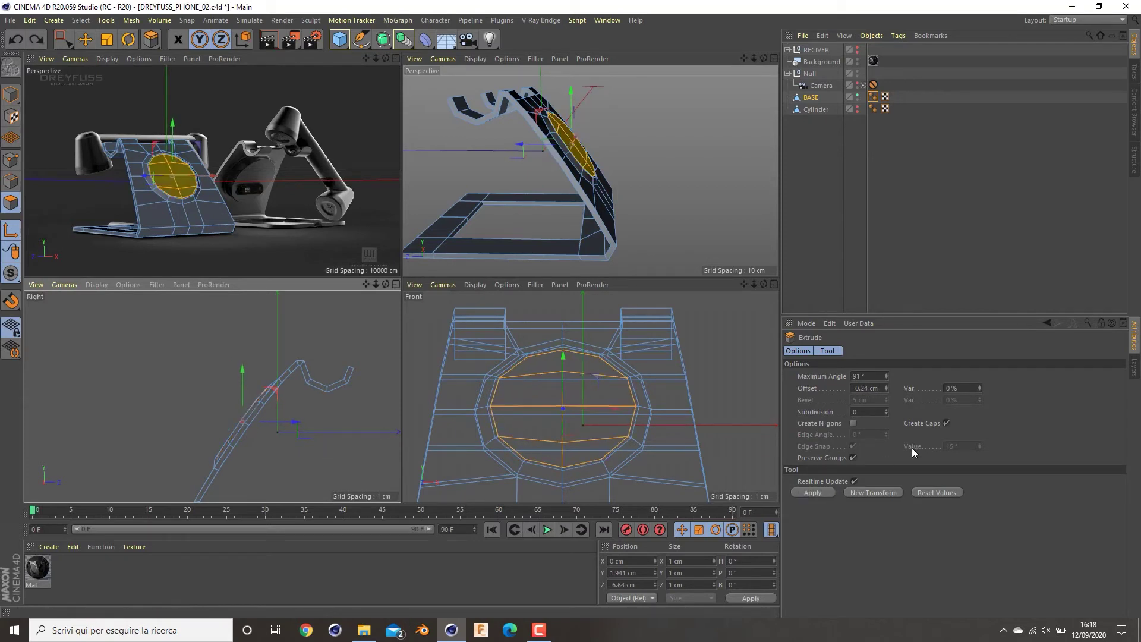
click(945, 422)
drag(347, 316, 343, 316)
middle_click(176, 253)
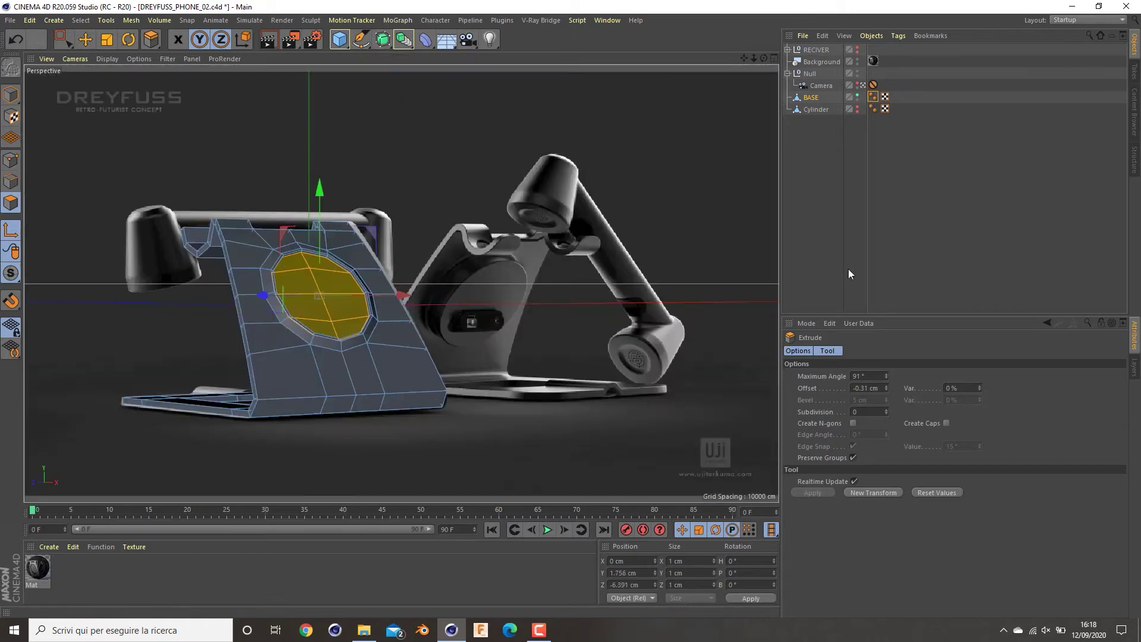
click(848, 270)
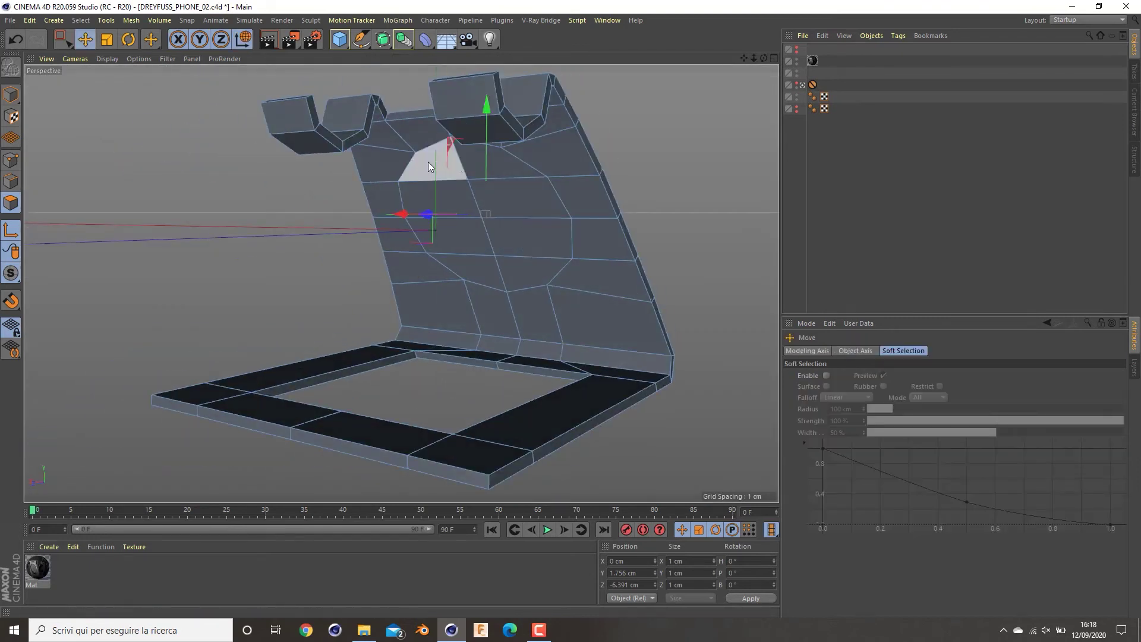
- Select the eight polygons inside the round outline on the body's back and extrude them about 2.06 cm outward
click(428, 161)
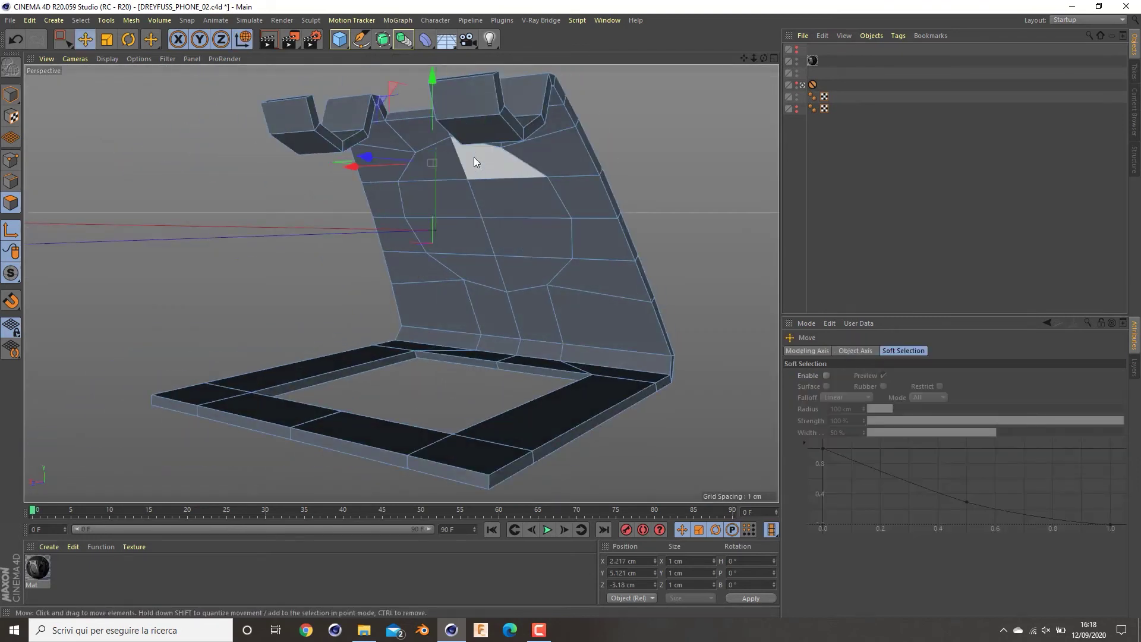
click(10, 230)
click(425, 169)
shift+click(502, 166)
shift+click(515, 195)
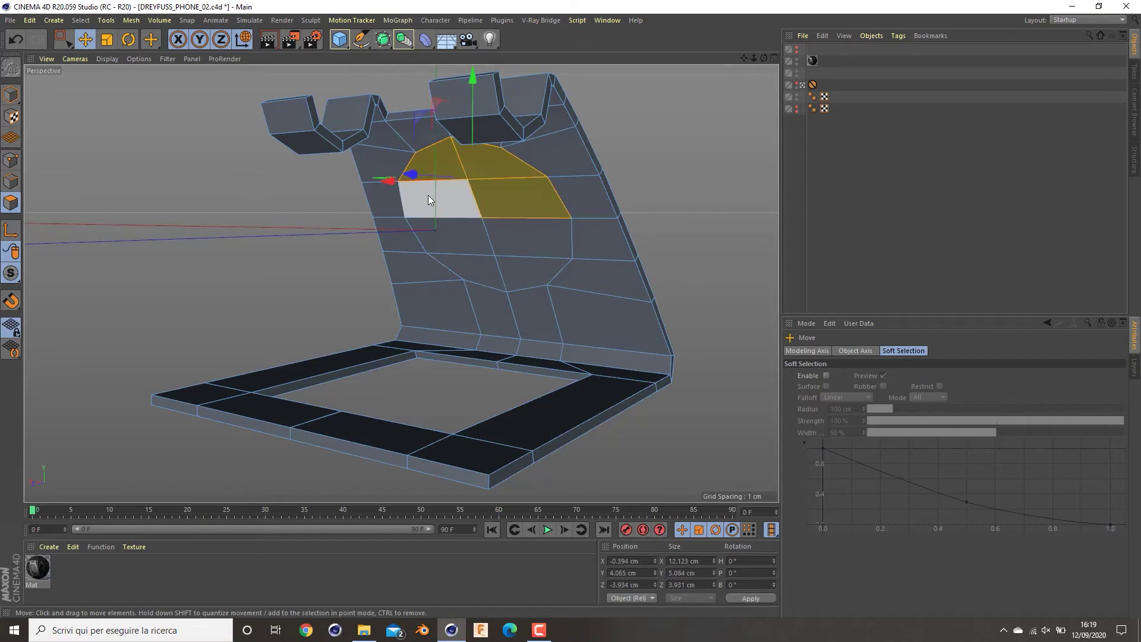
shift+click(525, 234)
shift+click(472, 273)
alt+drag(477, 289, 445, 288)
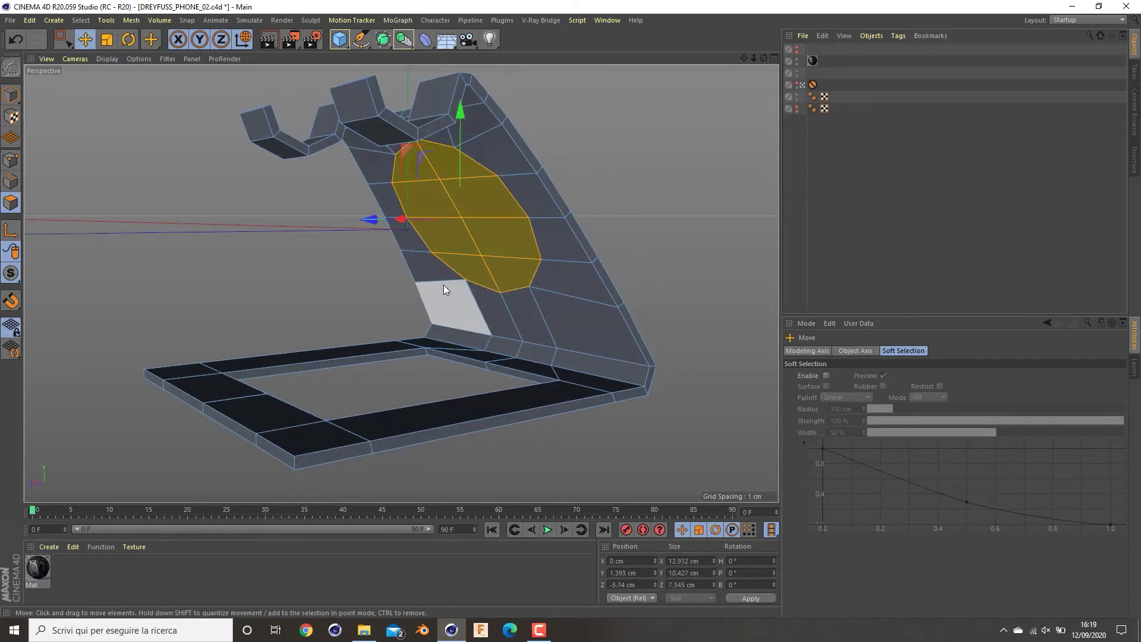
key(d)
drag(683, 209, 731, 209)
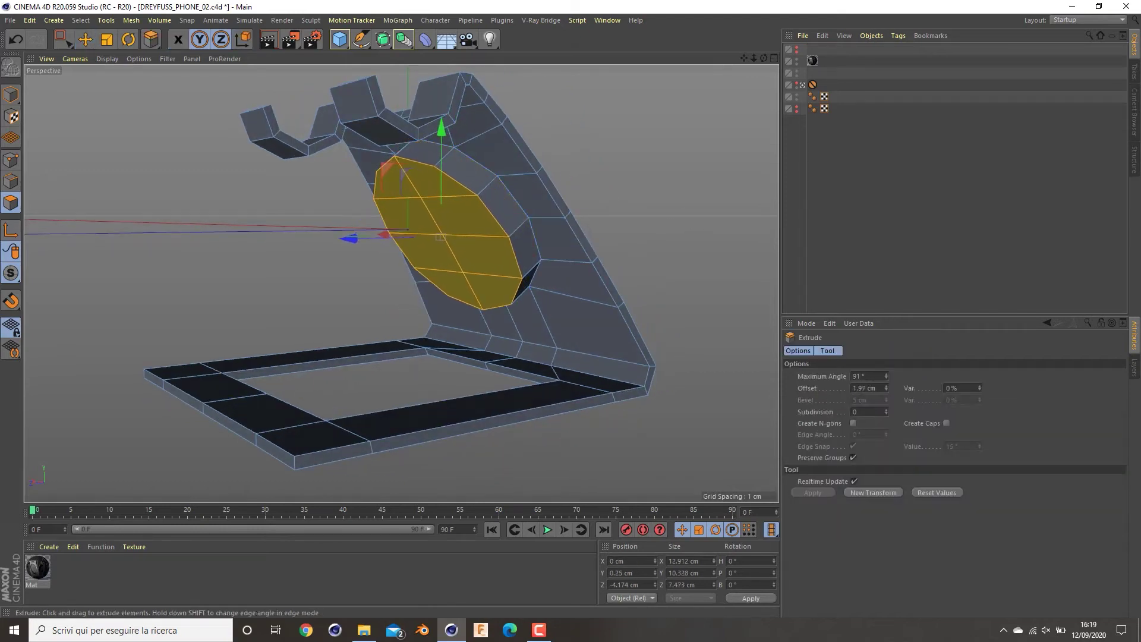
middle_click(227, 312)
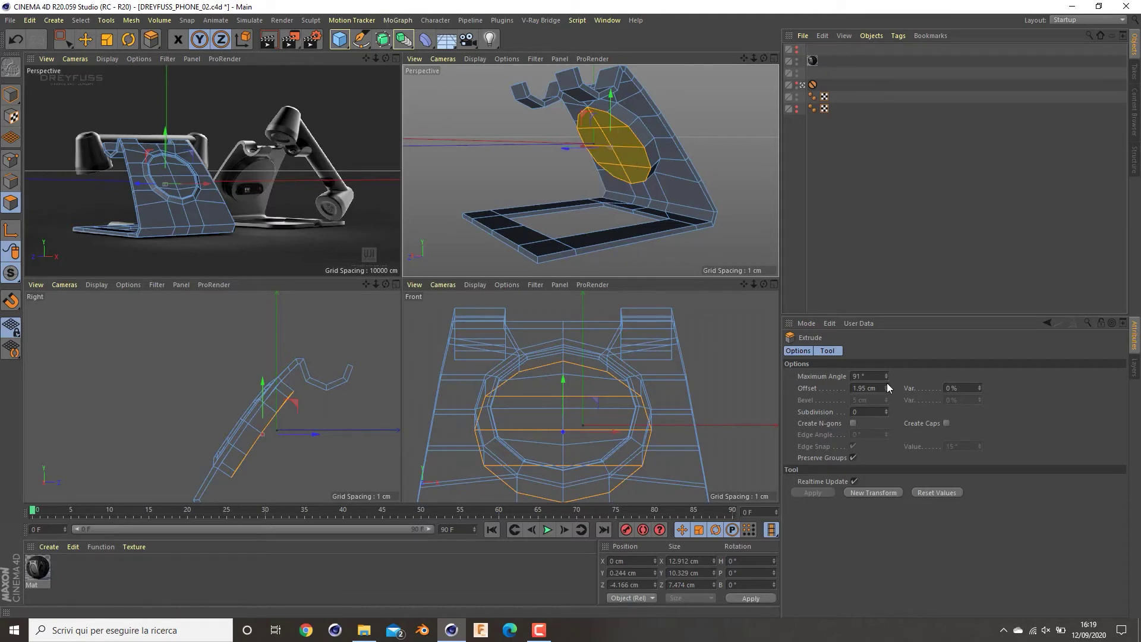
drag(887, 385, 888, 389)
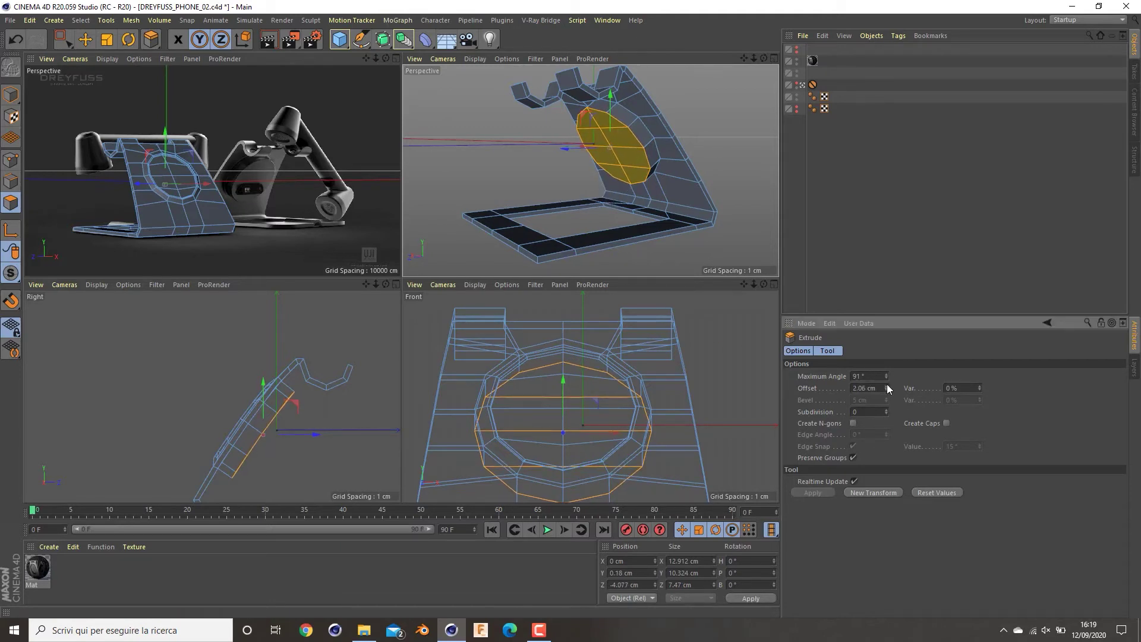
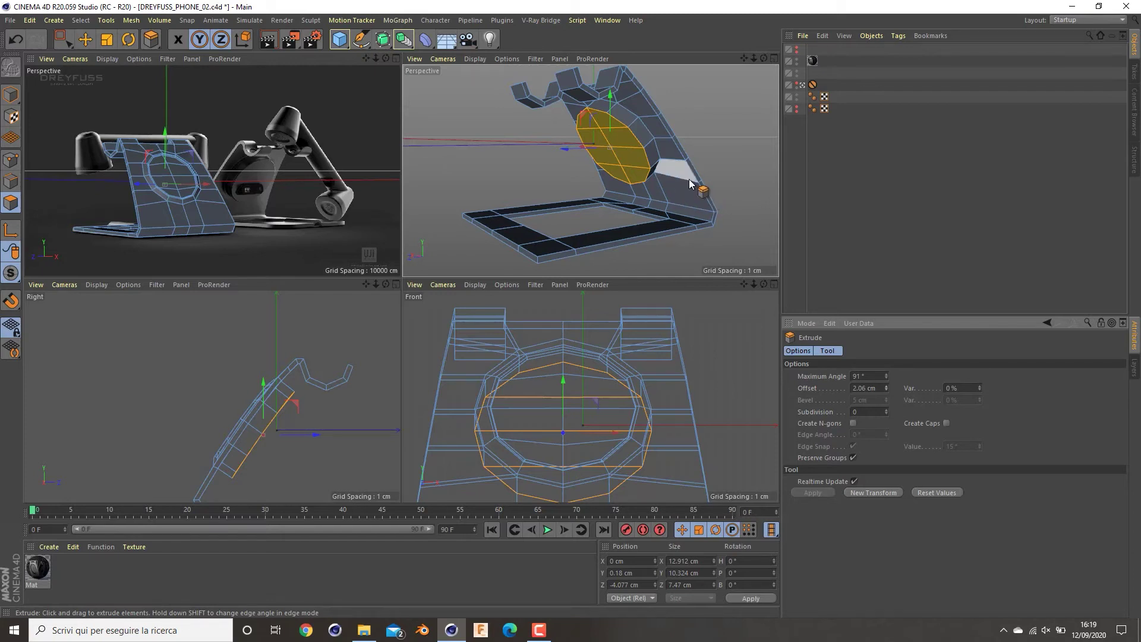
- Tilt the modeling axis to about -35.16° pitch, flatten the housing's rear polygons by scaling across their plane, and deselect them
key(r)
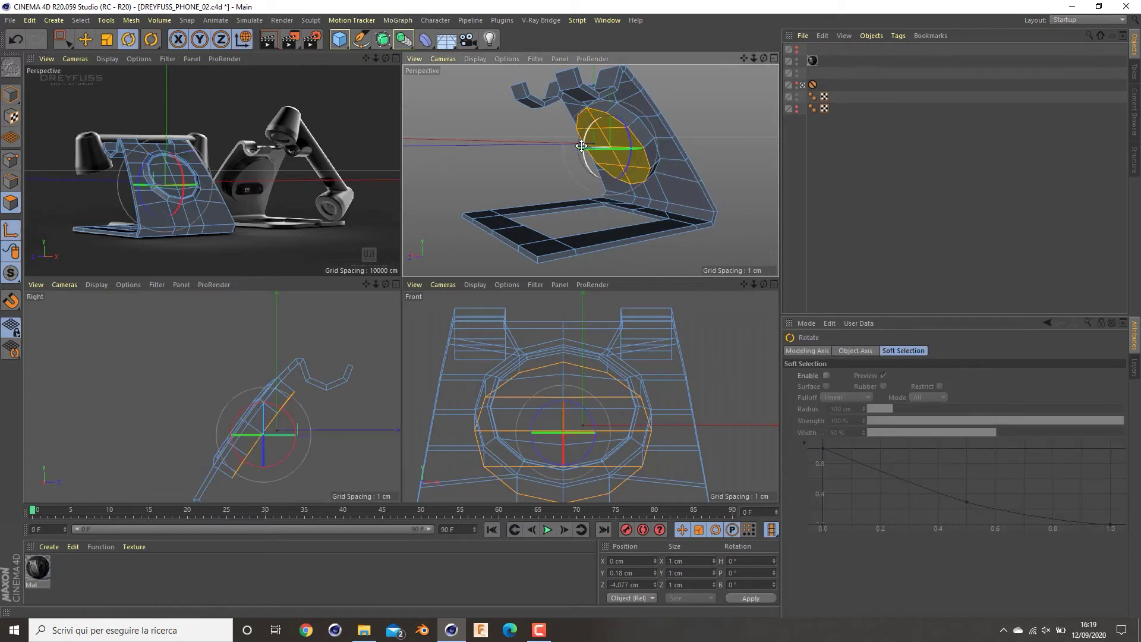
drag(581, 146, 585, 158)
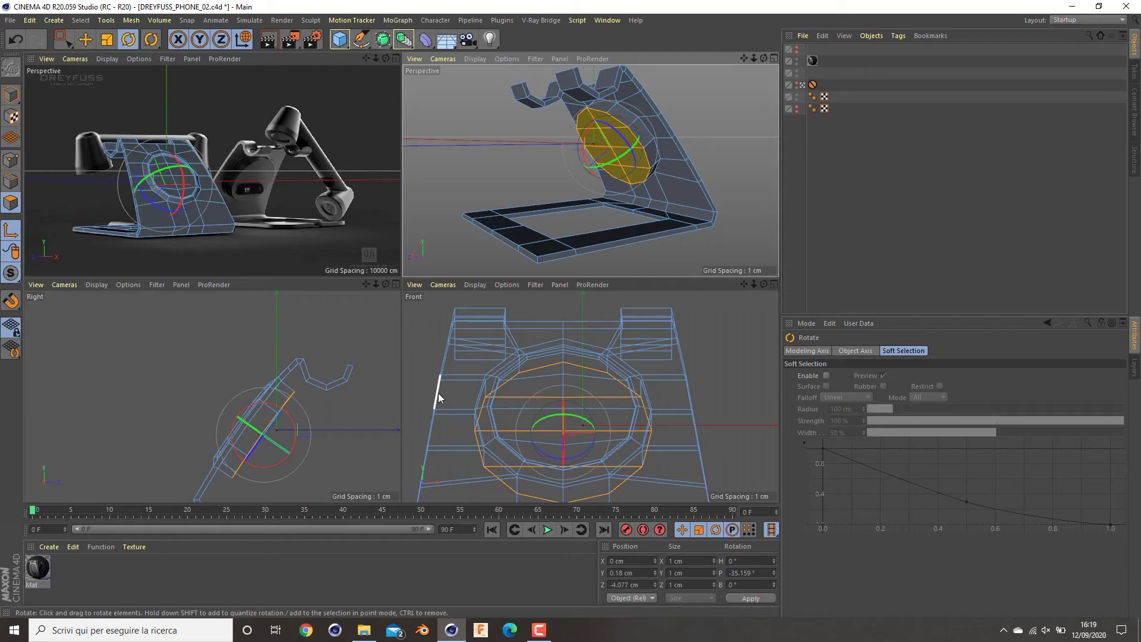
key(t)
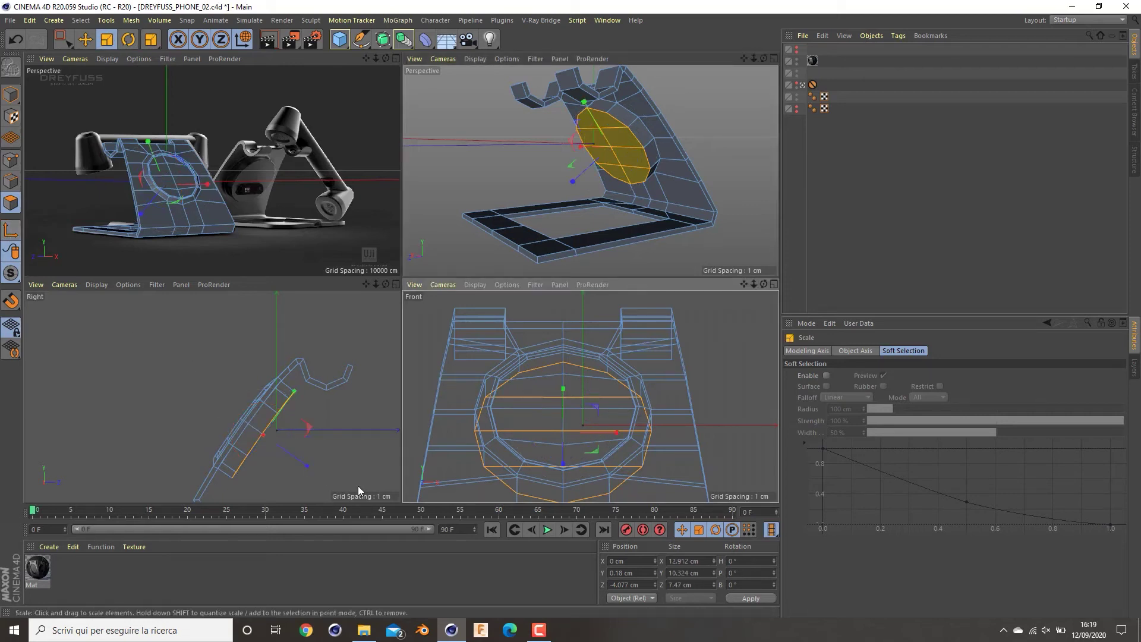
mouse_move(277, 444)
mouse_down()
mouse_move(305, 468)
mouse_move(278, 453)
mouse_move(316, 463)
mouse_move(274, 453)
mouse_up()
click(358, 432)
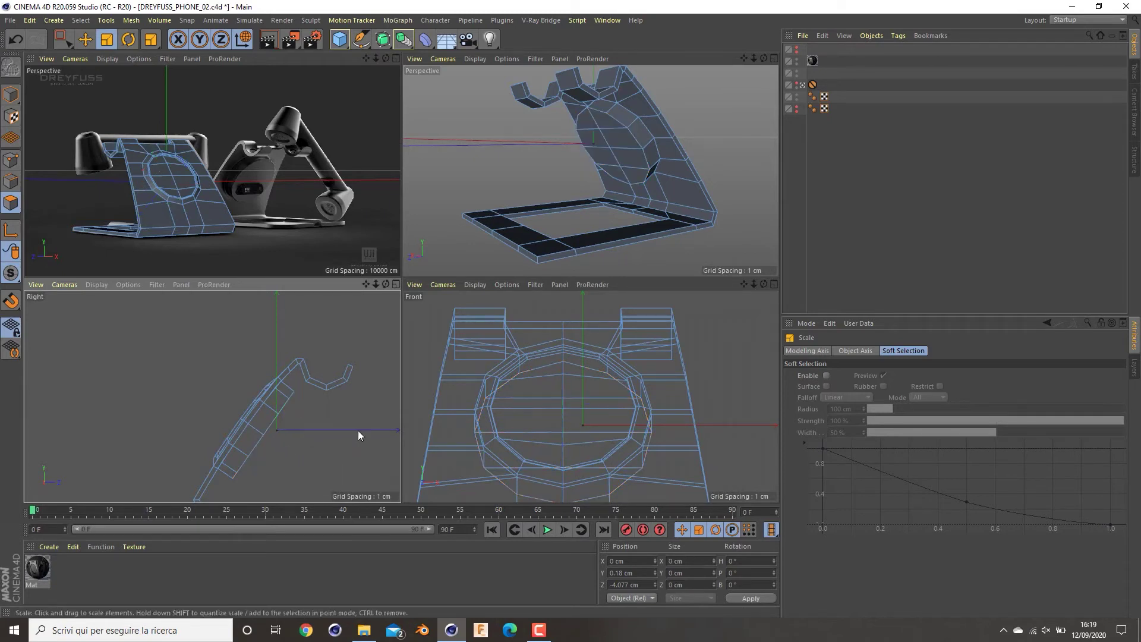
- Reselect the eight rear polygons of the dial housing and extrude them about 0.22 cm
click(620, 135)
shift+click(588, 121)
shift+click(604, 120)
shift+click(593, 142)
shift+click(621, 156)
shift+click(602, 158)
shift+click(619, 170)
shift+click(635, 174)
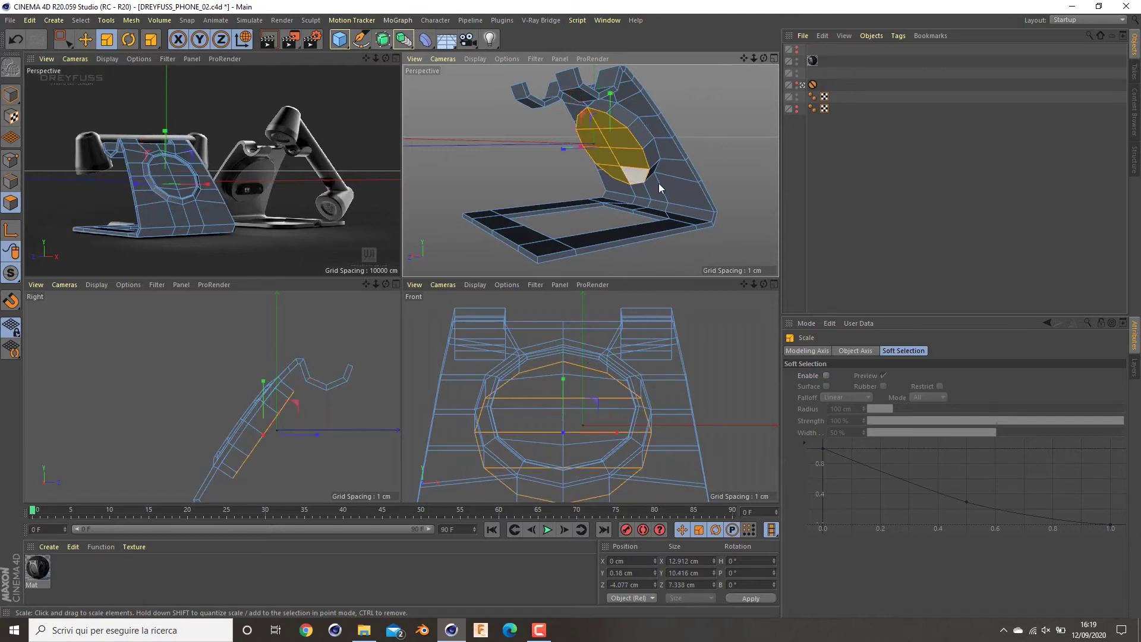
key(i)
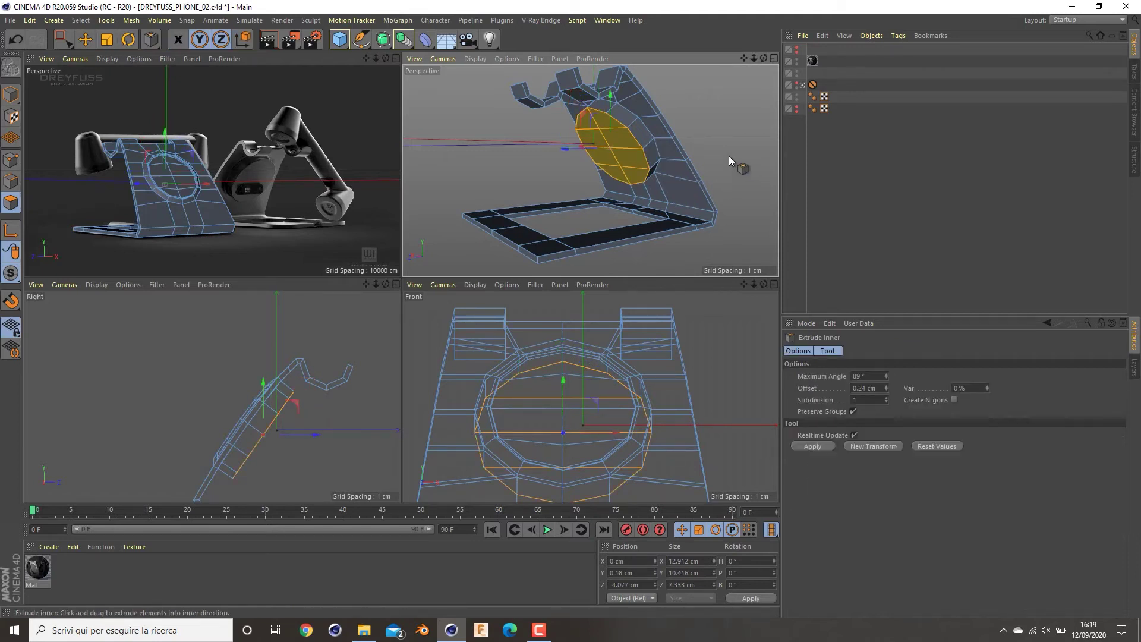
key(d)
drag(735, 153, 741, 154)
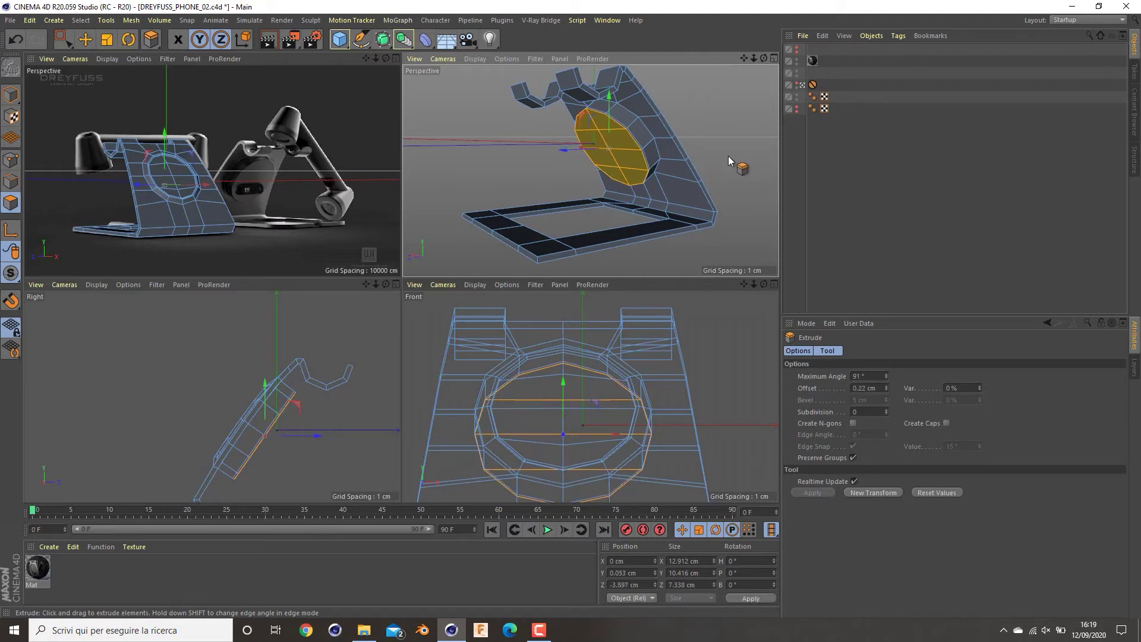
- Inset the housing's rear polygons by about 0.28 cm with Extrude Inner and clear the selection
key(i)
drag(730, 155, 735, 156)
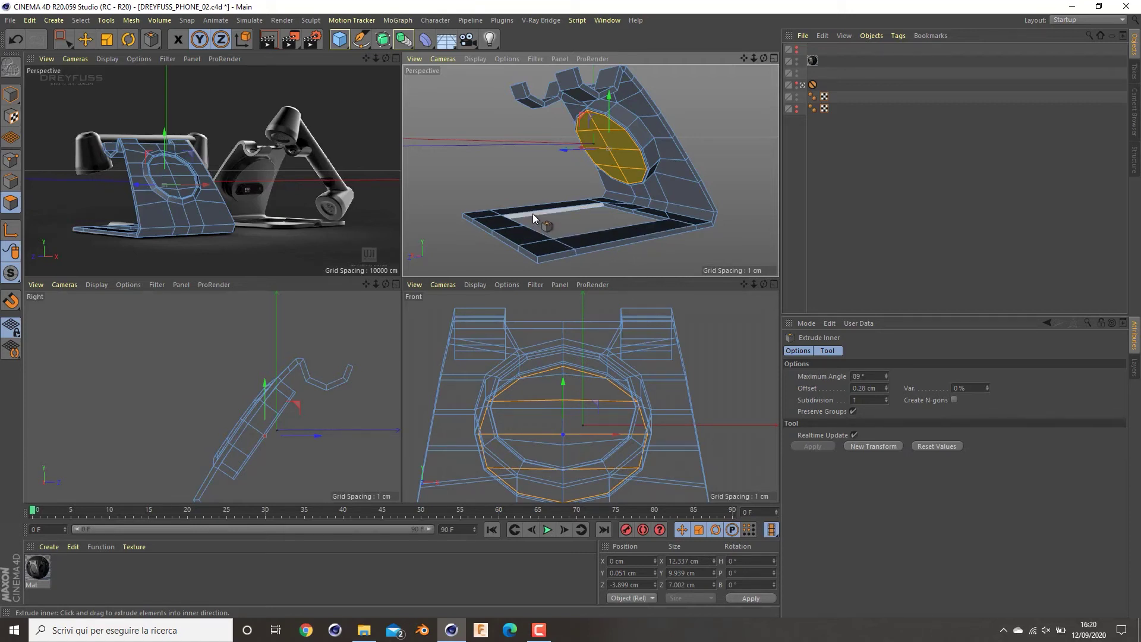
key(e)
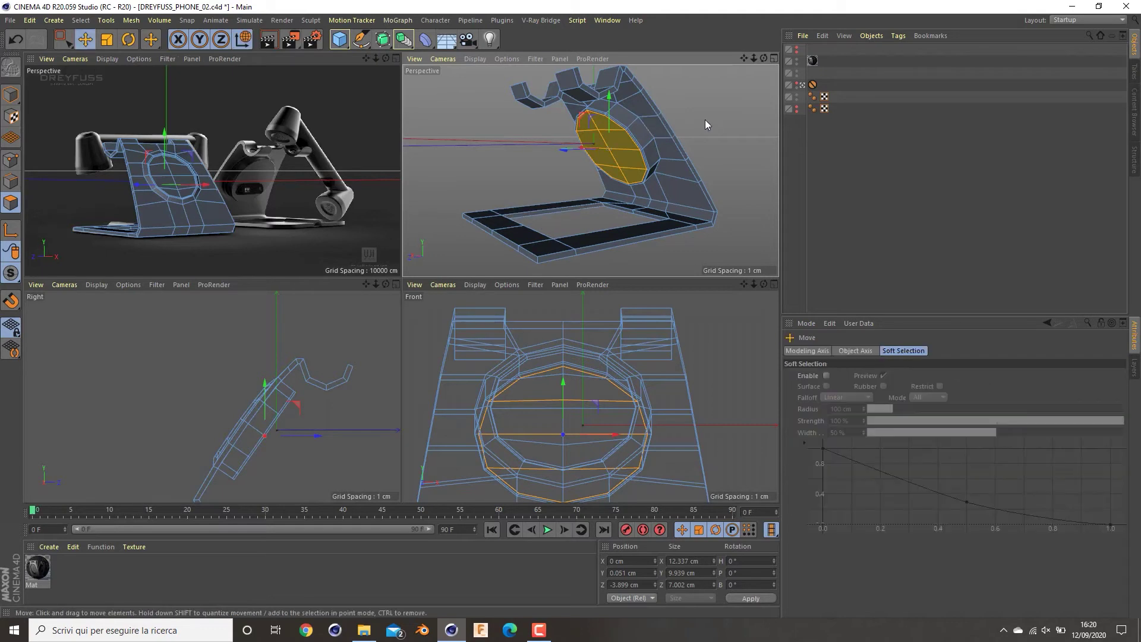
click(705, 121)
- Try to merge the doubled points across the foot plate's centre seam with Optimize
middle_click(261, 171)
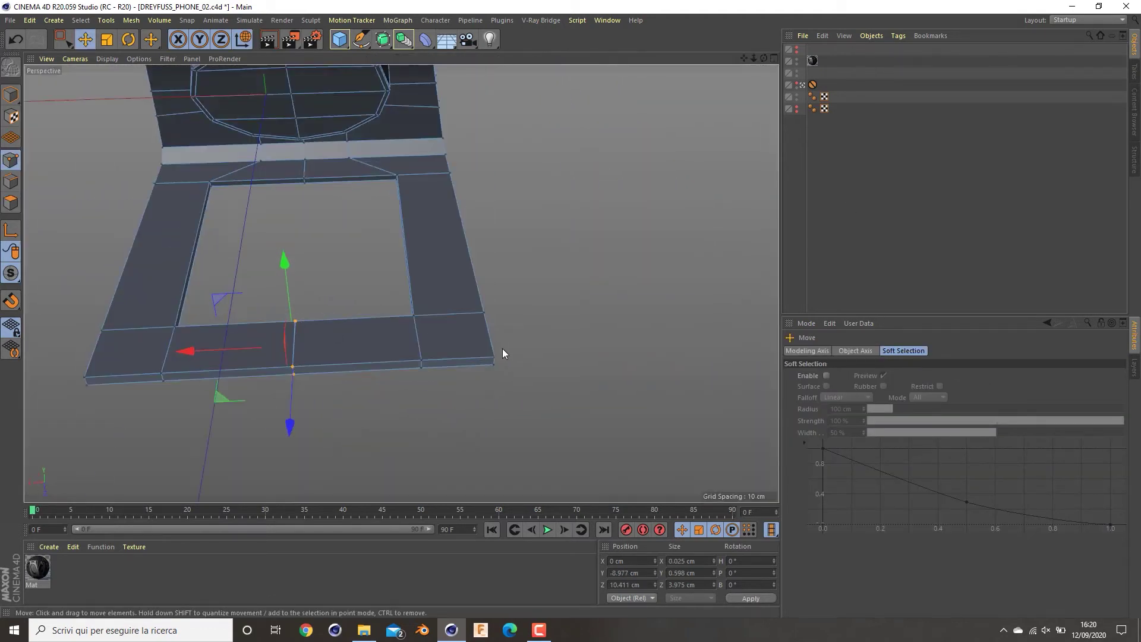
key(0)
right_click(375, 416)
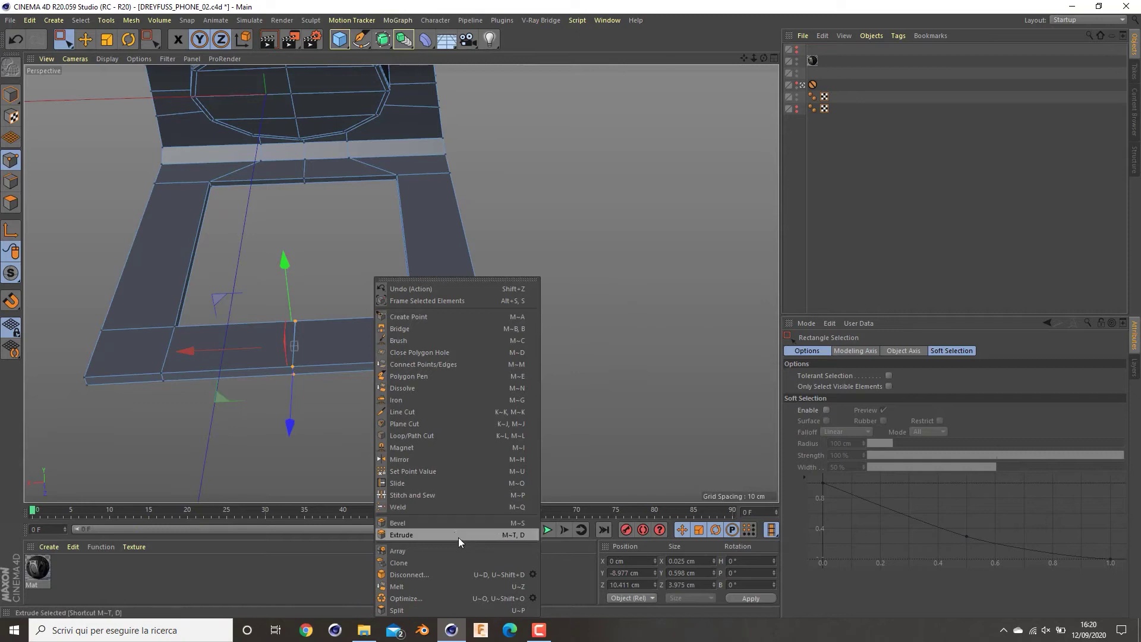
click(442, 598)
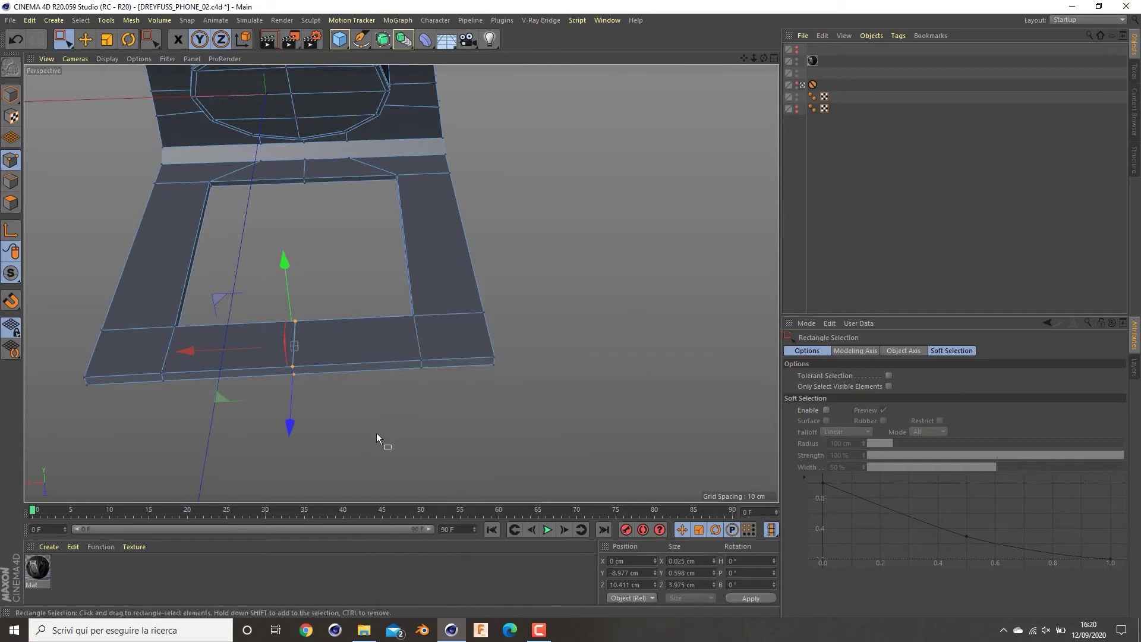
scroll(339, 300, up, 8)
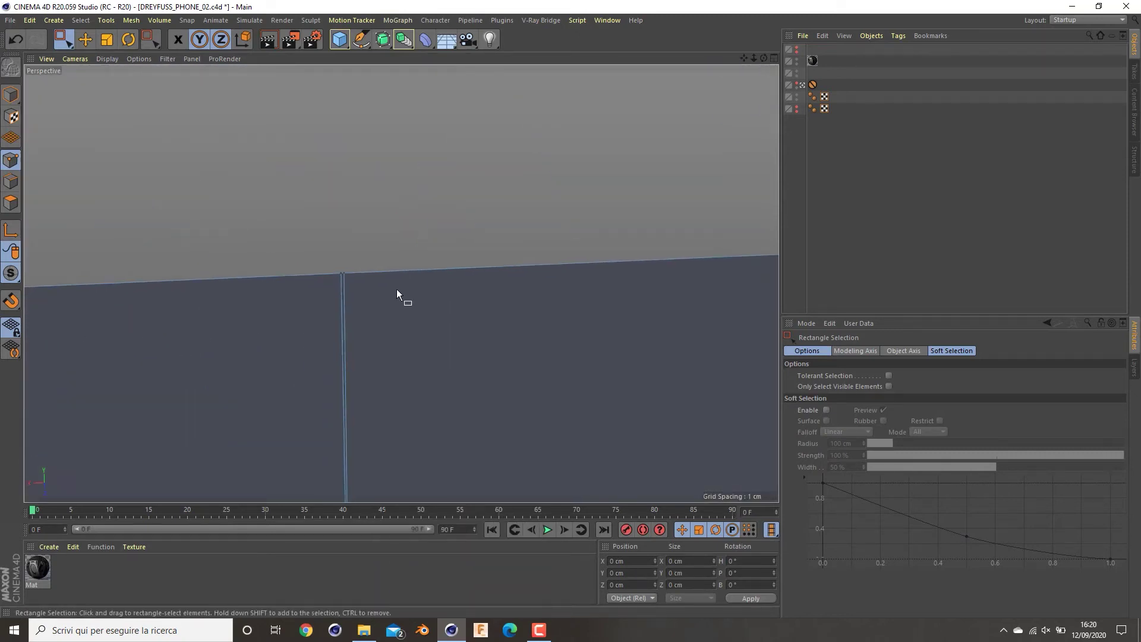
alt+drag(332, 298, 369, 324)
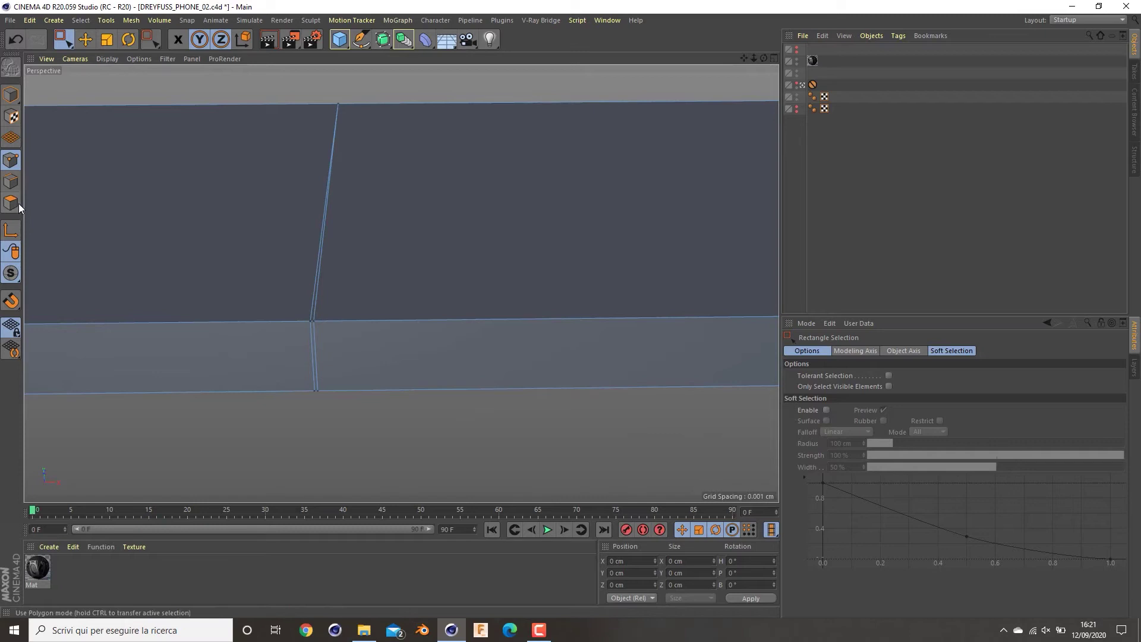
- Select the doubled point pair at the upper edge of the foot plate's centre seam and merge it using the Optimize settings
right_click(307, 278)
click(234, 390)
drag(337, 296, 289, 337)
right_click(430, 381)
click(491, 597)
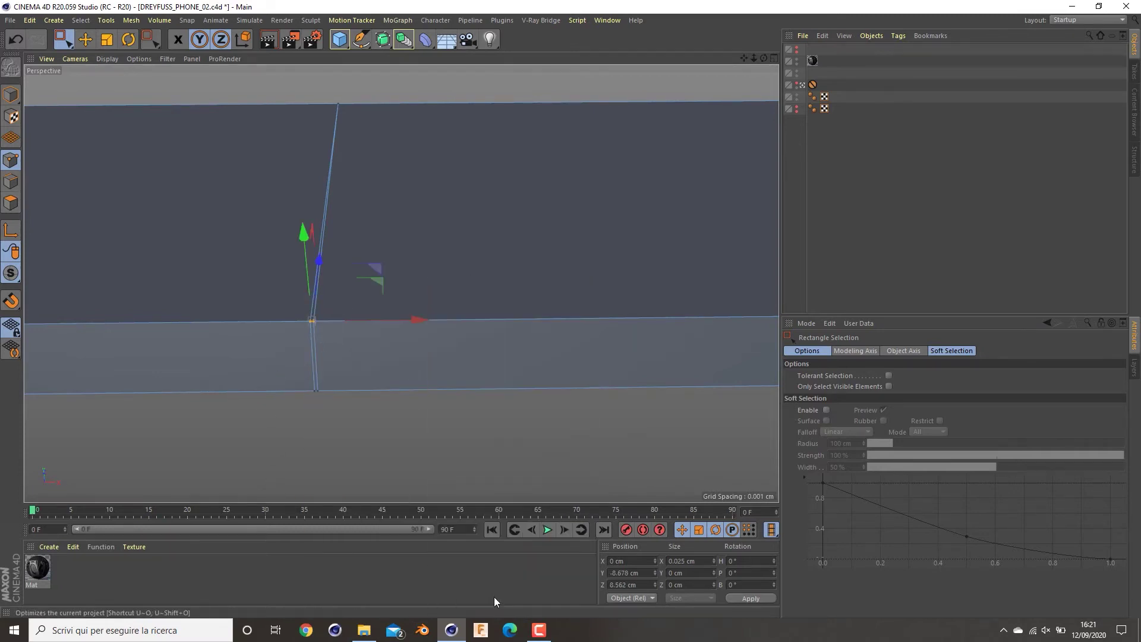
right_click(402, 392)
click(560, 599)
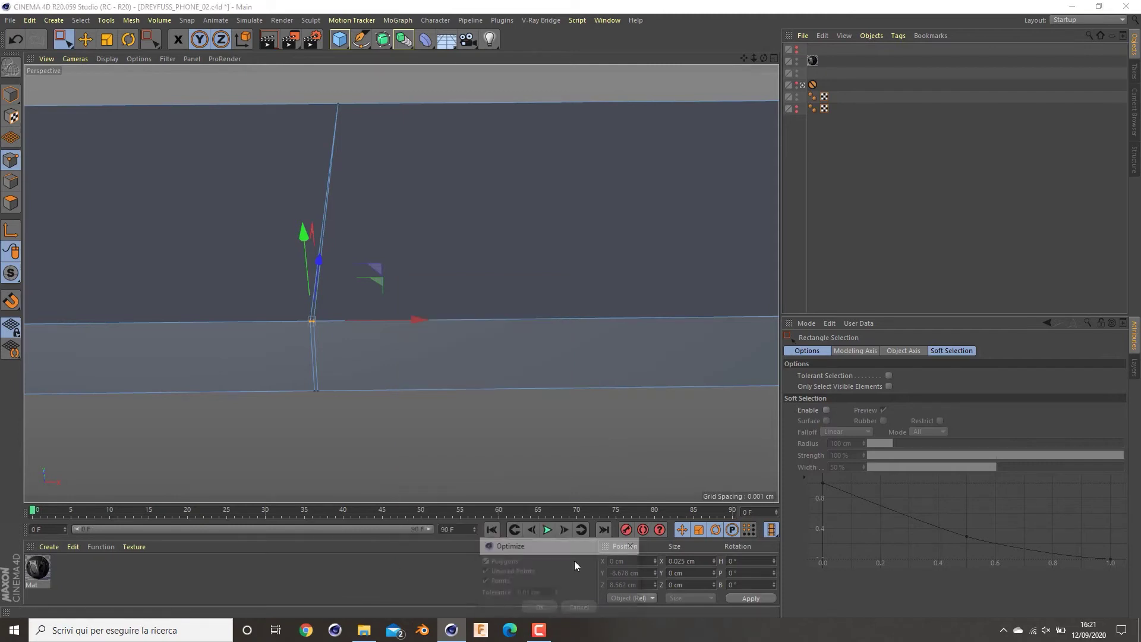
click(551, 607)
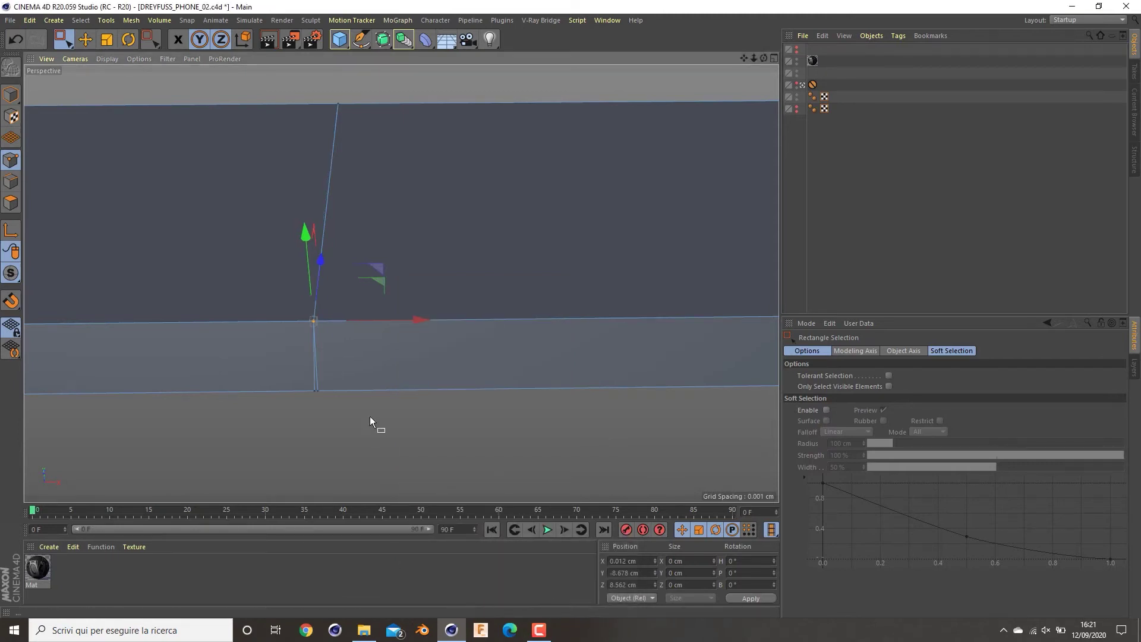
- Merge the doubled point pair at the seam's lower edge with Optimize
click(306, 403)
right_click(390, 432)
click(442, 598)
- Align the merged points of the foot plate's centre seam by scaling their X size to 0 cm, check the front view and deselect them
alt+drag(389, 381, 376, 334)
drag(385, 225, 236, 429)
key(r)
key(e)
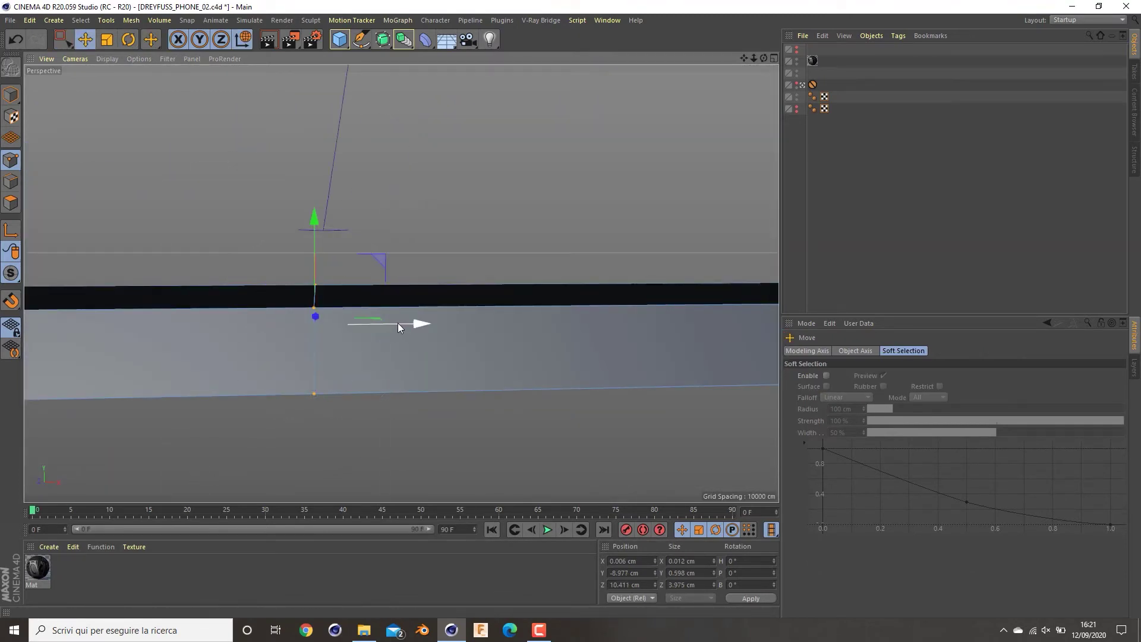
key(t)
drag(398, 326, 388, 372)
middle_click(396, 356)
middle_click(455, 208)
middle_click(533, 225)
middle_click(515, 340)
scroll(492, 312, down, 5)
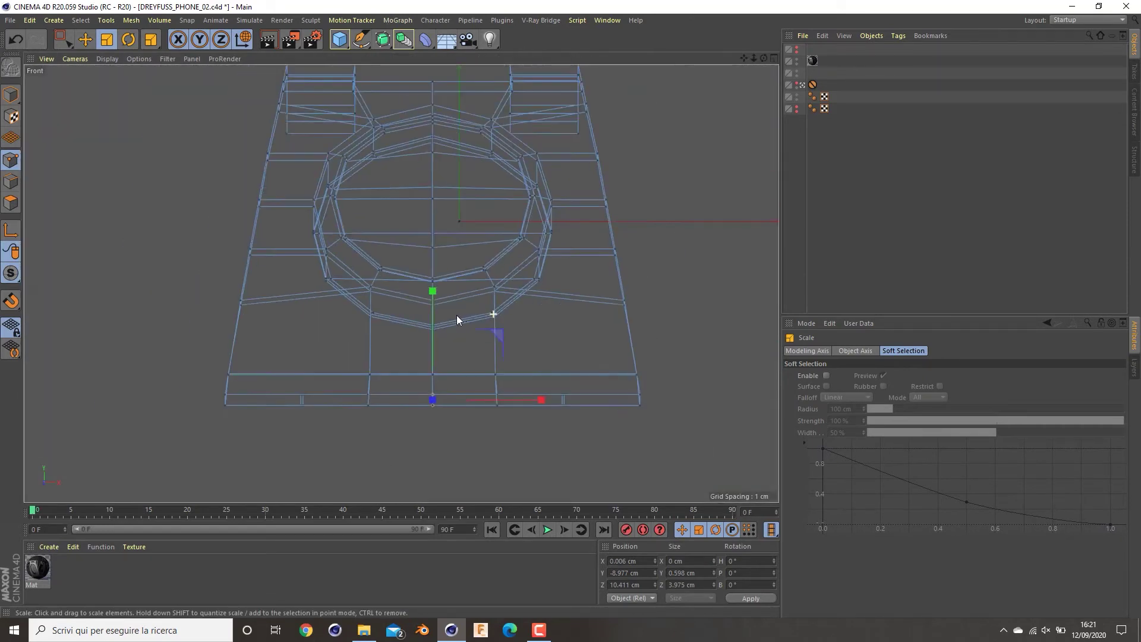
click(613, 430)
- Select the edges running along the foot plate's centre seam in edge mode
middle_click(484, 380)
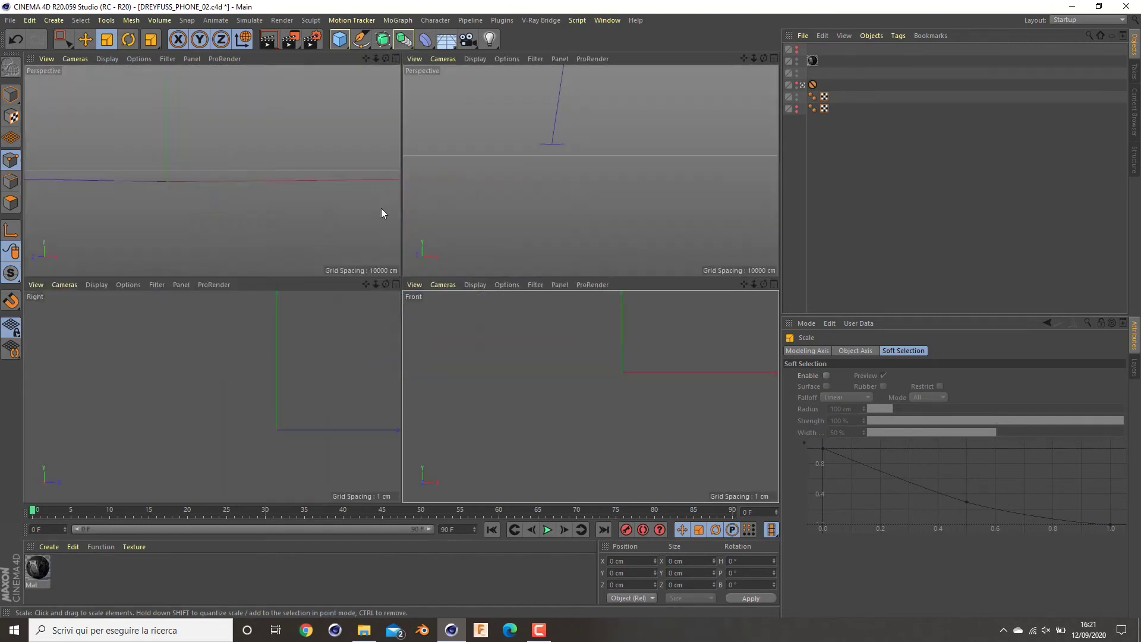
middle_click(381, 208)
middle_click(538, 262)
middle_click(581, 231)
key(space)
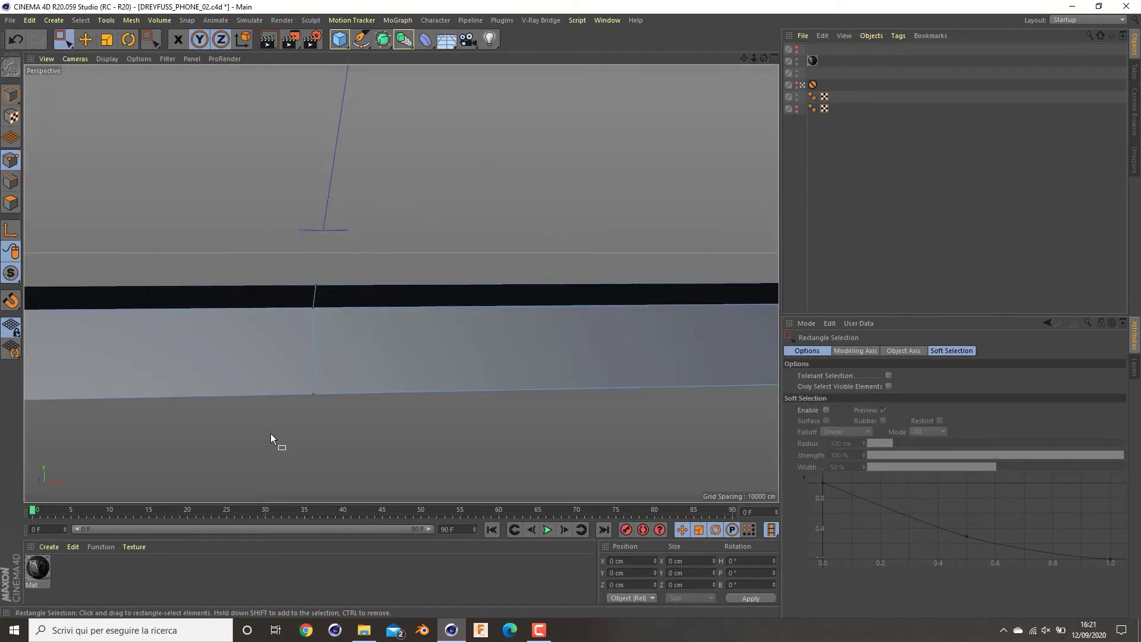
drag(270, 434, 363, 250)
alt+middle_drag(363, 250, 352, 295)
click(7, 182)
drag(414, 247, 268, 460)
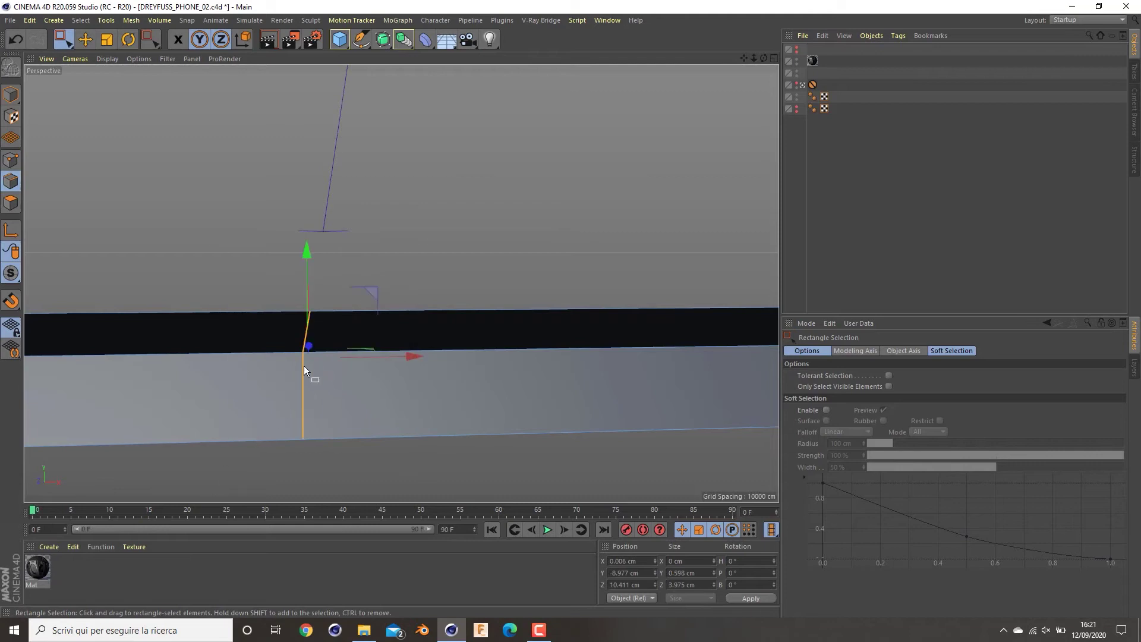
- Bevel the selected centre-seam edges of the foot plate in Chamfer mode with a 3.04 cm offset and 0 subdivisions
alt+drag(305, 366, 237, 306)
scroll(237, 306, down, 5)
alt+drag(351, 407, 385, 372)
right_click(386, 372)
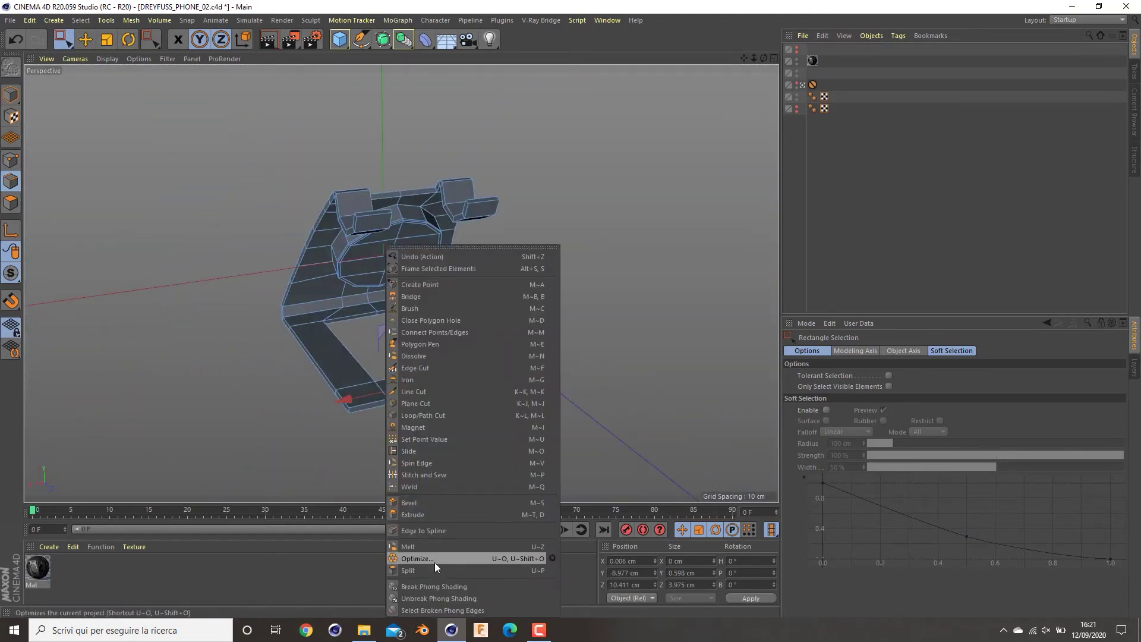
click(423, 512)
drag(481, 371, 493, 371)
middle_click(493, 371)
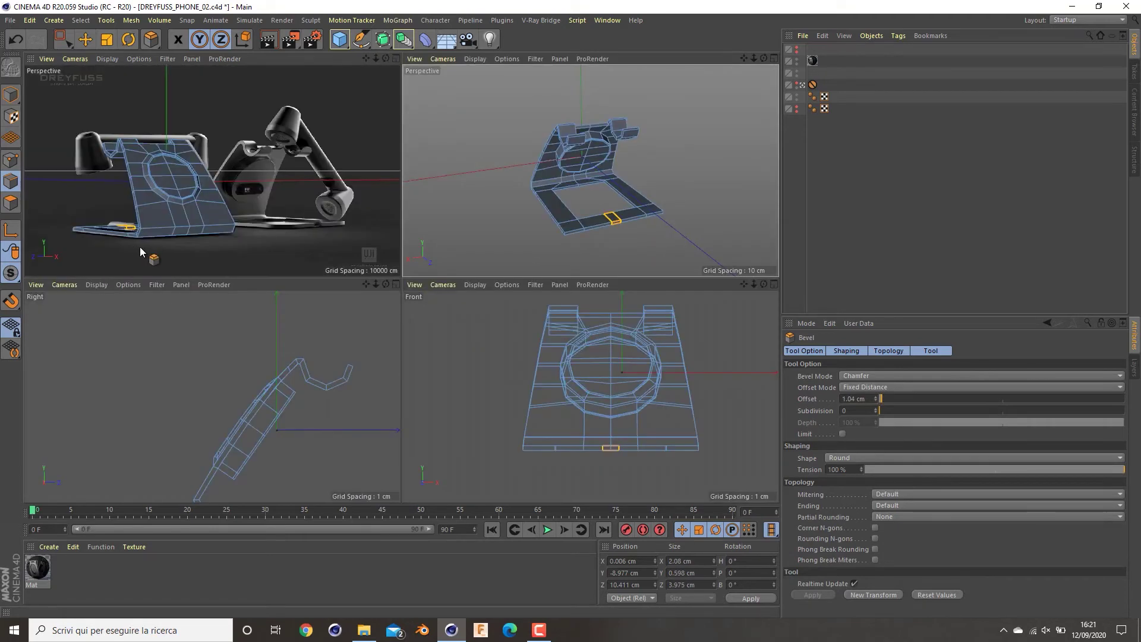
middle_click(111, 240)
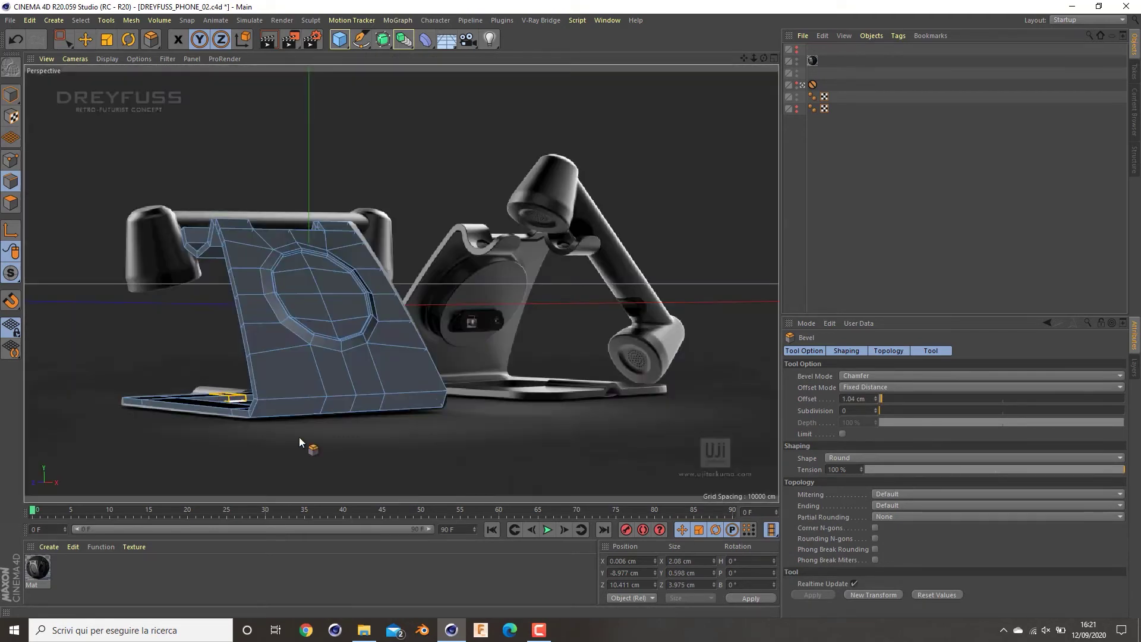
drag(876, 397, 877, 395)
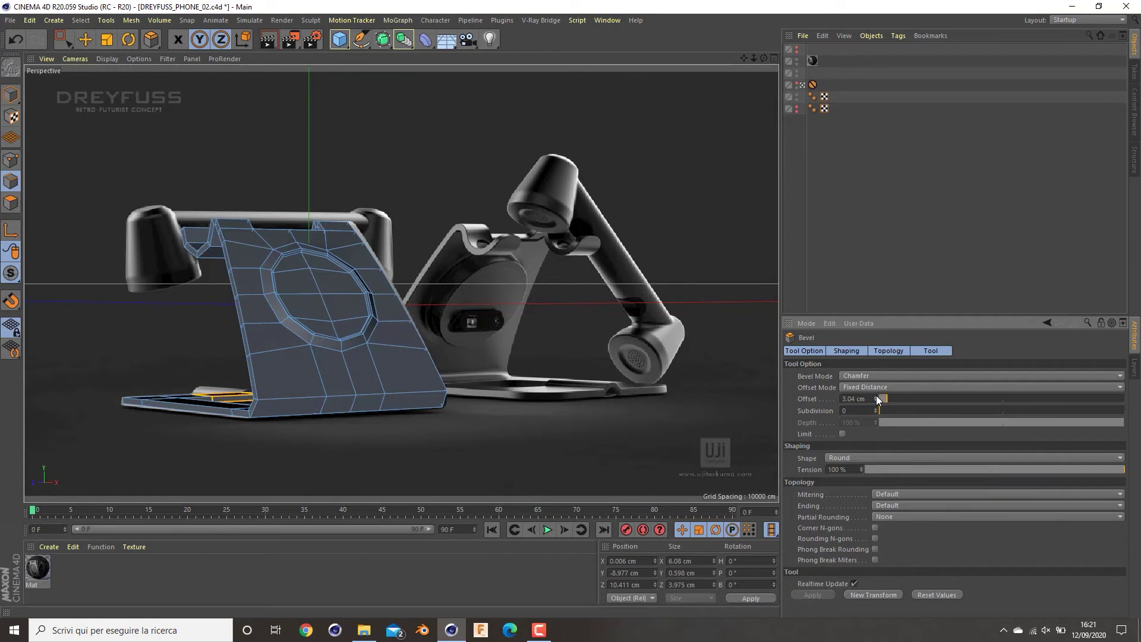
- Set the Fixed Distance bevel offset to 1.25 cm for the middle edge of the base's front bar
click(876, 402)
click(876, 401)
click(877, 397)
middle_click(334, 438)
middle_click(562, 227)
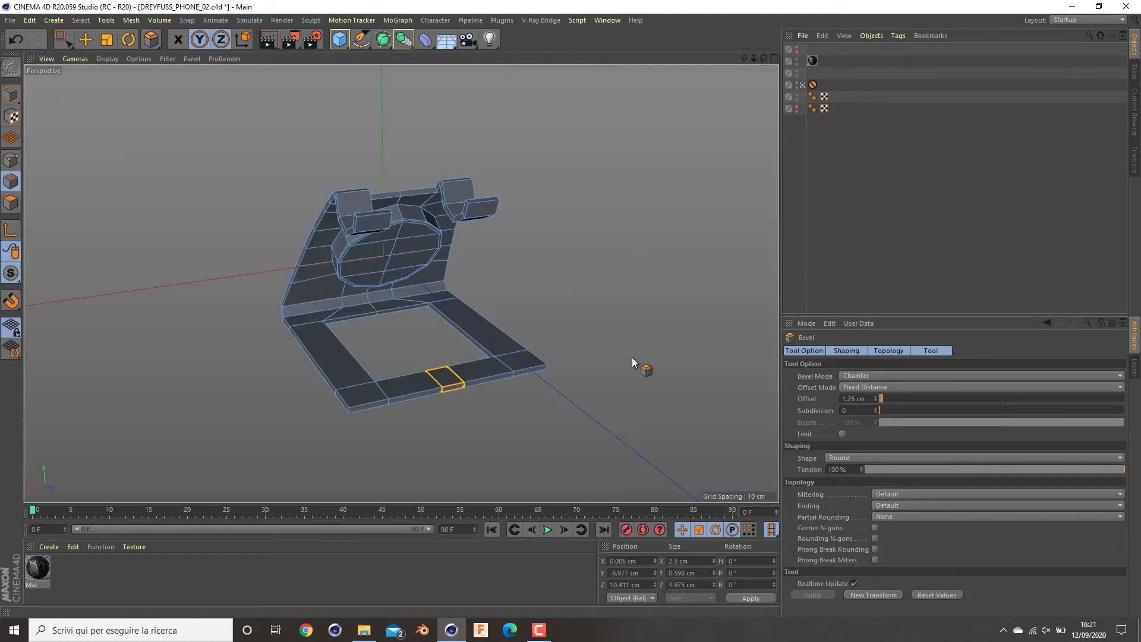
key(e)
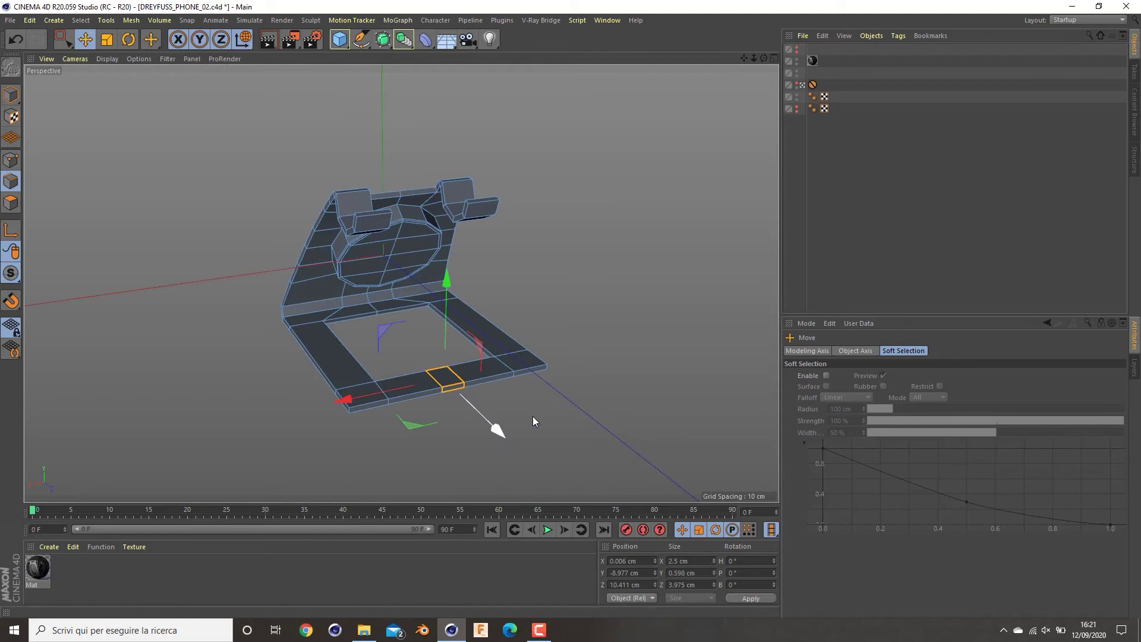
middle_click(462, 382)
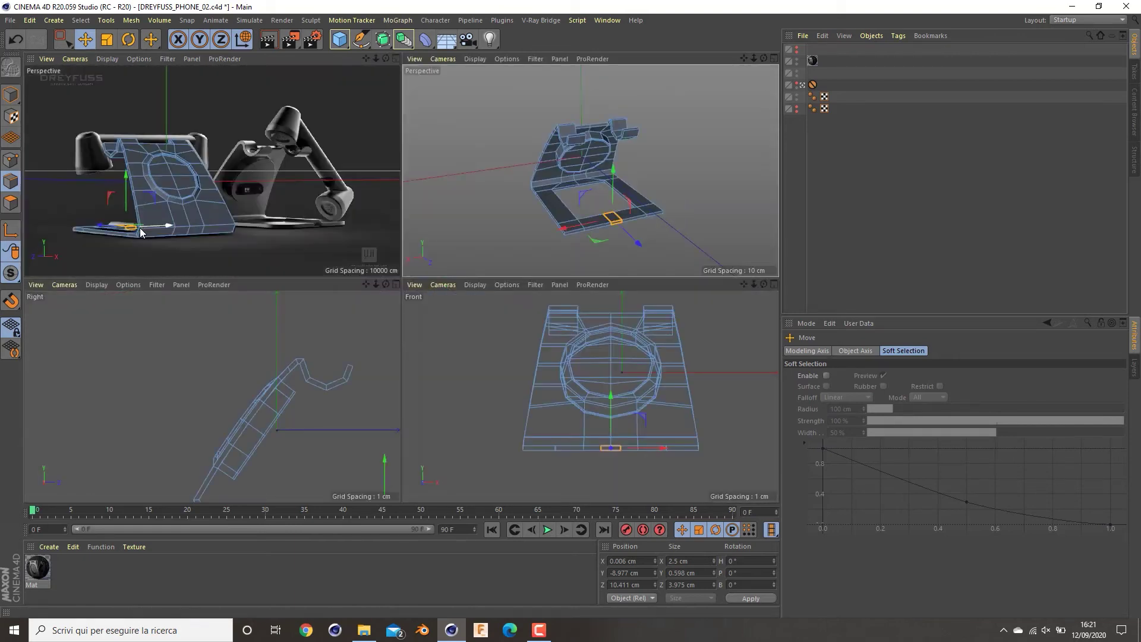
middle_click(595, 228)
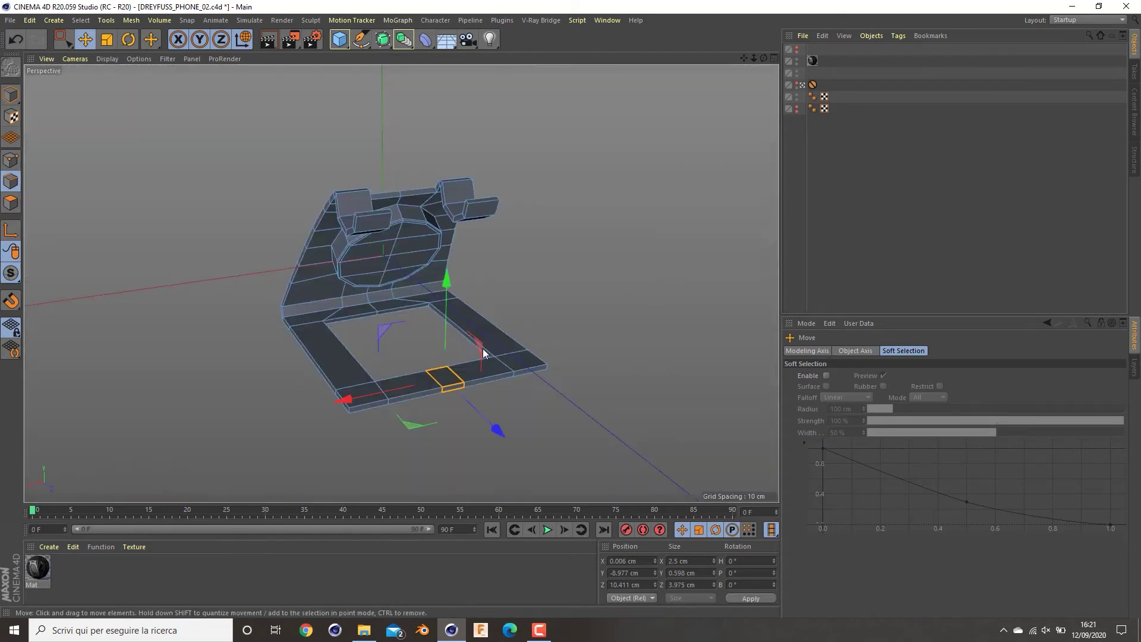
- Flatten the row of points along the opening's front side in Z and move it to about Z 4.06 cm
key(0)
click(10, 160)
alt+drag(375, 329, 393, 299)
middle_click(422, 398)
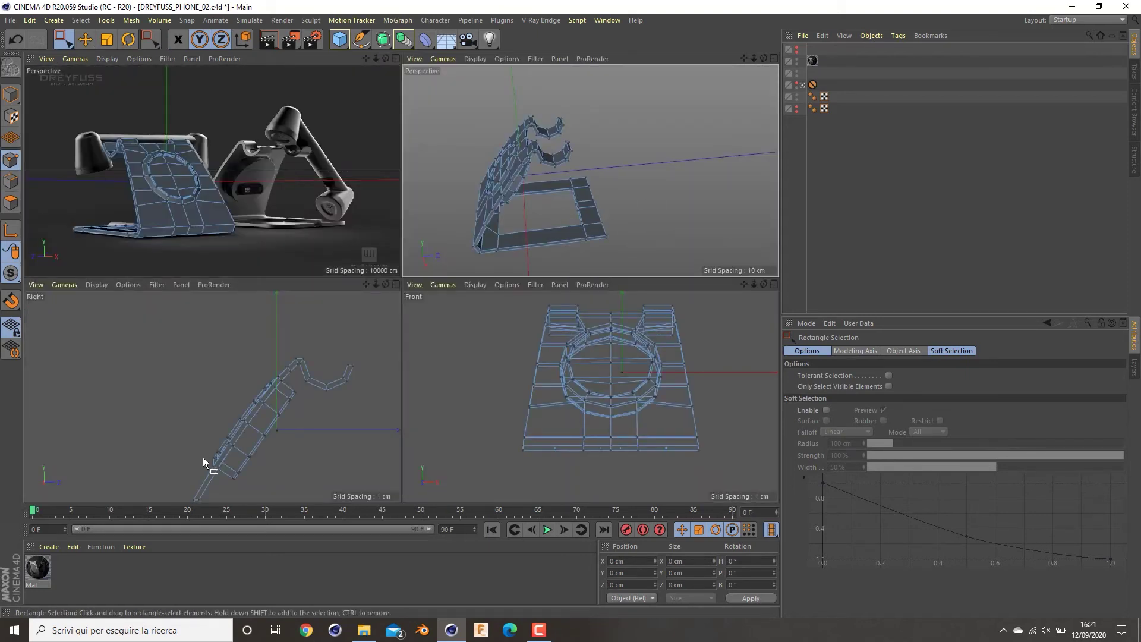
alt+middle_drag(340, 440, 282, 314)
scroll(290, 326, down, 3)
drag(309, 348, 295, 378)
scroll(312, 361, up, 5)
alt+middle_drag(378, 359, 364, 393)
key(r)
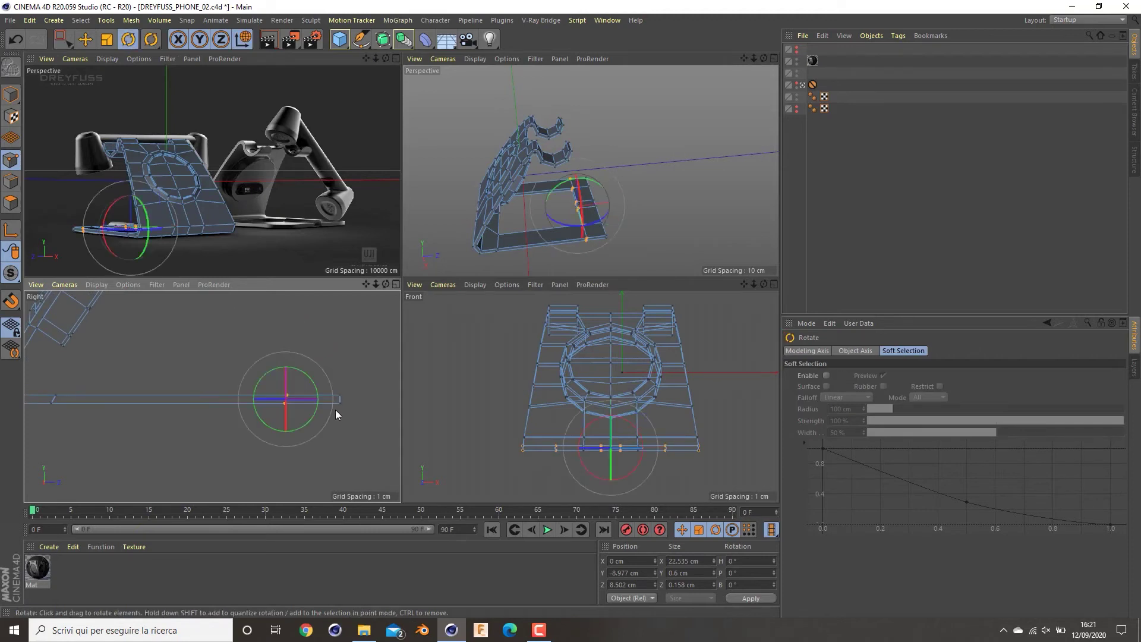
key(t)
drag(333, 402, 262, 400)
key(0)
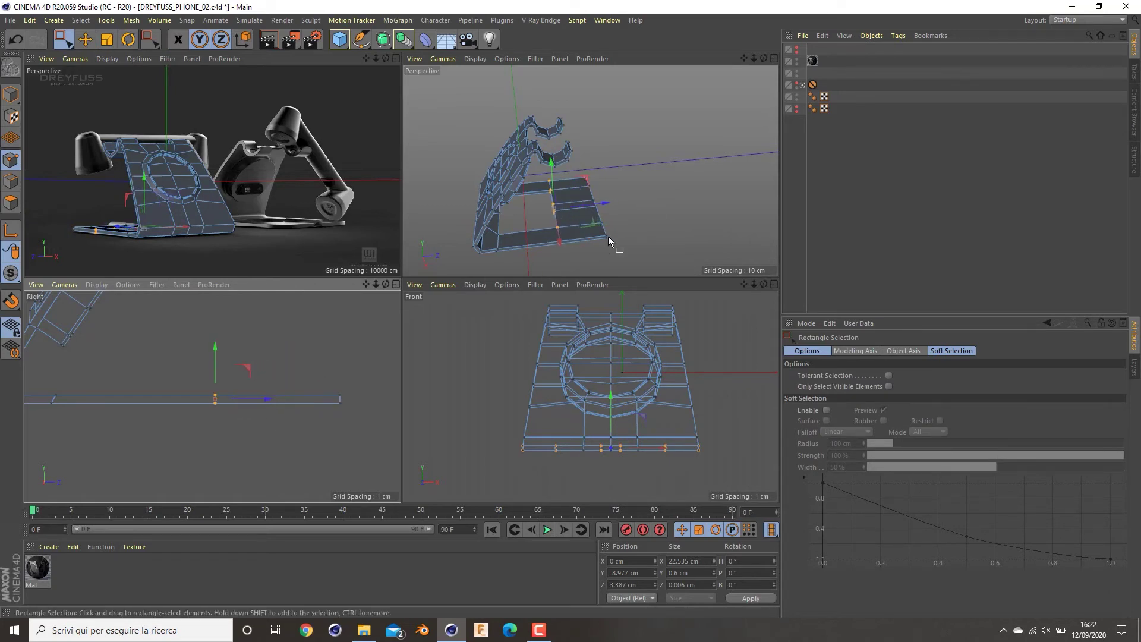
drag(605, 205, 706, 171)
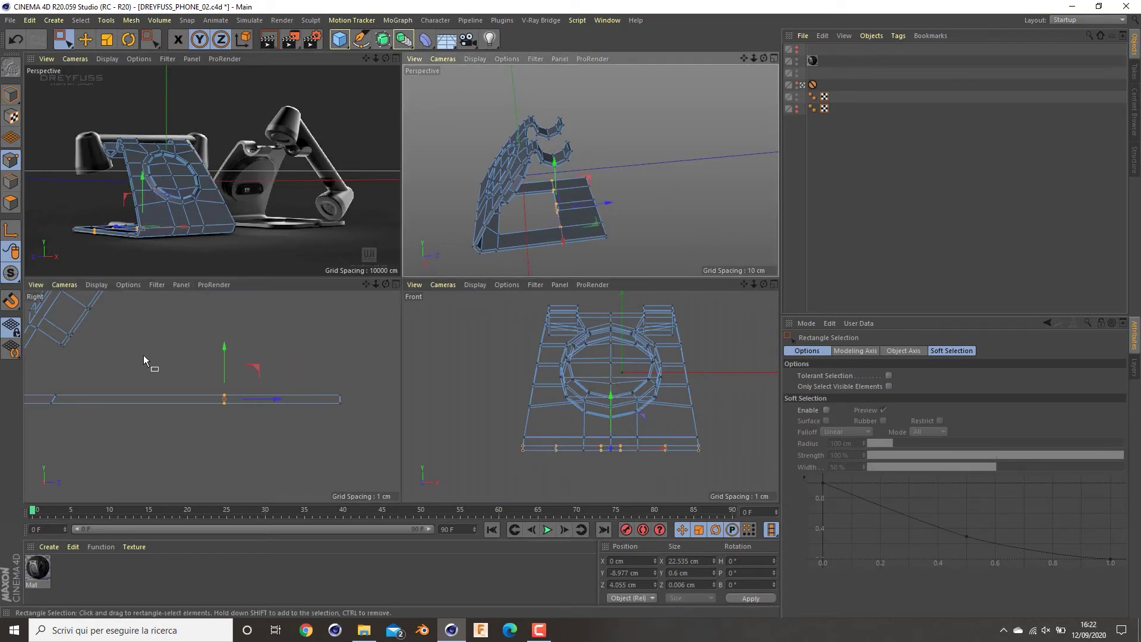
- Select the points on the base near the bend in the side view and scale them along Z to align them
click(218, 449)
drag(117, 387, 47, 420)
key(e)
key(r)
key(t)
drag(107, 400, 73, 402)
click(301, 391)
- Add two evenly spaced loop cuts at 33.333% offset through the narrow middle strip of the base's front bar
middle_click(315, 391)
middle_click(383, 266)
middle_click(558, 227)
alt+drag(352, 344, 478, 419)
scroll(483, 423, up, 4)
alt+middle_drag(444, 379, 457, 410)
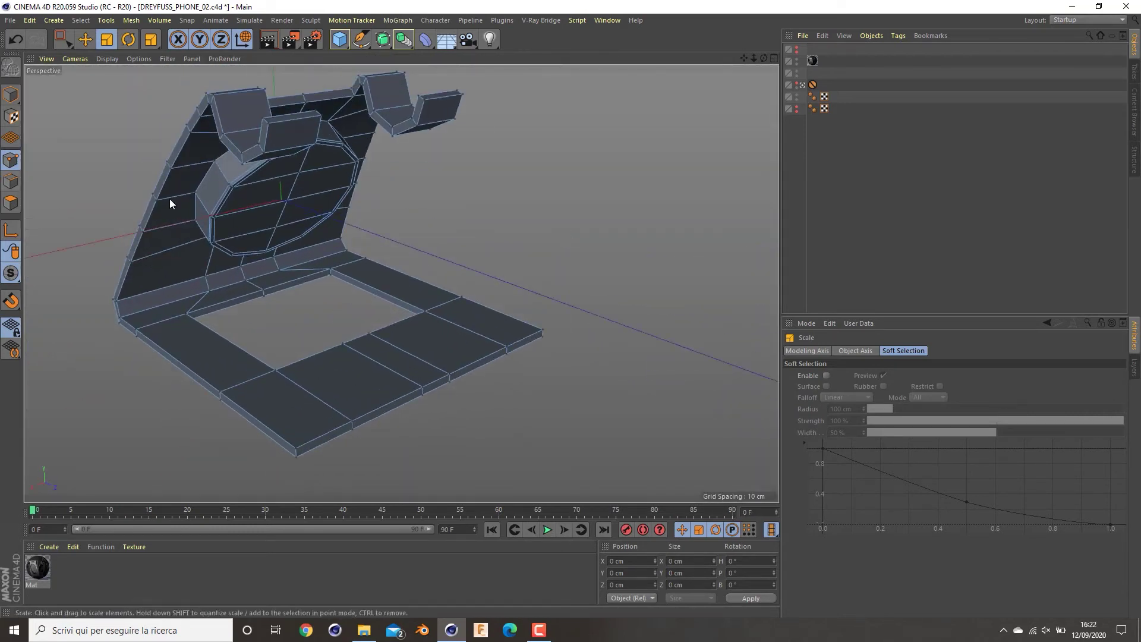
key(k)
key(l)
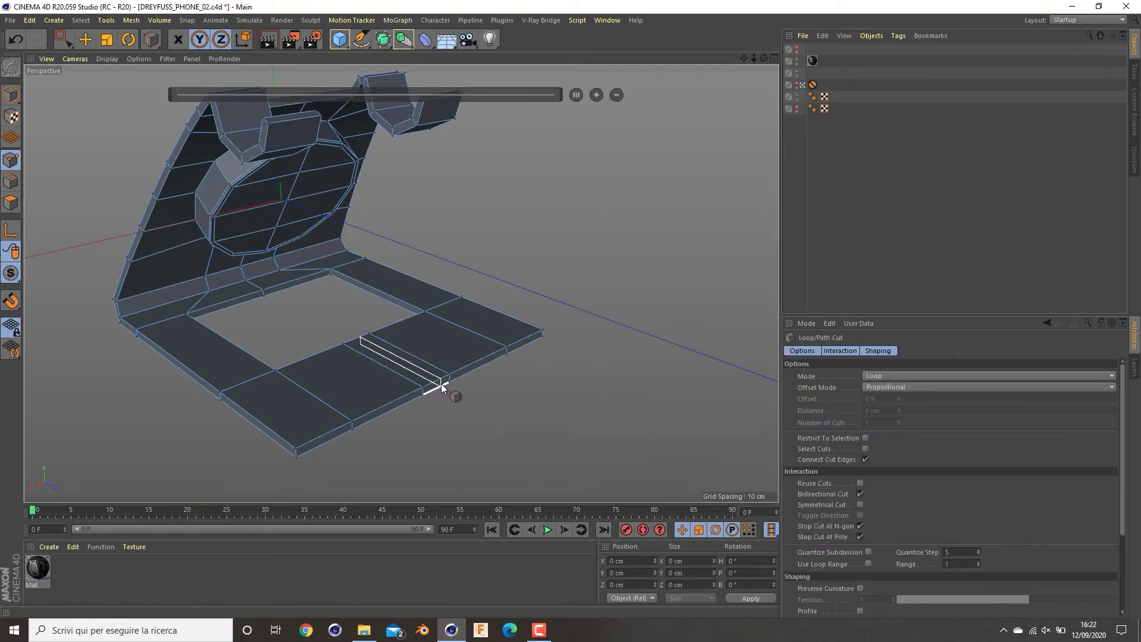
click(436, 384)
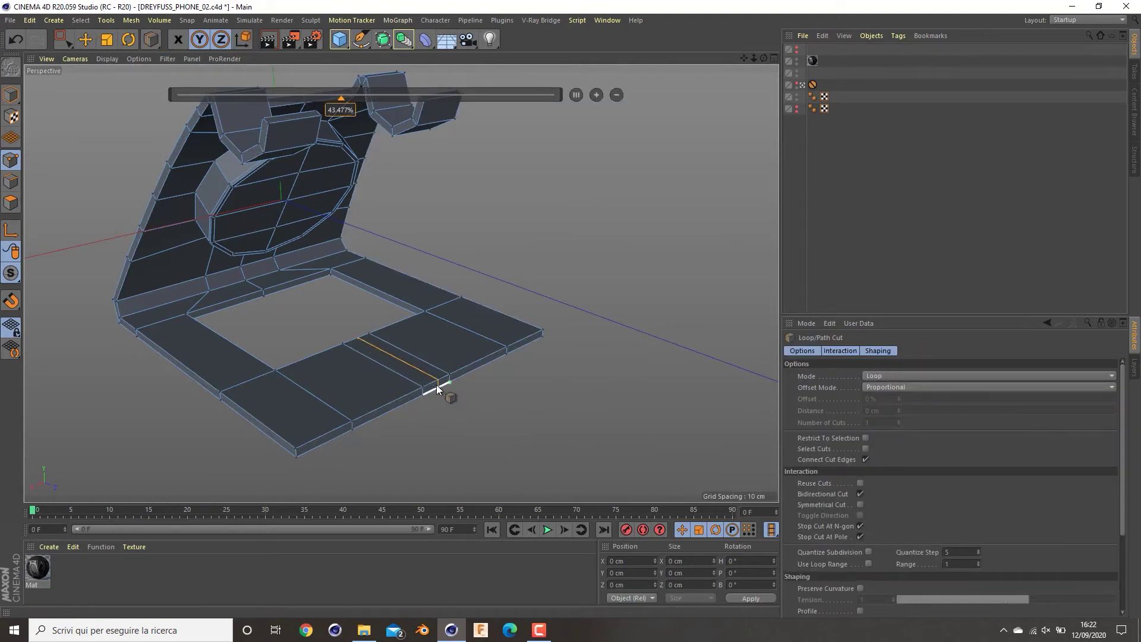
double_click(876, 399)
text(50)
key(Return)
click(900, 419)
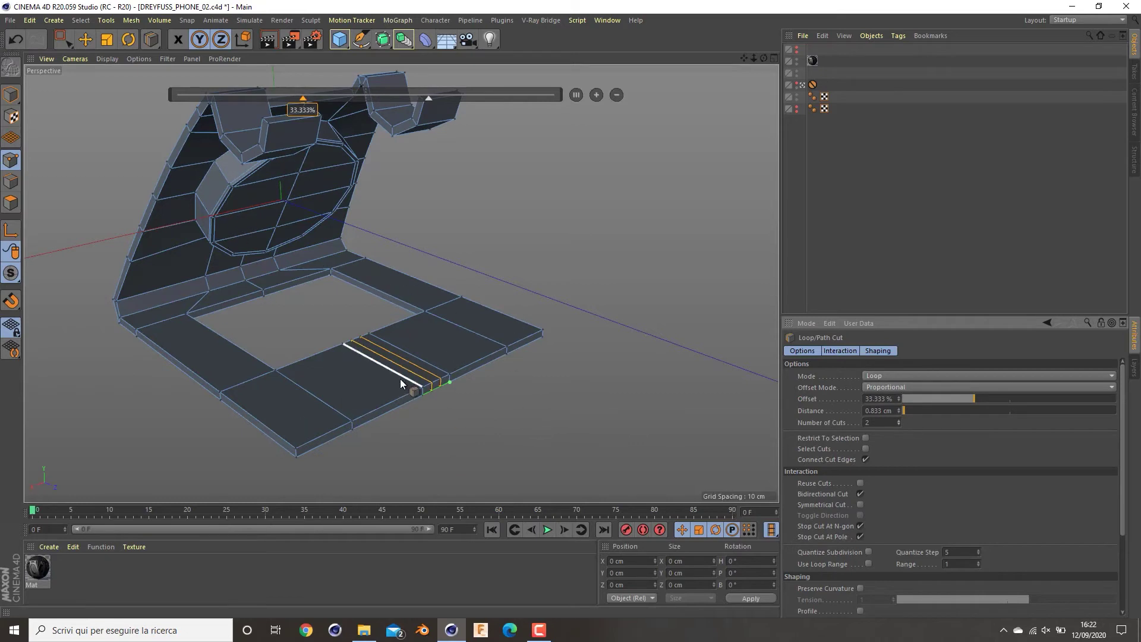
- Raise the two middle edge loops of the front bar's strip to about Y -8.45 cm to form a raised notch
key(e)
click(11, 181)
click(409, 343)
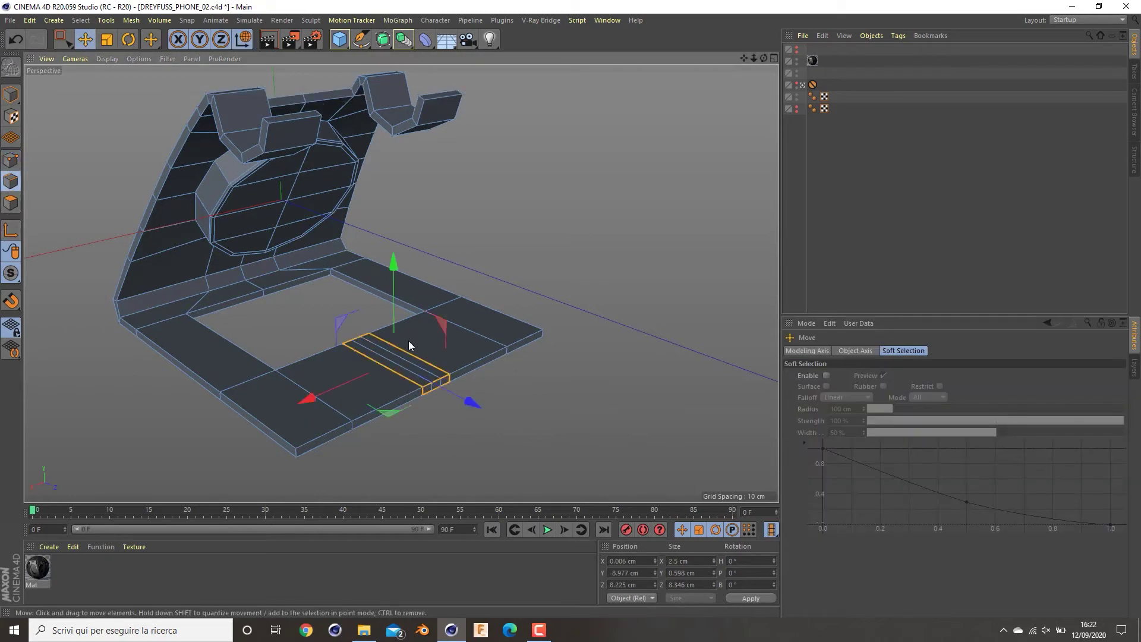
double_click(392, 361)
shift+double_click(401, 359)
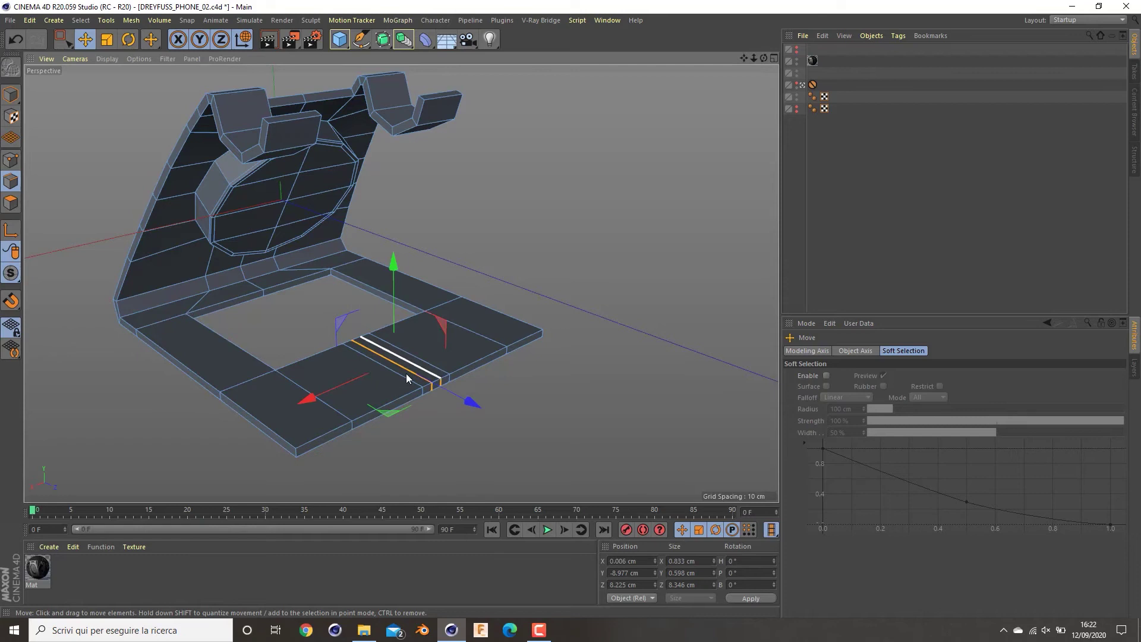
drag(391, 311, 394, 303)
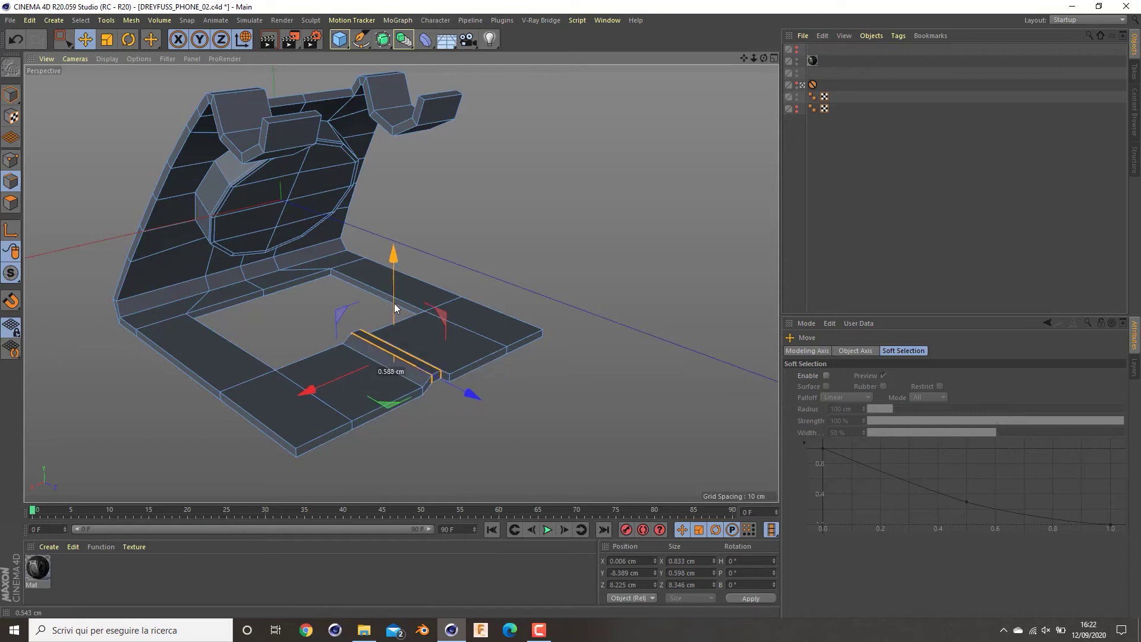
middle_click(455, 419)
middle_click(264, 329)
middle_click(140, 252)
middle_click(140, 252)
drag(239, 328, 239, 329)
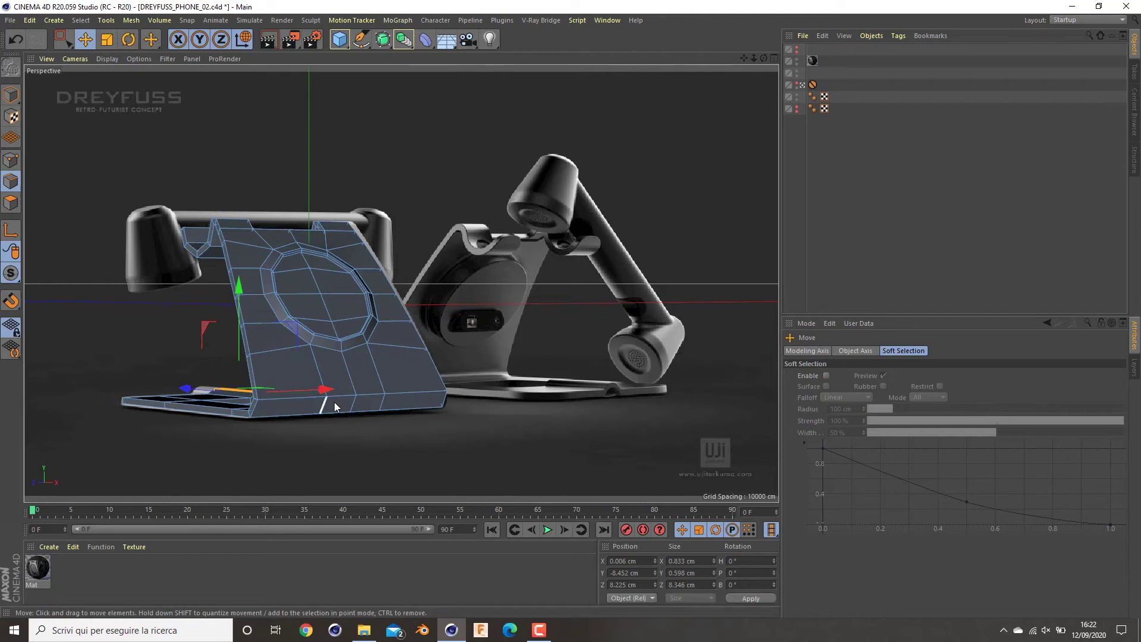
- Deselect the edges and examine the notch and the whole stand in the front and perspective views
middle_click(465, 312)
middle_click(611, 362)
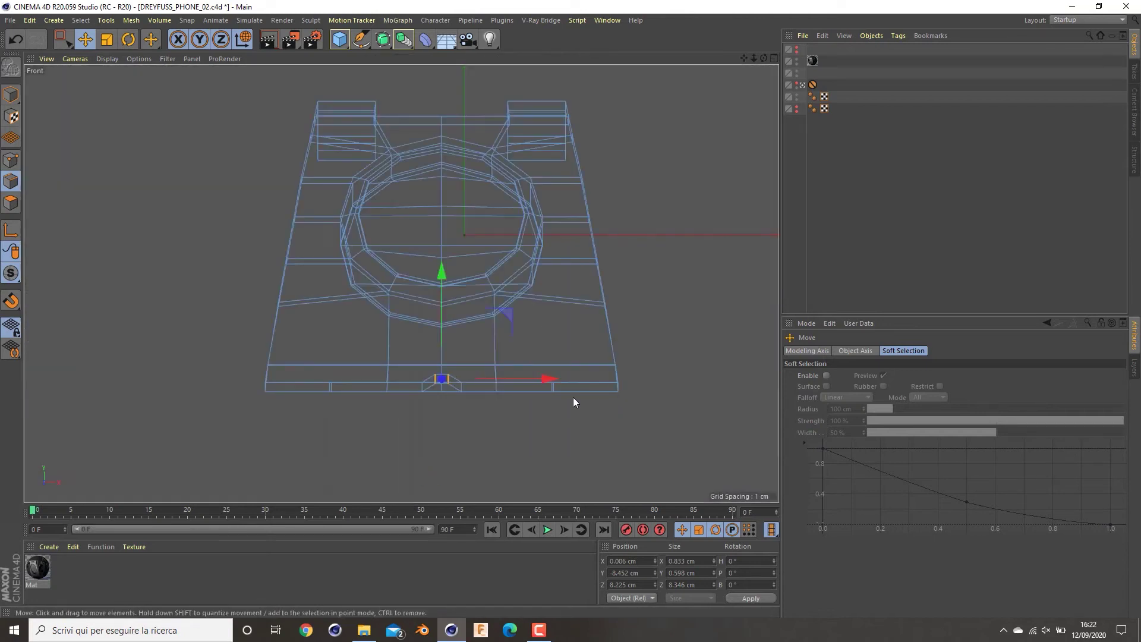
click(511, 411)
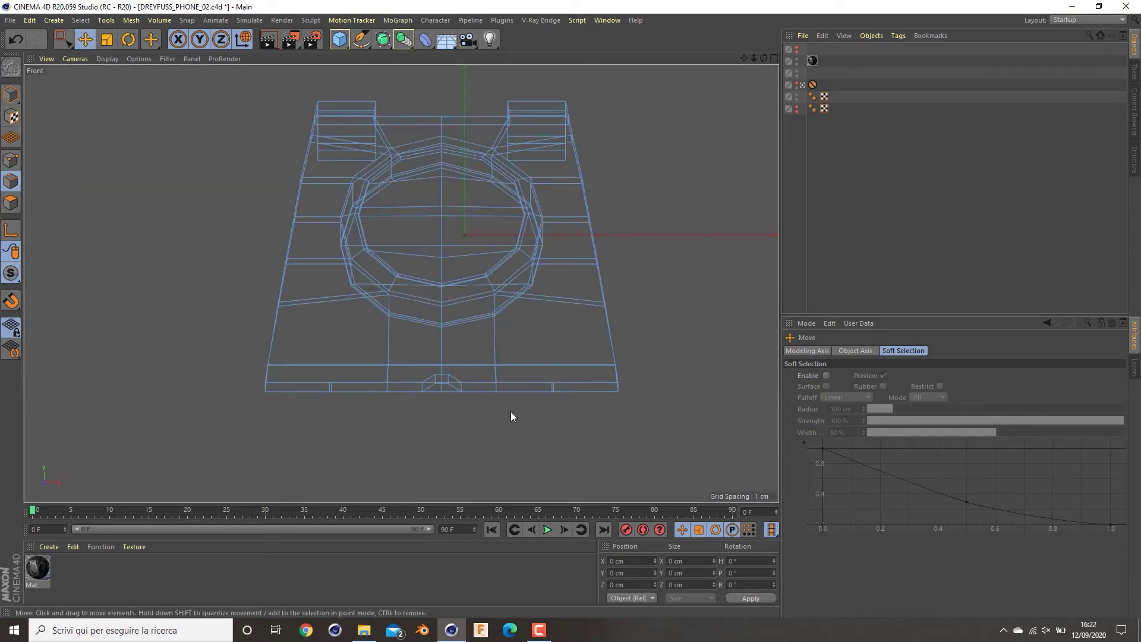
middle_click(438, 384)
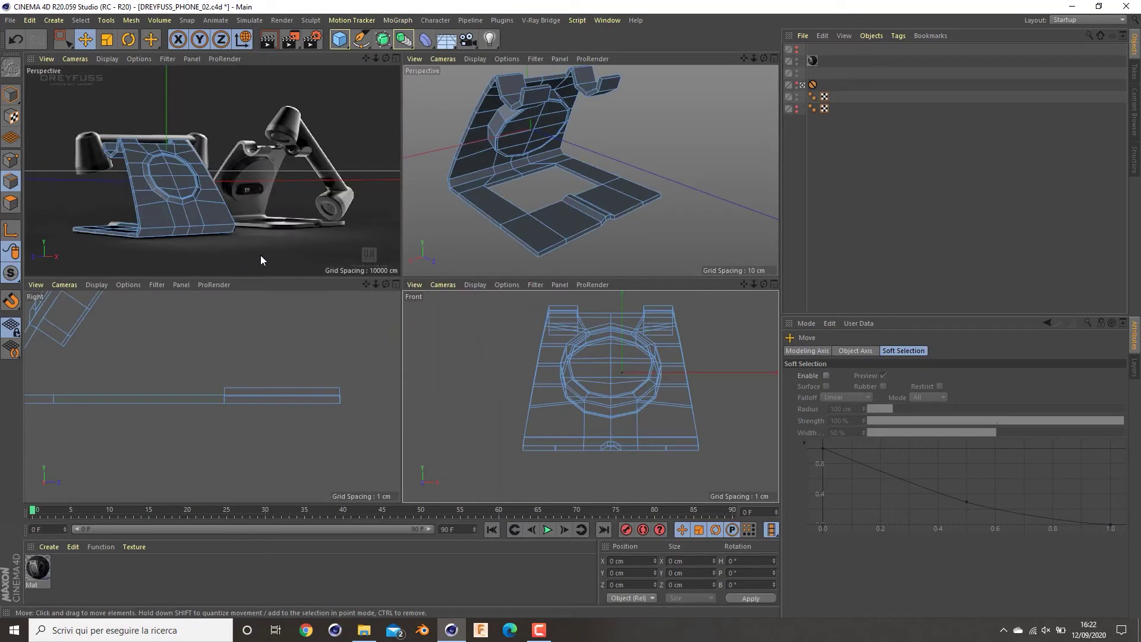
middle_click(644, 225)
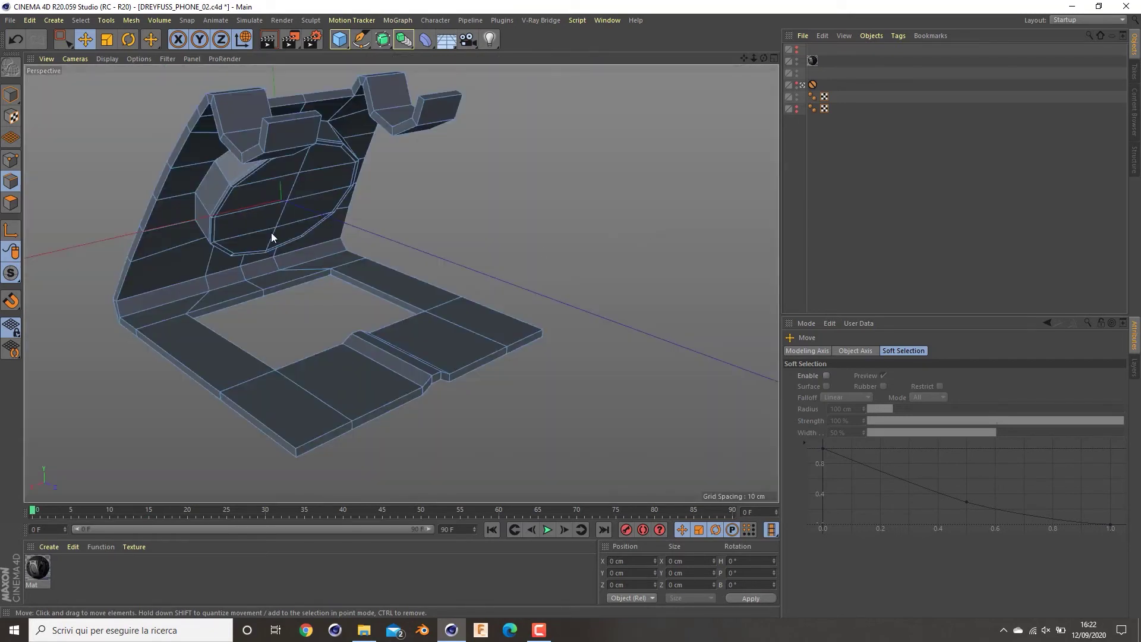
alt+drag(234, 255, 417, 256)
alt+drag(292, 282, 355, 305)
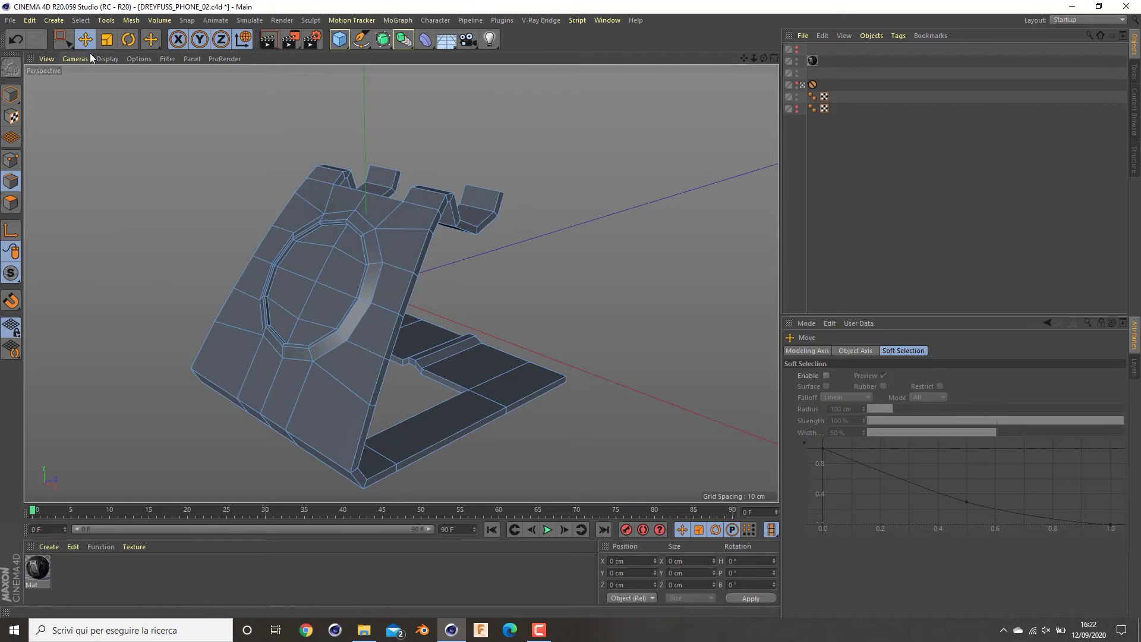
click(76, 59)
click(411, 140)
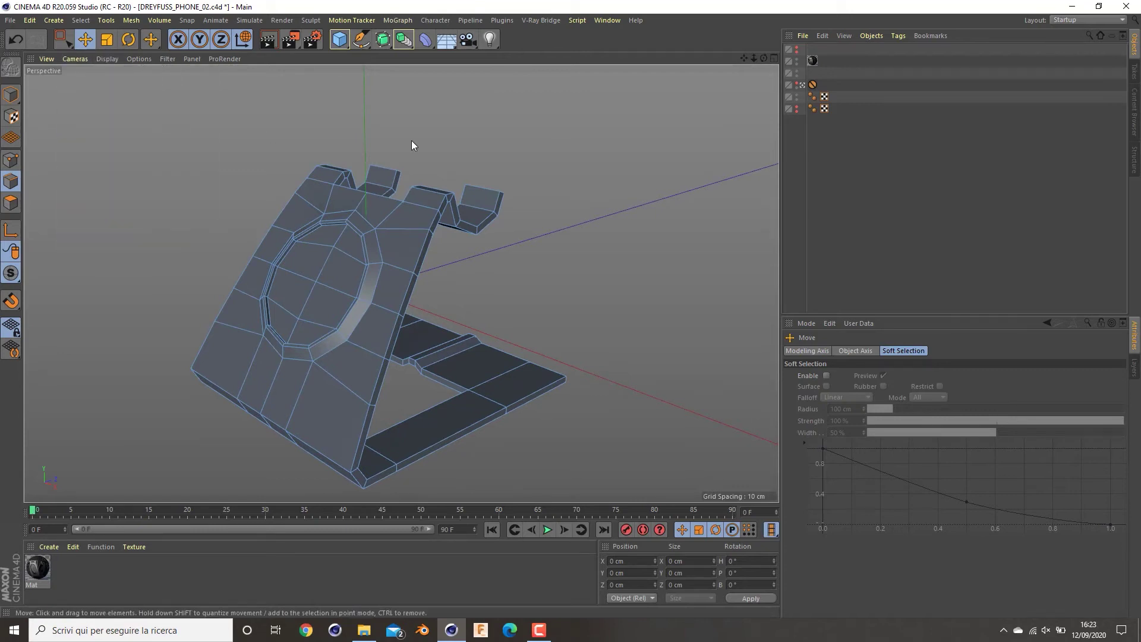
- Add a Subdivision Surface generator and place the BASE object inside it
click(849, 133)
click(405, 40)
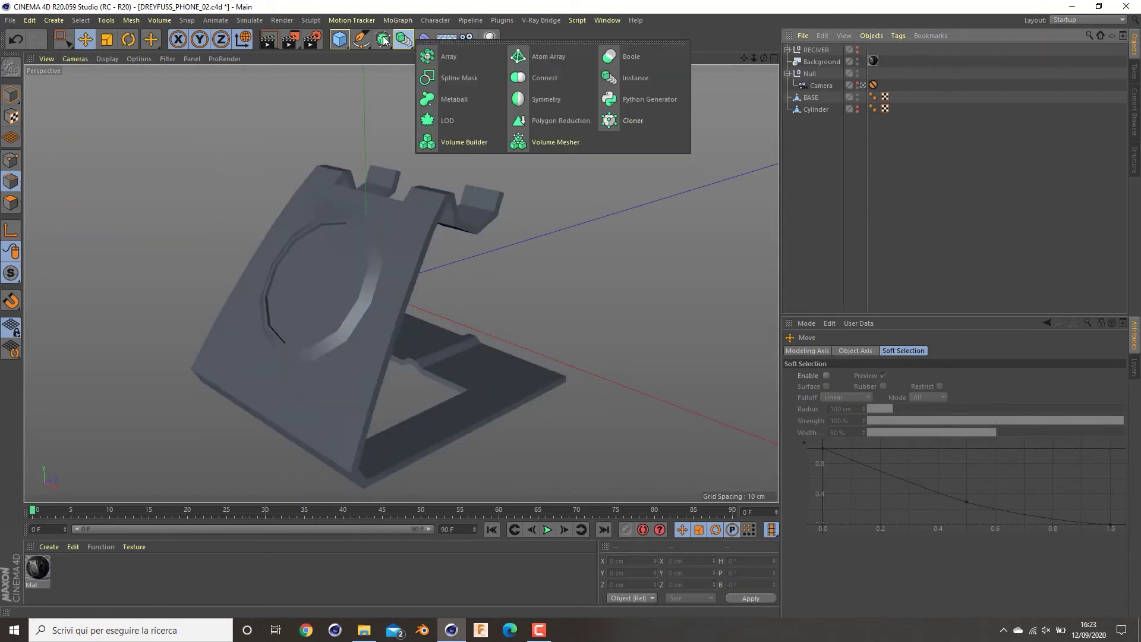
click(383, 39)
drag(820, 54, 825, 110)
- Examine the smoothed stand from several sides, including the cradle hooks and the round recess
alt+drag(558, 273, 849, 236)
click(849, 233)
alt+drag(298, 232, 114, 314)
alt+middle_drag(114, 314, 246, 252)
alt+drag(247, 253, 374, 228)
scroll(375, 228, down, 5)
alt+drag(439, 379, 291, 221)
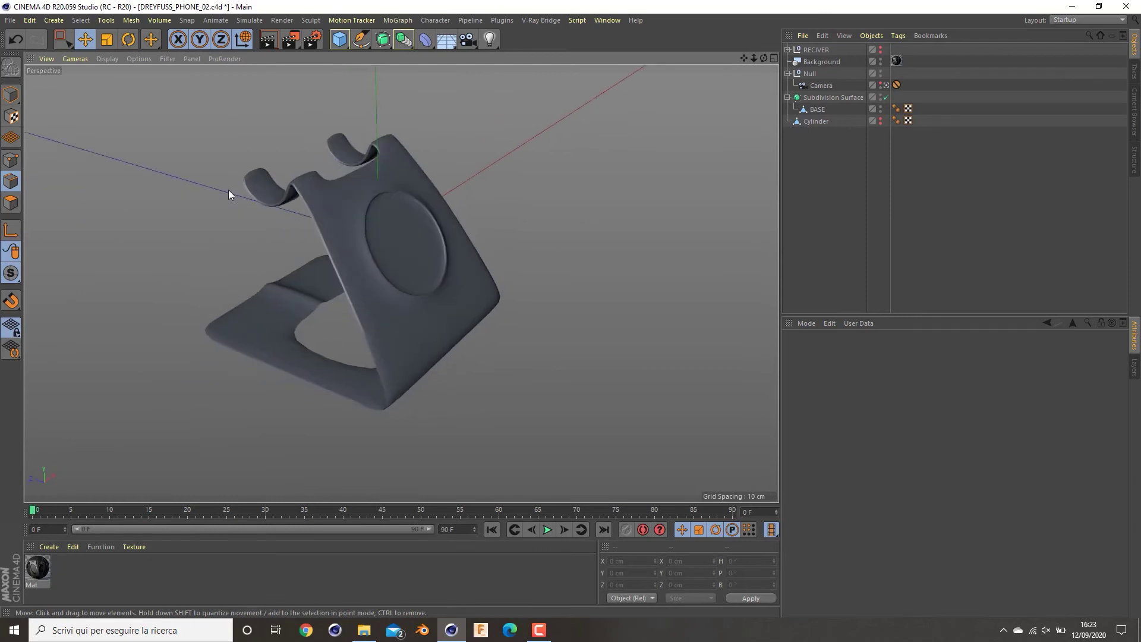
scroll(258, 181, up, 4)
- Disable Use Edge Breaks on the BASE object's Phong tag and set its Phong Angle to 40°
click(896, 109)
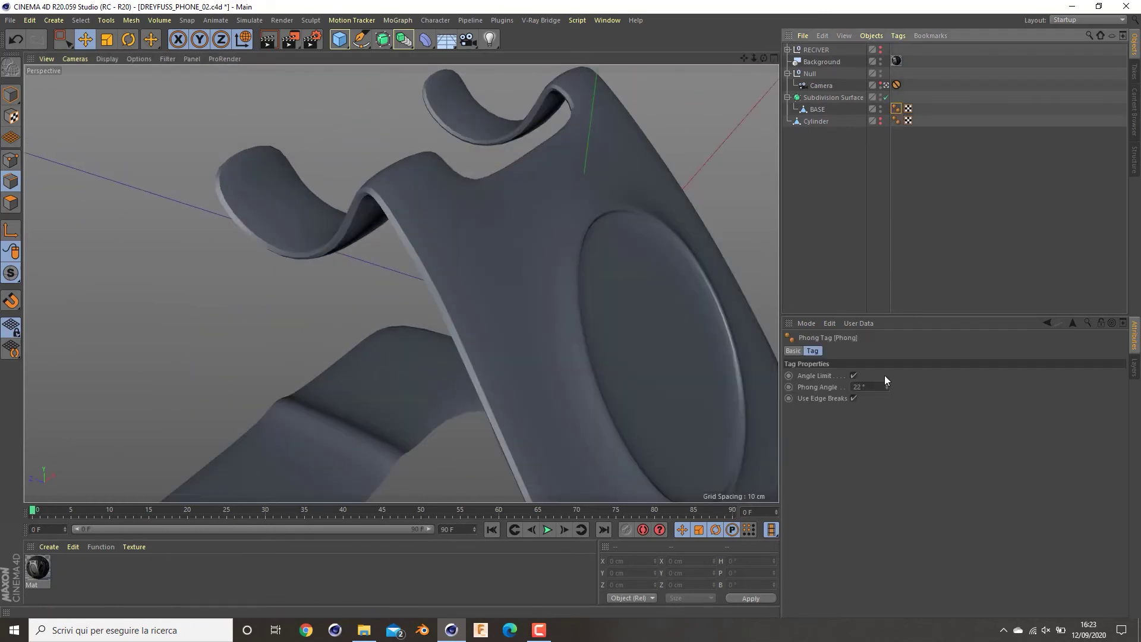
click(854, 398)
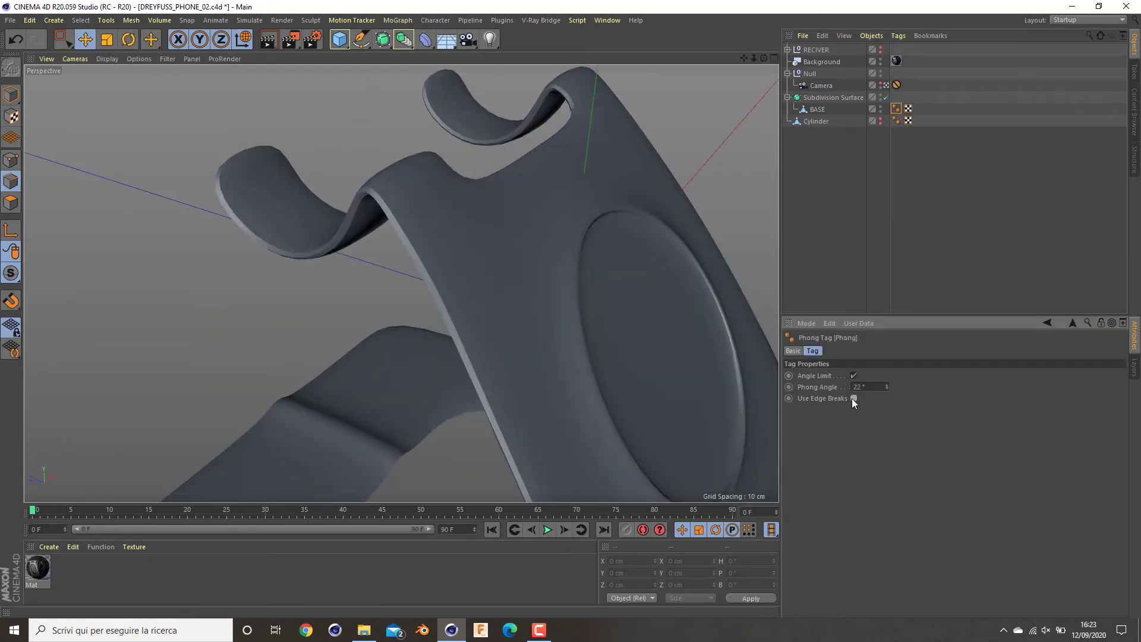
click(879, 382)
text(60)
key(Return)
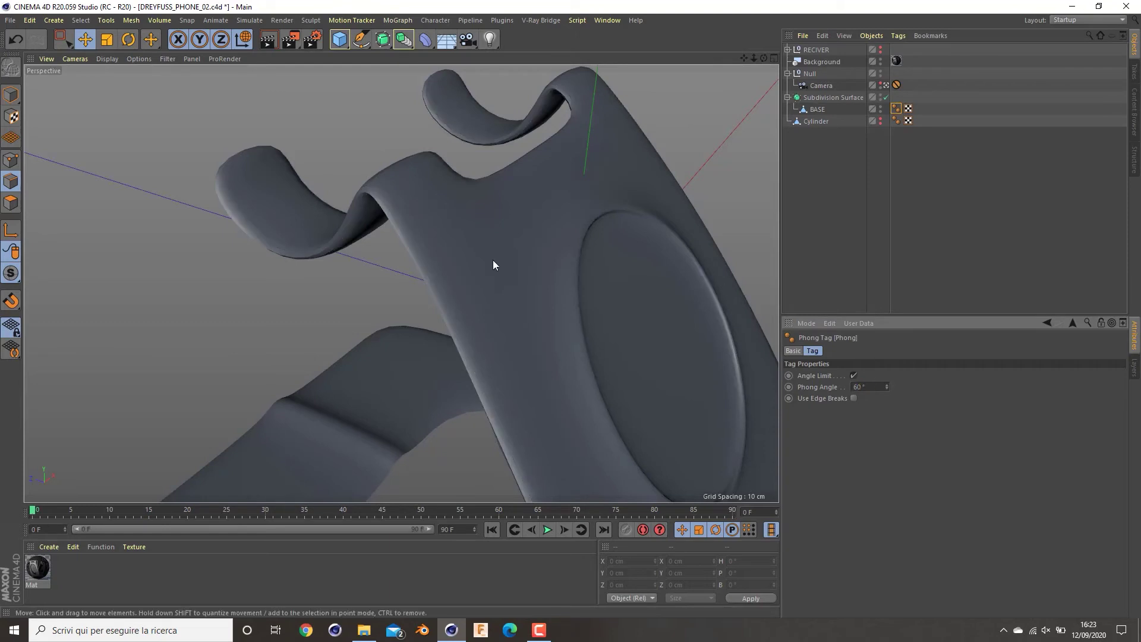
text(40)
key(Return)
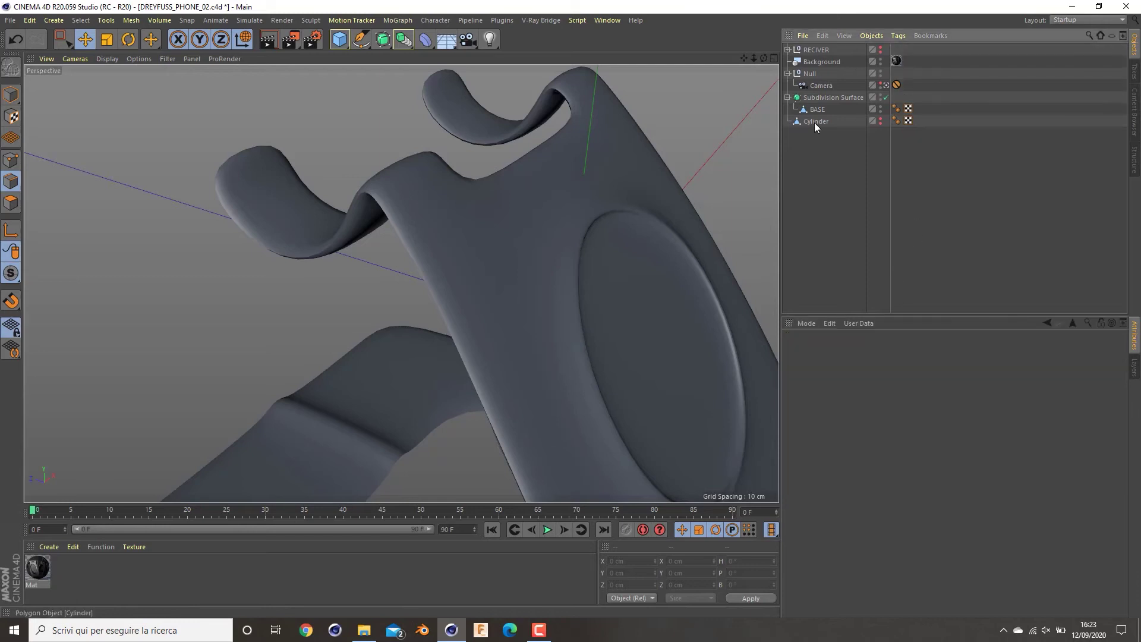
- Add a loop cut at 83.955% offset on the BASE mesh, following the side rim near the hook's outer edge
click(818, 109)
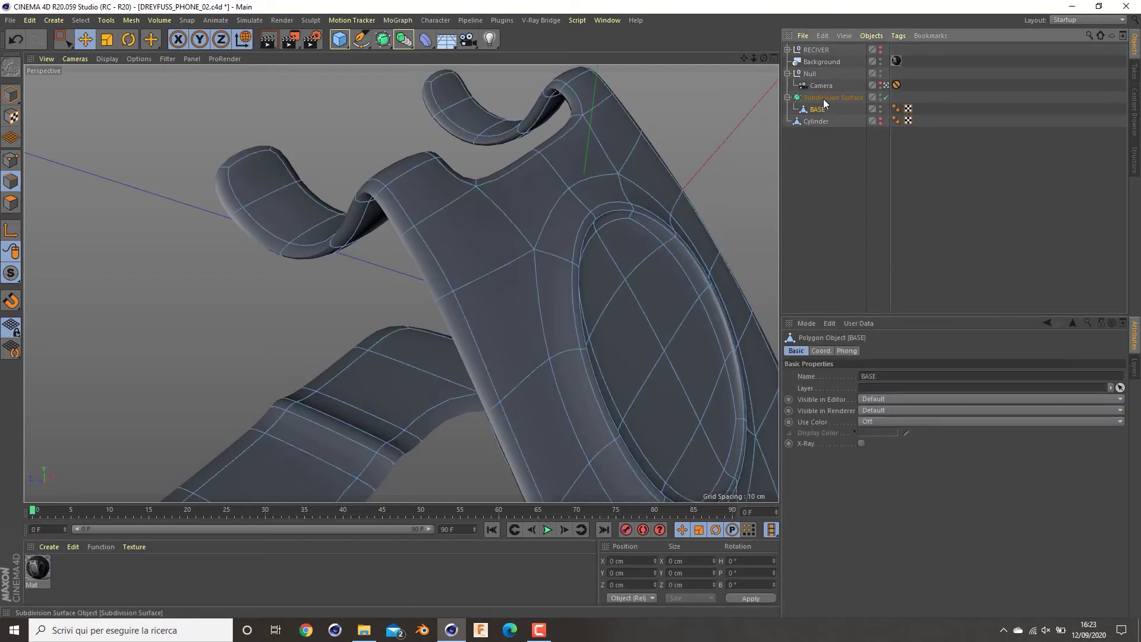
click(272, 180)
key(k)
key(l)
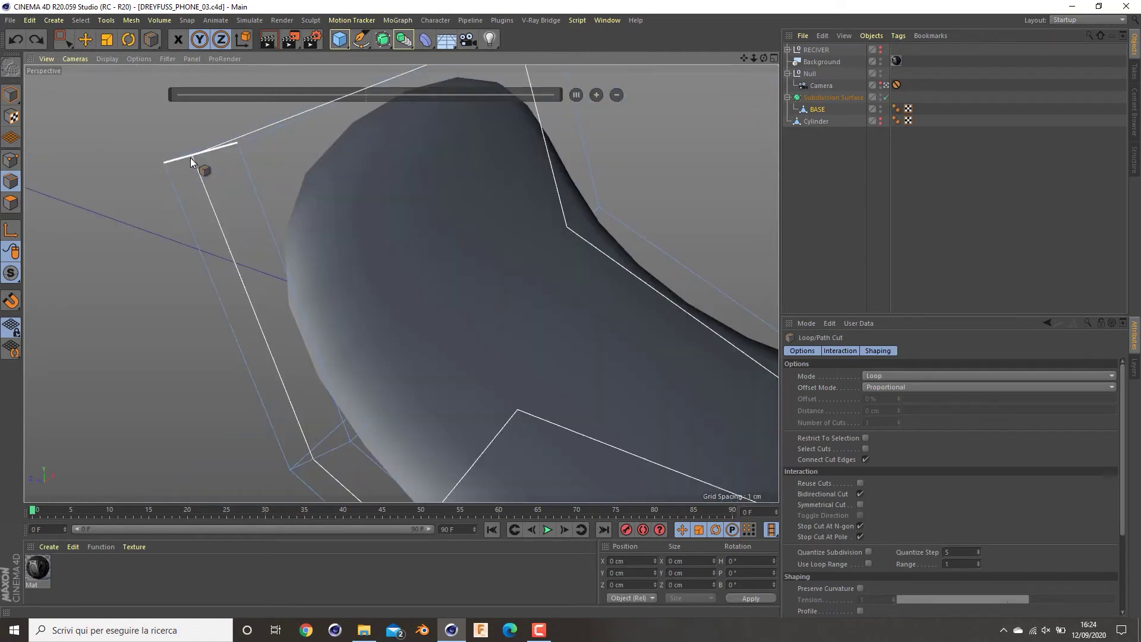
scroll(219, 154, down, 10)
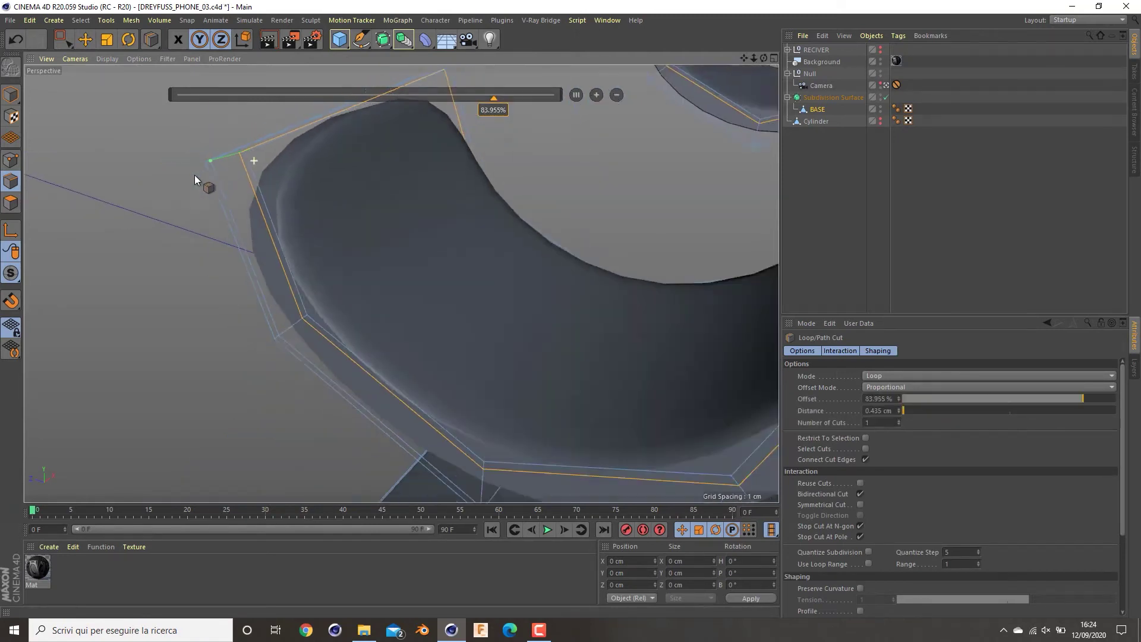
- Add a loop cut at 54.671% offset across the bend between the slanted back plate and the flat base
alt+drag(410, 252, 380, 283)
alt+drag(523, 294, 180, 327)
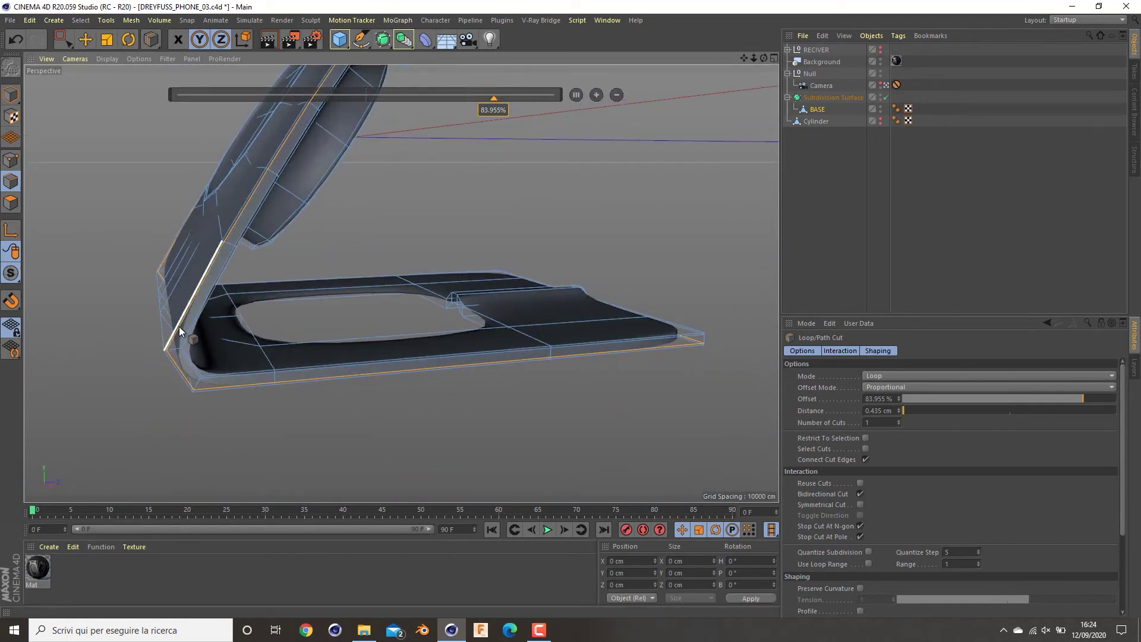
click(216, 375)
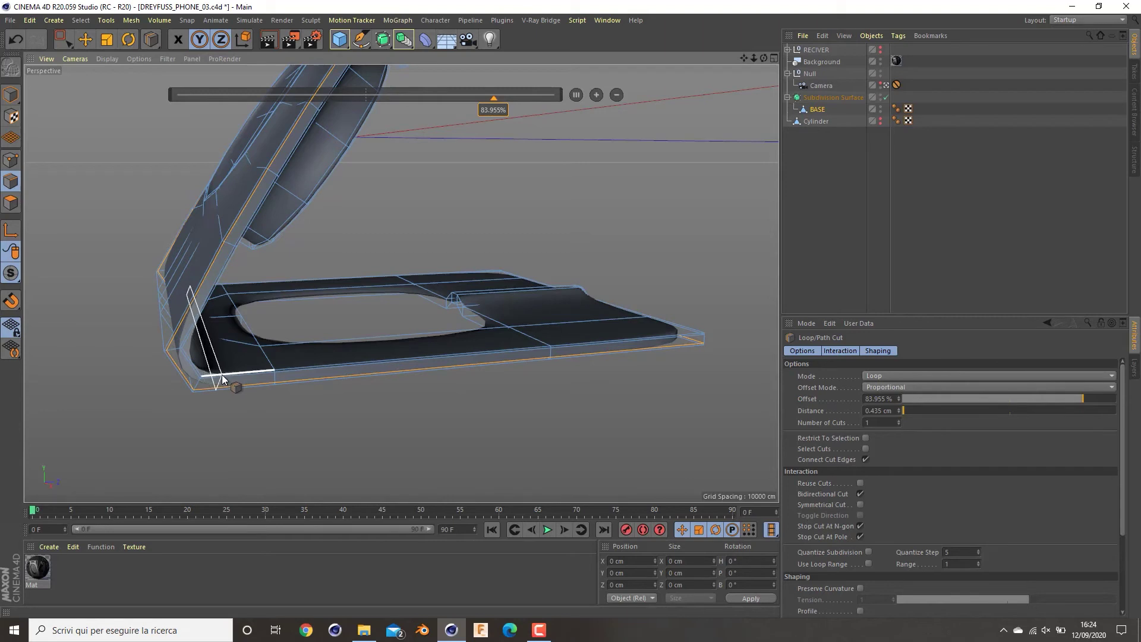
click(173, 330)
mouse_move(142, 337)
alt+mouse_down()
mouse_move(208, 308)
mouse_move(181, 326)
mouse_move(134, 315)
mouse_move(137, 326)
alt+mouse_up()
key(ctrl+z)
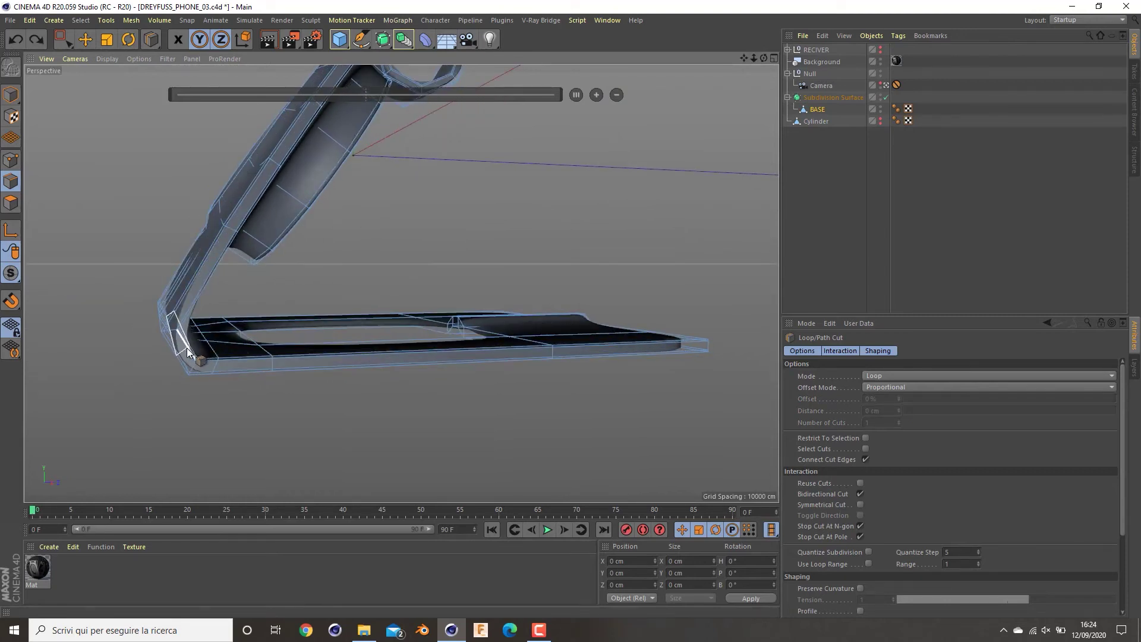
click(187, 348)
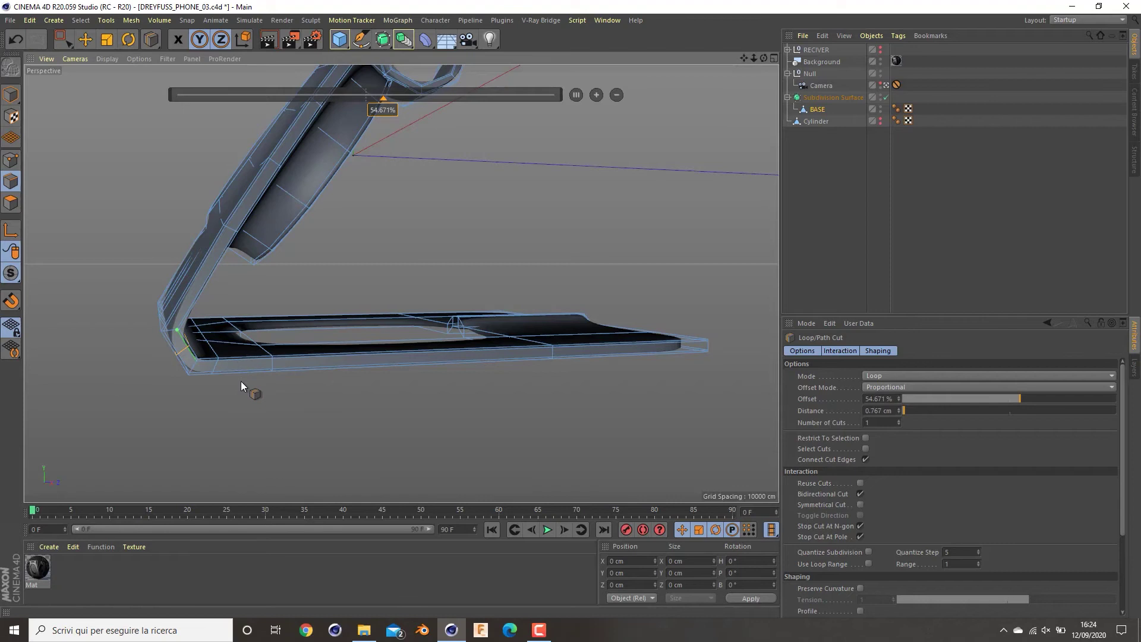
- Move the new edge loop at the bend outward to Y -8.411 cm, Z -11.858 cm in side view to round the bend
key(e)
double_click(183, 351)
middle_click(280, 399)
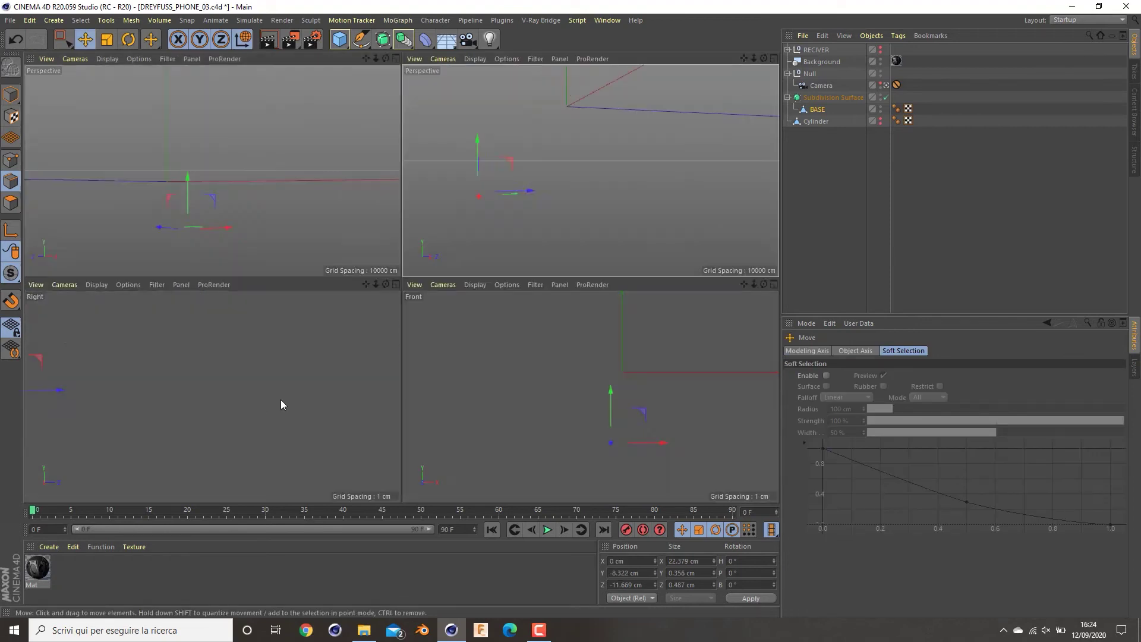
middle_click(273, 408)
scroll(352, 326, up, 10)
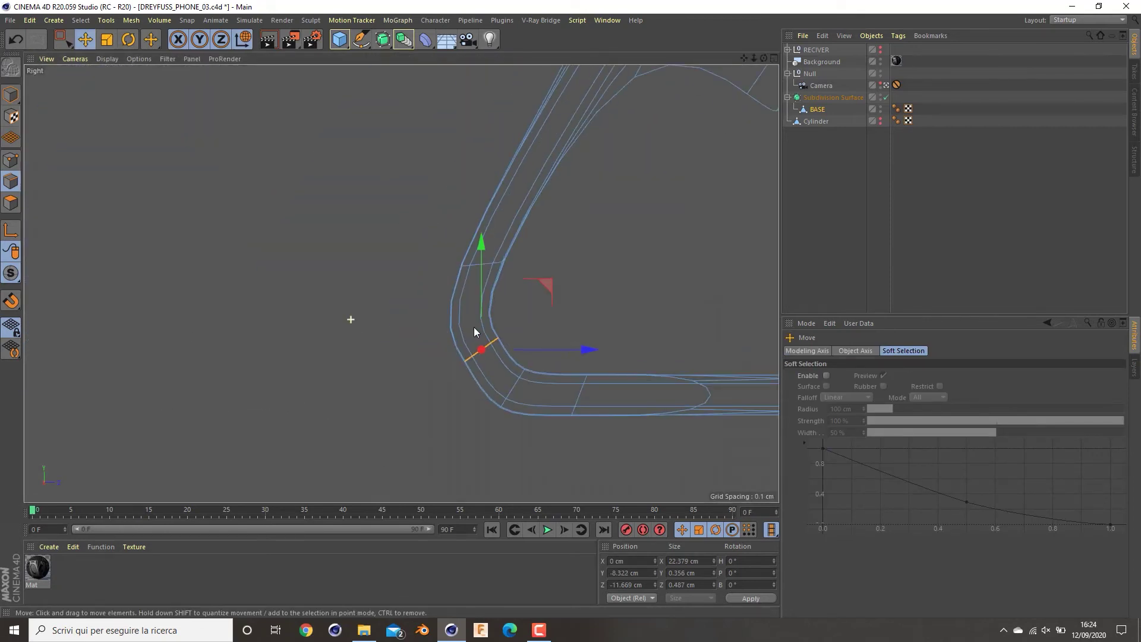
drag(542, 288, 526, 295)
middle_click(604, 280)
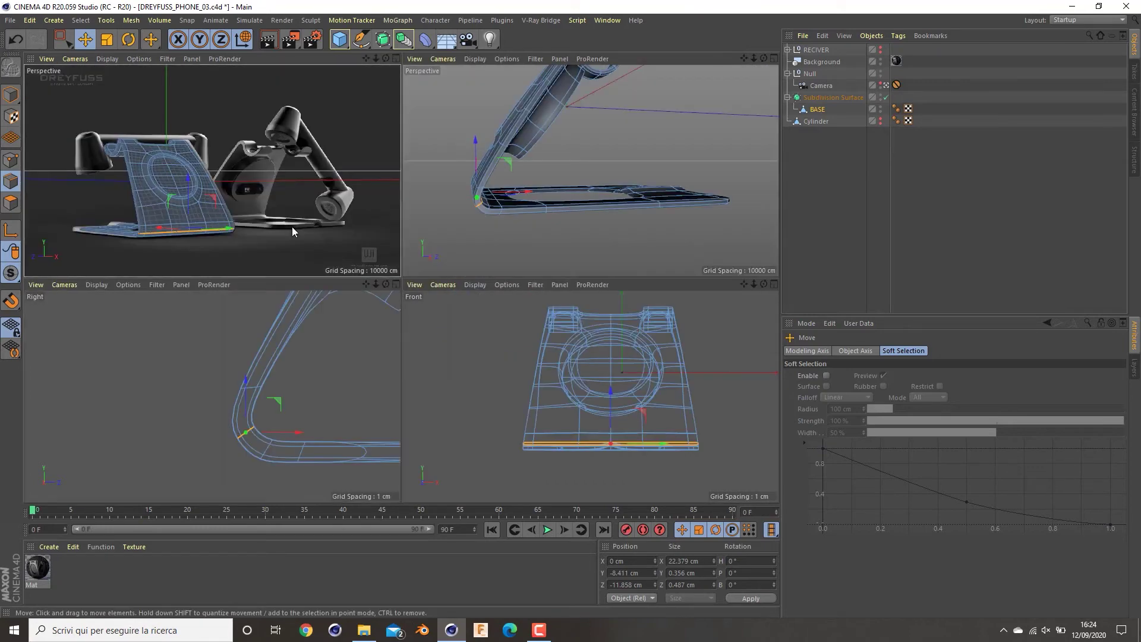
middle_click(291, 226)
click(837, 276)
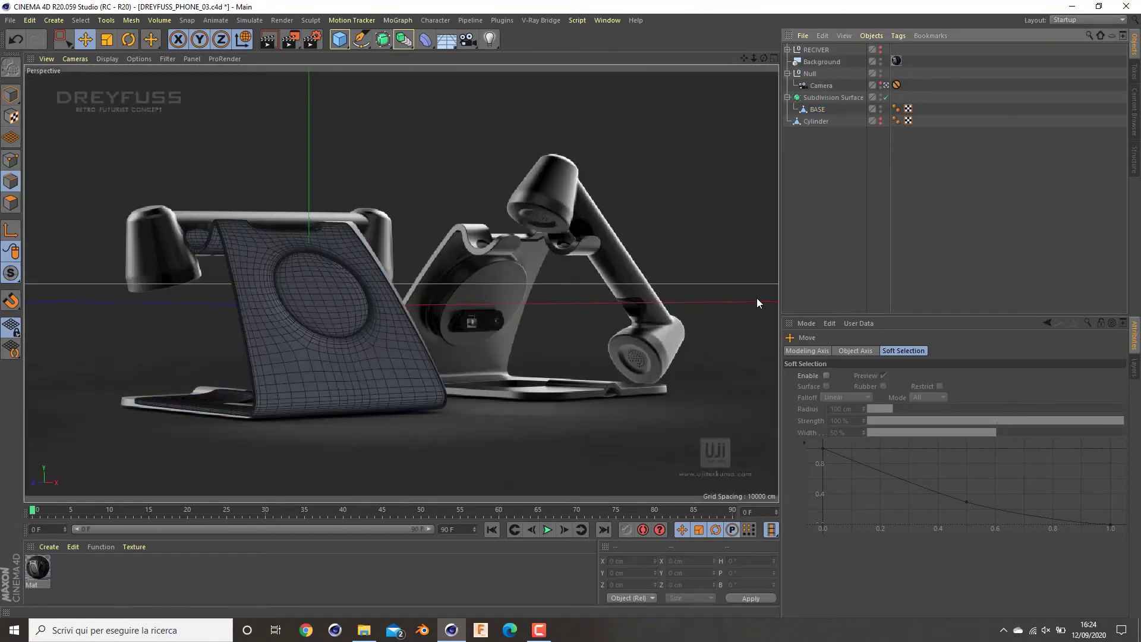
- Add loop cuts on the BASE mesh beside the front edge of the base's opening, the last at 94.87% offset
middle_click(363, 349)
middle_click(298, 262)
middle_click(650, 359)
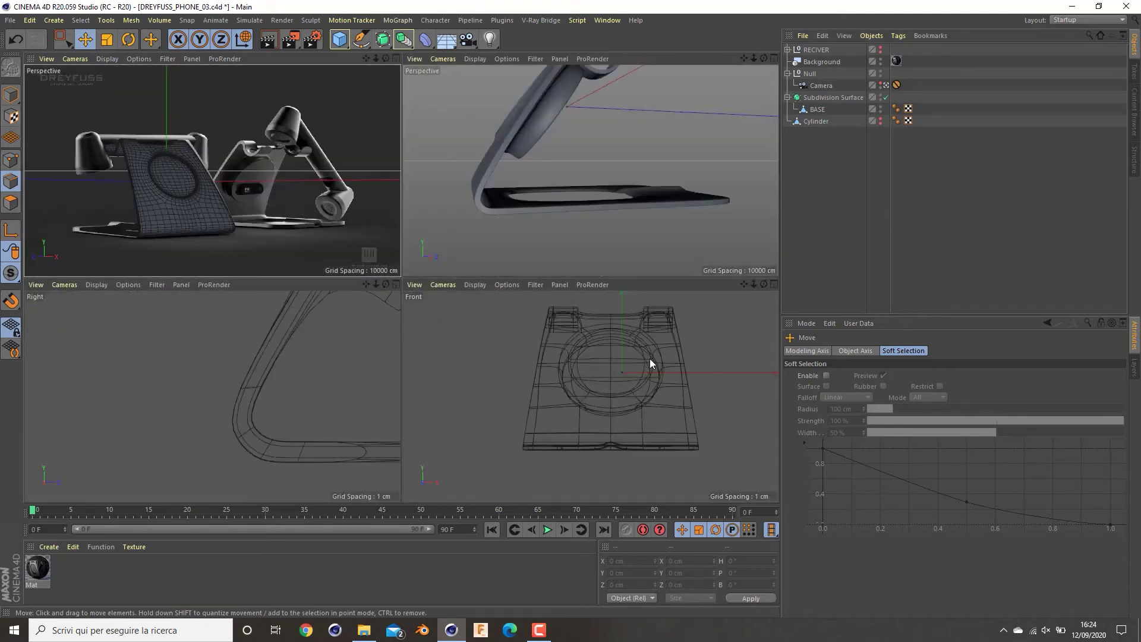
middle_click(650, 358)
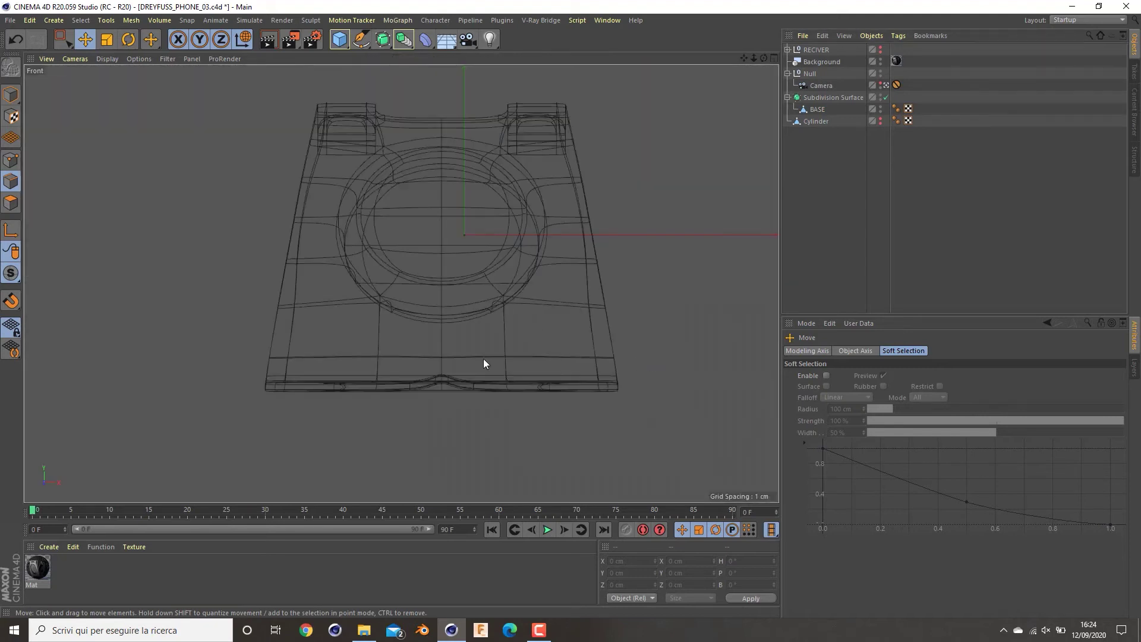
click(818, 109)
click(733, 292)
key(k)
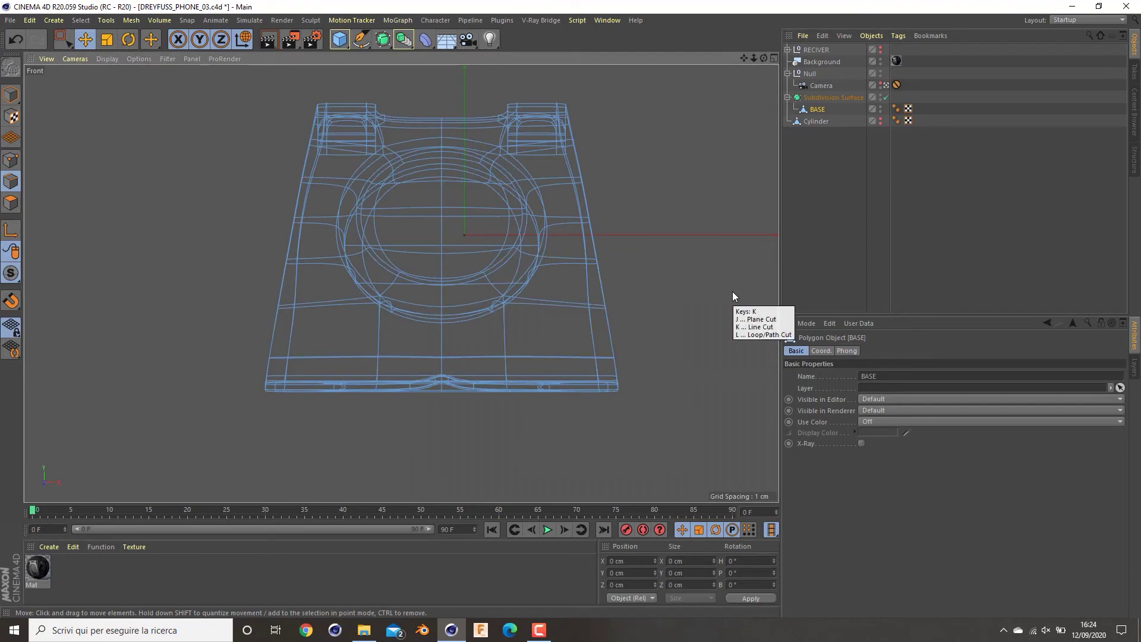
key(l)
middle_click(733, 291)
middle_click(635, 188)
scroll(546, 263, up, 10)
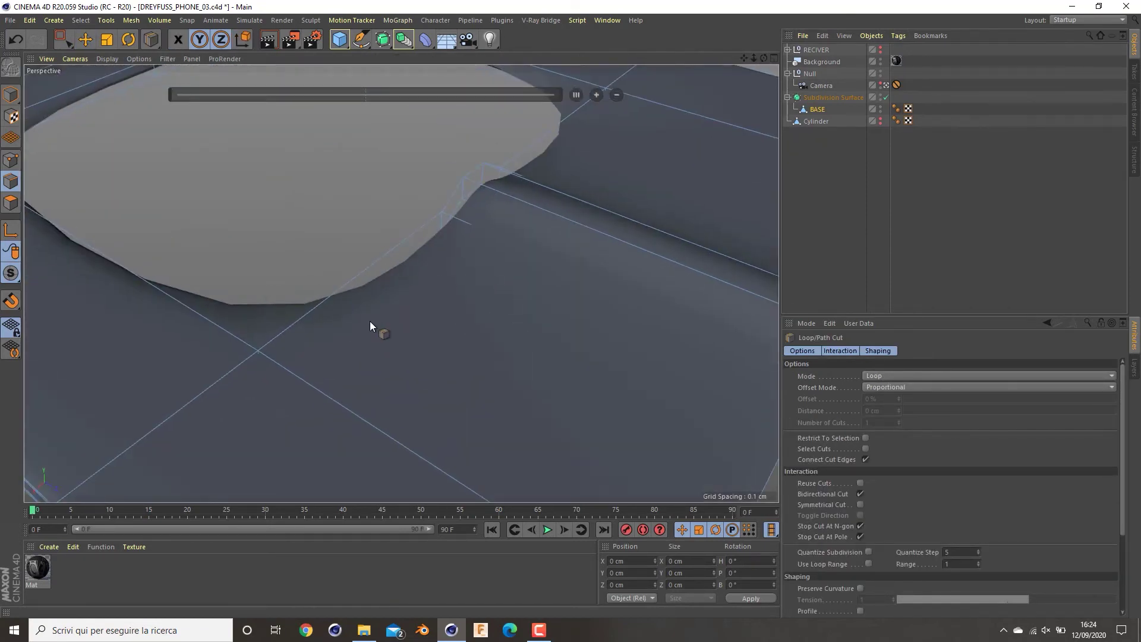
alt+middle_drag(369, 321, 473, 261)
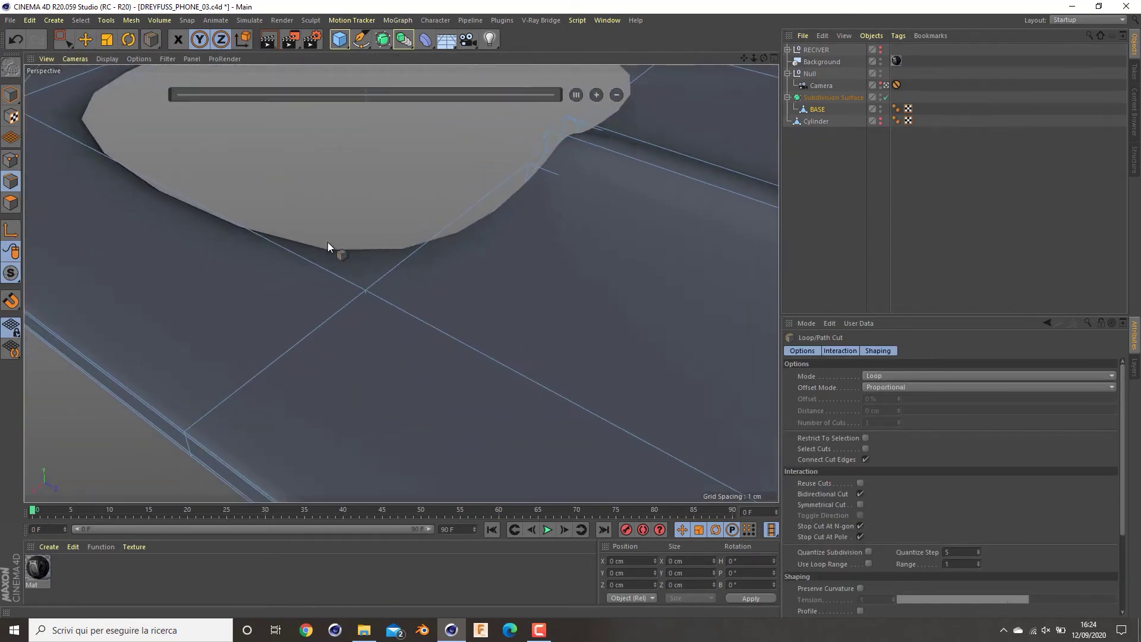
click(351, 283)
scroll(358, 263, down, 5)
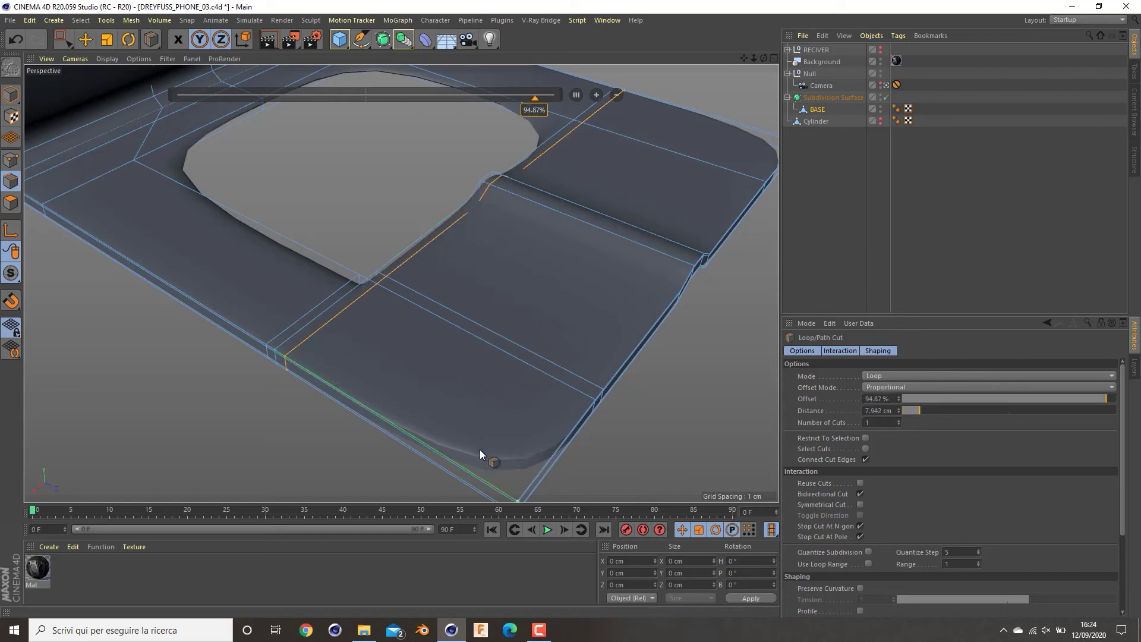
- Add a loop cut at 17.644% offset across the flat base, close to its front rim
right_click(470, 473)
click(463, 471)
click(474, 476)
- Add loop cuts along both sides of the base's notch, the second at 94.272% offset
alt+drag(516, 389, 532, 413)
click(552, 401)
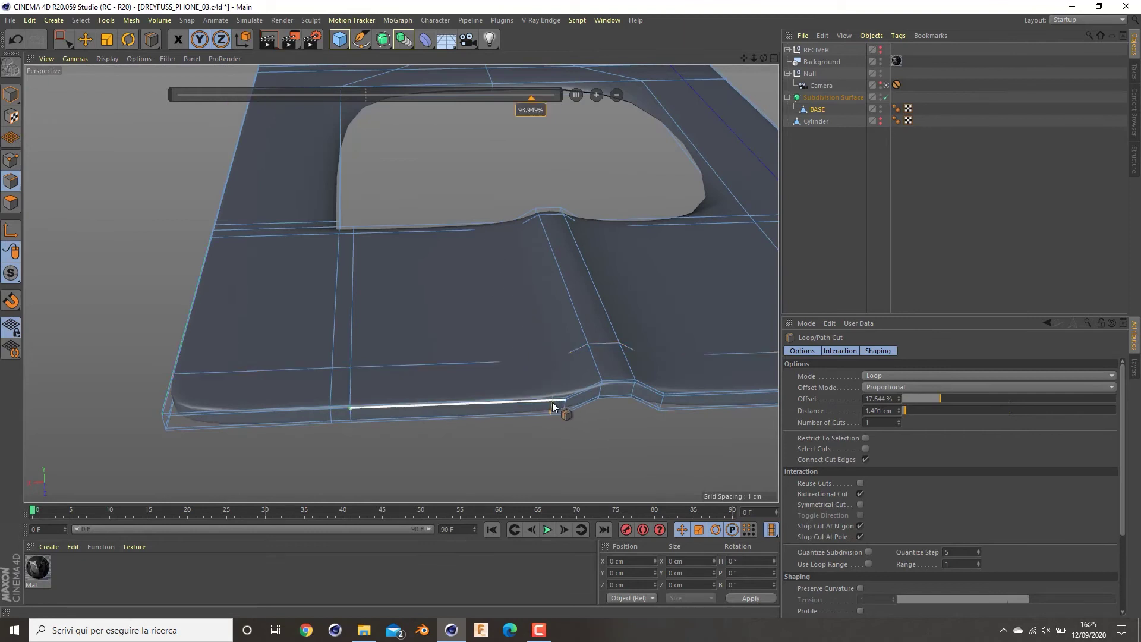
click(676, 398)
- Add loop cuts at 1.804% and 88.915% offset on both sides of the opening's front corner
alt+drag(689, 412, 429, 345)
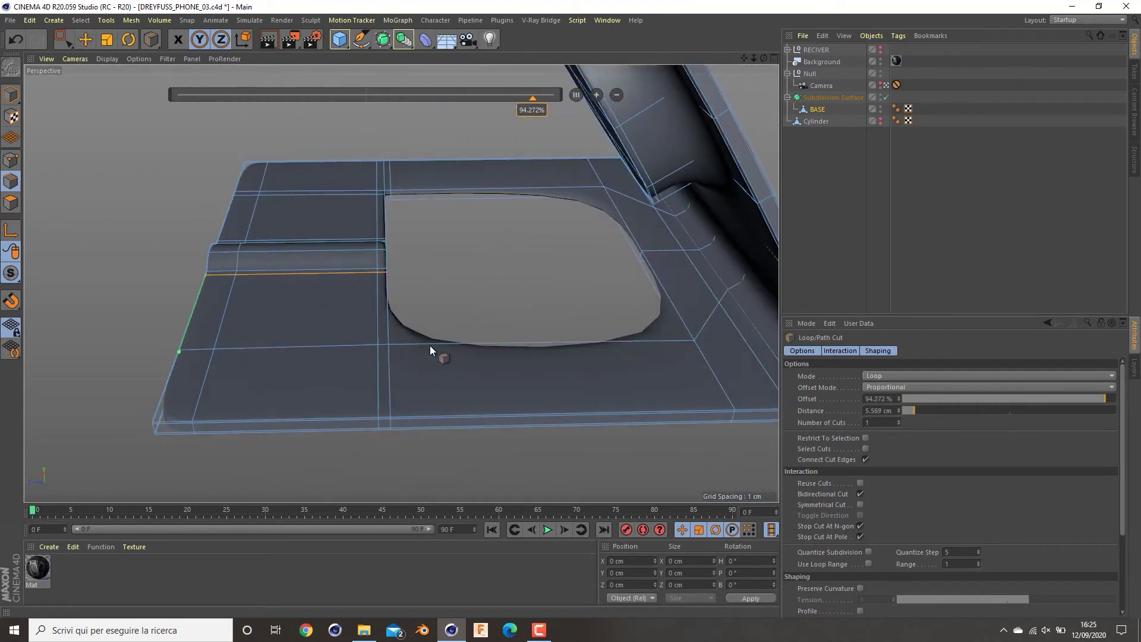
click(394, 346)
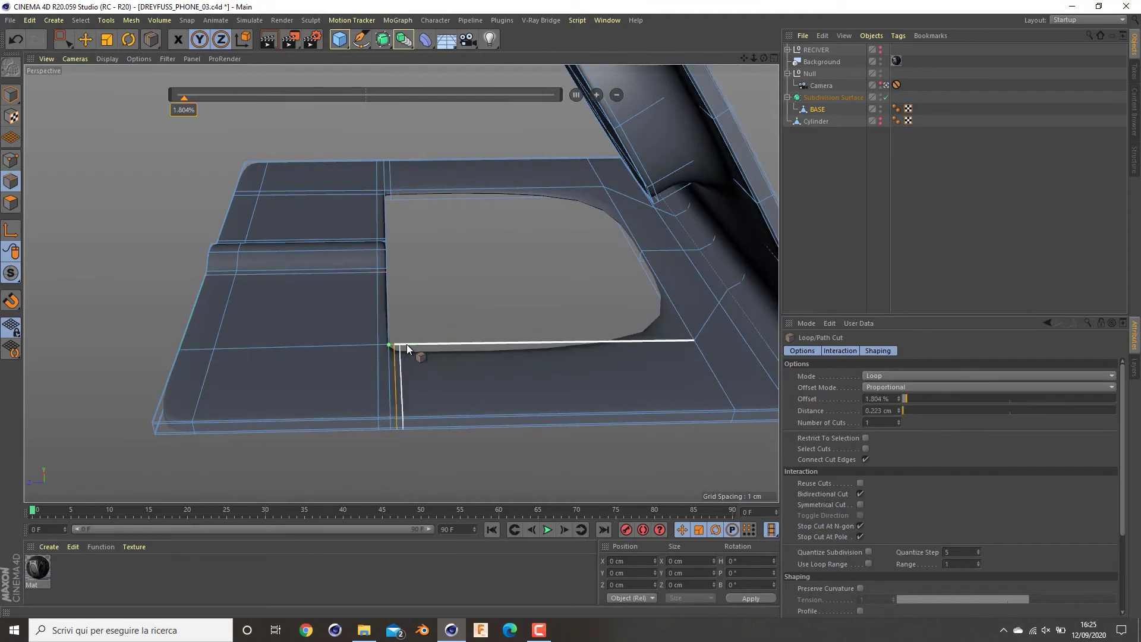
click(385, 337)
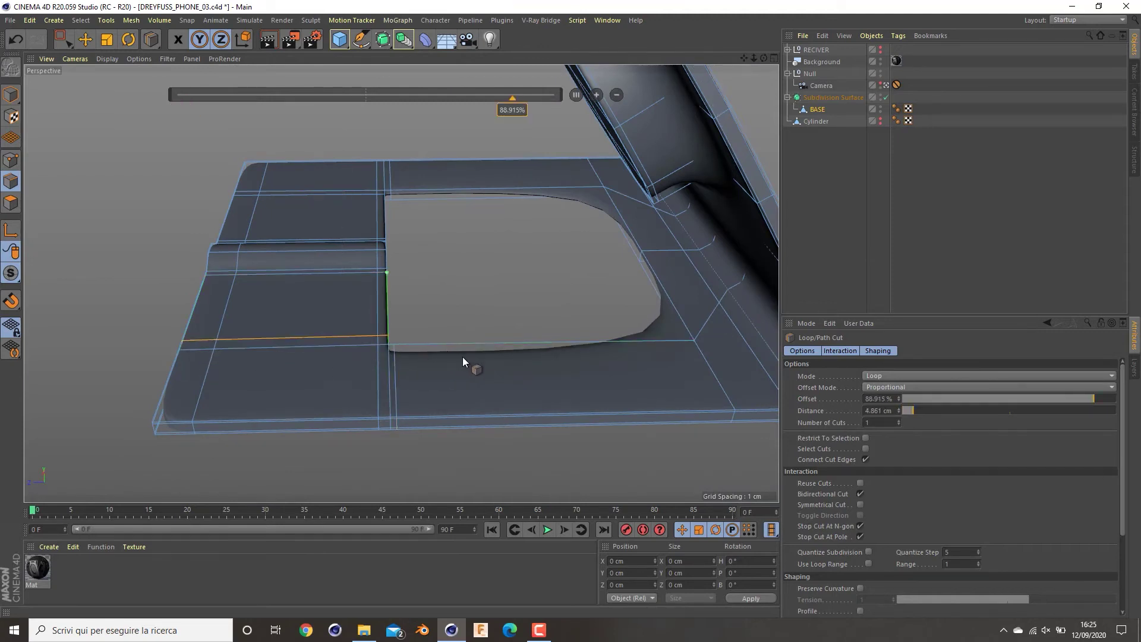
- Add loop cuts at 96.56% and 78.158% offset around the rear edge of the base's opening
alt+drag(463, 360, 538, 376)
alt+drag(583, 236, 519, 194)
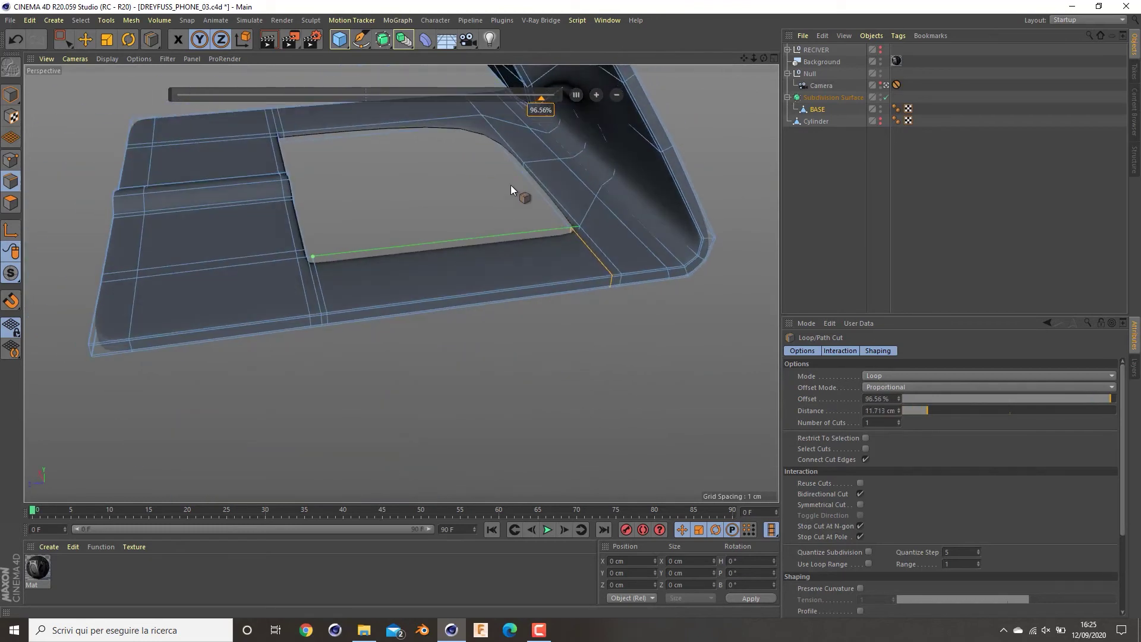
click(503, 116)
- Add loop cuts at 77.611% and 22.201% offset along the inner wall of the opening to sharpen both rims
alt+drag(506, 117, 450, 137)
scroll(357, 130, up, 6)
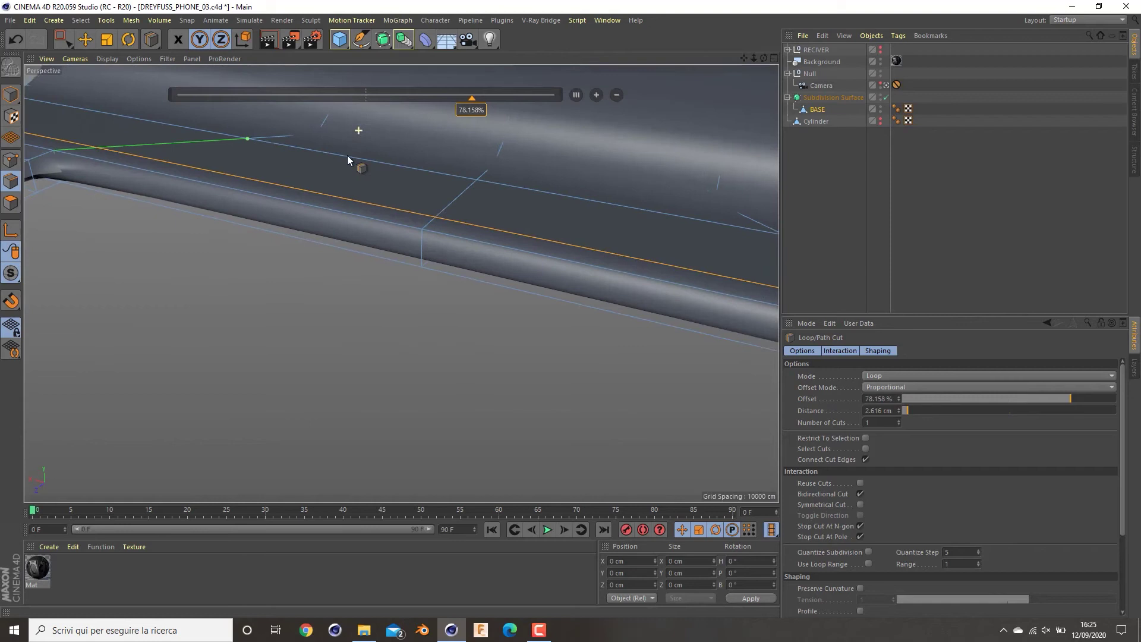
alt+middle_drag(39, 182, 241, 219)
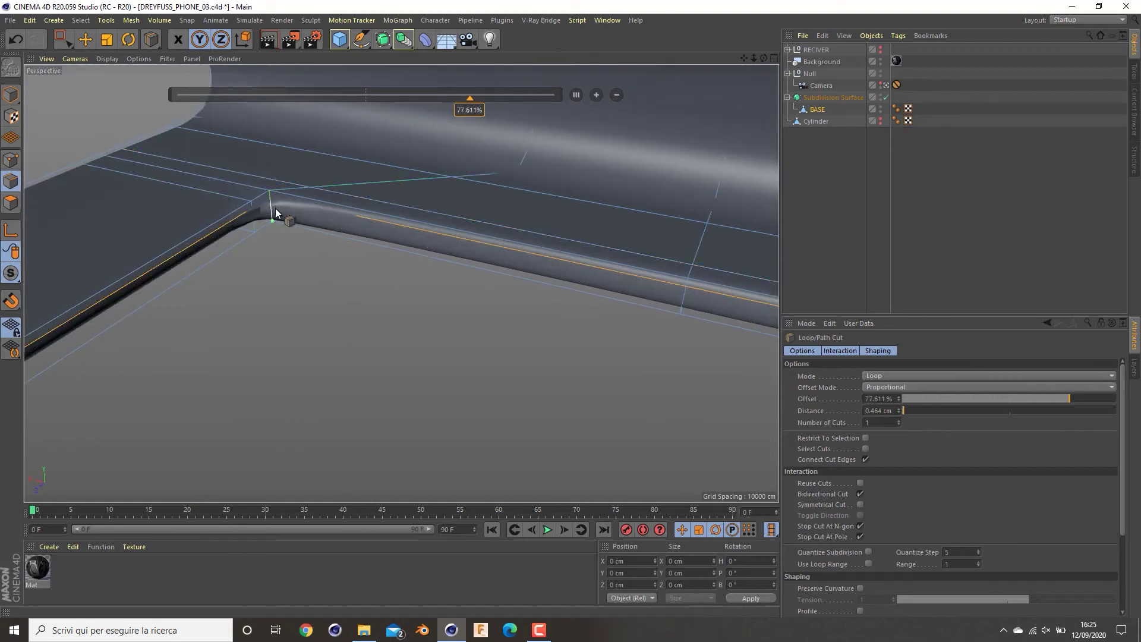
scroll(309, 239, up, 4)
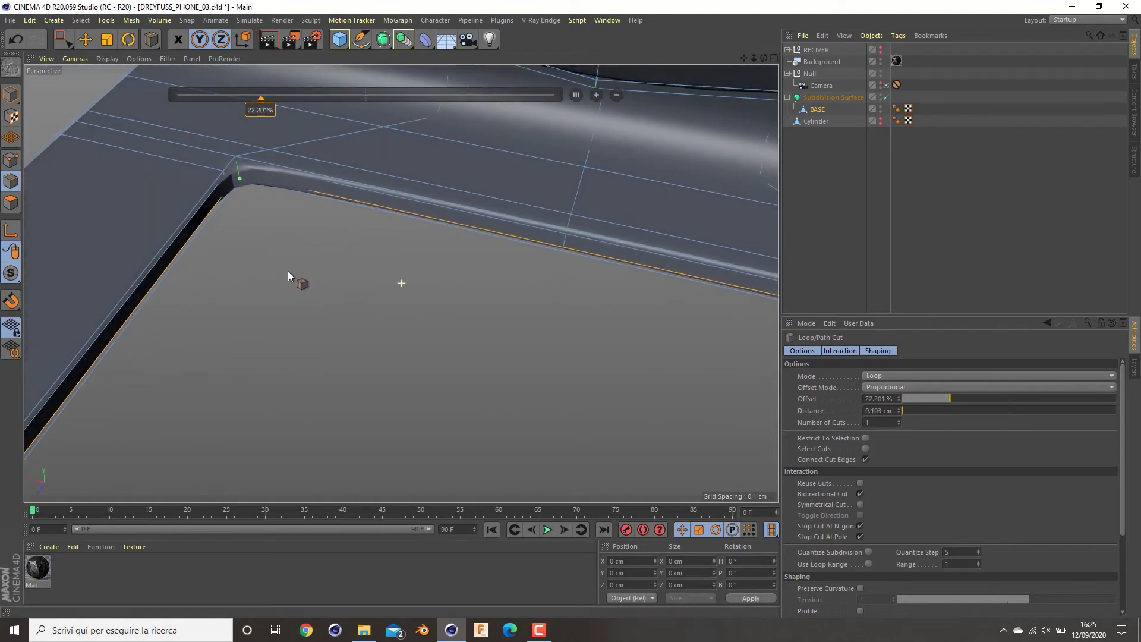
alt+drag(373, 229, 594, 157)
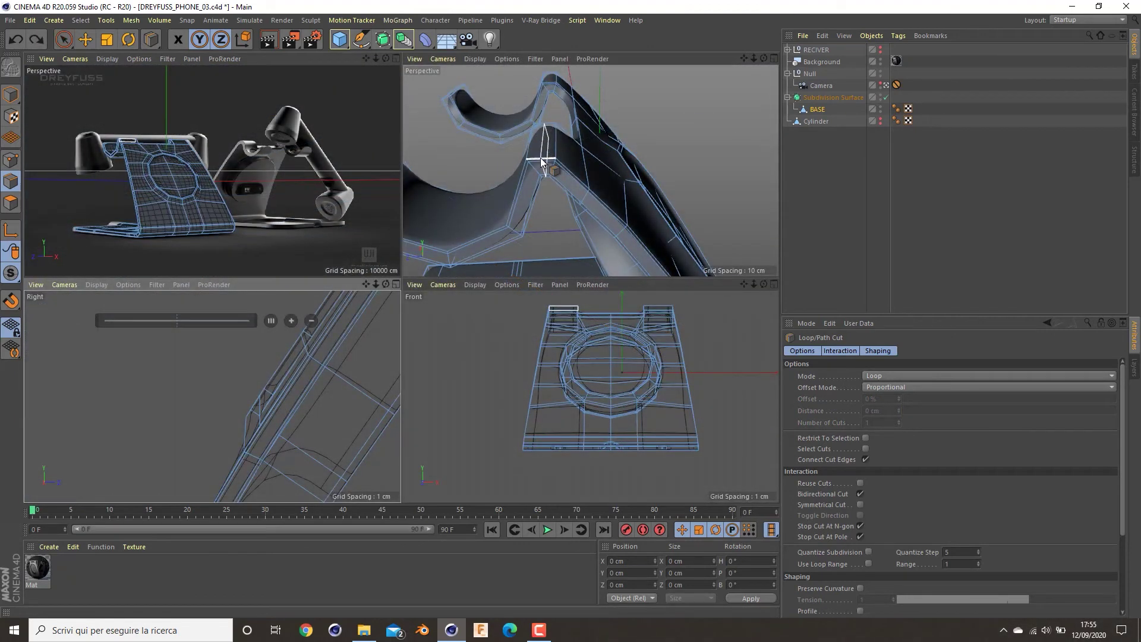
- Add a loop cut at 50% offset across the crest of the first cradle hook
click(541, 161)
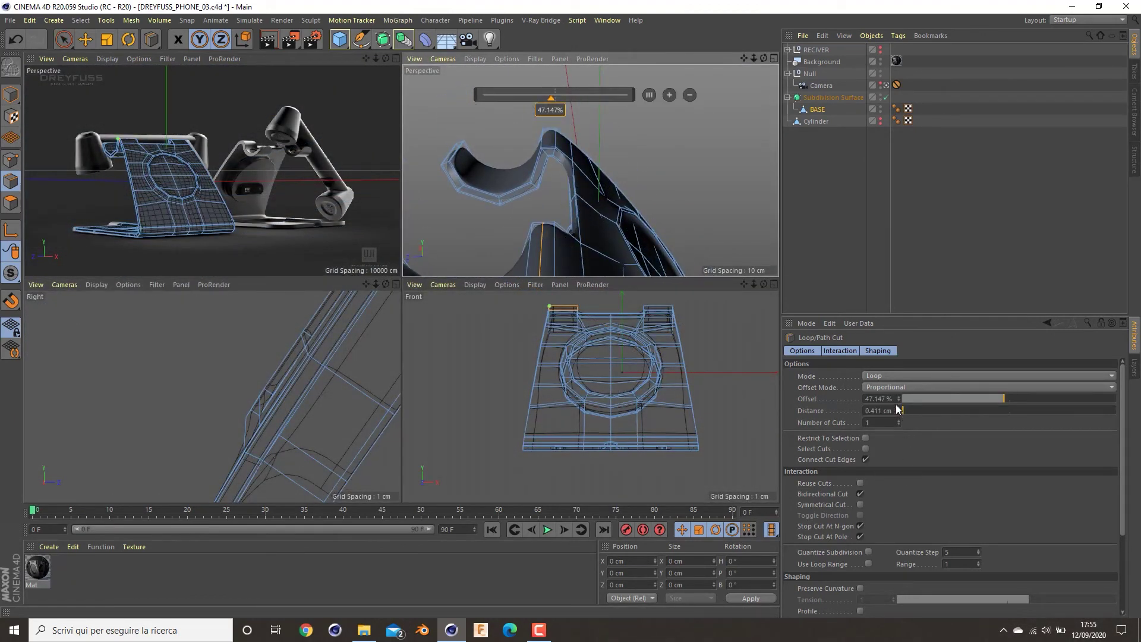
drag(892, 400, 768, 386)
text(50)
key(Return)
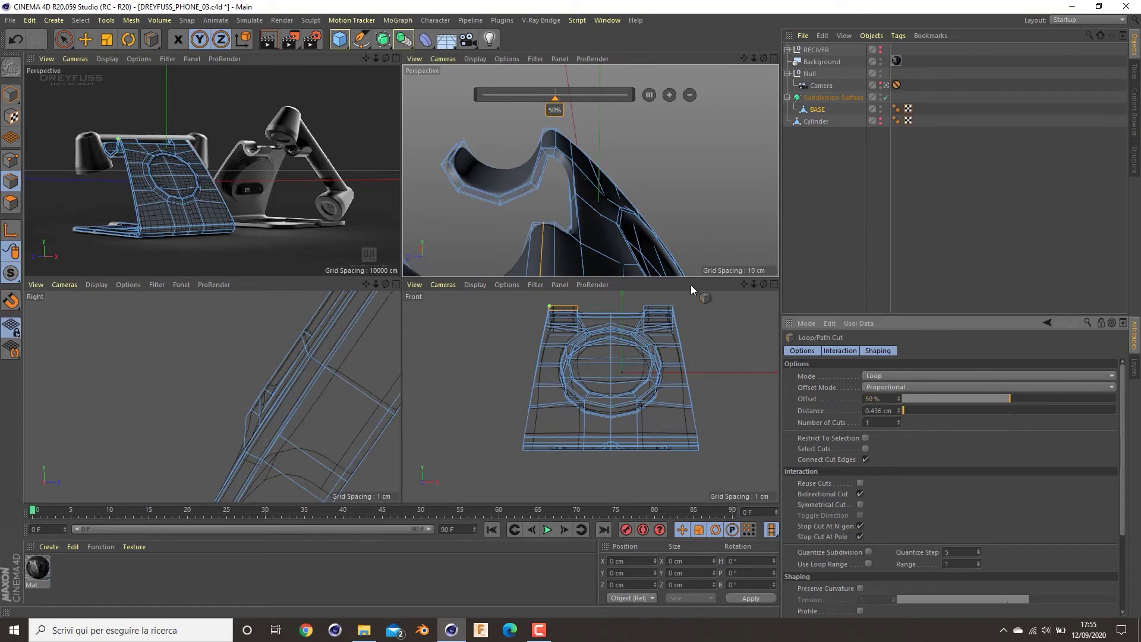
- Add a matching loop cut at 50% offset across the crest of the second cradle hook
scroll(547, 151, up, 3)
drag(892, 399, 762, 393)
text(50)
key(Return)
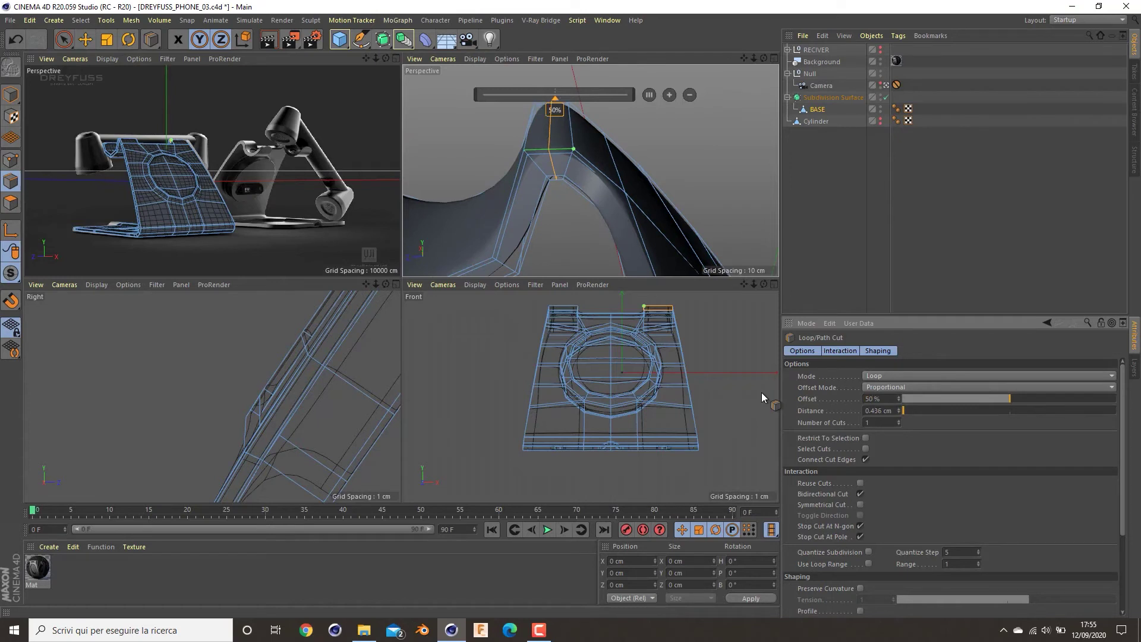
- With the subdivision off, shift the hook points outward along Z in two small moves in side view, widening the hook's crest
middle_click(309, 375)
click(11, 160)
scroll(301, 232, up, 4)
key(space)
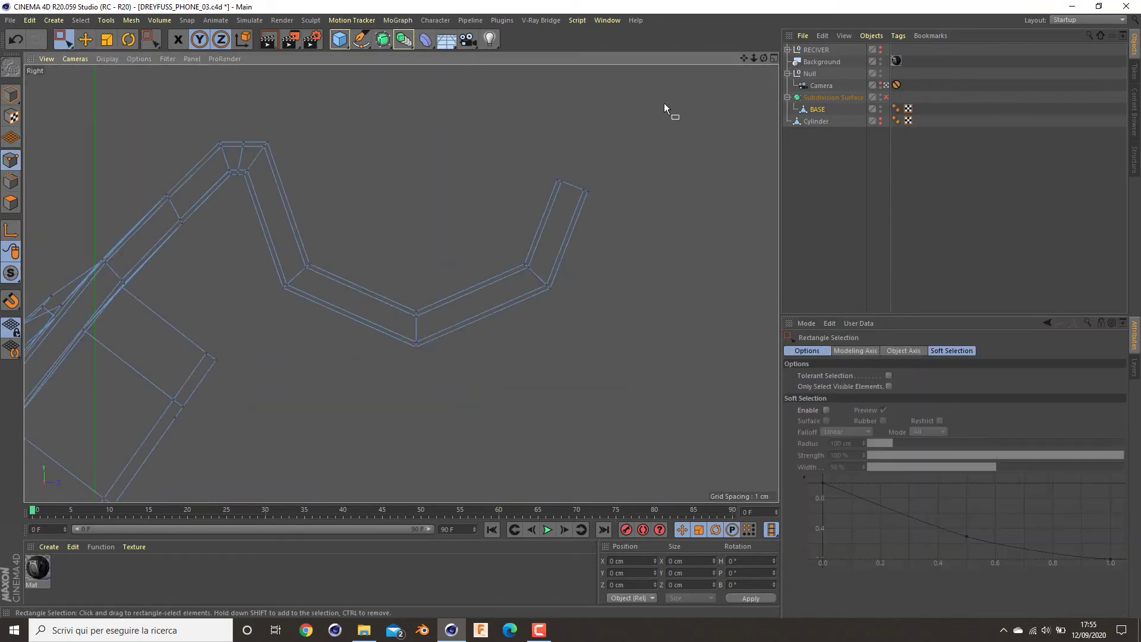
drag(665, 103, 239, 354)
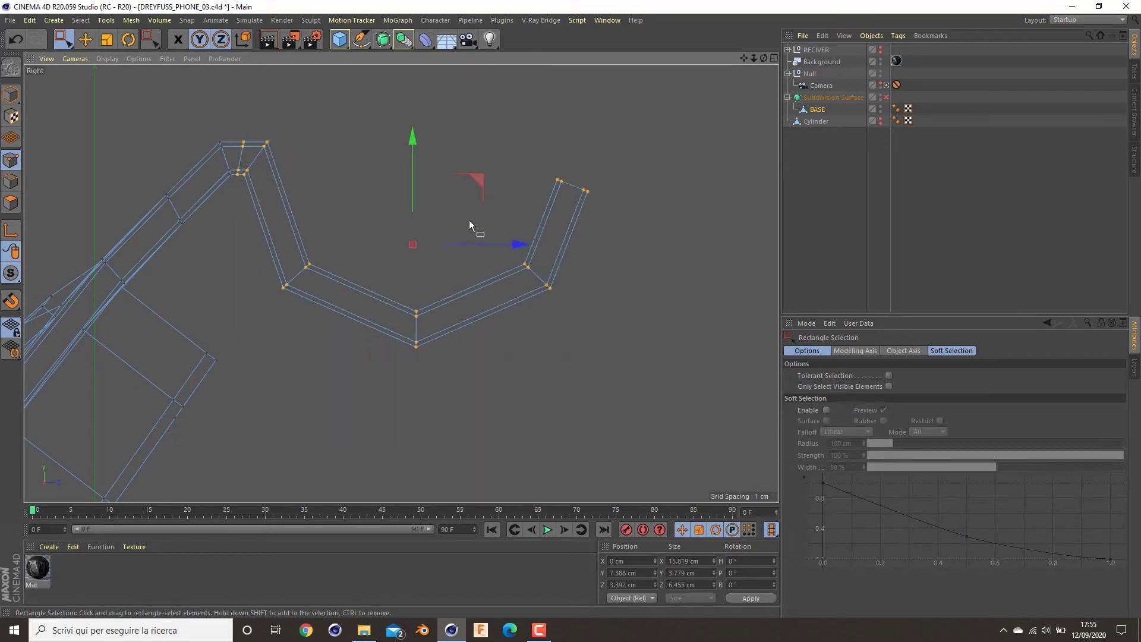
drag(483, 244, 489, 243)
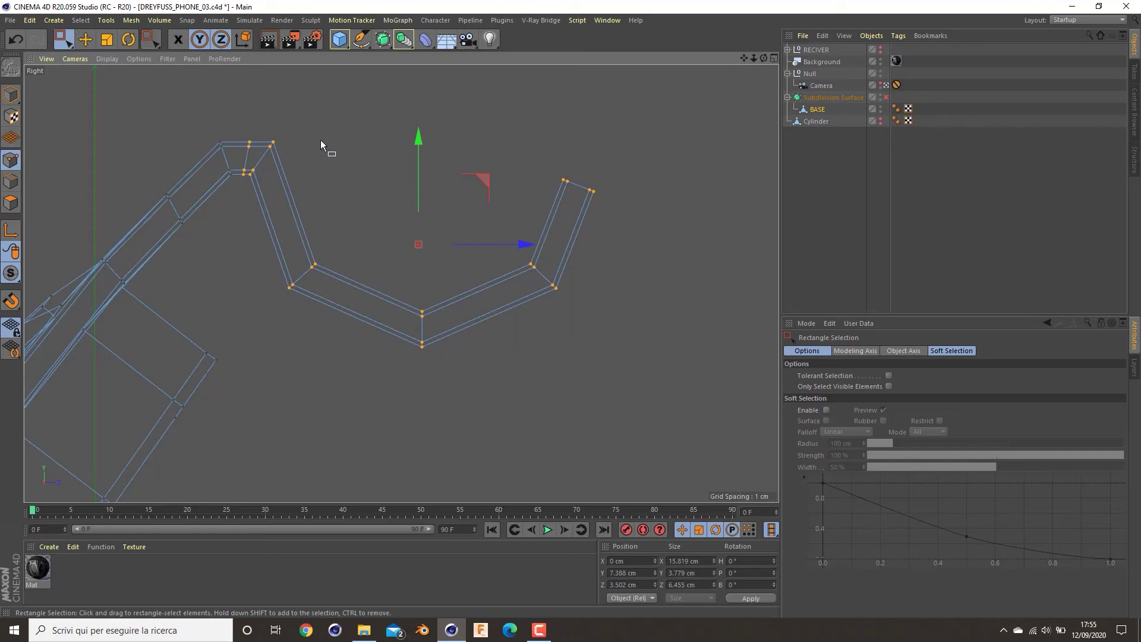
drag(678, 109, 249, 386)
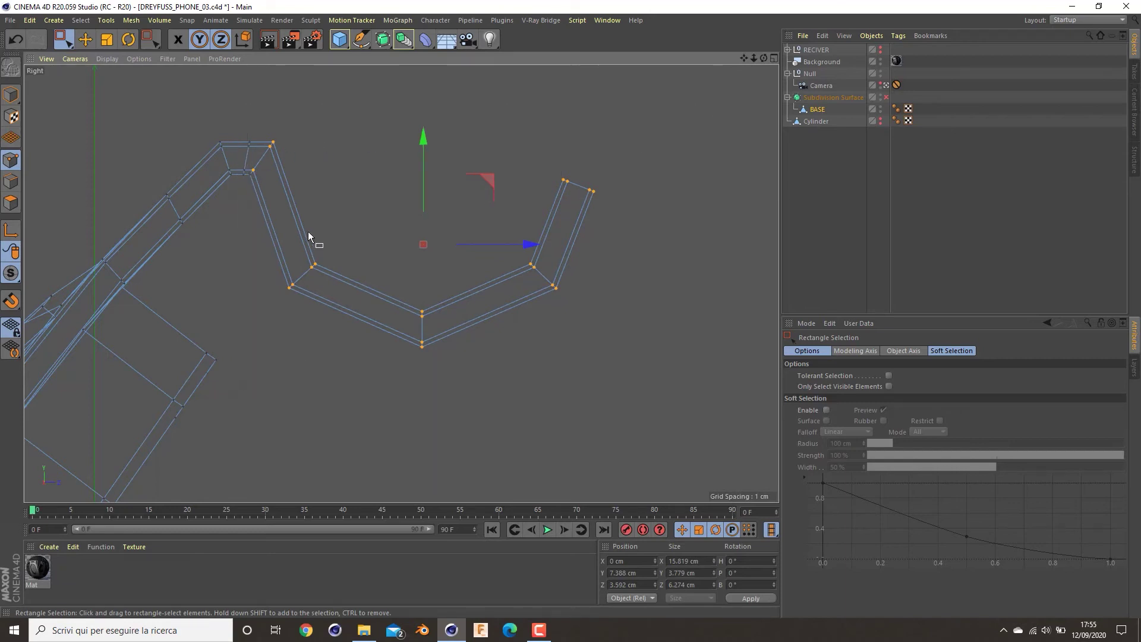
drag(515, 244, 522, 243)
- Scale the middle points of the hook's crest flat along Z so they line up vertically
alt+middle_drag(260, 259, 309, 327)
alt+right_drag(287, 221, 359, 206)
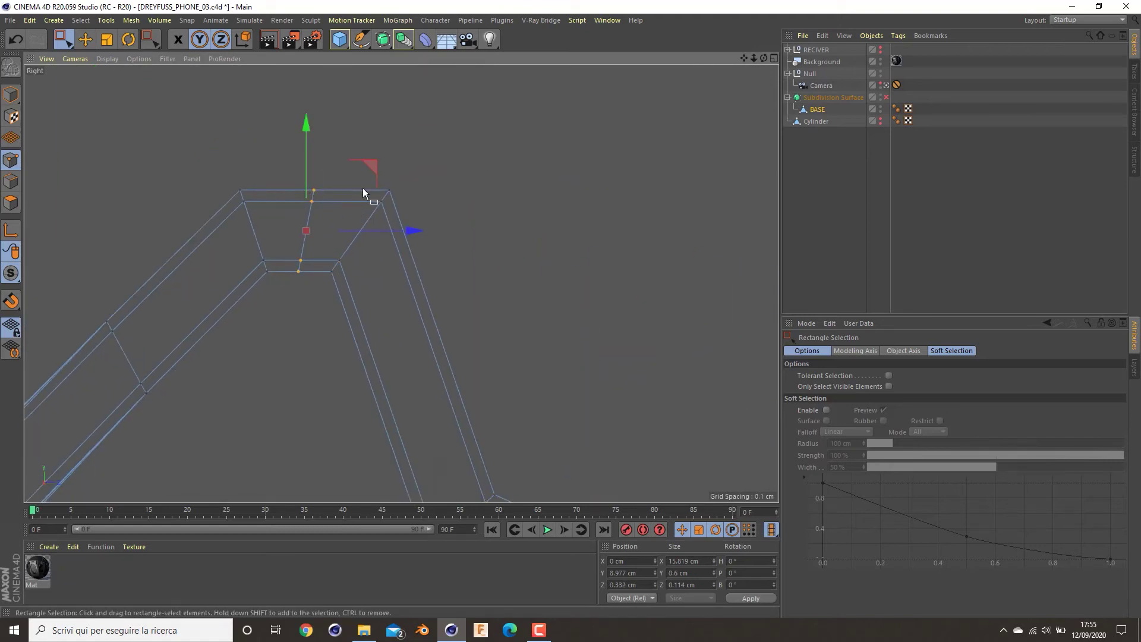
key(e)
key(r)
key(t)
drag(324, 238, 417, 232)
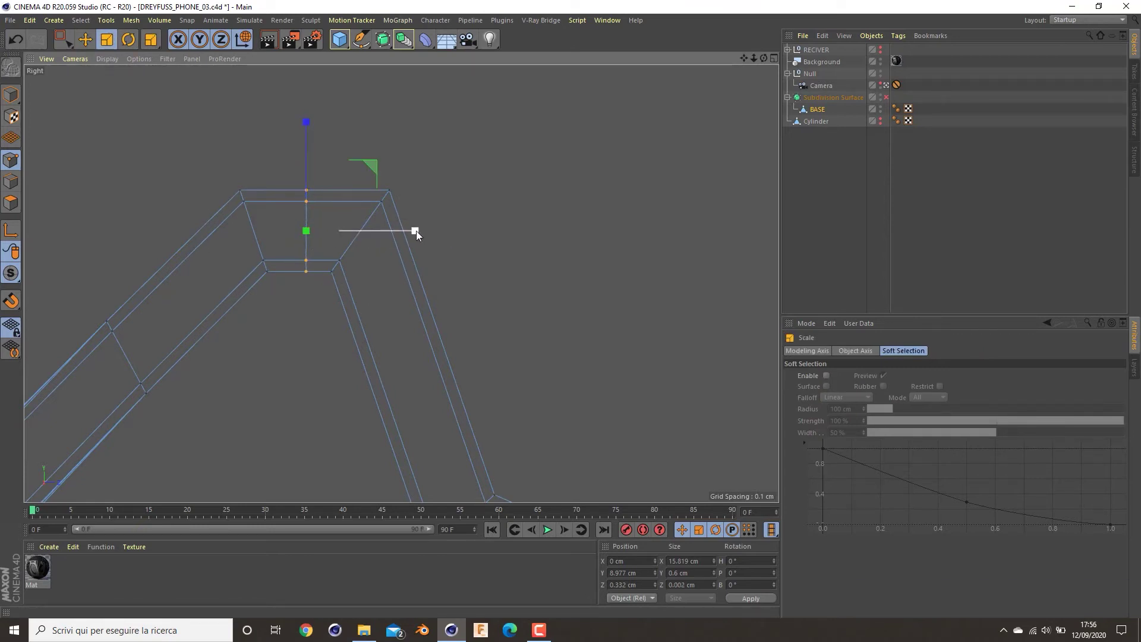
drag(692, 573, 631, 569)
text(0)
key(Return)
key(ctrl+z)
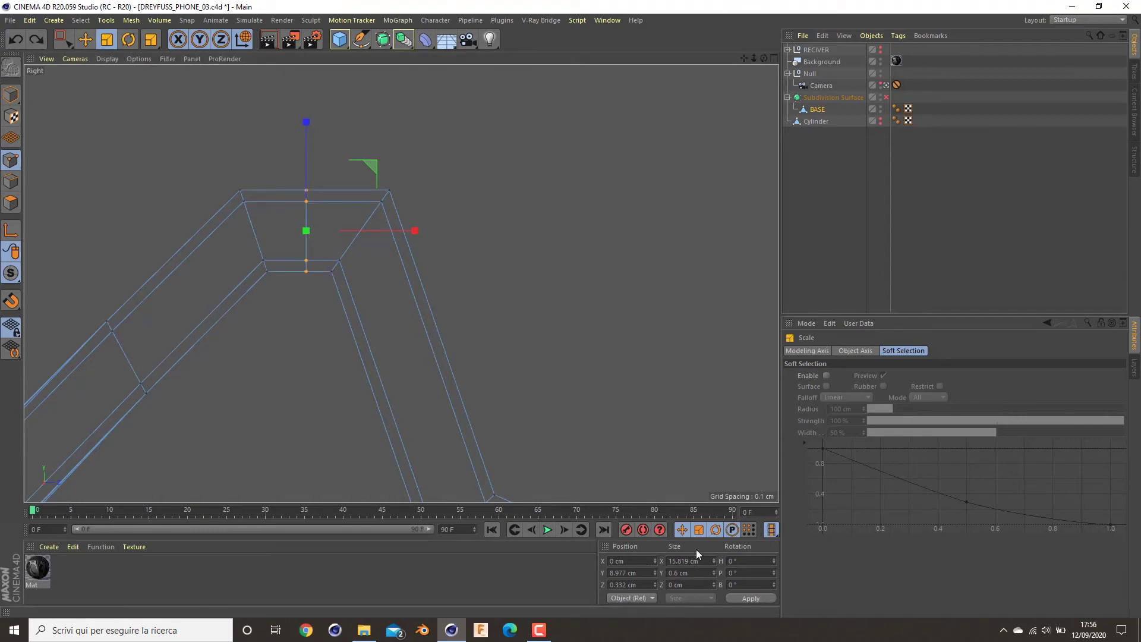
- Raise the middle points of the hook's crest slightly along Y to round the bend, and deselect them
click(415, 231)
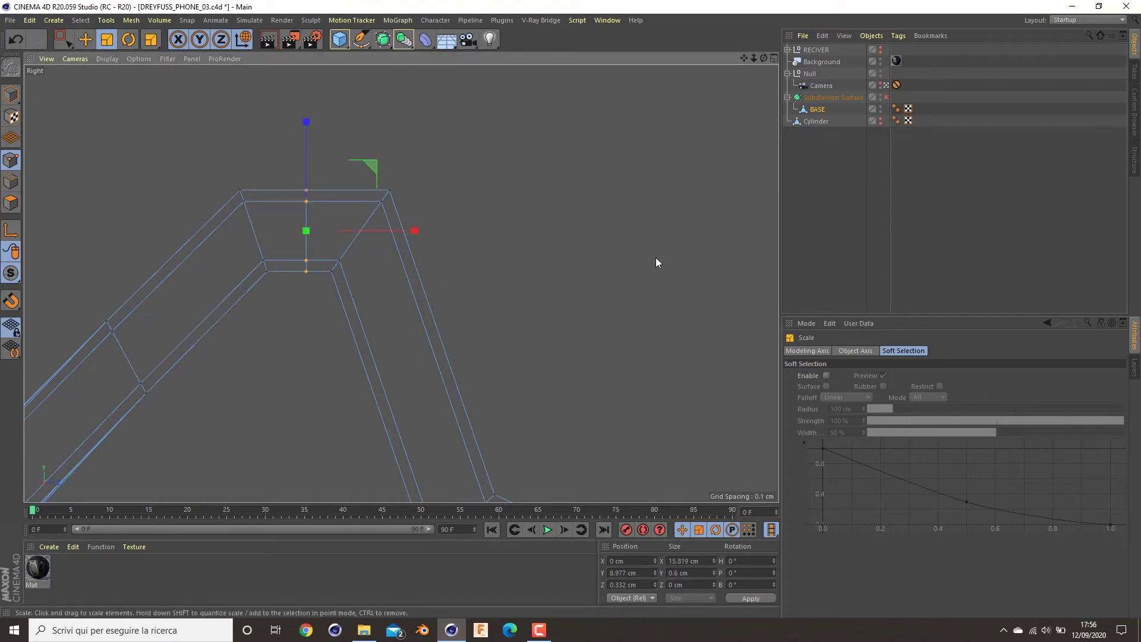
key(e)
drag(307, 156, 316, 145)
click(500, 183)
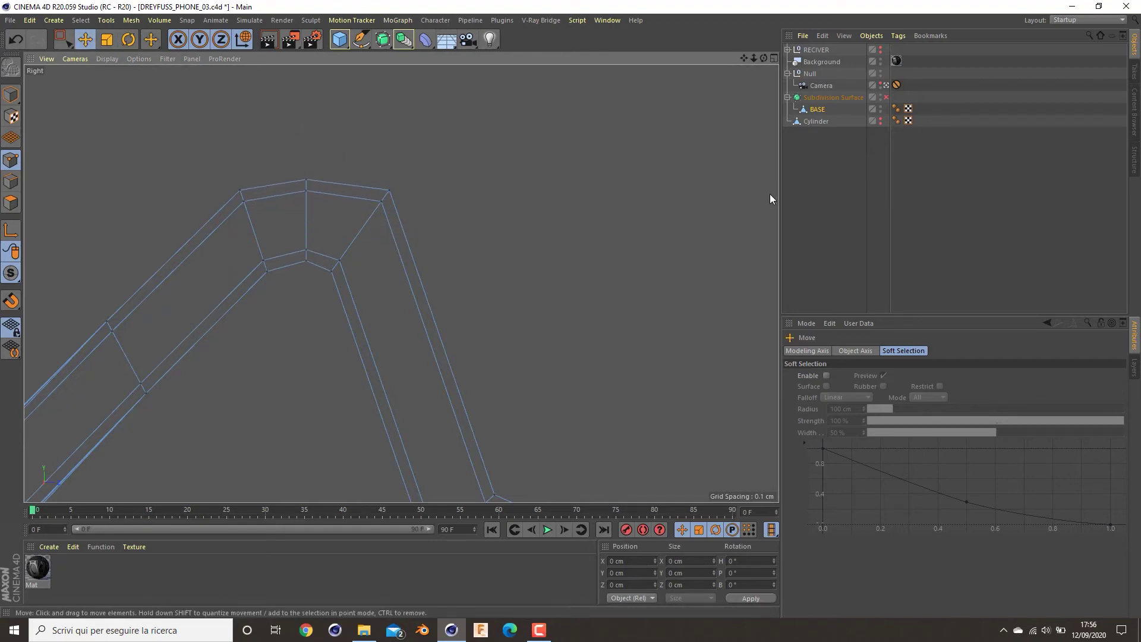
- Re-enable the Subdivision Surface and examine the rounded hooks and the stand in perspective
click(886, 98)
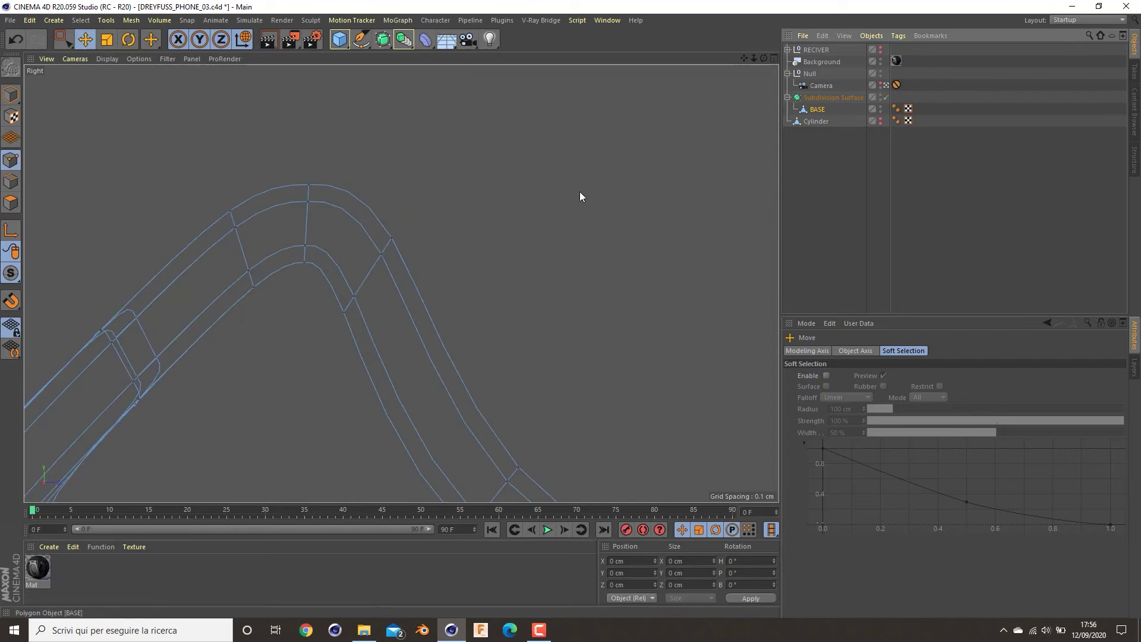
middle_click(513, 198)
middle_click(168, 159)
middle_click(638, 291)
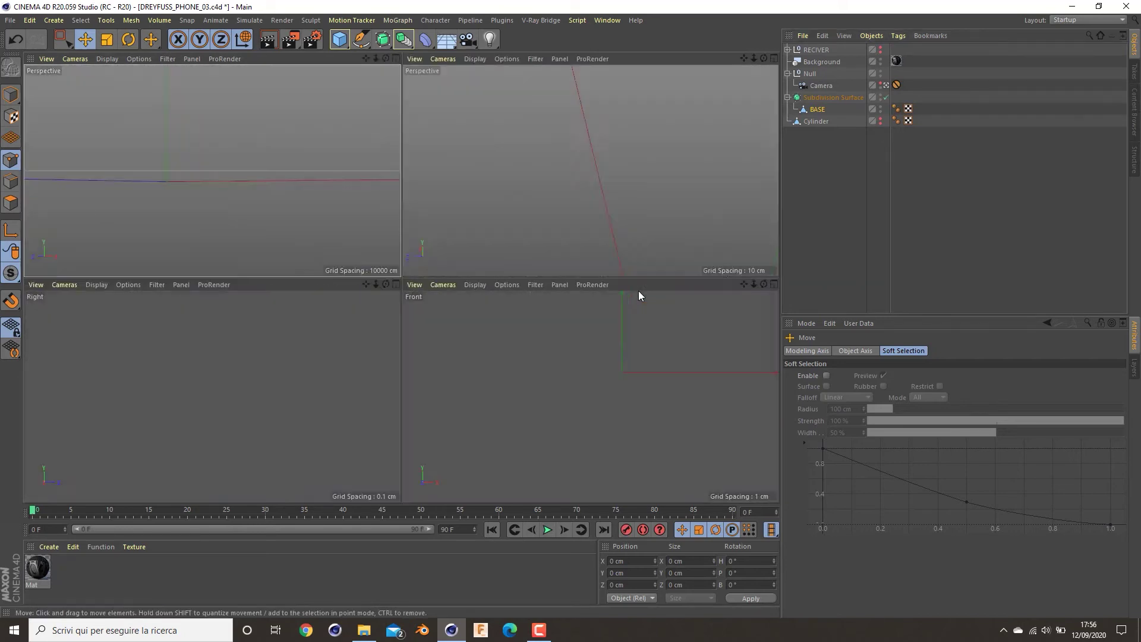
middle_click(511, 197)
scroll(604, 290, down, 5)
alt+drag(604, 290, 529, 200)
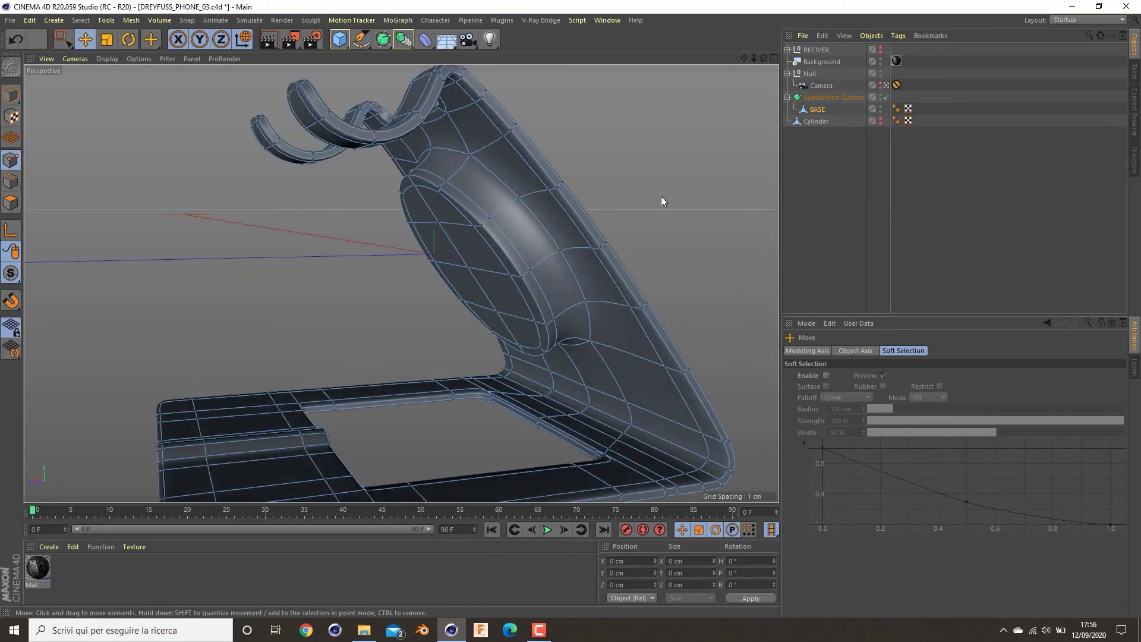
- Try a loop cut around the outer base of the circular dial recess's wall and undo it
key(k)
key(l)
scroll(470, 149, up, 2)
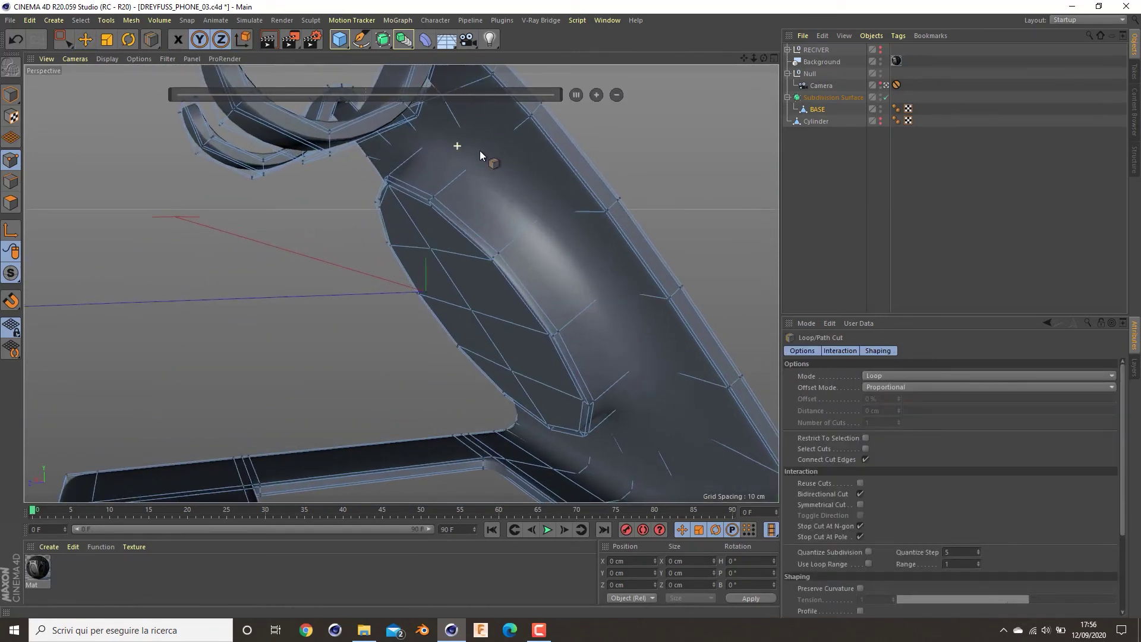
click(424, 151)
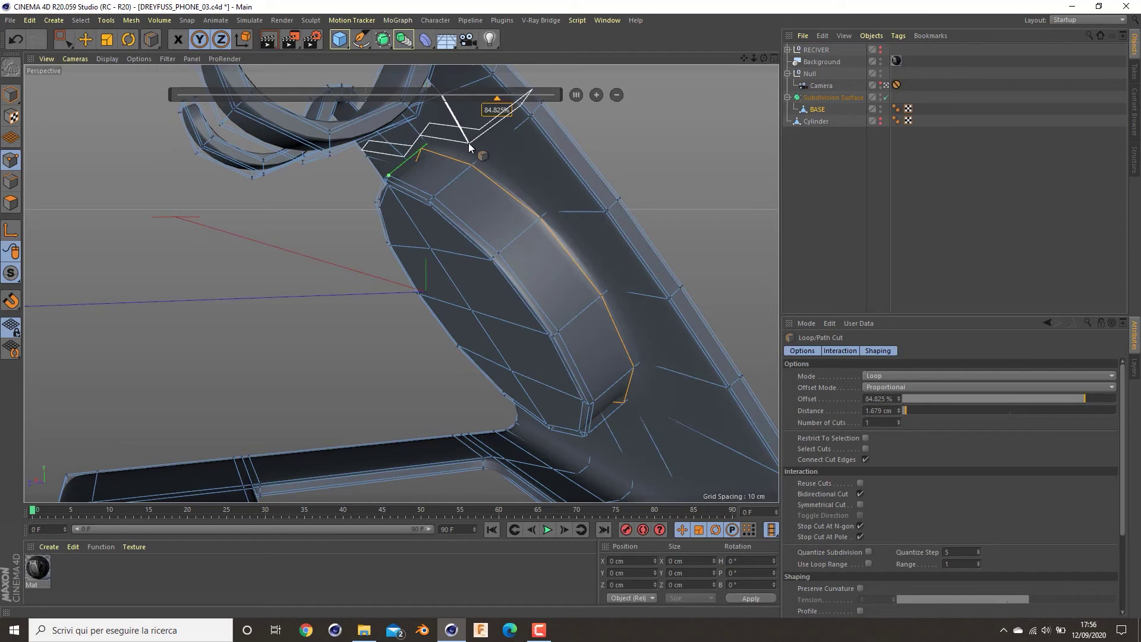
key(ctrl+z)
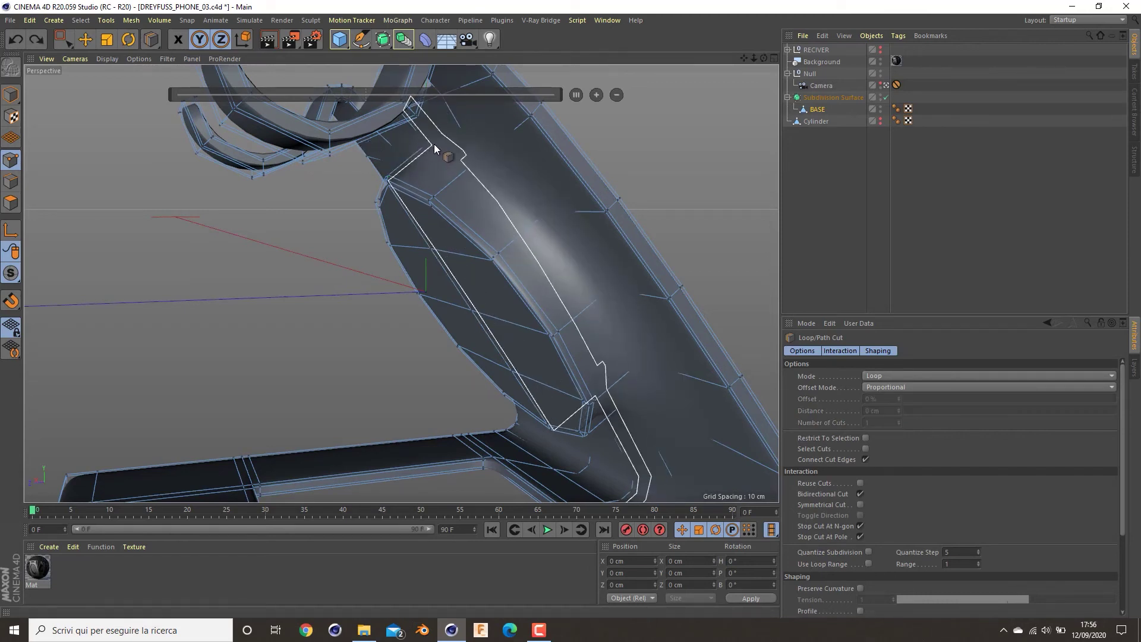
- Add a loop cut across the stand's upper part, between the notch and the circular recess, at about 45% offset
click(429, 144)
alt+drag(428, 145, 492, 273)
alt+drag(354, 198, 293, 229)
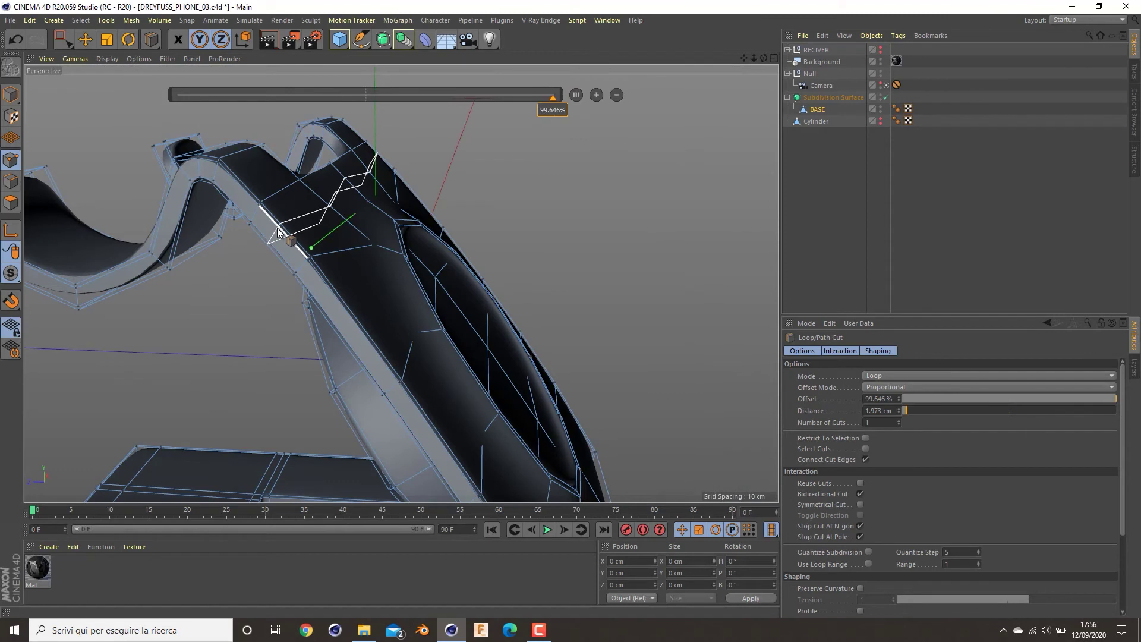
click(280, 231)
alt+drag(374, 217, 541, 151)
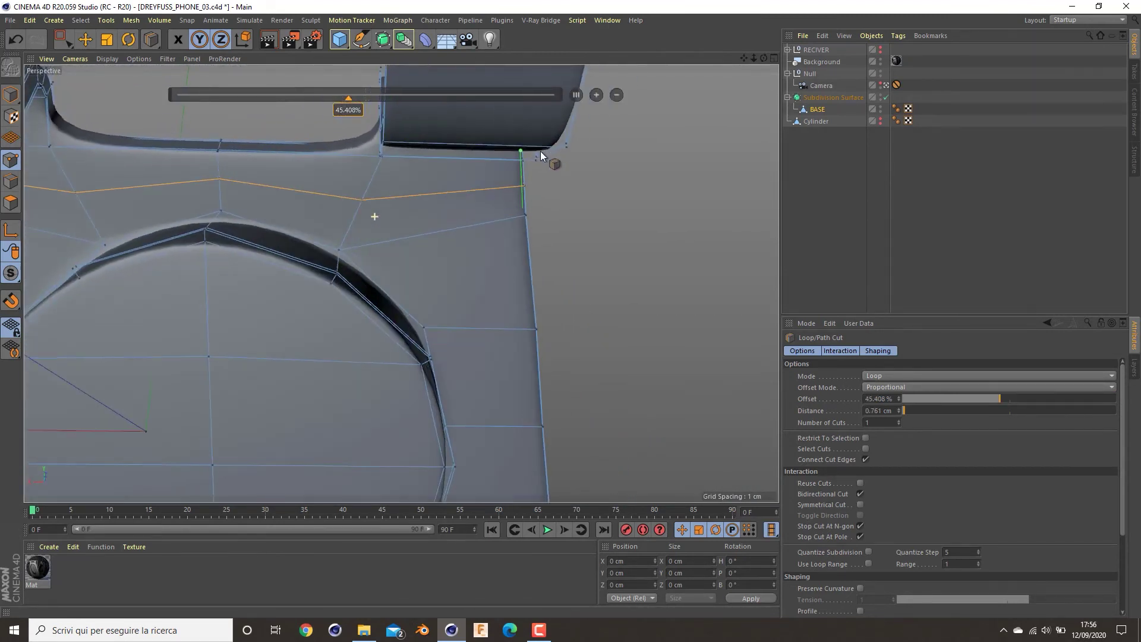
alt+right_drag(463, 297, 328, 324)
alt+drag(328, 324, 145, 409)
click(856, 210)
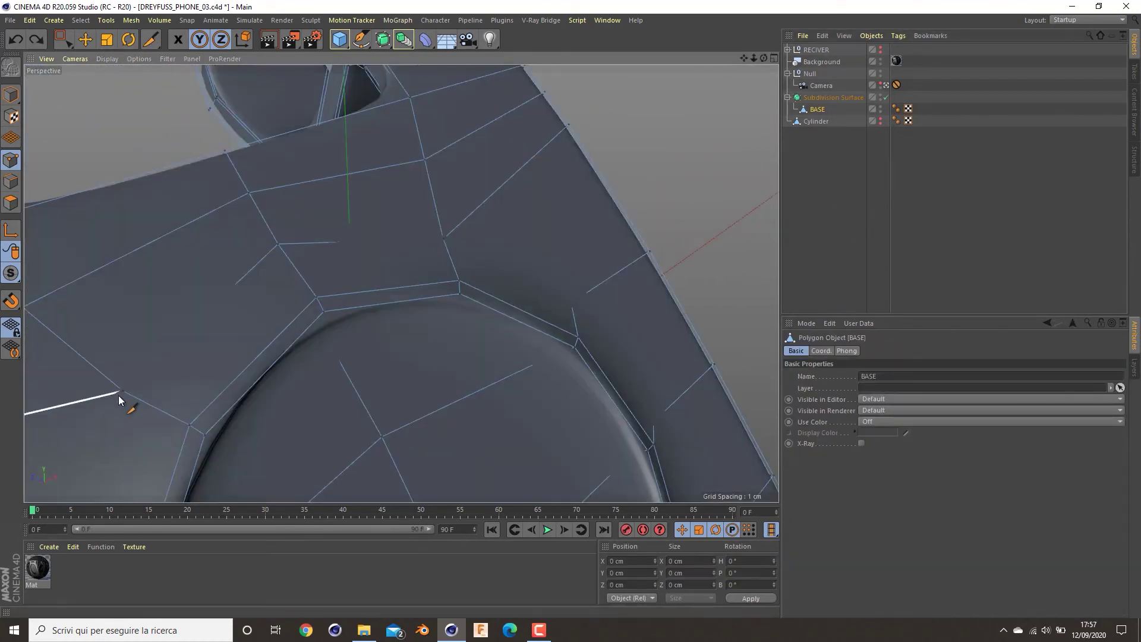
- Start a Line Cut ring outside the circular recess, placing points on the radiating edges over its top and down its right side
alt+middle_drag(133, 380, 340, 293)
scroll(340, 292, up, 2)
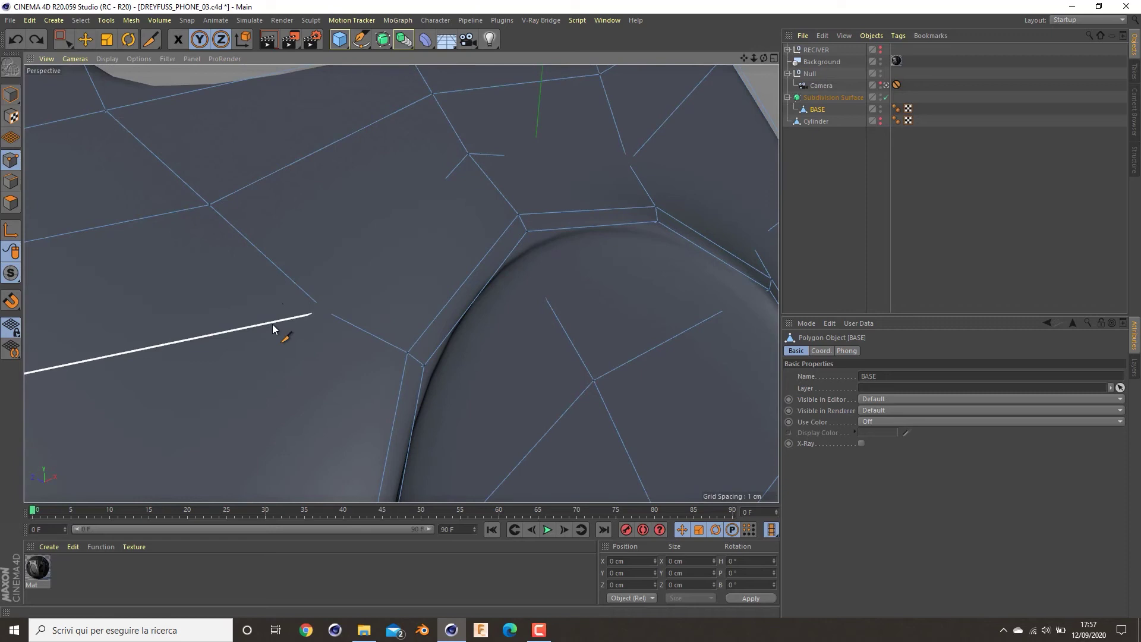
click(295, 288)
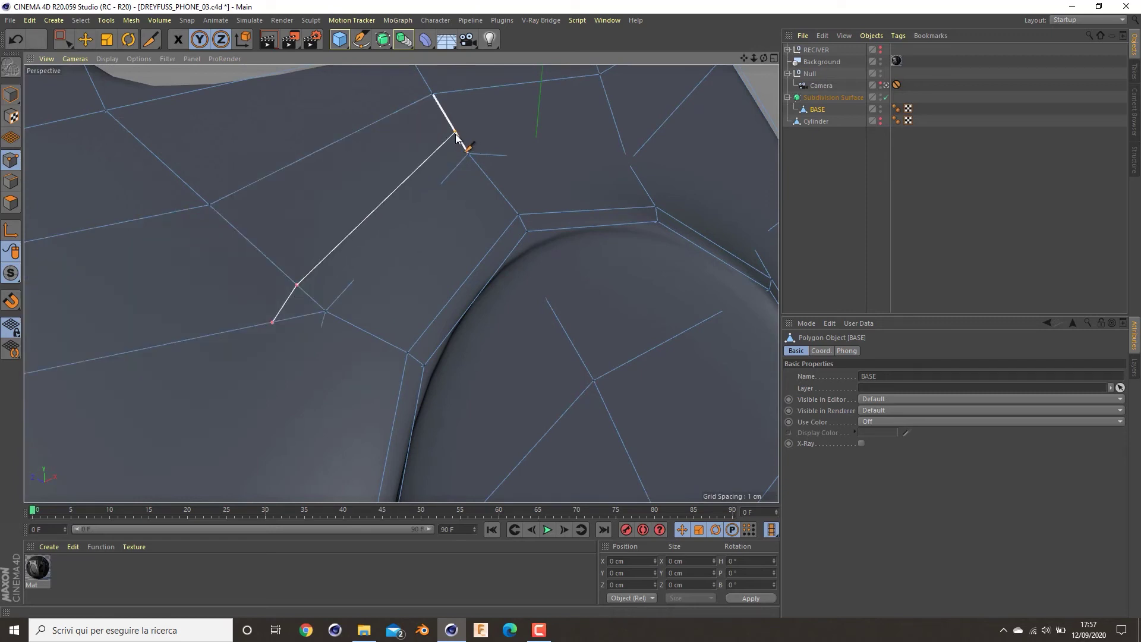
alt+middle_drag(456, 138, 370, 212)
click(465, 210)
click(492, 216)
click(636, 294)
alt+middle_drag(656, 358, 356, 119)
click(515, 256)
alt+middle_drag(559, 327, 440, 179)
click(461, 296)
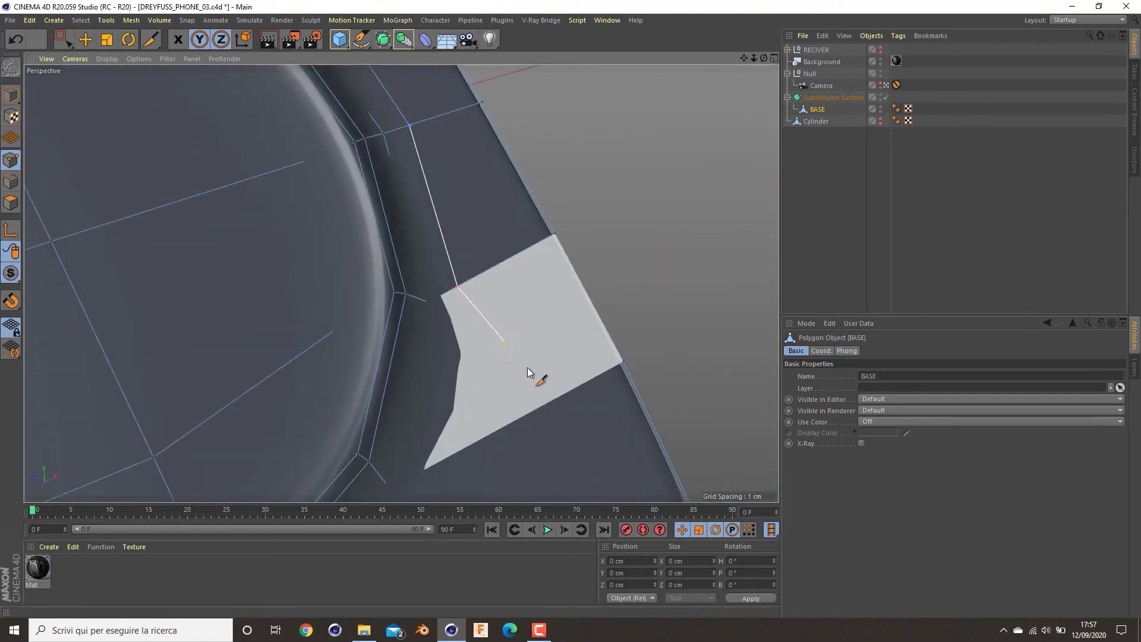
- With the Subdivision Surface off, continue the line cut around the recess's lower arc, placing a point on each radiating edge
click(887, 97)
alt+middle_drag(510, 390, 566, 220)
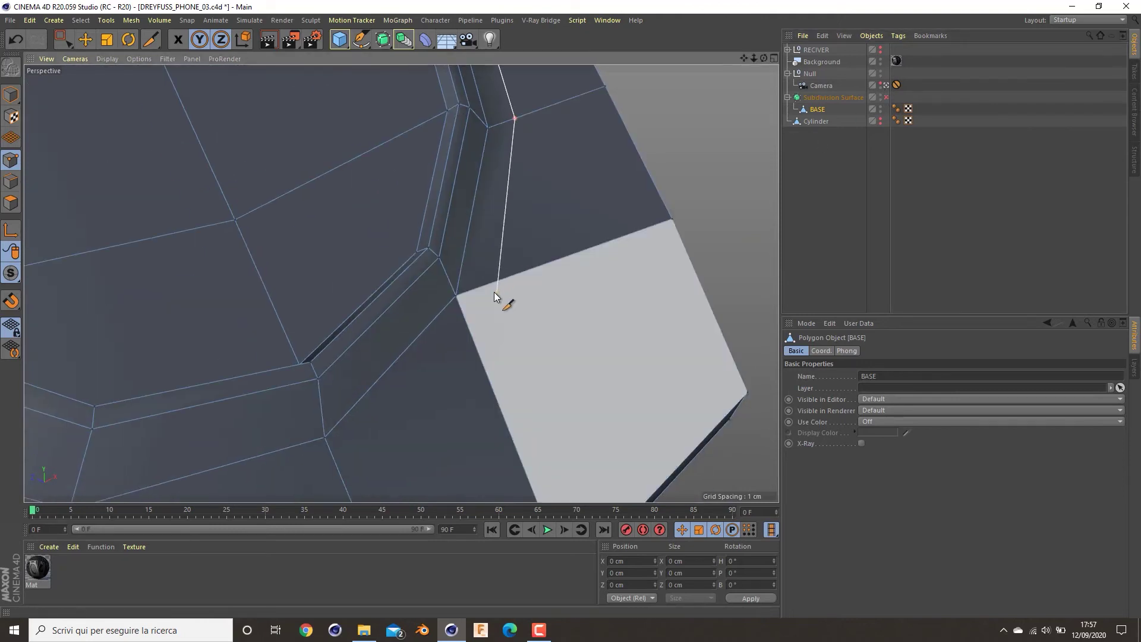
click(488, 291)
alt+middle_drag(474, 386, 547, 221)
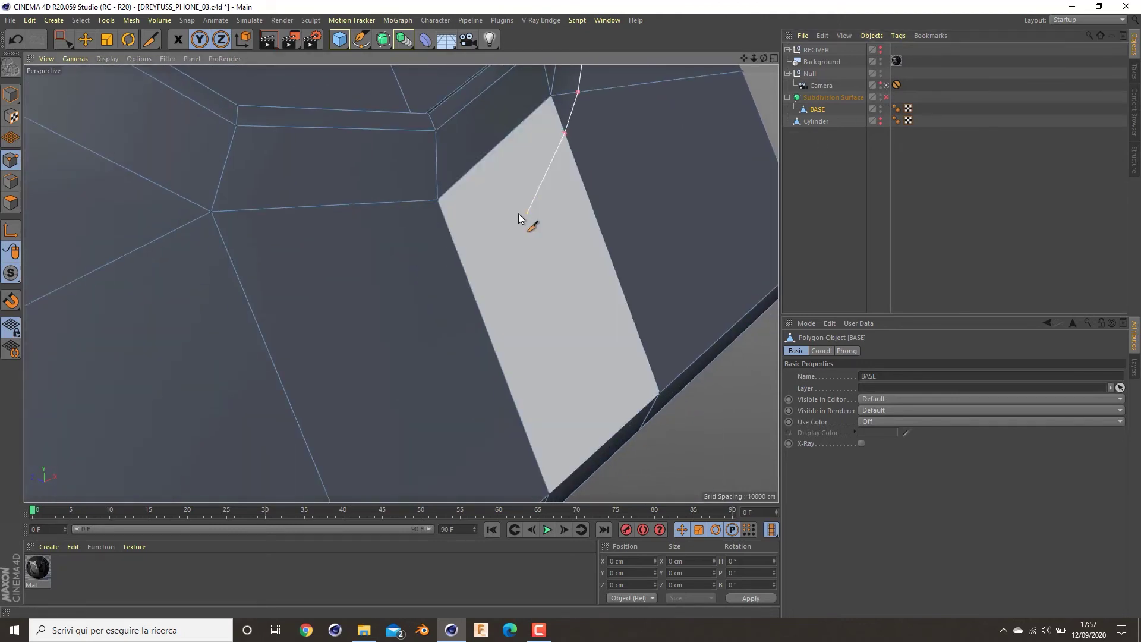
click(450, 230)
click(229, 255)
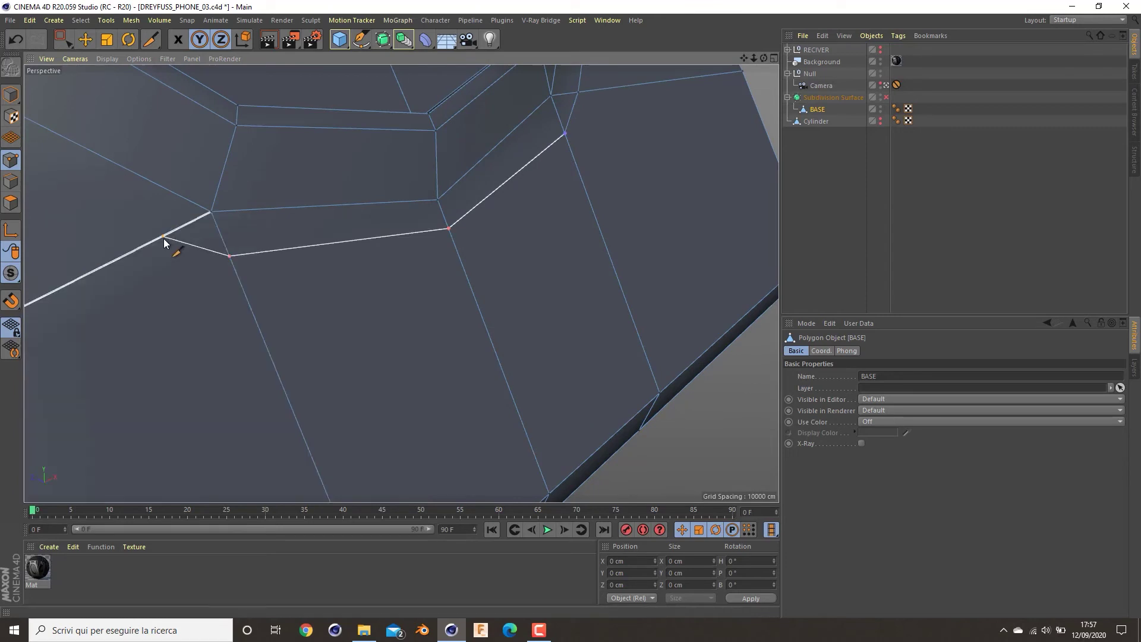
click(167, 237)
- Continue the line cut up the recess's left side, close the ring at its first point and finish the cut
alt+middle_drag(167, 239, 515, 321)
click(331, 172)
alt+middle_drag(262, 98, 375, 285)
alt+middle_drag(324, 208, 438, 350)
click(369, 208)
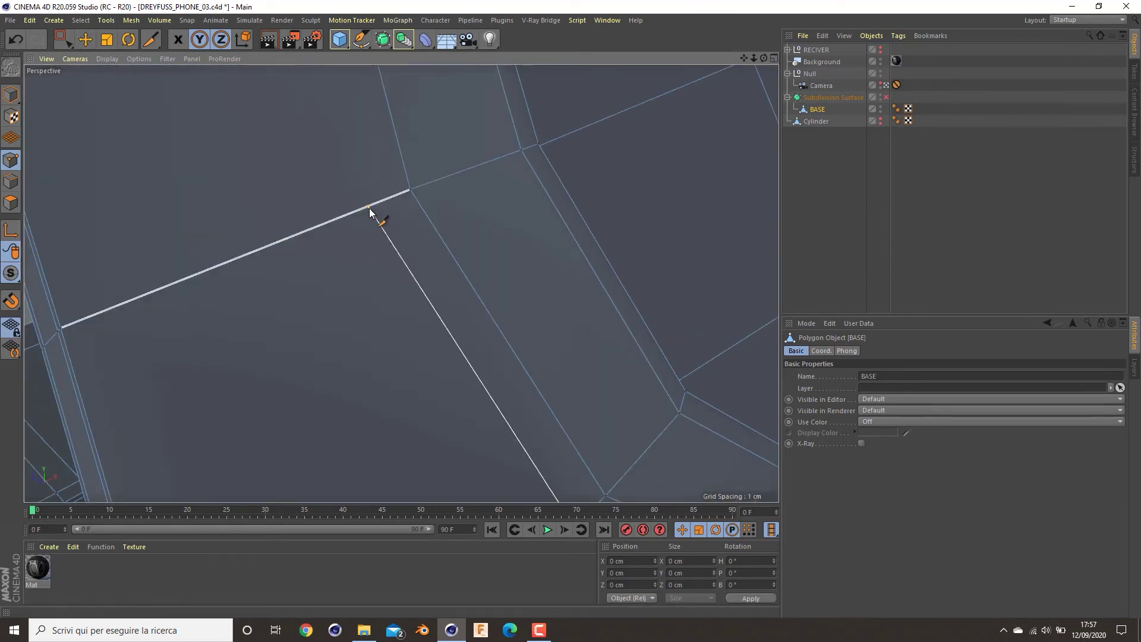
alt+middle_drag(363, 182, 412, 402)
alt+middle_drag(328, 228, 346, 351)
click(338, 184)
alt+middle_drag(362, 169, 391, 413)
click(430, 113)
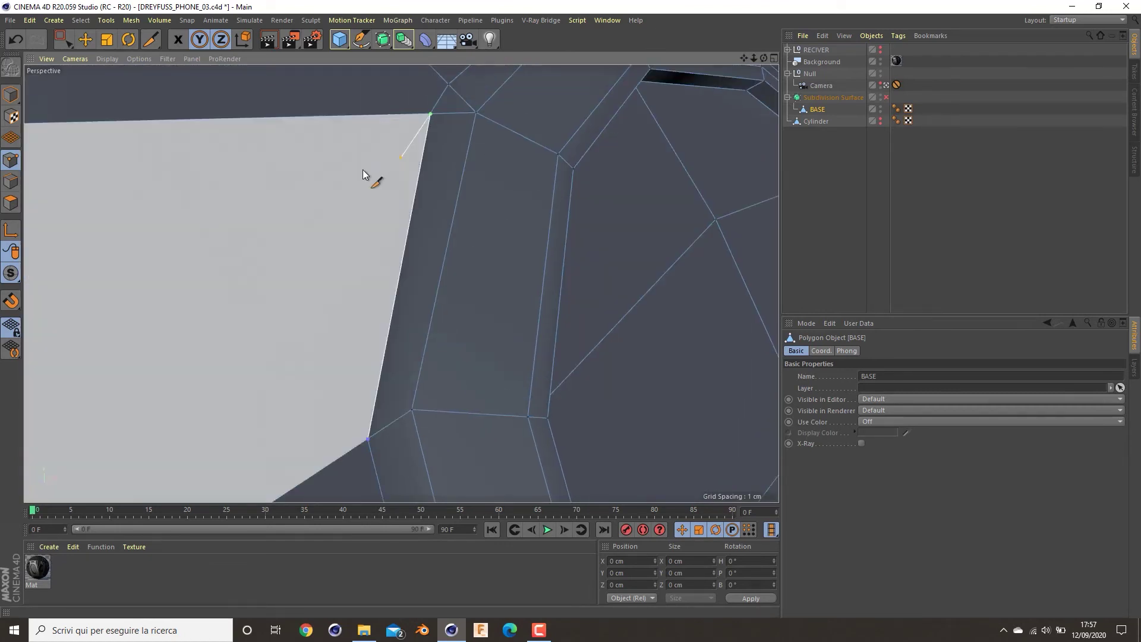
key(Escape)
- In point mode, re-enable the Subdivision Surface to examine the recess with its new ring, and switch it off again
click(11, 160)
click(85, 39)
scroll(486, 287, down, 6)
alt+drag(486, 287, 389, 276)
click(885, 98)
click(861, 196)
alt+drag(595, 238, 437, 291)
scroll(437, 292, down, 4)
click(886, 98)
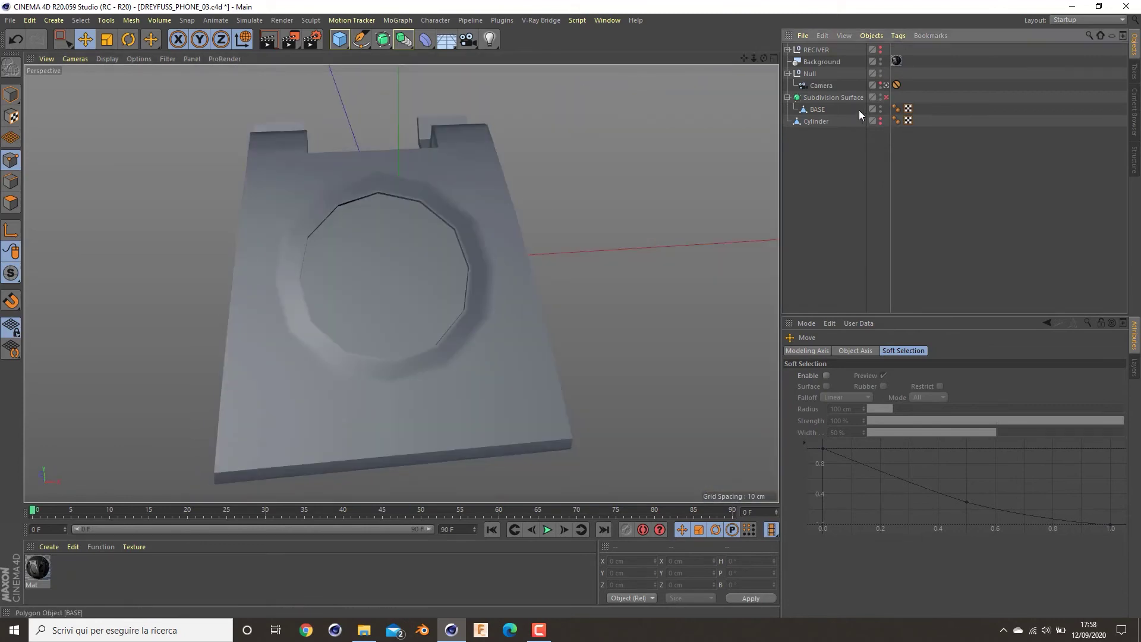
- Weld the two close BASE points at the ring's upper right corner into one point midway between them
click(817, 109)
alt+drag(400, 229, 413, 196)
alt+right_drag(413, 196, 468, 192)
mouse_move(468, 192)
alt+mouse_down()
mouse_move(385, 208)
mouse_move(439, 213)
mouse_move(453, 228)
mouse_move(314, 211)
mouse_move(453, 214)
mouse_move(472, 232)
alt+mouse_up()
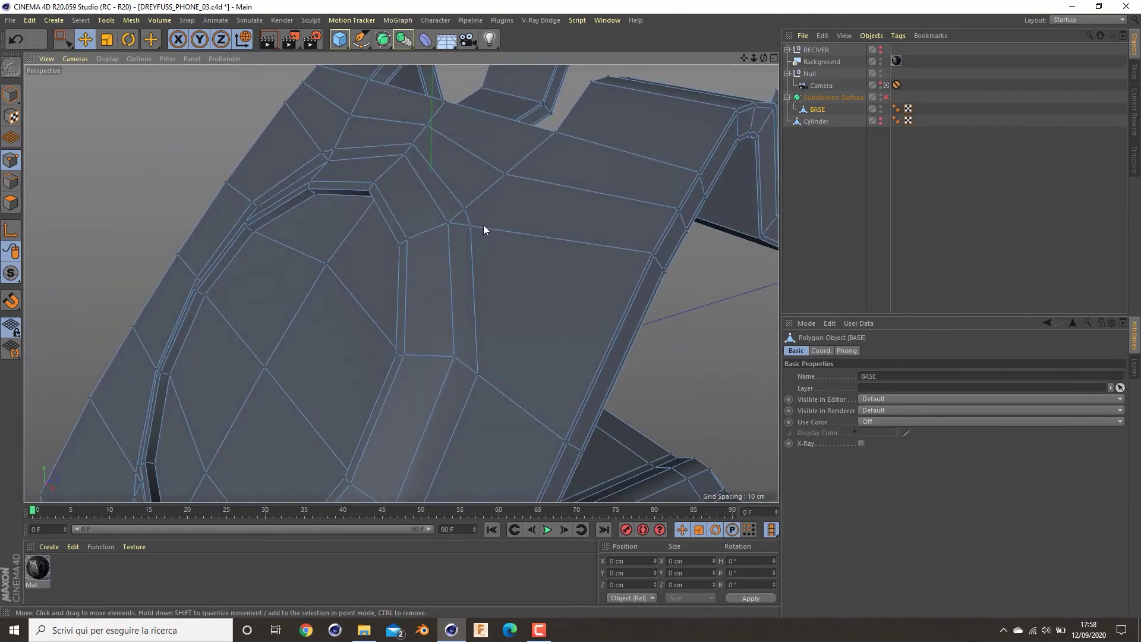
click(466, 209)
shift+click(471, 226)
right_click(484, 241)
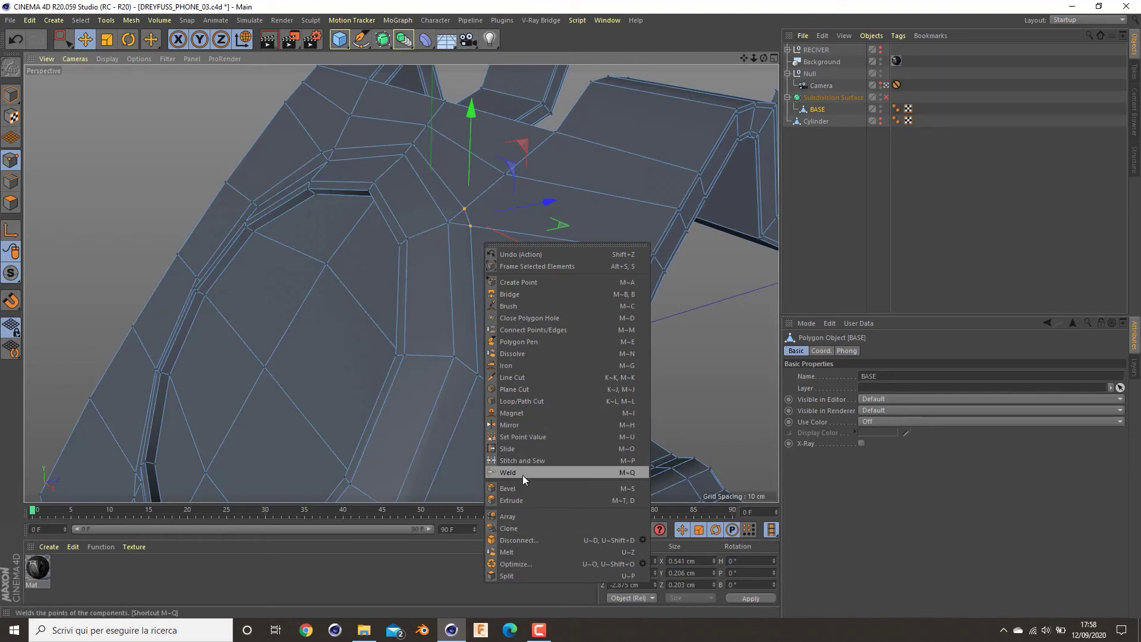
click(522, 475)
click(468, 218)
- Weld the matching pair of points at the ring's upper left corner into one midpoint
alt+drag(446, 262, 294, 291)
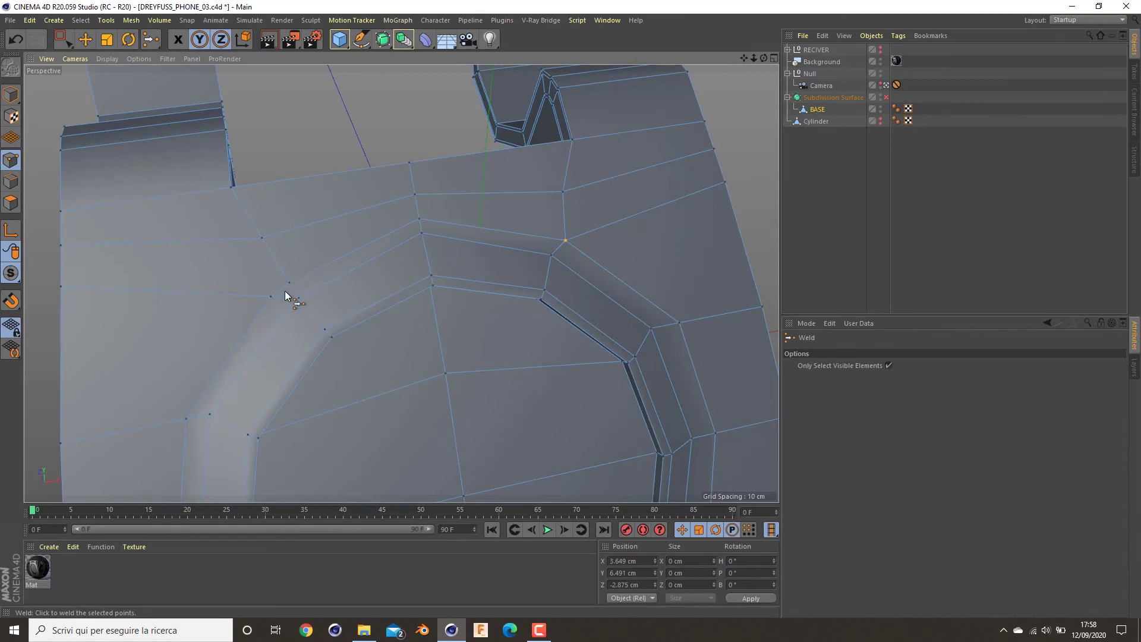
key(e)
click(271, 295)
right_click(330, 294)
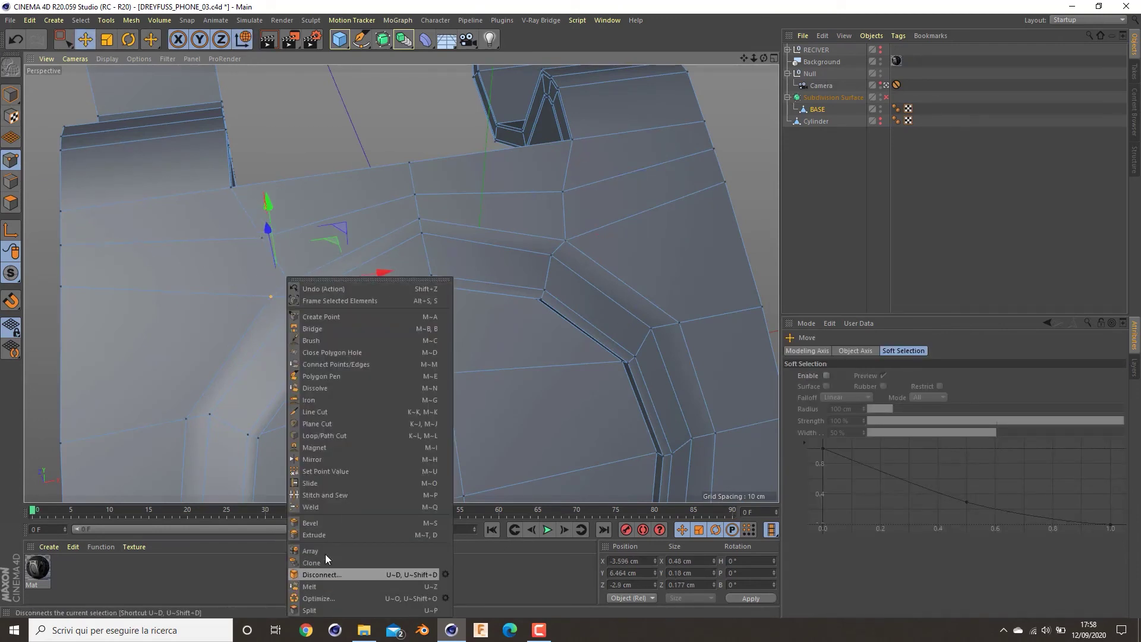
click(332, 508)
click(282, 293)
- Enable the Subdivision Surface and examine the welded upper corners and the stand's side edge from several angles
alt+drag(327, 308, 249, 270)
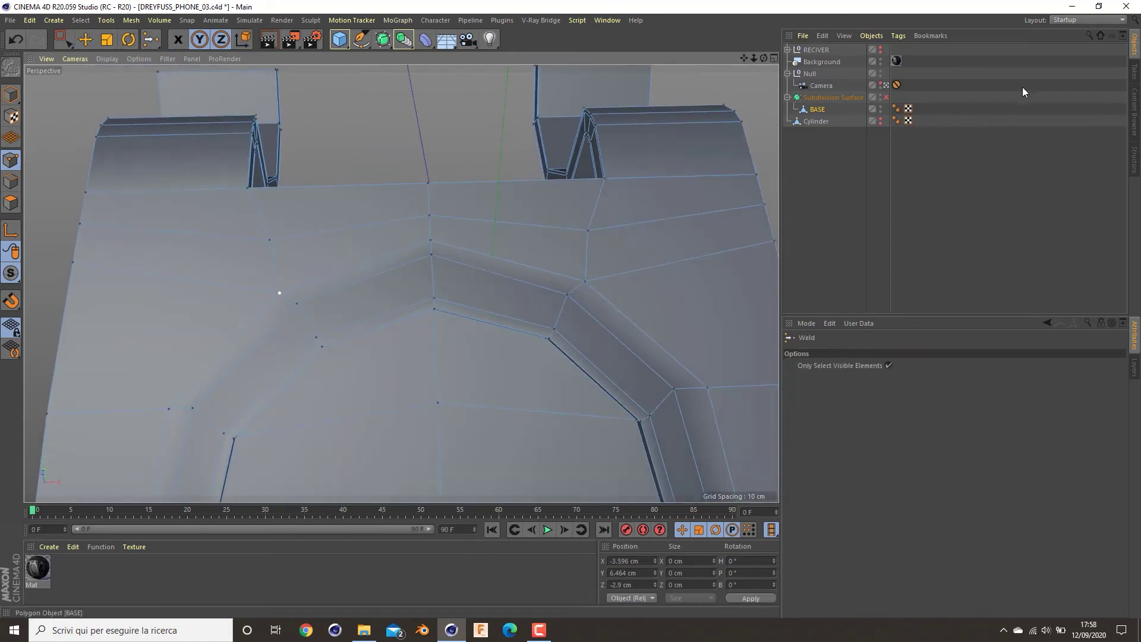
click(886, 98)
click(901, 178)
alt+right_drag(449, 298, 344, 298)
alt+drag(359, 305, 287, 306)
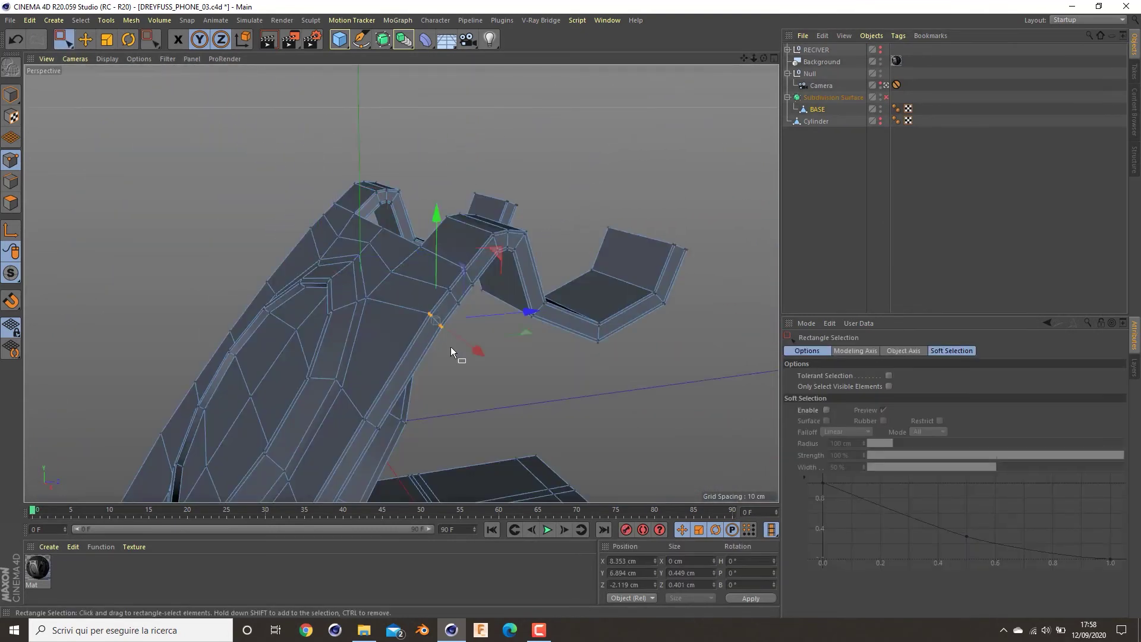
- Select the edge points on both sides beside the recess's top and slide them about 0.9 cm down the slope in side view
middle_click(496, 389)
middle_click(184, 443)
scroll(320, 384, up, 5)
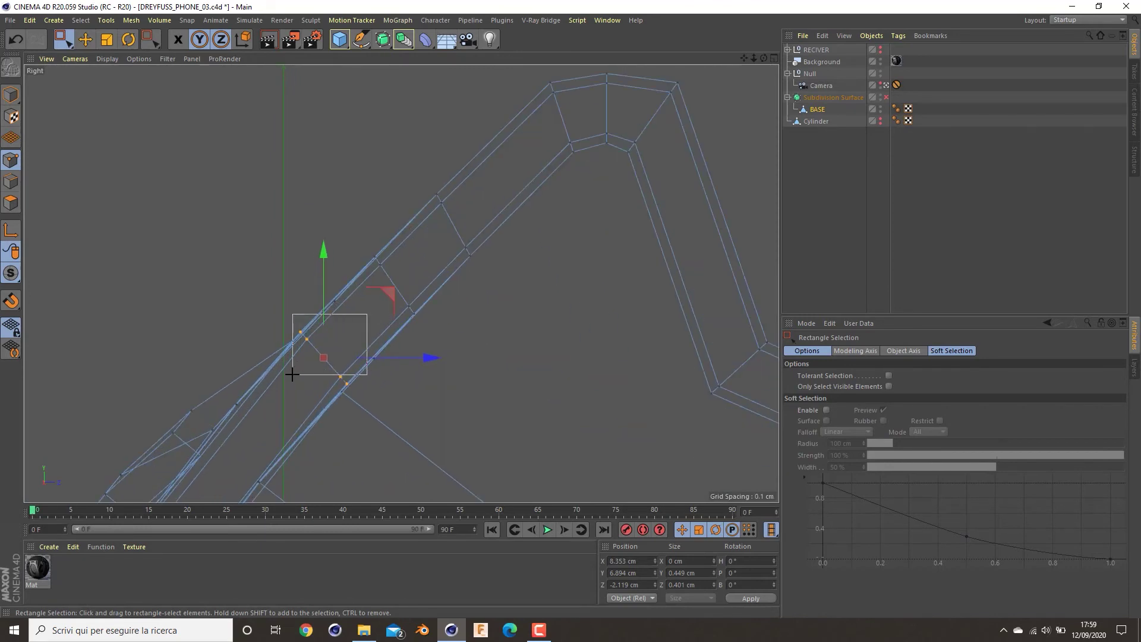
middle_click(297, 383)
middle_click(356, 209)
scroll(595, 196, up, 5)
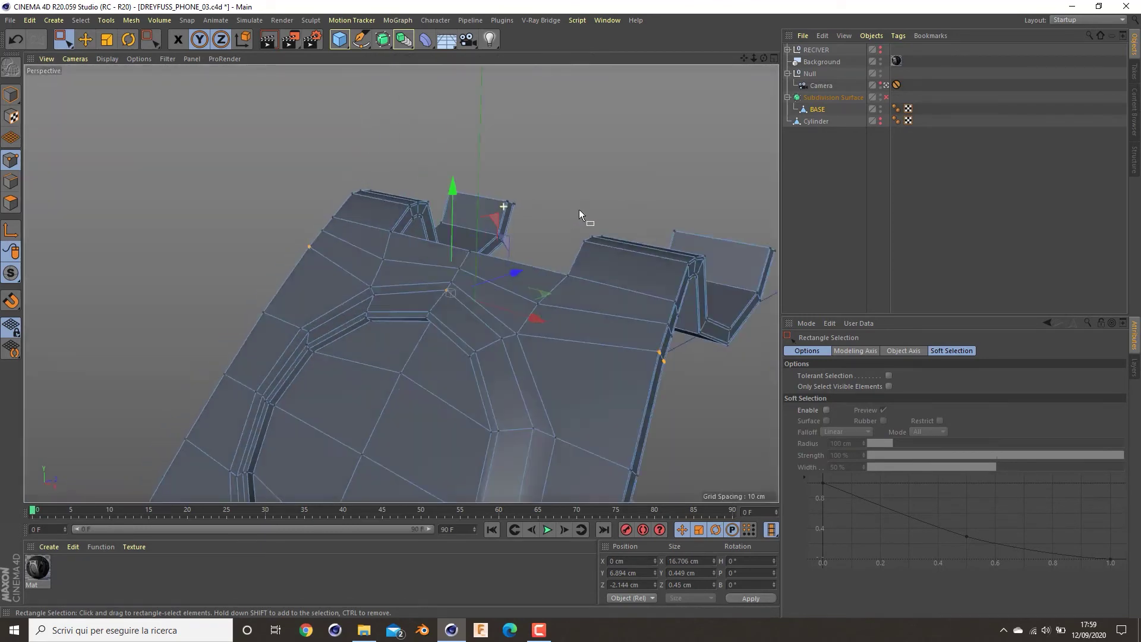
middle_click(234, 355)
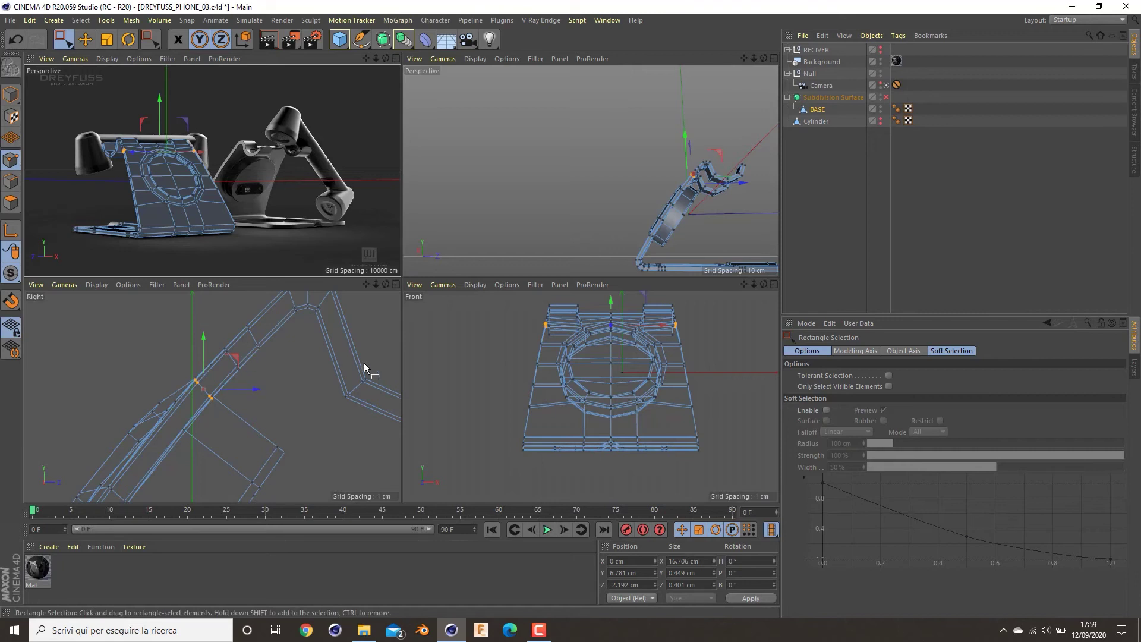
drag(234, 359, 210, 386)
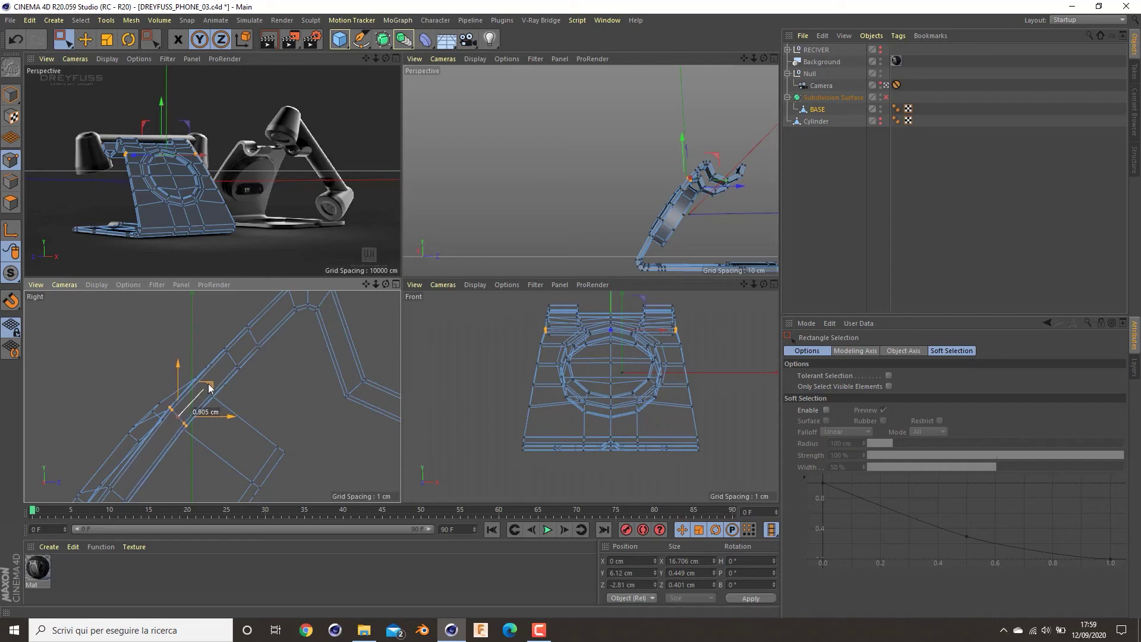
drag(209, 385, 209, 385)
- Scale the moved side points slightly along X in front view to follow the stand's tapering side edges
middle_click(628, 330)
alt+middle_drag(371, 269, 337, 432)
scroll(402, 322, up, 5)
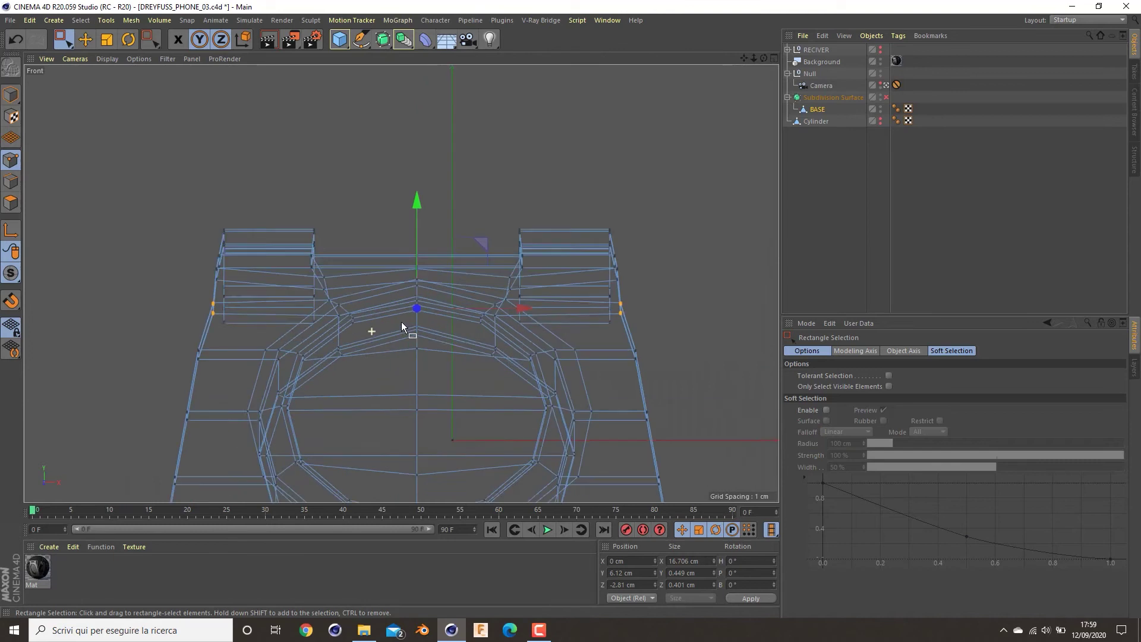
key(r)
key(t)
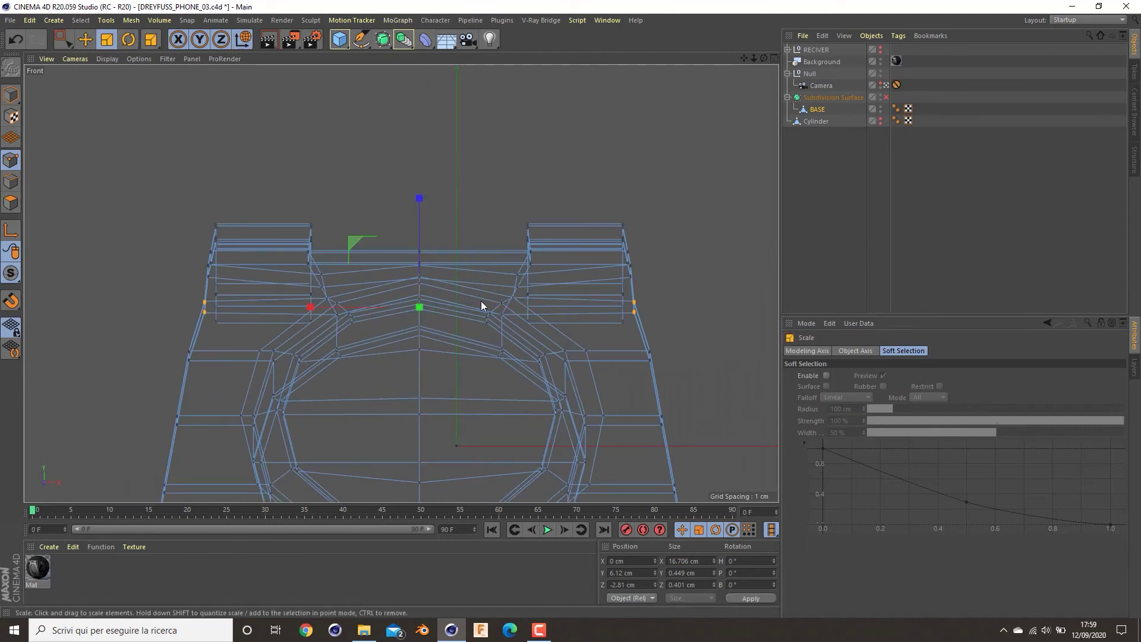
drag(306, 310, 307, 306)
key(F5)
middle_click(167, 195)
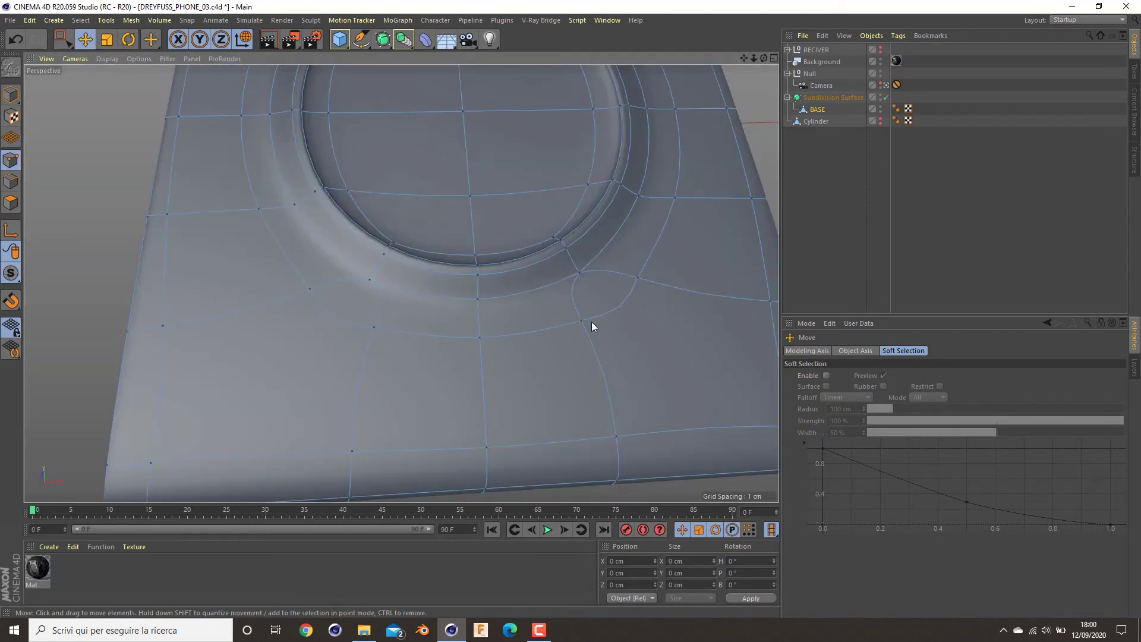
- With the Subdivision Surface off, weld the two close points at the ring's lower left corner into one midpoint
right_click(448, 405)
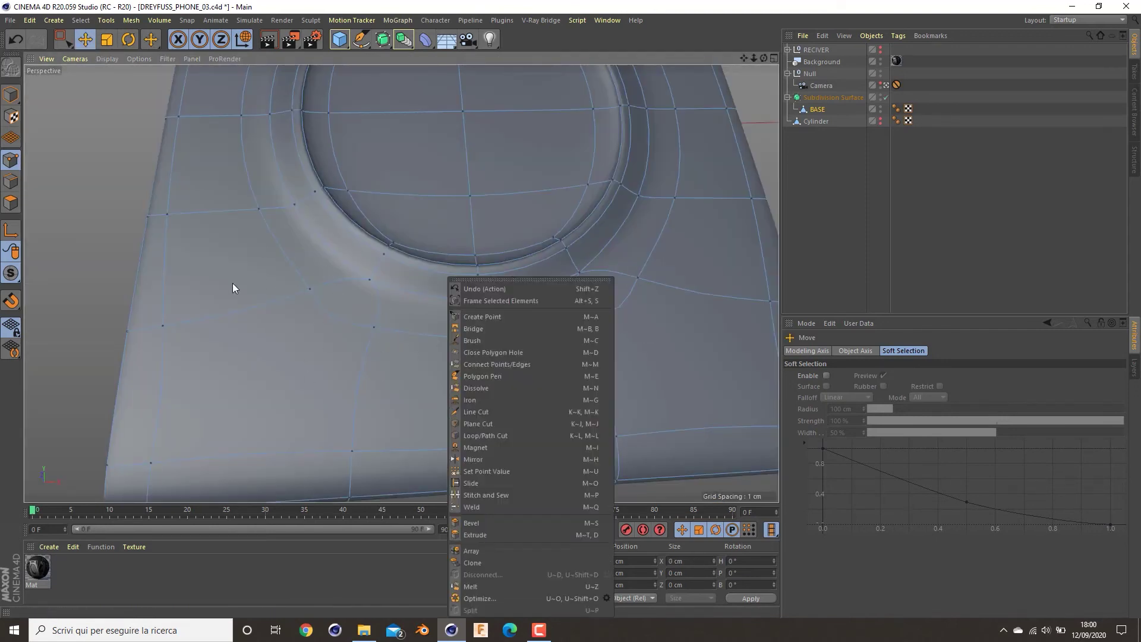
click(886, 97)
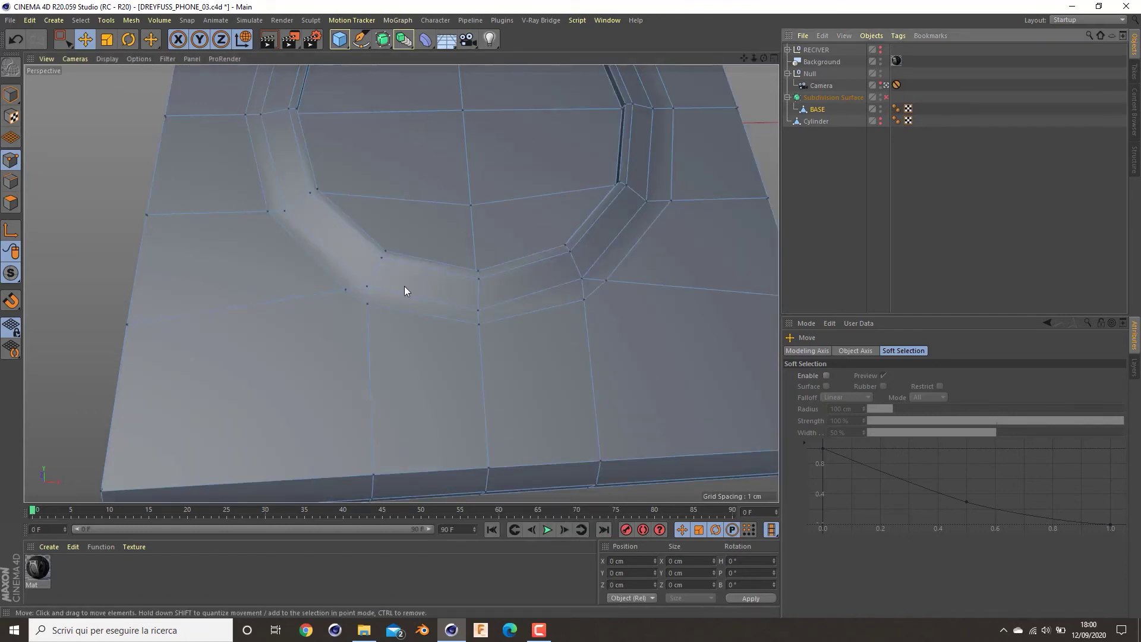
click(346, 290)
right_click(353, 332)
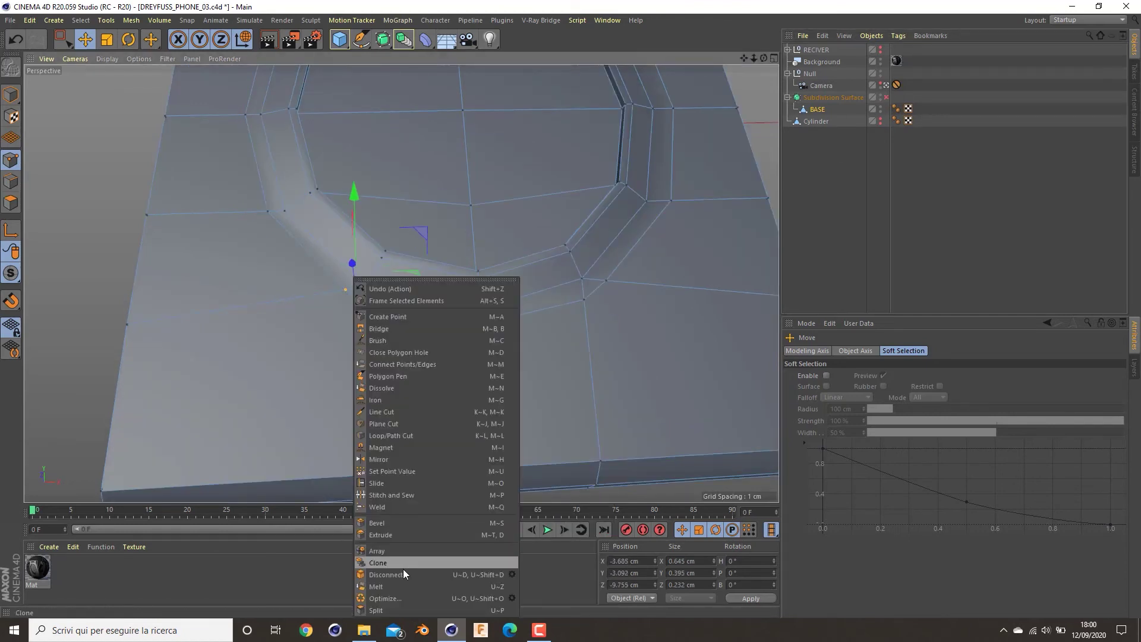
click(381, 507)
click(356, 298)
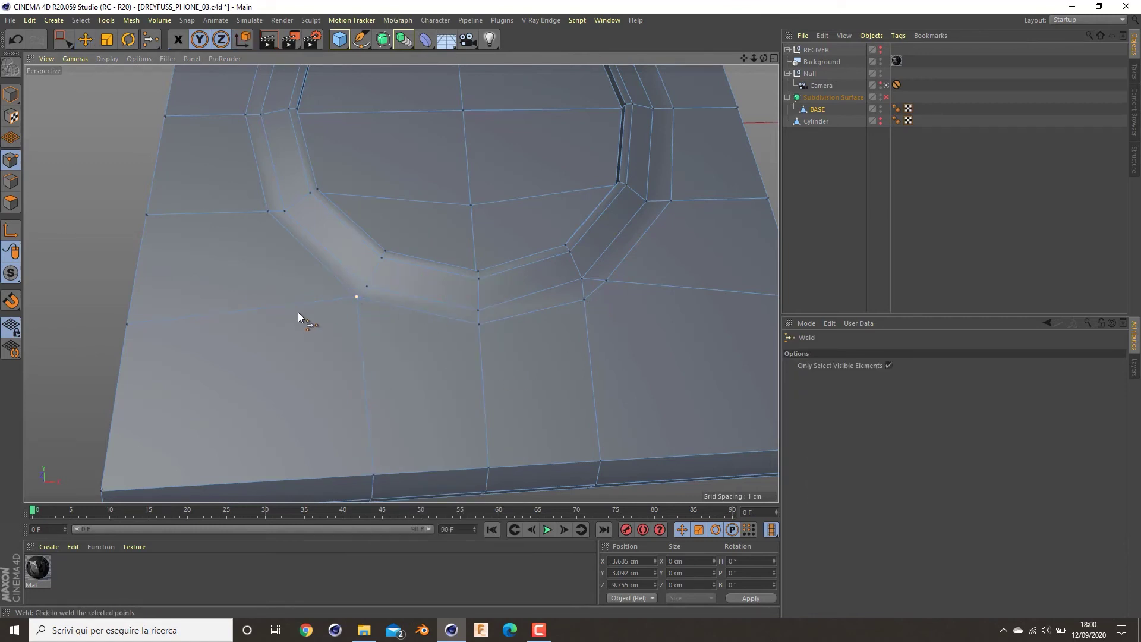
- Weld the matching pair of points at the ring's lower right corner into one midpoint
key(e)
click(584, 299)
shift+click(607, 280)
right_click(606, 280)
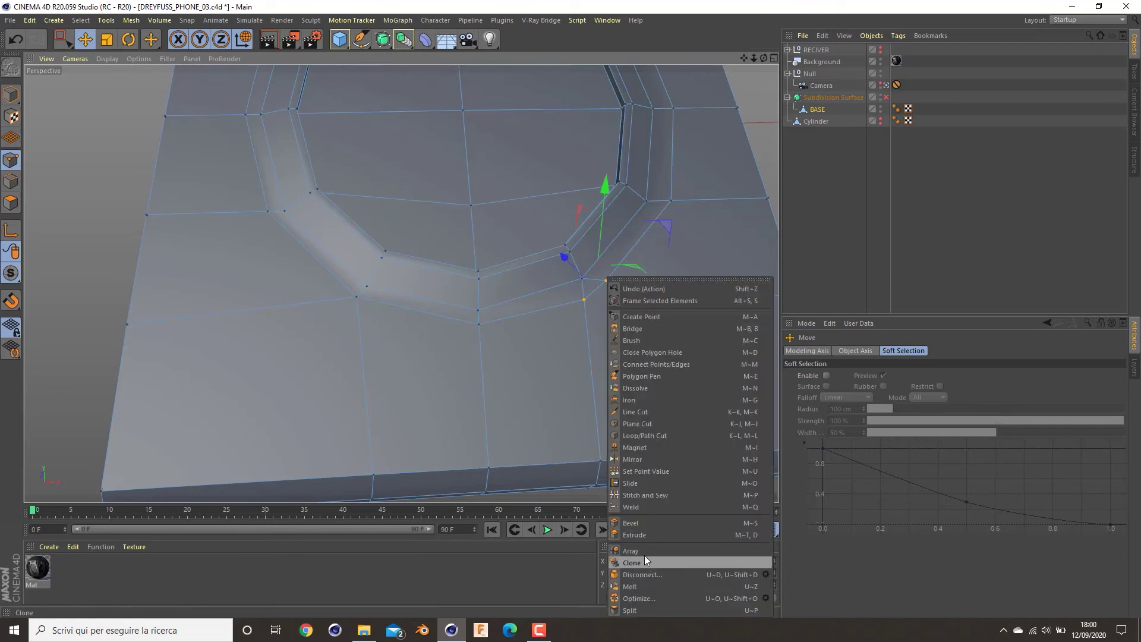
click(640, 507)
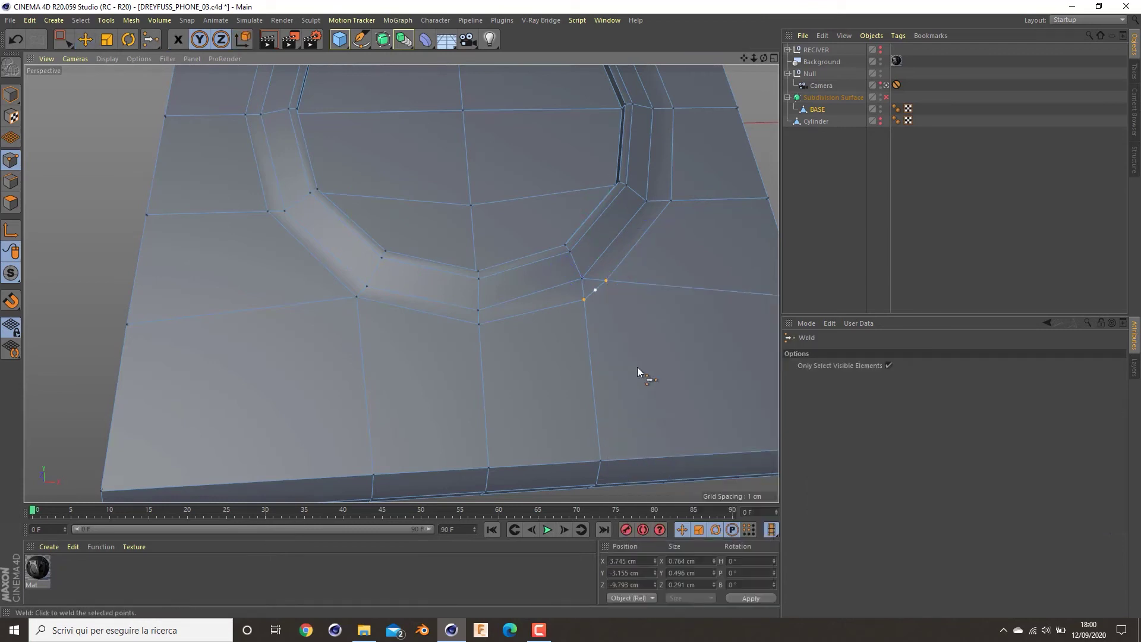
click(600, 296)
click(886, 97)
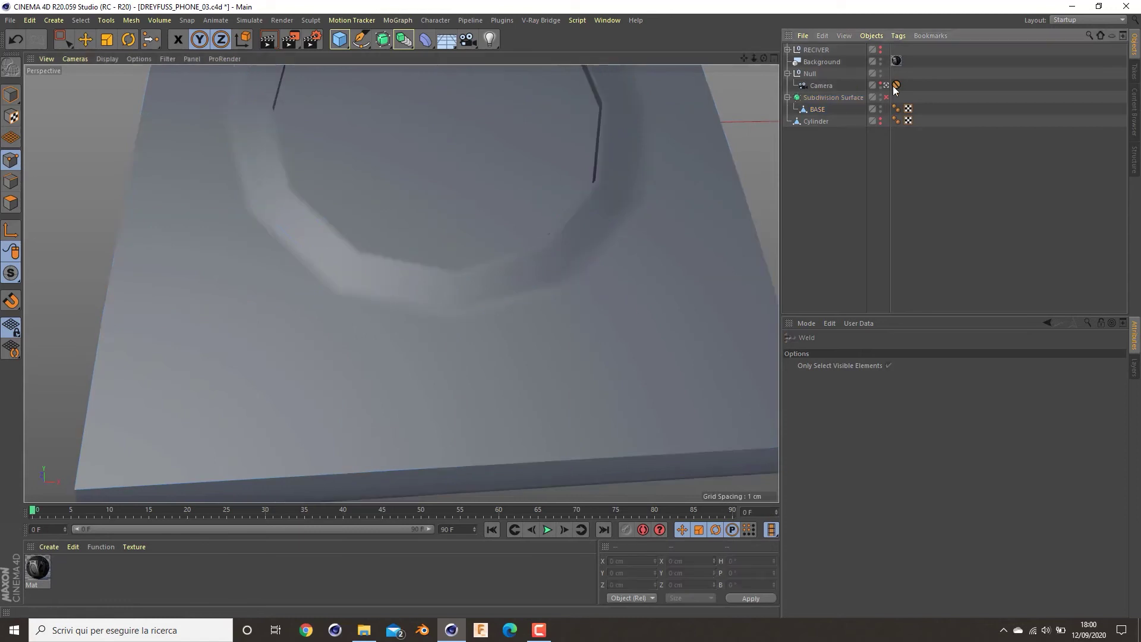
- Try to scale the pair of edge points beside the recess's lower corners along X
click(816, 111)
key(q)
scroll(533, 356, down, 5)
alt+drag(415, 356, 334, 436)
key(0)
shift+drag(477, 354, 433, 437)
alt+drag(439, 395, 623, 393)
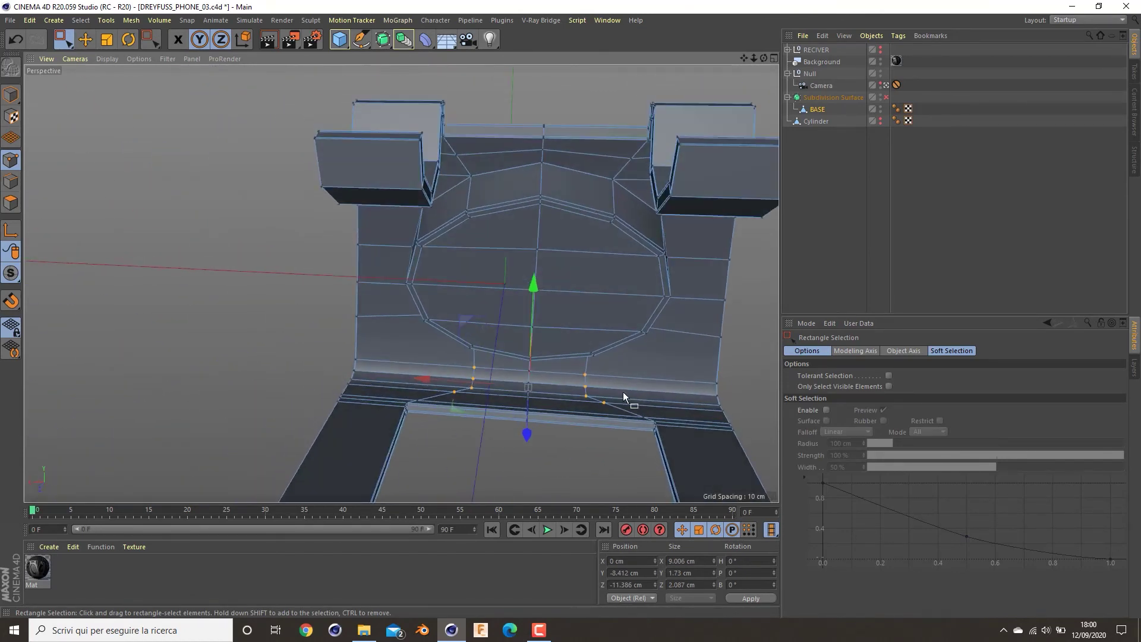
ctrl+drag(462, 393, 421, 375)
key(r)
key(t)
mouse_move(593, 397)
alt+mouse_down()
mouse_move(613, 355)
mouse_move(679, 372)
mouse_move(598, 393)
mouse_move(605, 407)
alt+mouse_up()
click(604, 408)
shift+click(456, 390)
drag(431, 385, 414, 384)
alt+drag(590, 411, 580, 350)
key(ctrl+z)
- Try to scale the two points on the stand's lower underside edge along X
shift+click(628, 420)
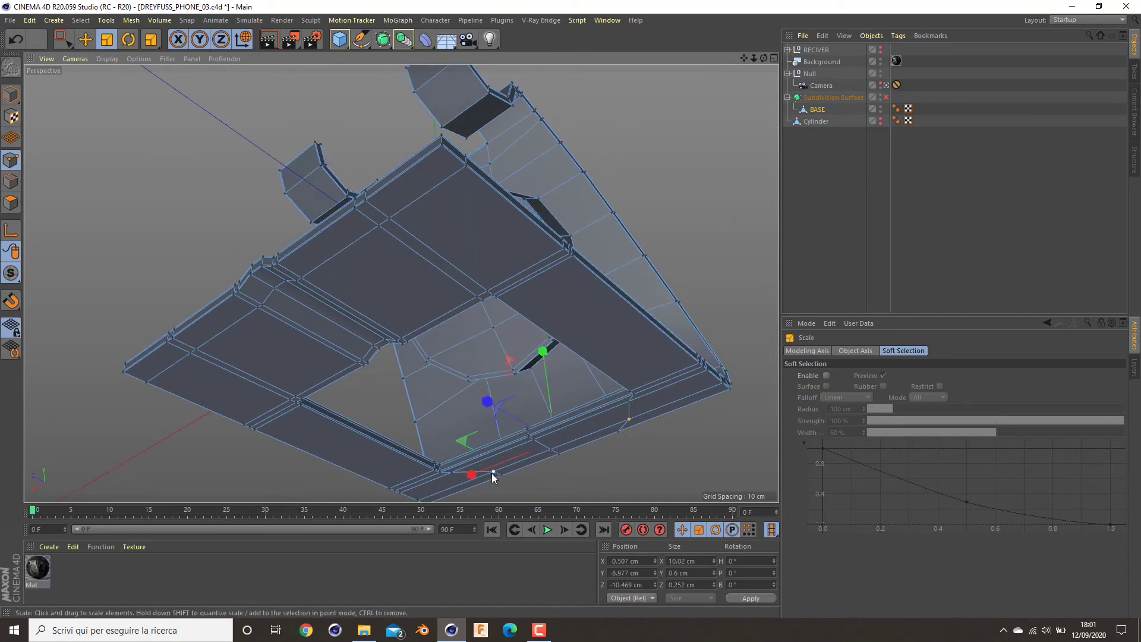
drag(474, 474, 464, 483)
alt+drag(519, 411, 612, 284)
key(ctrl+z)
- Move the single outer point on the stand's lower underside edge about 0.88 cm along X
click(683, 366)
click(635, 339)
key(e)
drag(601, 363, 584, 373)
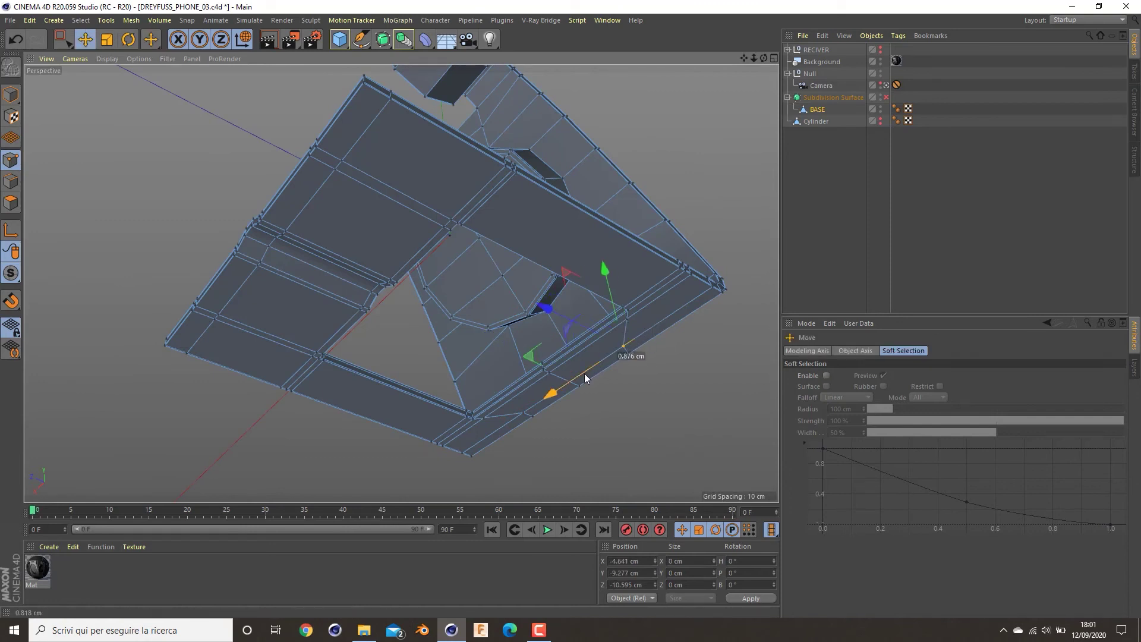
- Add loop cuts around the recess's rim and inner wall at about 71%, 68% and 21% offsets
alt+drag(655, 410, 481, 273)
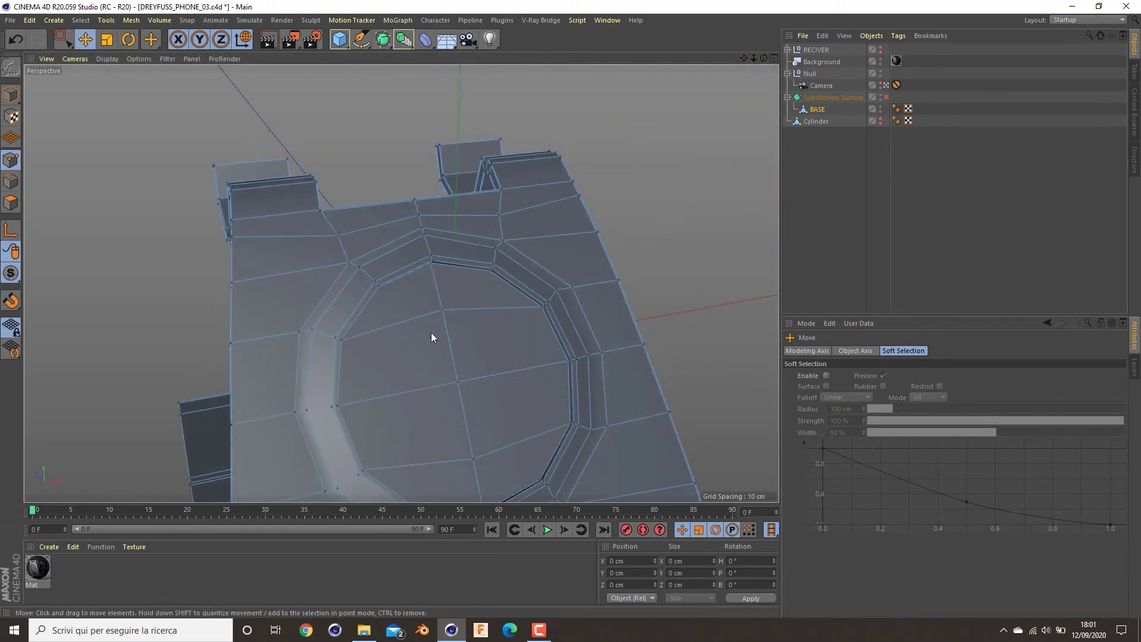
key(k)
key(l)
scroll(461, 251, up, 8)
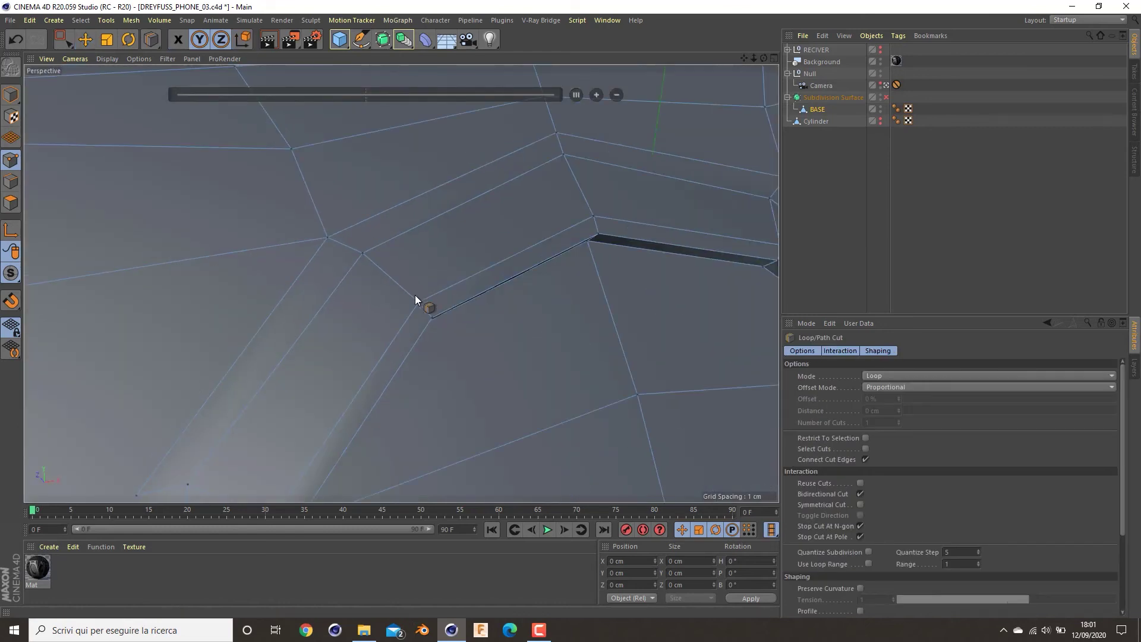
drag(420, 305, 392, 240)
click(426, 315)
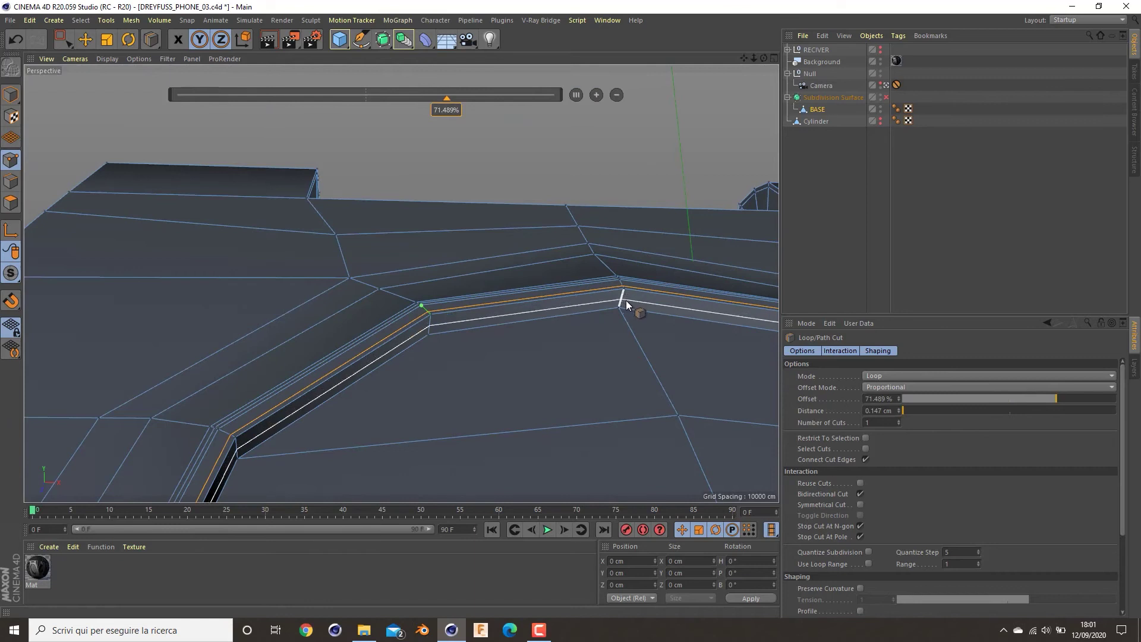
click(625, 296)
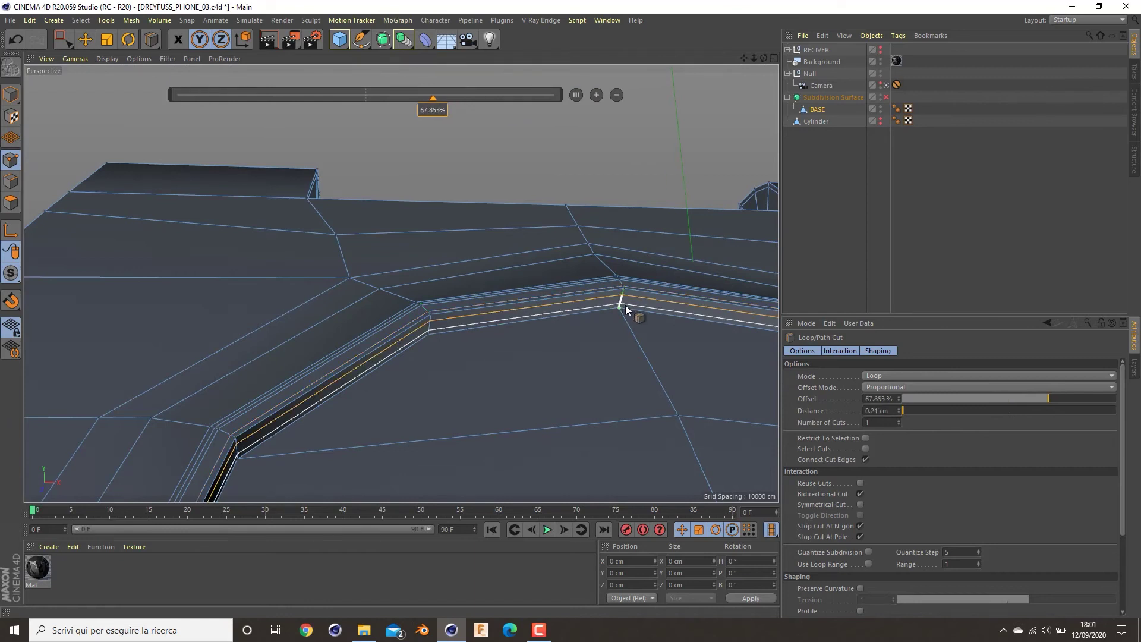
click(623, 305)
- Deselect the mesh and enable the Subdivision Surface to inspect the smoothed recess rim and hooks
click(888, 145)
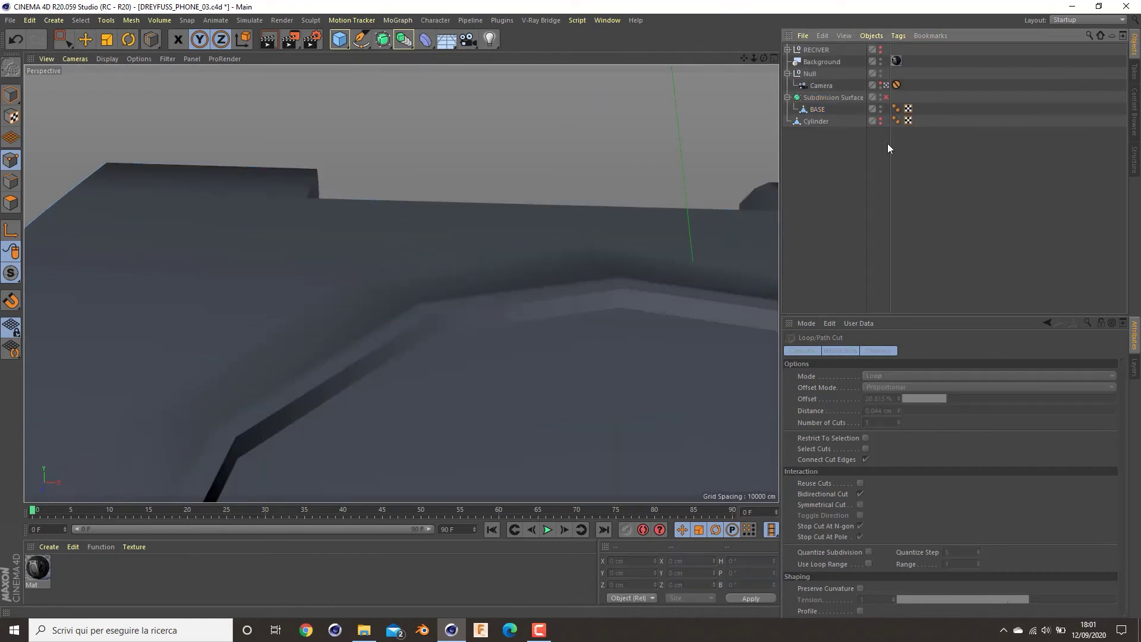
click(886, 97)
scroll(557, 358, down, 5)
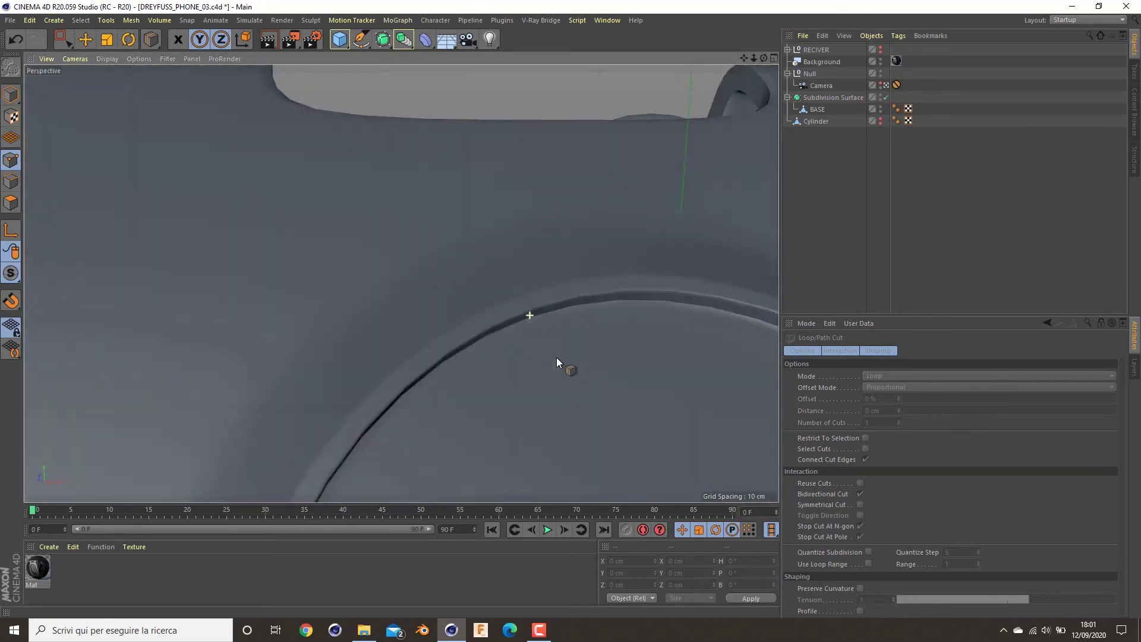
mouse_move(458, 250)
alt+mouse_down()
mouse_move(521, 229)
mouse_move(479, 315)
mouse_move(403, 248)
mouse_move(309, 363)
mouse_move(469, 236)
alt+mouse_up()
scroll(466, 304, down, 4)
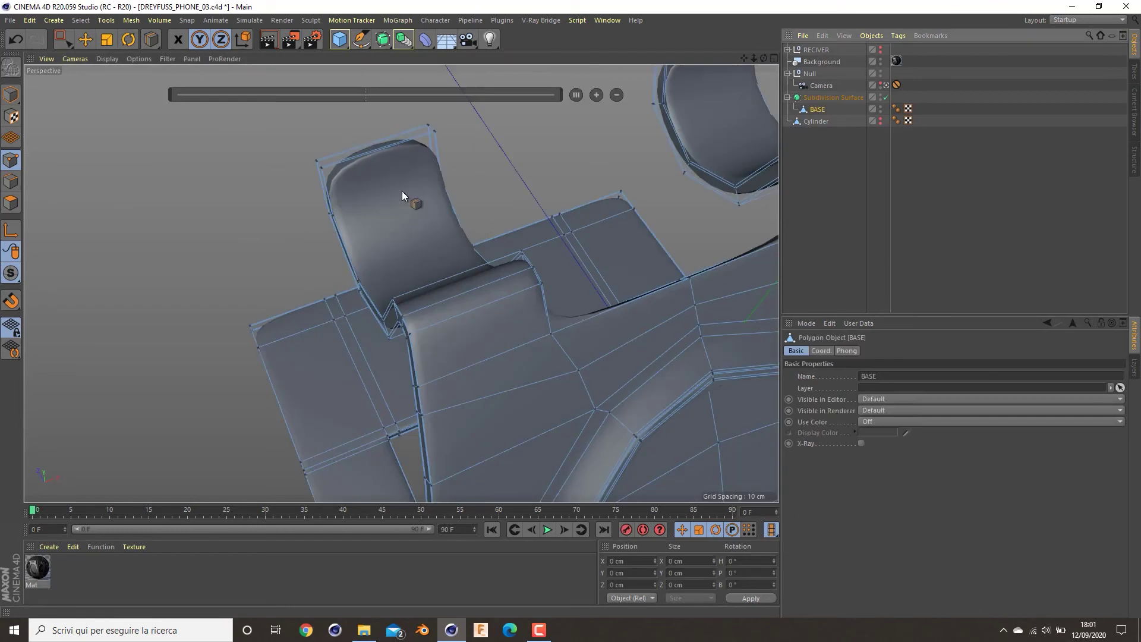
- Add loop cuts near both side edges of each hook, at about 7% and 87% on one and 96% and 2% on the other
click(334, 166)
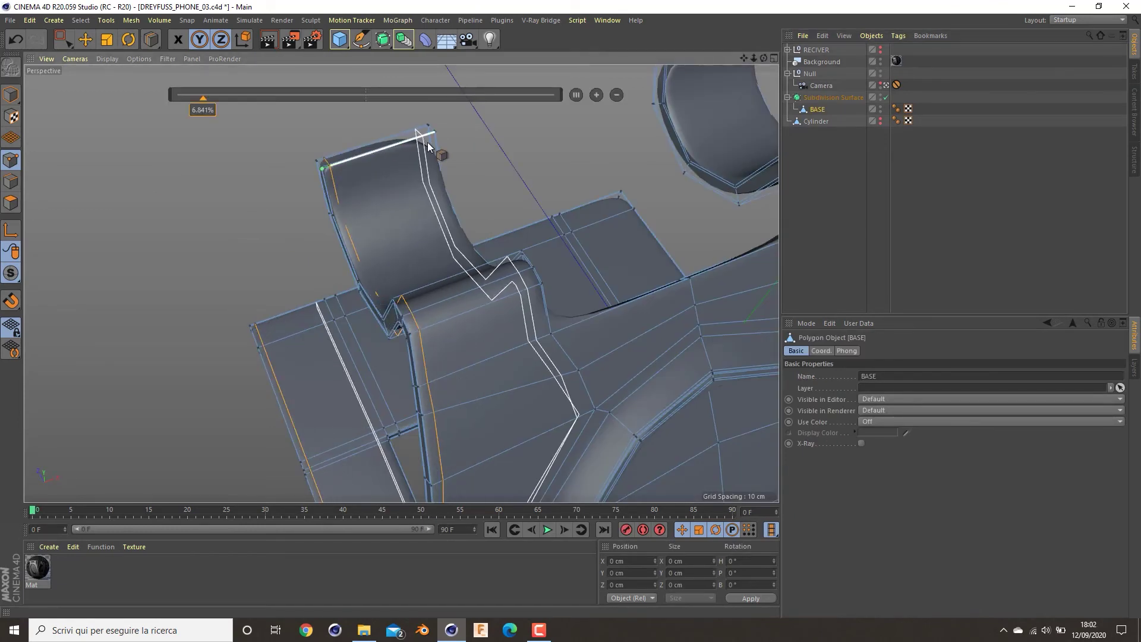
scroll(479, 373, up, 6)
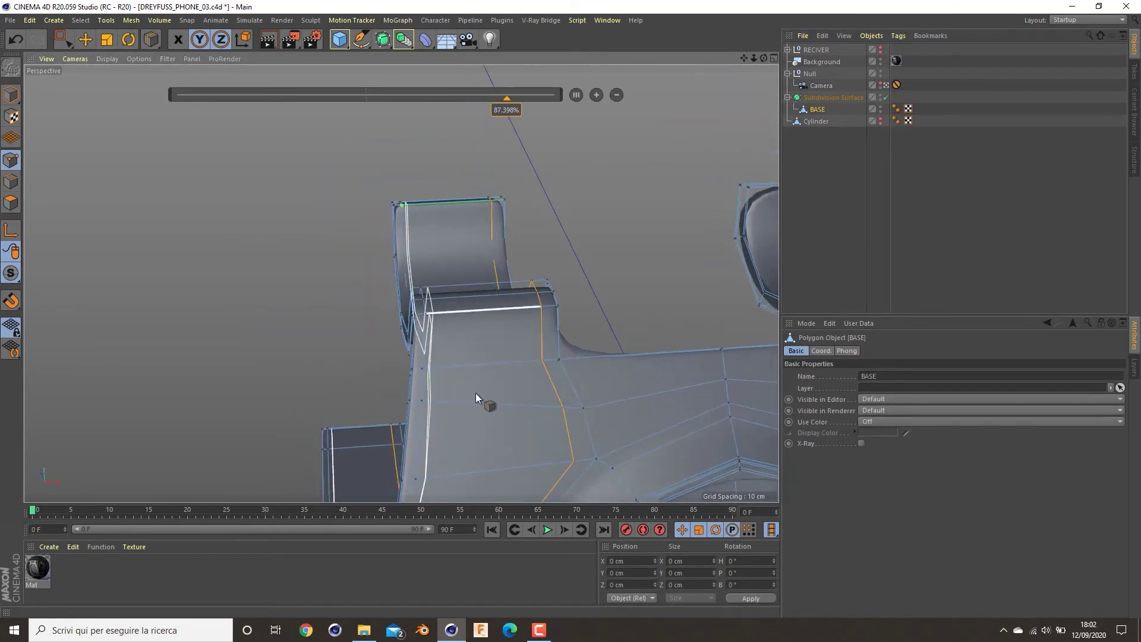
scroll(474, 444, down, 4)
alt+middle_drag(397, 405, 384, 173)
scroll(384, 173, down, 2)
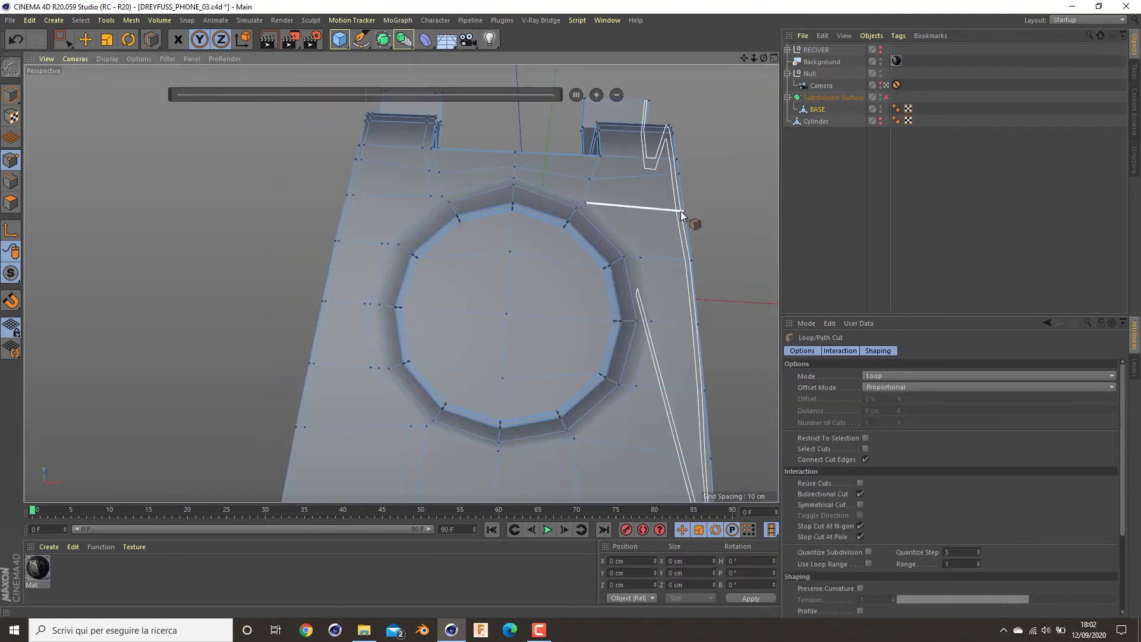
click(680, 212)
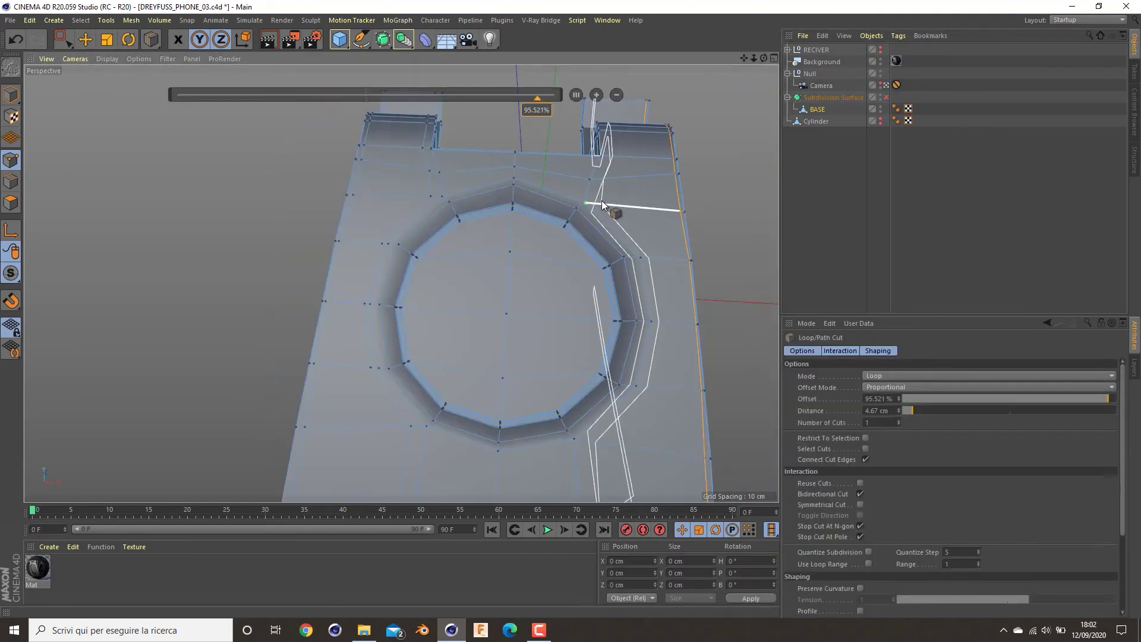
click(601, 130)
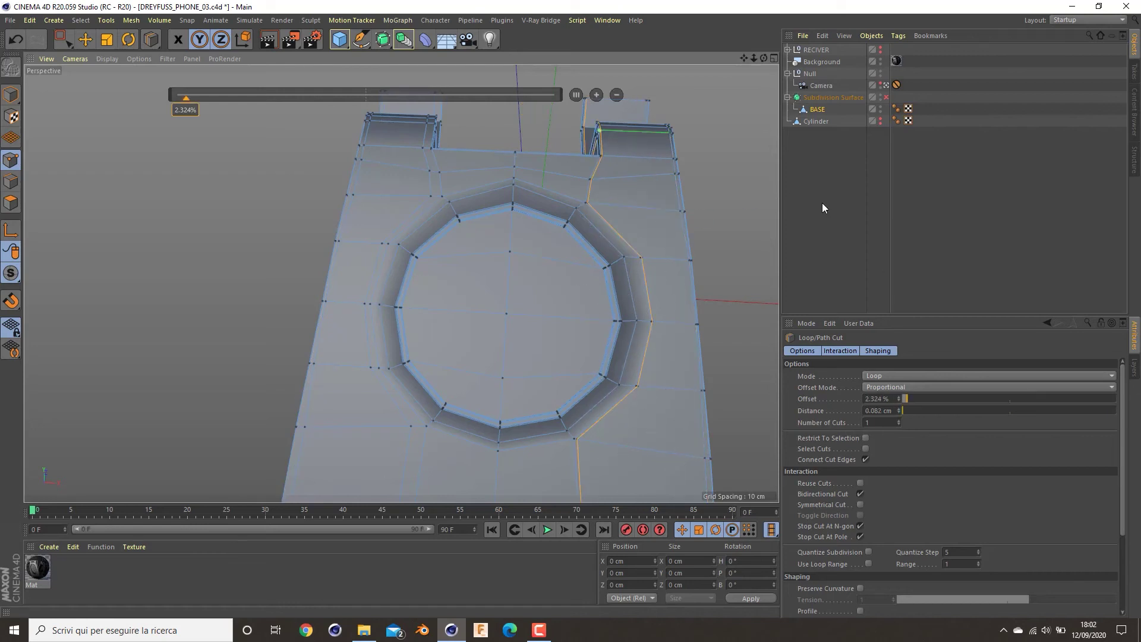
- Select the new loop's points beside the ring and down to the front underside edge, and shift them slightly outward along X
alt+drag(633, 208, 647, 244)
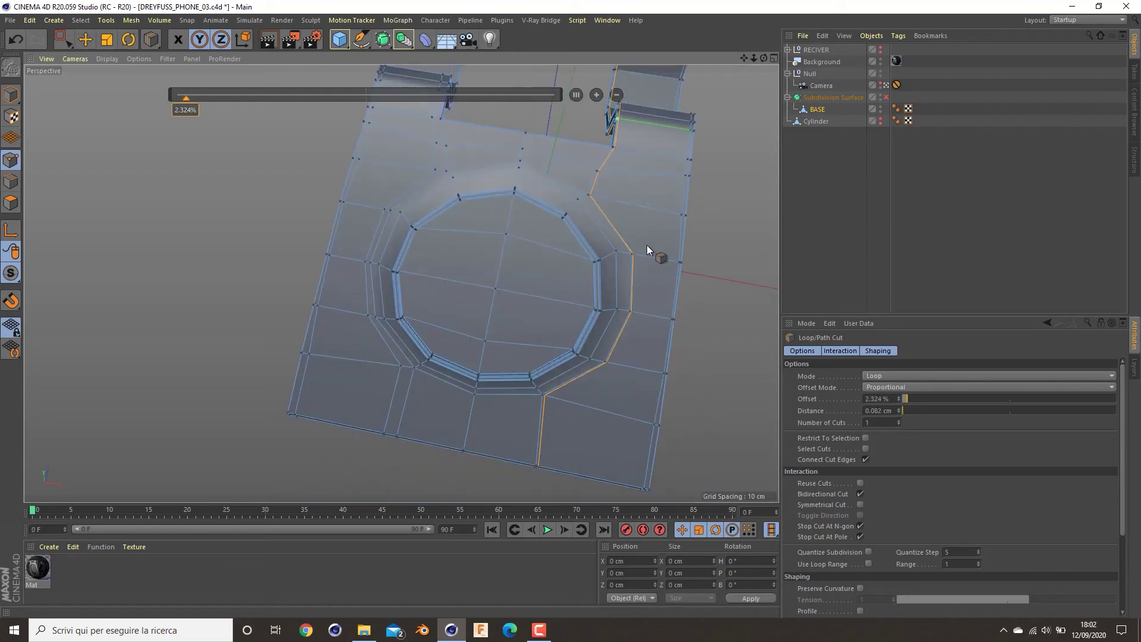
key(e)
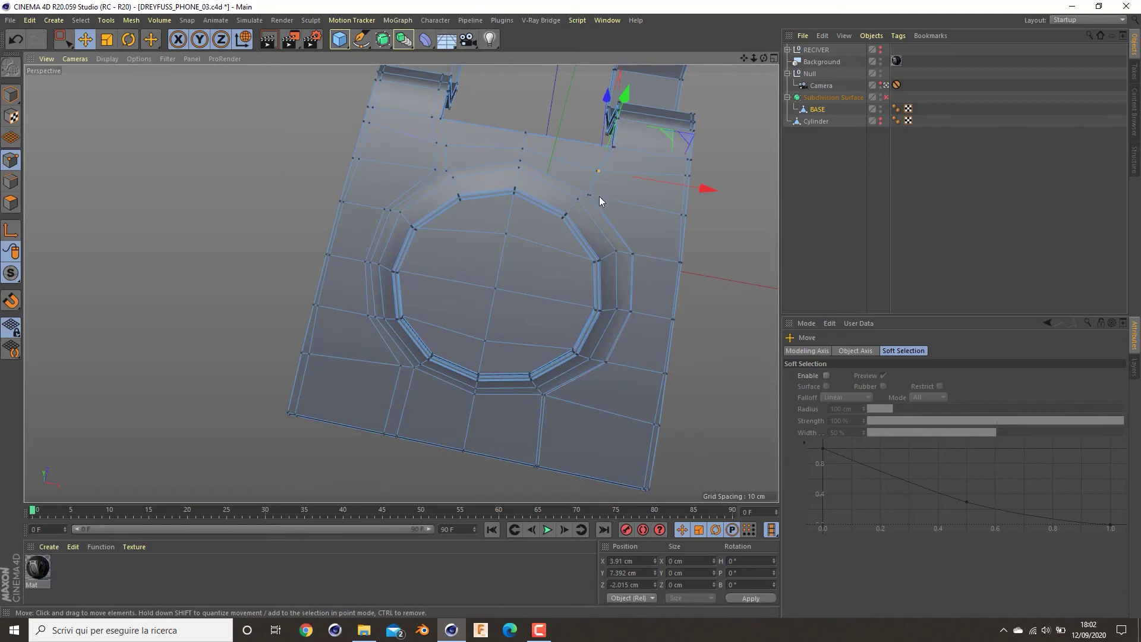
shift+click(591, 194)
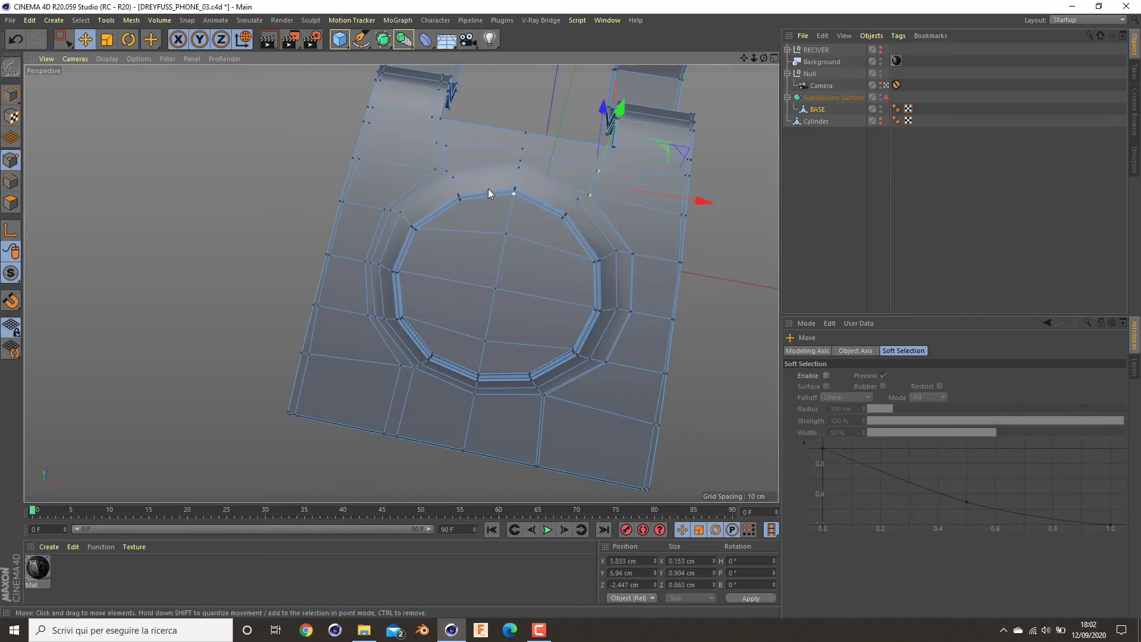
shift+click(633, 256)
shift+click(632, 310)
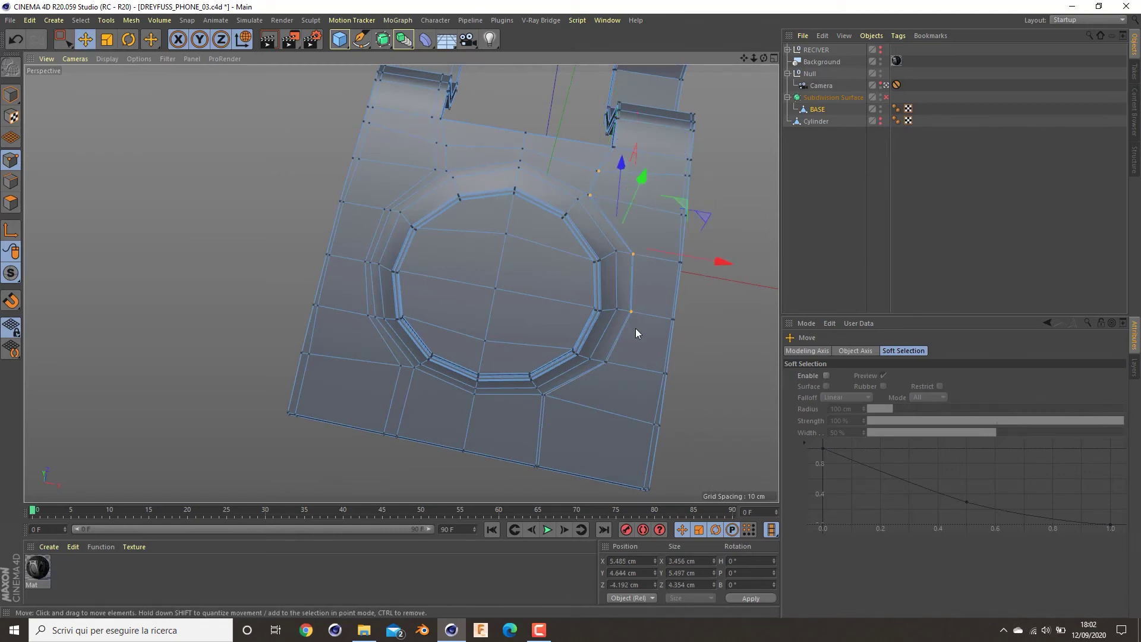
shift+click(606, 362)
shift+click(545, 395)
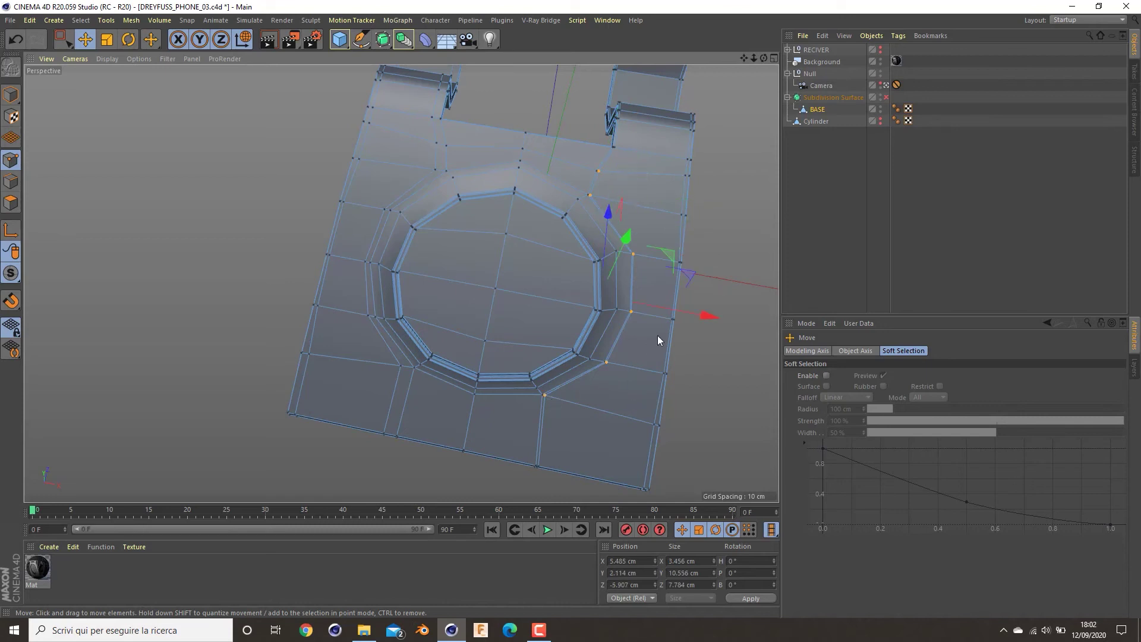
shift+click(538, 469)
alt+drag(586, 449, 514, 329)
shift+click(509, 330)
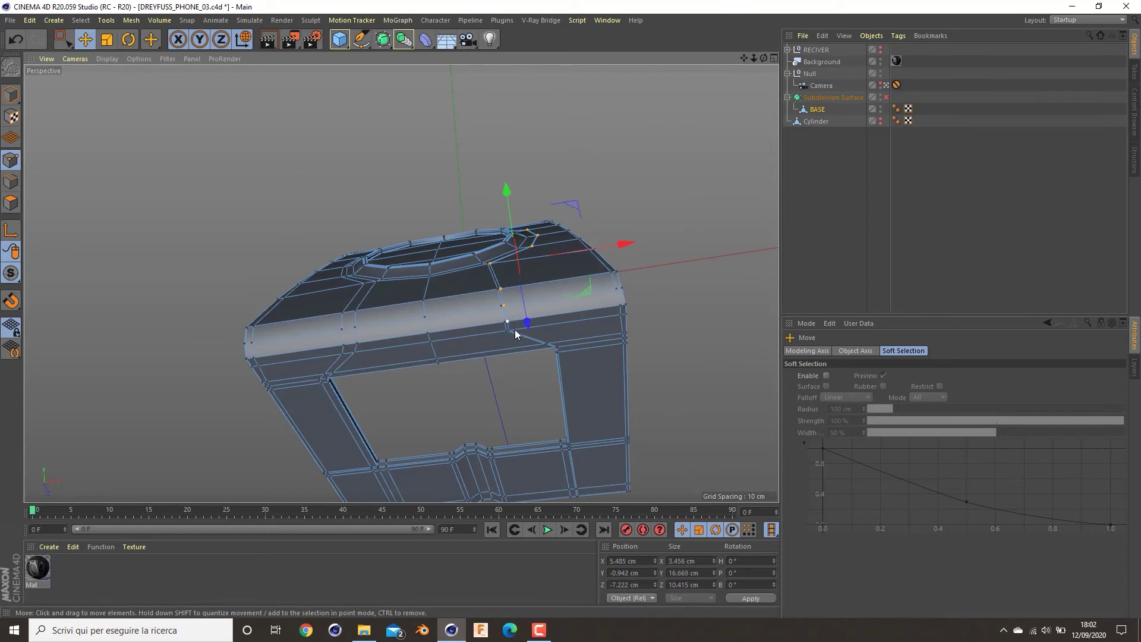
mouse_move(581, 247)
mouse_down()
mouse_move(602, 240)
mouse_move(594, 248)
mouse_up()
- Move the point at the base opening's corner about 0.48 cm outward along X, and toggle the Subdivision Surface to check it
click(547, 344)
drag(604, 331, 612, 331)
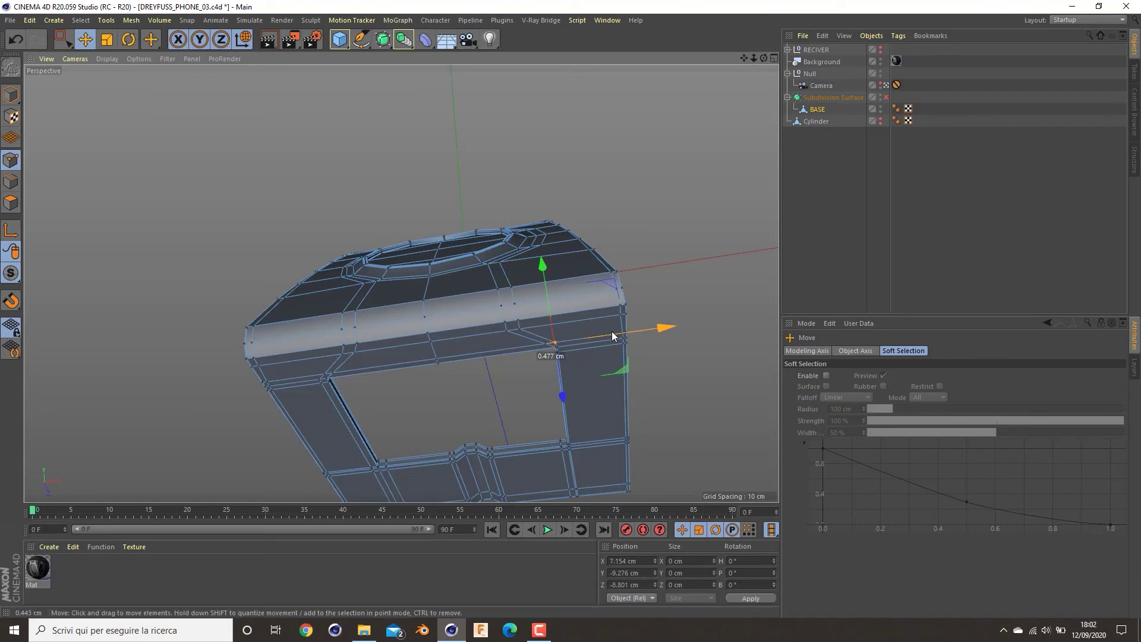
click(871, 220)
click(886, 97)
alt+drag(612, 271, 557, 269)
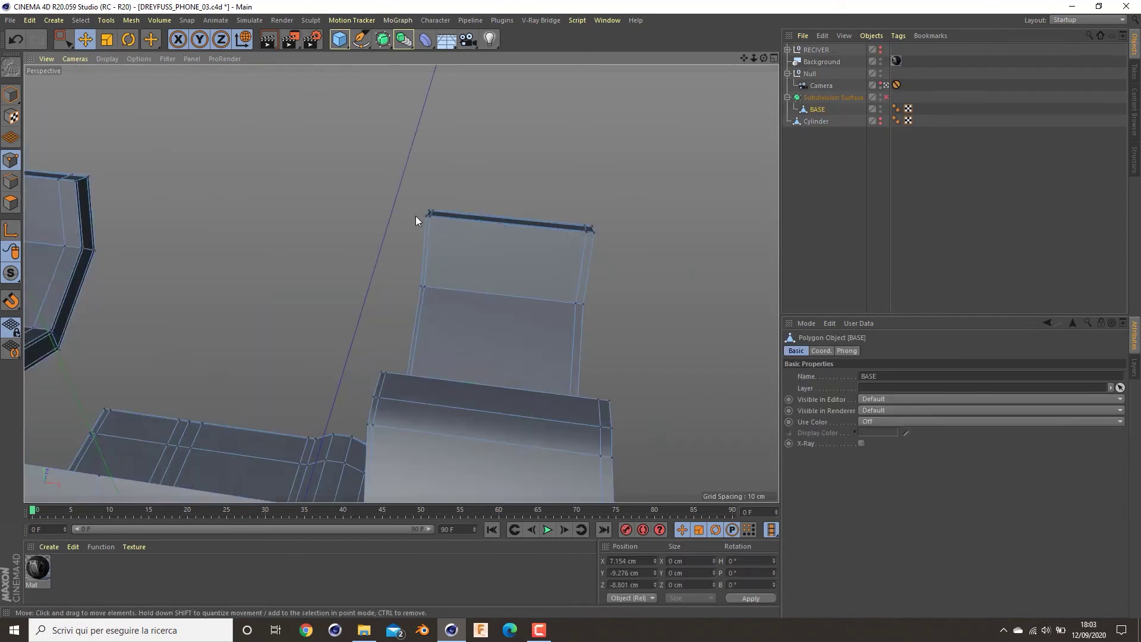
- Select the four inset points at the inner corner of one hook's tip and move them along X toward the tip's middle
scroll(415, 216, up, 5)
alt+drag(476, 231, 493, 273)
click(426, 231)
shift+click(423, 225)
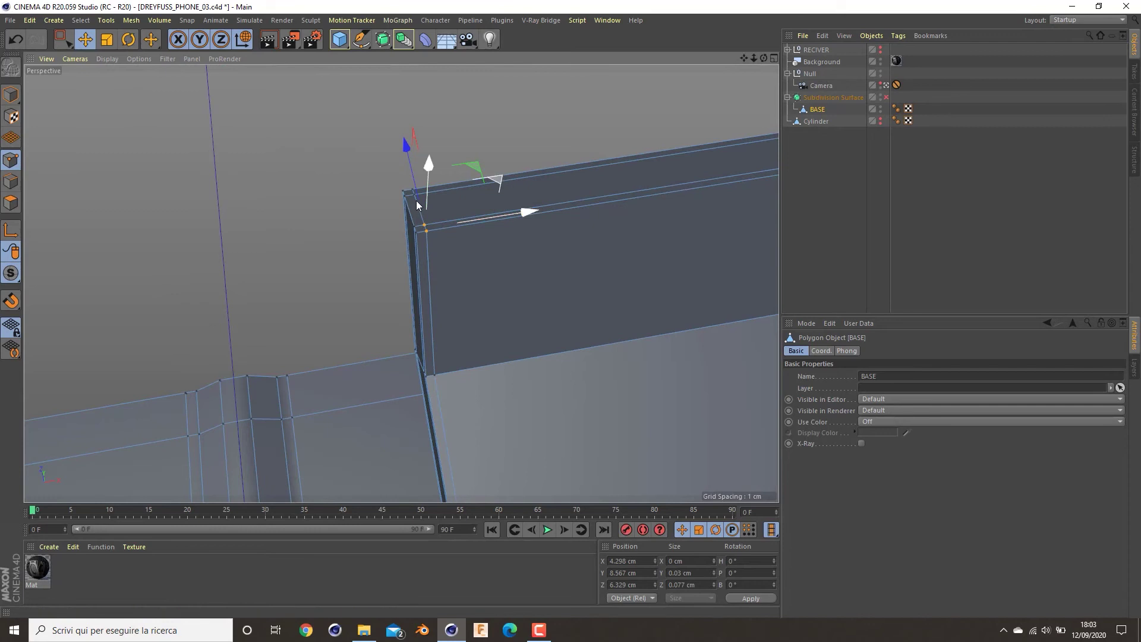
alt+drag(415, 193, 390, 225)
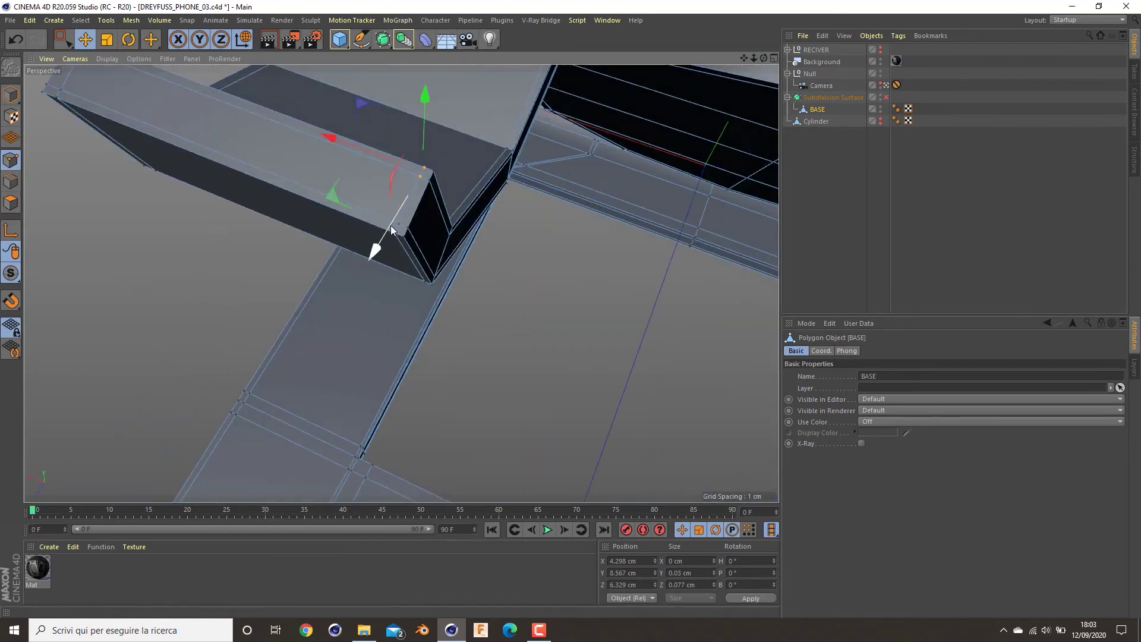
shift+click(398, 225)
shift+click(396, 232)
drag(361, 188, 263, 170)
- Move the inset points at the same hook tip's outer corner about 1.06 cm inward along X, and toggle the Subdivision Surface
alt+middle_drag(262, 168, 353, 229)
alt+drag(203, 189, 158, 156)
click(172, 154)
shift+click(173, 148)
shift+click(173, 124)
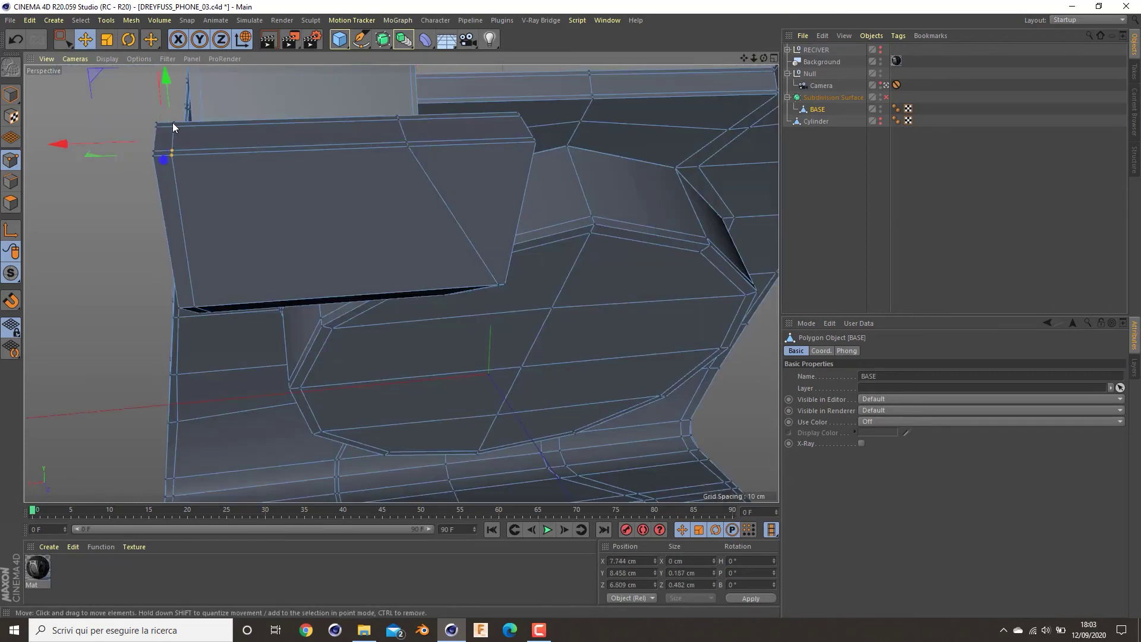
drag(121, 141, 555, 175)
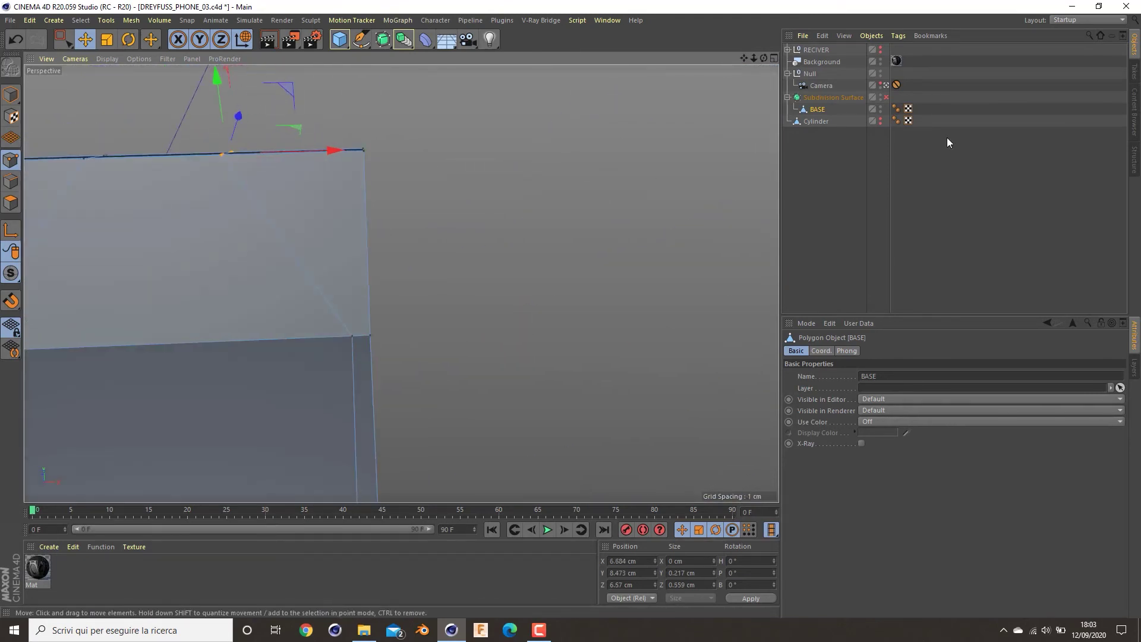
click(886, 98)
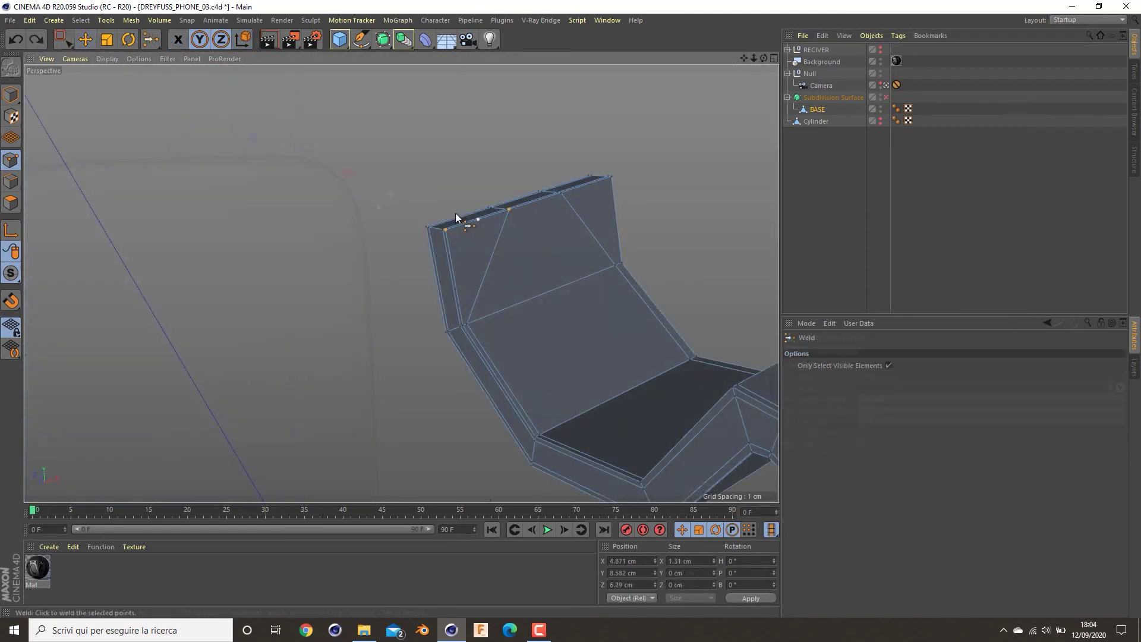
- Select the end corner points of both hooks' tips and slide them about 0.57 cm down the slope in side view
key(0)
click(388, 203)
alt+drag(386, 245, 309, 327)
scroll(309, 327, down, 5)
alt+middle_drag(309, 327, 304, 226)
alt+drag(304, 226, 291, 177)
scroll(310, 166, up, 5)
drag(357, 155, 325, 156)
drag(220, 138, 191, 172)
drag(271, 157, 323, 155)
drag(363, 104, 310, 164)
shift+drag(197, 141, 155, 188)
shift+drag(635, 135, 626, 148)
alt+middle_drag(516, 169, 434, 180)
shift+drag(725, 126, 683, 153)
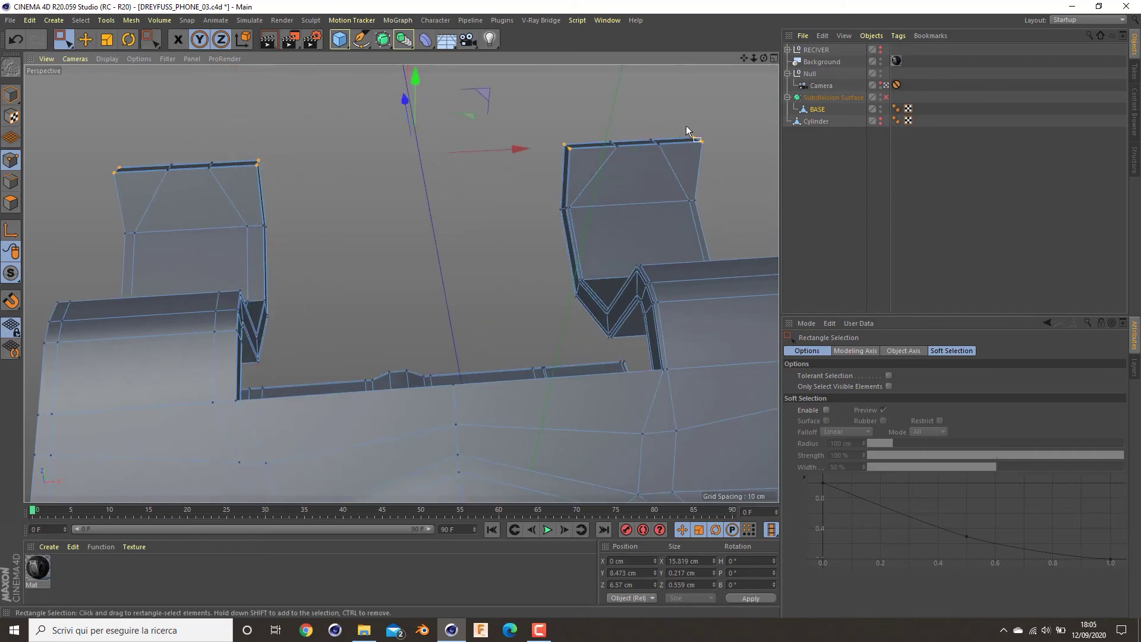
middle_click(416, 83)
middle_click(297, 343)
scroll(472, 232, up, 6)
drag(543, 223, 536, 243)
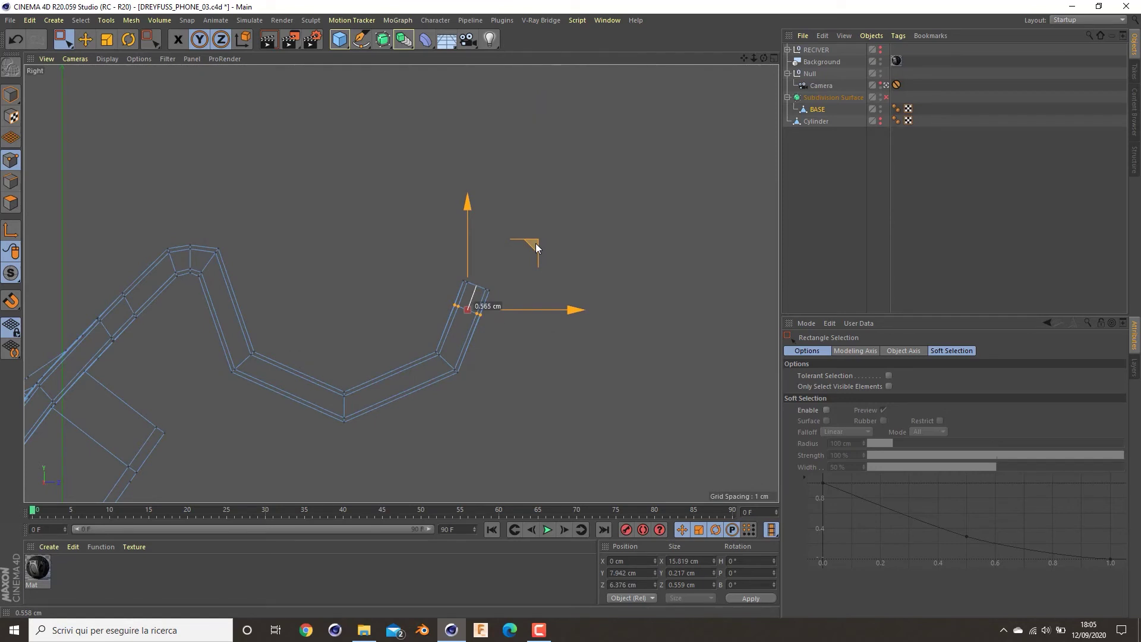
middle_click(544, 292)
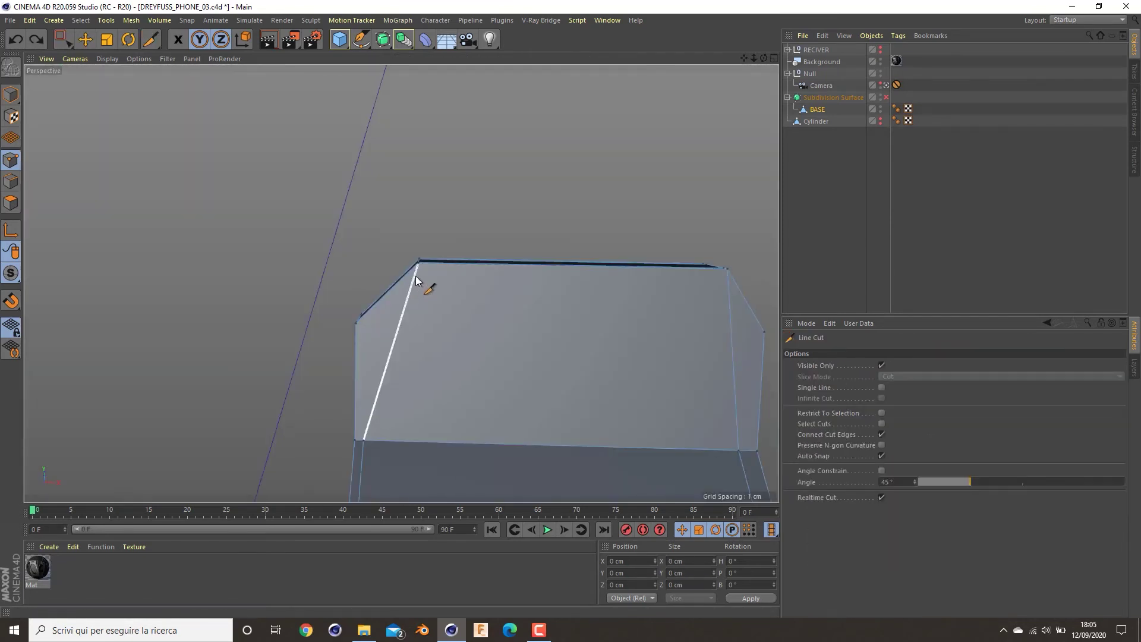
- Line-cut the hook tip's face just below its top edge, around one chamfered corner and down to the face's lower corner point
click(416, 275)
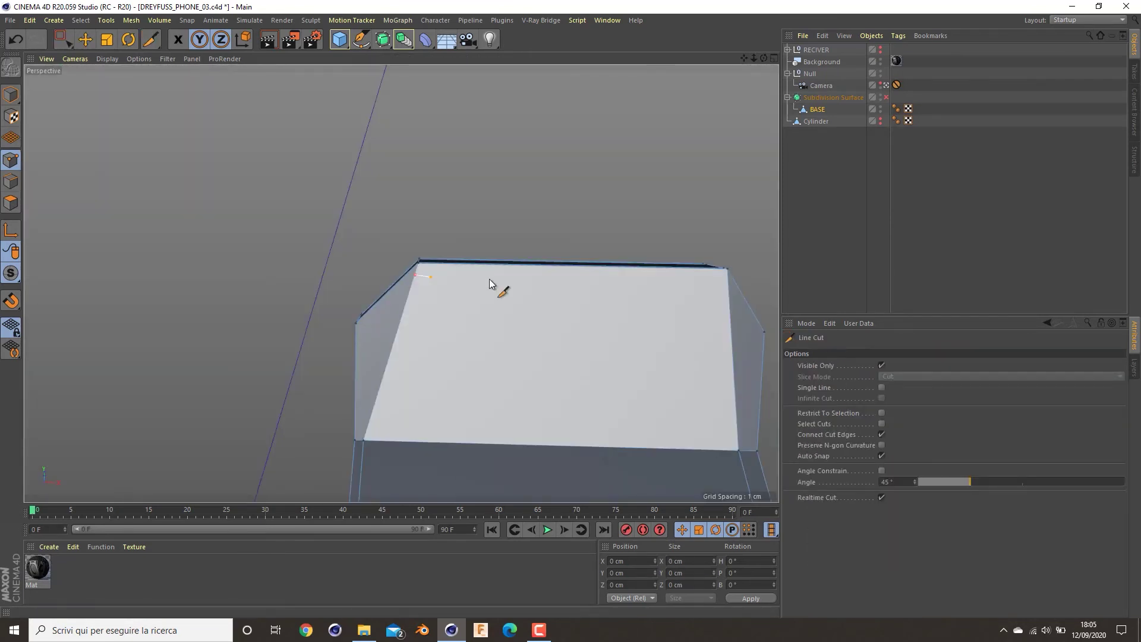
click(752, 333)
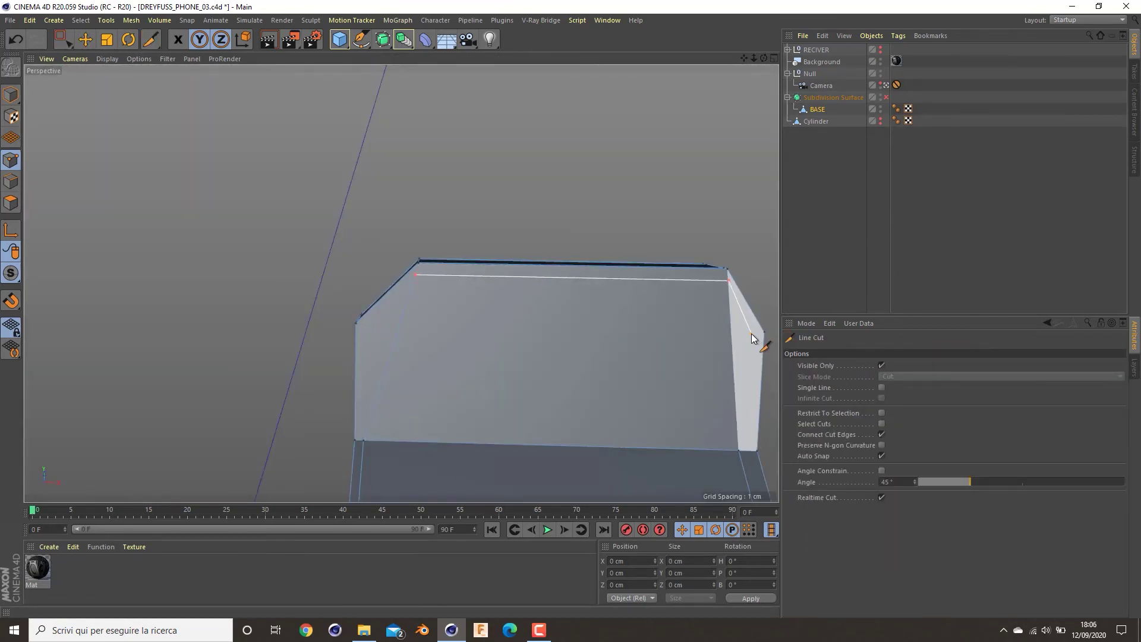
click(743, 448)
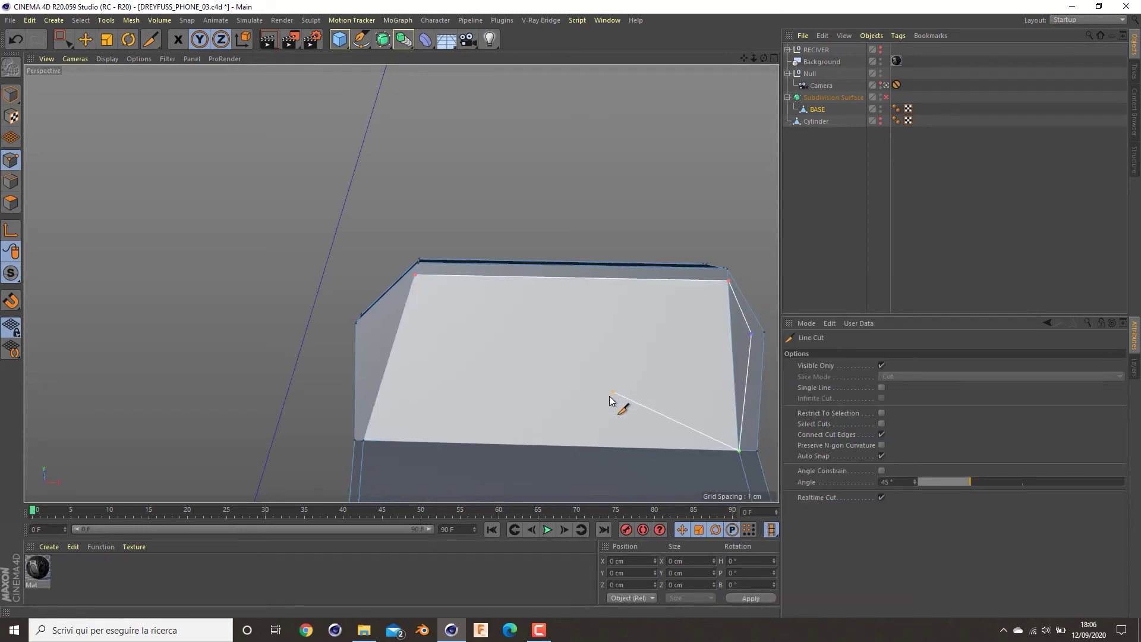
key(Escape)
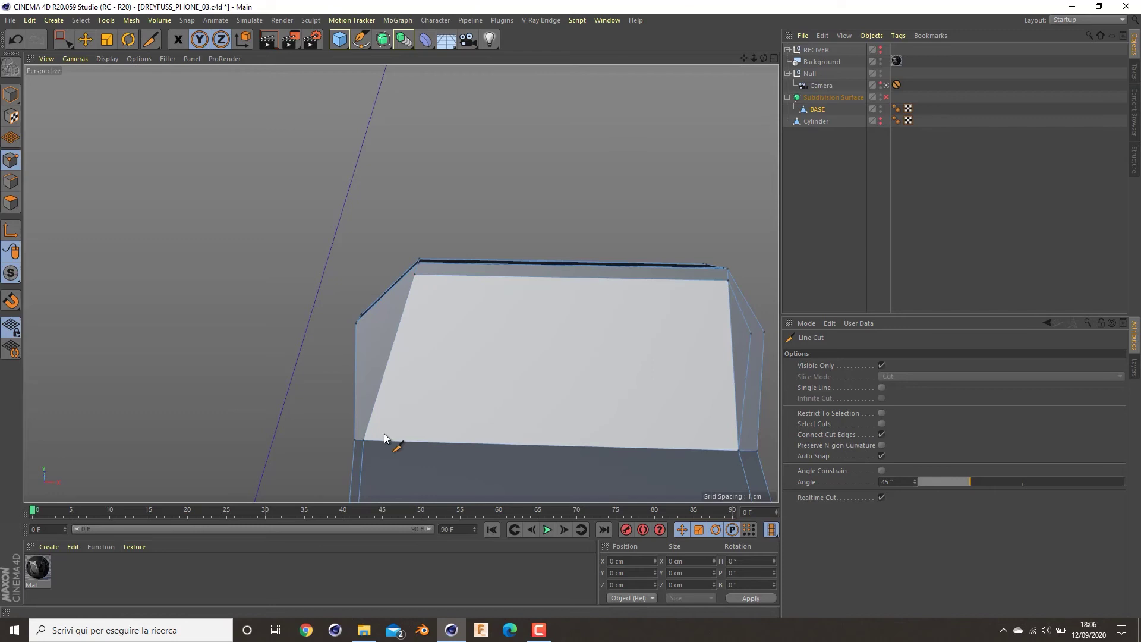
- Line-cut the hook tip's face from its lower corner point up beside the side edge and along the chamfer to the upper inset point
click(365, 440)
click(365, 327)
click(415, 276)
key(Escape)
- Select the two long slanted edges crossing the hook tip's face near its sides and dissolve them
click(10, 181)
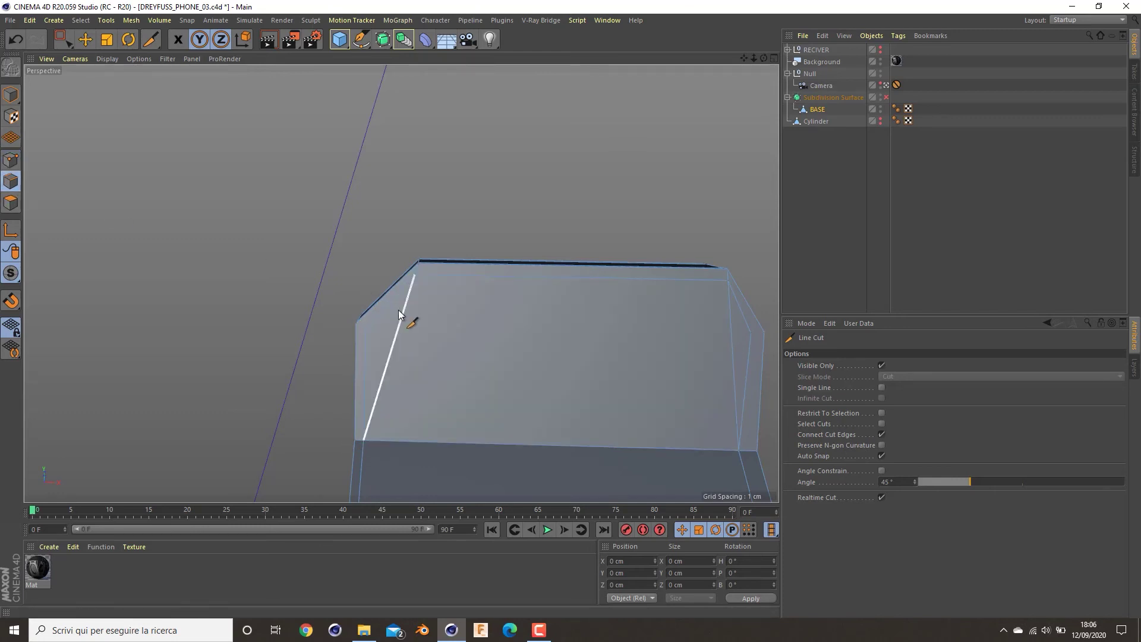
key(e)
click(401, 322)
shift+click(732, 345)
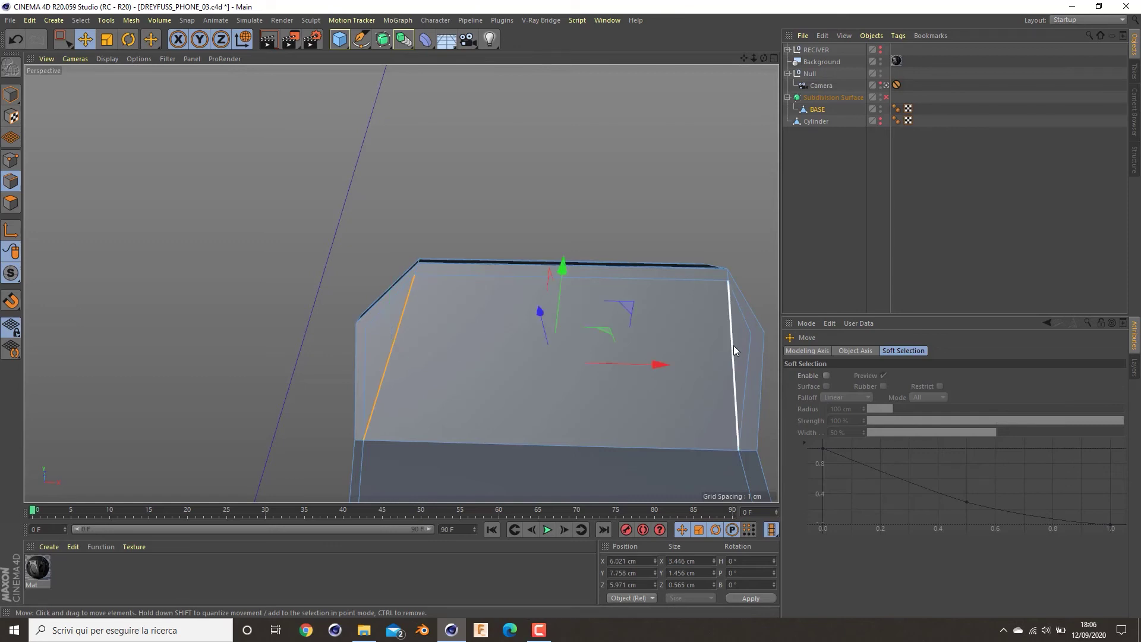
right_click(732, 346)
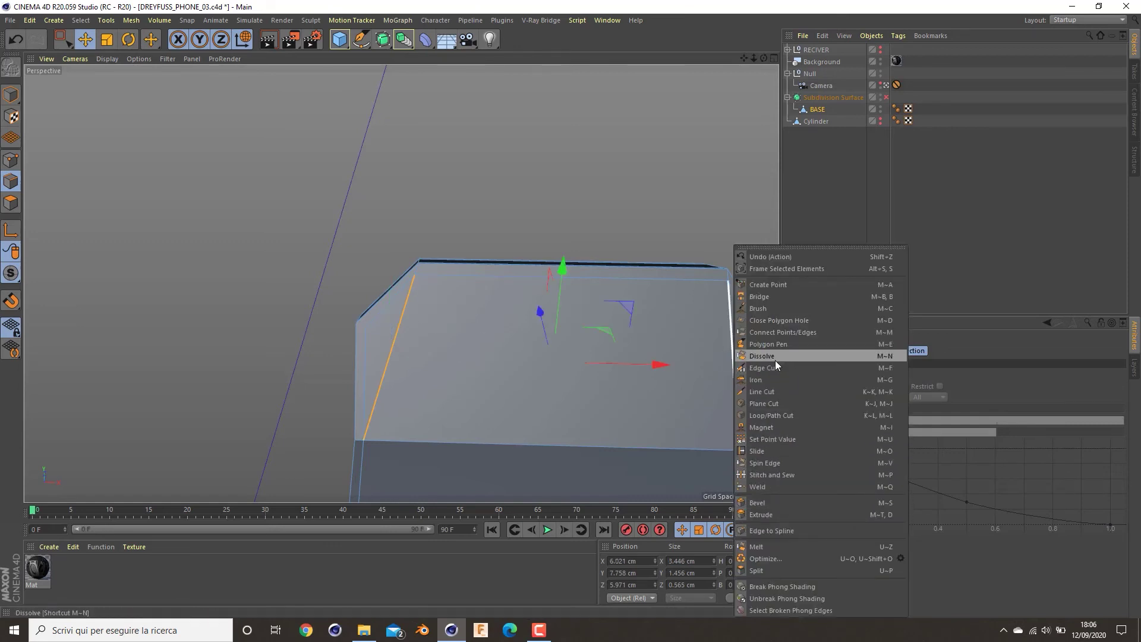
click(775, 360)
- Slide the inset points at the hook tip's chamfered corners to even out the border along the rim
alt+drag(612, 368, 552, 348)
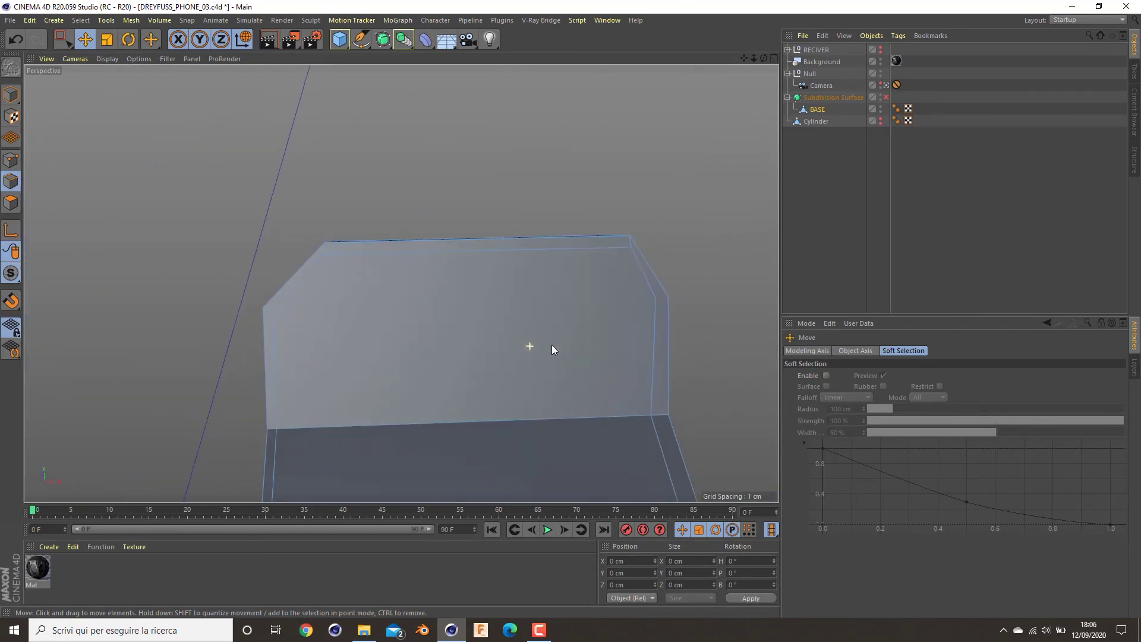
click(306, 276)
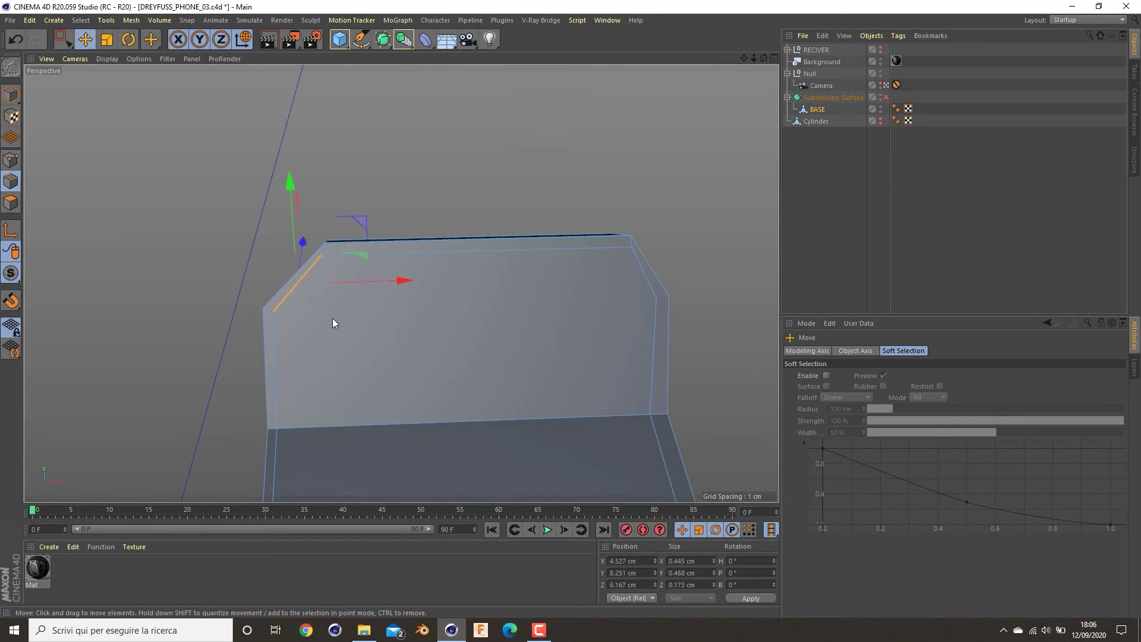
click(11, 159)
click(322, 260)
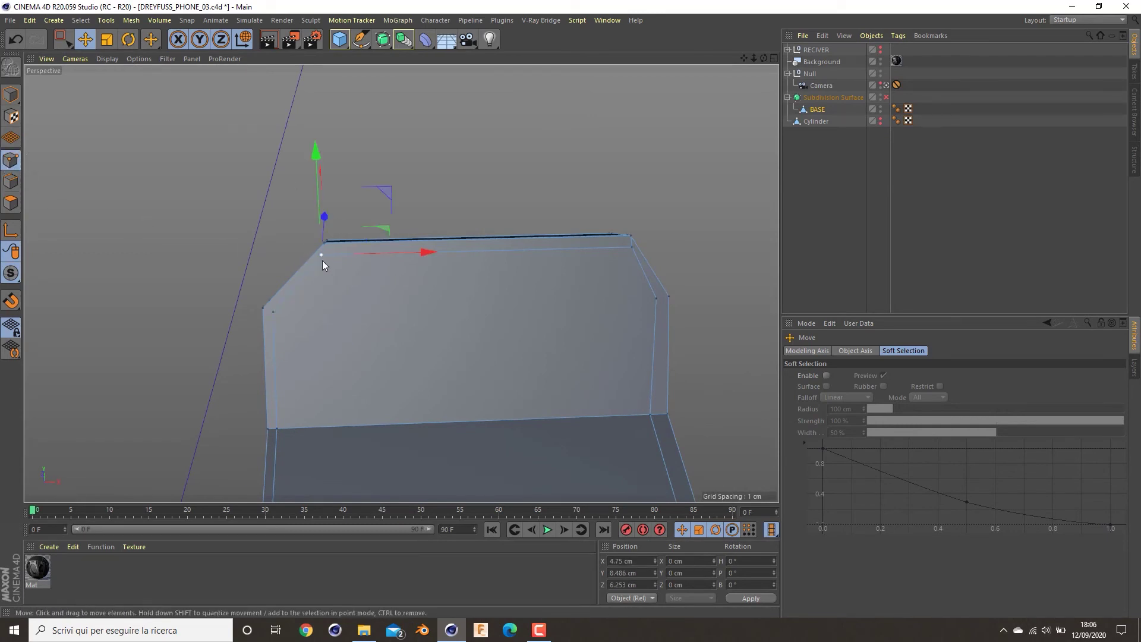
right_click(322, 260)
click(357, 467)
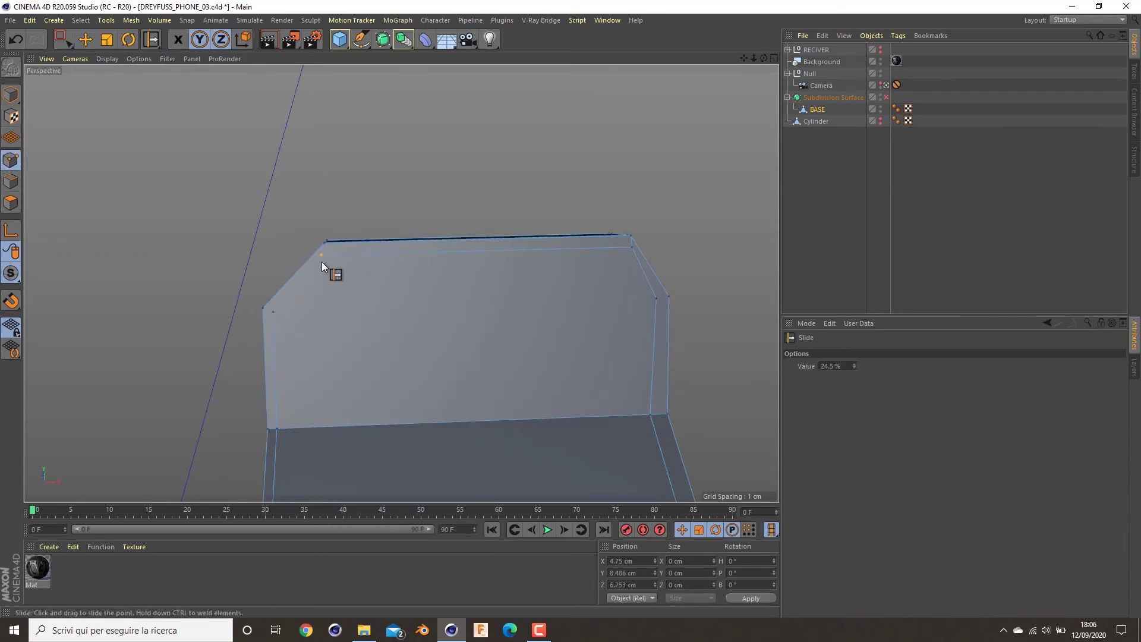
drag(326, 257, 328, 257)
mouse_move(620, 251)
mouse_down()
mouse_move(636, 255)
mouse_move(623, 250)
mouse_up()
drag(654, 296, 654, 299)
alt+drag(488, 340, 507, 348)
drag(649, 422, 715, 459)
- Line-cut from the hook tip's outer corner point to the inset point at the lower end of the chamfer
key(k)
key(k)
click(672, 302)
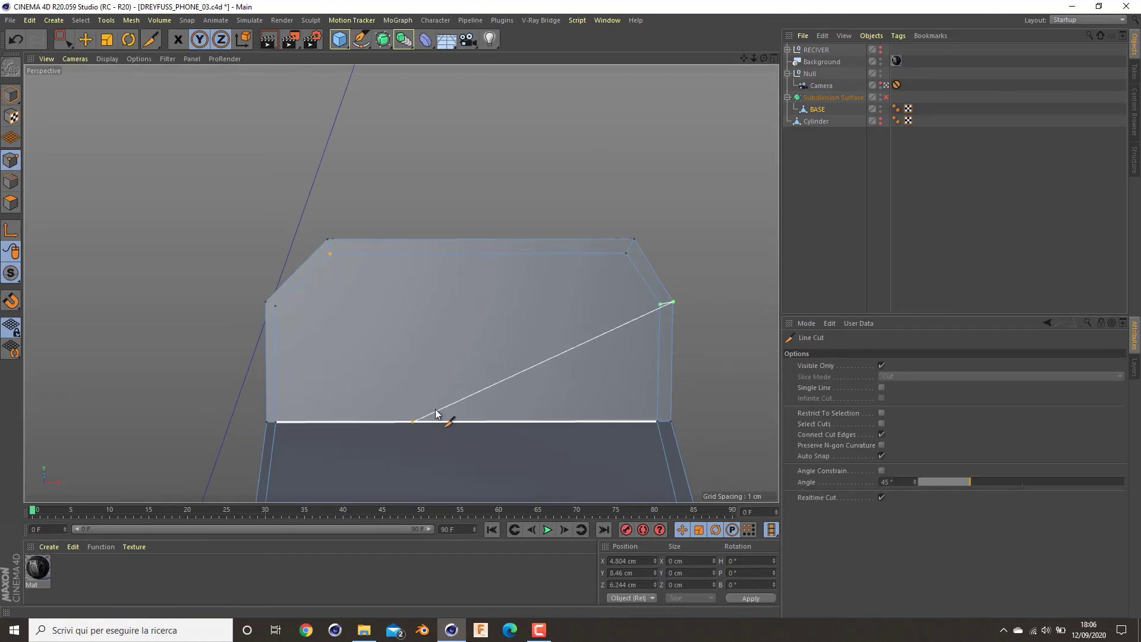
key(Escape)
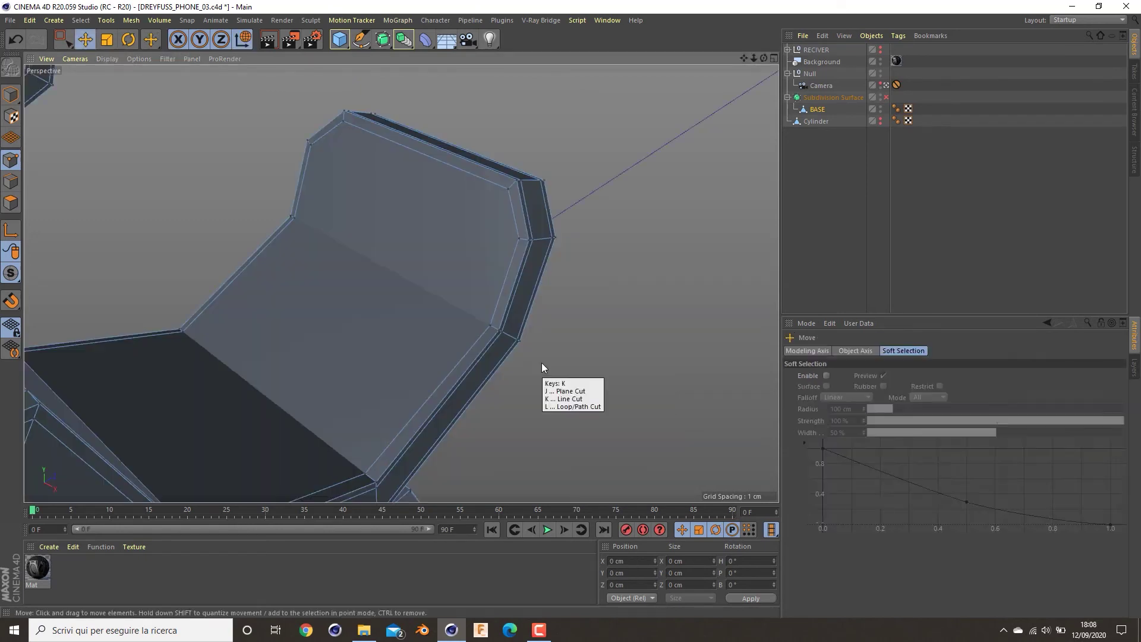
- Line-cut three edges across the hook, joining opposite points at the tip's base, the slope's lower end and the chamfers' lower corners
key(k)
click(293, 219)
click(491, 328)
key(Return)
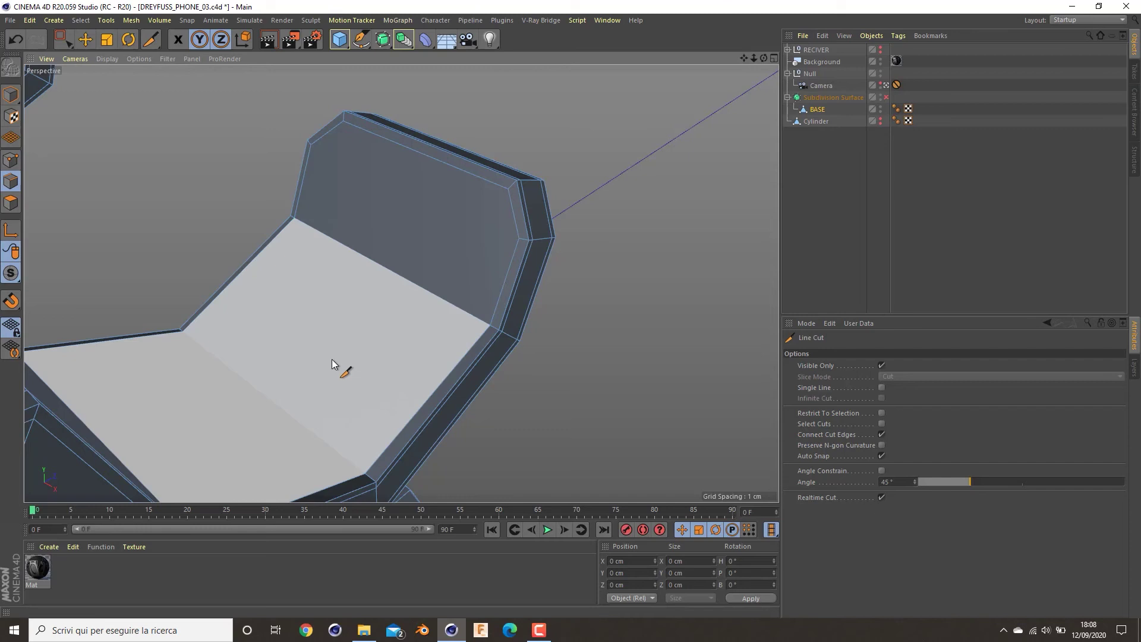
click(183, 331)
click(365, 474)
key(Escape)
click(311, 145)
click(519, 239)
key(Return)
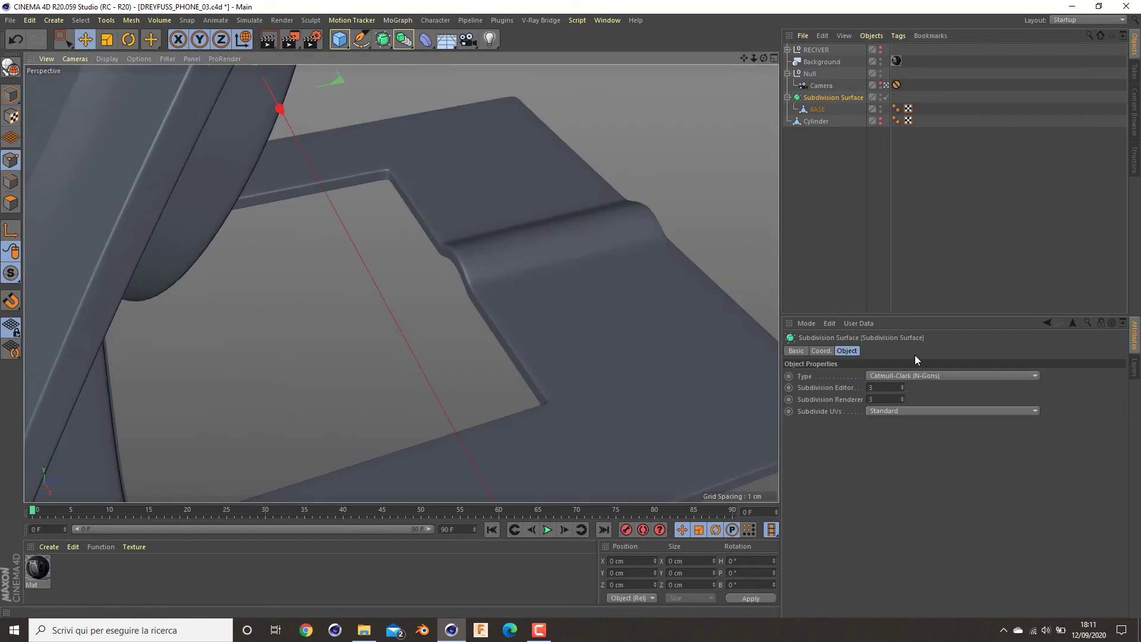
- Set the Subdivision Surface's editor level to 2 and disable the smoothing on the base
click(902, 390)
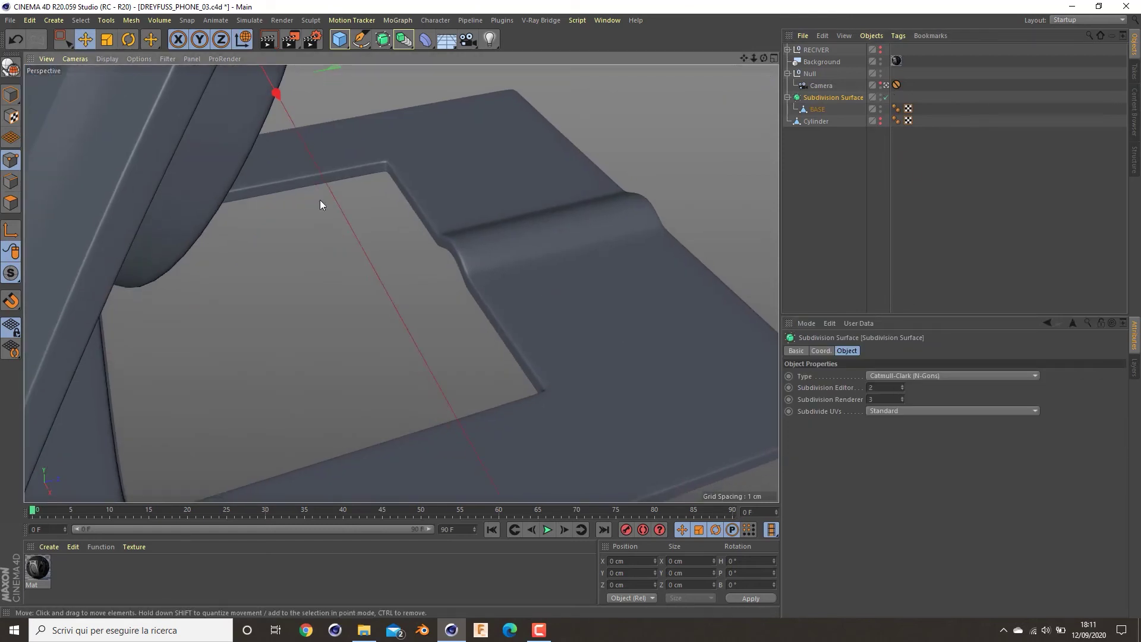
click(818, 109)
scroll(387, 229, up, 2)
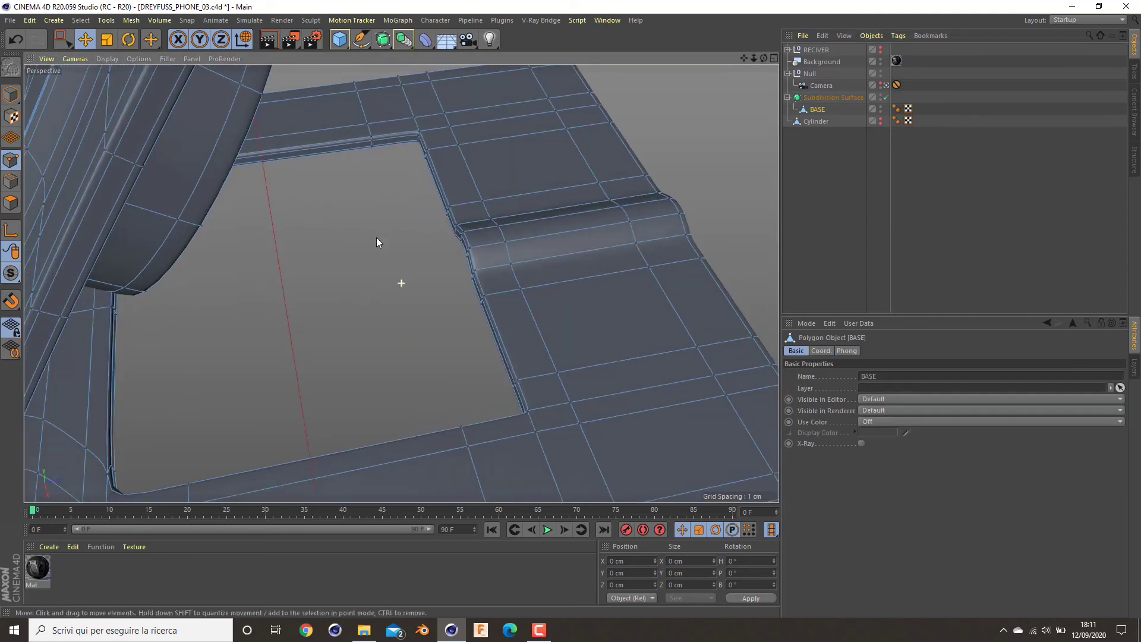
click(889, 100)
click(886, 96)
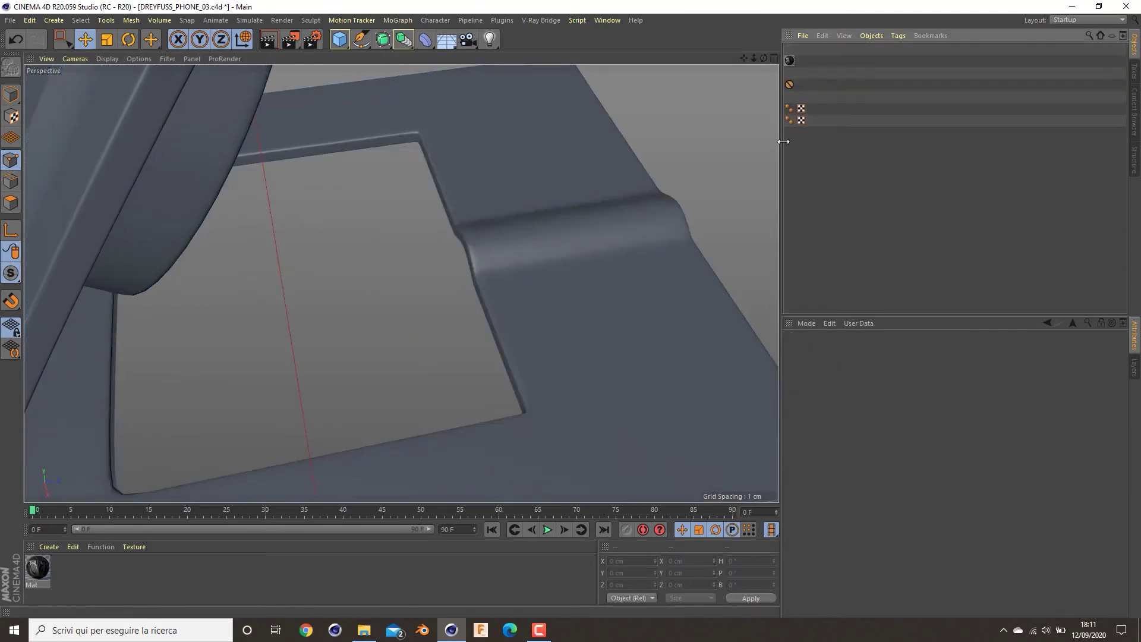
drag(784, 141, 791, 140)
click(886, 97)
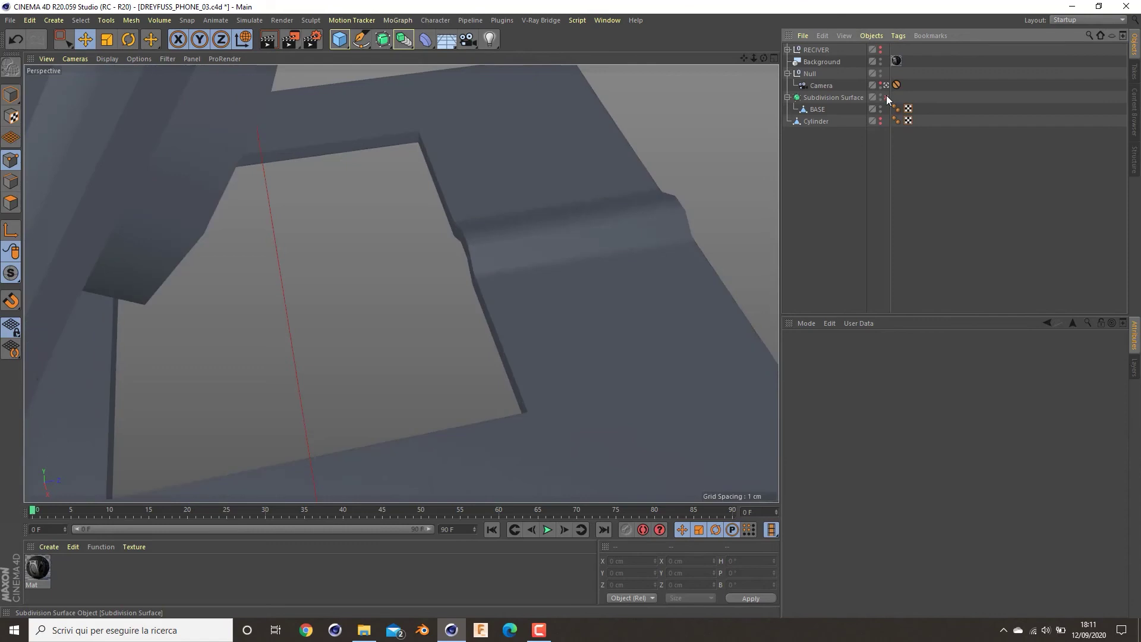
- Loop-select the lengthwise support loops beside the BASE opening's corners and move them about 0.6 cm along Z away from the corners
click(824, 108)
alt+middle_drag(441, 122, 430, 151)
scroll(429, 153, up, 2)
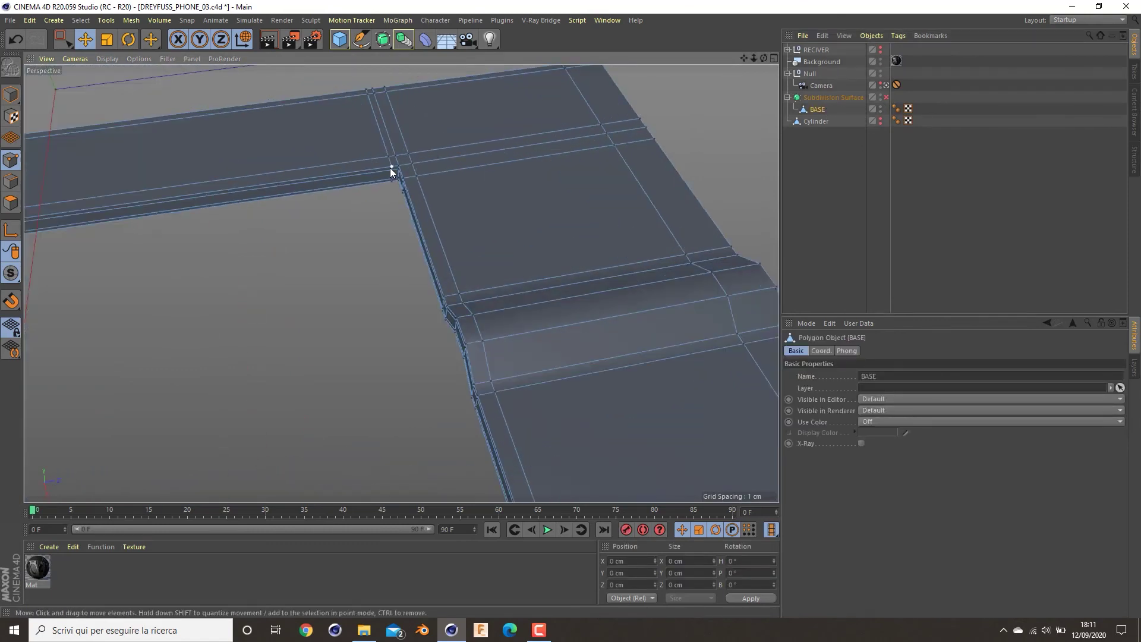
key(u)
key(l)
click(390, 164)
alt+right_drag(460, 192, 427, 193)
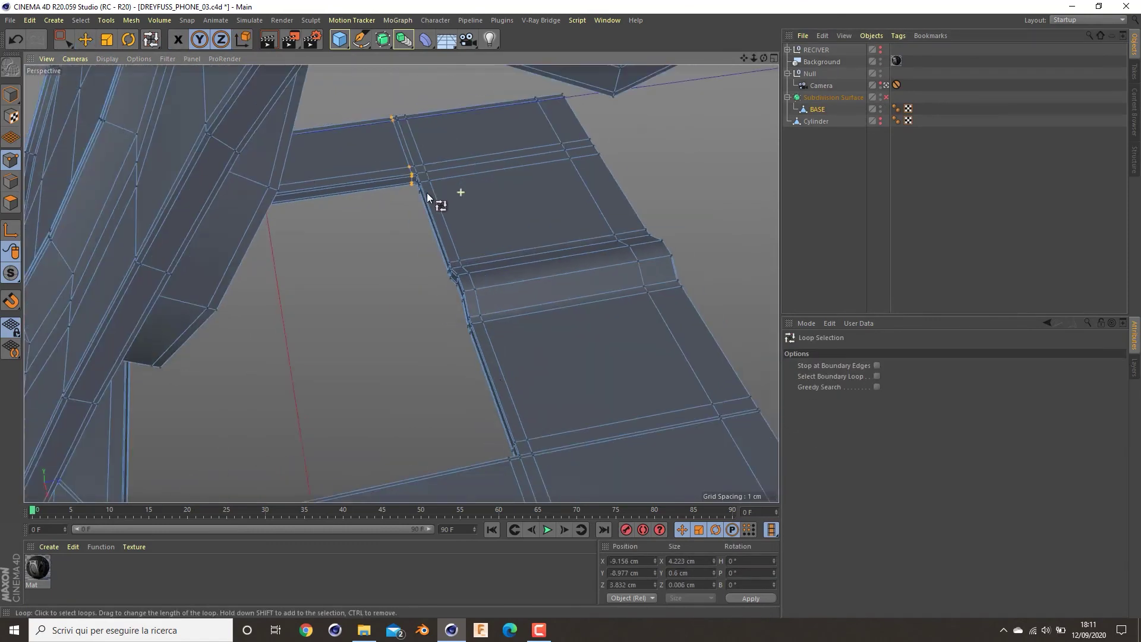
scroll(515, 250, up, 3)
key(w)
alt+middle_drag(473, 184, 451, 301)
key(e)
drag(478, 263, 470, 259)
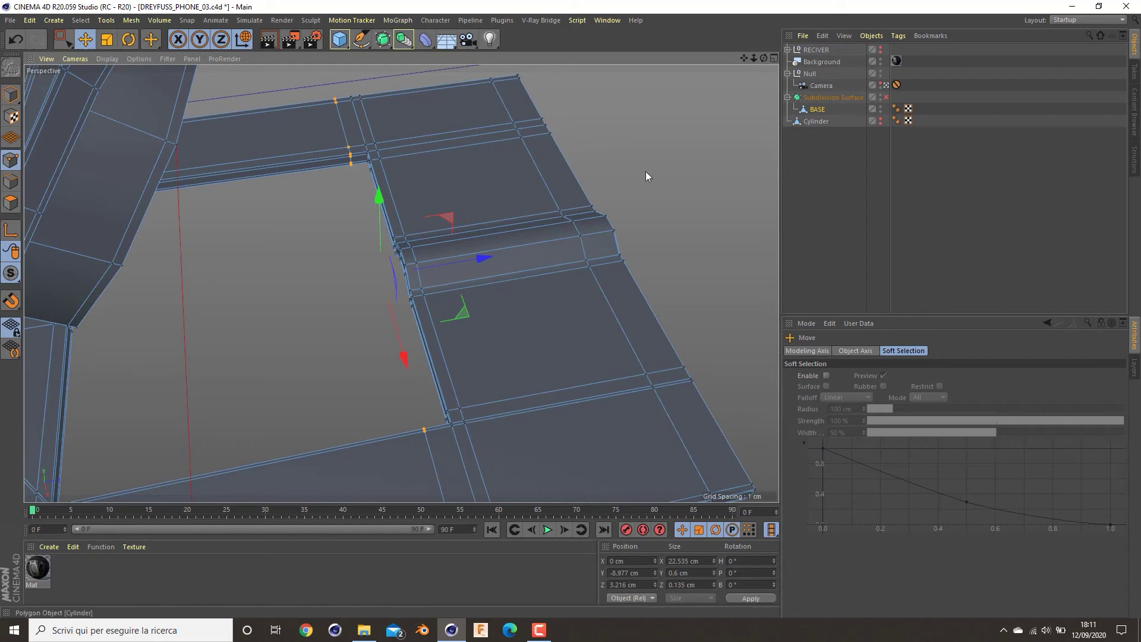
- Loop-select the two crosswise loops beside the opening's corners, scale them slightly along X, and re-enable the Subdivision Surface
key(u)
key(l)
click(404, 158)
shift+click(489, 400)
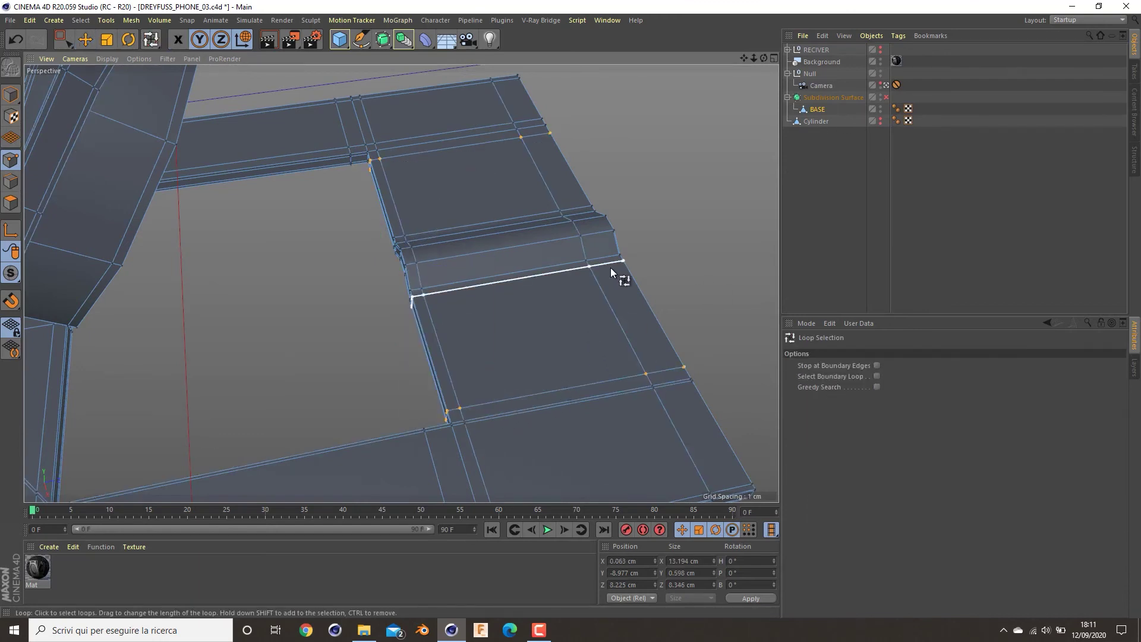
key(r)
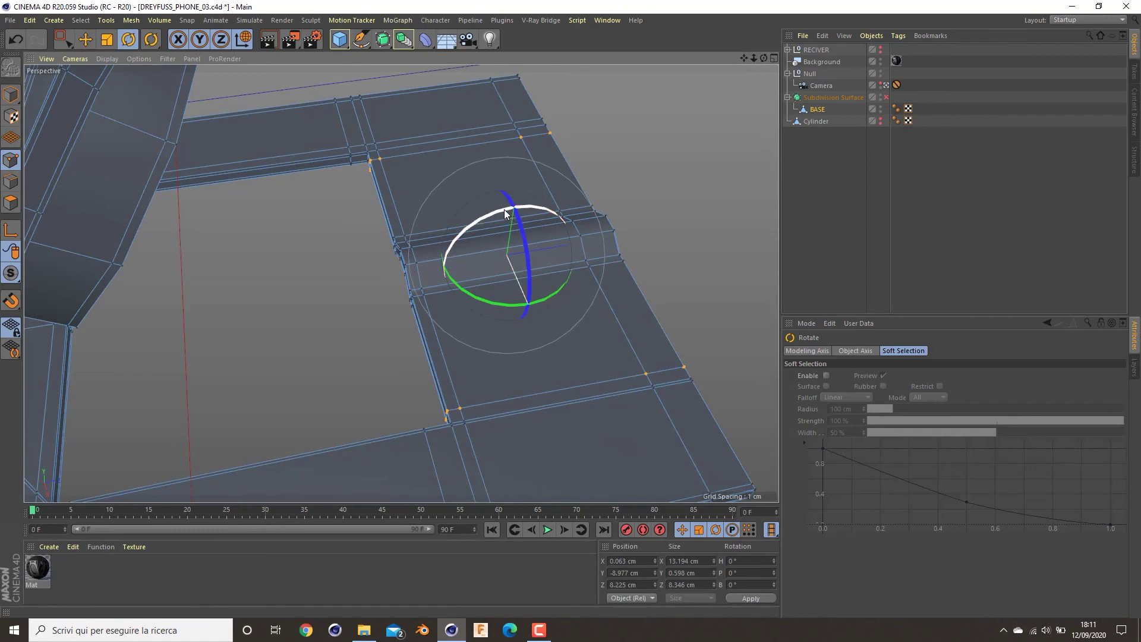
key(t)
mouse_move(534, 333)
mouse_down()
mouse_move(544, 341)
mouse_move(539, 333)
mouse_up()
click(894, 258)
click(886, 98)
alt+drag(464, 324, 453, 162)
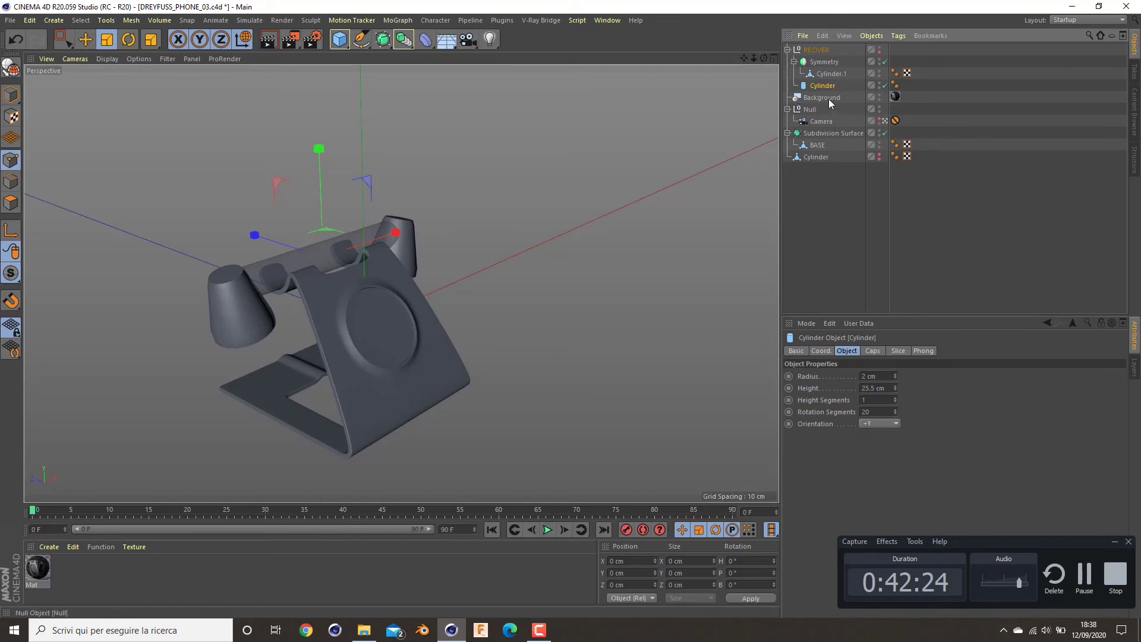
- Set the receiver handle cylinder to 8 rotation segments and make it editable
click(875, 411)
text(8)
key(Return)
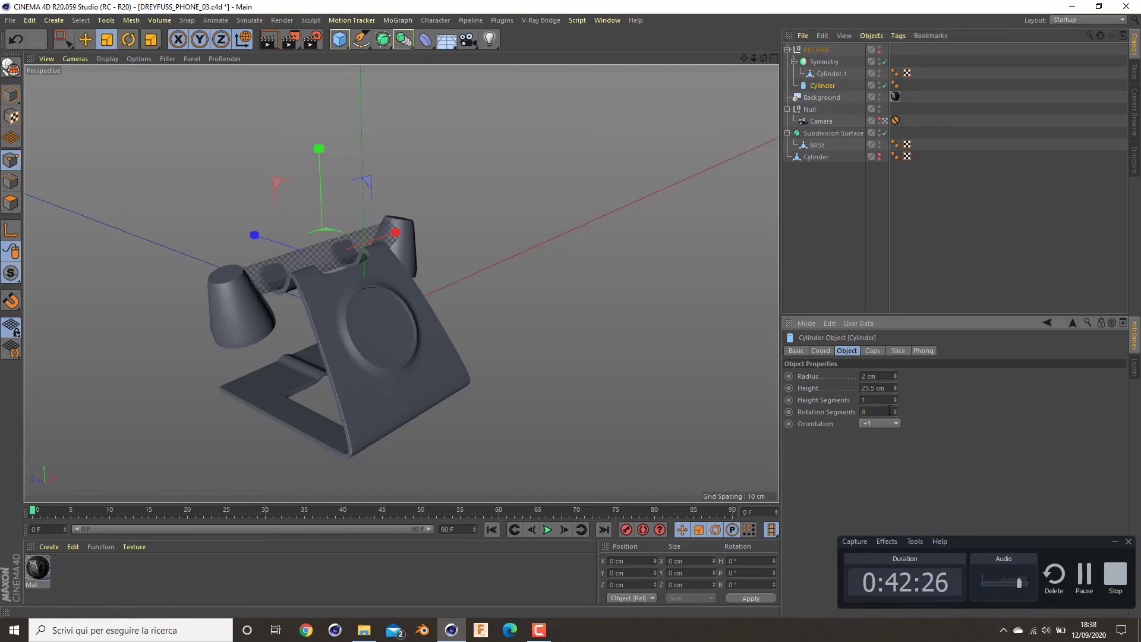
key(c)
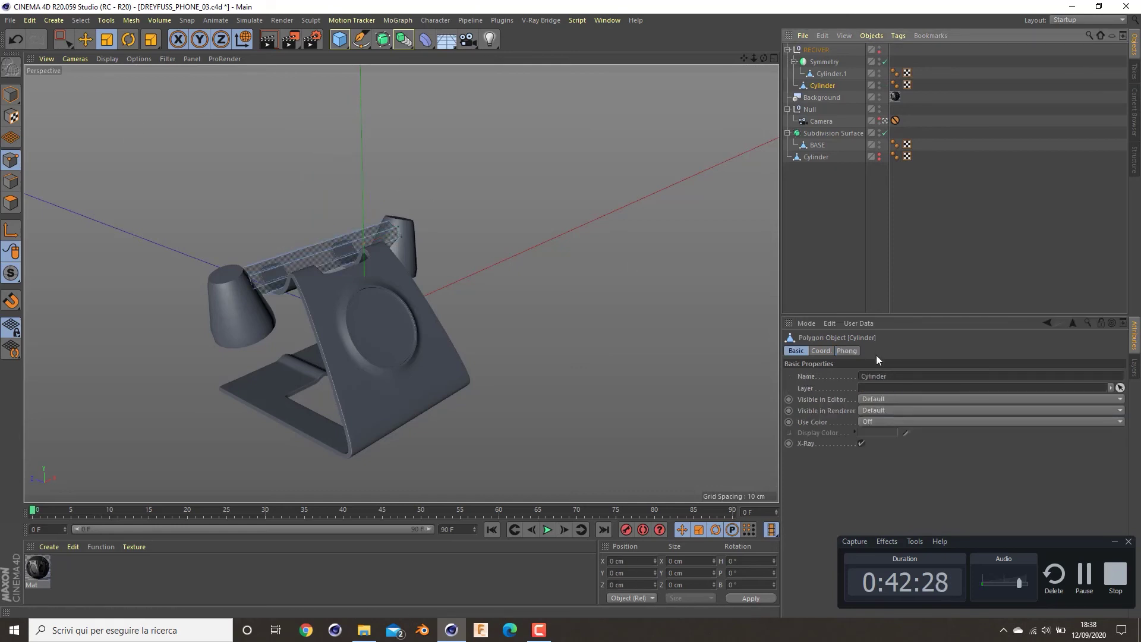
- Examine where the receiver's handle meets the cups, toggling the Symmetry object
alt+drag(349, 259, 309, 309)
alt+right_drag(369, 296, 462, 291)
alt+drag(382, 291, 409, 240)
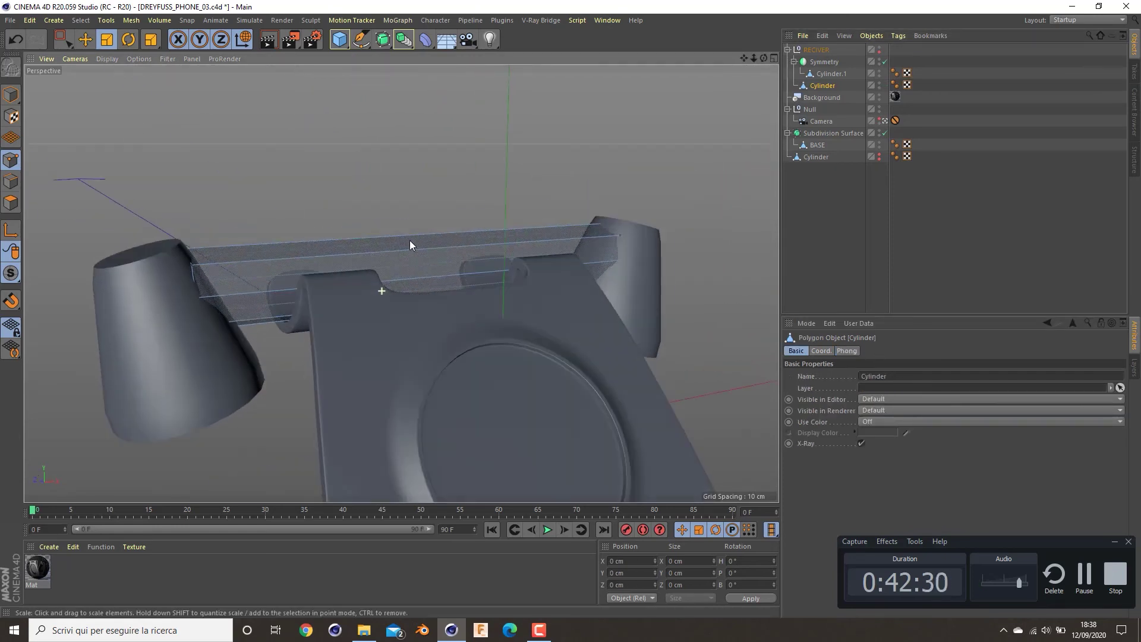
alt+drag(235, 295, 271, 455)
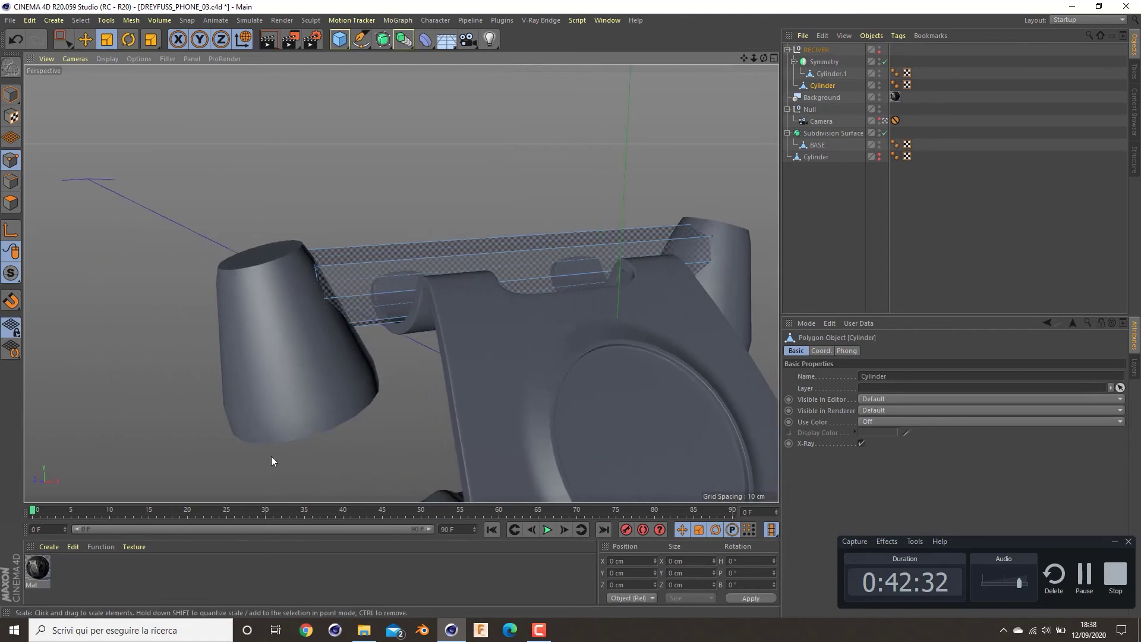
alt+drag(314, 368, 759, 232)
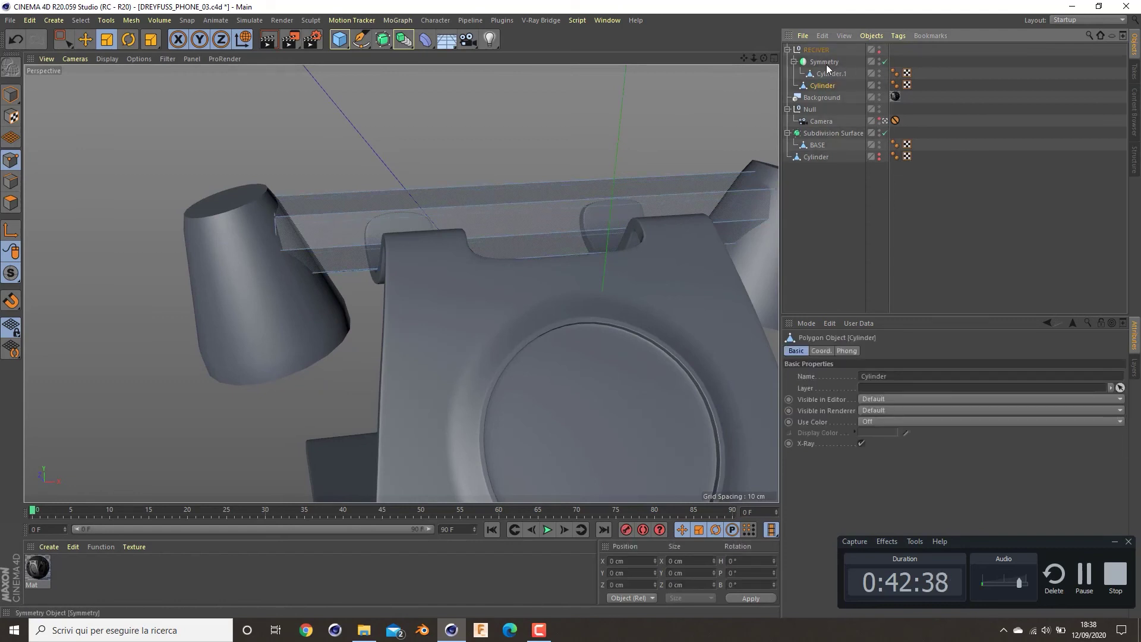
alt+middle_drag(765, 138, 739, 164)
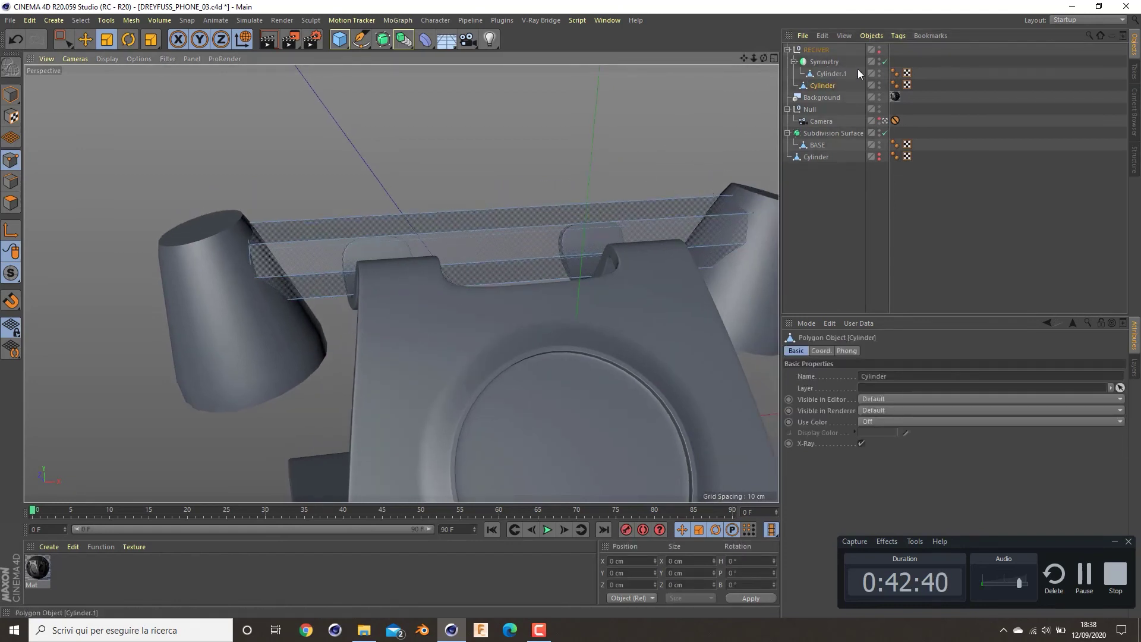
click(884, 62)
click(886, 62)
alt+middle_drag(374, 293, 402, 284)
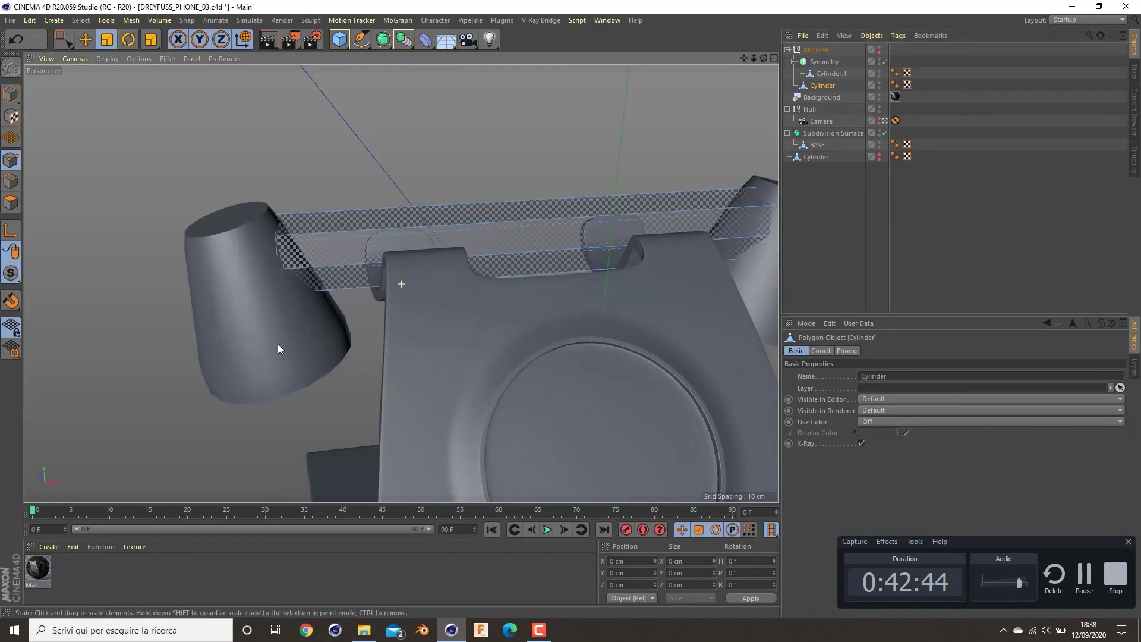
- Select the receiver cup Cylinder.1 in model mode and move it about 2.3 cm outward along its own X axis
click(280, 268)
click(11, 202)
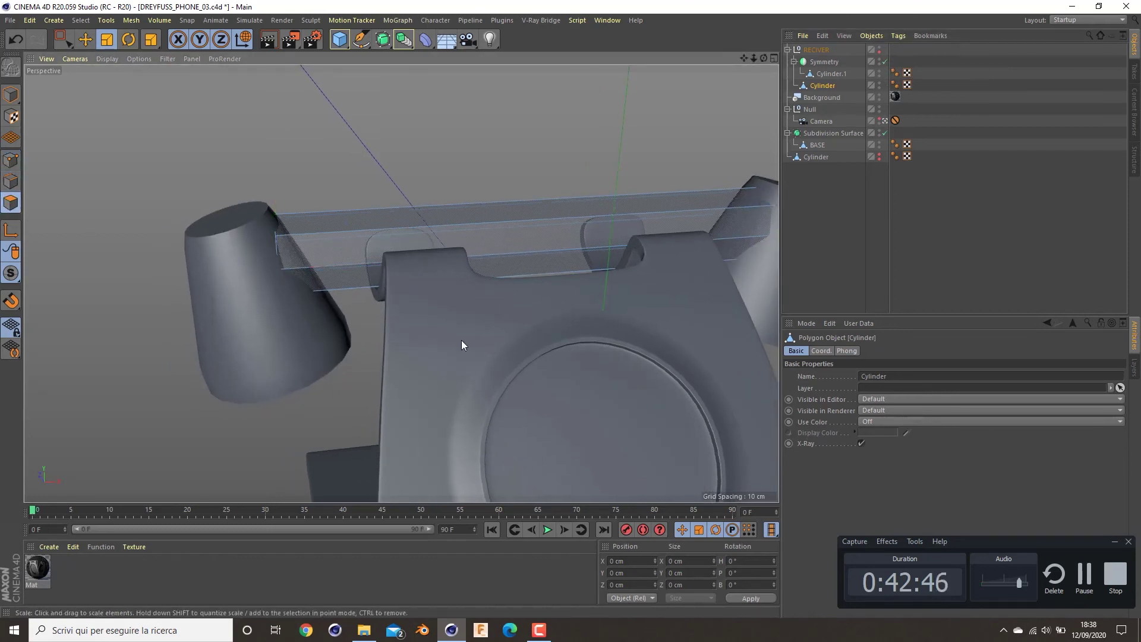
click(824, 75)
alt+drag(283, 248, 218, 260)
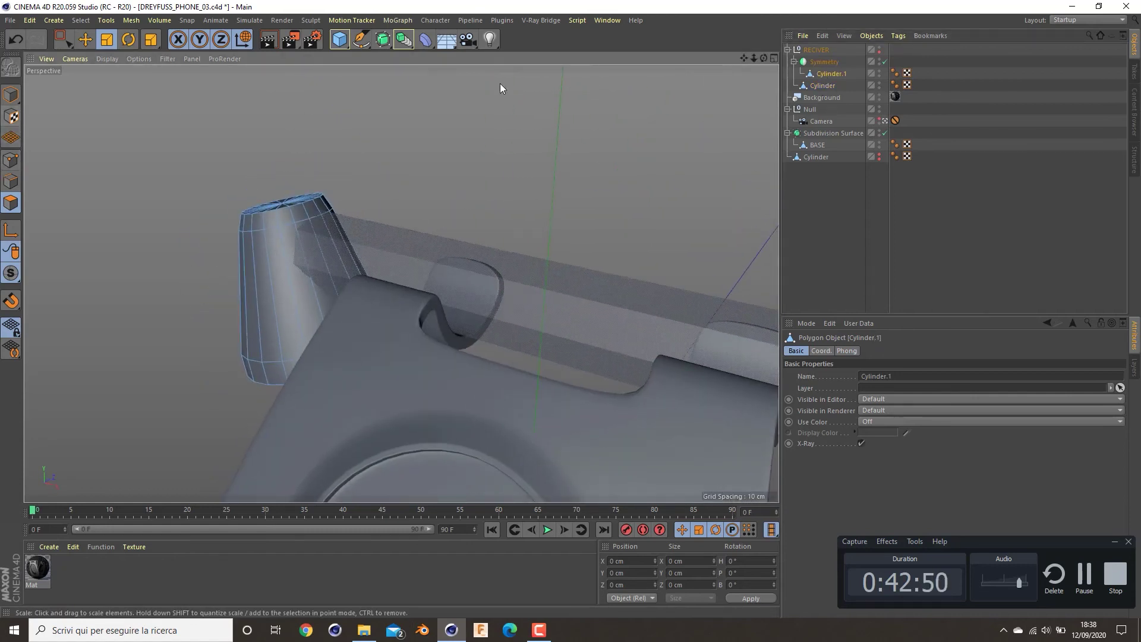
click(10, 95)
alt+drag(296, 244, 482, 262)
key(e)
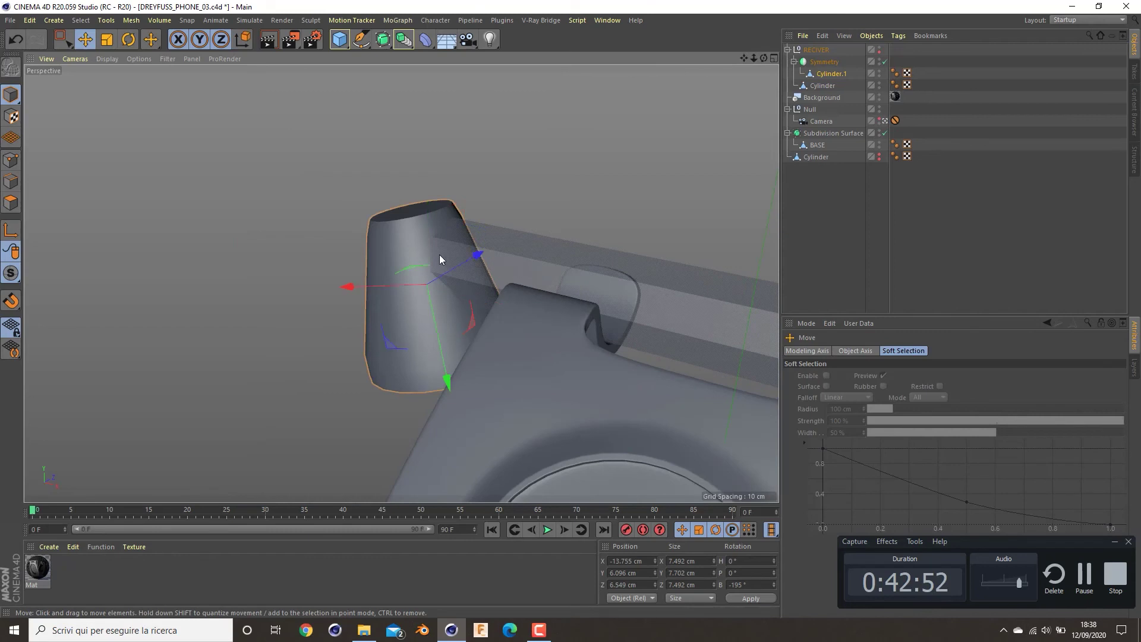
drag(434, 340, 555, 291)
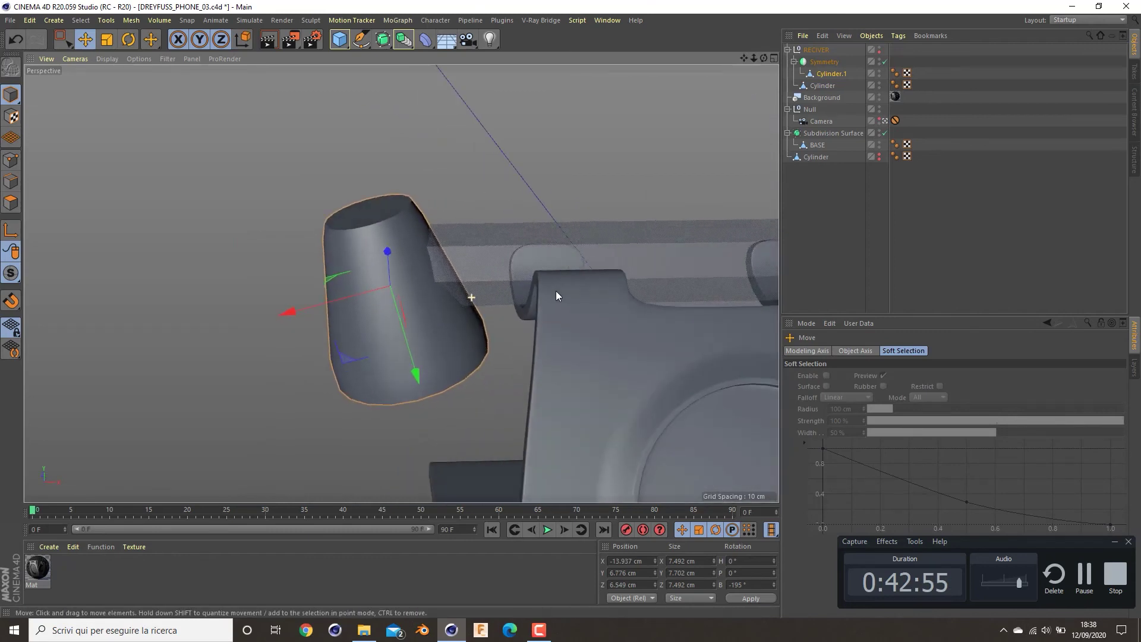
- Switch the viewport to a shaded display with mesh lines for a close view of the cup
click(108, 58)
click(121, 110)
mouse_move(543, 279)
alt+mouse_down()
mouse_move(294, 244)
mouse_move(408, 229)
mouse_move(289, 207)
mouse_move(356, 188)
mouse_move(399, 190)
mouse_move(422, 209)
mouse_move(366, 240)
alt+mouse_up()
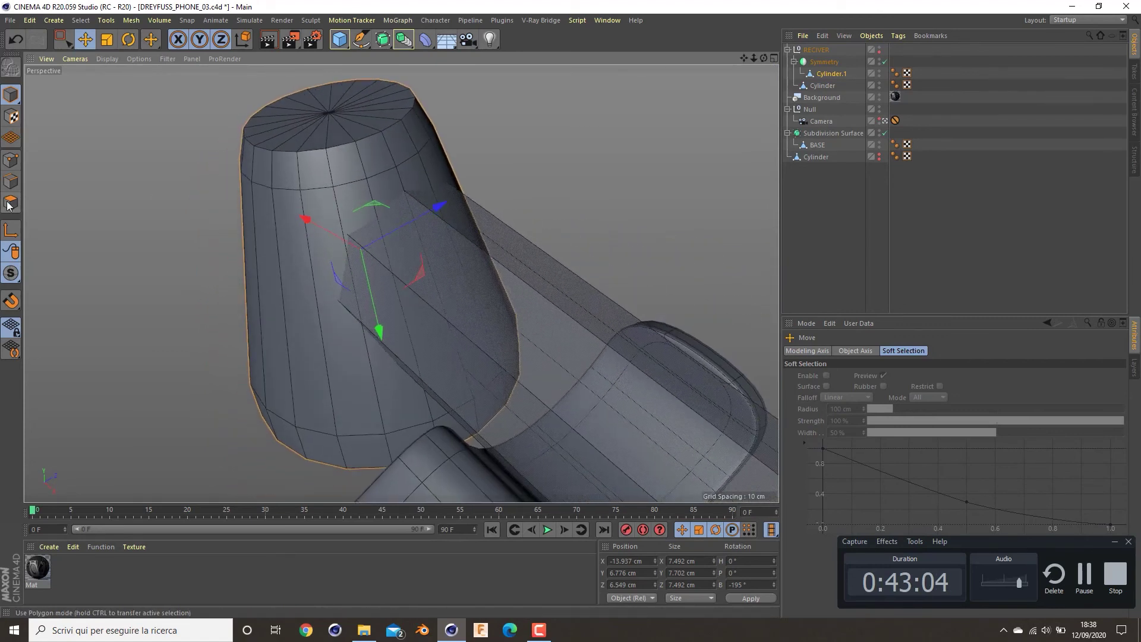
click(10, 181)
click(364, 196)
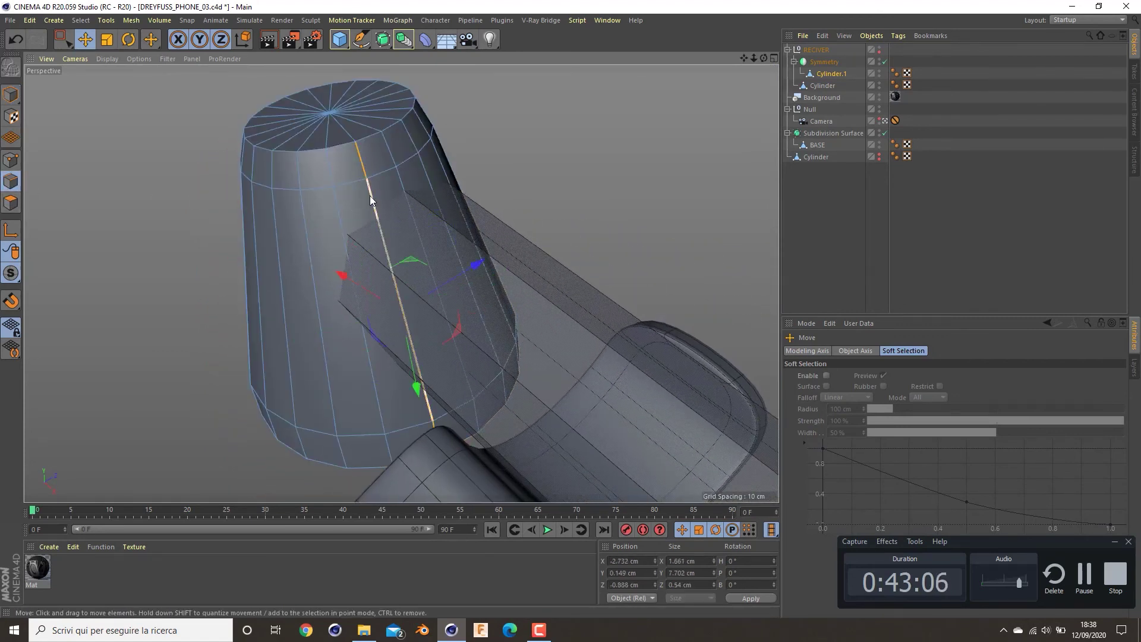
alt+drag(364, 196, 357, 177)
shift+click(379, 119)
alt+drag(379, 119, 338, 283)
alt+middle_drag(338, 283, 286, 152)
mouse_move(319, 239)
alt+mouse_down()
mouse_move(273, 170)
mouse_move(321, 180)
alt+mouse_up()
scroll(321, 181, down, 4)
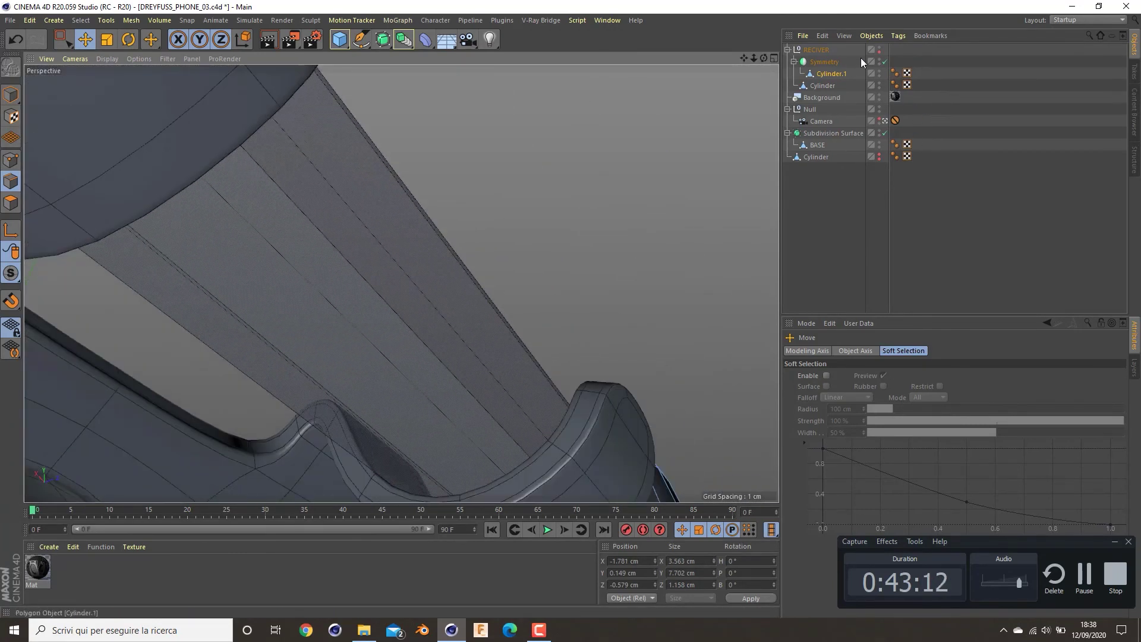
- Make the receiver group visible and hide the subdivided phone stand to isolate the receiver's cup and handle
click(880, 47)
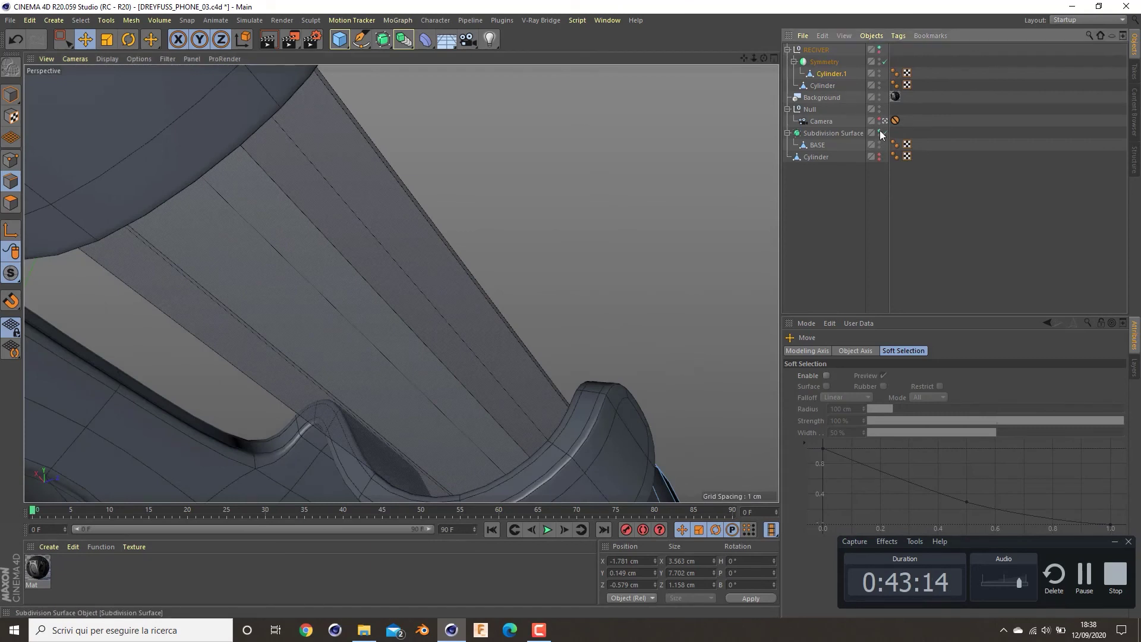
click(880, 130)
alt+drag(509, 280, 554, 365)
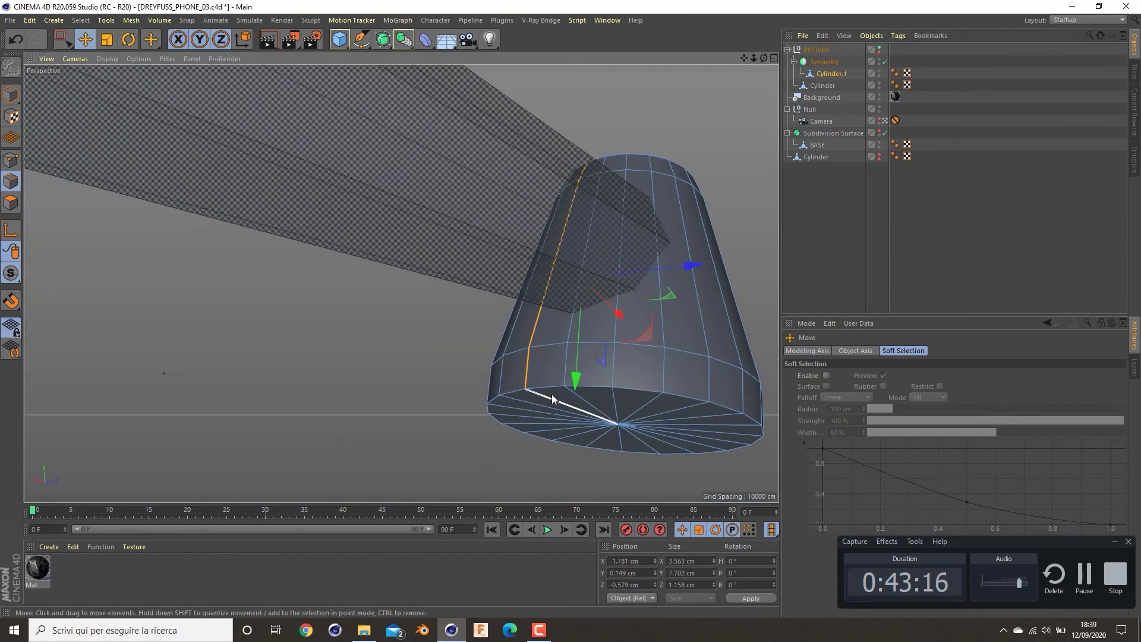
shift+click(552, 395)
alt+middle_drag(565, 380, 472, 324)
alt+drag(471, 324, 425, 222)
shift+click(430, 225)
shift+click(422, 312)
click(143, 265)
- Open both ends of the receiver cup by deleting the centre points of its caps
click(11, 203)
key(Return)
click(395, 330)
alt+drag(395, 335, 448, 313)
click(376, 256)
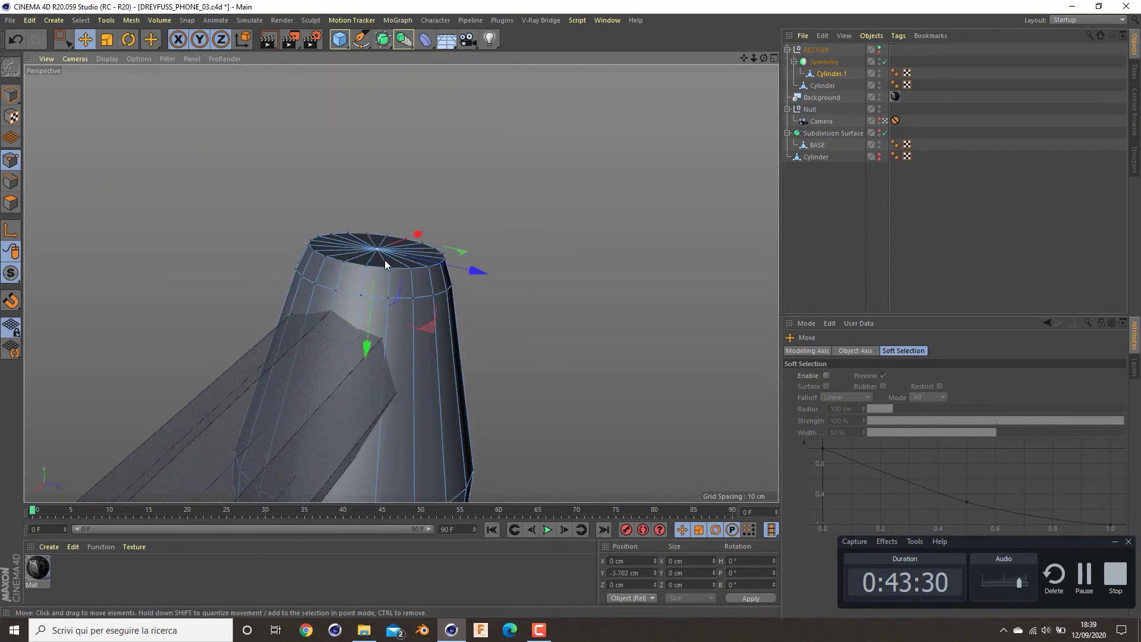
key(Delete)
- Select every second lengthwise edge line around the open receiver cup and dissolve them to halve its side divisions
click(11, 181)
alt+middle_drag(422, 352, 439, 290)
alt+drag(366, 239, 320, 262)
double_click(330, 255)
shift+click(387, 252)
shift+double_click(386, 252)
shift+double_click(440, 262)
alt+drag(439, 265, 354, 279)
shift+double_click(495, 287)
alt+drag(496, 286, 361, 256)
shift+double_click(466, 268)
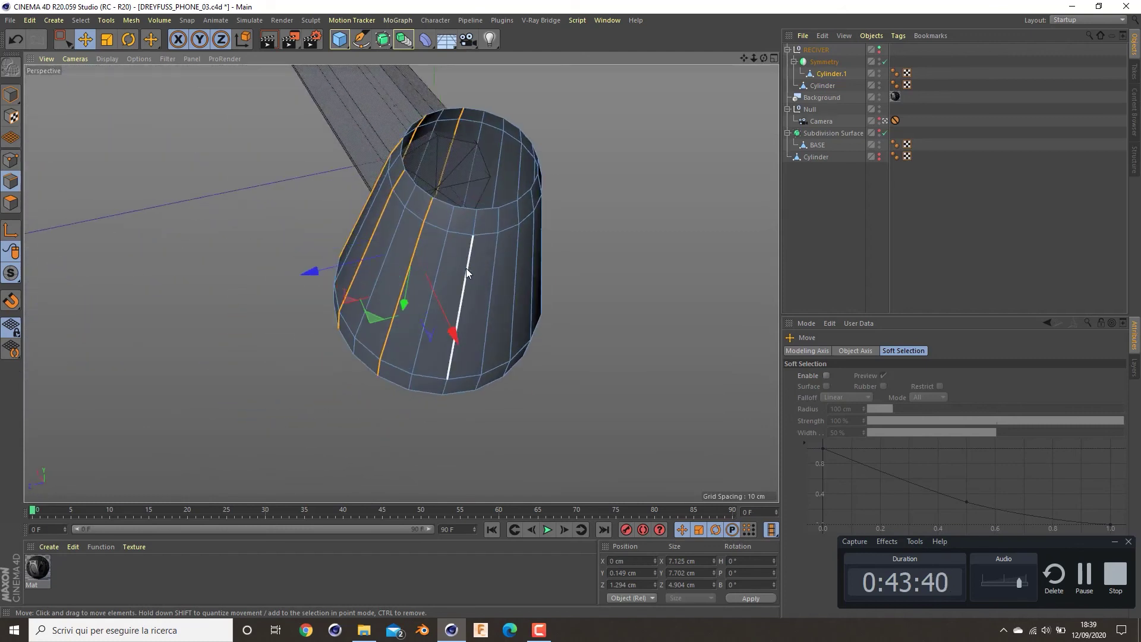
alt+drag(466, 268, 411, 269)
shift+double_click(528, 253)
alt+drag(529, 253, 523, 416)
shift+double_click(585, 269)
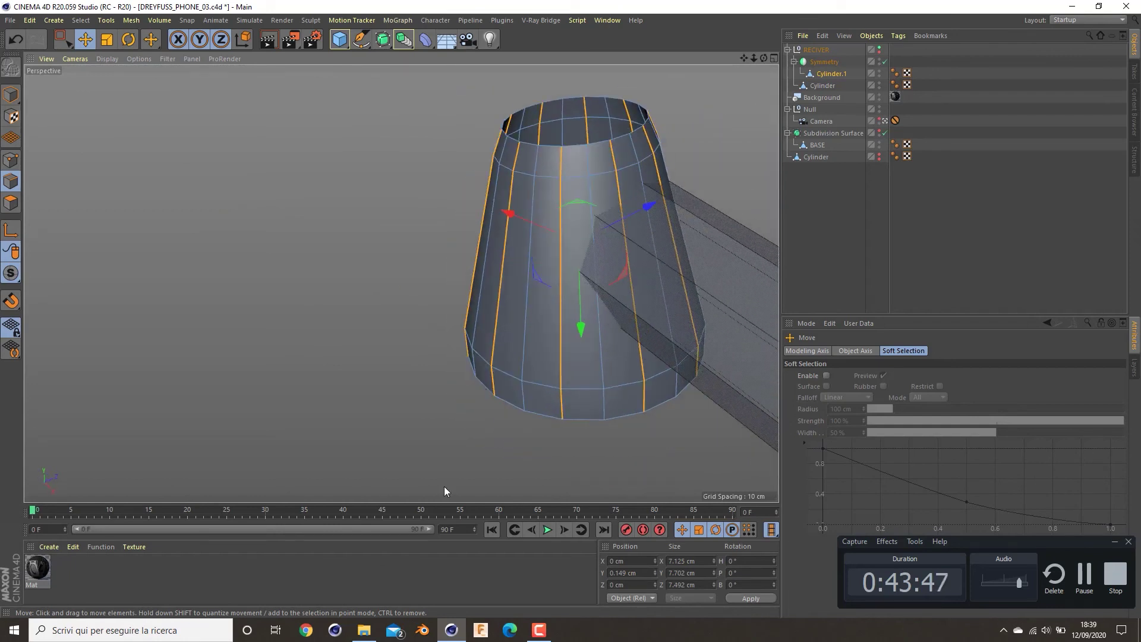
right_click(401, 364)
click(448, 354)
- Take the cup Cylinder.1 out of the Symmetry object and turn off X-Ray for the handle Cylinder
alt+drag(448, 354, 434, 295)
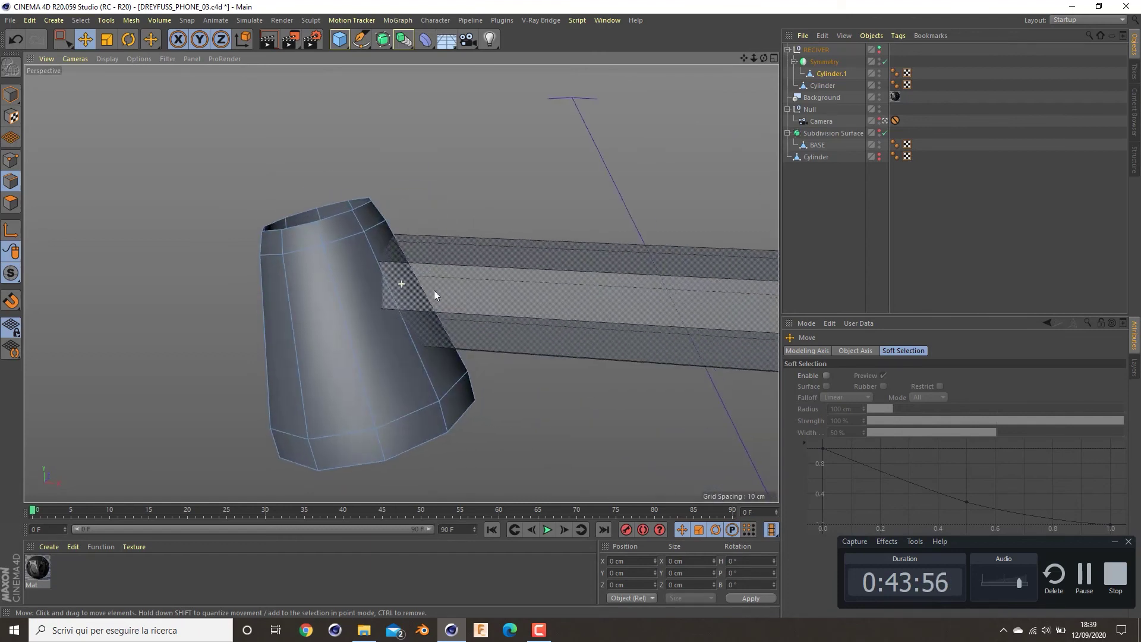
alt+middle_drag(434, 291, 445, 260)
click(900, 227)
drag(824, 75, 820, 82)
click(875, 246)
click(824, 71)
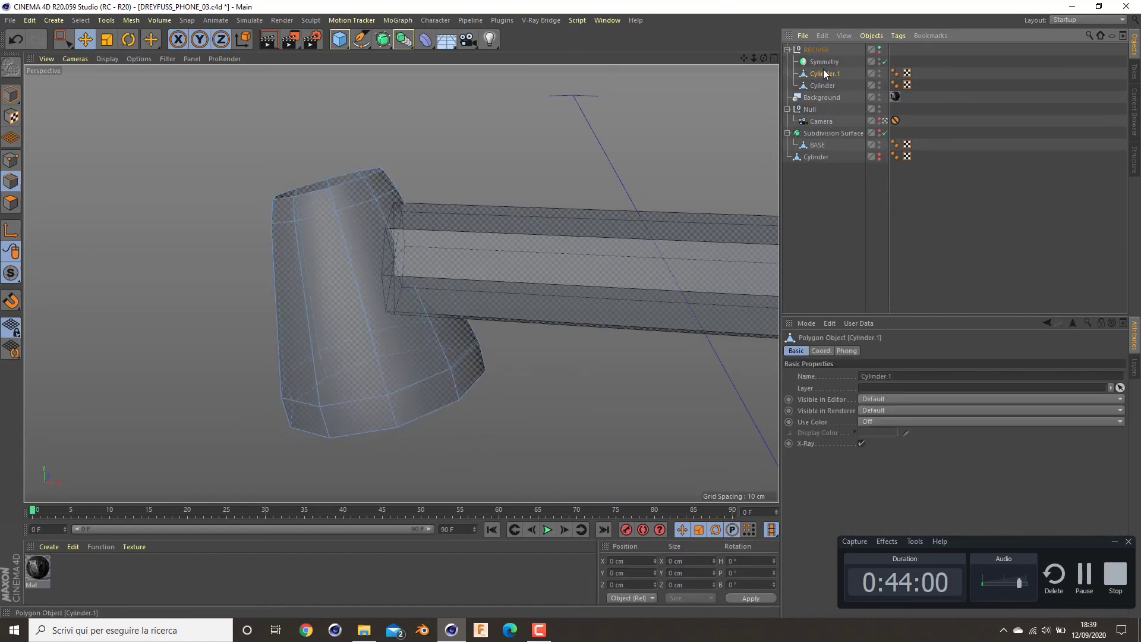
click(824, 61)
alt+drag(416, 231, 511, 343)
click(822, 86)
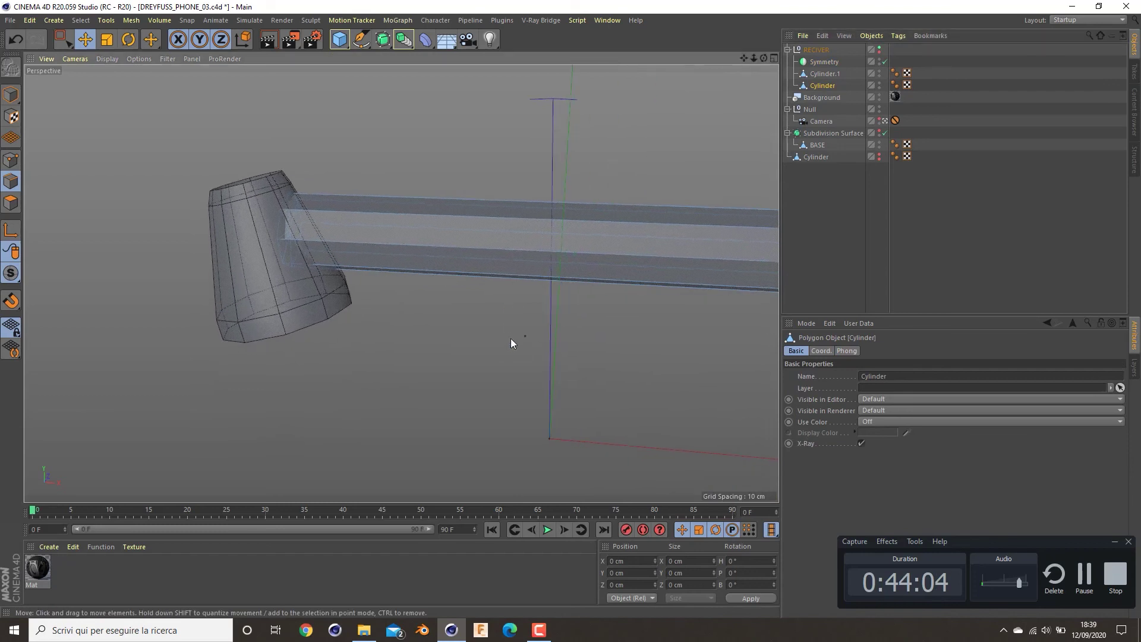
click(862, 443)
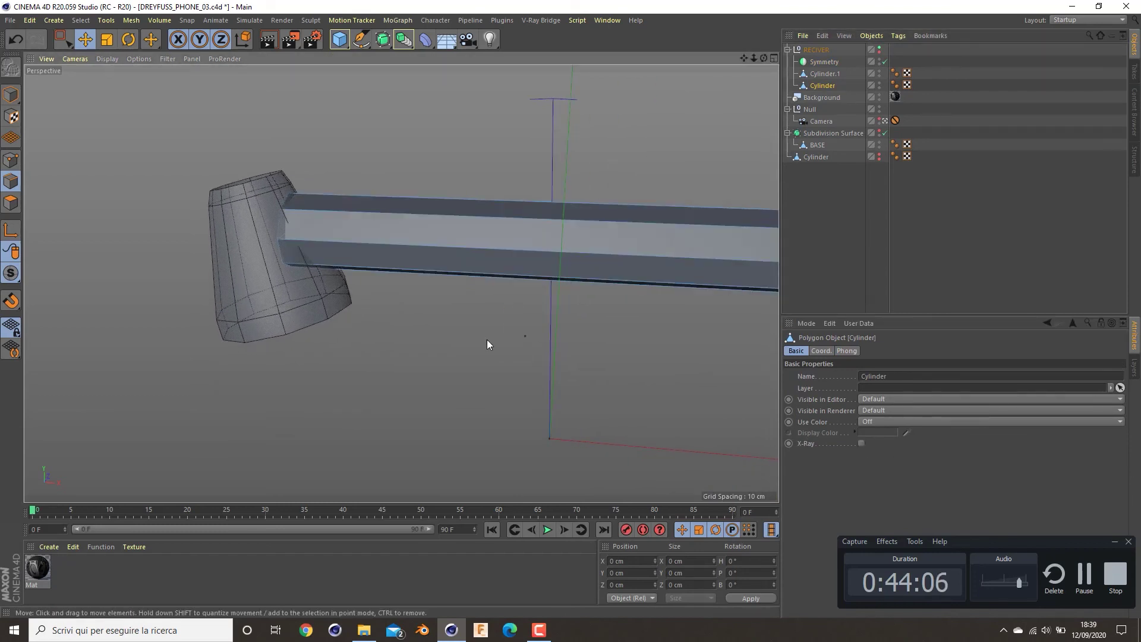
- Cut a loop around the middle of the receiver handle with Loop/Path Cut at a 50% offset
key(k)
key(l)
click(543, 251)
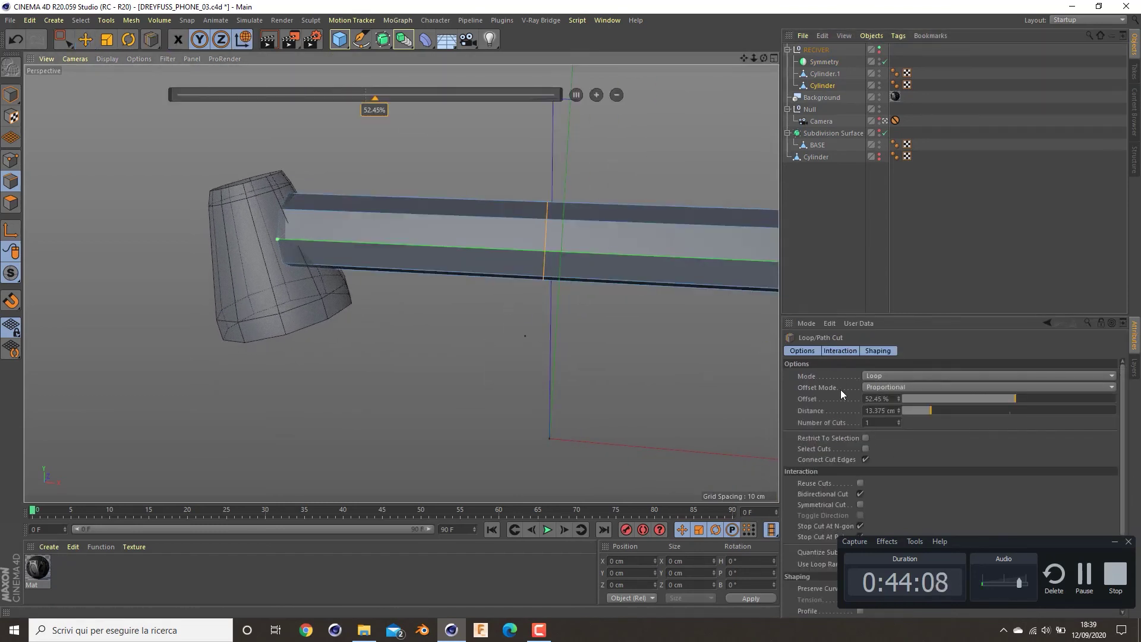
double_click(891, 398)
text(50)
key(Return)
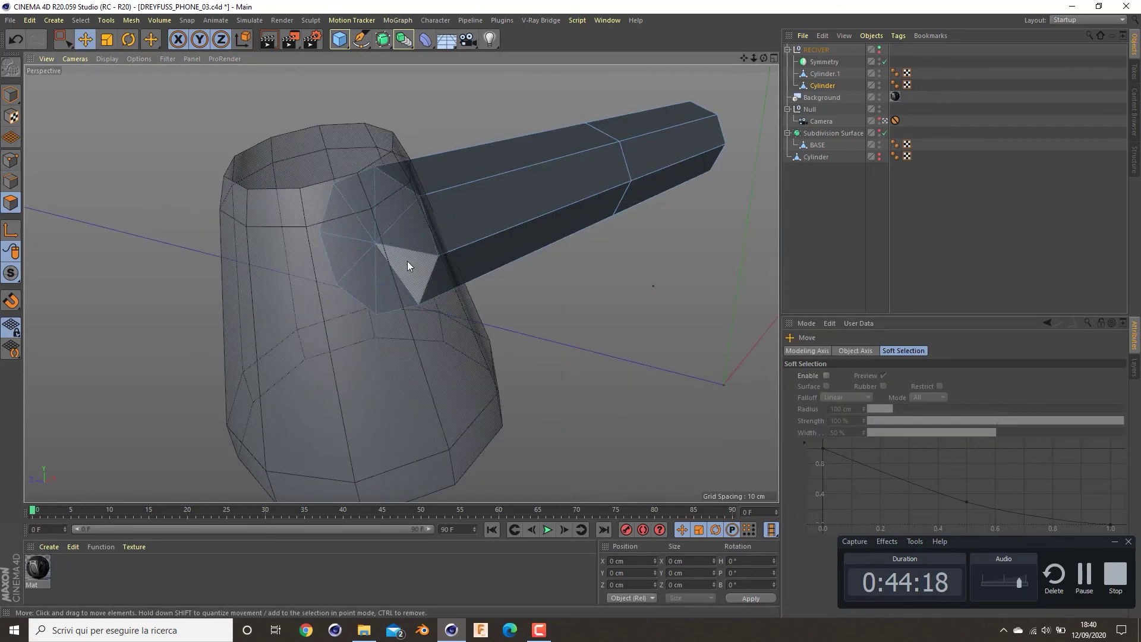
- Delete the cap polygons closing the handle's end inside the cup
click(413, 269)
key(Delete)
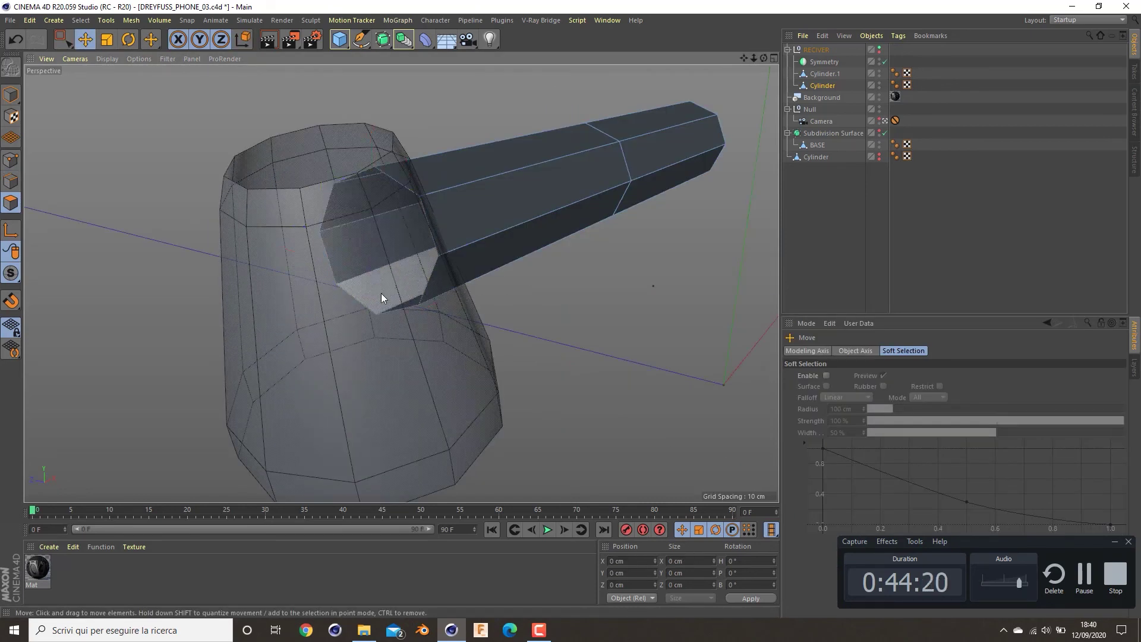
alt+drag(380, 293, 337, 272)
- Delete the points at the handle's far end to remove the half beyond the middle loop
click(11, 160)
alt+middle_drag(511, 322, 178, 326)
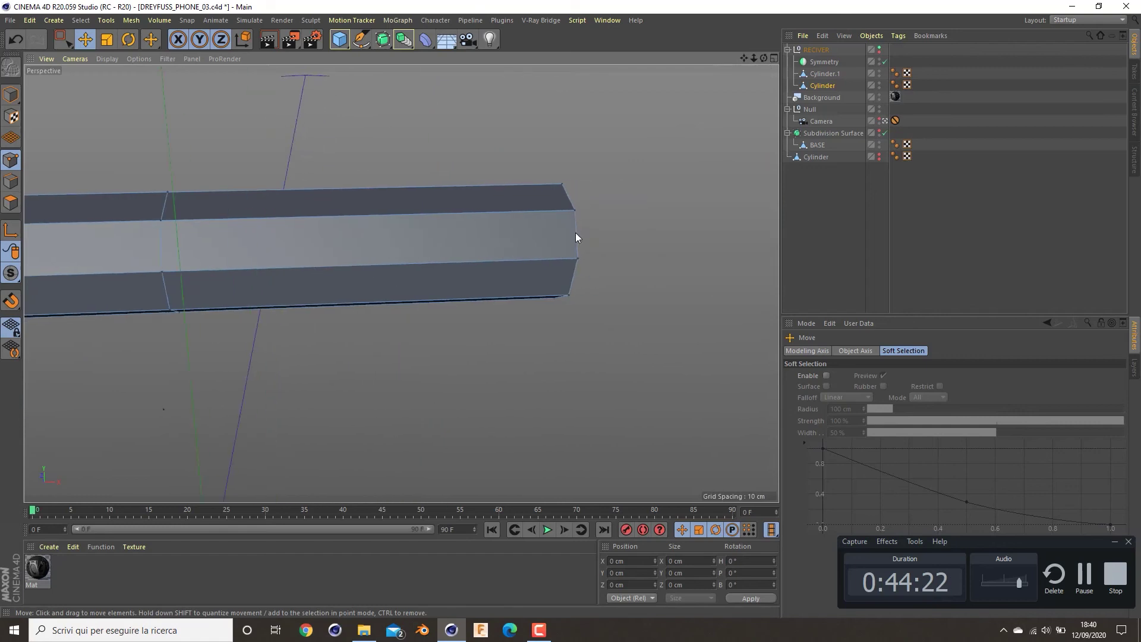
key(9)
click(65, 39)
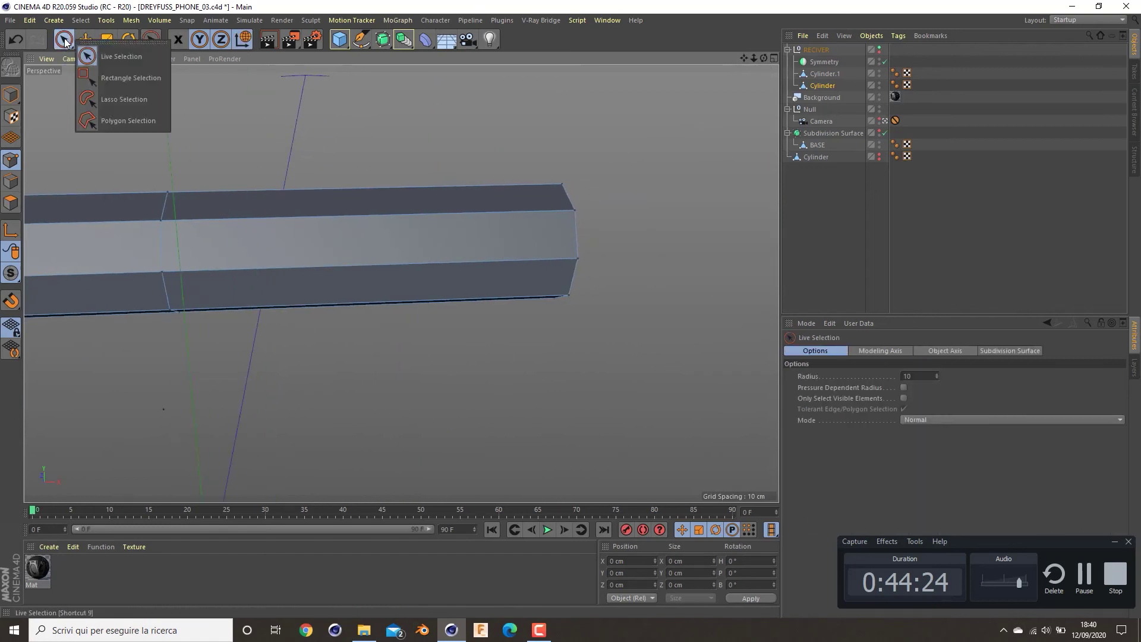
click(134, 78)
drag(656, 132, 480, 406)
key(Delete)
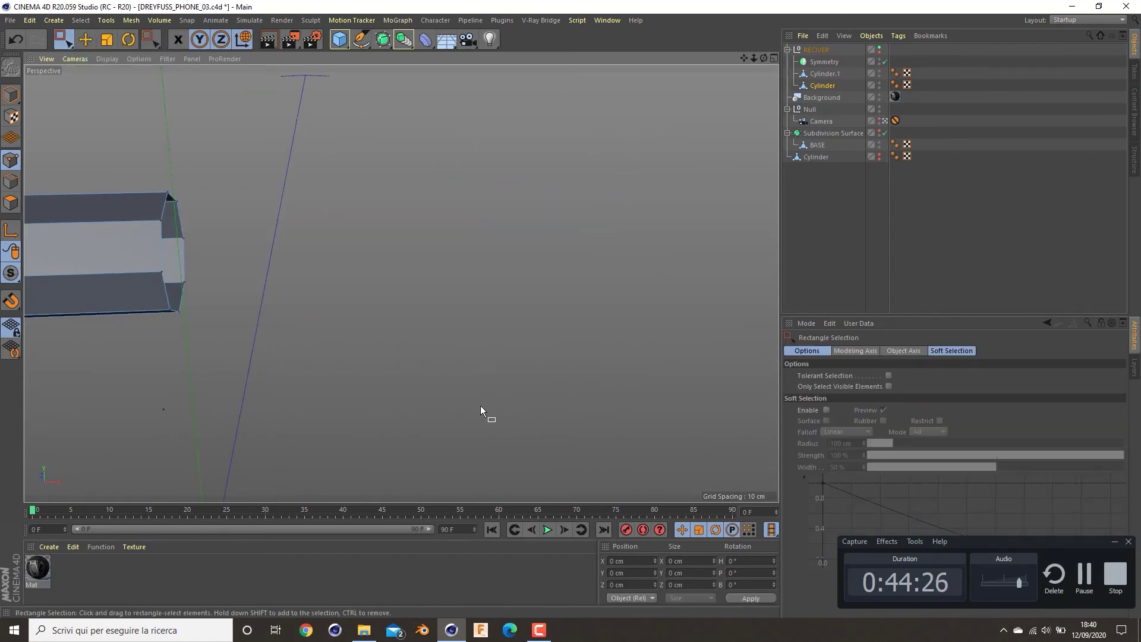
- Select the handle Cylinder and the cup Cylinder.1 together and save the project as DREYFUSS_PHONE_04.c4d
scroll(466, 382, down, 1)
alt+middle_drag(125, 283, 400, 283)
alt+middle_drag(71, 321, 406, 319)
mouse_move(406, 318)
alt+mouse_down()
mouse_move(406, 334)
mouse_move(373, 331)
mouse_move(388, 305)
mouse_move(526, 323)
mouse_move(475, 275)
alt+mouse_up()
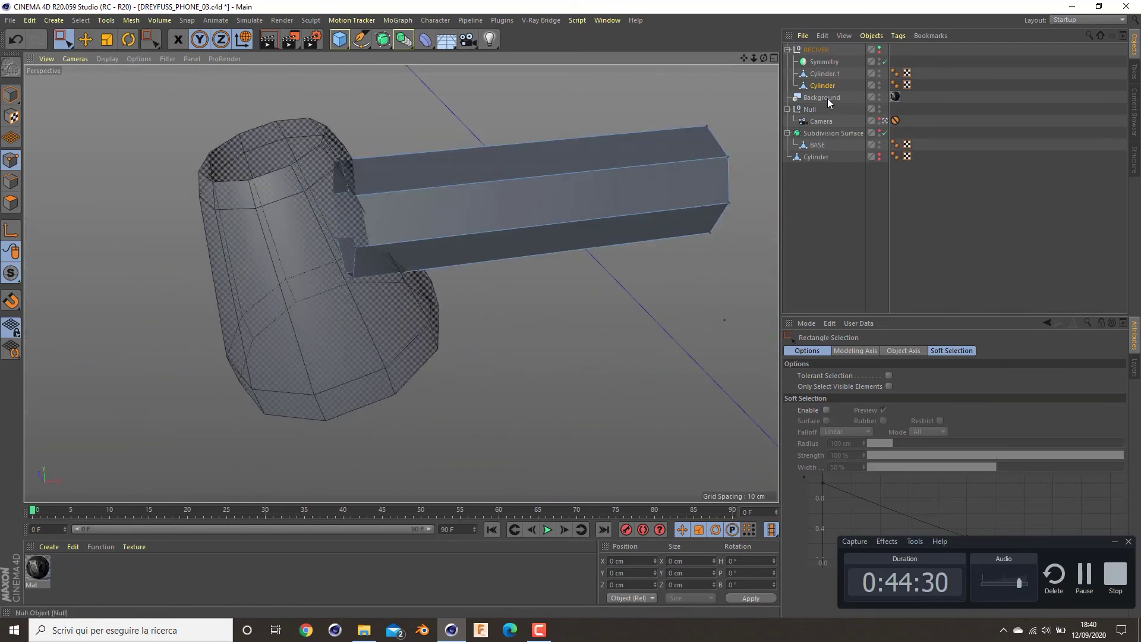
ctrl+click(825, 73)
key(ctrl+s)
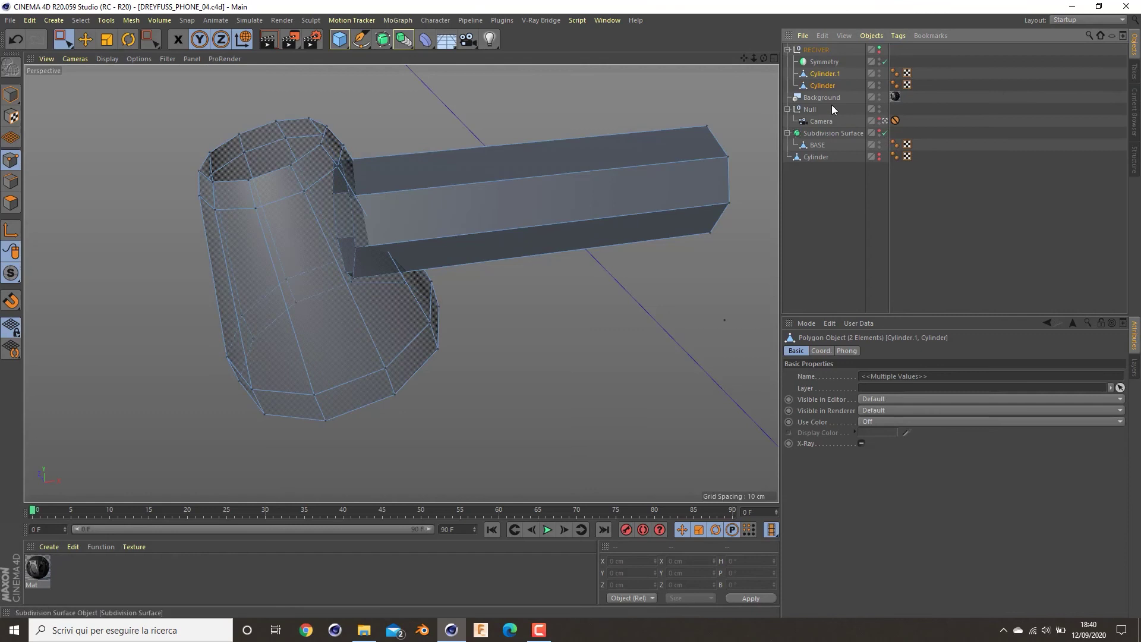
- Merge the cup and handle into one object with Connect Objects + Delete and turn off its X-Ray display
right_click(825, 81)
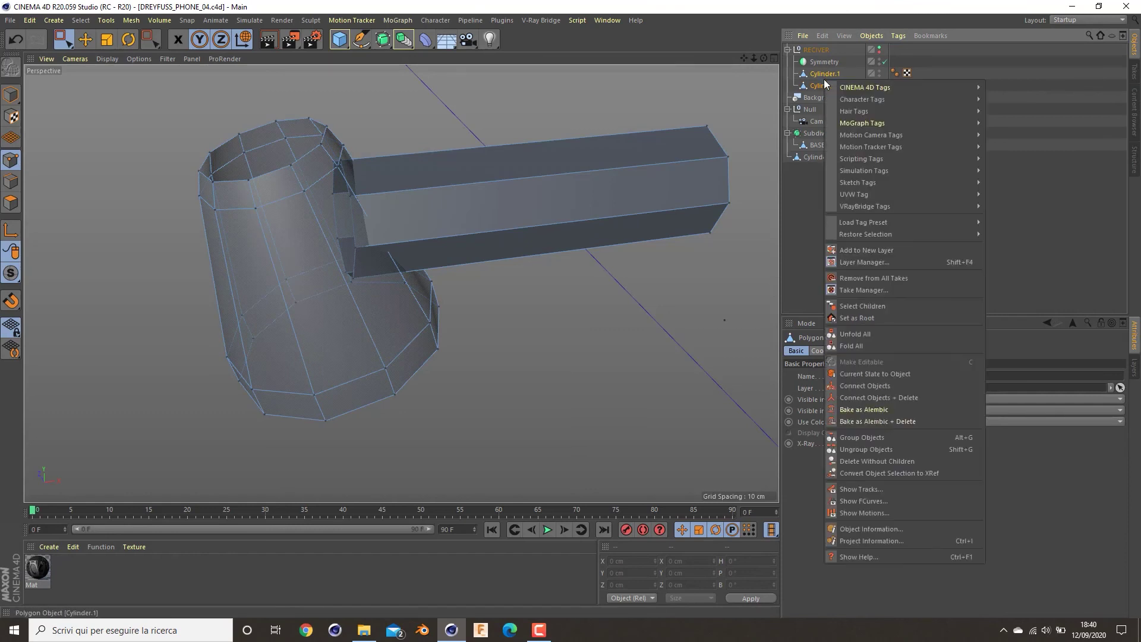
click(889, 402)
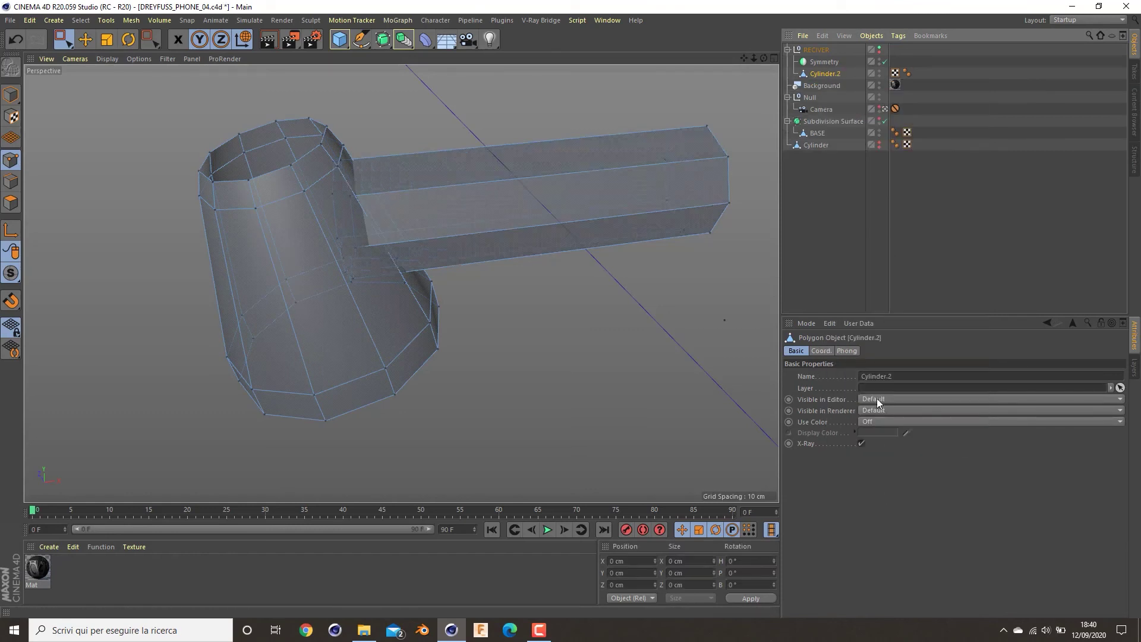
click(862, 444)
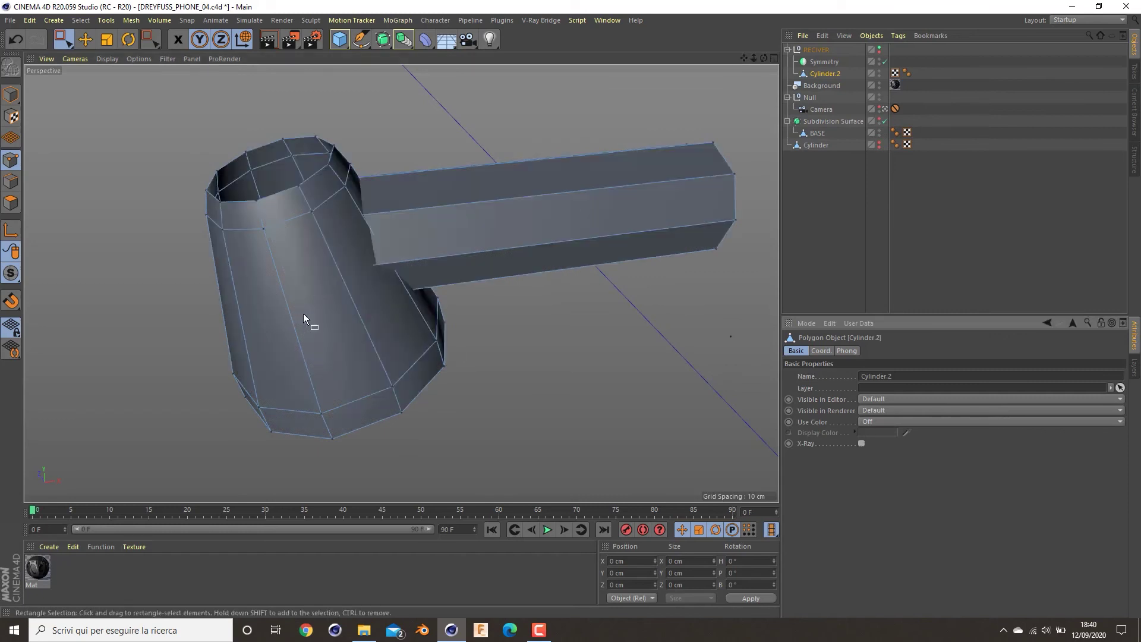
- Trace an outline with Line Cut on the cup's surface all around the place where the handle enters it
scroll(303, 312, up, 5)
key(k)
key(k)
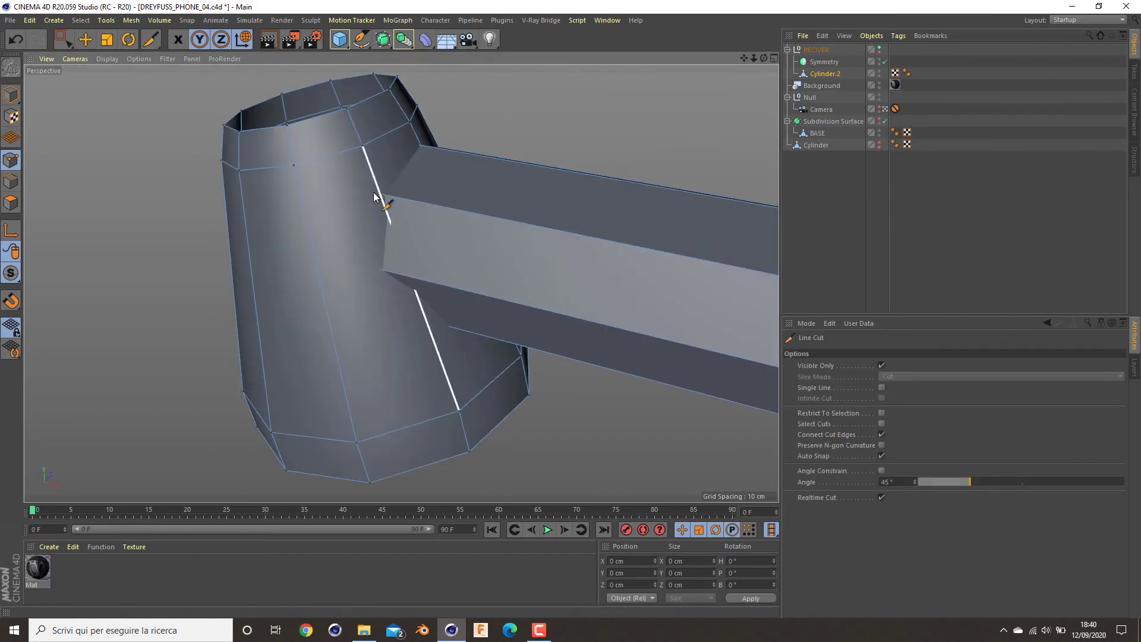
click(380, 193)
click(418, 139)
alt+drag(418, 143, 315, 176)
click(452, 186)
alt+drag(468, 194, 451, 146)
alt+middle_drag(469, 257, 487, 199)
alt+drag(466, 216, 486, 172)
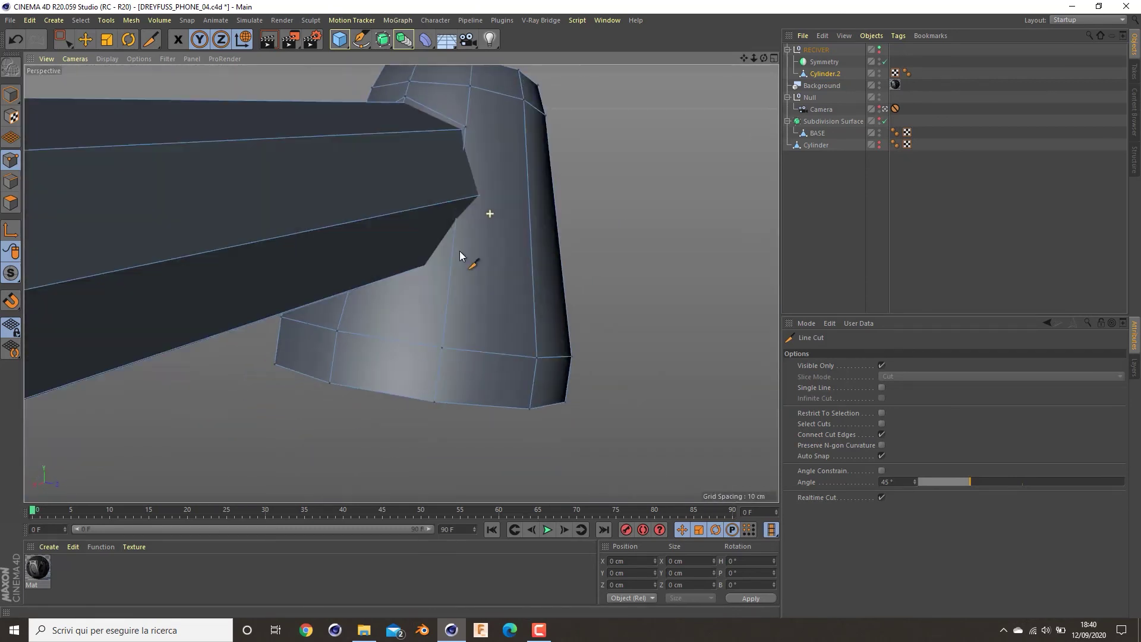
mouse_move(450, 251)
alt+mouse_down()
mouse_move(504, 208)
mouse_move(458, 252)
alt+mouse_up()
click(358, 293)
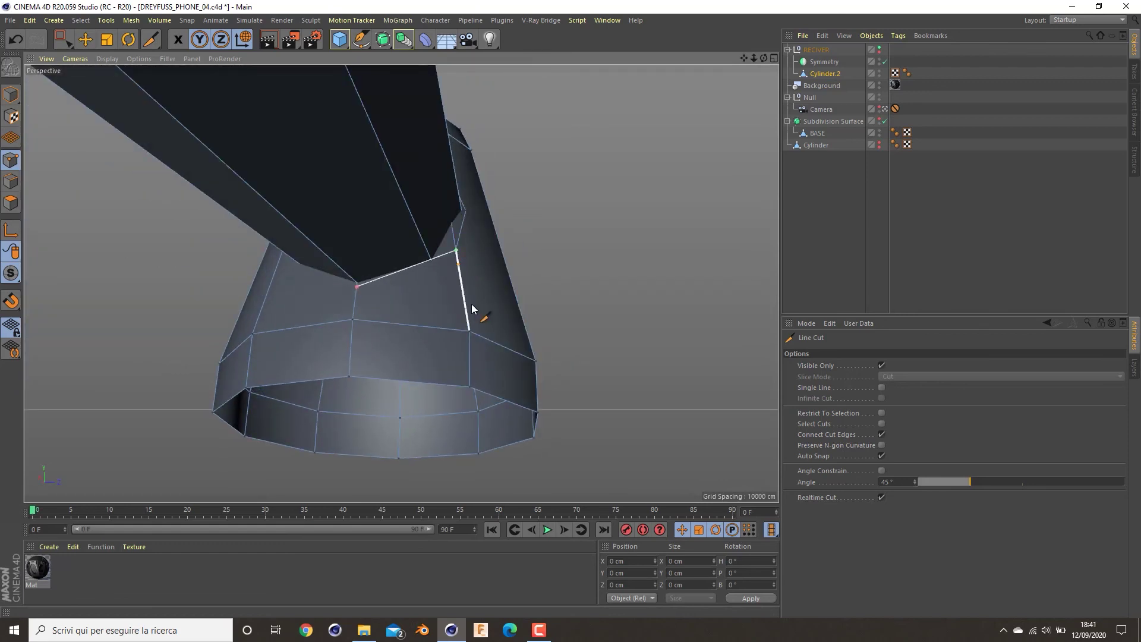
alt+drag(466, 316, 387, 300)
click(240, 259)
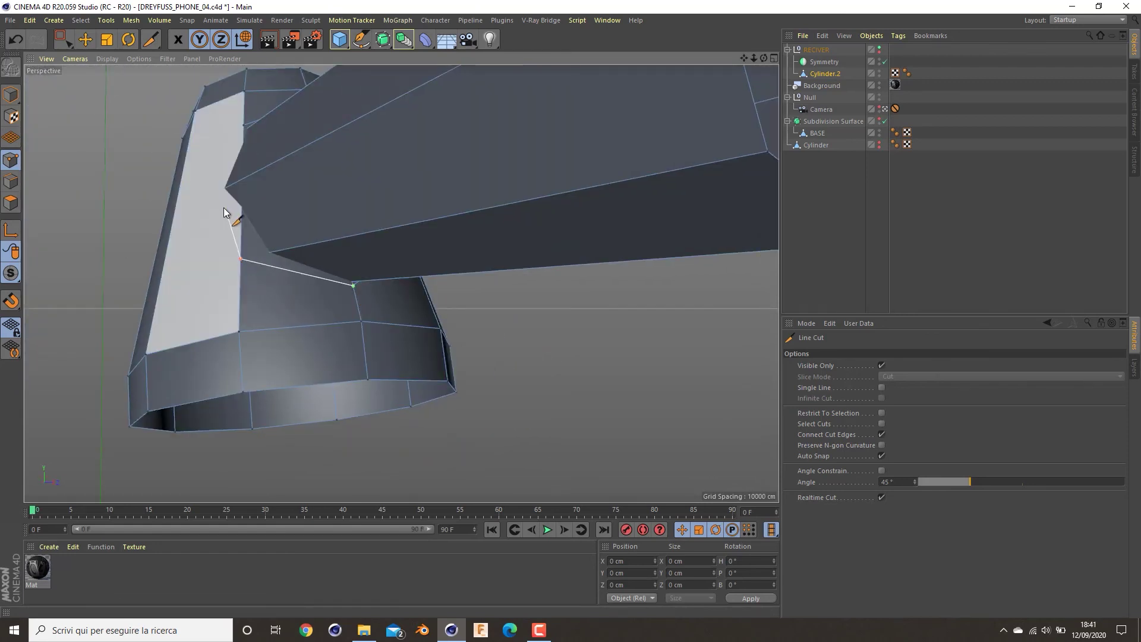
click(216, 192)
click(241, 128)
key(Escape)
- Slide the outline point at the lower side of the handle junction along its edge by 7.5%
alt+drag(364, 297, 415, 295)
key(e)
click(468, 255)
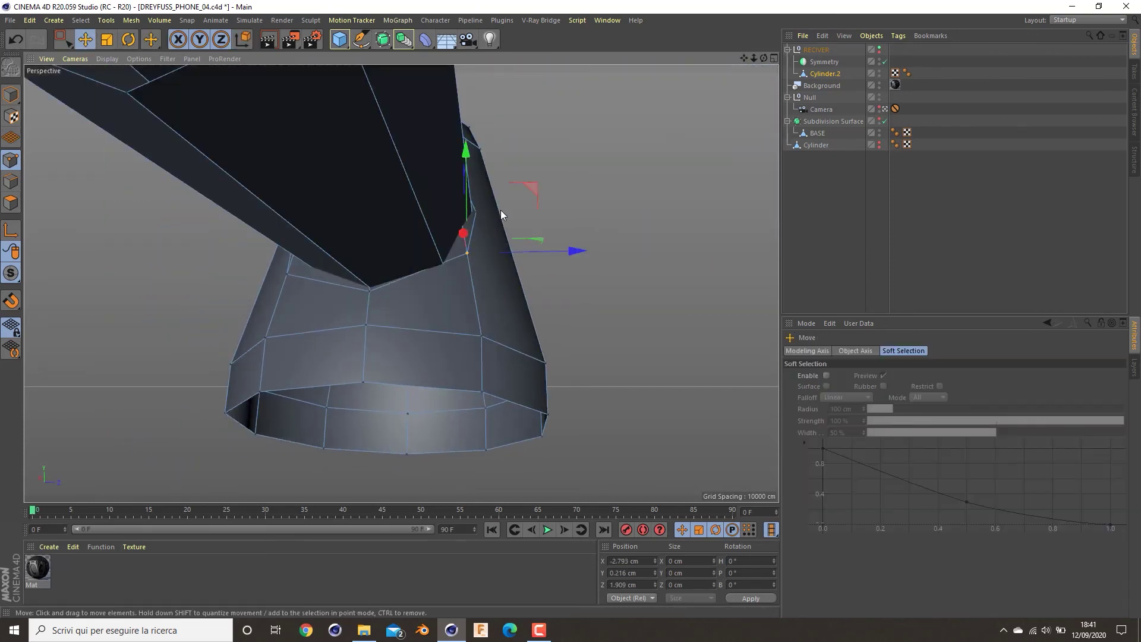
right_click(481, 261)
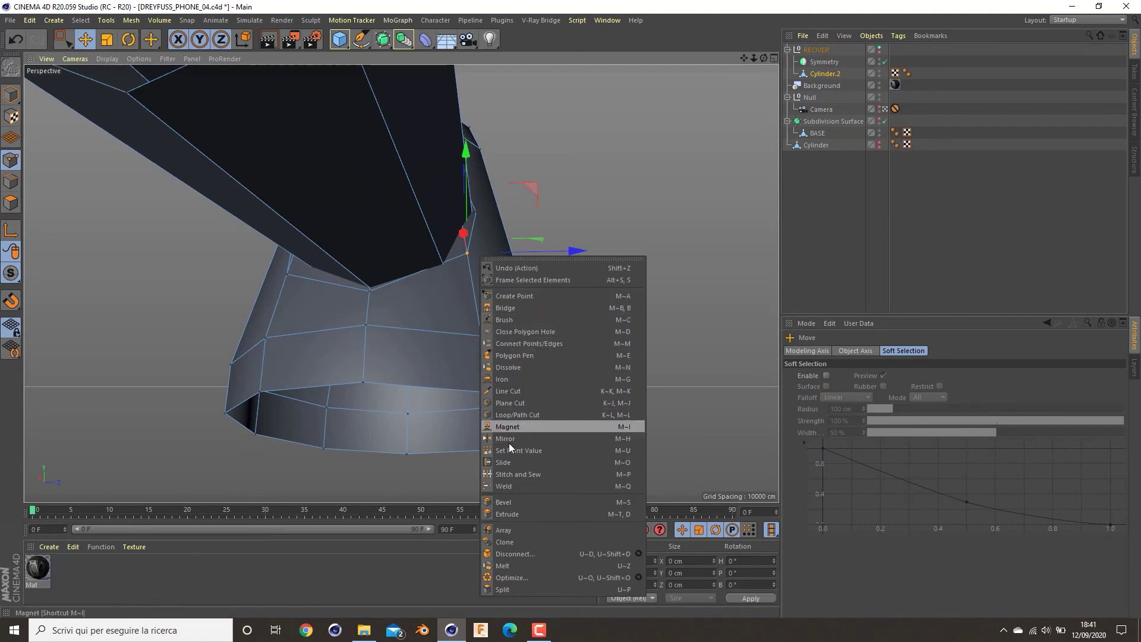
click(512, 463)
drag(468, 272, 468, 271)
alt+drag(467, 272, 622, 299)
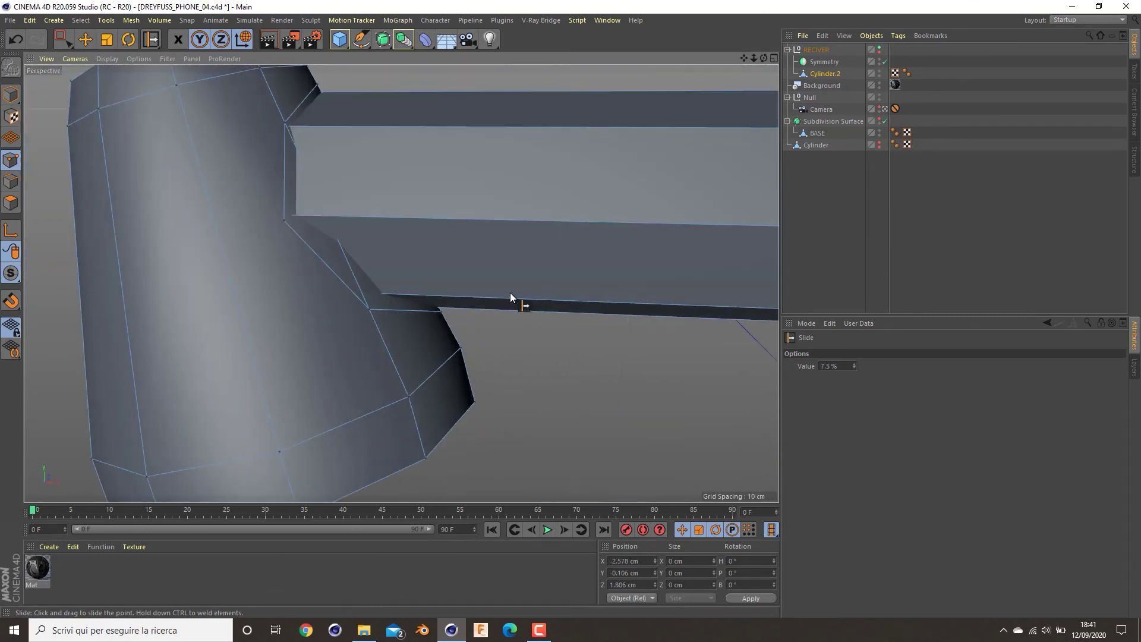
- Cut a loop around the handle just outside the cup at an offset of about 76.4%
alt+drag(118, 285, 336, 223)
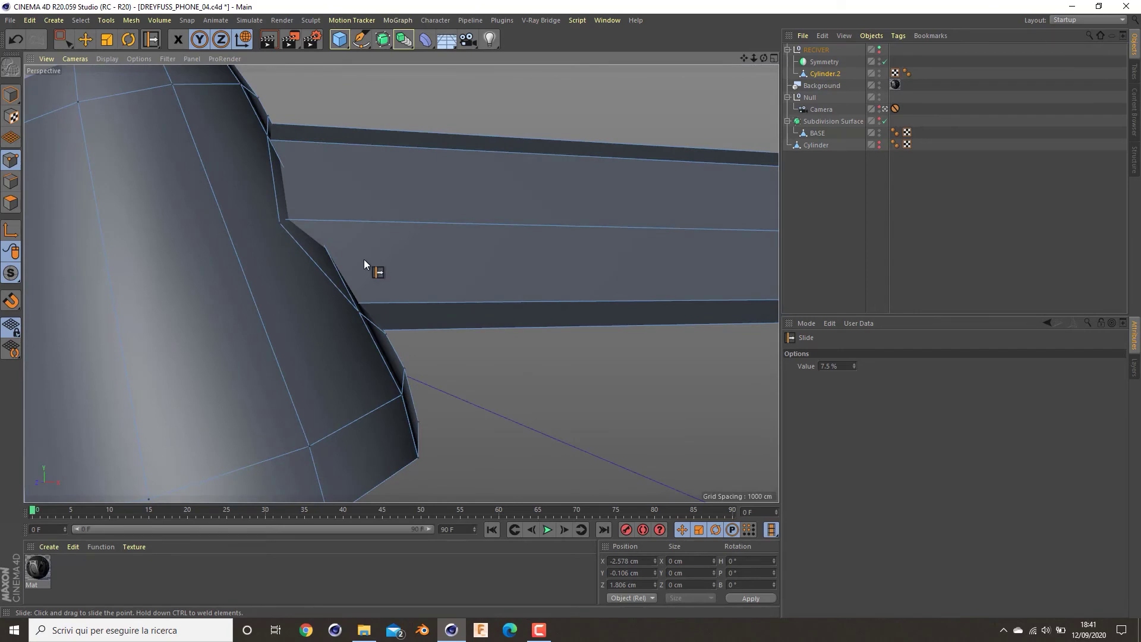
key(k)
key(l)
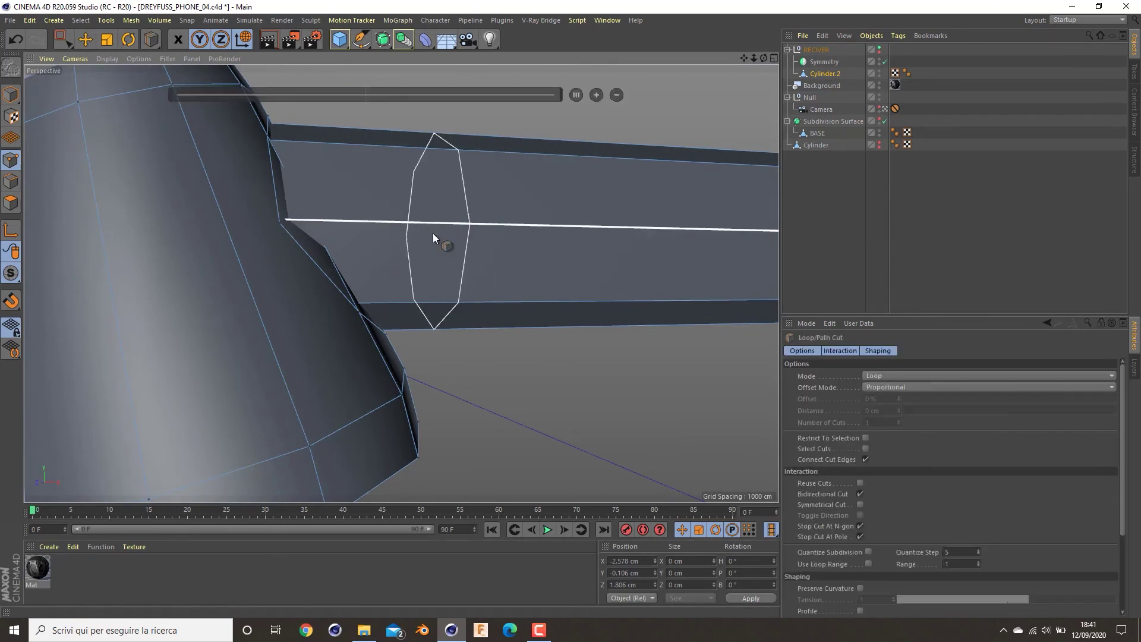
alt+drag(373, 229, 308, 270)
middle_click(423, 419)
middle_click(422, 420)
scroll(350, 351, up, 3)
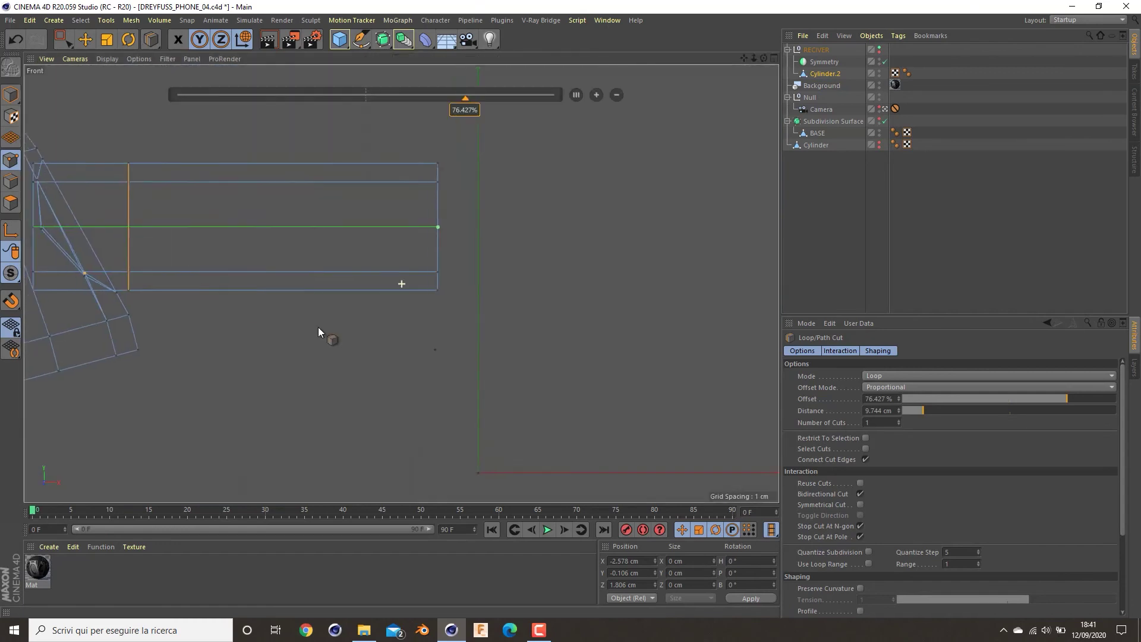
alt+middle_drag(319, 327, 511, 371)
- Remove the short piece of the handle between the new loop and its end inside the cup
key(space)
drag(202, 348, 203, 348)
key(F1)
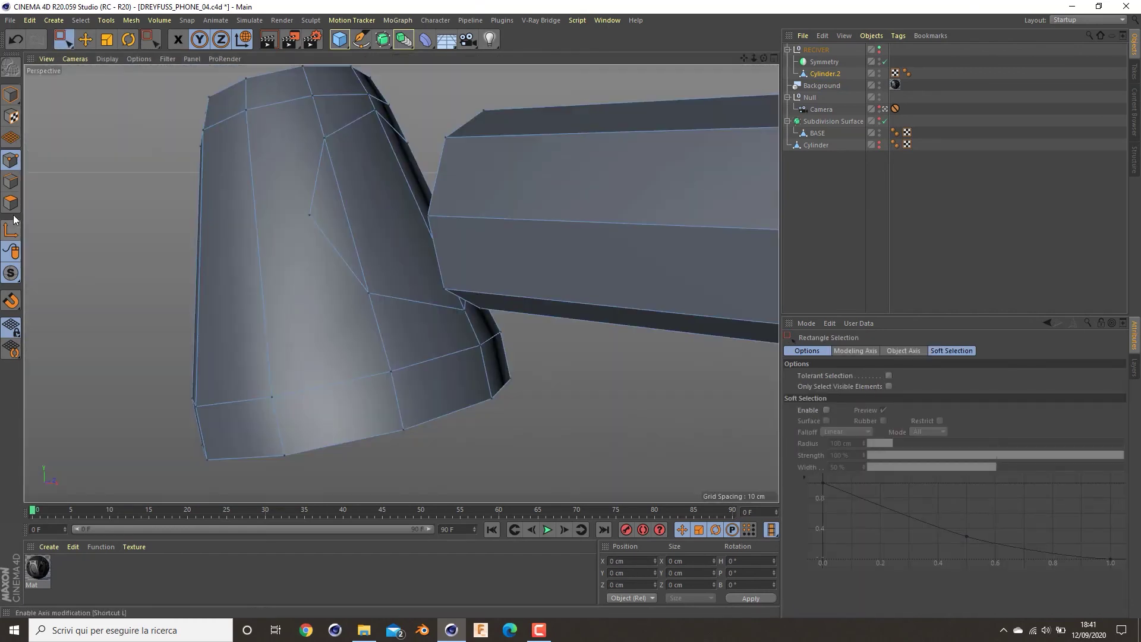
- Delete the cup polygons enclosed by the cut outline to open a hole facing the handle, and switch to edge mode
key(e)
click(357, 208)
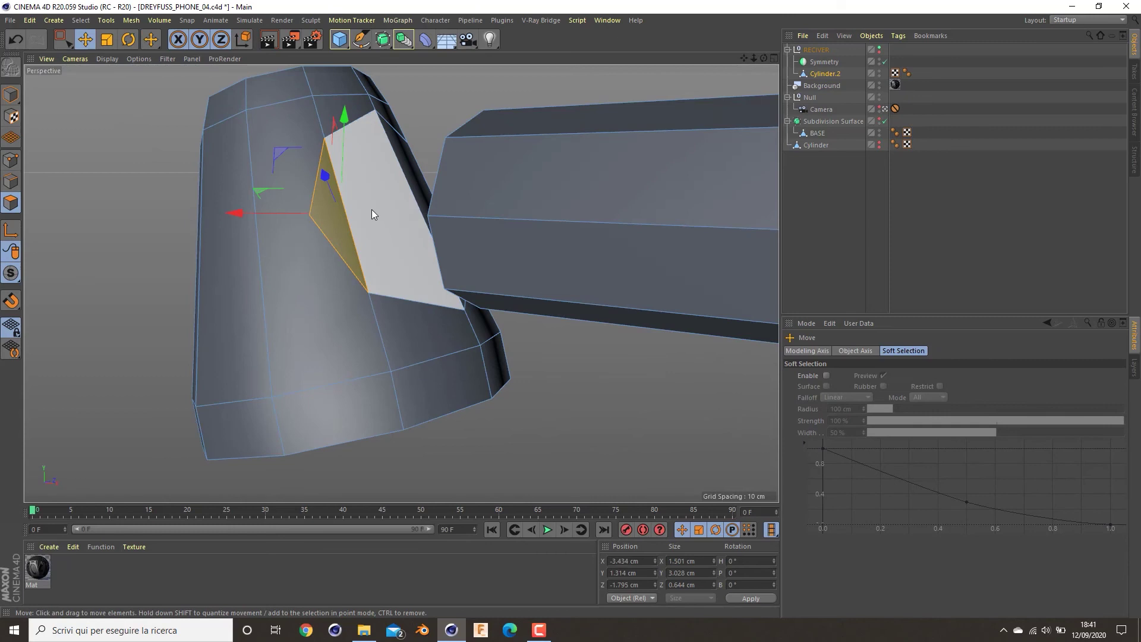
alt+drag(393, 220, 359, 257)
shift+click(501, 253)
key(Delete)
click(11, 182)
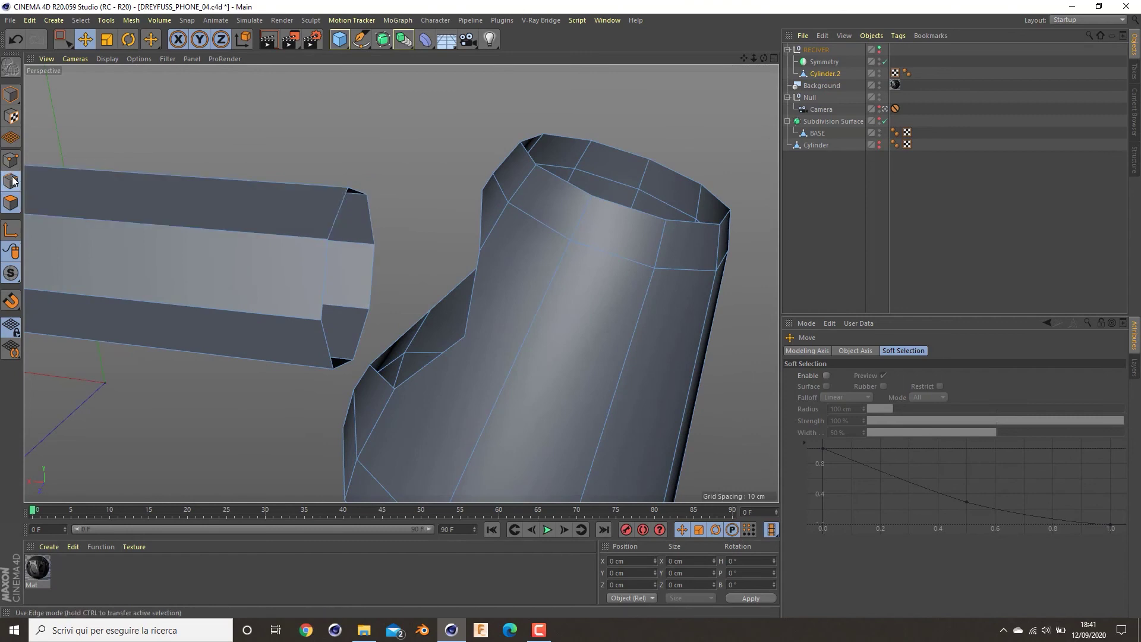
- Extrude the edge loop at the handle's open end about 0.2 cm toward the cup
double_click(334, 224)
drag(272, 283, 298, 283)
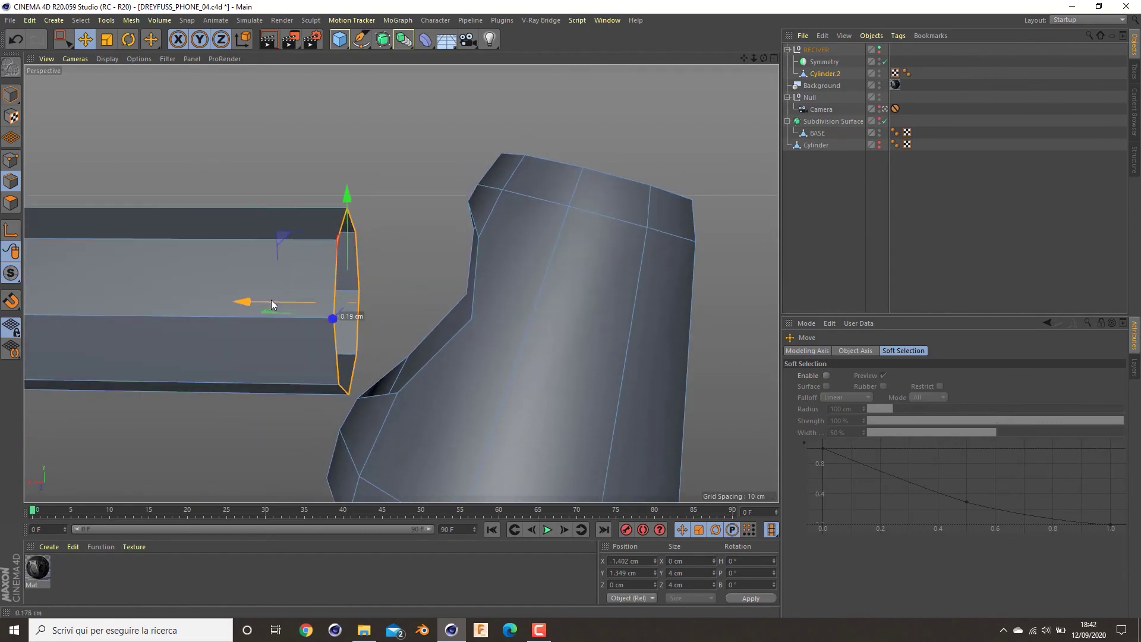
key(d)
drag(373, 260, 416, 354)
key(e)
click(451, 223)
- Switch to point mode and weld the handle's bottom end point to the lowest corner of the cup opening
click(12, 161)
alt+drag(291, 309, 337, 380)
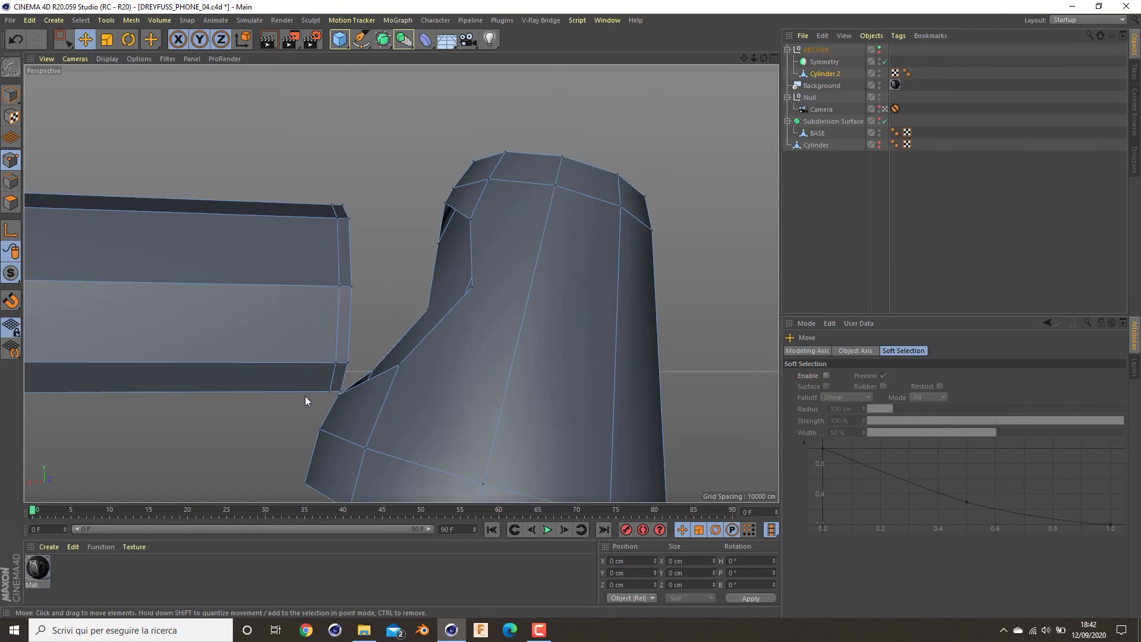
key(m)
key(q)
click(340, 393)
alt+drag(341, 393, 377, 358)
- Weld the handle's lower front end point onto the matching lower front corner of the cup opening
key(e)
shift+click(396, 359)
alt+drag(417, 265, 422, 250)
key(m)
key(q)
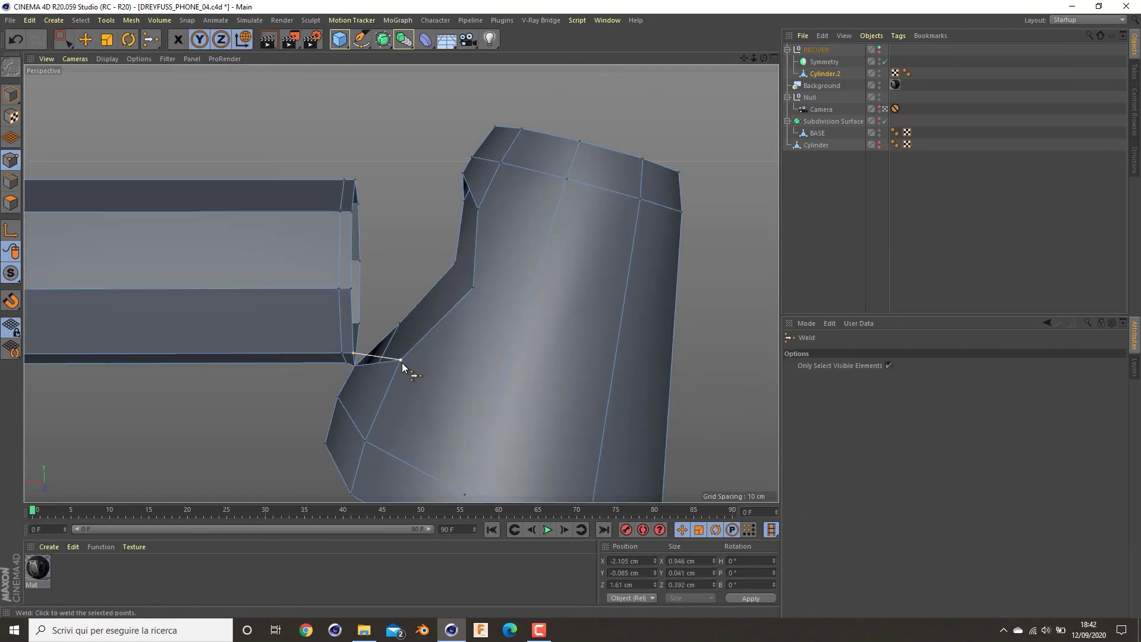
click(401, 350)
- Weld the handle's middle front end point onto the cup opening's middle front corner, keeping the cup point's position
key(e)
click(353, 277)
shift+click(473, 274)
key(m)
key(q)
click(418, 245)
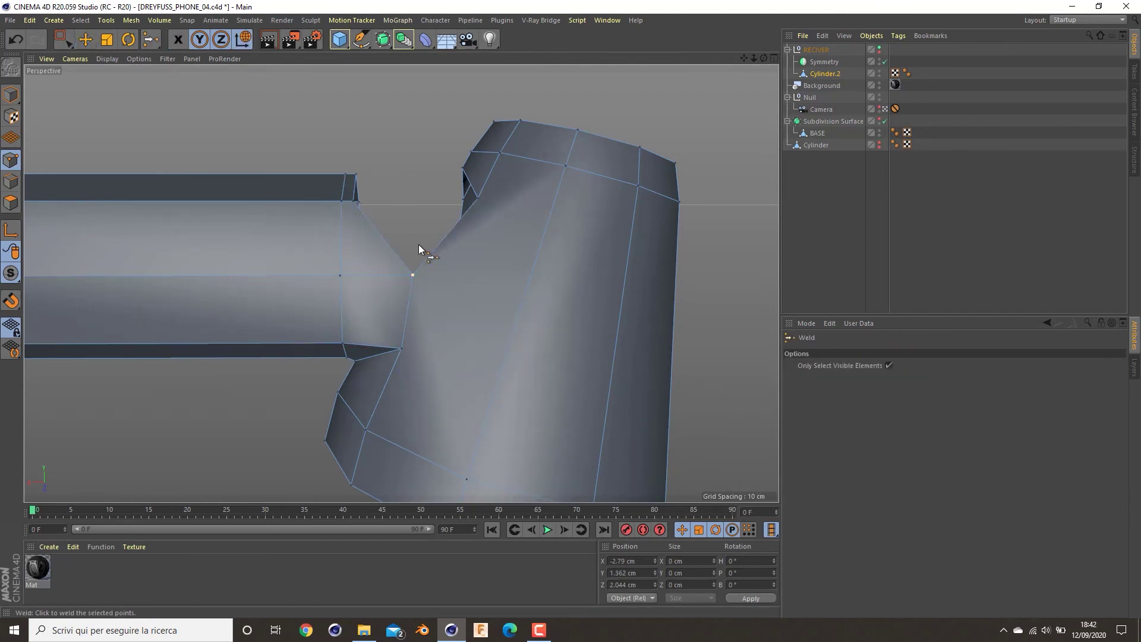
alt+drag(419, 246, 444, 279)
key(ctrl+z)
click(499, 312)
- Weld the handle's upper front end point onto the upper front corner of the cup opening
alt+drag(489, 312, 505, 320)
key(e)
click(376, 240)
shift+click(502, 230)
key(m)
key(q)
click(501, 230)
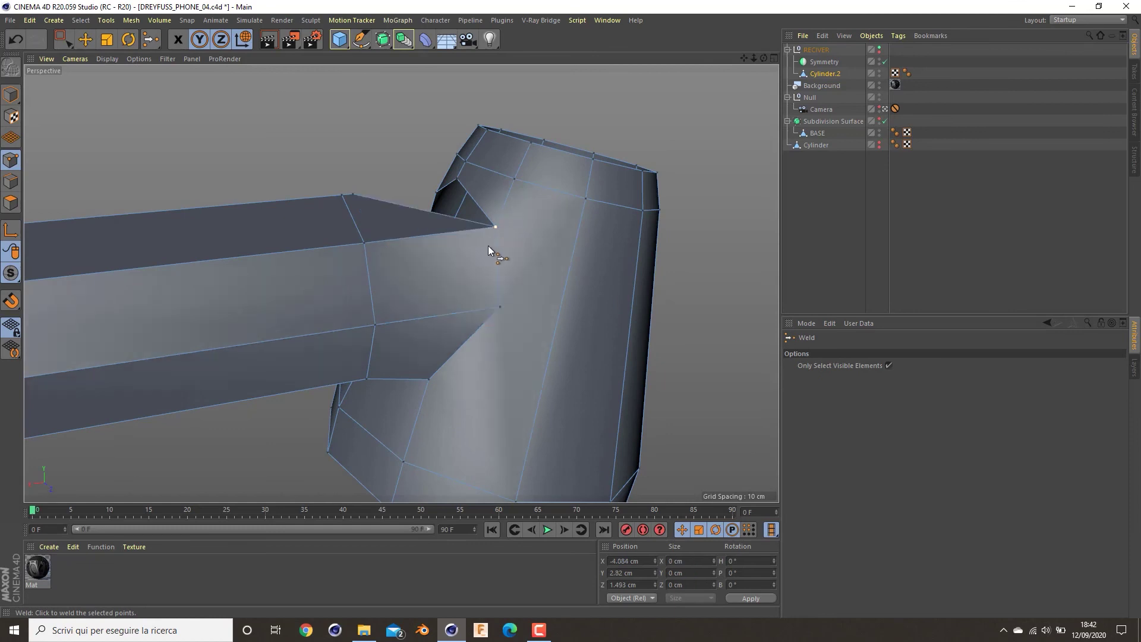
- Weld the handle's top centre end point onto the topmost point of the cup opening
alt+drag(487, 244, 563, 291)
key(e)
shift+click(391, 225)
key(m)
key(q)
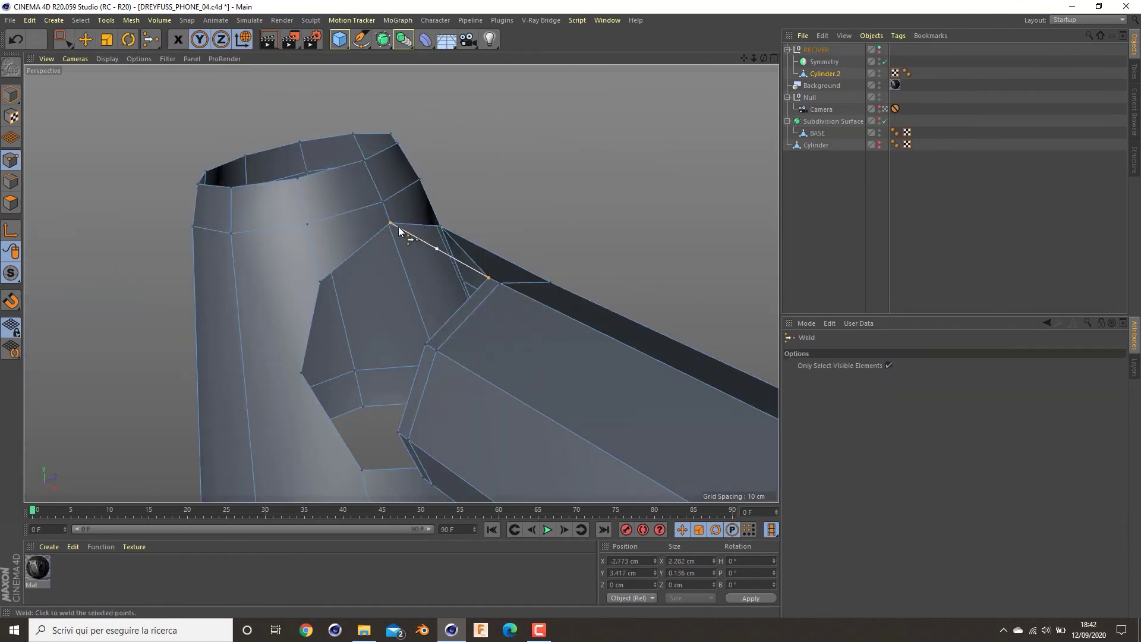
click(392, 225)
- Weld the handle's upper rear end point onto the cup opening's upper rear corner, keeping the cup point's position
alt+drag(404, 250, 504, 322)
key(e)
click(488, 330)
shift+click(329, 314)
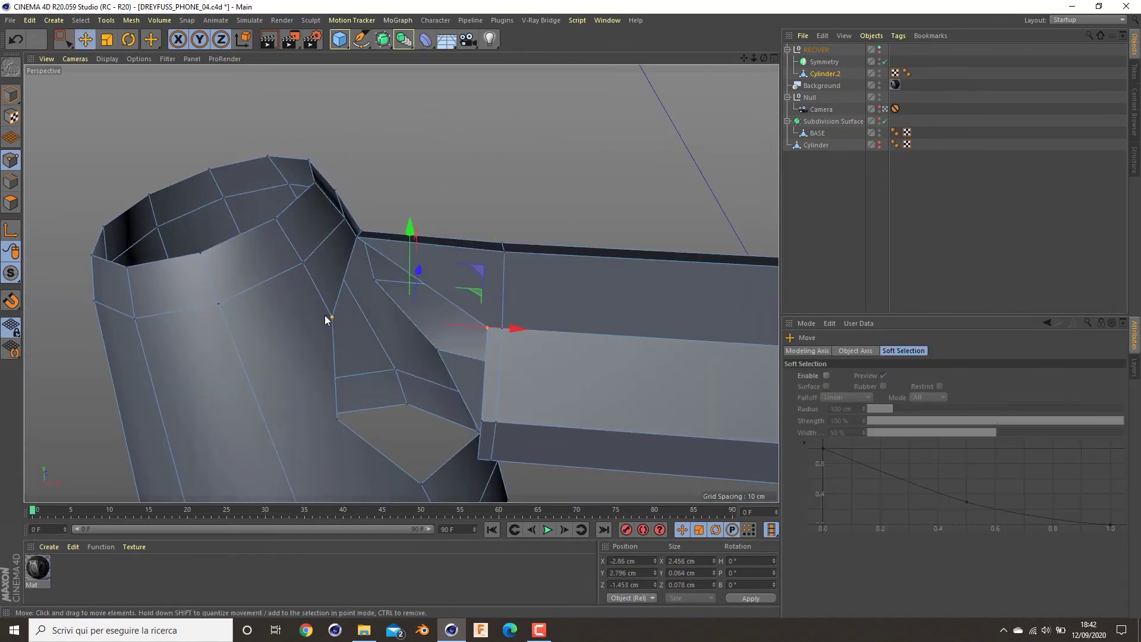
key(m)
key(q)
click(410, 321)
alt+middle_drag(446, 334, 444, 305)
key(ctrl+z)
click(326, 286)
- Weld the handle's middle rear end point onto the middle rear corner of the cup opening
alt+middle_drag(456, 382, 461, 303)
key(e)
click(489, 310)
shift+click(342, 311)
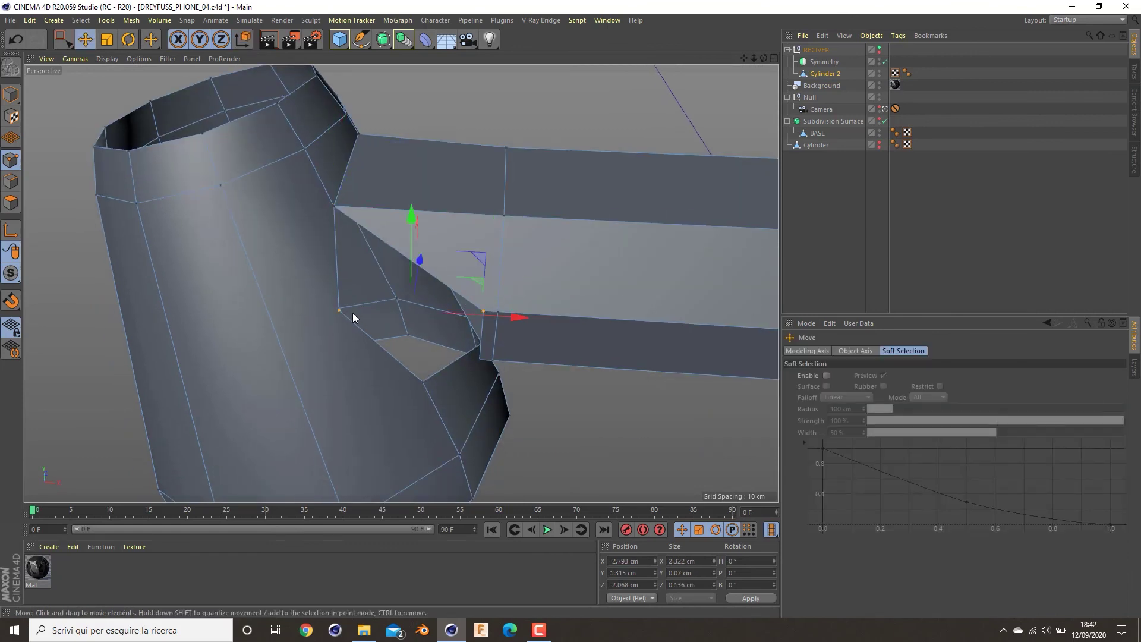
key(m)
key(q)
click(340, 310)
- Weld the handle's lower rear end point onto the cup opening's remaining lower rear corner
alt+middle_drag(440, 358, 445, 318)
key(e)
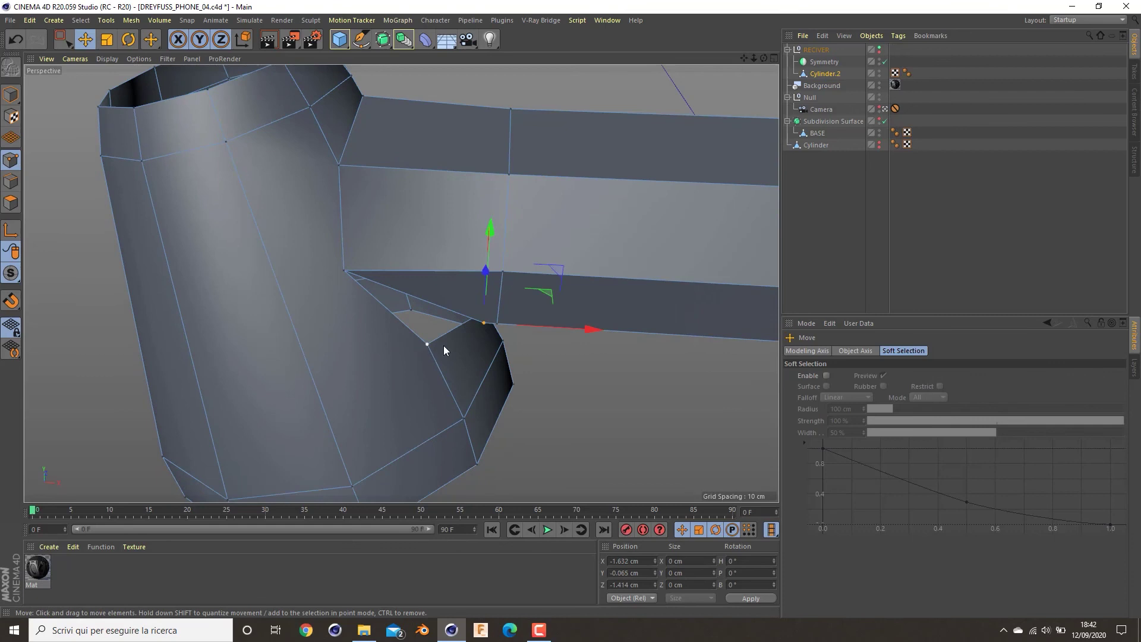
key(m)
key(q)
click(426, 342)
alt+drag(449, 343, 573, 301)
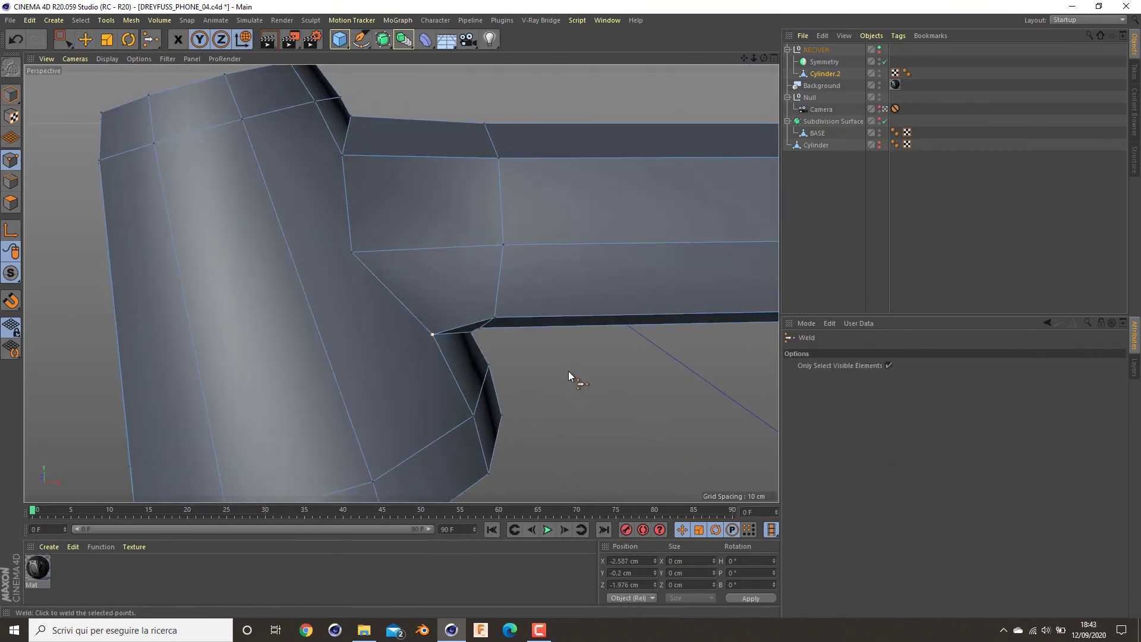
- Try to mirror the joined receiver half by nesting Cylinder.2 under the Symmetry object
key(e)
click(627, 345)
drag(825, 74, 826, 62)
alt+right_drag(567, 293, 451, 290)
alt+drag(555, 296, 573, 308)
alt+middle_drag(573, 308, 380, 273)
alt+drag(381, 273, 475, 202)
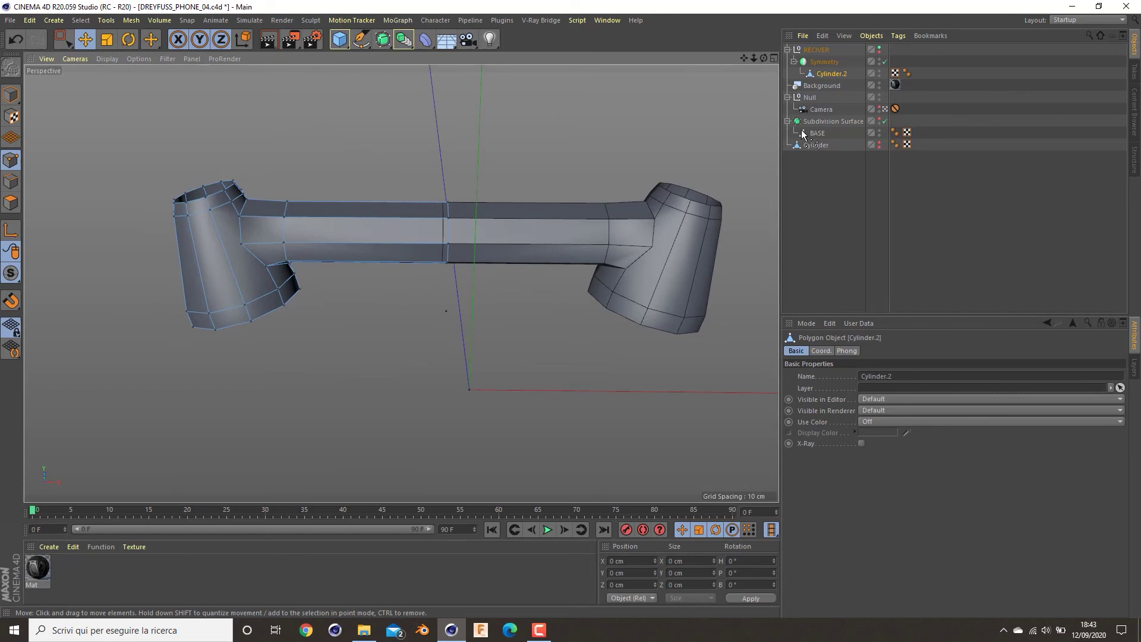
key(ctrl+z)
- Reset the Symmetry object's Y and Z positions to 0 cm and nest Cylinder.2 under it
click(826, 74)
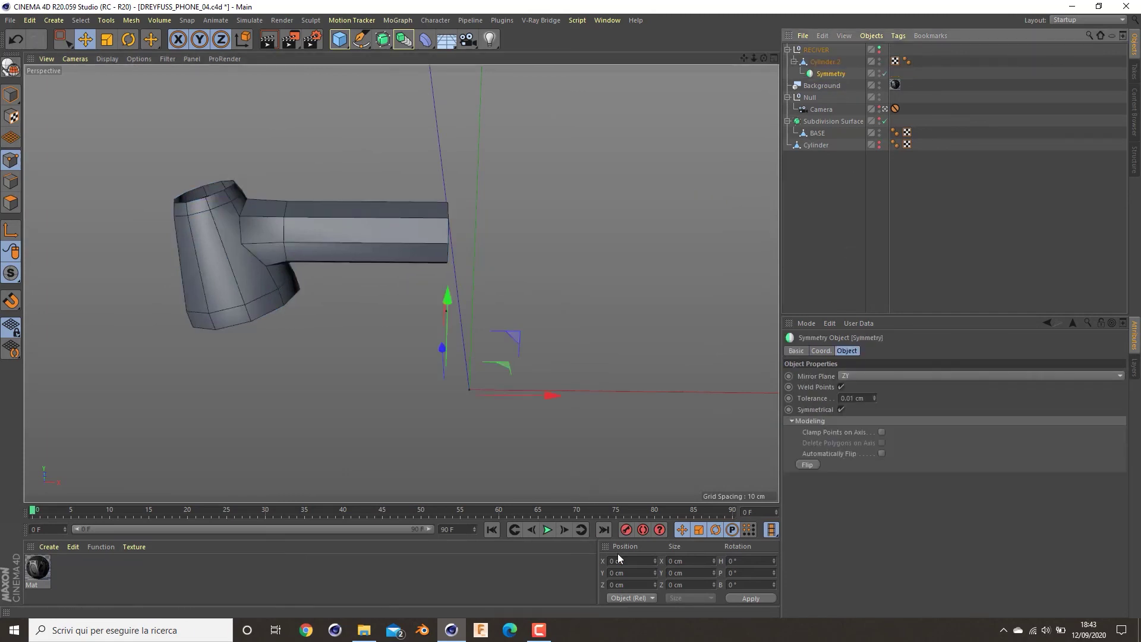
right_click(655, 574)
right_click(655, 584)
drag(820, 76, 829, 64)
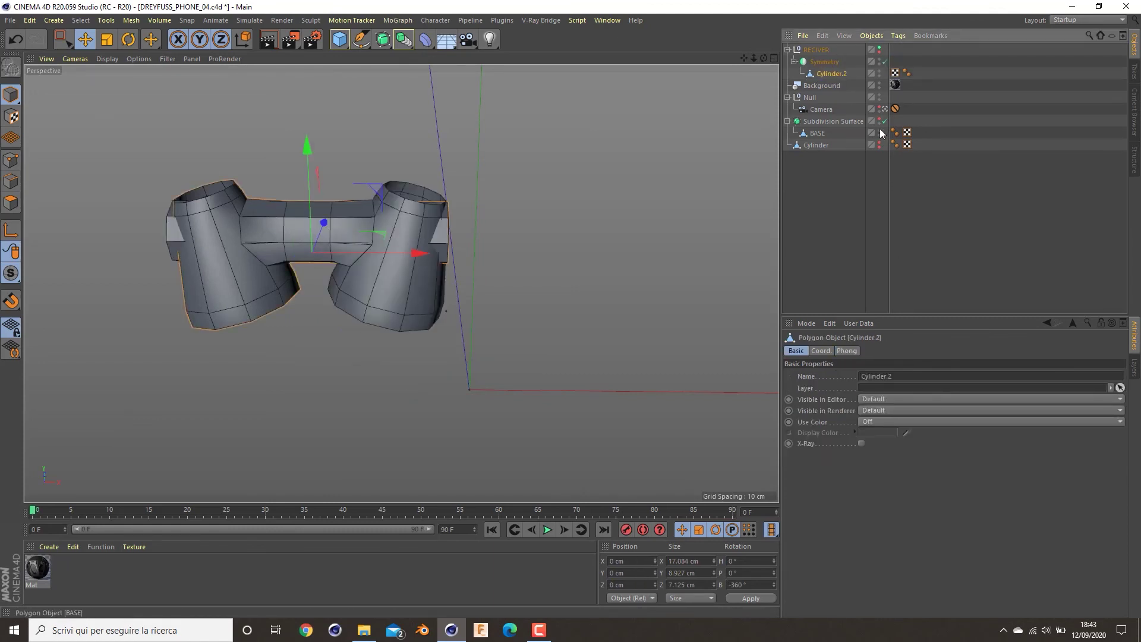
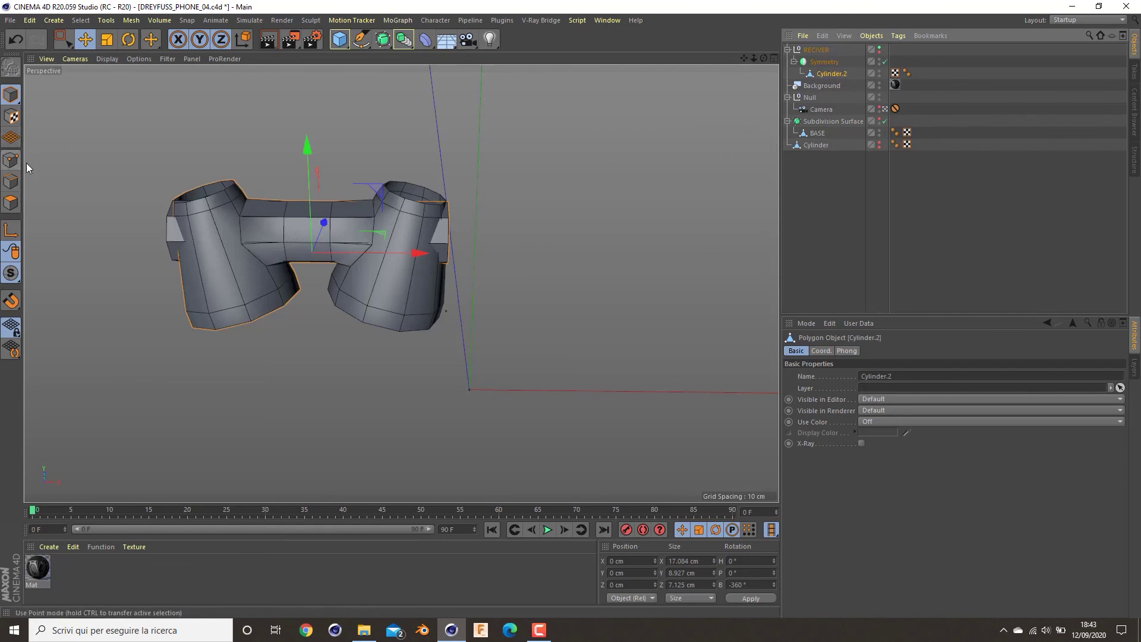
- Move the Symmetry object along X to the handle's open end so the two receiver halves meet
click(819, 63)
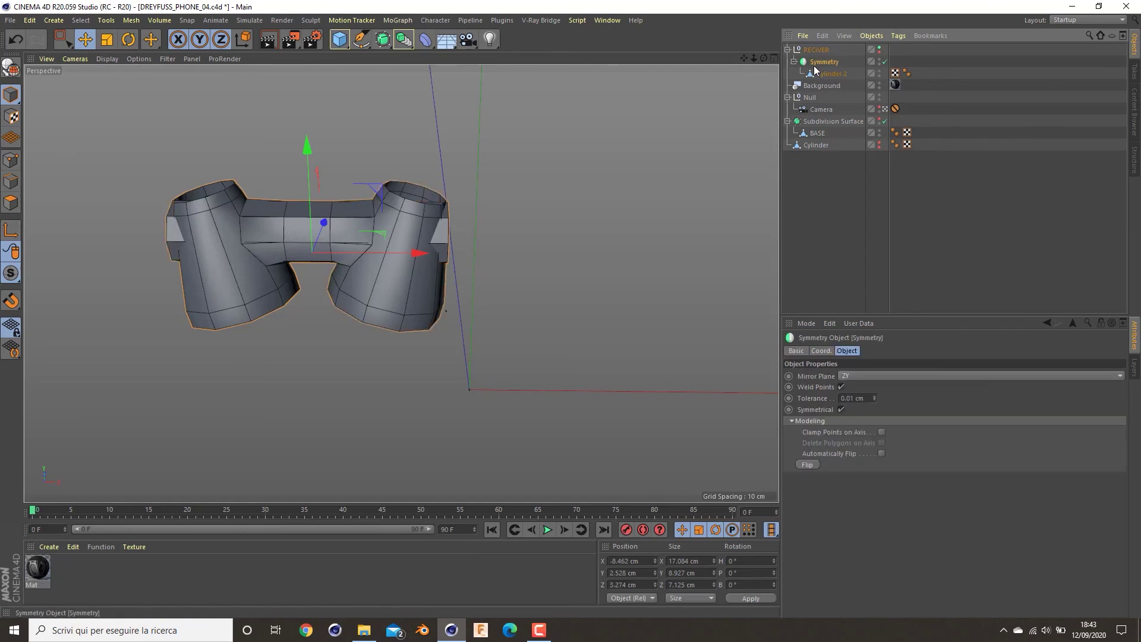
drag(410, 269, 533, 271)
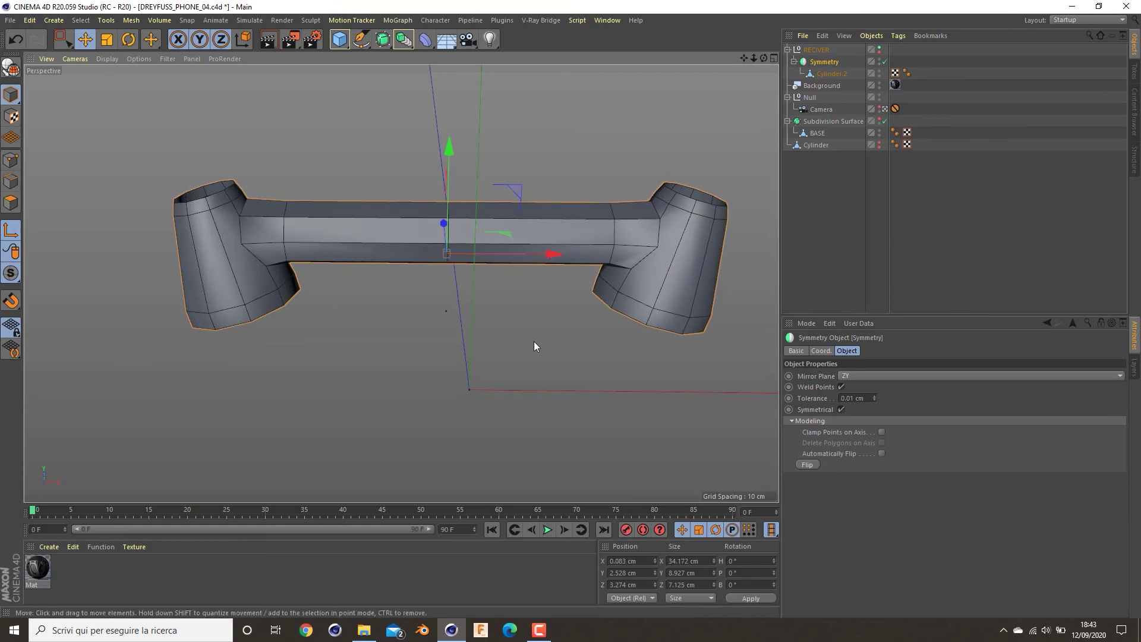
click(447, 333)
alt+drag(386, 197, 411, 211)
alt+middle_drag(301, 269, 380, 297)
alt+drag(380, 298, 355, 298)
- Add a Subdivision Surface inside the RECIVER group and nest the Symmetry object under it
click(820, 62)
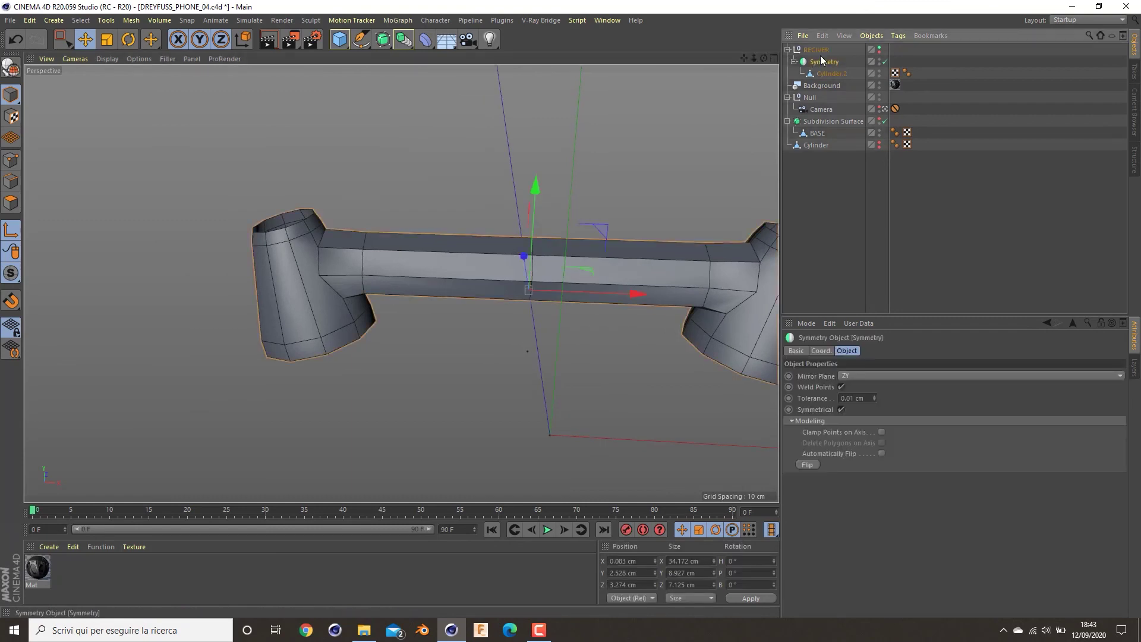
drag(384, 45, 422, 50)
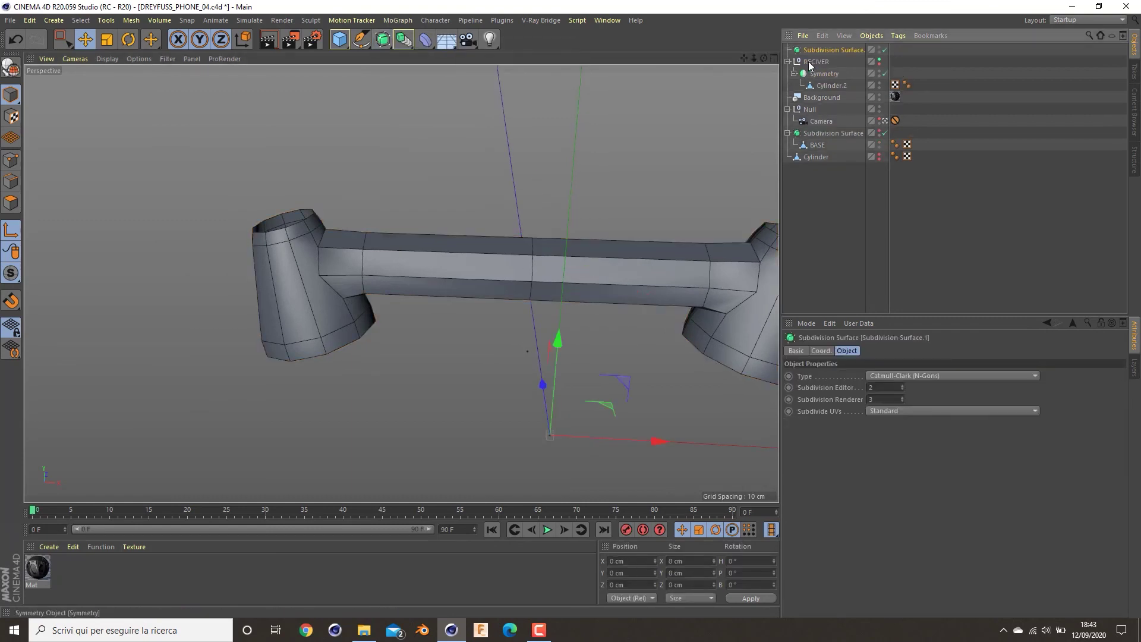
drag(815, 67, 826, 62)
click(921, 81)
alt+drag(517, 319, 378, 296)
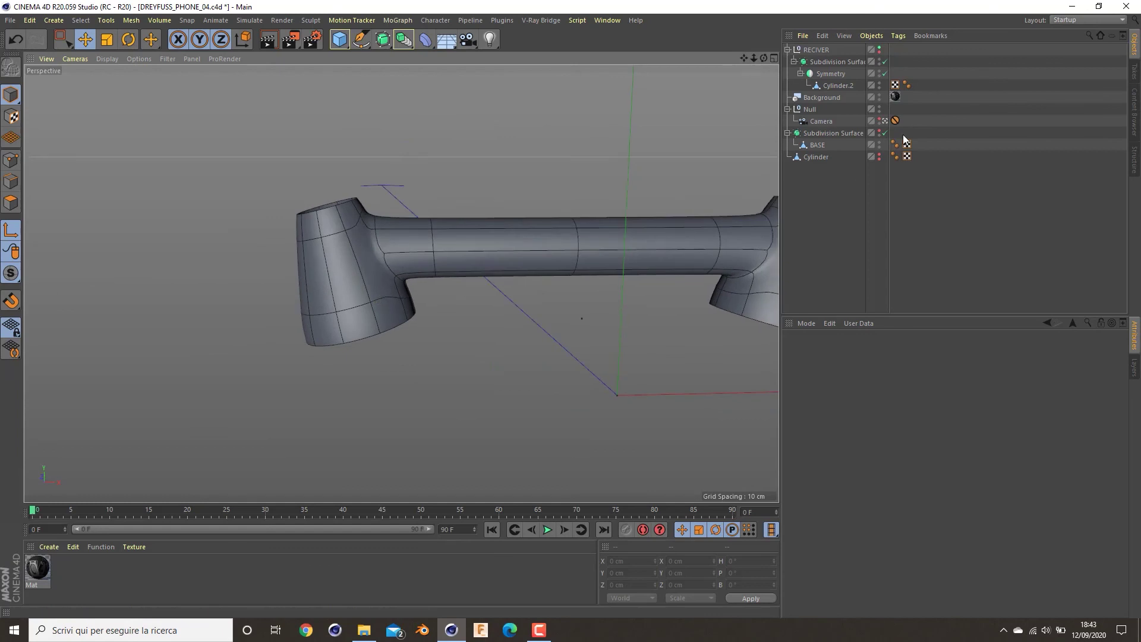
- Disable the receiver's Subdivision Surface and loop-cut the cup of Cylinder.2 at an offset of about 42.3%
click(829, 86)
alt+middle_drag(491, 298, 536, 323)
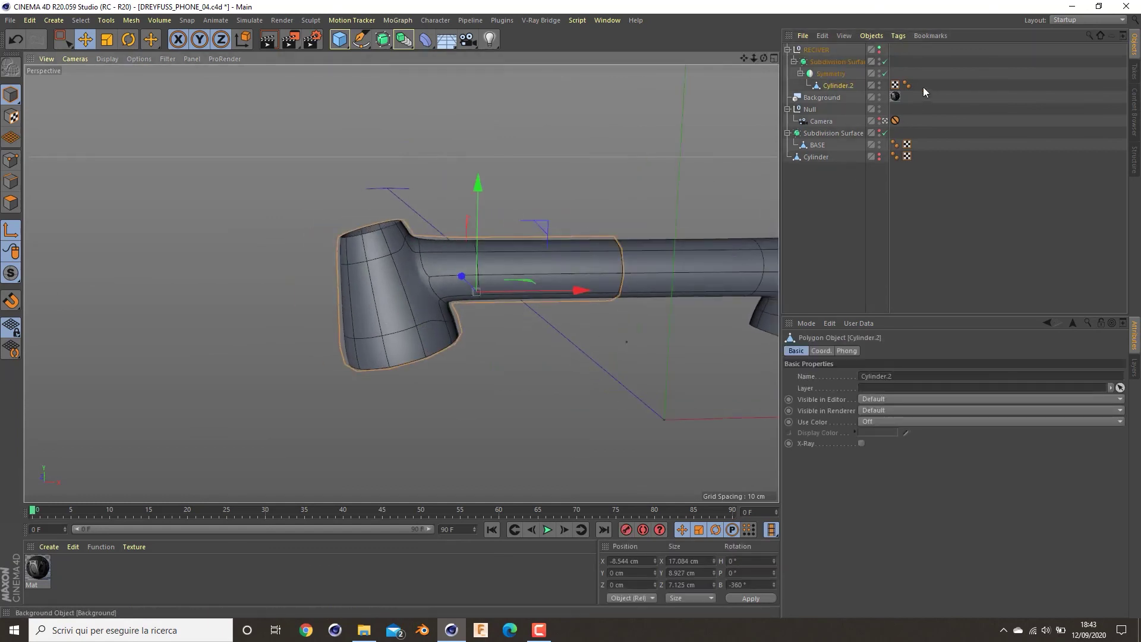
click(885, 61)
scroll(493, 252, up, 1)
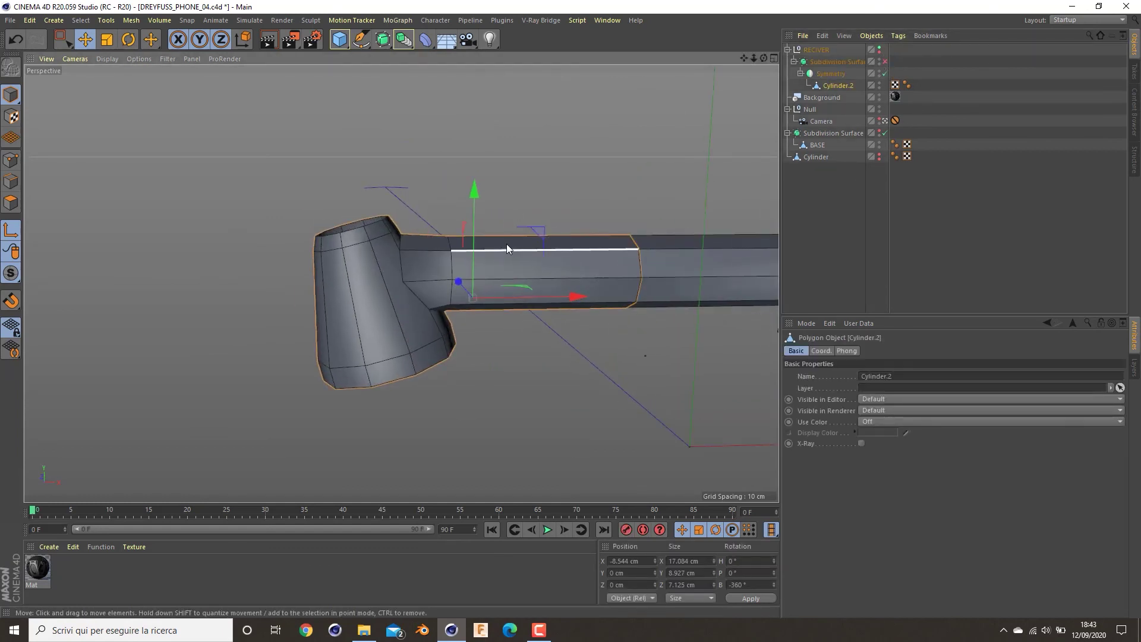
key(k)
key(l)
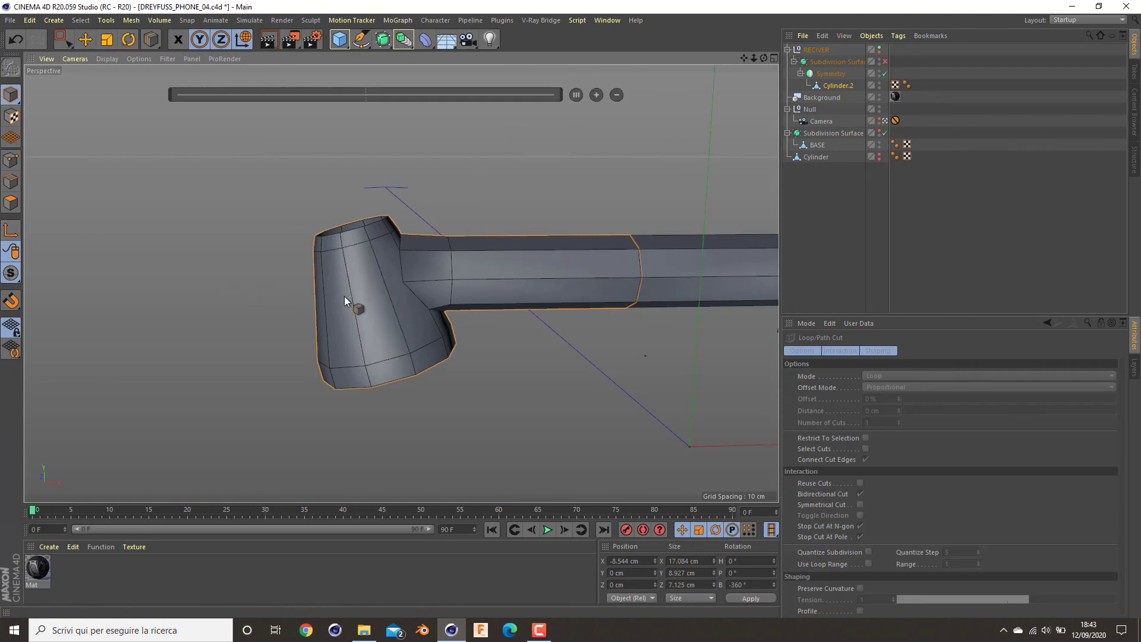
click(14, 162)
click(386, 285)
alt+right_drag(426, 294, 474, 293)
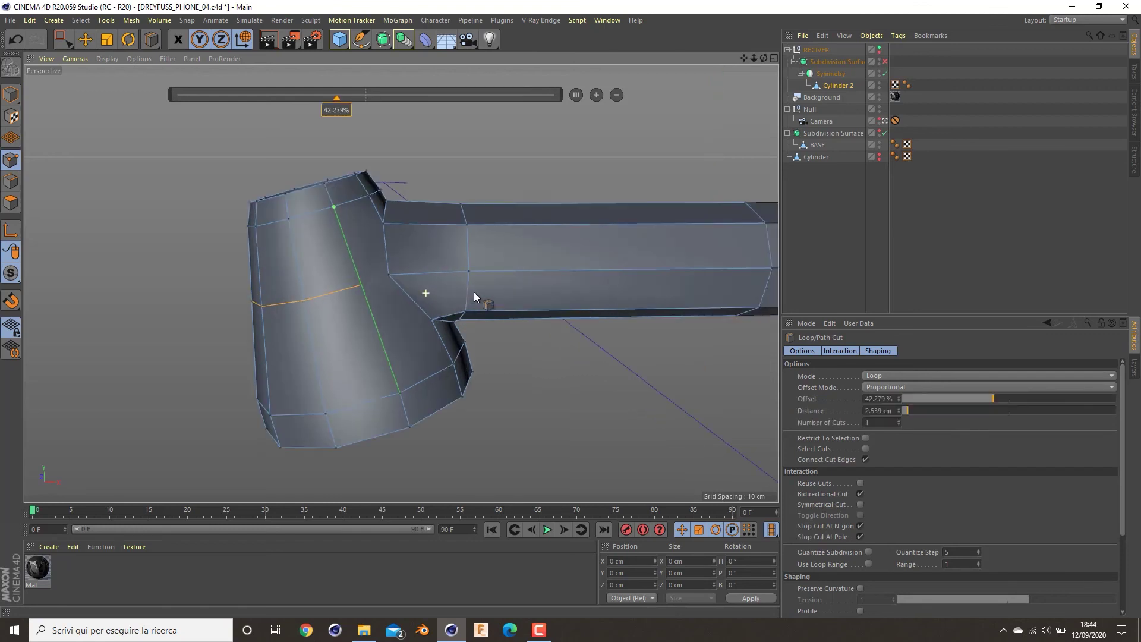
- Use Line Cut to connect the cup's new loop to the neighbouring handle junction points
key(e)
key(k)
key(k)
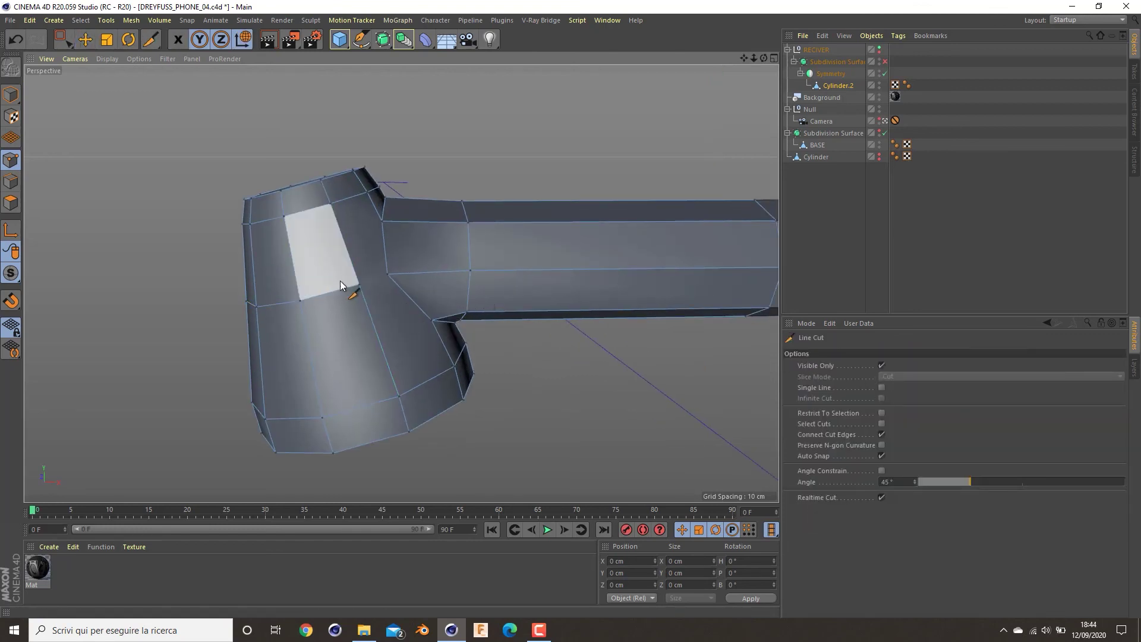
alt+drag(348, 299, 552, 306)
key(Escape)
- Add a loop cut around the handle just beside the junction ring at an offset of about 3.5%
alt+drag(196, 318, 276, 376)
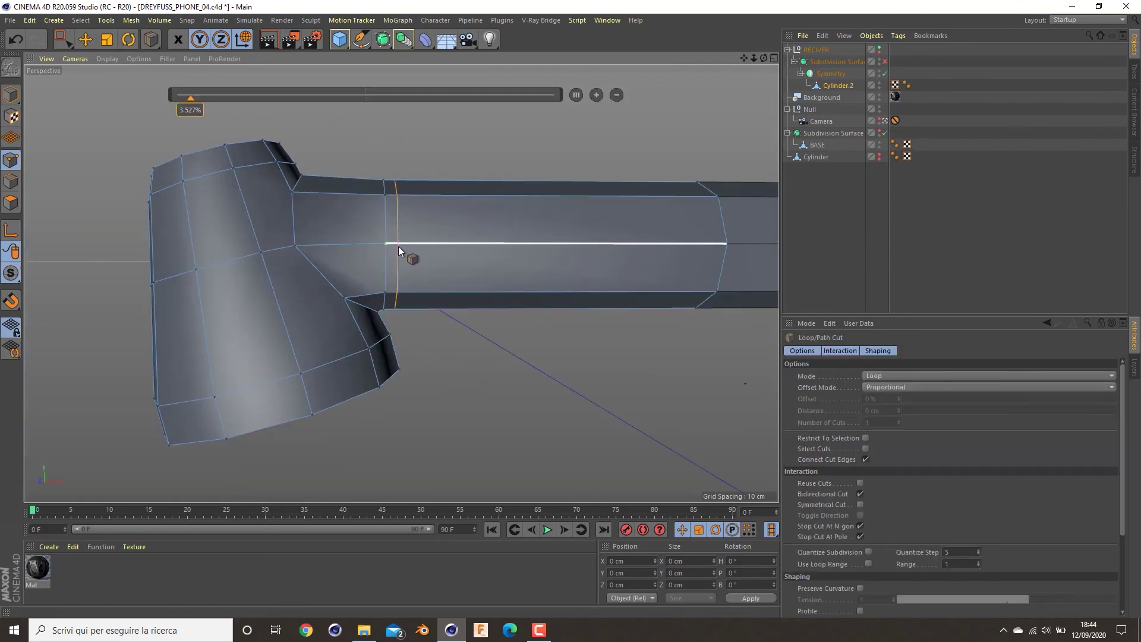
click(398, 246)
key(e)
- Slide the front-side points of the handle's junction ring along X toward the cup
click(385, 292)
alt+drag(411, 291, 352, 324)
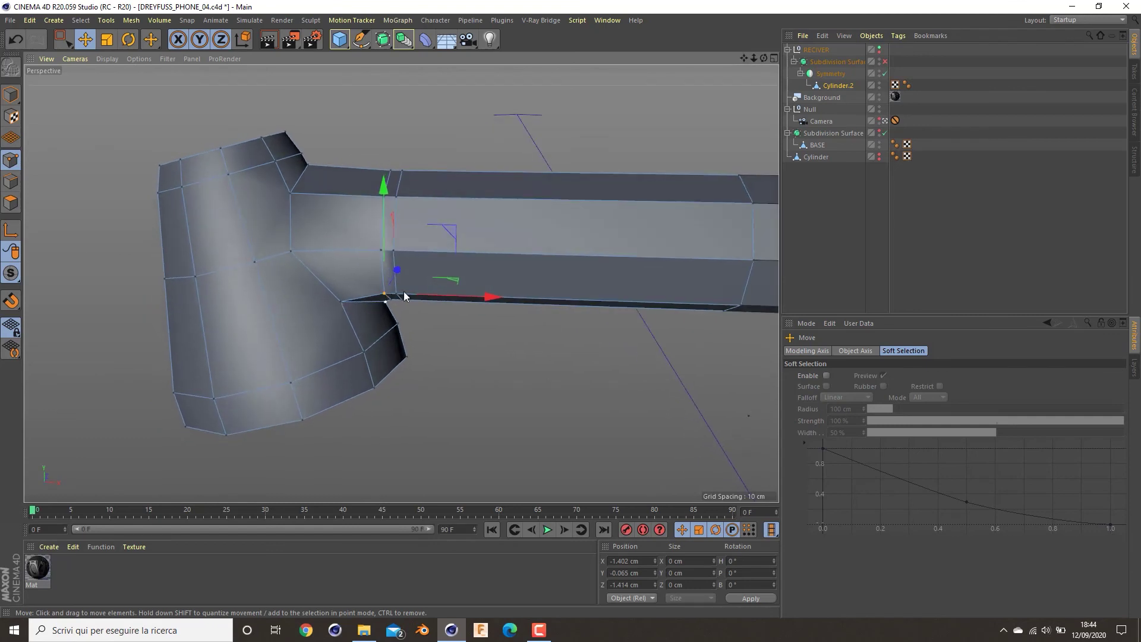
drag(419, 291, 408, 294)
click(380, 251)
drag(434, 252, 354, 246)
click(383, 196)
drag(432, 198, 344, 195)
click(389, 172)
drag(443, 173, 372, 169)
- Slide the rear-side points of the handle's junction ring along X toward the cup
alt+drag(377, 261, 466, 313)
click(432, 310)
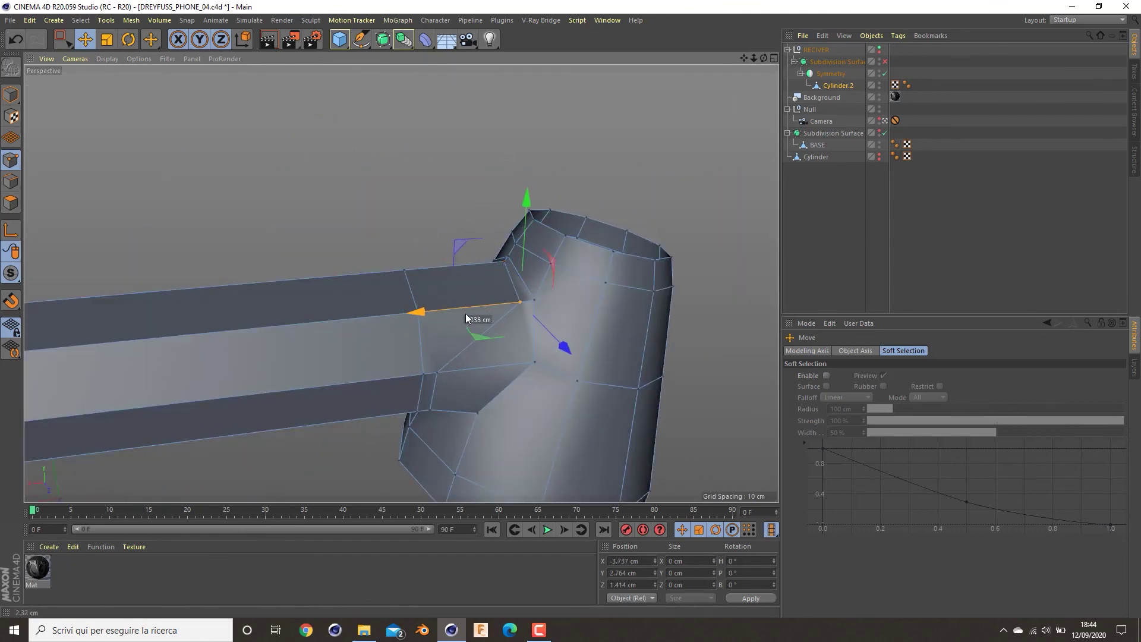
click(437, 372)
drag(395, 379, 479, 308)
click(453, 322)
drag(404, 325, 465, 318)
- Deselect the points and re-enable the receiver's Subdivision Surface to check the smoothed junction
scroll(429, 330, up, 3)
click(913, 212)
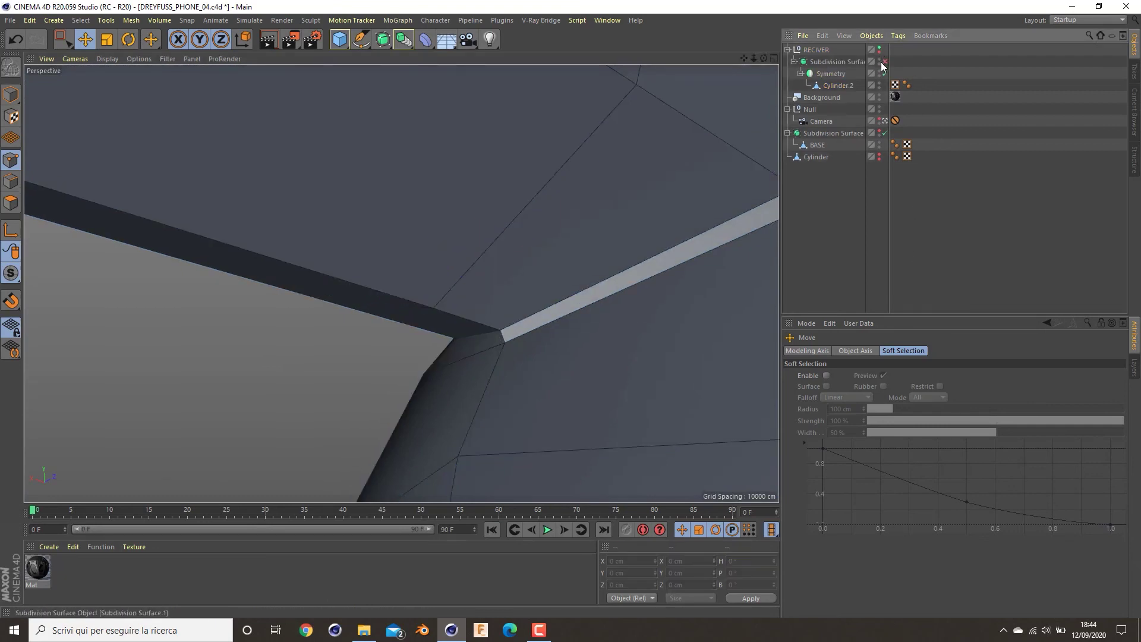
scroll(445, 299, down, 15)
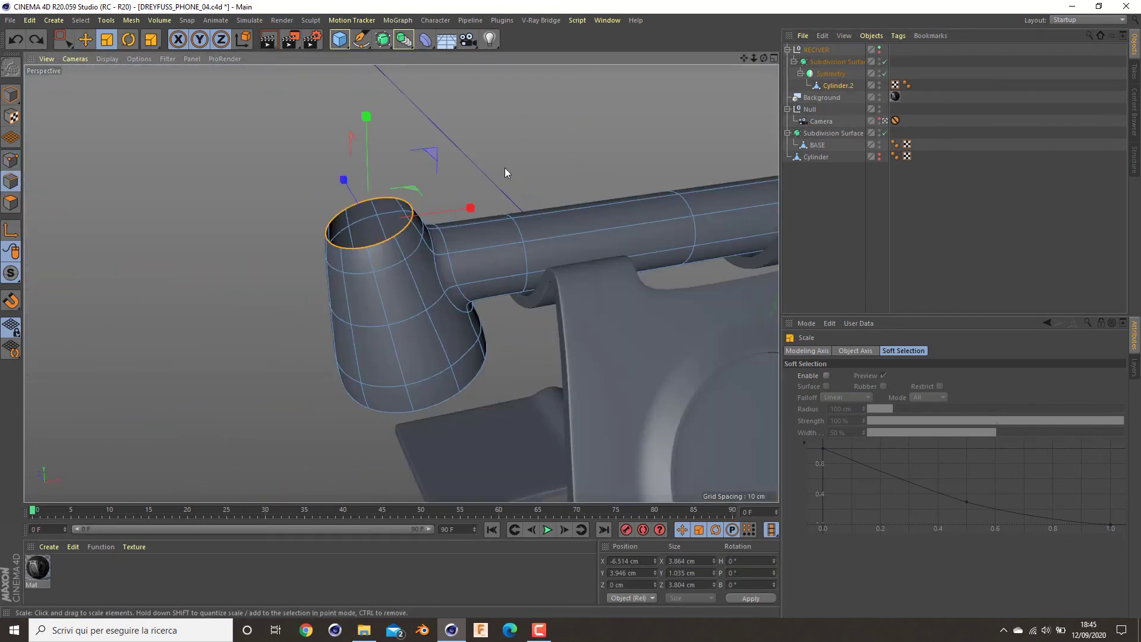
- Close the open narrow end of the cup with Close Polygon Hole
scroll(504, 173, up, 3)
right_click(524, 175)
click(538, 239)
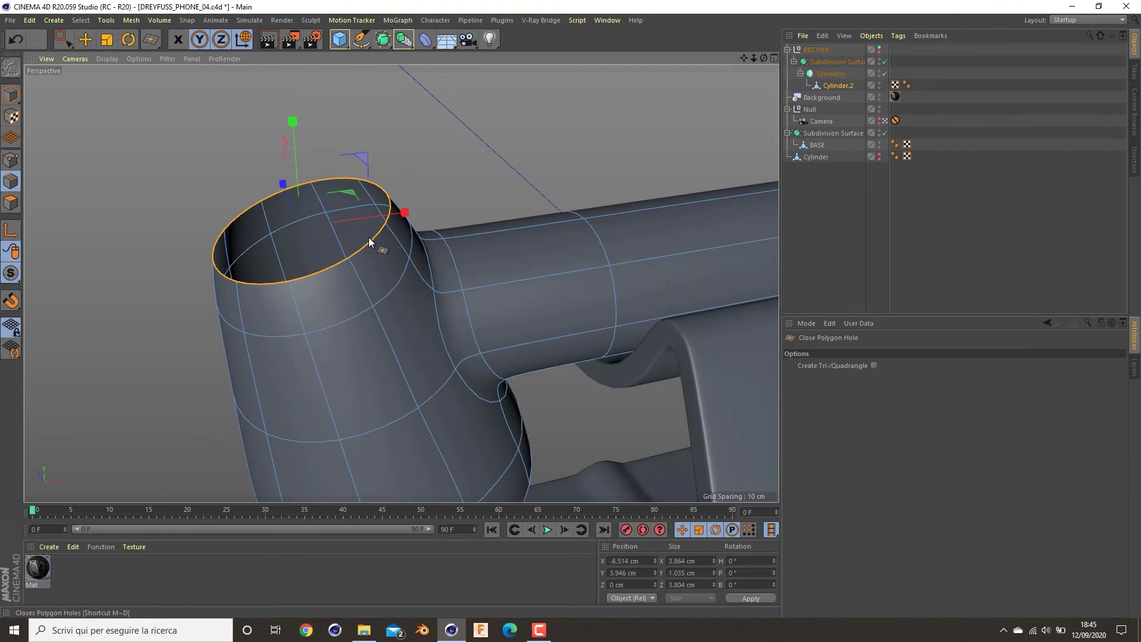
click(367, 240)
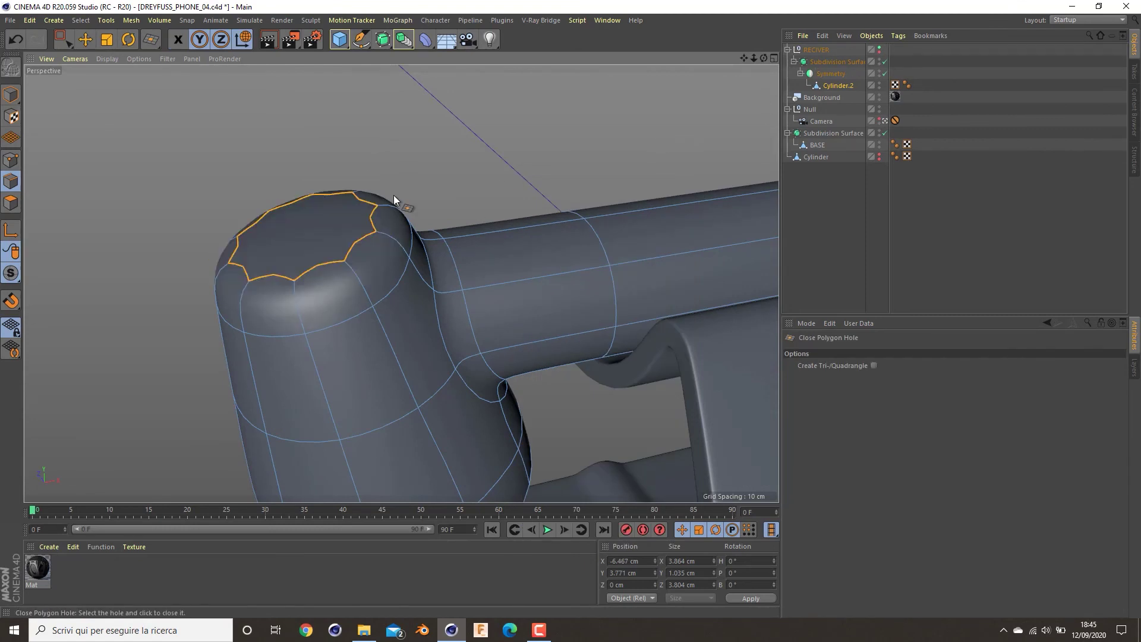
- Disable the receiver's Subdivision Surface and inset the cup's new cap polygon slightly with Extrude Inner
click(885, 61)
alt+drag(356, 215, 406, 260)
key(e)
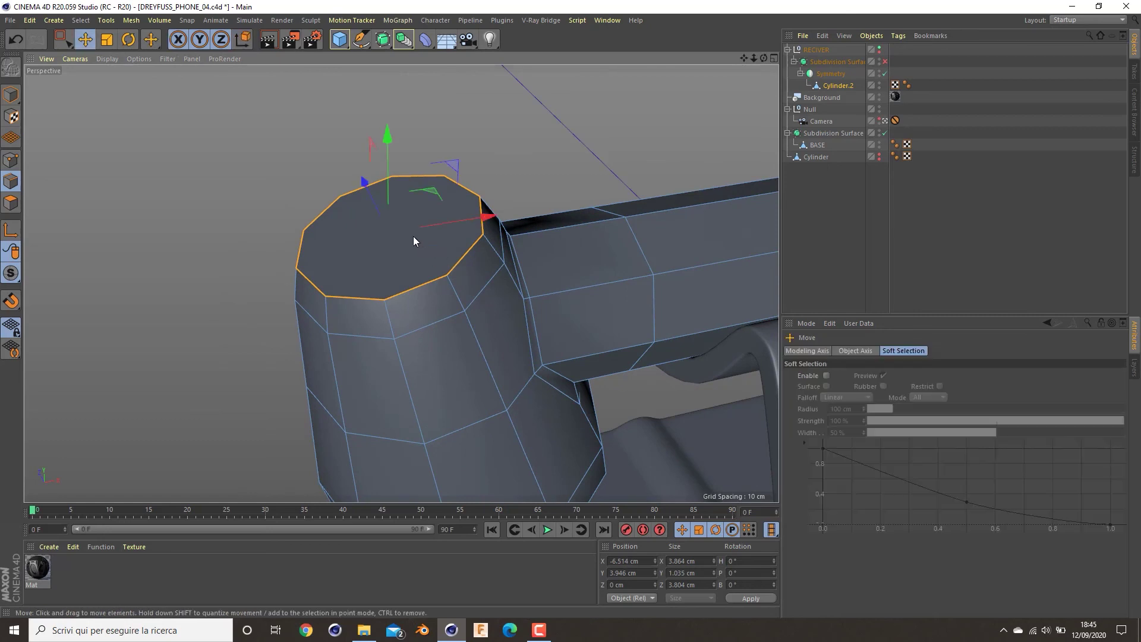
click(11, 203)
click(357, 227)
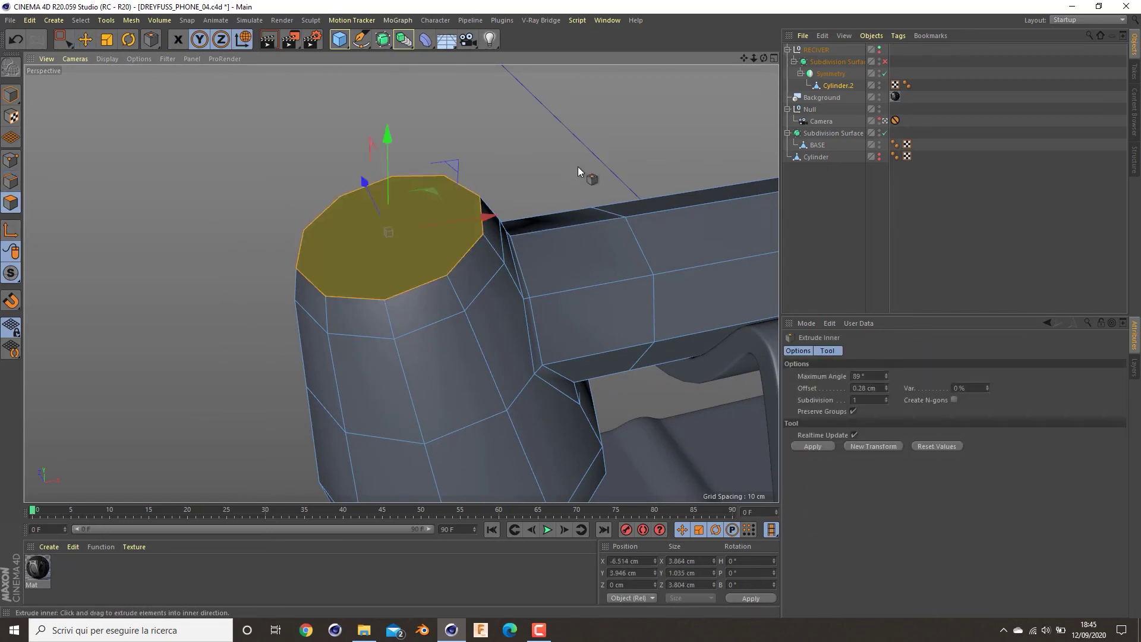
- Scale the cup's narrow end cap, together with its thin inset ring, down to about 3.2 cm along X
key(r)
key(F5)
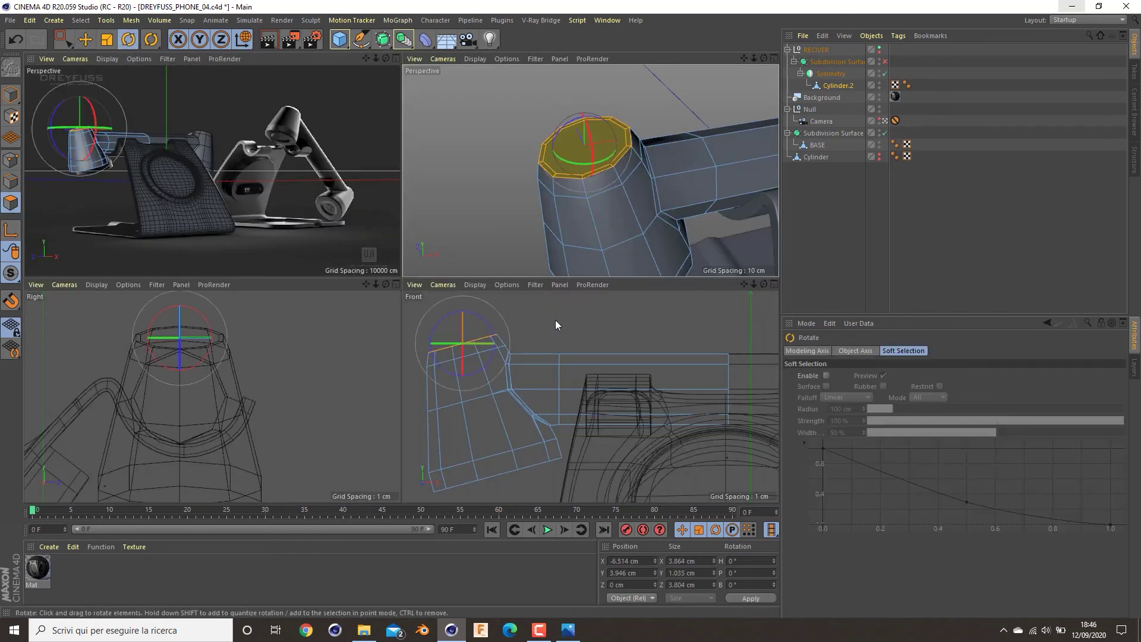
key(t)
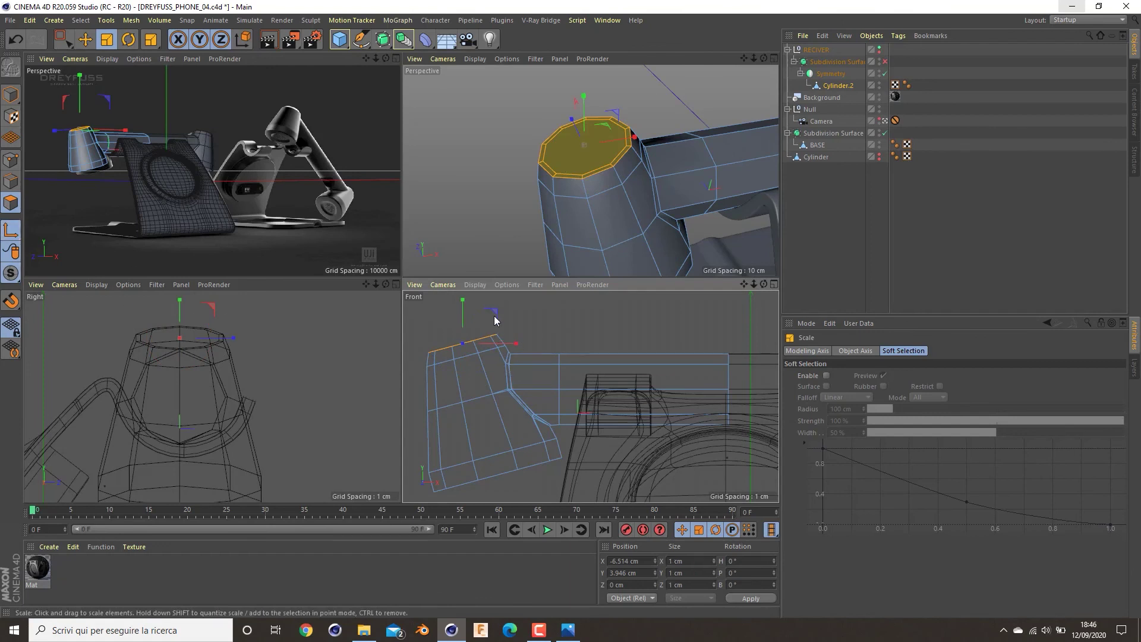
key(r)
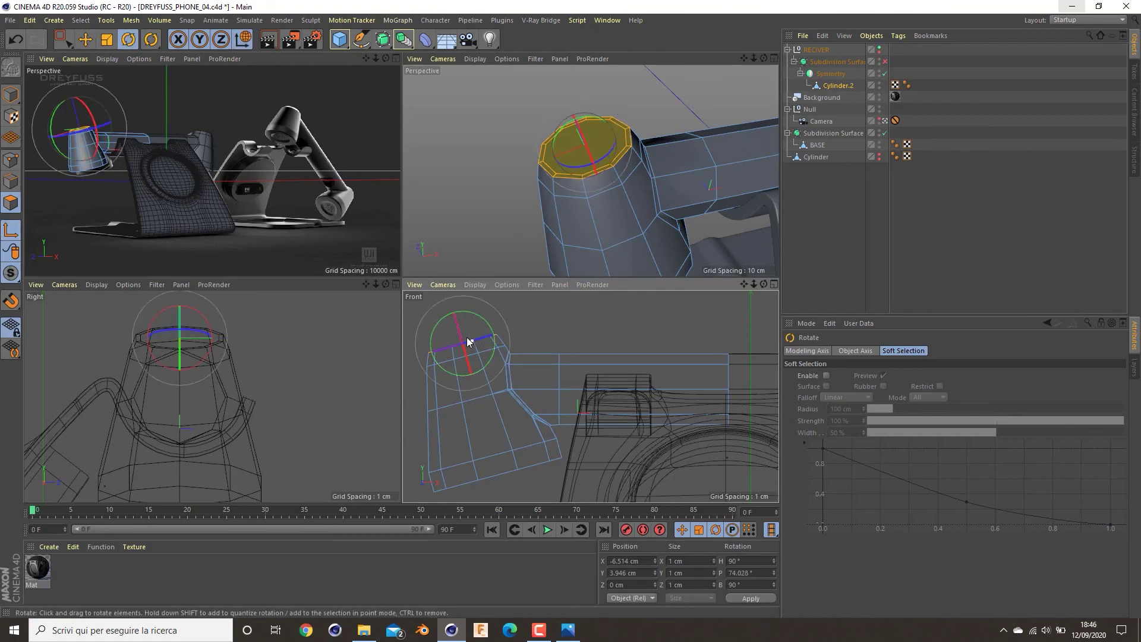
key(t)
drag(414, 358, 415, 358)
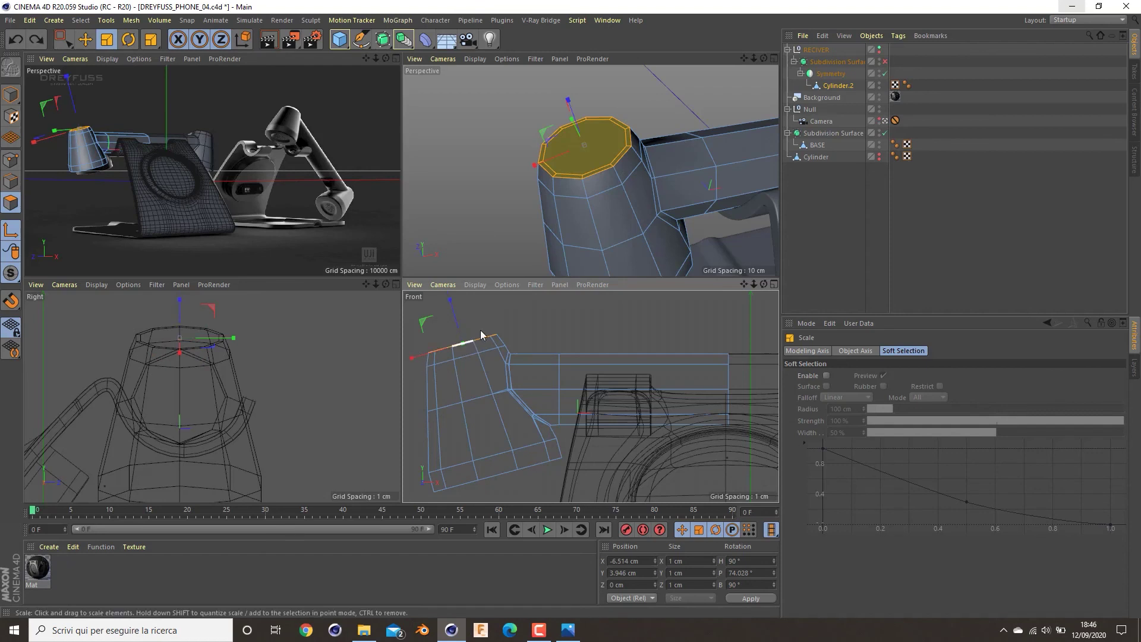
key(ctrl+z)
key(l)
drag(548, 141, 558, 146)
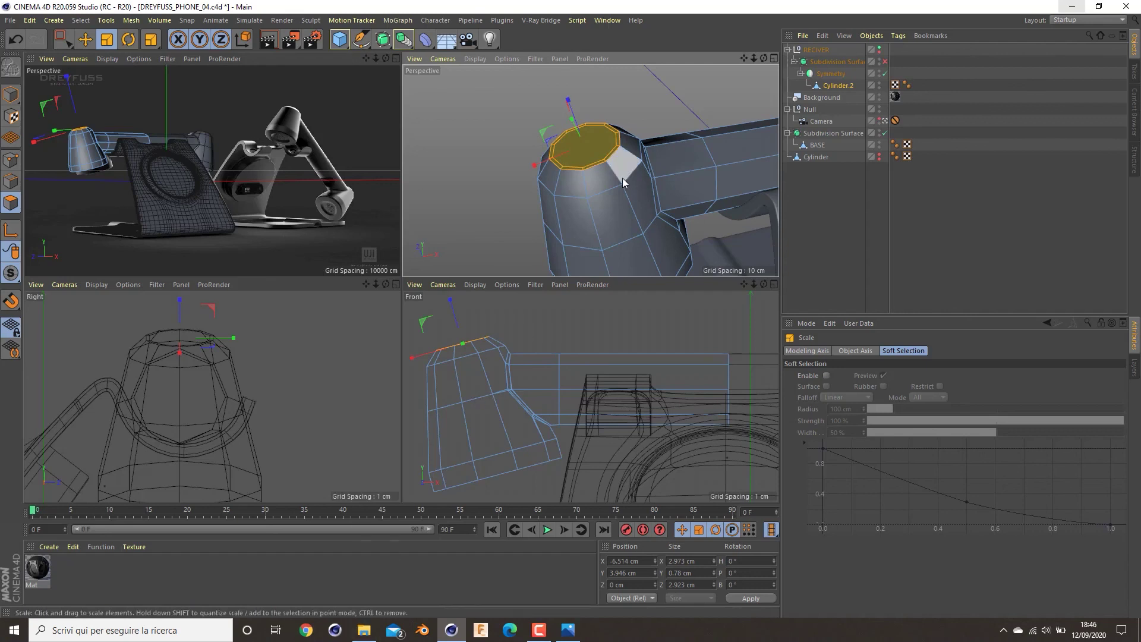
drag(537, 159, 614, 233)
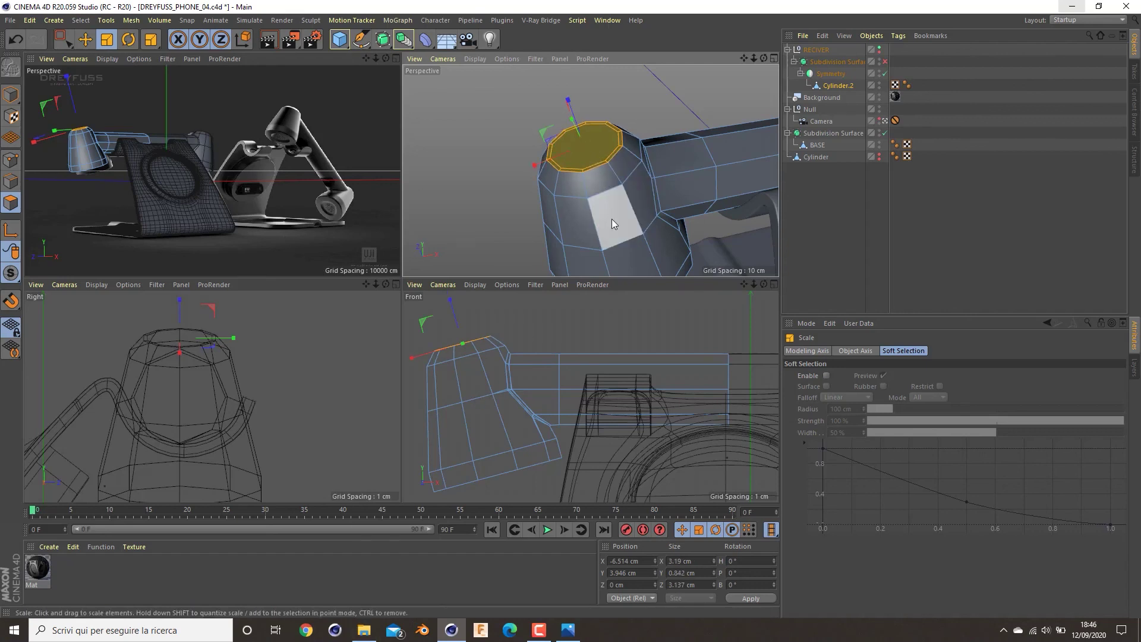
click(623, 131)
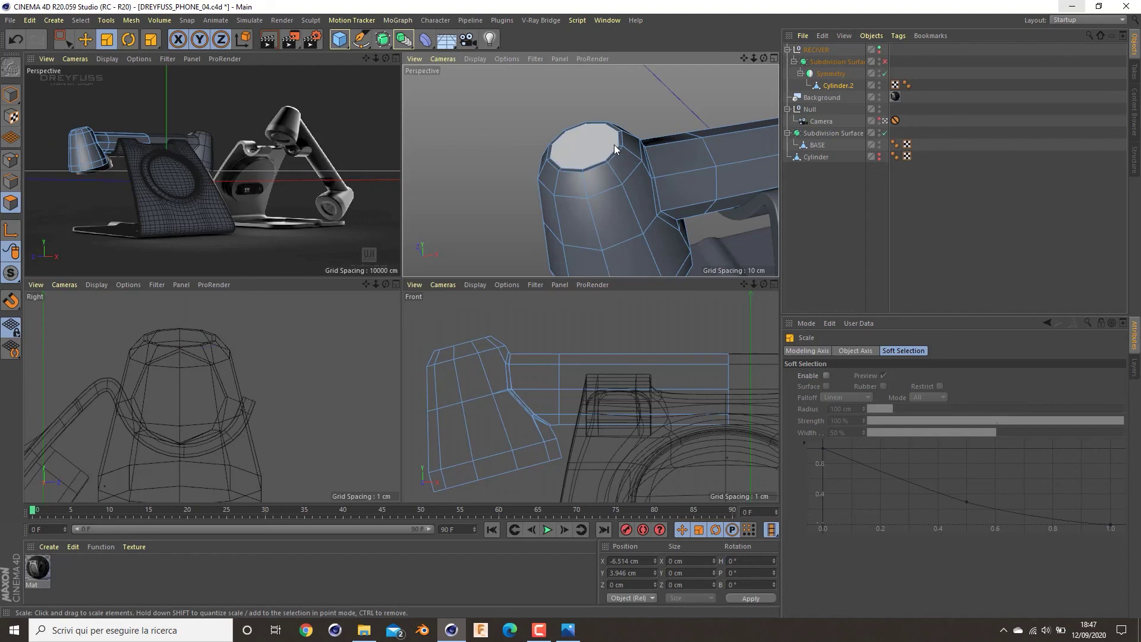
- Divide the cup's narrow cap into wedges with Line Cuts between opposite corners through its centre
key(k)
key(k)
click(619, 138)
click(552, 158)
key(Escape)
key(ctrl+z)
middle_click(659, 163)
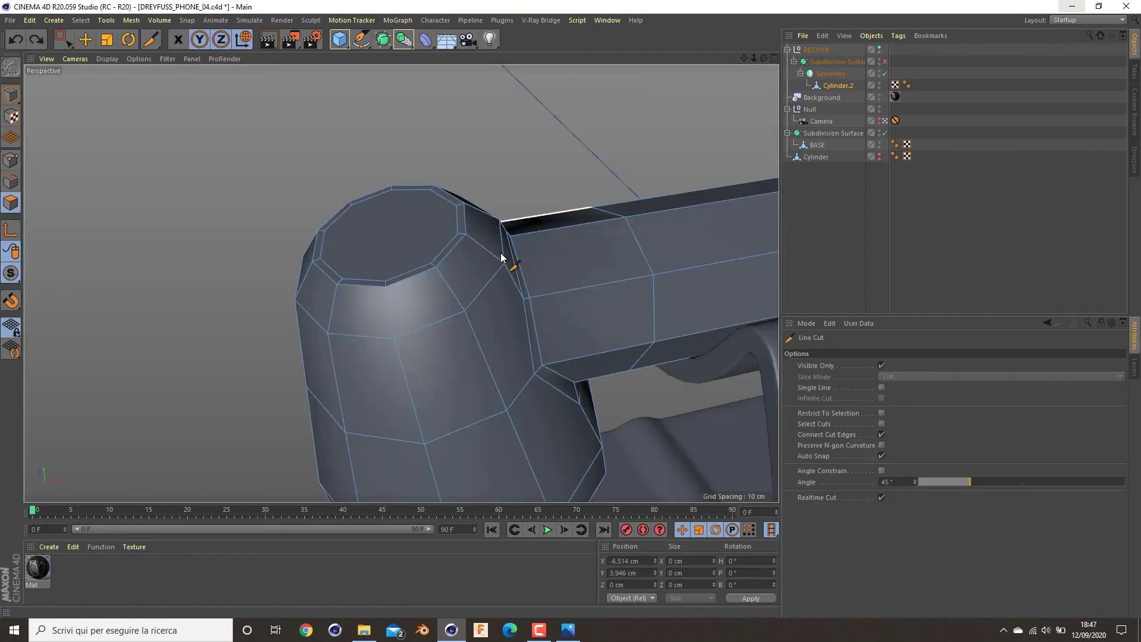
click(332, 263)
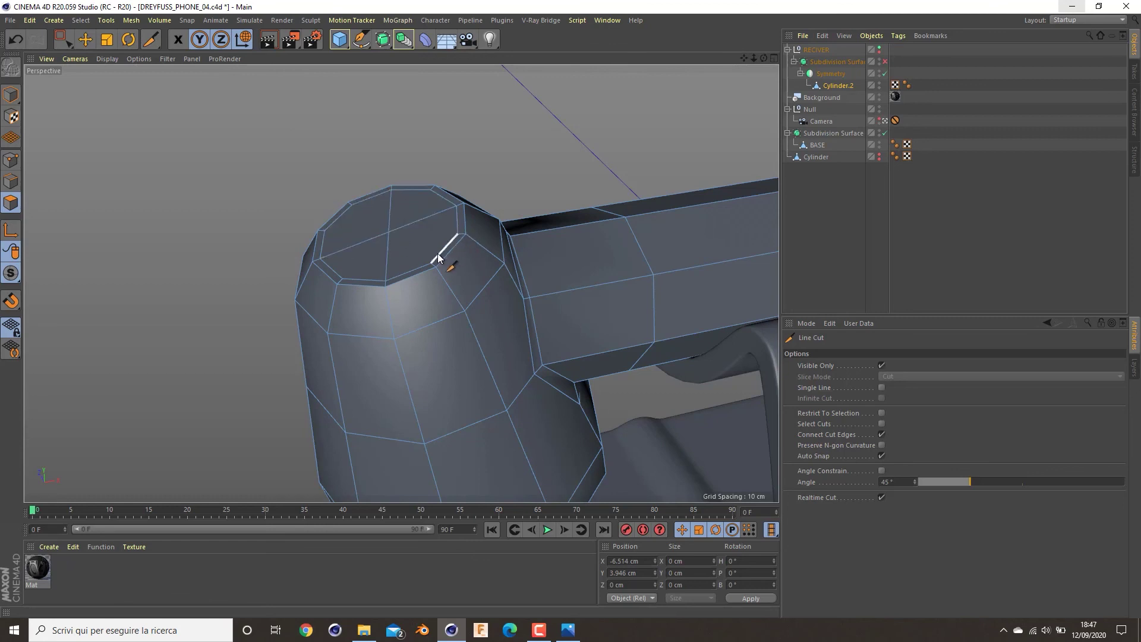
key(ctrl+z)
click(431, 190)
click(343, 279)
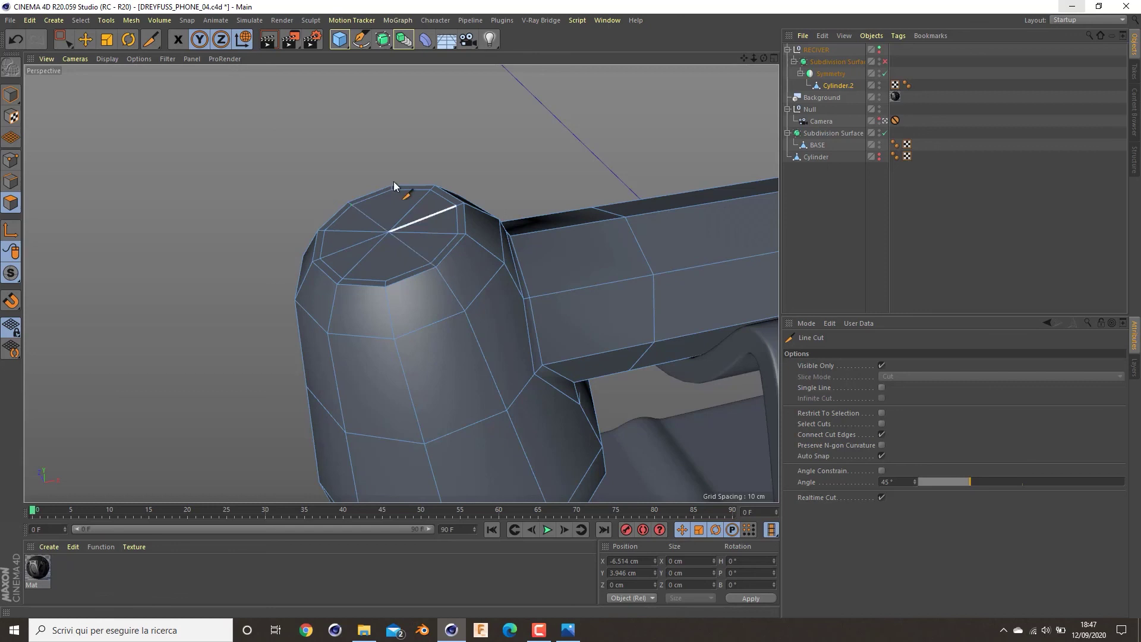
- Select every other spoke edge on the cup's narrow cap and remove them with Dissolve
click(11, 182)
key(e)
click(384, 262)
shift+click(341, 249)
shift+click(372, 215)
right_click(493, 159)
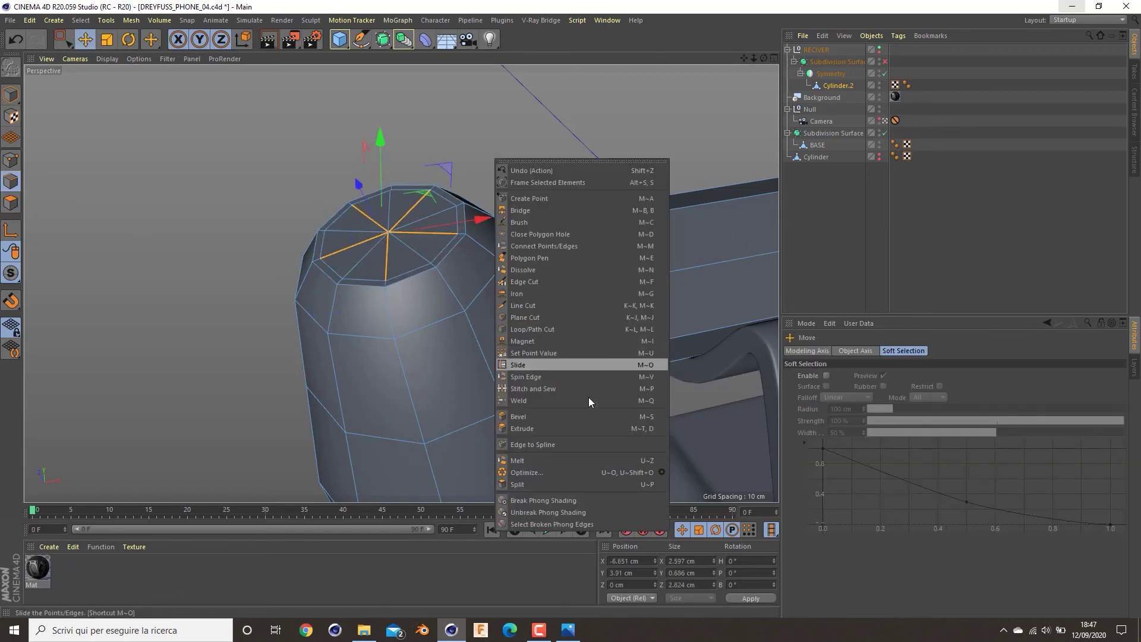
click(530, 273)
- Close the cup's wide open end with Close Polygon Hole and select the new polygon
right_click(143, 236)
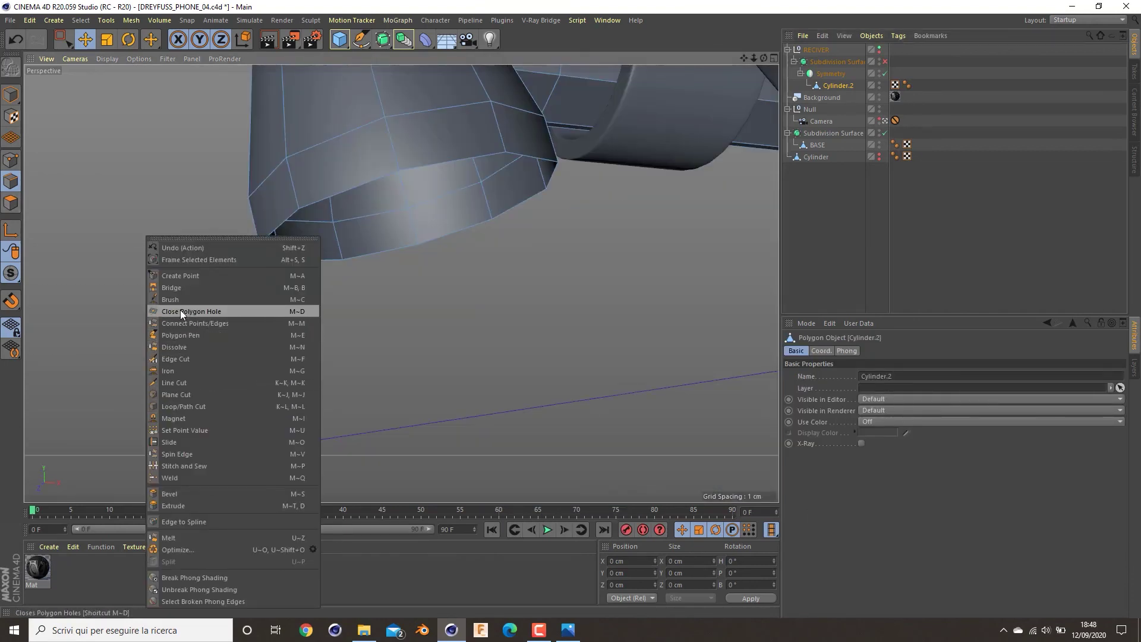
click(180, 309)
click(318, 208)
key(e)
click(435, 221)
click(10, 202)
click(446, 229)
- Inset the polygon closing the cup's wide mouth with Extrude Inner, leaving a broad rim around it
alt+drag(454, 237, 498, 232)
key(i)
drag(558, 211, 535, 212)
drag(624, 245, 647, 247)
key(ctrl+z)
key(ctrl+z)
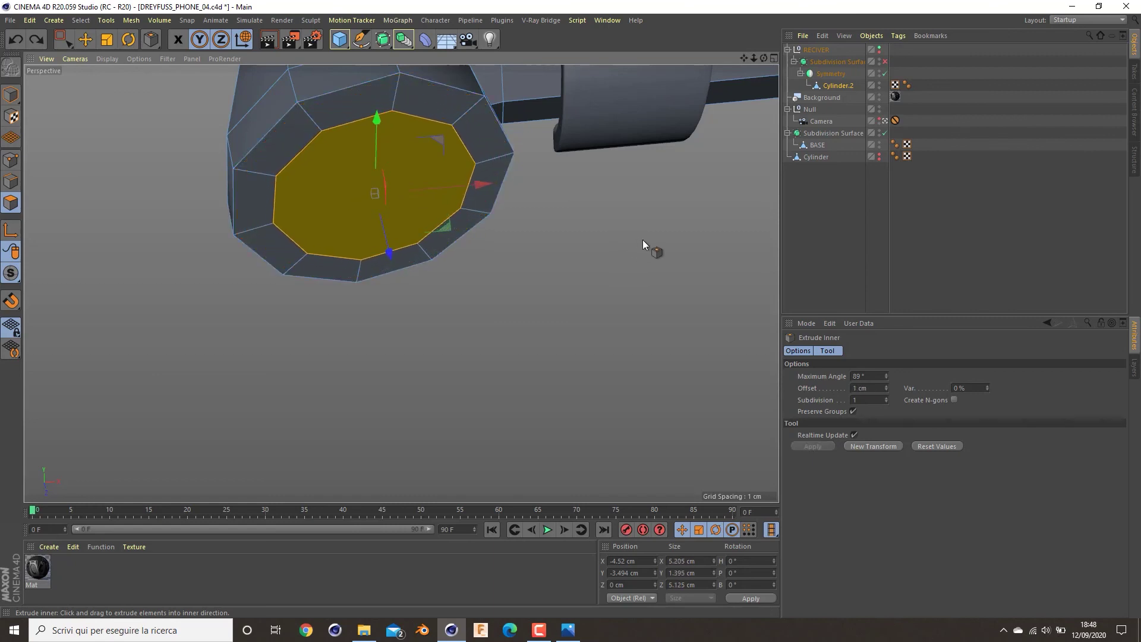
- Recess the inset polygon into the cup's mouth with Extrude and re-enable the receiver's Subdivision Surface
key(d)
drag(657, 326, 533, 456)
key(ctrl+z)
key(i)
key(ctrl+z)
key(e)
key(F4)
drag(418, 320, 419, 320)
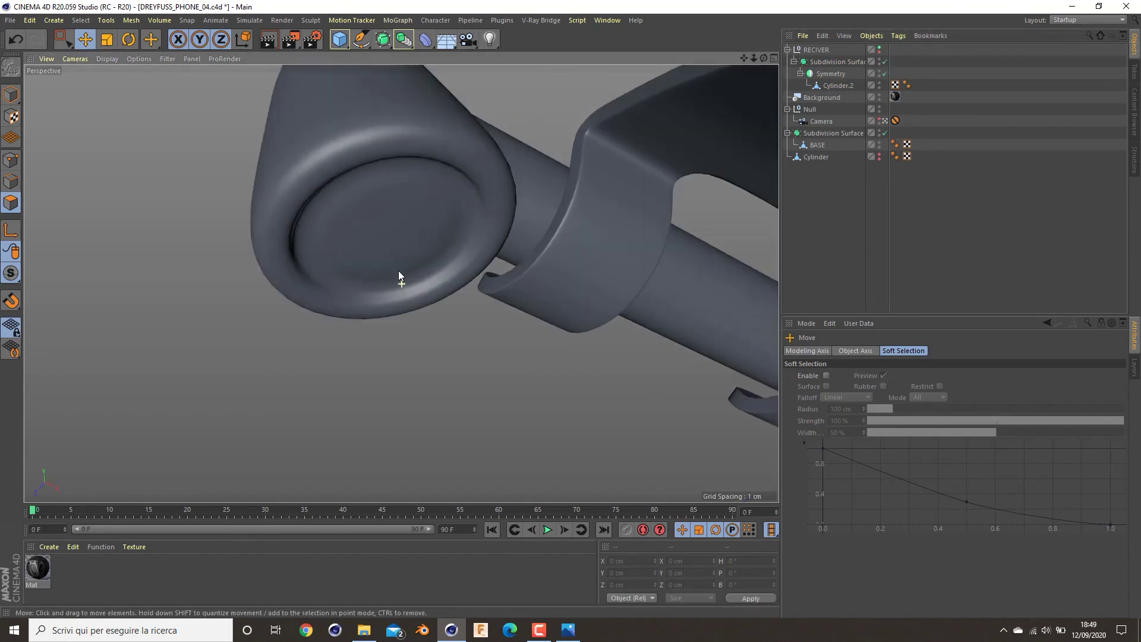
- Add a supporting loop cut to Cylinder.2 around the cup's narrow end, close to the cap's edge
alt+drag(398, 271, 353, 395)
scroll(400, 278, down, 5)
scroll(417, 259, up, 2)
alt+middle_drag(419, 251, 397, 311)
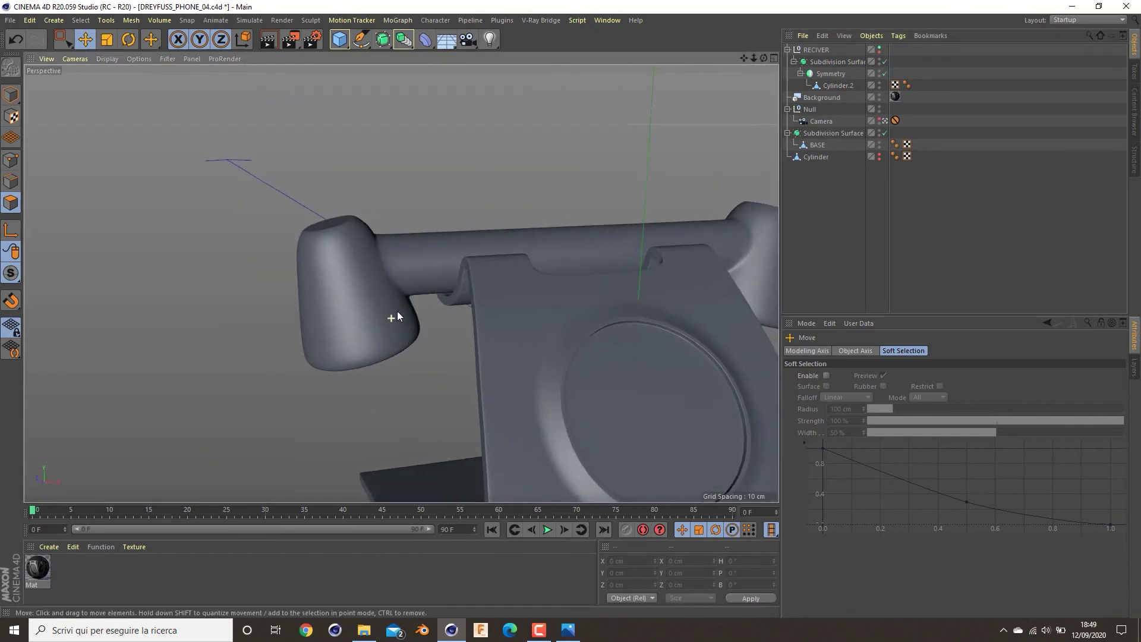
alt+drag(397, 311, 402, 305)
key(k)
key(l)
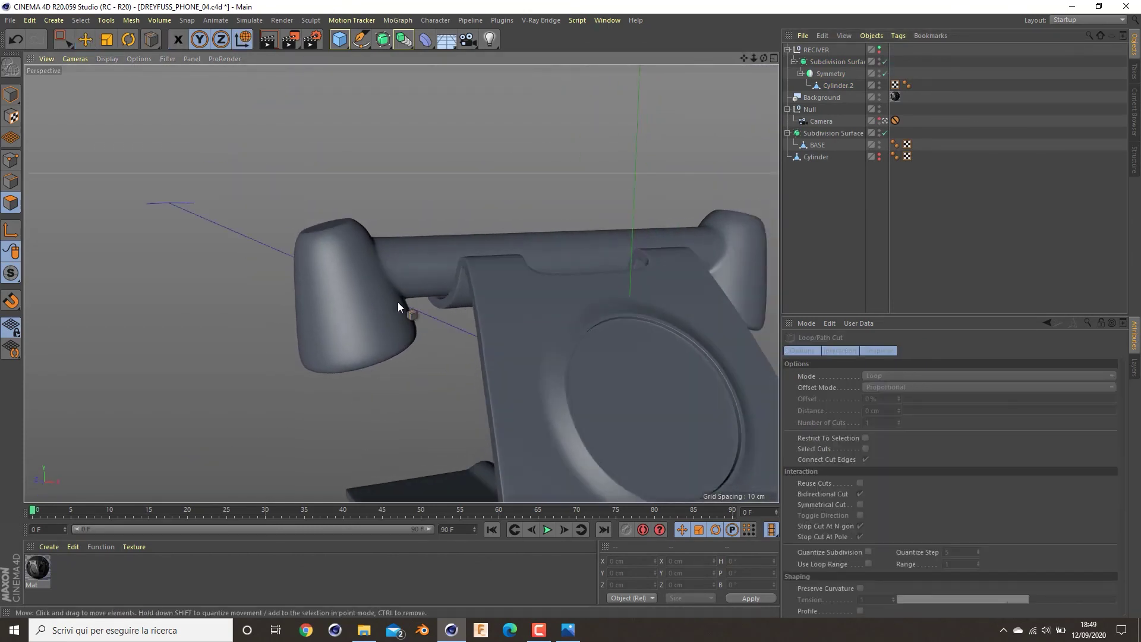
click(839, 86)
scroll(372, 219, up, 3)
click(304, 241)
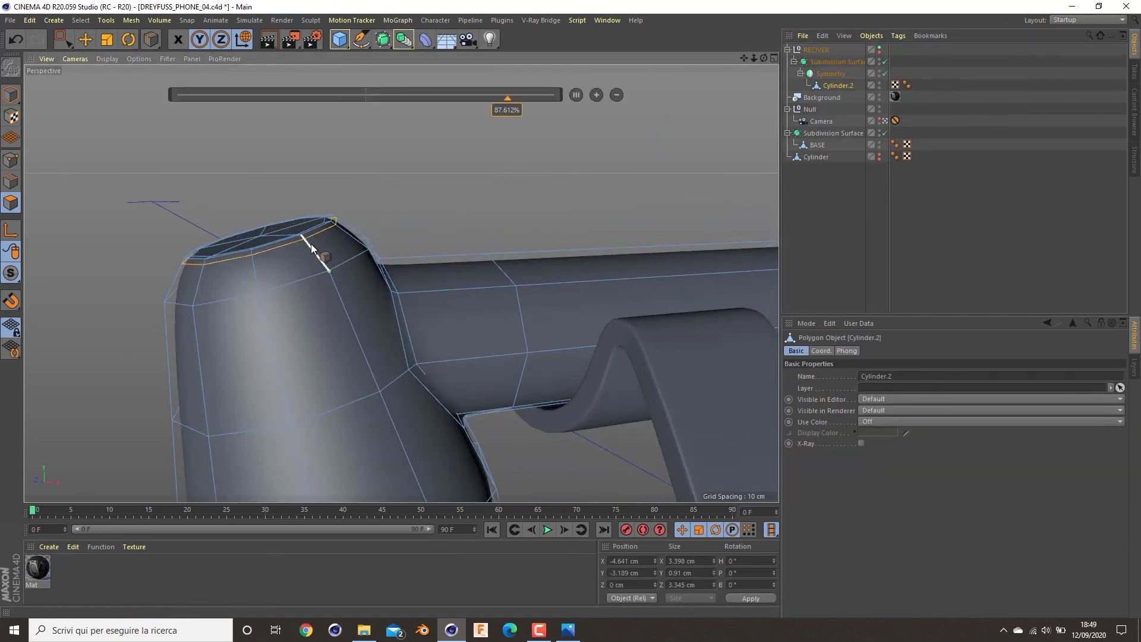
- Add a support ring just below the narrow end's bevel, joining its segments beside the handle with a Line Cut
alt+drag(338, 276, 316, 298)
click(326, 280)
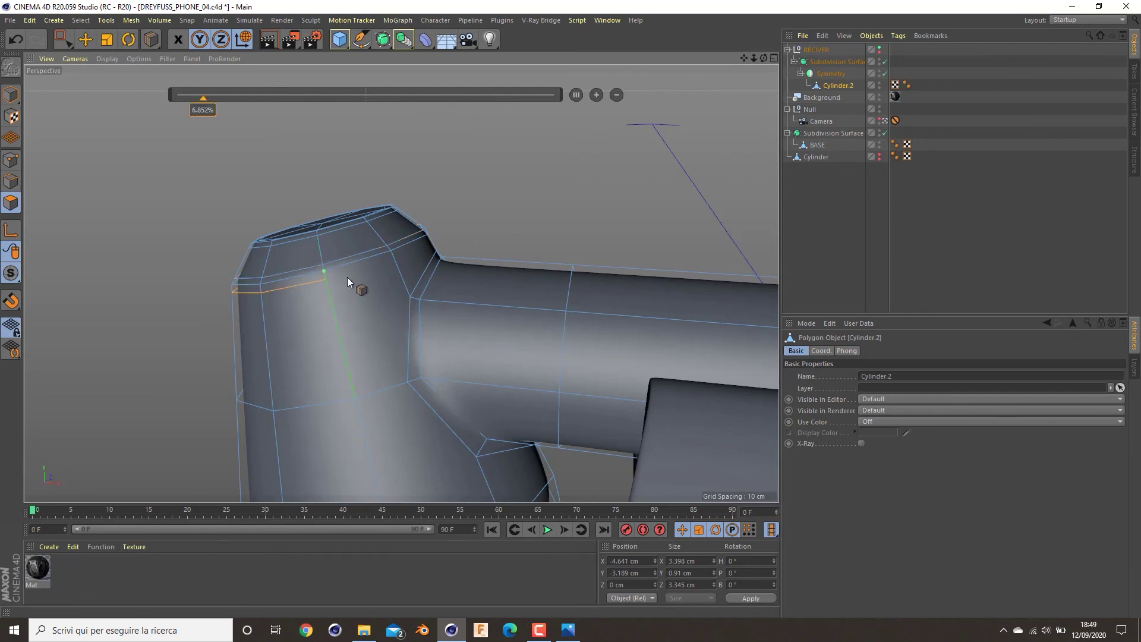
click(398, 260)
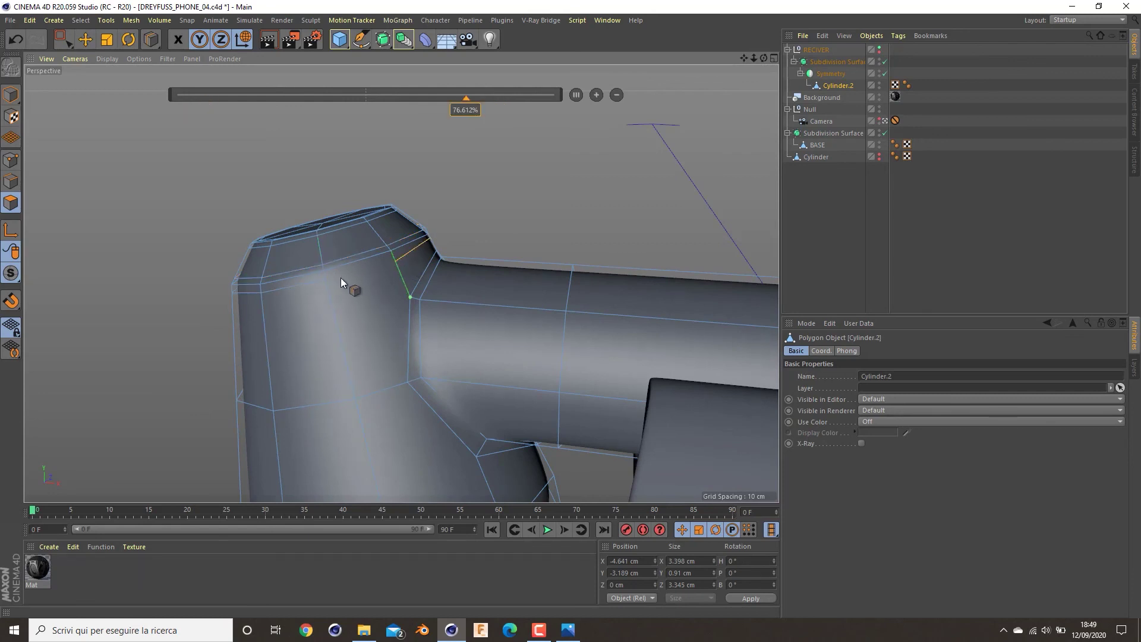
key(k)
key(k)
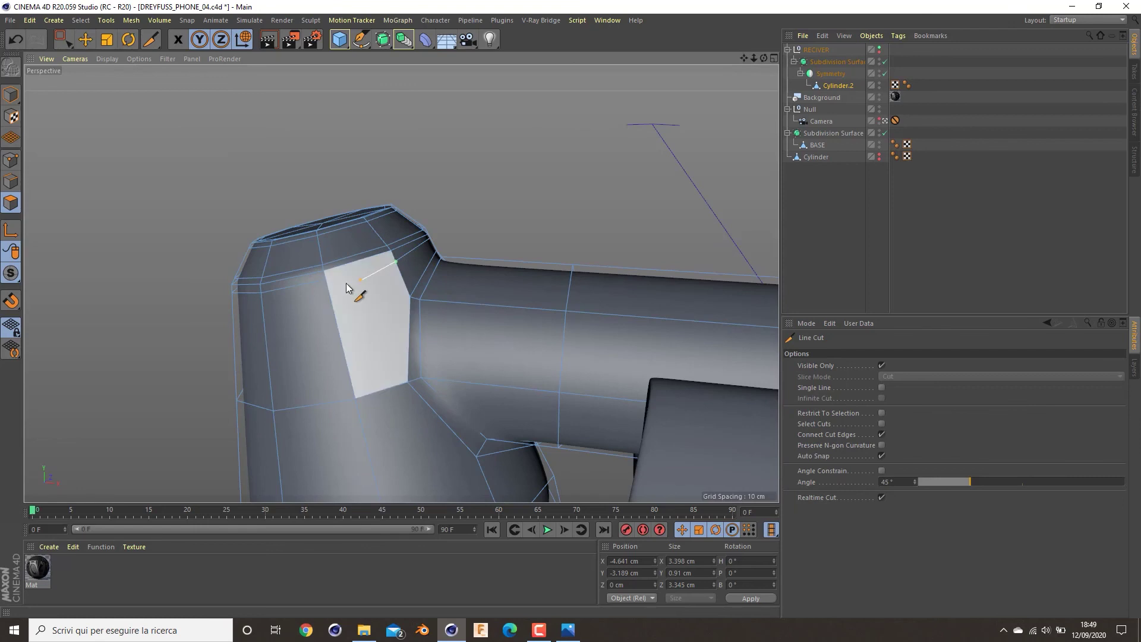
alt+drag(441, 295, 554, 316)
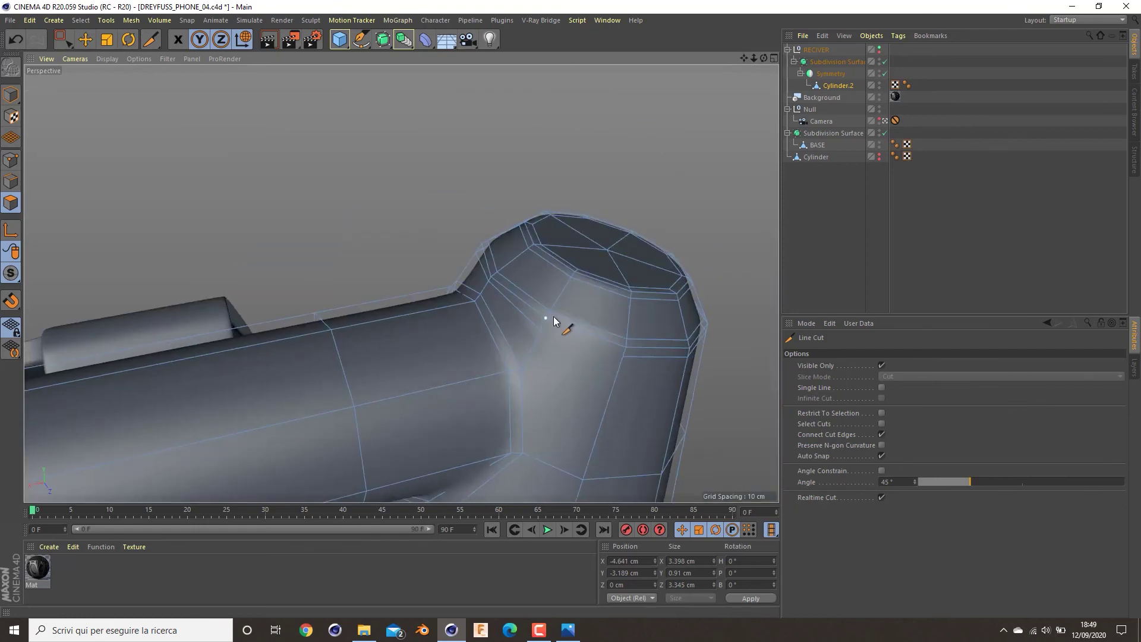
click(540, 330)
click(625, 356)
key(Escape)
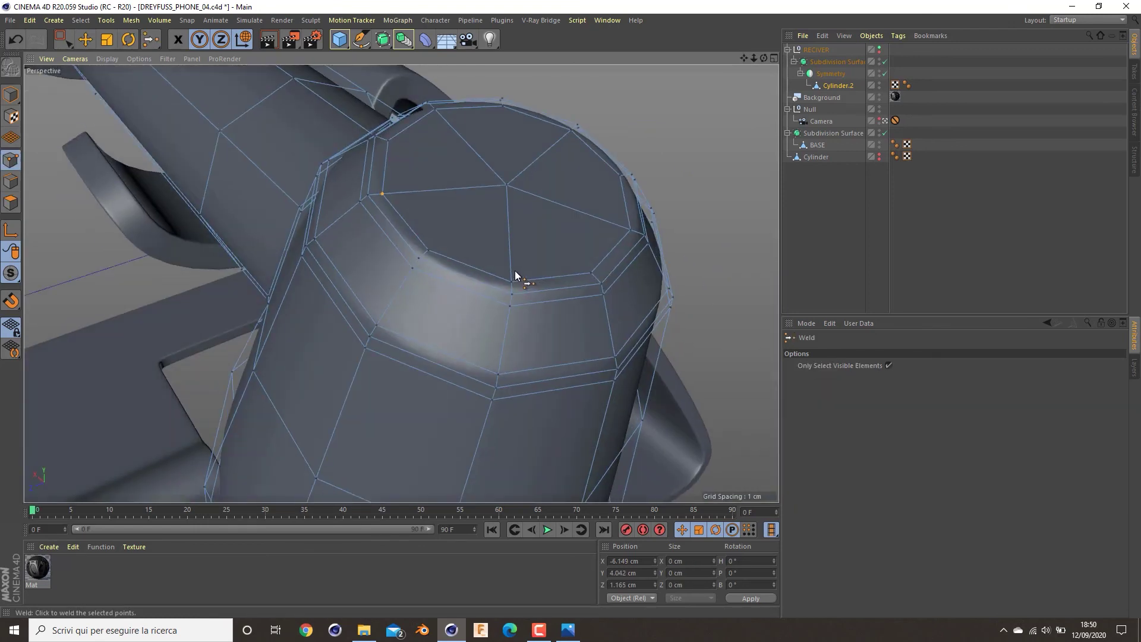
- Select the five wedge polygons of the narrow cap and inset them slightly with Extrude Inner
click(11, 203)
key(e)
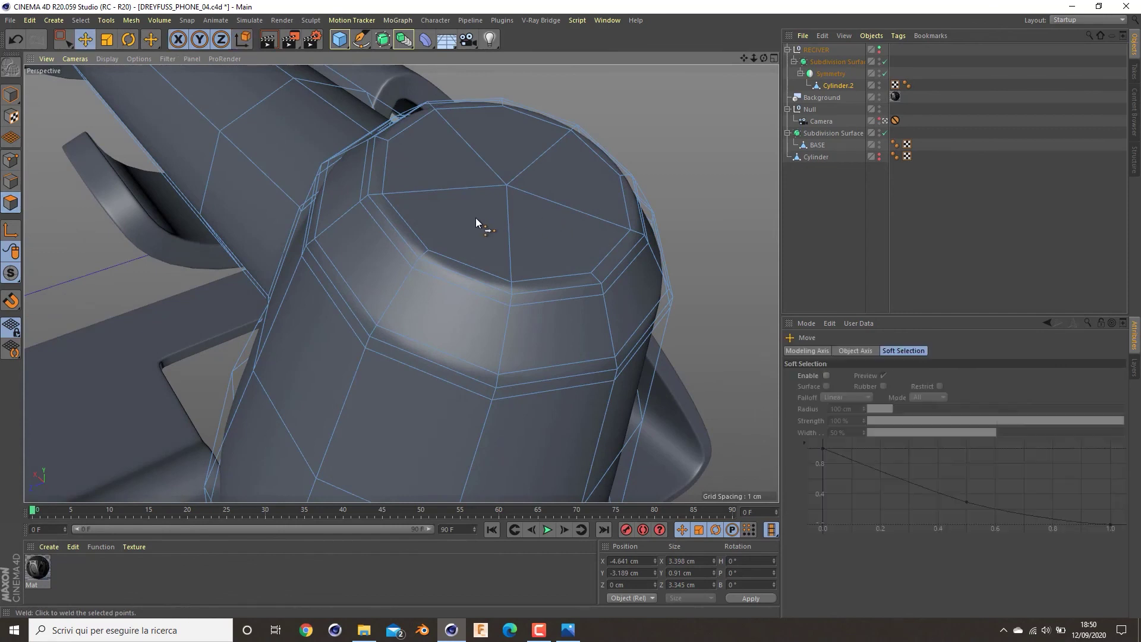
click(475, 217)
shift+click(459, 177)
shift+click(523, 154)
shift+click(568, 178)
shift+click(537, 243)
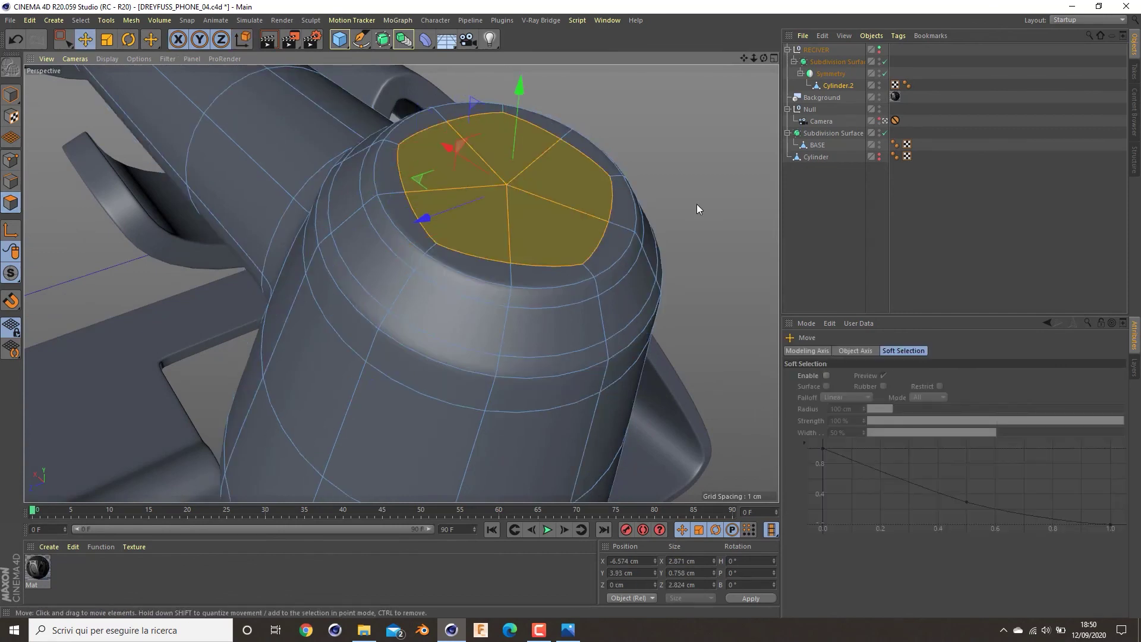
key(i)
drag(725, 186, 761, 190)
key(e)
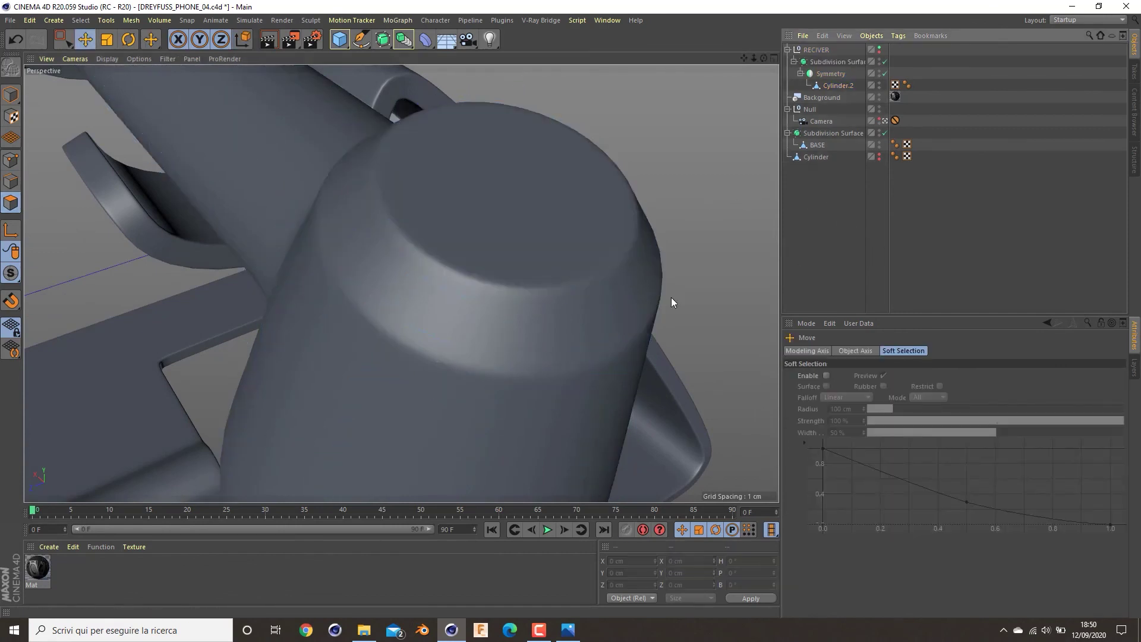
- Add loop cuts around the lower cup body, one just above and one below the existing ring near the mouth
alt+right_drag(582, 294, 551, 308)
alt+drag(552, 308, 441, 306)
key(k)
key(l)
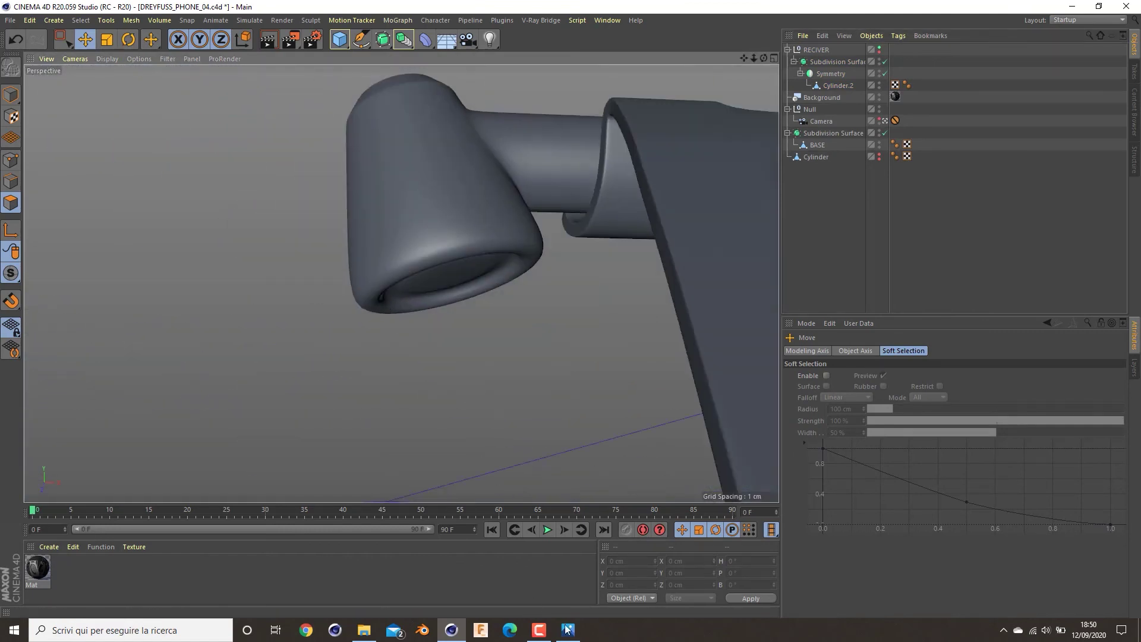
click(516, 148)
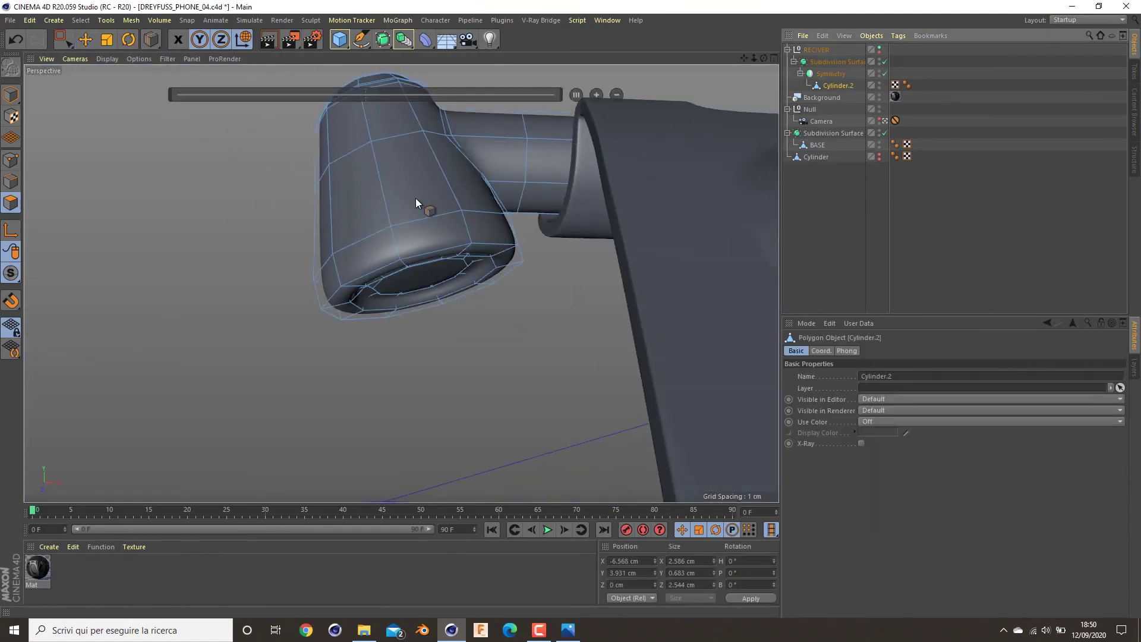
click(388, 220)
alt+drag(416, 226, 412, 255)
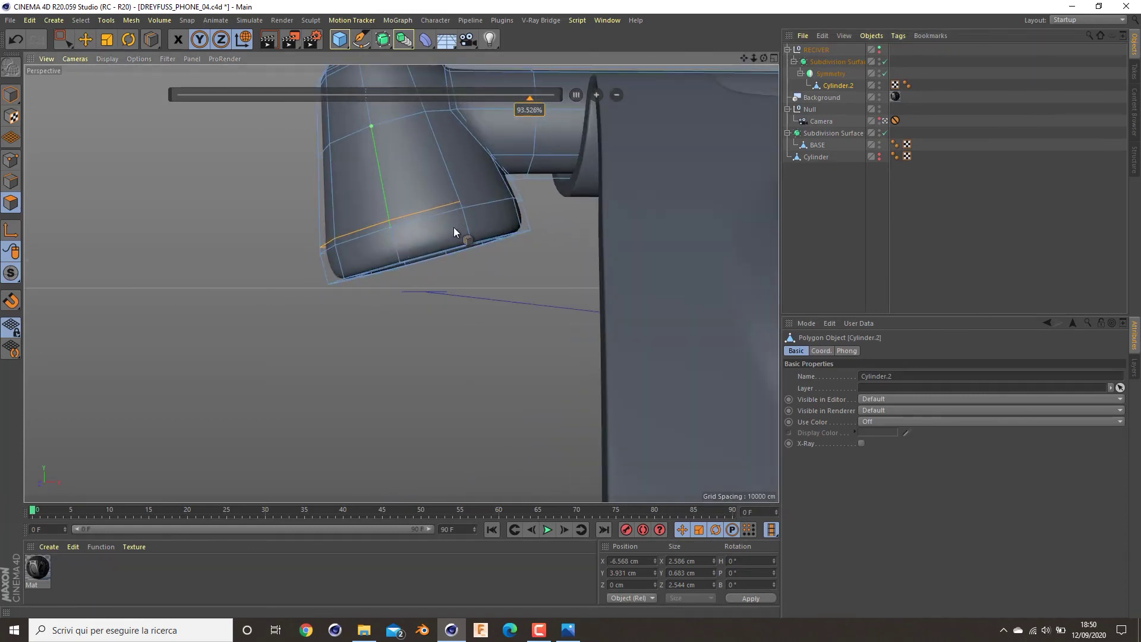
click(469, 228)
alt+drag(473, 229, 484, 279)
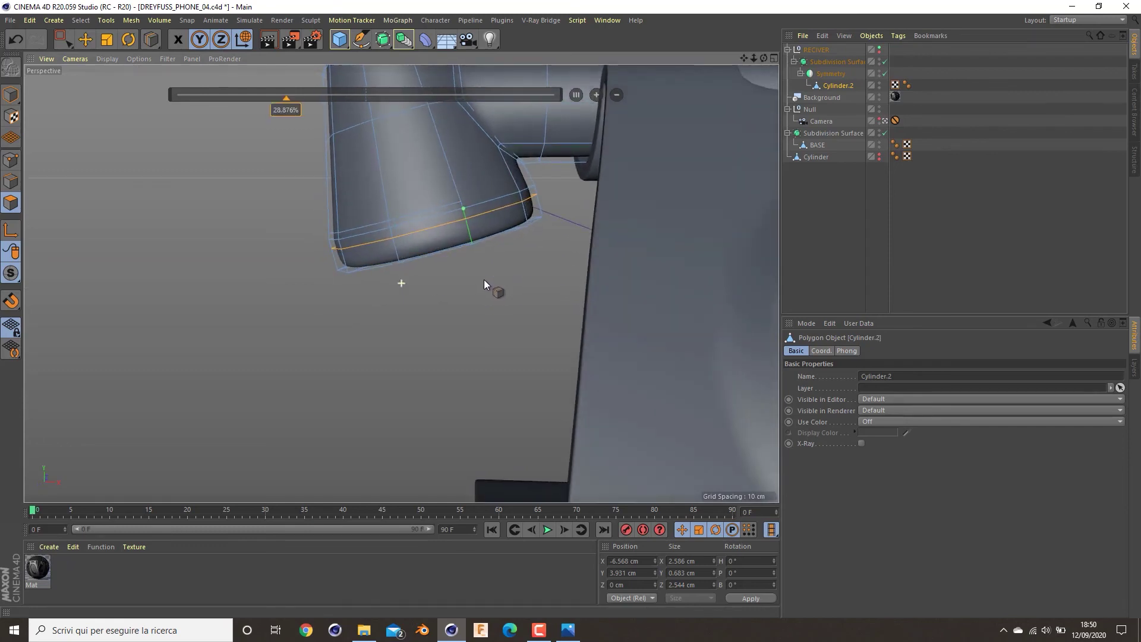
- Tighten the cup mouth's outer edge with a loop cut on the side wall and another on the rim face
click(523, 216)
key(ctrl+z)
click(525, 218)
alt+drag(532, 227, 483, 241)
scroll(480, 287, up, 5)
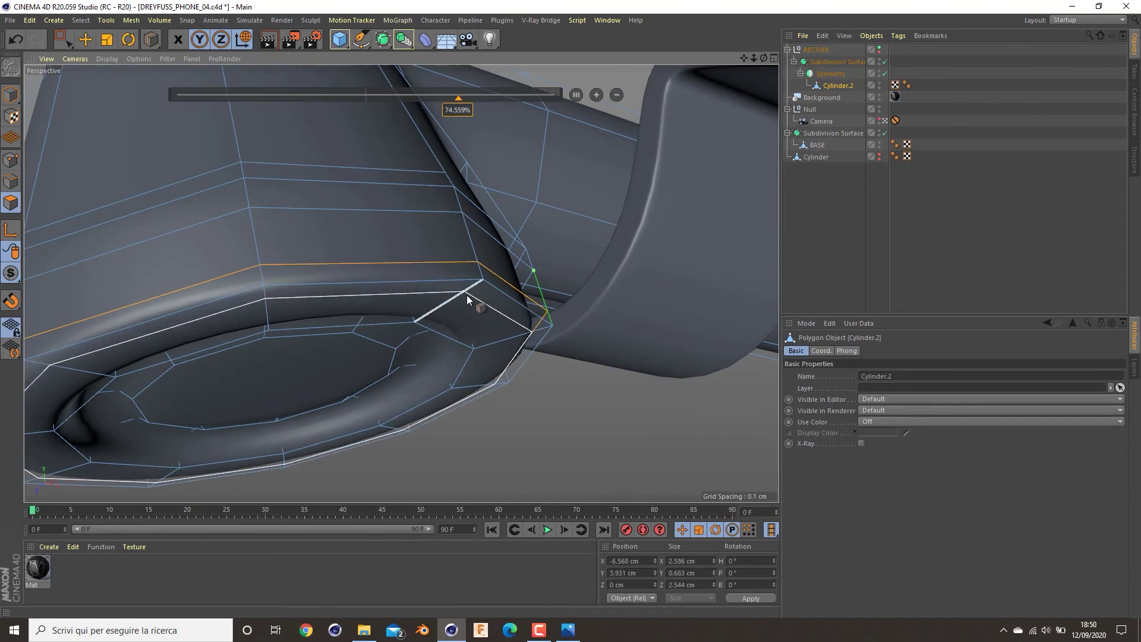
click(467, 295)
alt+drag(469, 304, 440, 305)
- Add loop cuts beside the rim's inner edge and around the mouth's recess to sharpen its steps
click(415, 305)
alt+drag(440, 361, 468, 366)
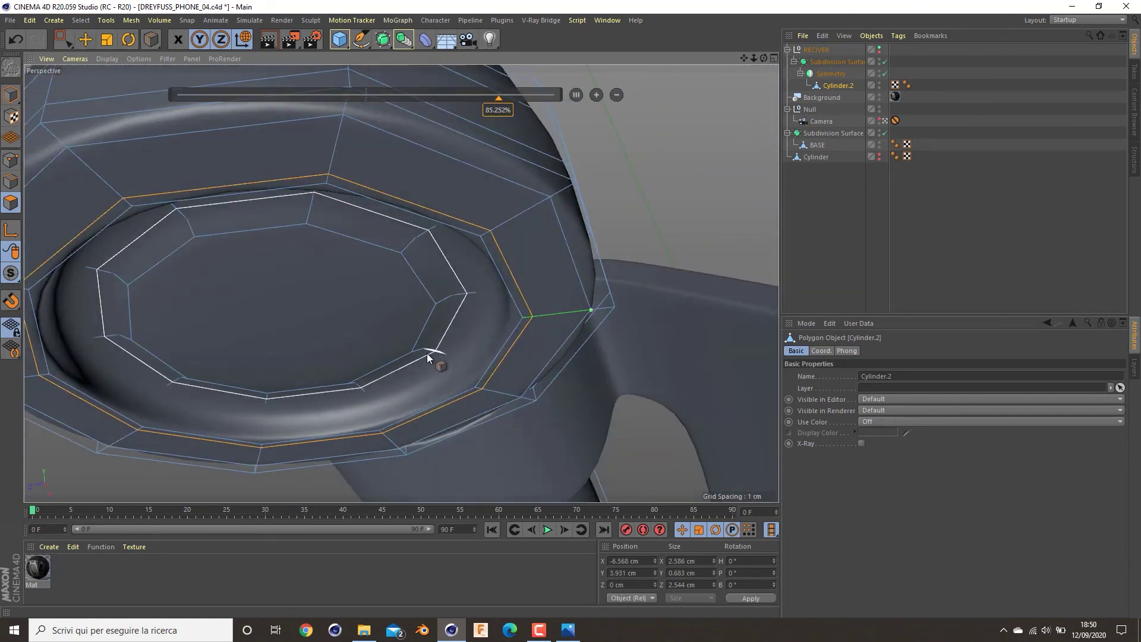
click(427, 353)
click(452, 357)
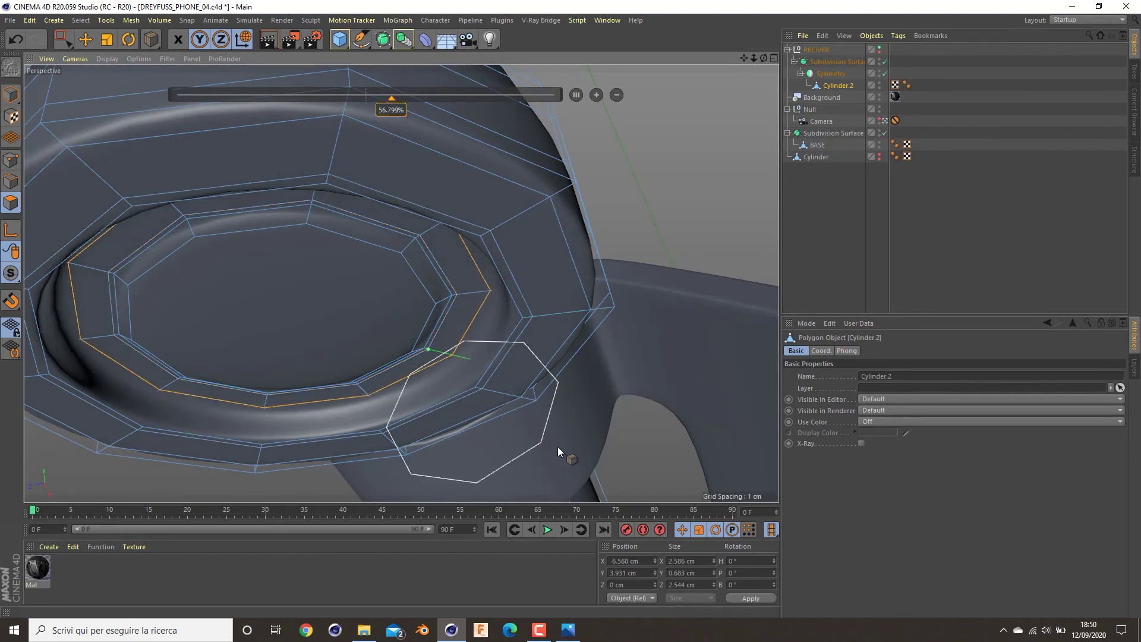
scroll(517, 364, down, 5)
key(e)
click(690, 213)
- Add a loop cut across the side polygons of the lower cup just beneath the handle, at about 75% offset
alt+drag(529, 276, 461, 298)
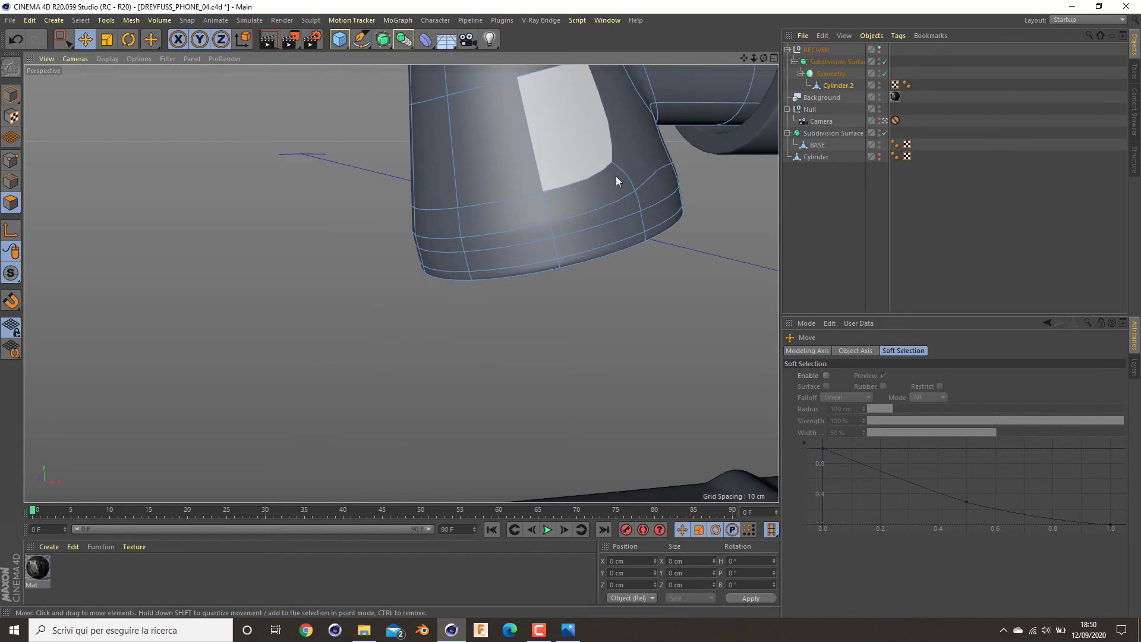
mouse_move(509, 232)
alt+mouse_down()
mouse_move(444, 248)
mouse_move(503, 251)
alt+mouse_up()
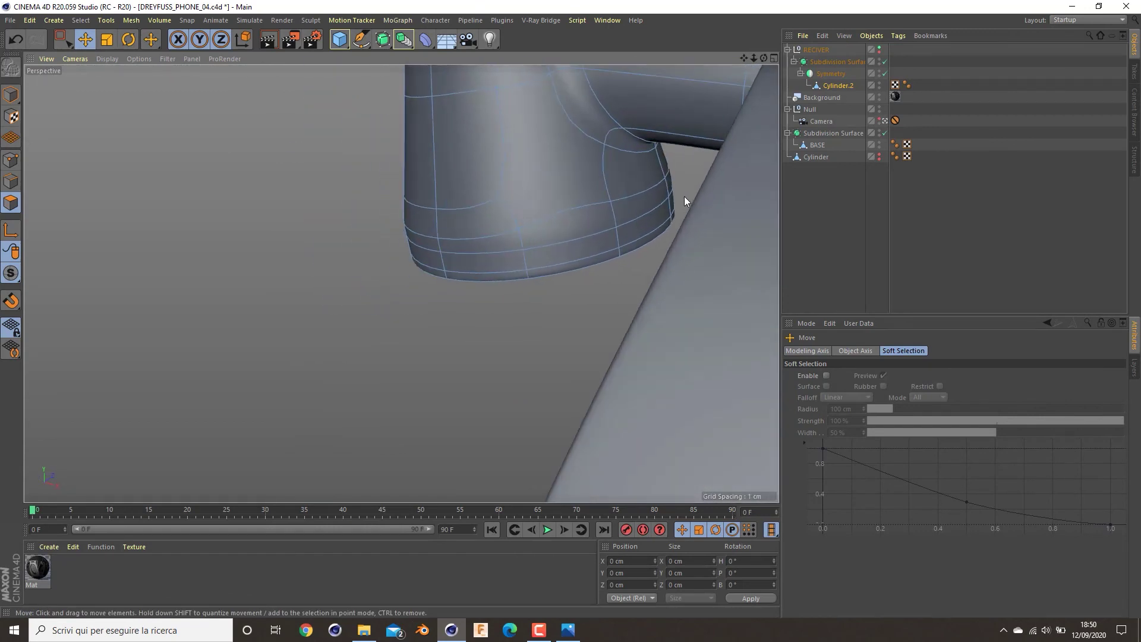
key(k)
key(l)
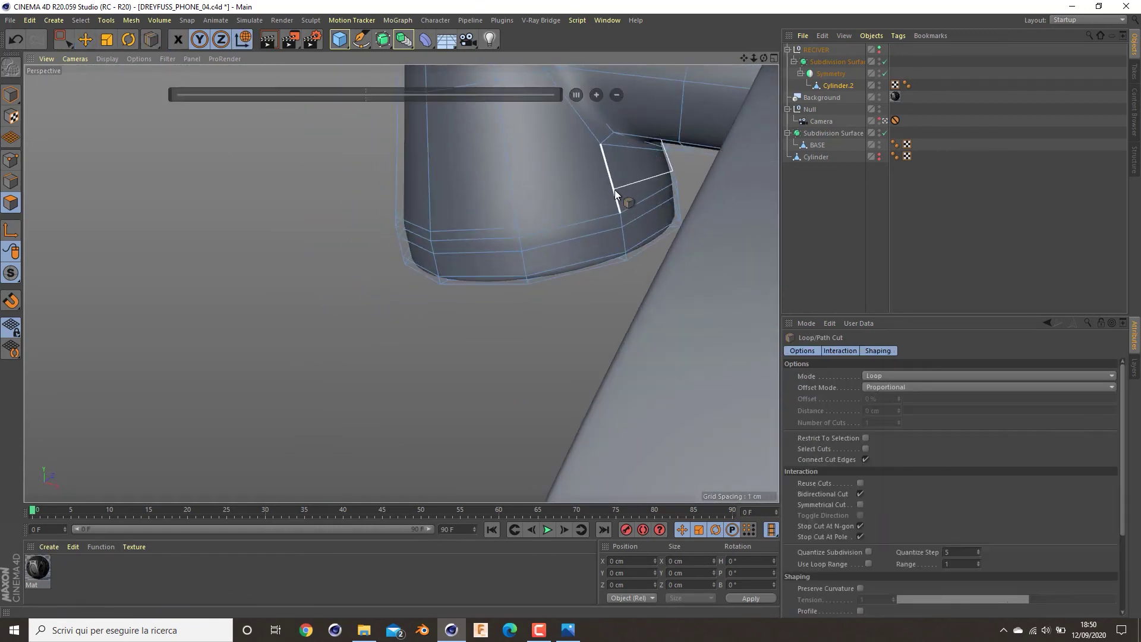
click(611, 197)
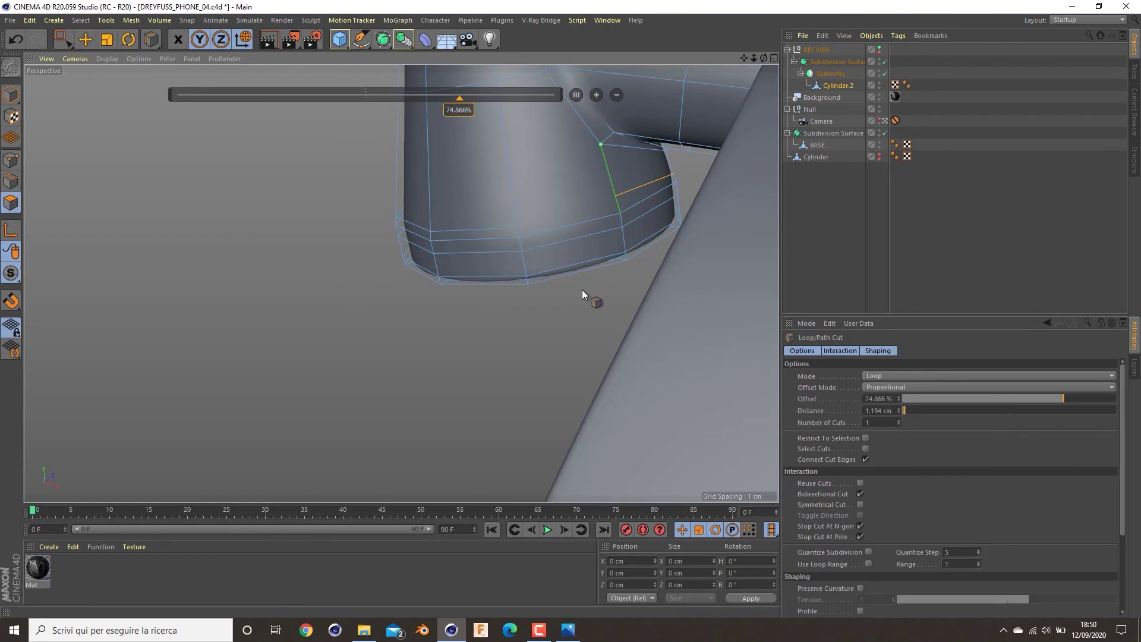
- Extend the new loop with Line Cut across the neighbouring large polygon to the next vertical edge, on both sides of the lower cup
key(k)
key(k)
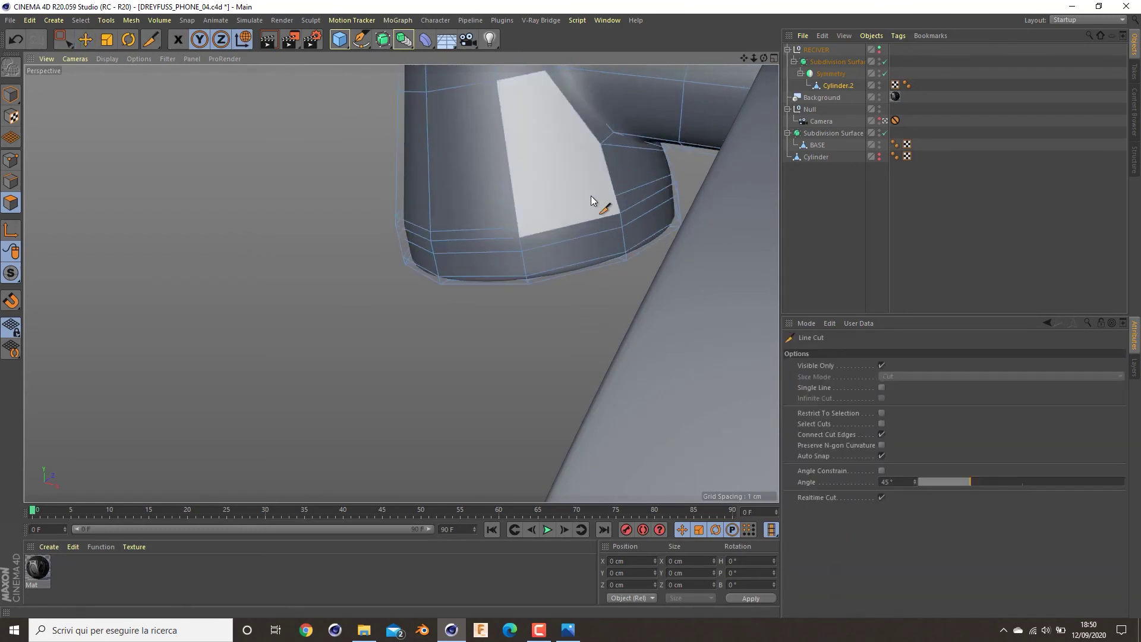
click(616, 197)
click(518, 228)
key(Escape)
alt+drag(405, 243, 463, 347)
alt+drag(331, 293, 412, 305)
click(334, 253)
click(447, 296)
key(Escape)
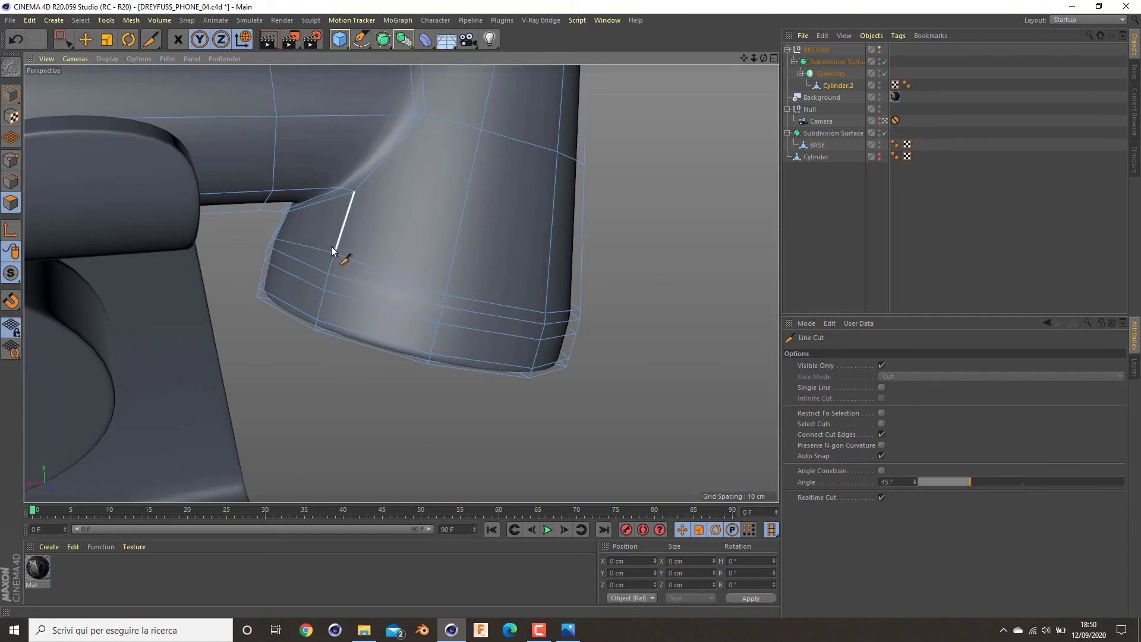
- Turn off the receiver's subdivision smoothing and slide the new cut's corner point 35.4% along its vertical edge toward the mouth
click(11, 161)
key(e)
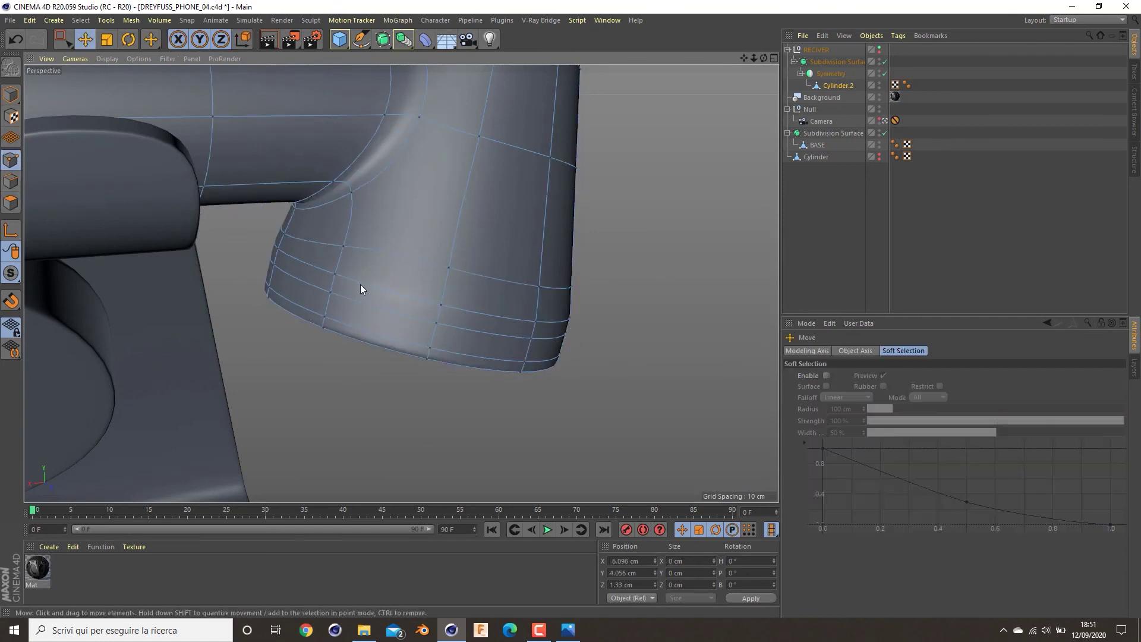
key(q)
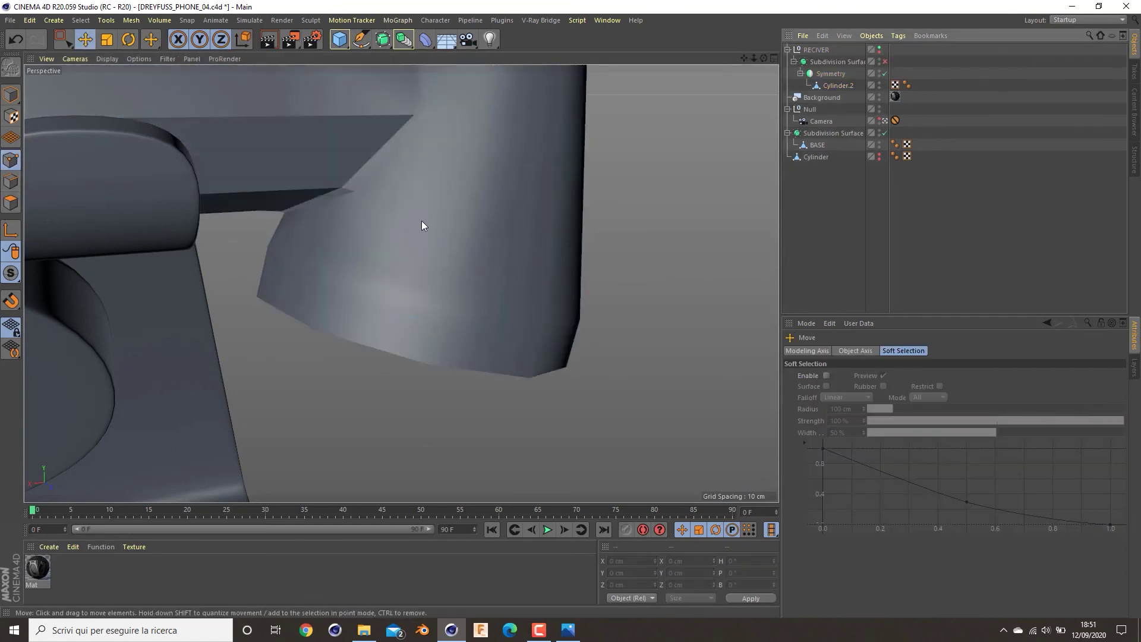
click(832, 75)
click(842, 85)
click(335, 254)
alt+drag(269, 298, 293, 296)
right_click(300, 279)
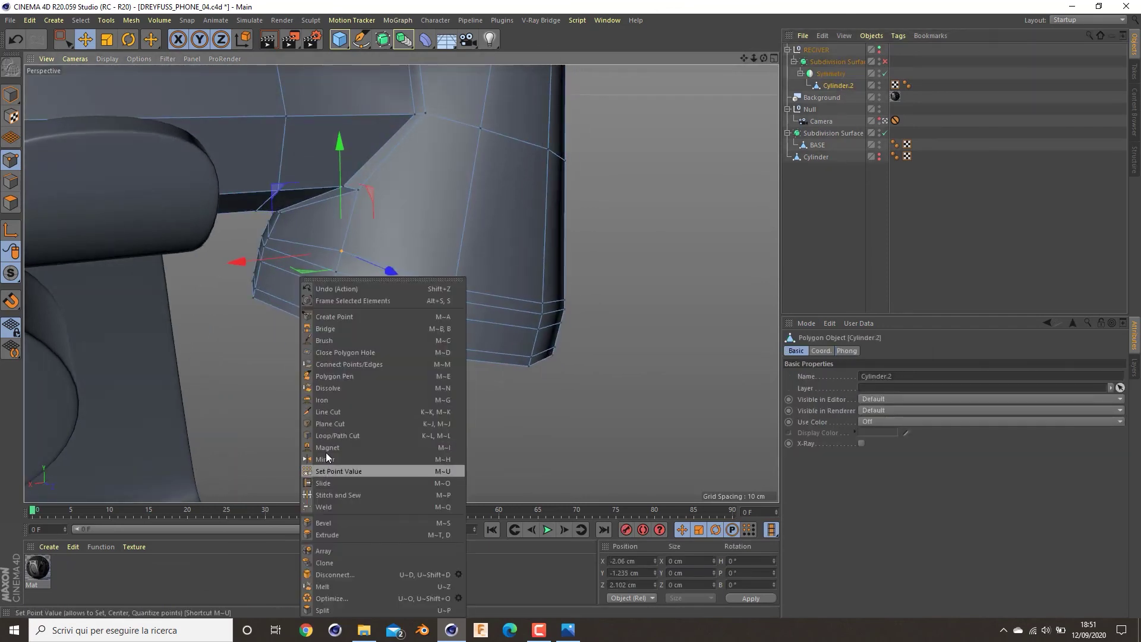
click(334, 487)
drag(343, 250, 548, 320)
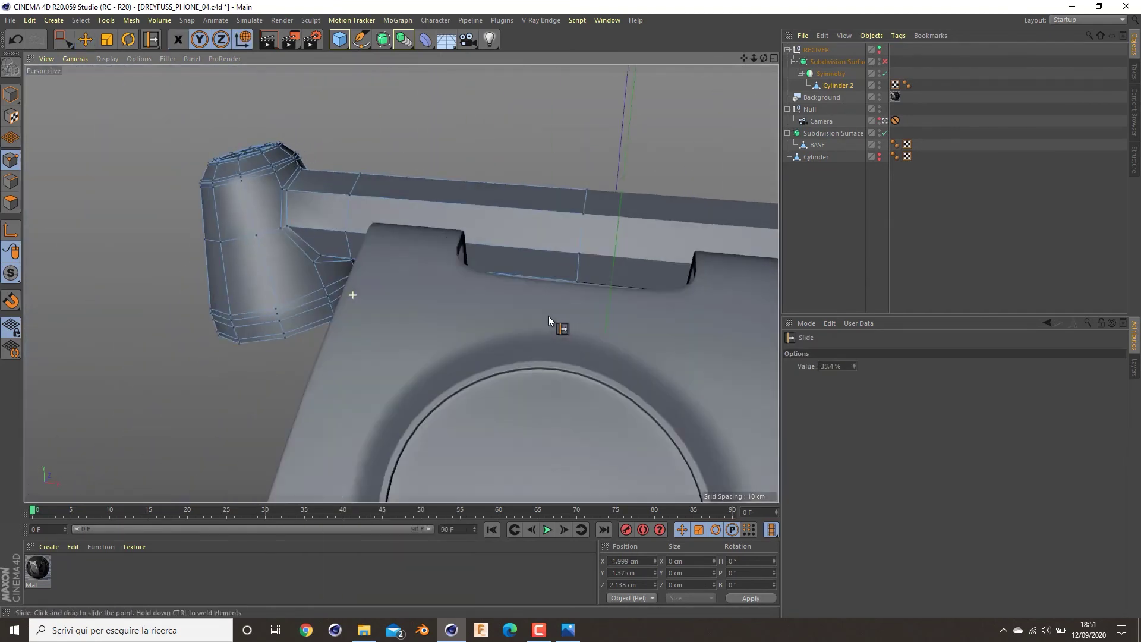
- Slide the matching cut point on the opposite side of the cup along its vertical edge by 41.3%
scroll(323, 287, up, 5)
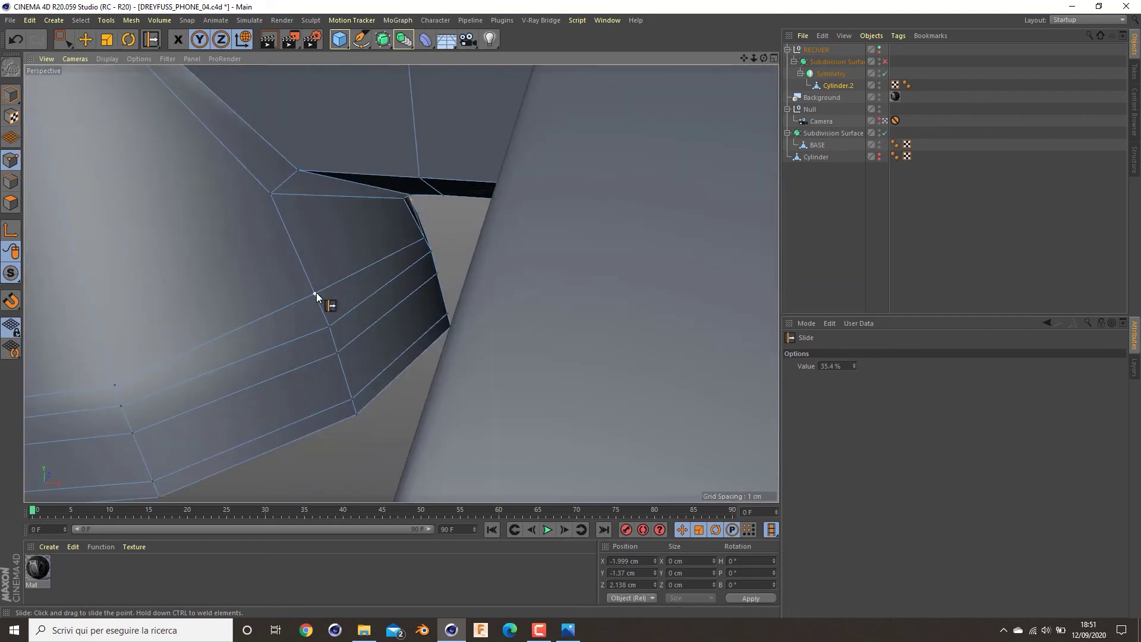
drag(320, 305, 676, 305)
scroll(354, 308, down, 8)
- Deselect the mesh, re-enable the receiver's Subdivision Surface and return to the camera view with the Dreyfuss reference
click(829, 244)
alt+drag(357, 294, 321, 302)
click(886, 61)
alt+drag(510, 276, 495, 302)
middle_click(473, 260)
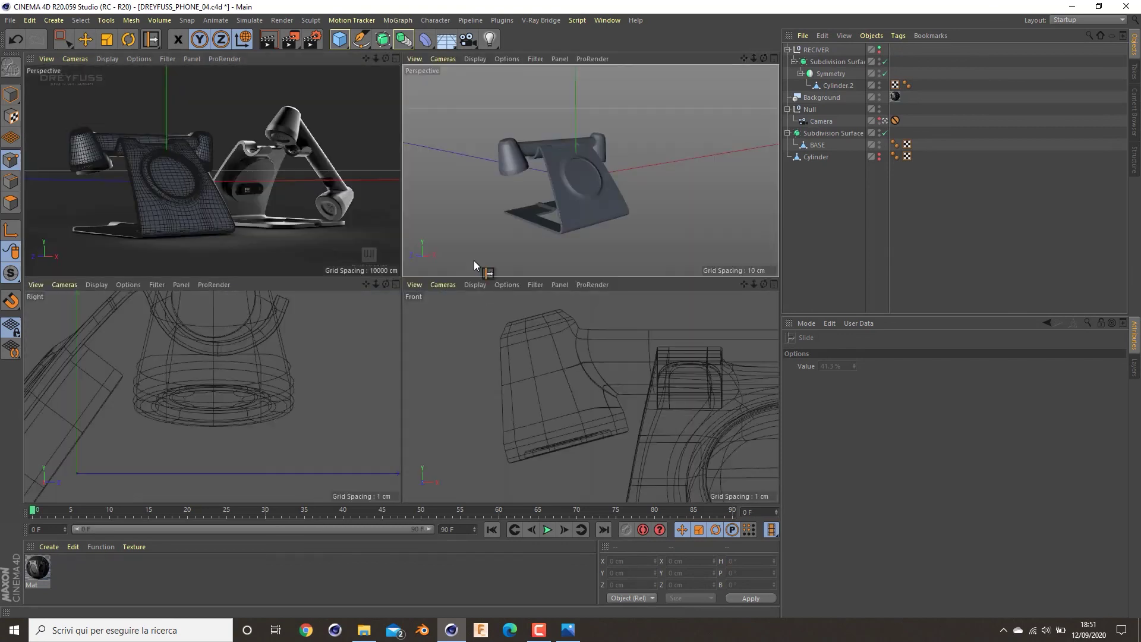
middle_click(212, 209)
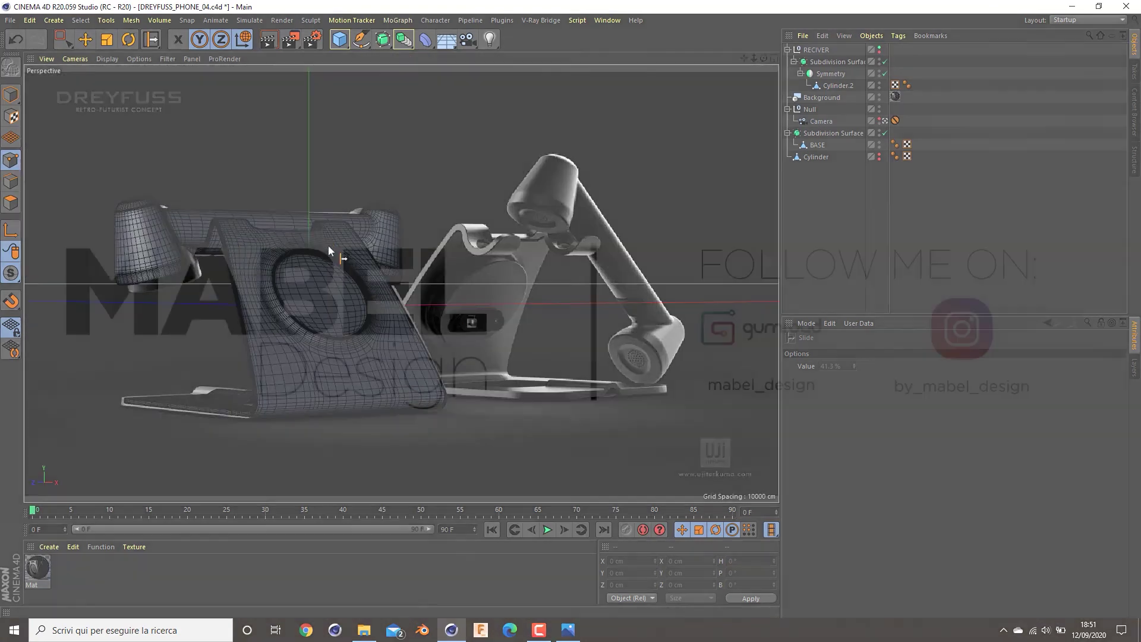